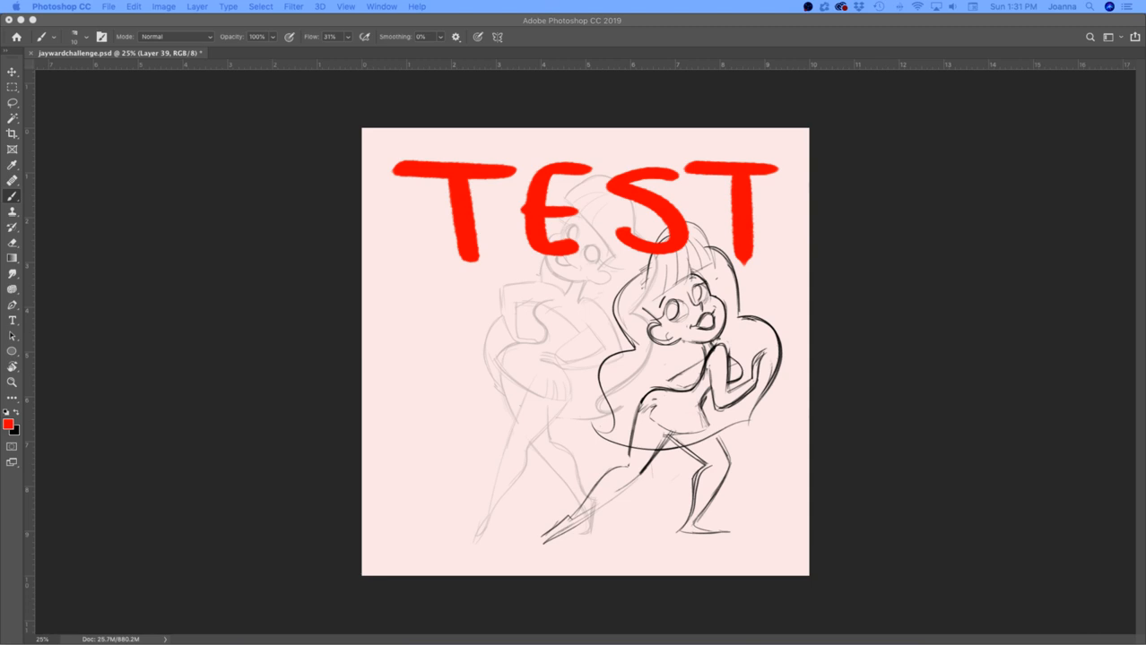
Delete the layer containing the red TEST lettering
key(Tab)
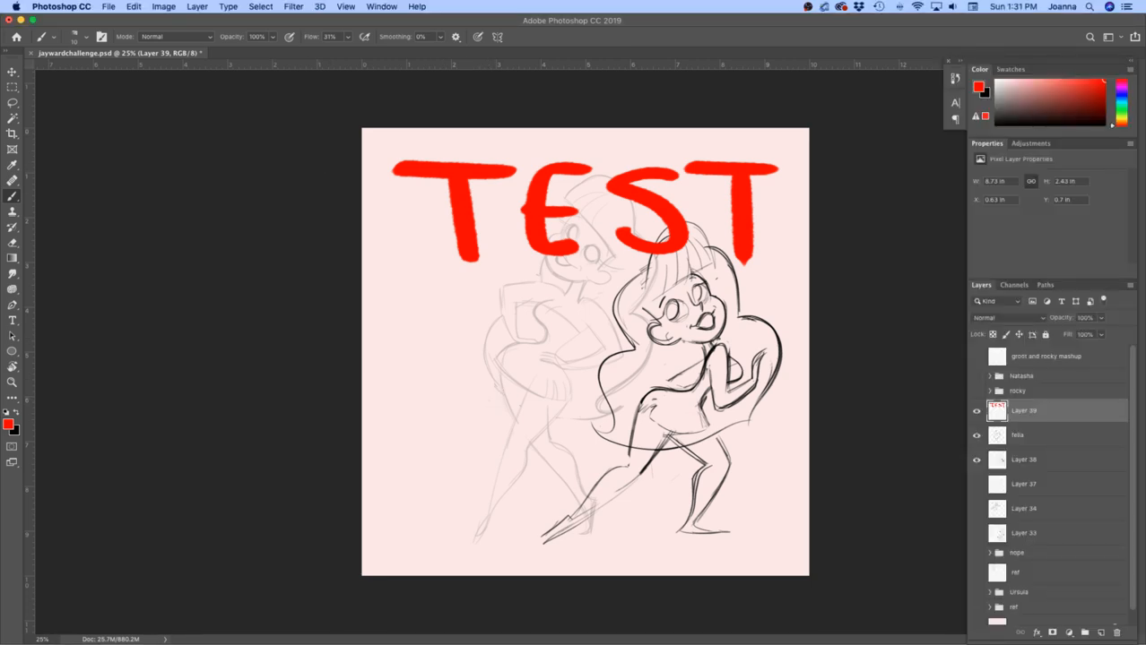
key(Tab)
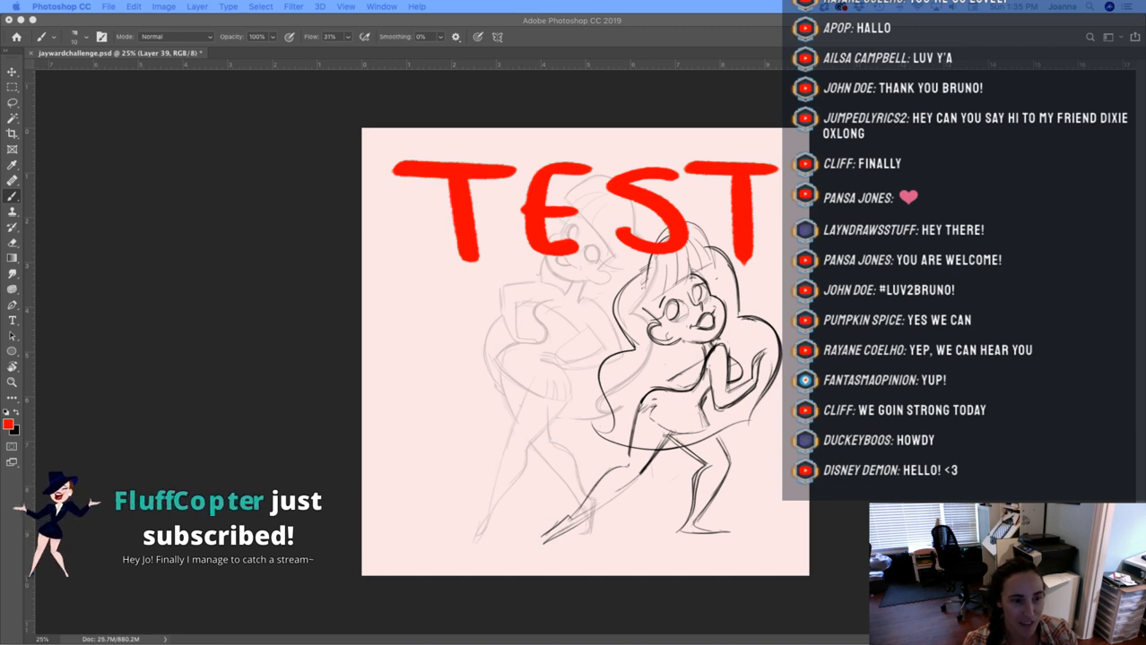
click(537, 273)
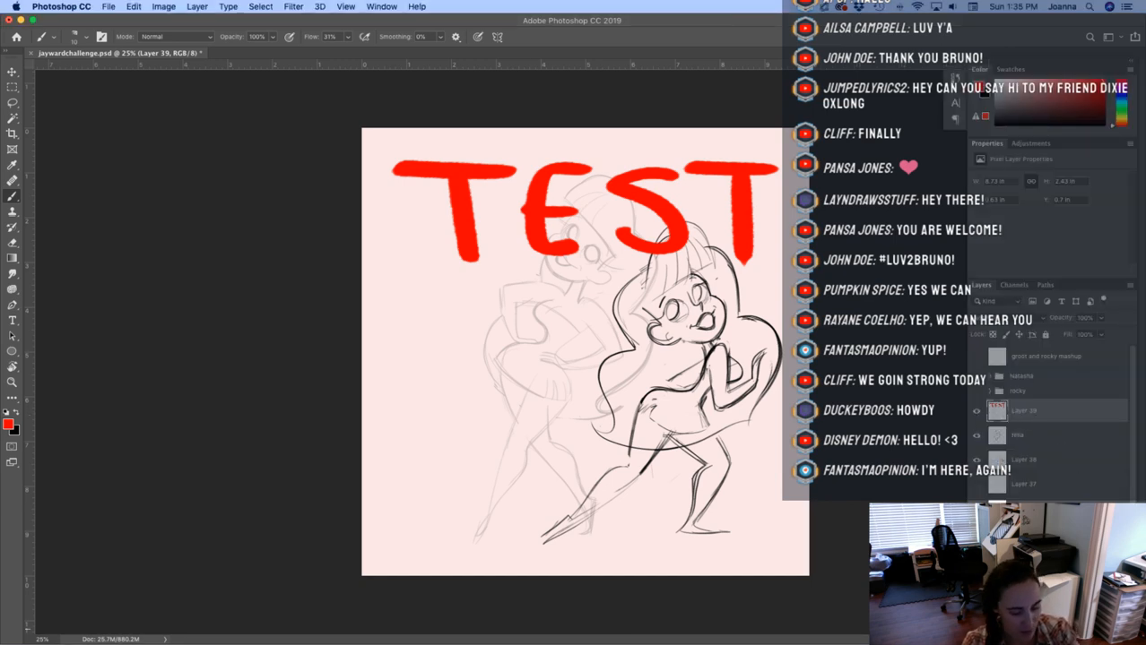
click(1121, 638)
click(668, 227)
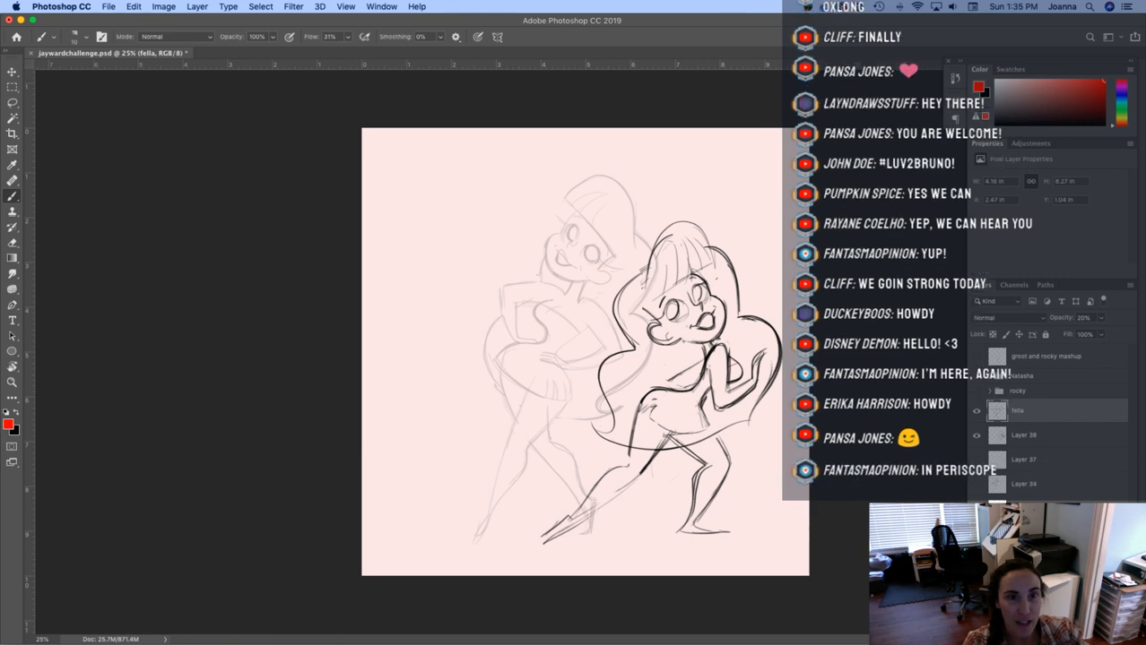
Toggle the visibility of the fella layer and Layer 38 to check which sketch each one holds
key(super+Tab)
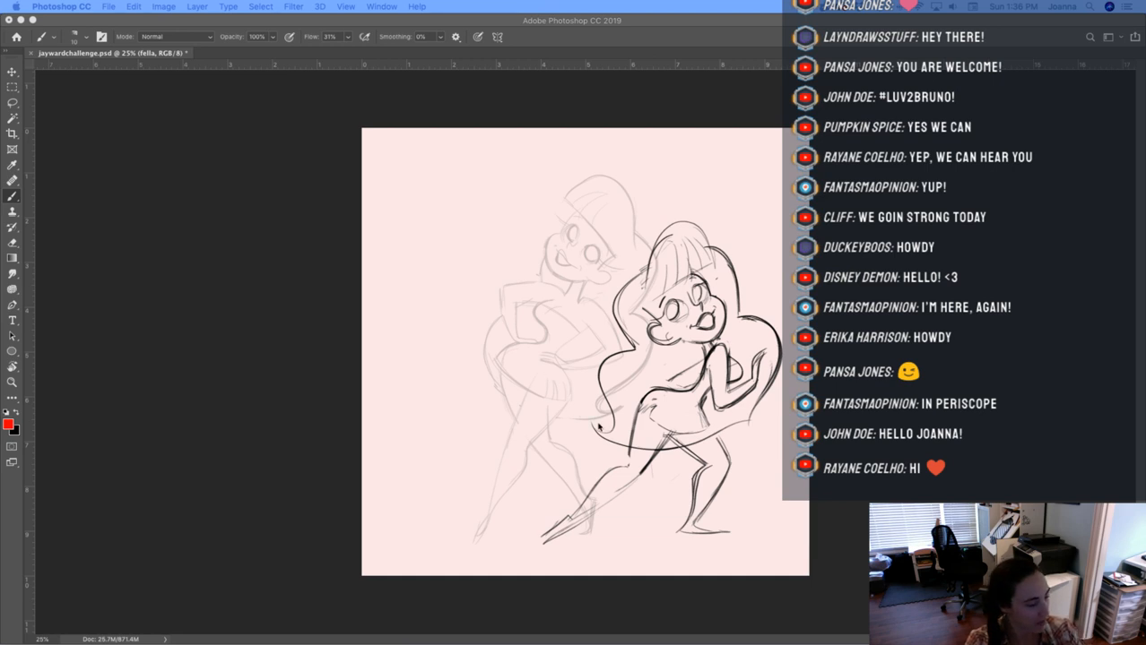
key(shift+Tab)
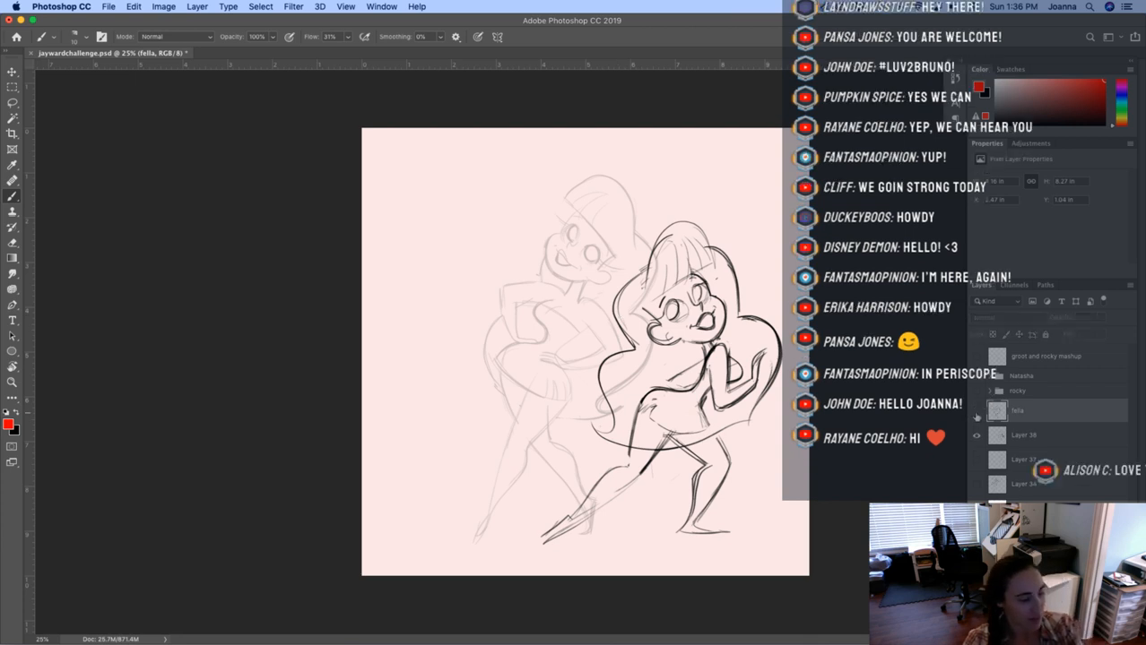
click(976, 411)
click(976, 412)
click(977, 436)
click(976, 436)
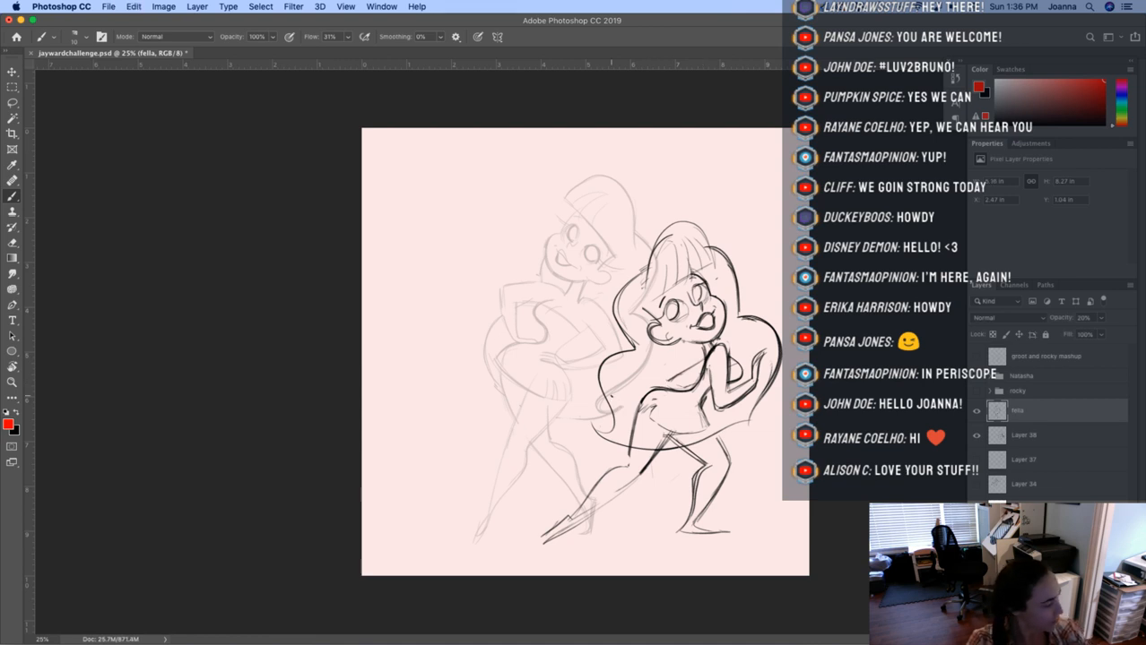
Swap the foreground colour to black and check the fella layer by hiding and showing it
click(18, 416)
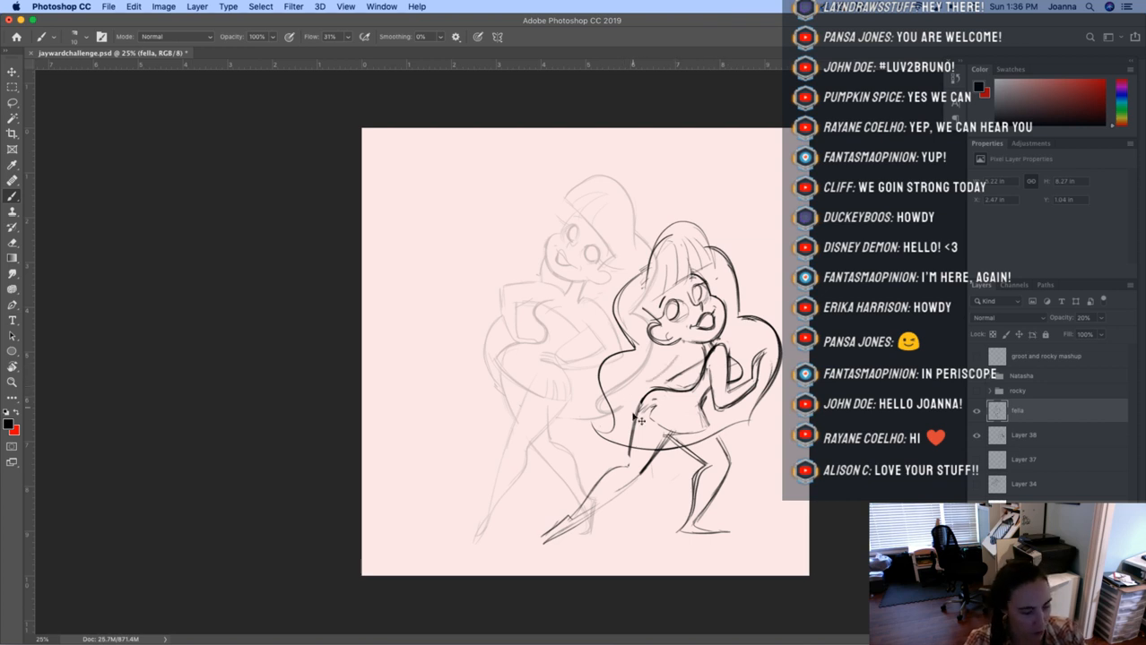
click(1101, 319)
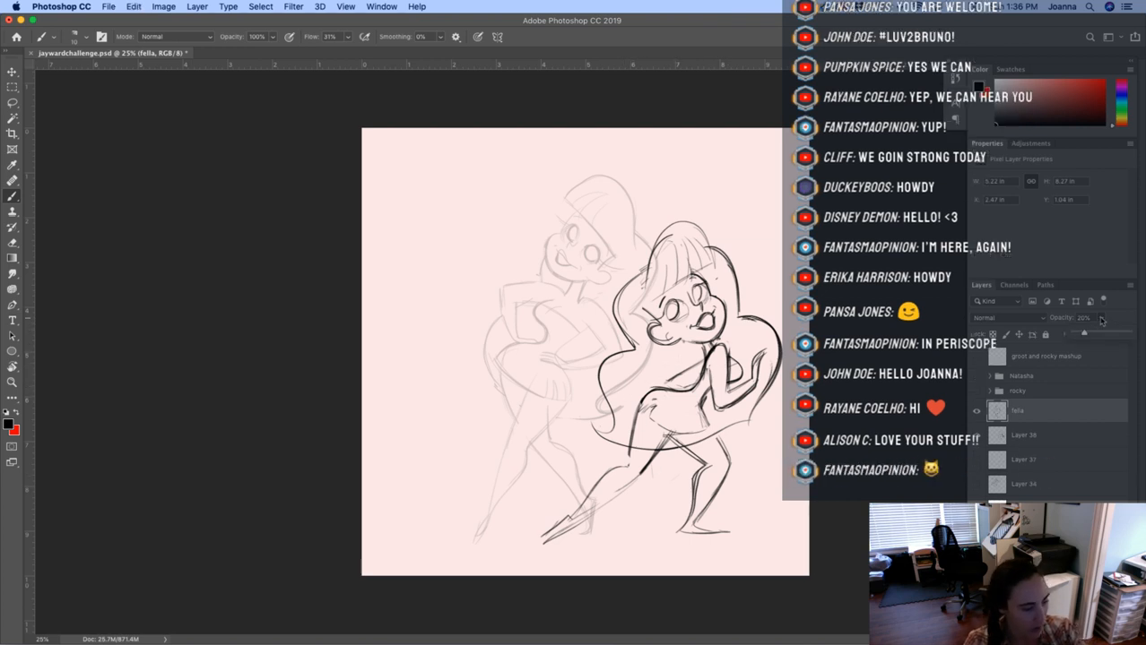
click(977, 413)
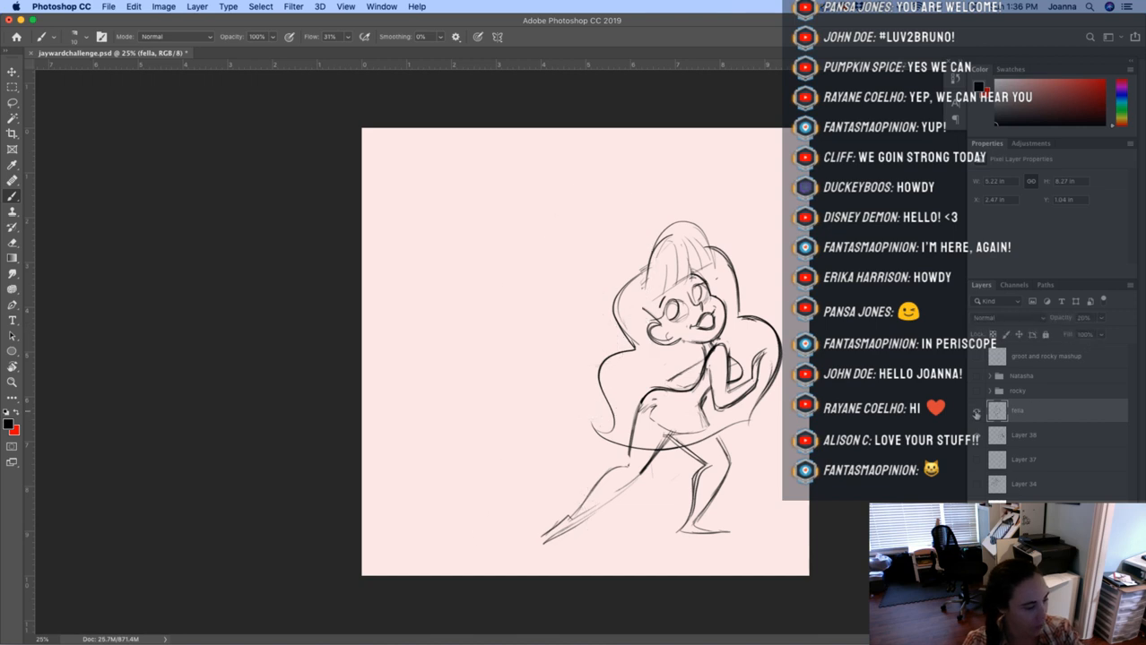
click(976, 412)
Erase the stray stroke on the fella layer near the crouching figure's torso with a larger eraser
key(e)
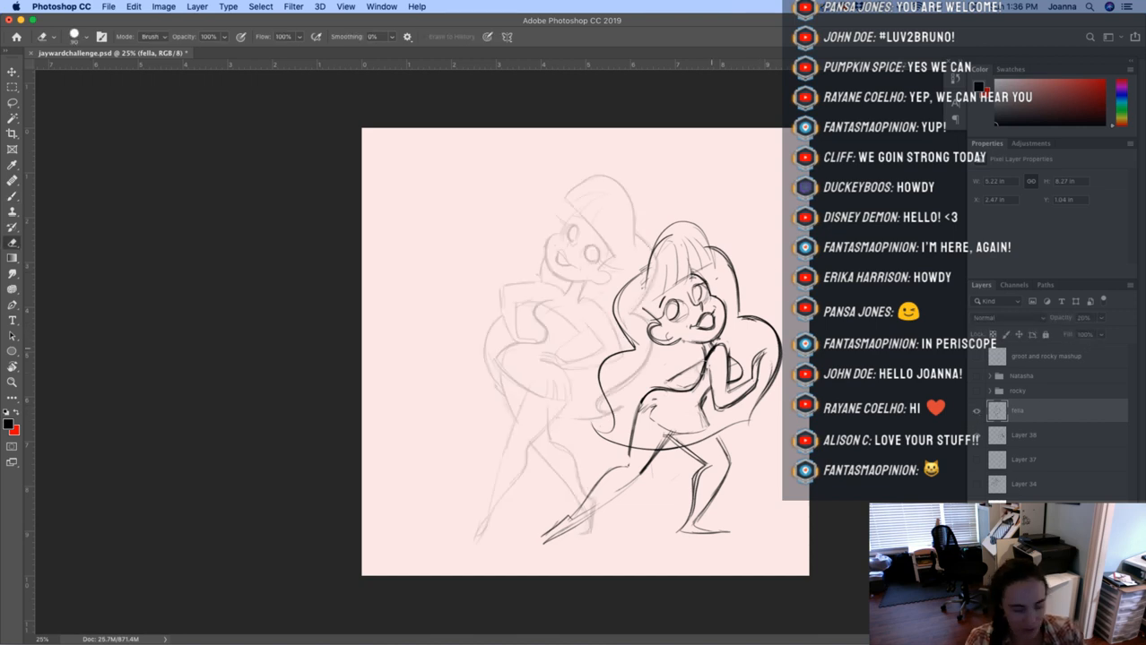
key(bracketright)
drag(692, 369, 659, 376)
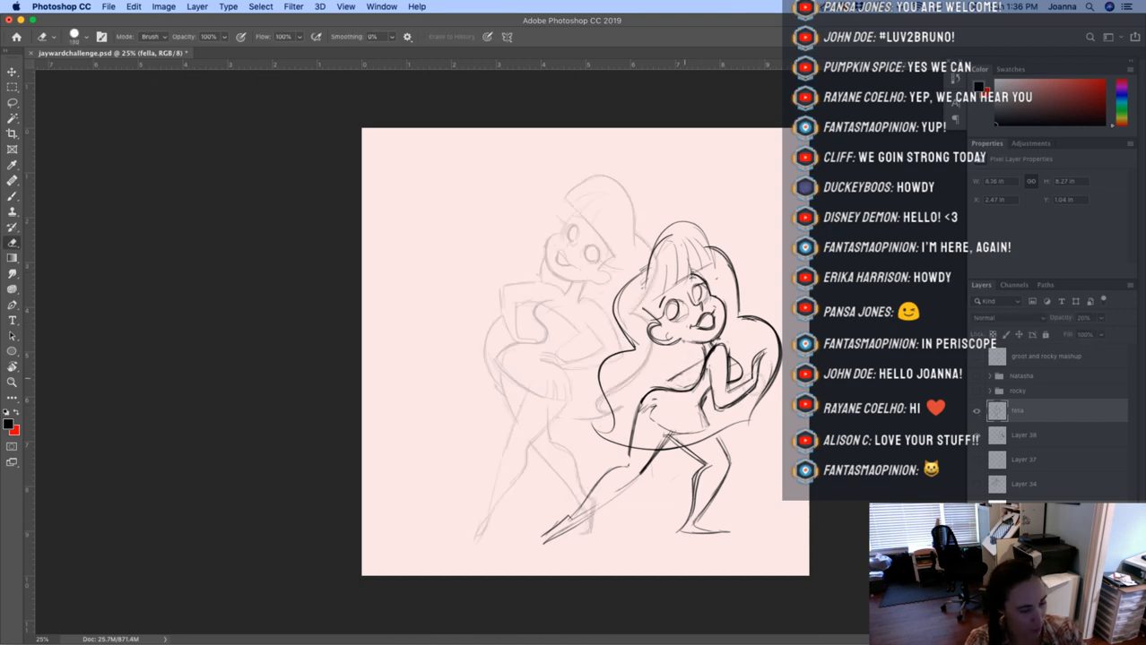
Select Layer 38 and redraw the crouching figure's back line from the shoulder to the waist with the Brush
click(1031, 437)
key(b)
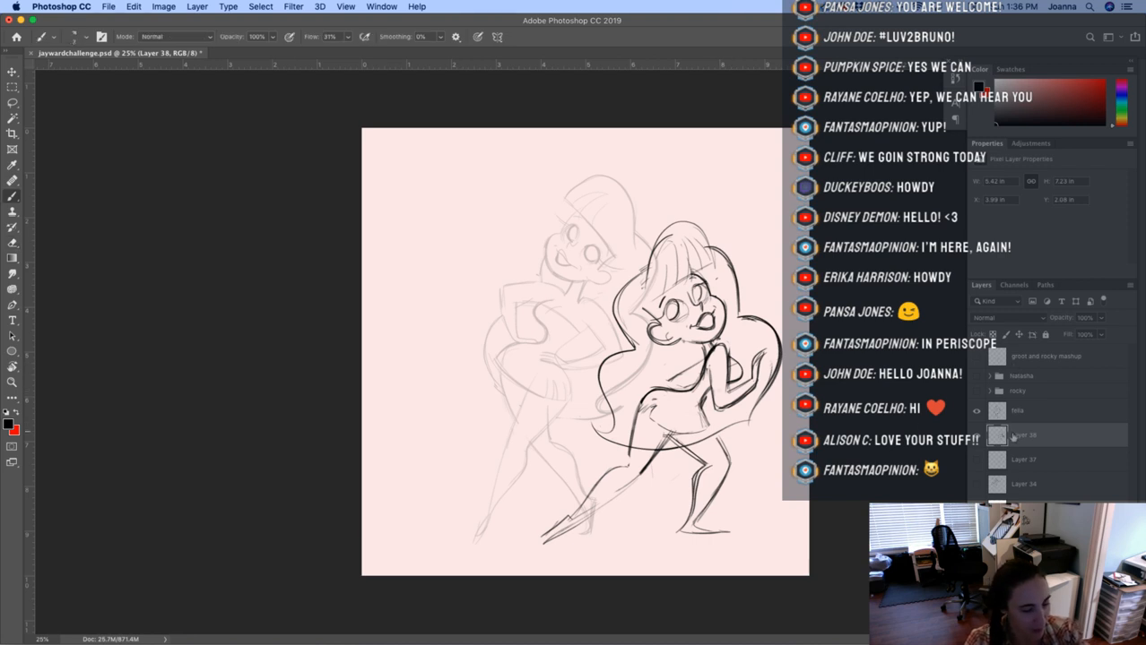
click(976, 437)
click(977, 436)
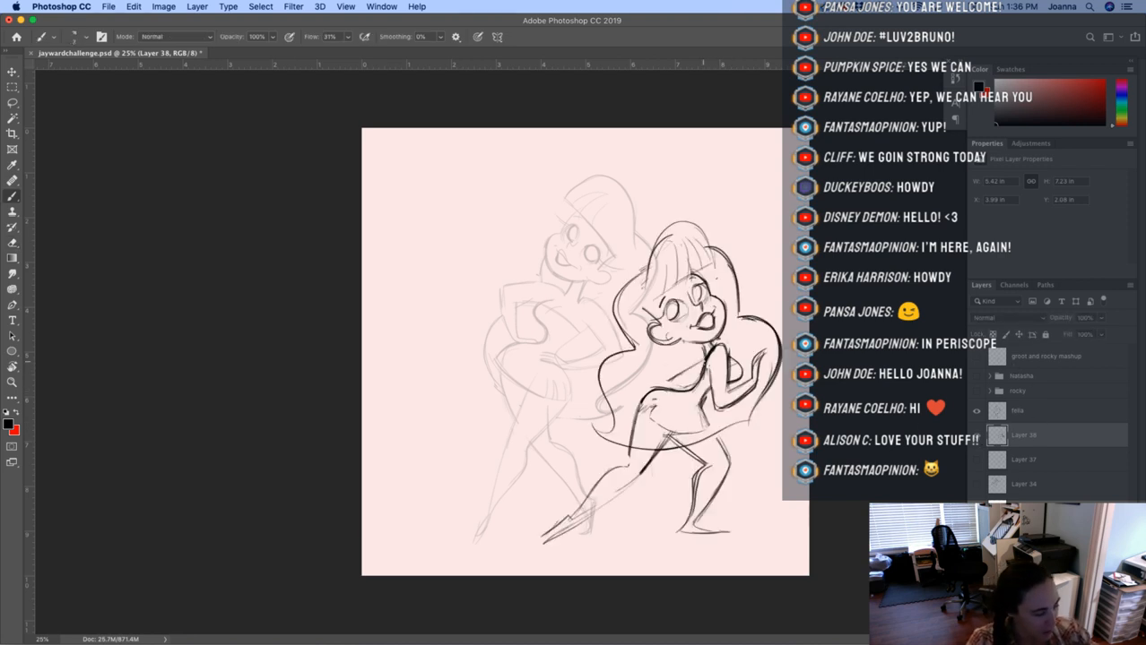
drag(705, 358, 667, 391)
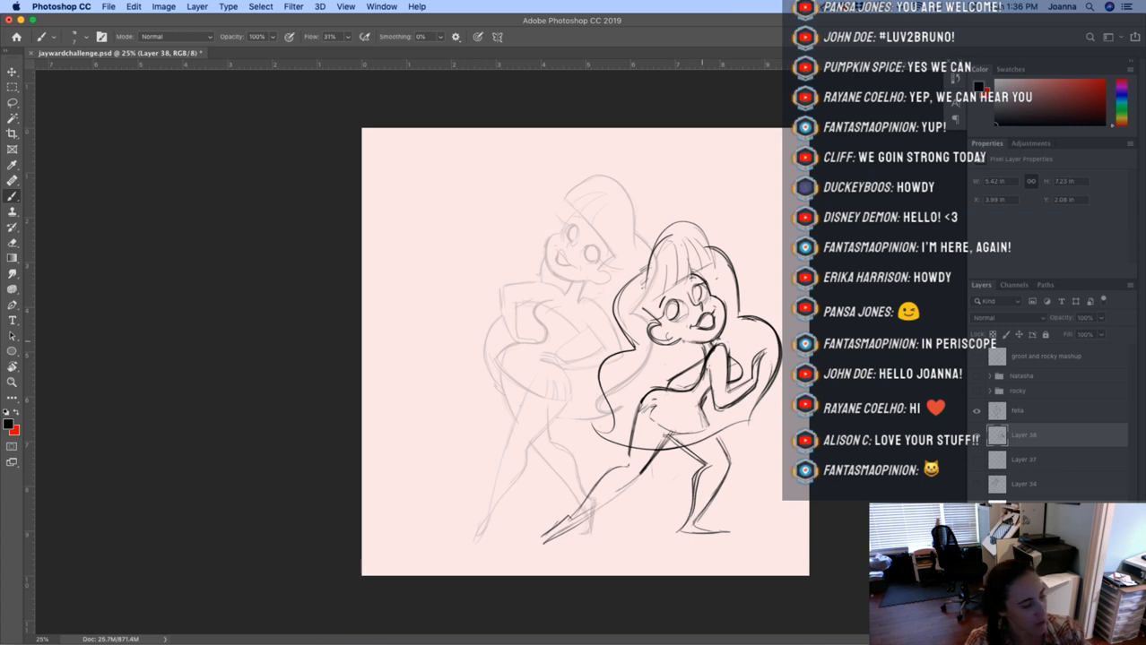
drag(704, 347, 702, 361)
Go over the right-hand hair outline of the crouching figure with a bolder brush stroke
key(e)
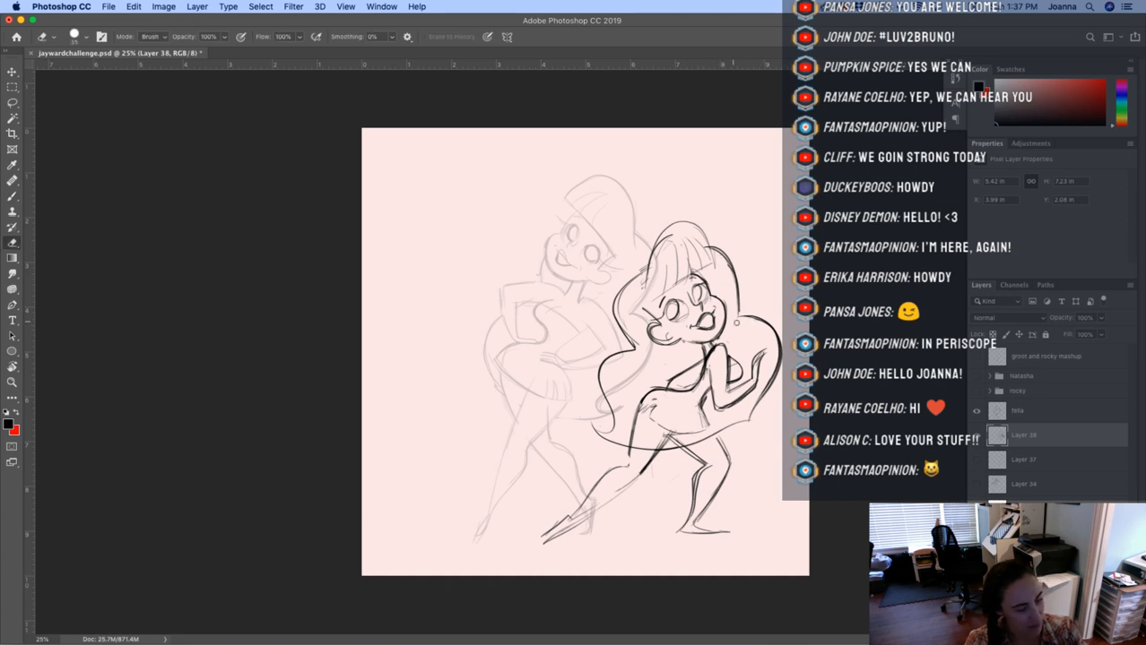
key(b)
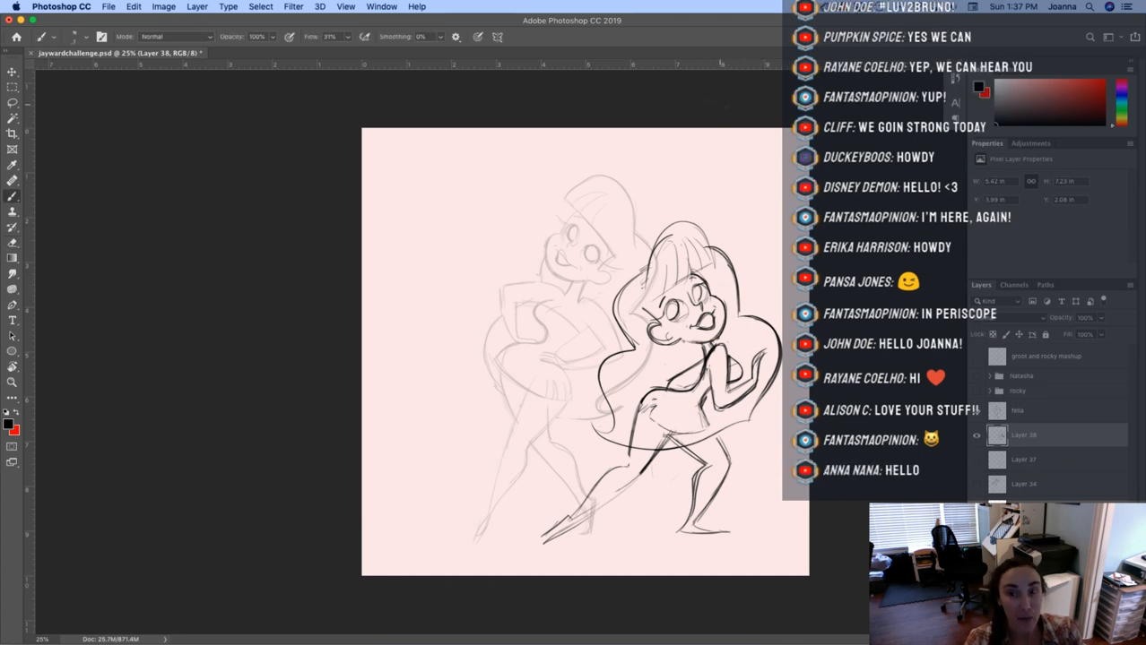
mouse_move(710, 249)
mouse_down()
mouse_move(735, 314)
mouse_move(774, 366)
mouse_move(747, 421)
mouse_up()
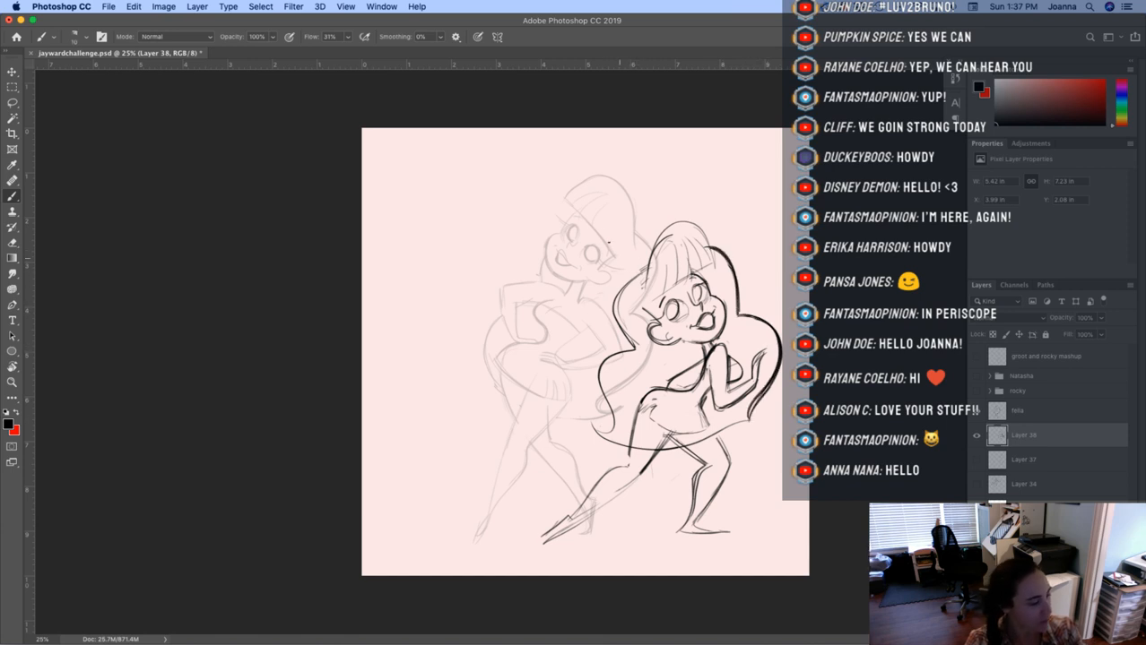
Erase the lower right hair of the crouching figure and redraw it as one round sweep under the hips
key(e)
drag(729, 303, 778, 369)
drag(749, 419, 763, 388)
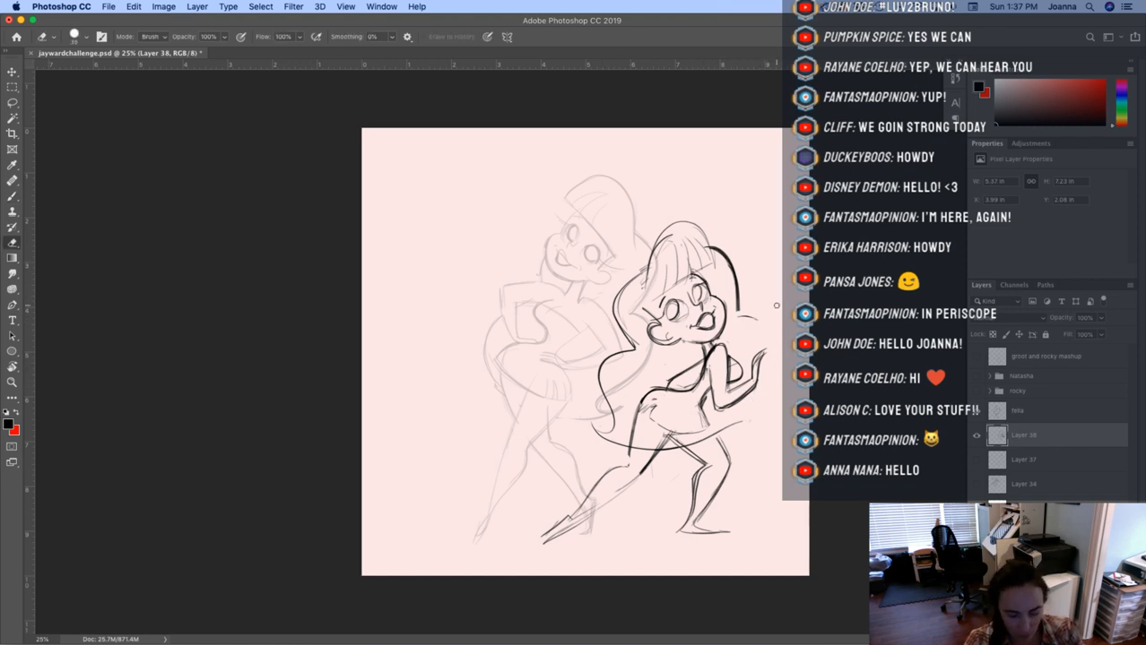
key(b)
mouse_move(733, 313)
mouse_down()
mouse_move(771, 329)
mouse_move(774, 414)
mouse_move(663, 448)
mouse_move(574, 421)
mouse_up()
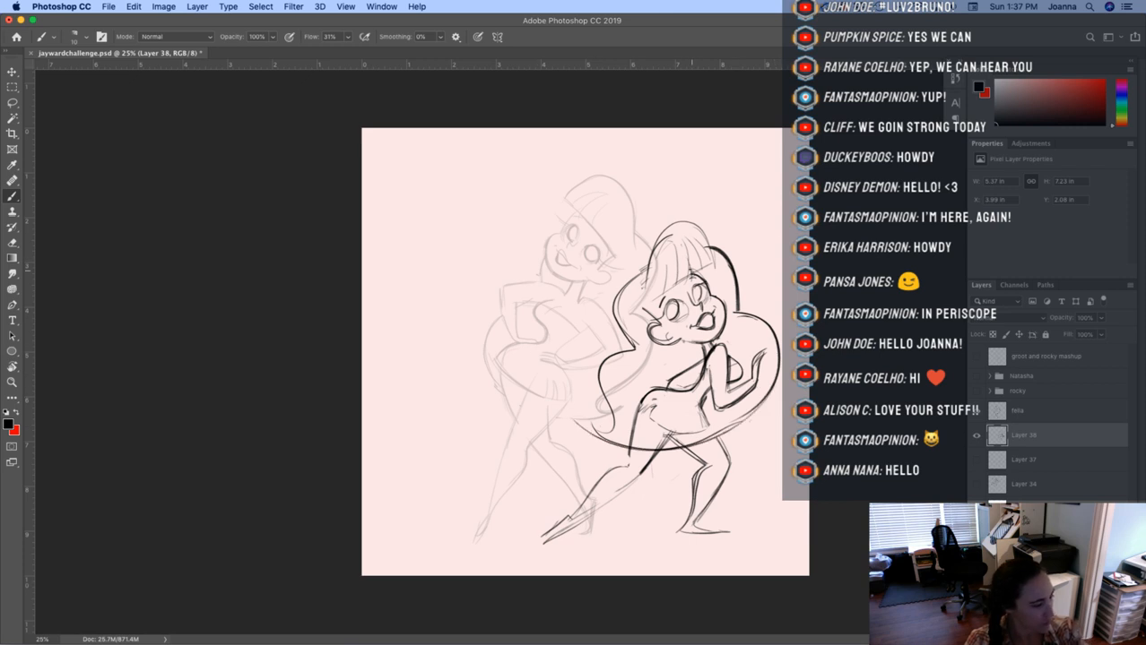
Erase the upper hair outline beside the crouching figure's face and redraw it closer to the head
key(e)
mouse_move(717, 242)
mouse_down()
mouse_move(735, 314)
mouse_move(746, 315)
mouse_move(629, 448)
mouse_up()
key(b)
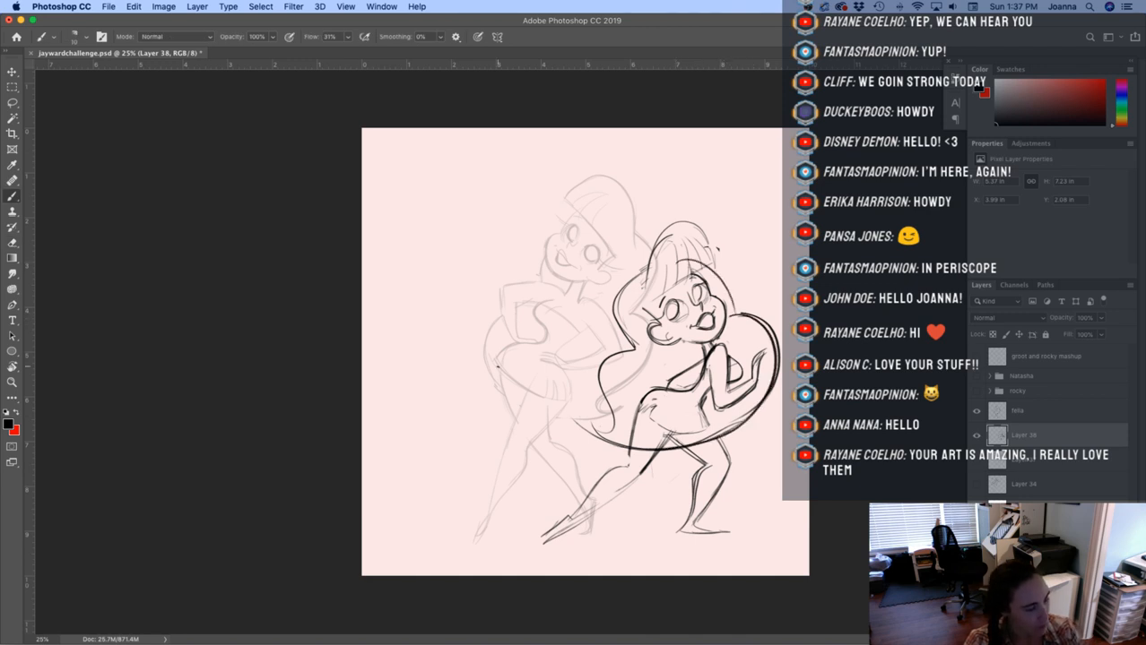
Replace the large hair sweep with a tighter curve around the arm and hips, and darken the curl behind the back
key(e)
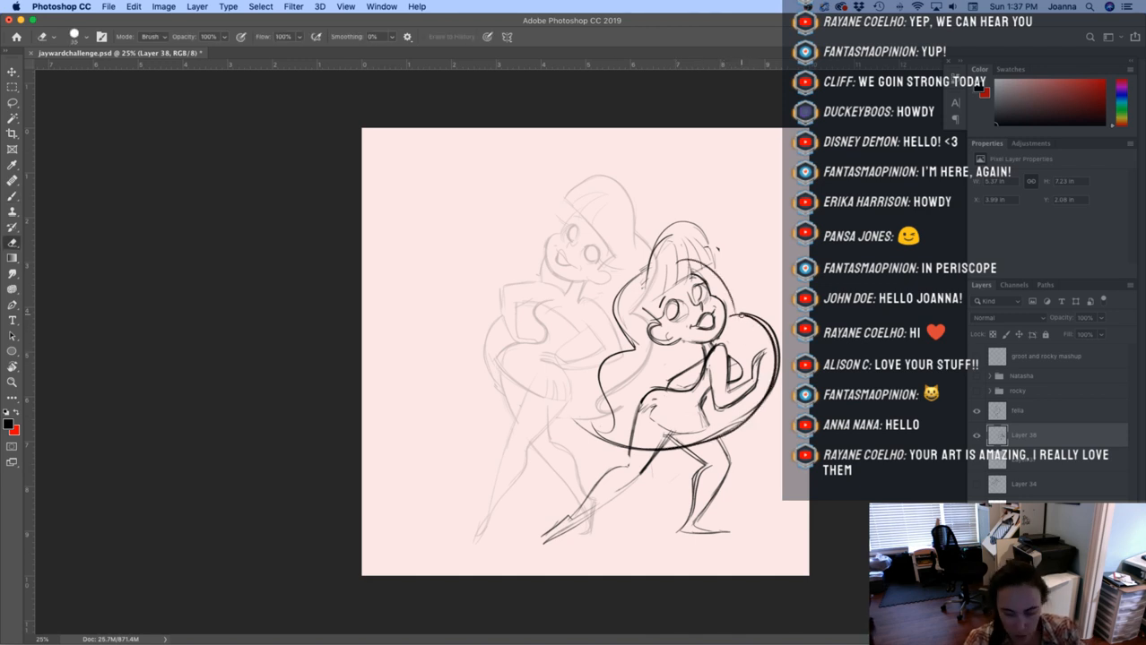
mouse_move(740, 314)
mouse_down()
mouse_move(755, 403)
mouse_move(717, 429)
mouse_move(652, 445)
mouse_up()
key(b)
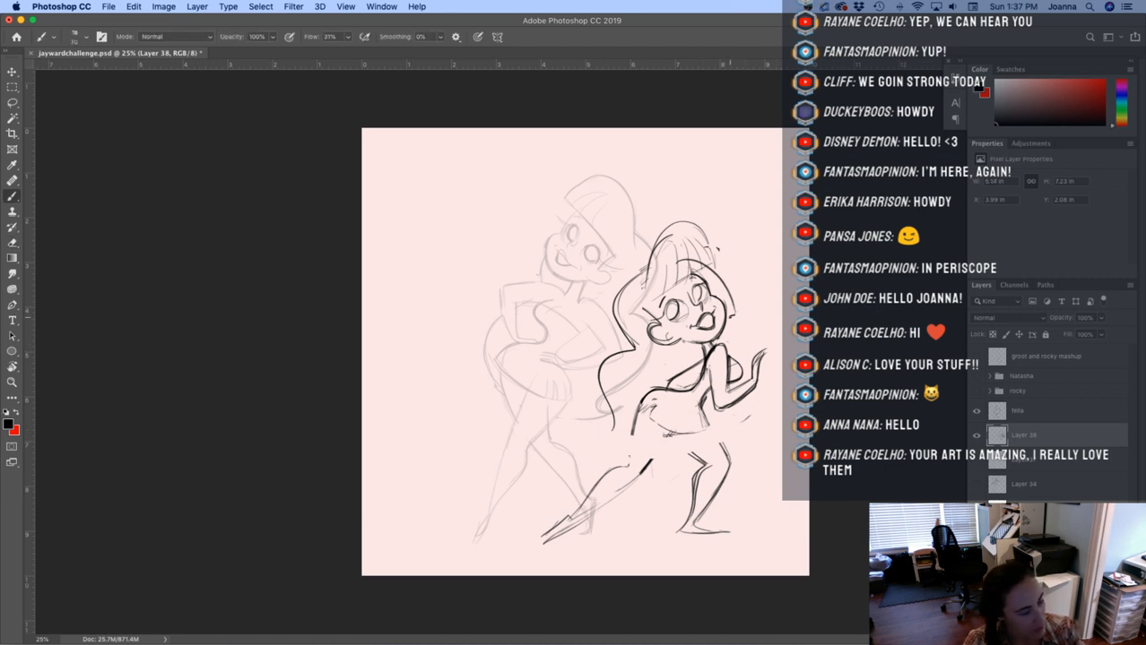
drag(728, 317, 768, 350)
key(super+z)
mouse_move(723, 268)
mouse_down()
mouse_move(702, 322)
mouse_move(749, 345)
mouse_move(737, 414)
mouse_move(617, 437)
mouse_move(587, 416)
mouse_up()
mouse_move(618, 354)
mouse_down()
mouse_move(589, 418)
mouse_move(618, 397)
mouse_up()
Clean up the hair beside the face and reinforce the right-hand hair outline down beneath the hips
key(e)
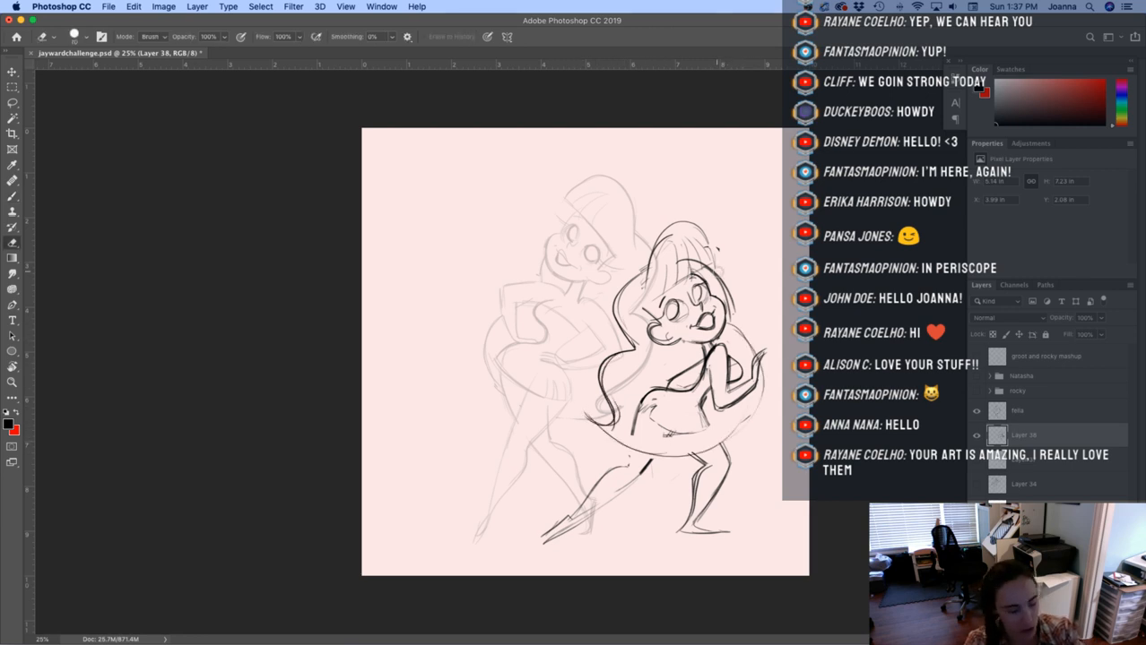
key(b)
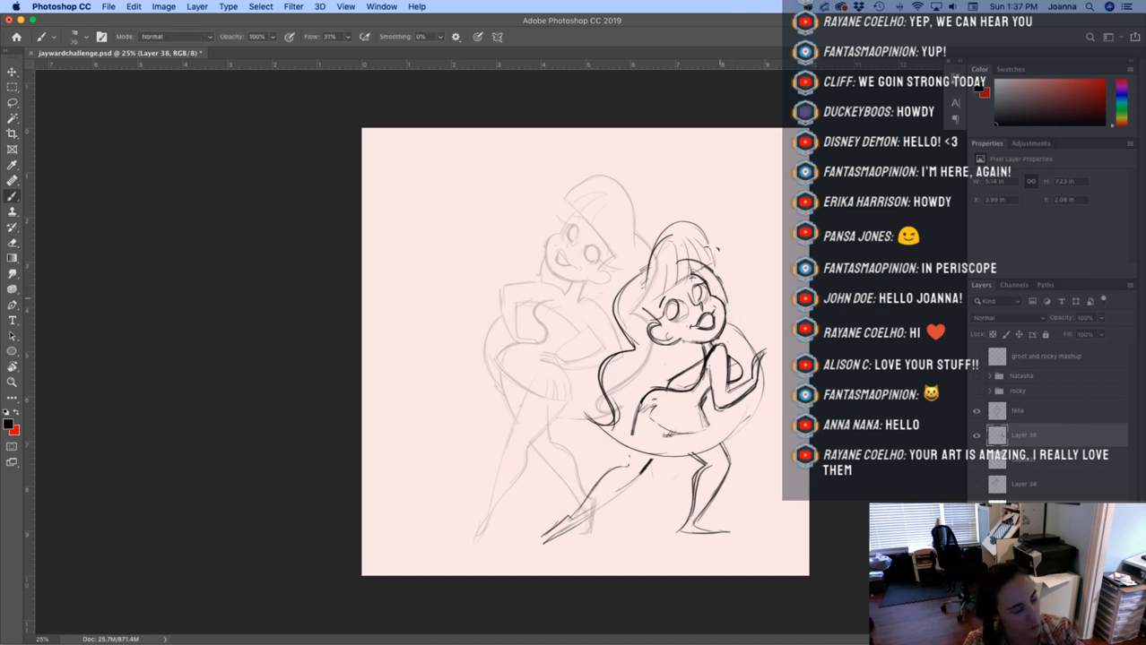
drag(726, 285, 732, 329)
mouse_move(697, 260)
mouse_down()
mouse_move(733, 326)
mouse_move(636, 430)
mouse_move(644, 471)
mouse_up()
Redraw the crouching figure's thigh lines and the hem of the outfit
drag(669, 432, 648, 465)
drag(637, 411, 628, 462)
mouse_move(634, 417)
mouse_down()
mouse_move(630, 446)
mouse_move(729, 465)
mouse_up()
drag(709, 426, 730, 463)
mouse_move(708, 426)
mouse_down()
mouse_move(720, 444)
mouse_move(712, 408)
mouse_up()
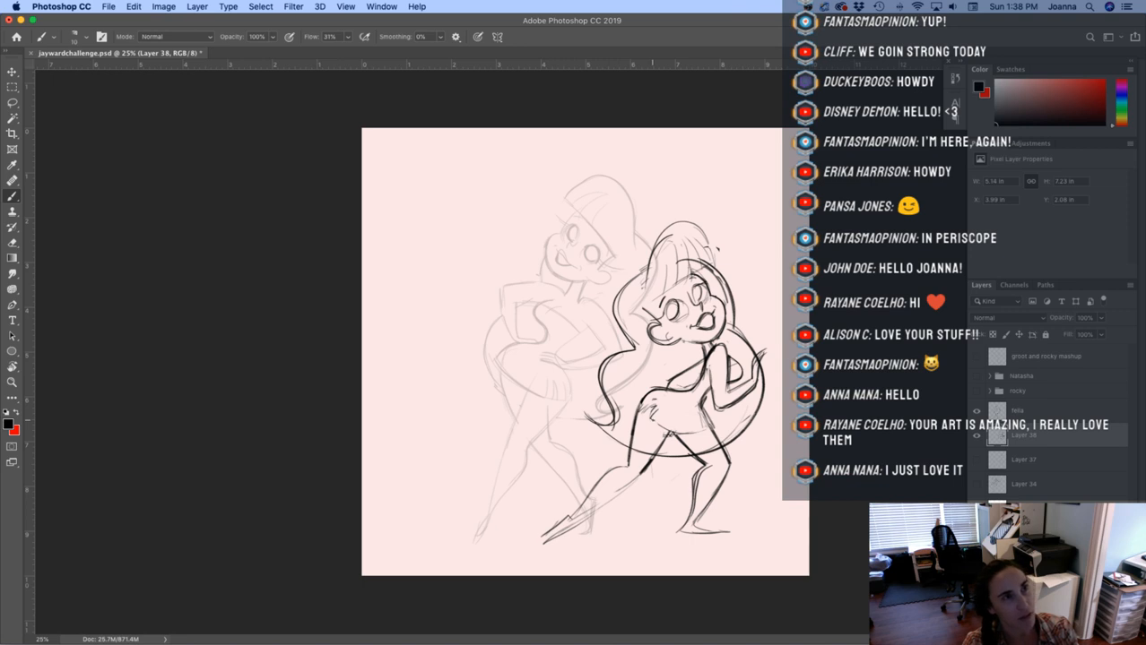
drag(713, 427, 665, 433)
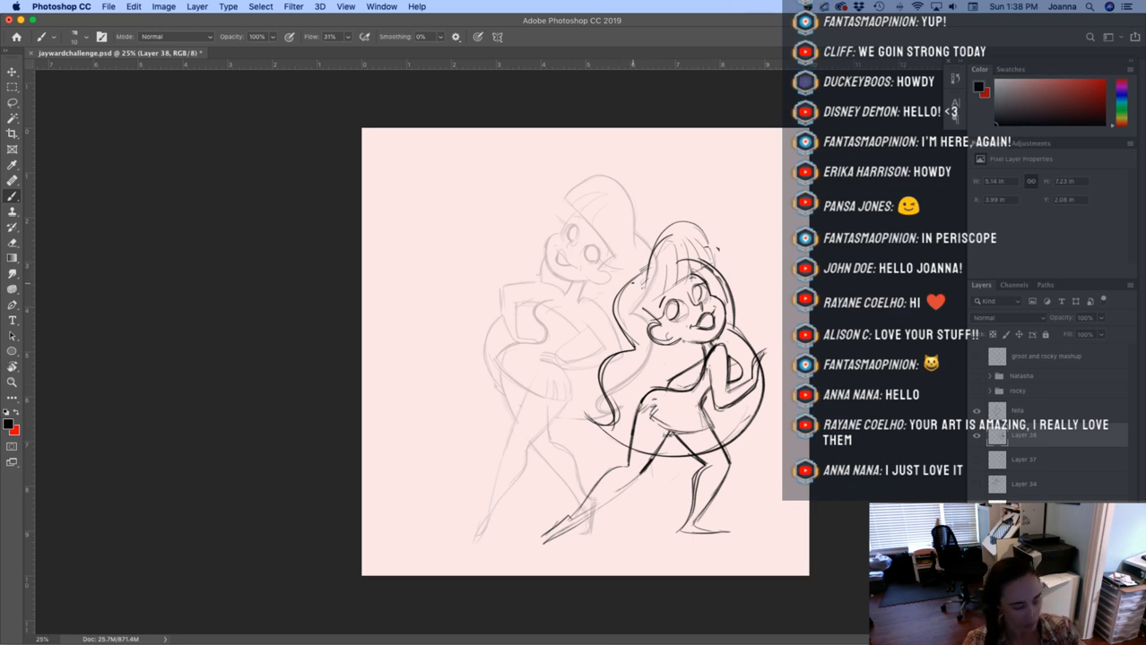
Erase the left-hand hair outline of the crouching figure and redraw it as a fuller, bolder S-curve
key(e)
mouse_move(635, 273)
mouse_down()
mouse_move(621, 341)
mouse_move(620, 293)
mouse_move(617, 314)
mouse_move(635, 348)
mouse_move(588, 421)
mouse_move(617, 441)
mouse_up()
key(b)
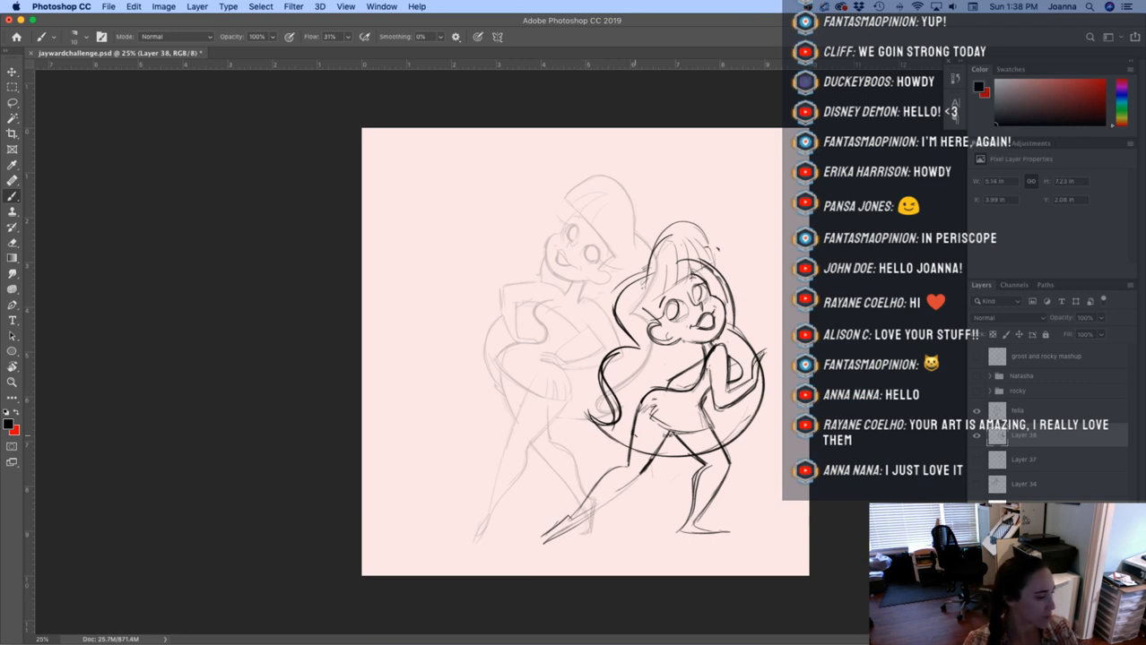
Erase the right-hand hair outline and redraw it as a wavy shape tapering past the arm and under the hips
key(e)
mouse_move(710, 269)
mouse_down()
mouse_move(740, 302)
mouse_move(744, 343)
mouse_move(770, 374)
mouse_move(754, 422)
mouse_move(663, 455)
mouse_up()
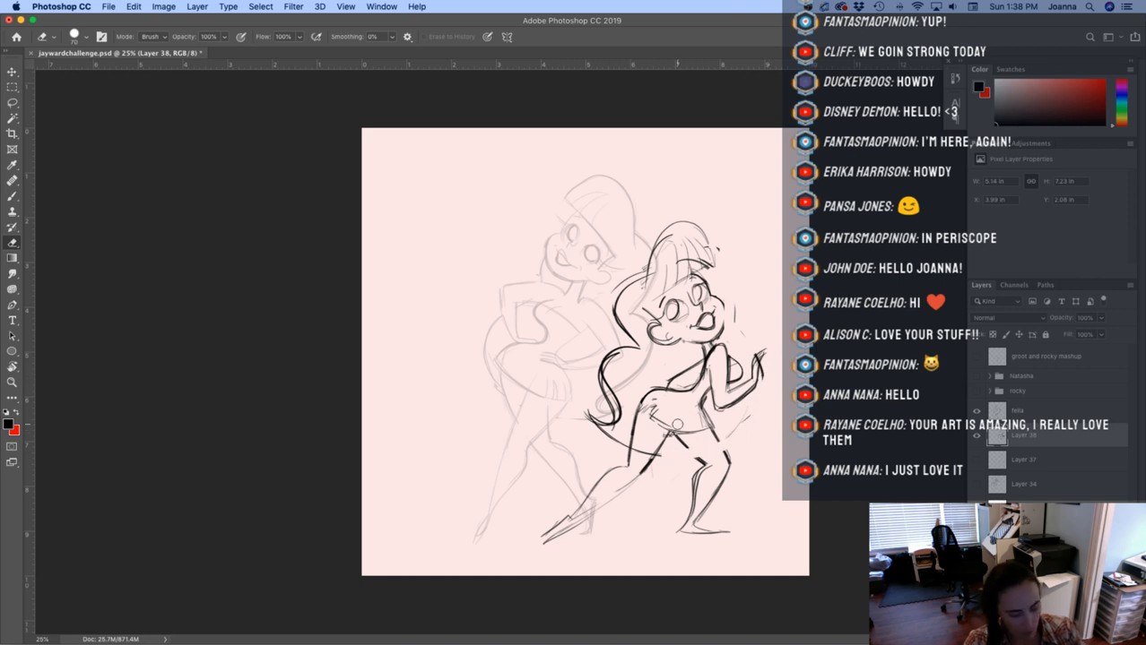
key(b)
mouse_move(669, 262)
mouse_down()
mouse_move(712, 272)
mouse_move(752, 371)
mouse_move(615, 423)
mouse_up()
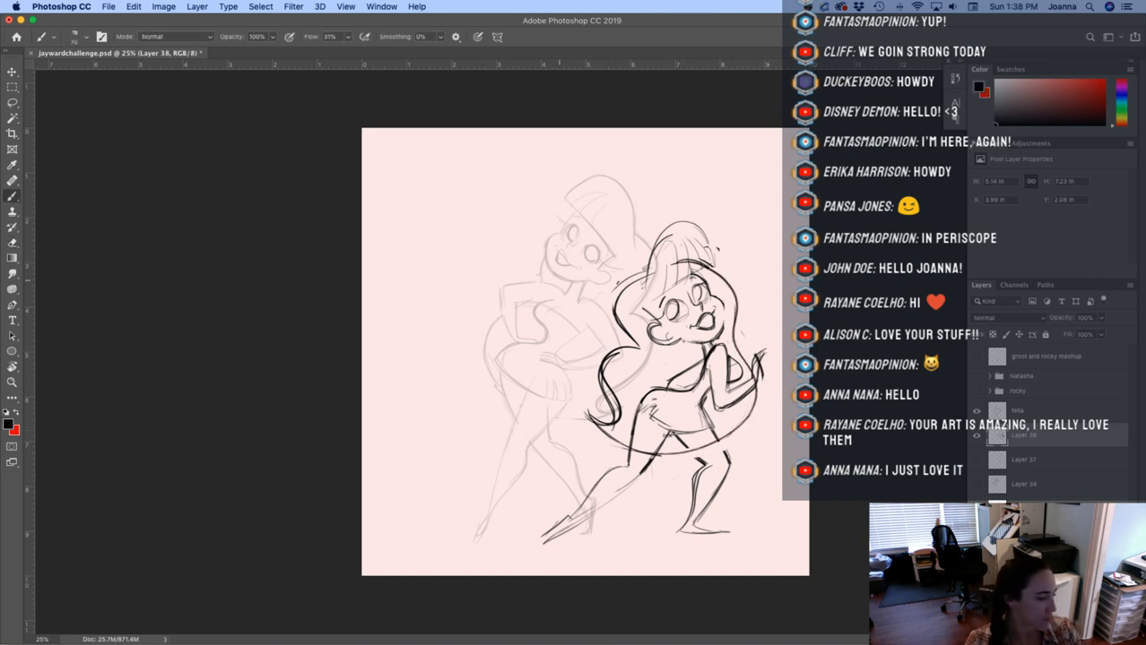
Restore the crouching figure's cheek line and front thigh with brush strokes
drag(712, 296, 725, 316)
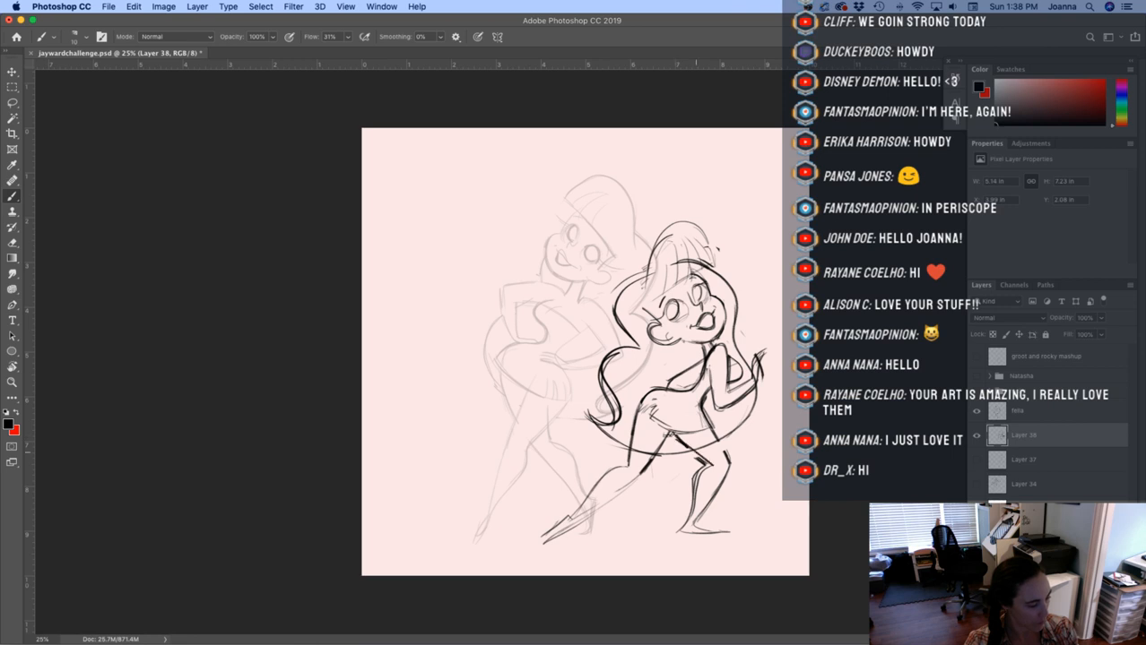
drag(702, 428, 728, 463)
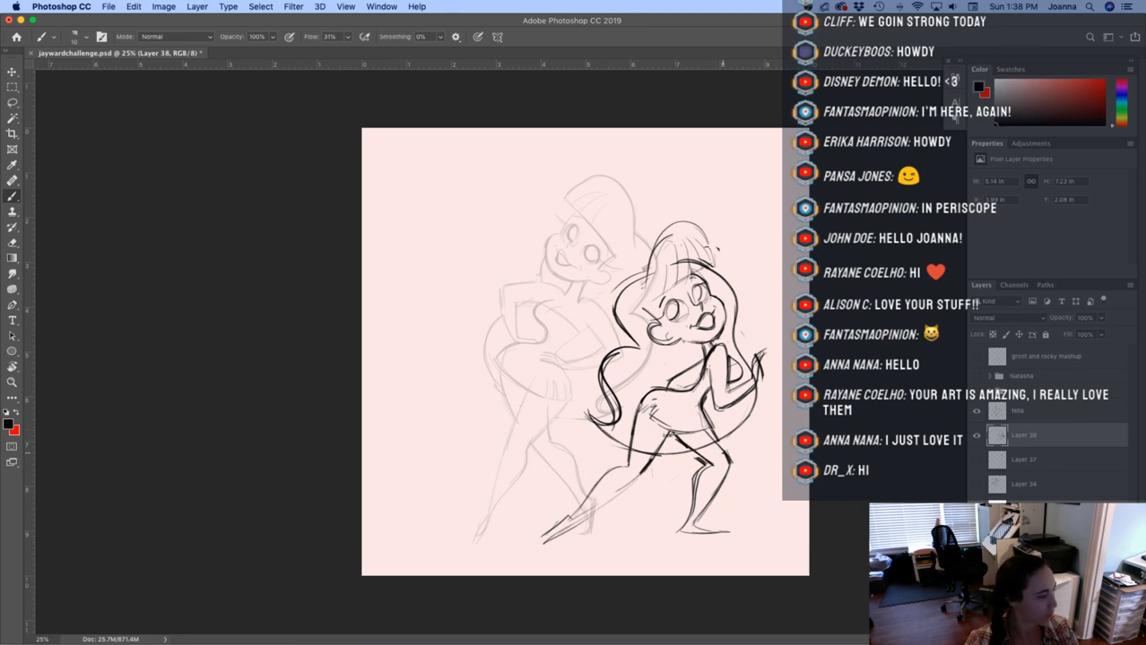
Hide Layer 38 and raise the fella layer's opacity to 100%
click(976, 411)
click(976, 411)
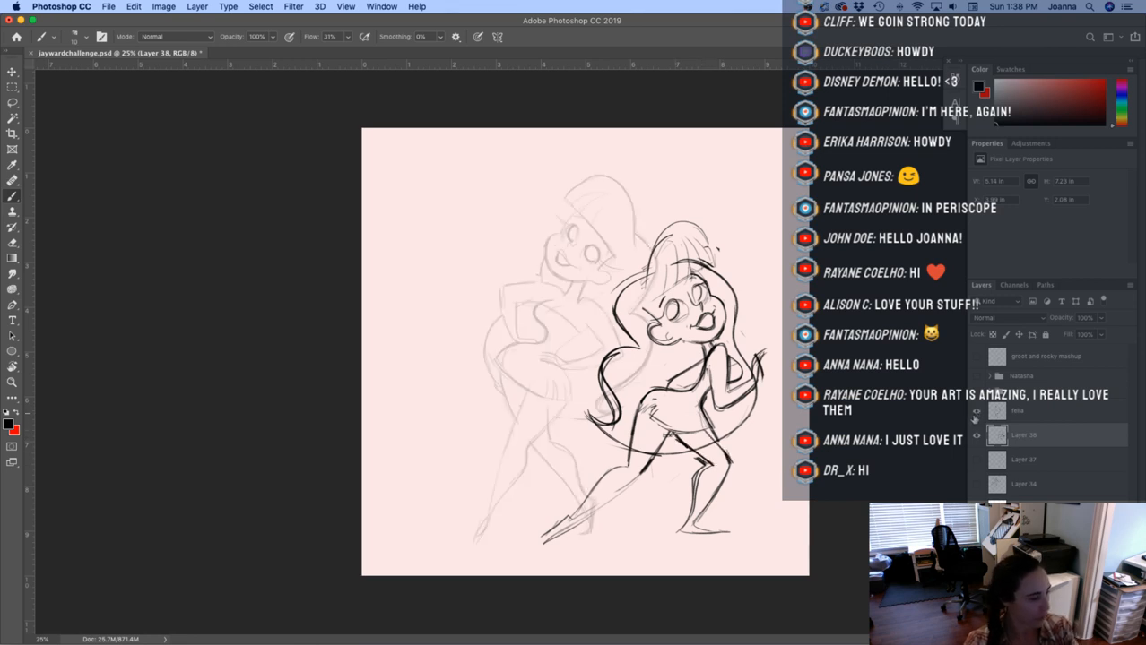
click(976, 437)
click(1022, 413)
click(1104, 317)
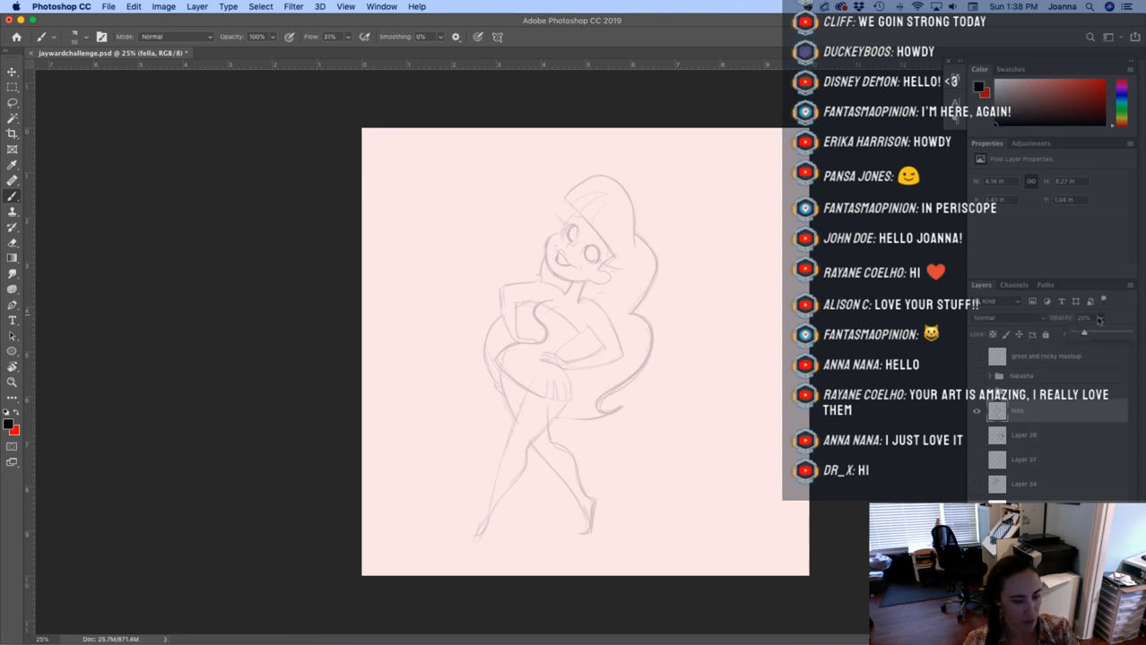
drag(1090, 332, 1129, 333)
click(1037, 396)
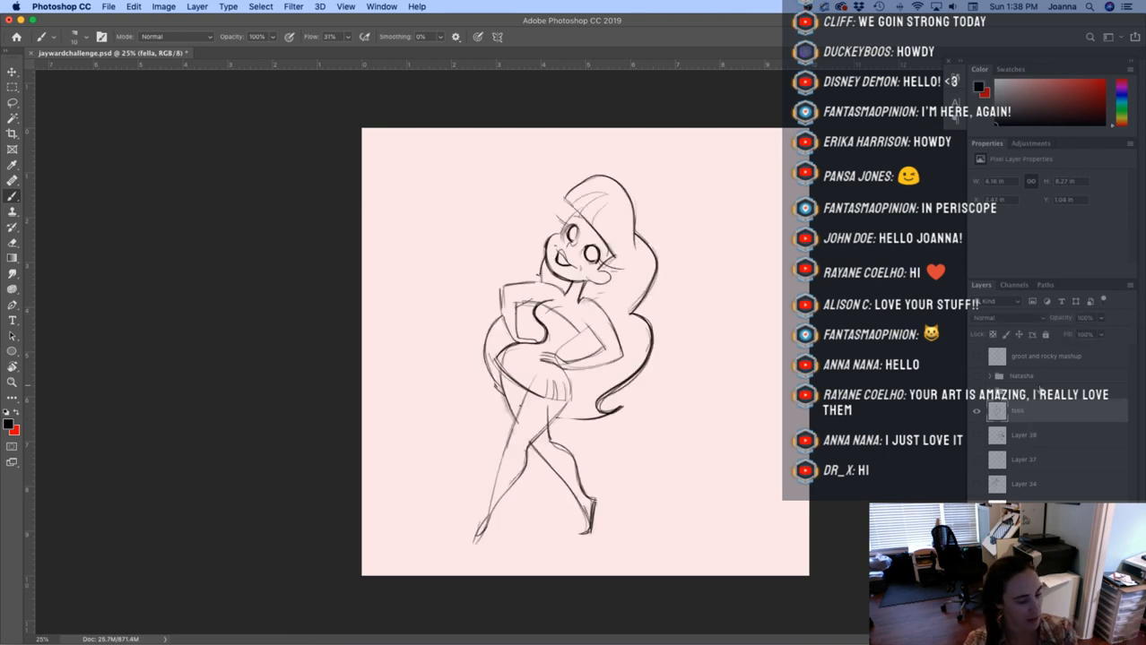
Show Layer 38 again and hide the fella layer to isolate the crouching figure
click(976, 437)
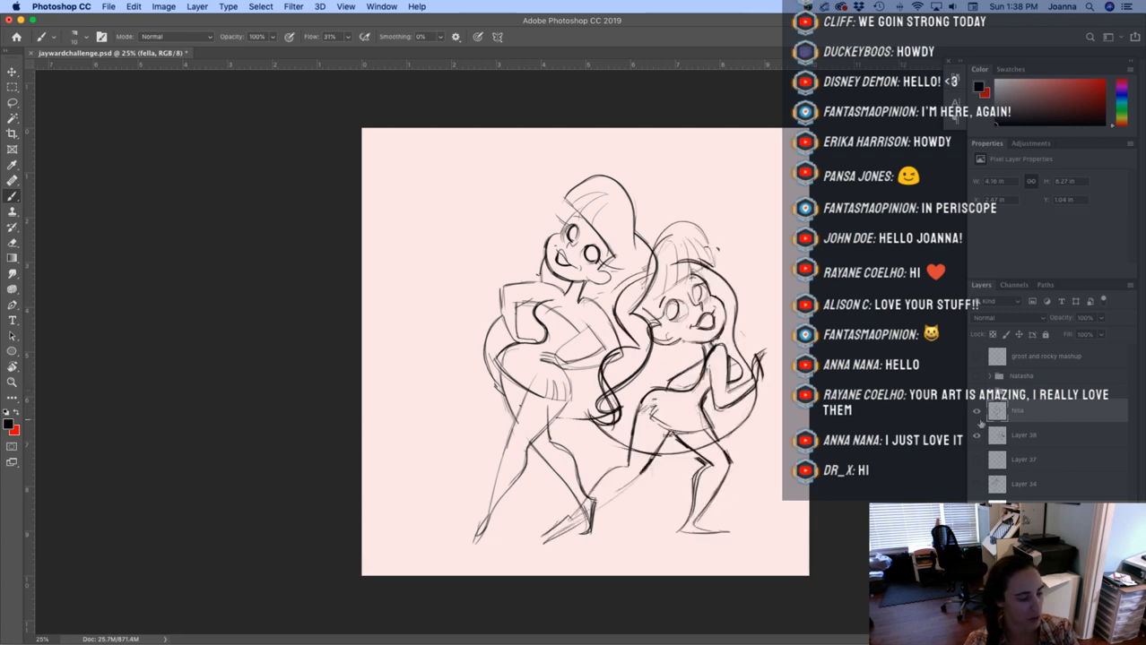
click(977, 412)
click(978, 415)
click(977, 414)
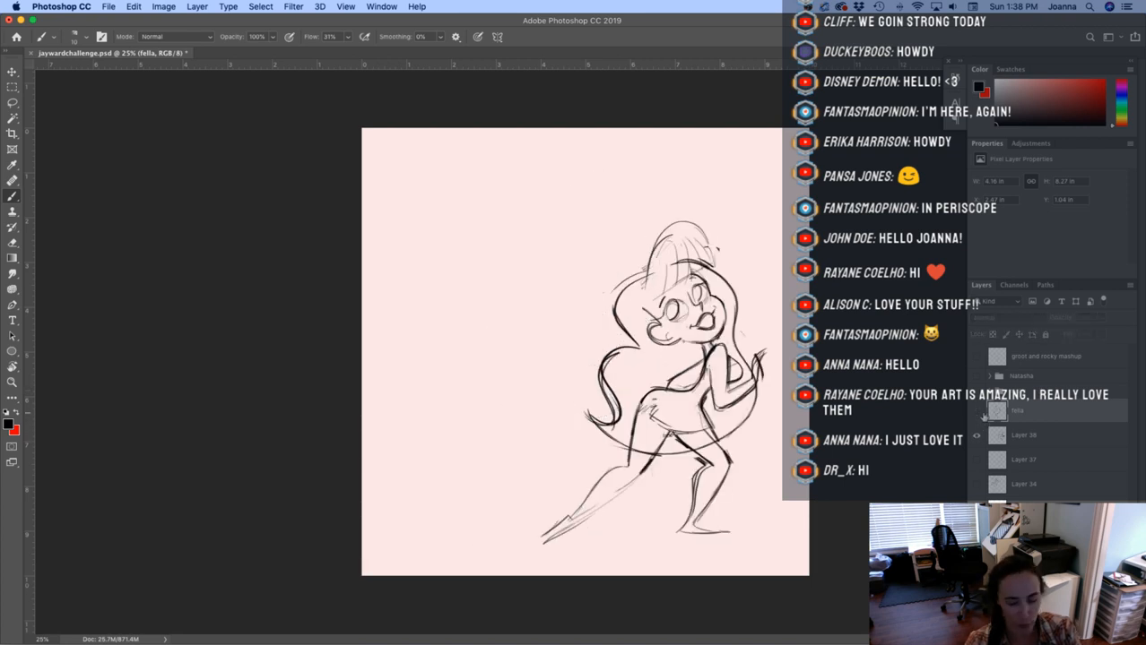
On Layer 38, erase the upper back curve of the crouching figure's hair and the long hair sweep under the hips
click(1022, 435)
key(e)
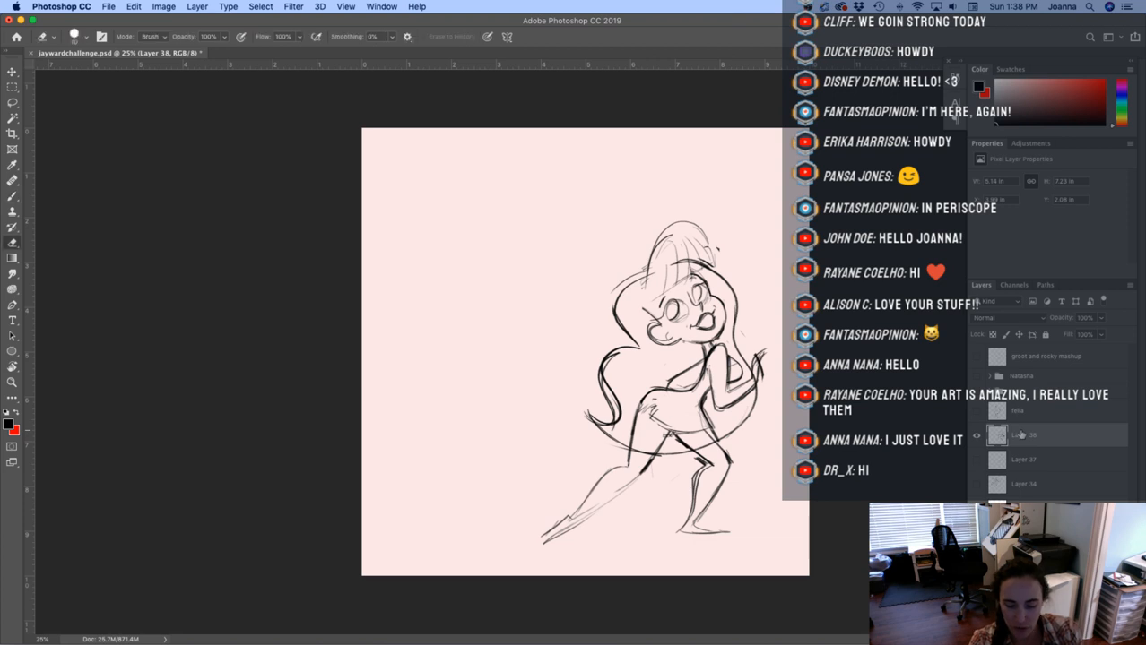
drag(639, 269, 608, 288)
mouse_move(594, 361)
mouse_down()
mouse_move(587, 418)
mouse_move(645, 459)
mouse_move(680, 453)
mouse_up()
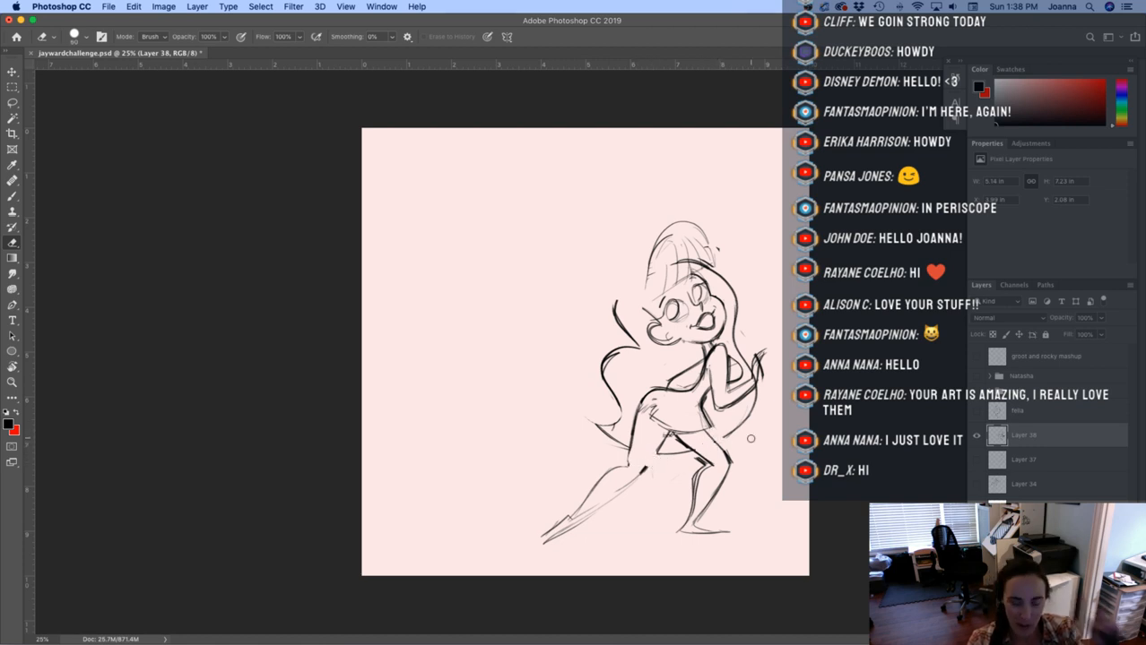
Erase the crouching figure's front knee, redraw it, and touch up the thigh lines with brush strokes
key(b)
key(e)
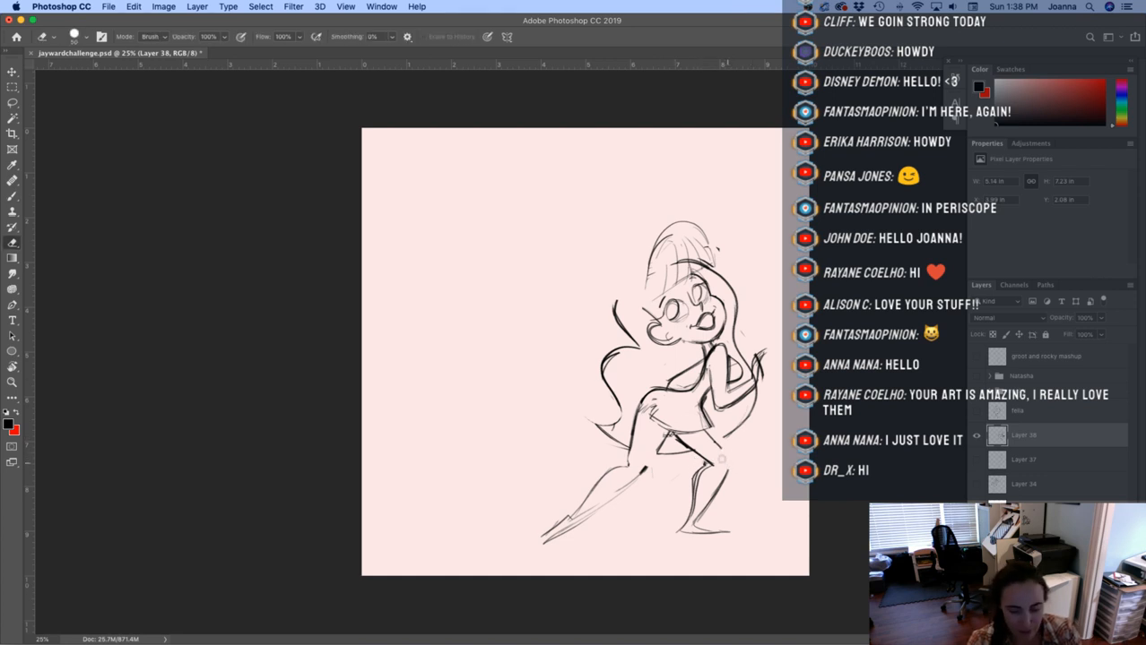
key(b)
drag(705, 431, 734, 462)
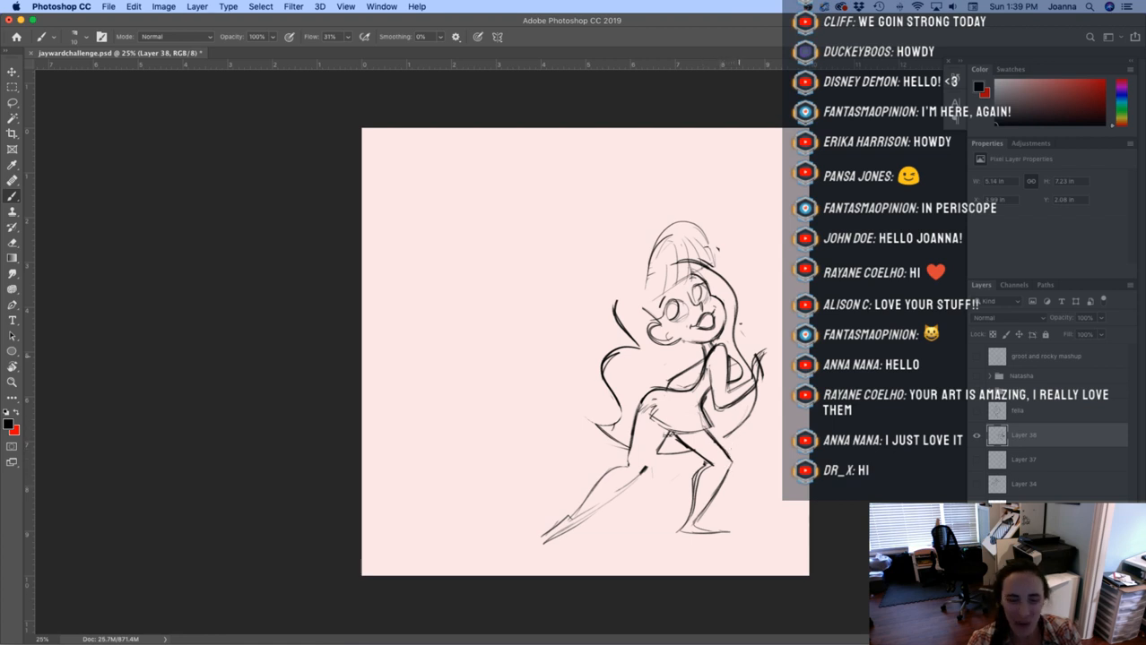
drag(712, 461, 693, 476)
drag(667, 437, 653, 459)
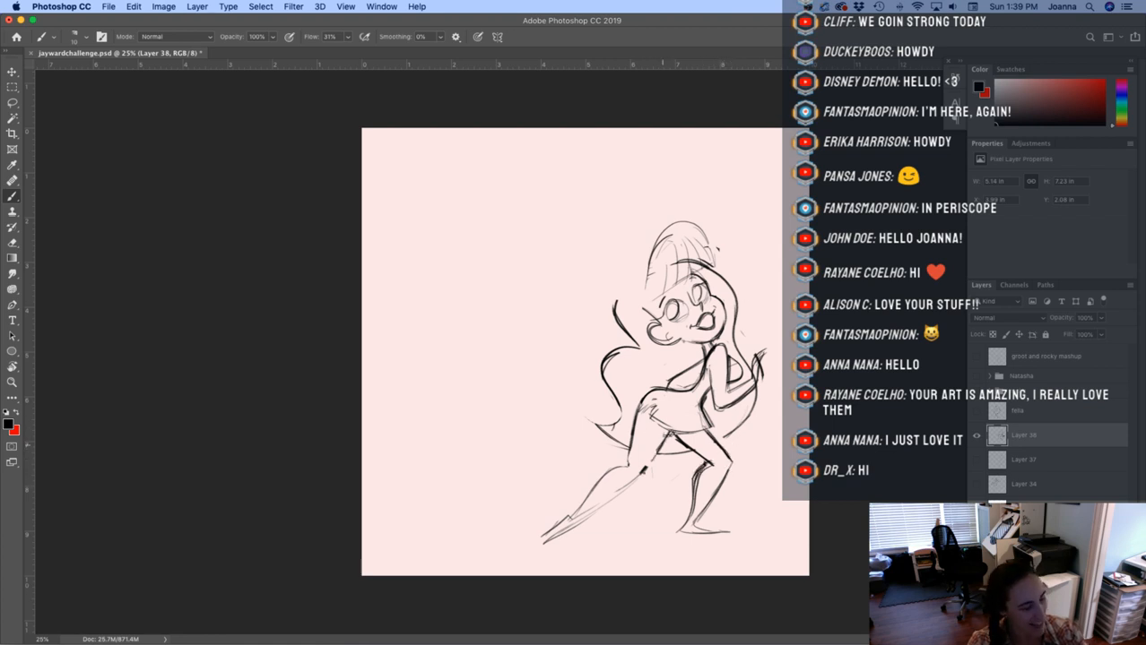
mouse_move(639, 415)
mouse_down()
mouse_move(629, 464)
mouse_move(640, 408)
mouse_up()
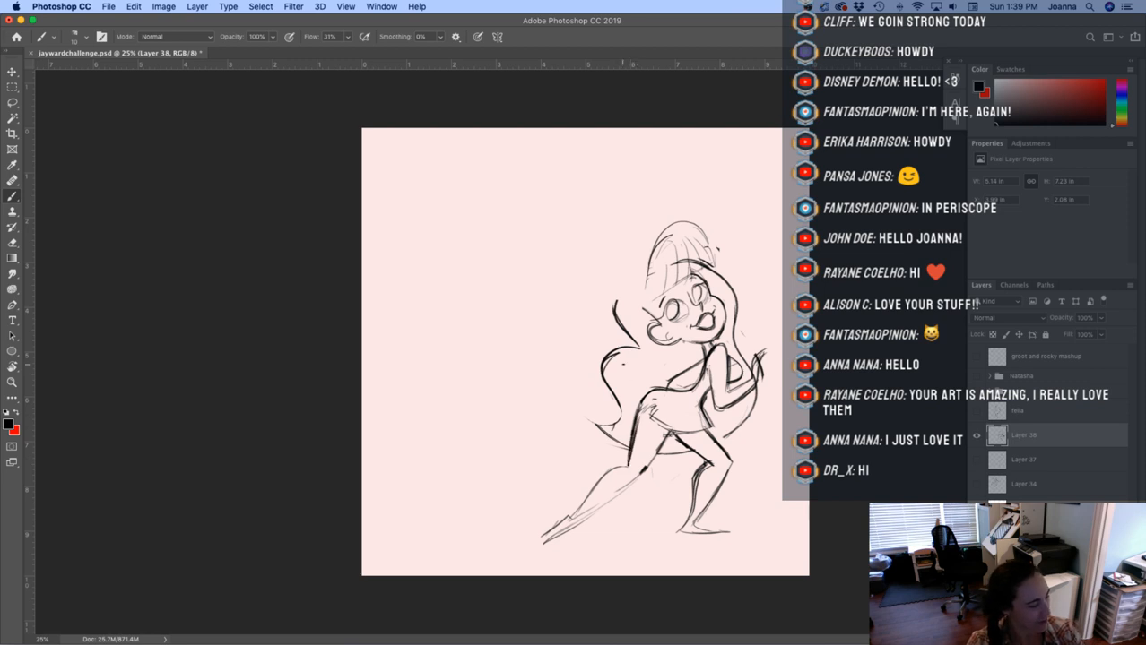
Compare against the fella layer, then rework the crouching figure's front leg with a larger bent knee and bolder shin lines
click(975, 412)
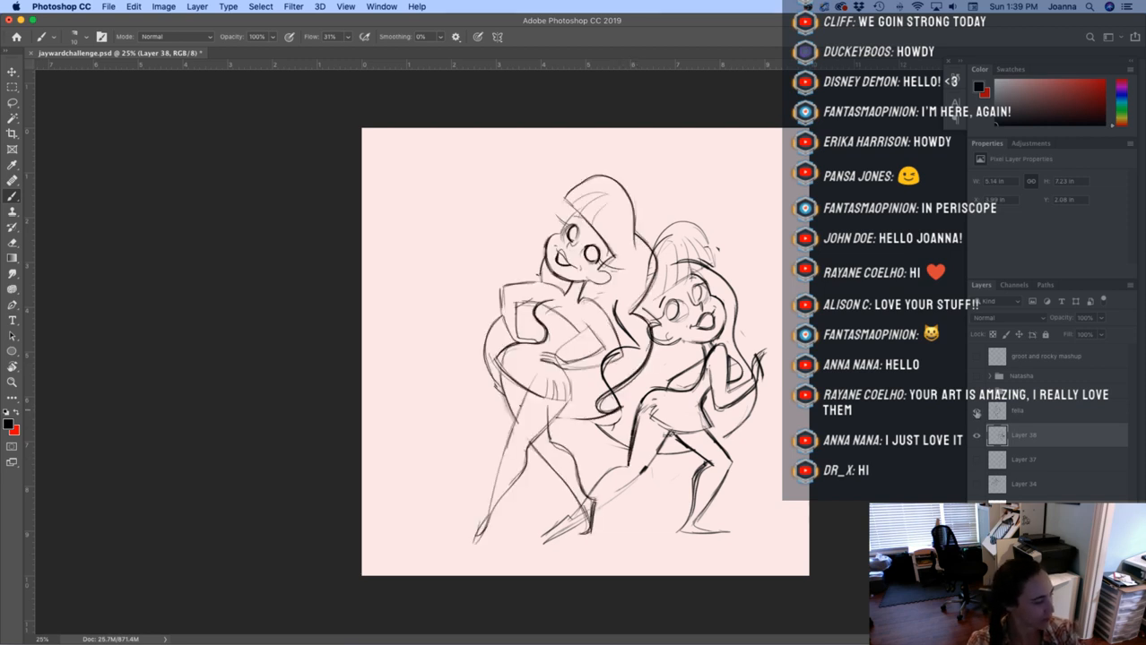
click(976, 413)
key(e)
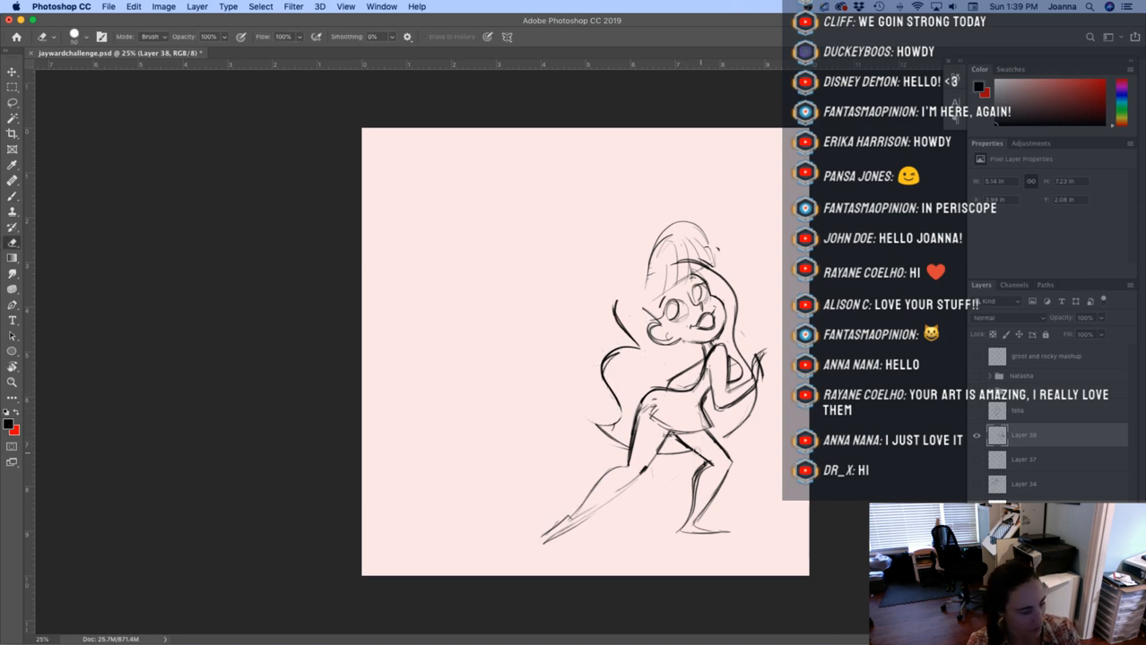
mouse_move(677, 438)
mouse_down()
mouse_move(710, 461)
mouse_move(734, 457)
mouse_move(716, 488)
mouse_move(698, 466)
mouse_move(694, 477)
mouse_up()
key(b)
drag(733, 418, 712, 454)
mouse_move(710, 428)
mouse_down()
mouse_move(676, 455)
mouse_move(717, 457)
mouse_move(697, 478)
mouse_move(687, 519)
mouse_up()
drag(740, 455, 703, 519)
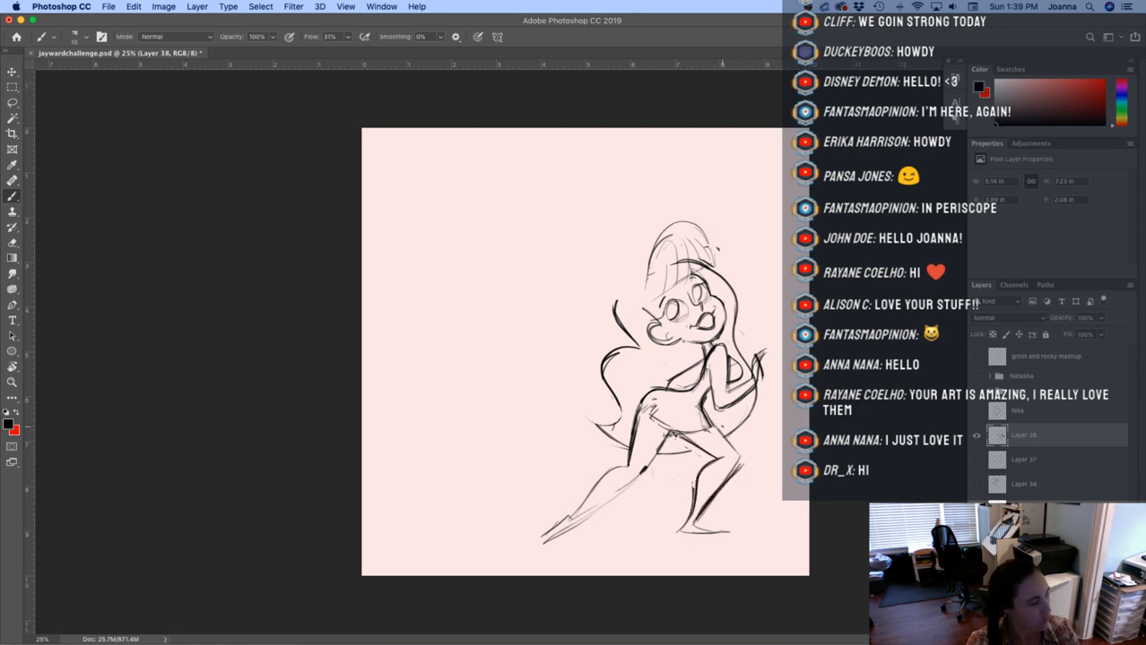
Redraw the upper back curve of the crouching figure's hair and check it against the fella layer
drag(650, 275, 609, 314)
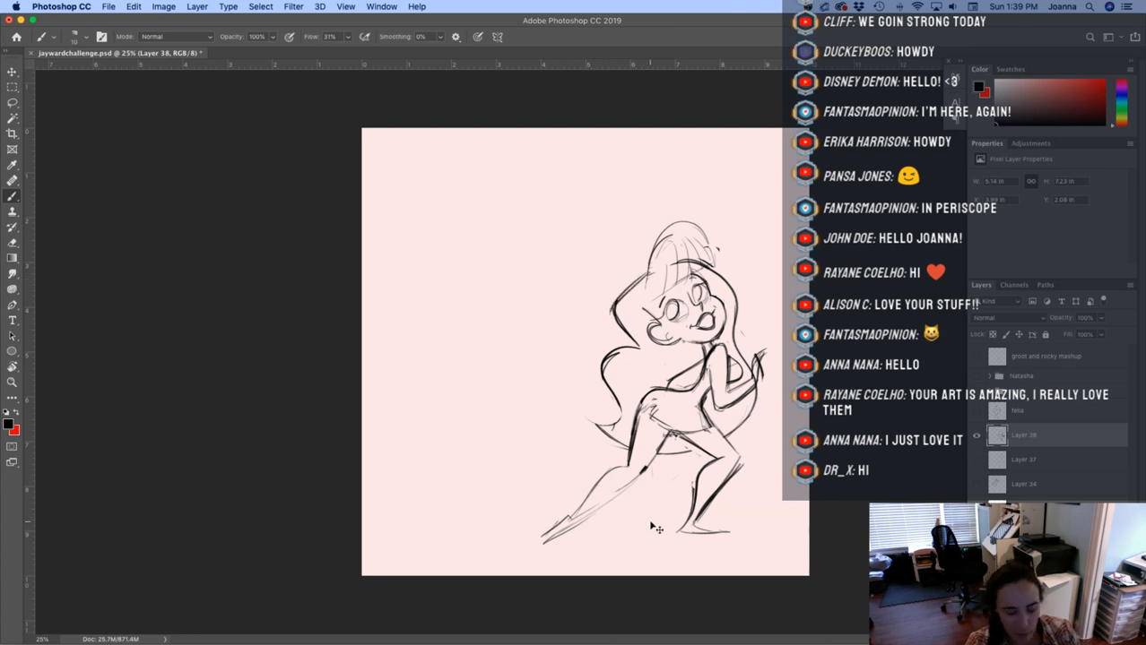
click(977, 410)
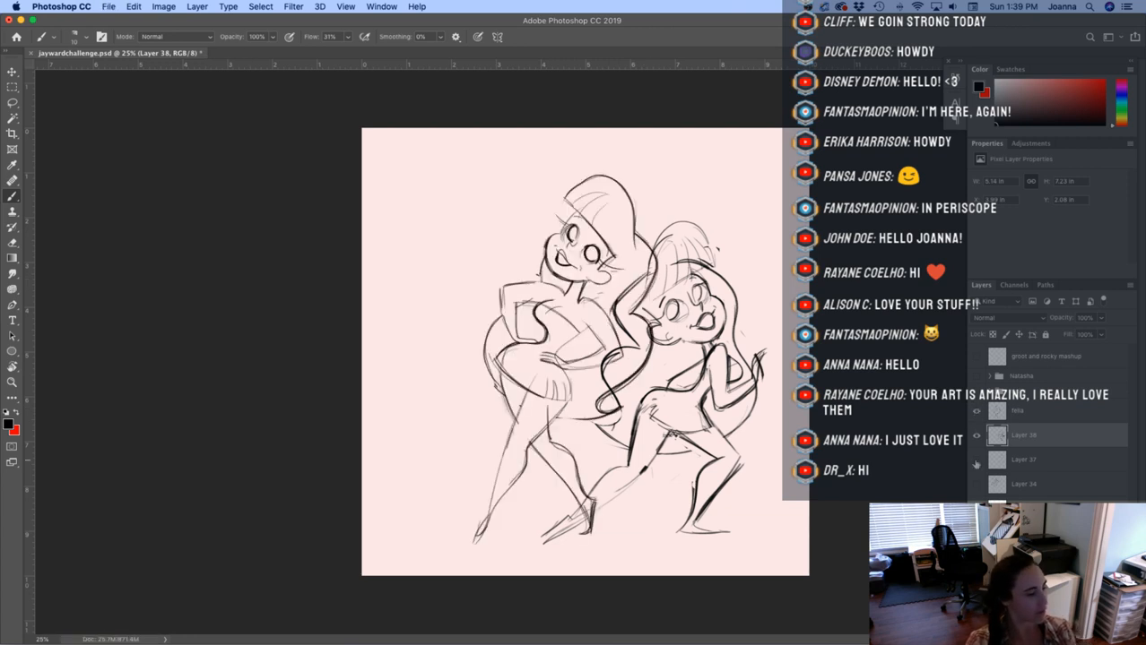
click(977, 412)
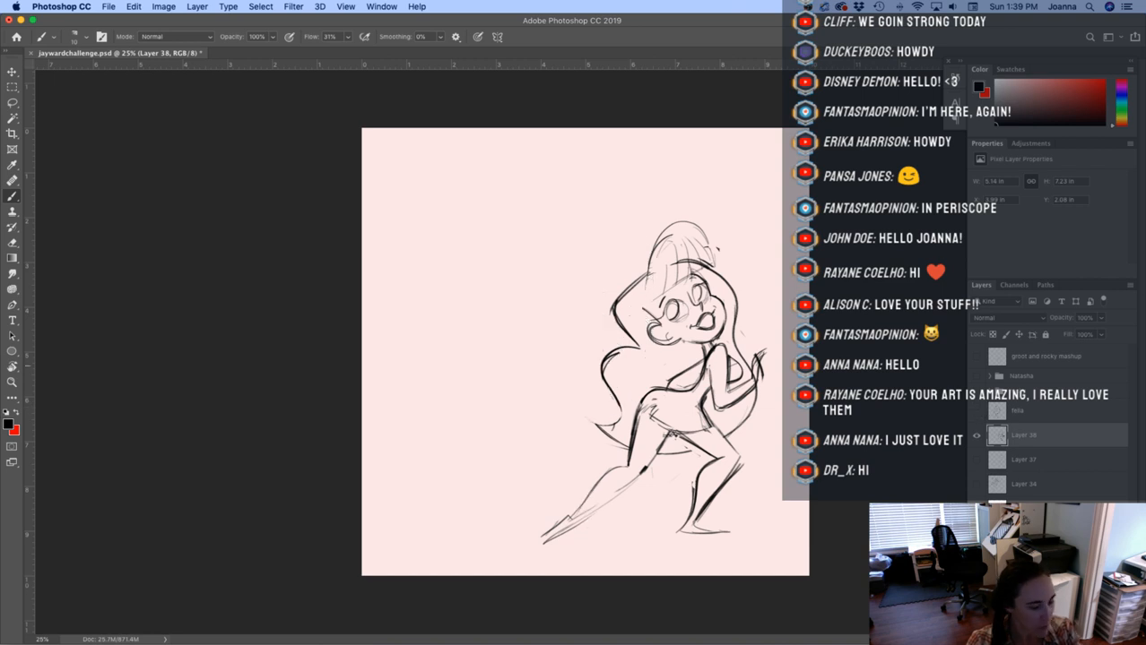
Replace the crouching figure's ear with a hairline across the forehead and a strand running down the cheek to the neck
mouse_move(677, 278)
mouse_down()
mouse_move(647, 311)
mouse_move(679, 336)
mouse_move(662, 342)
mouse_up()
key(e)
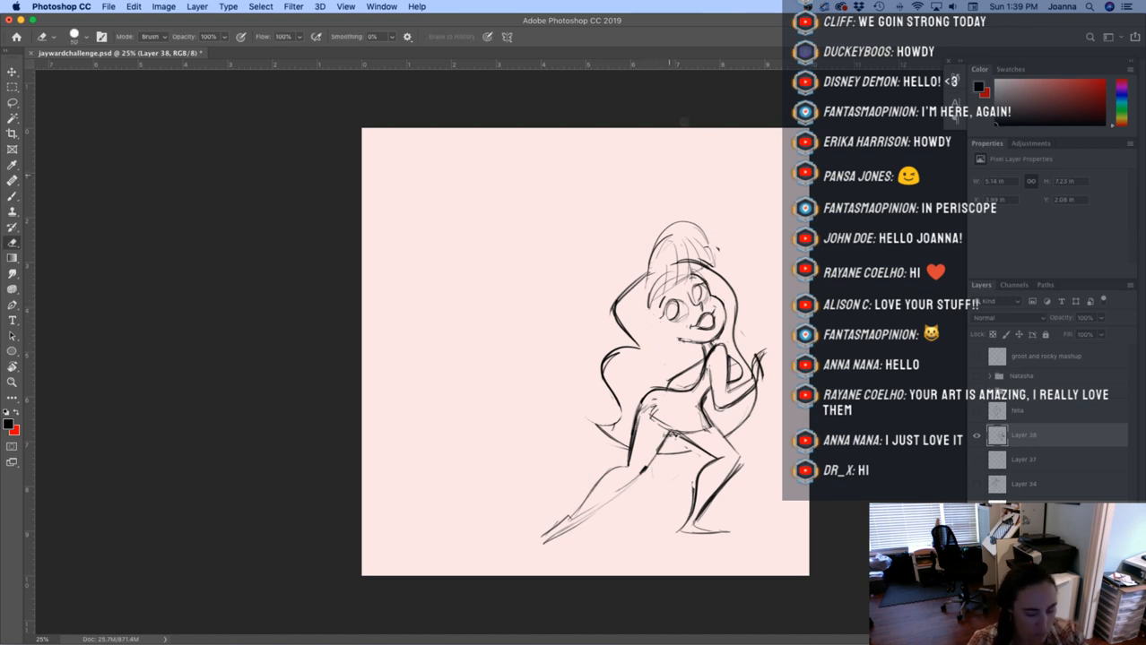
key(b)
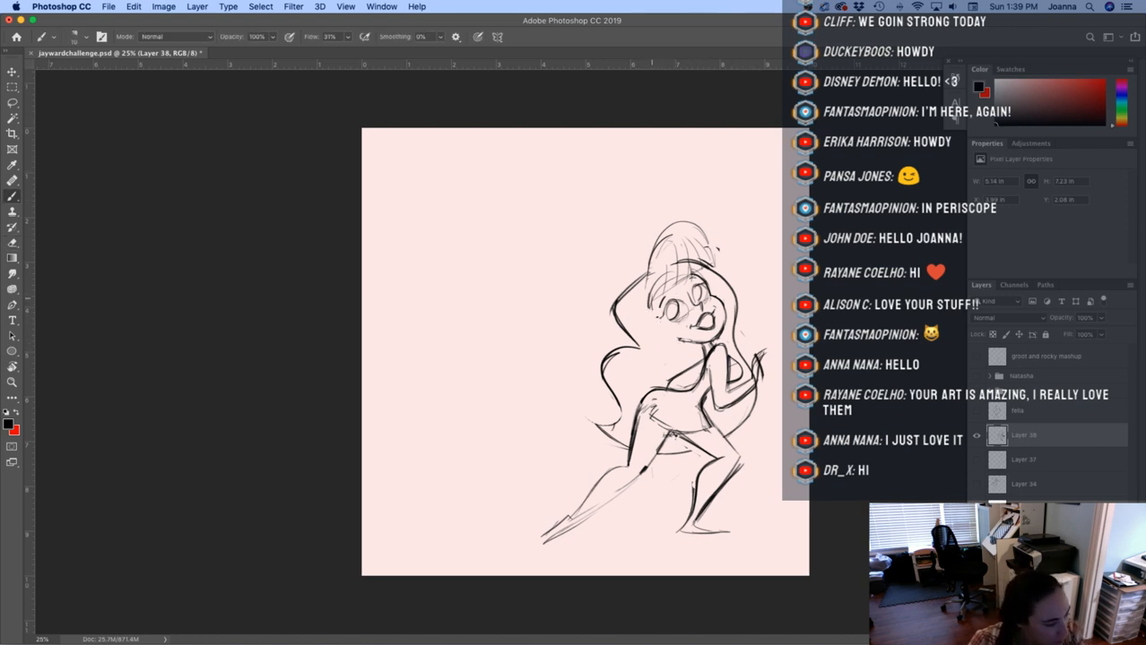
mouse_move(647, 323)
mouse_down()
mouse_move(667, 312)
mouse_move(674, 365)
mouse_up()
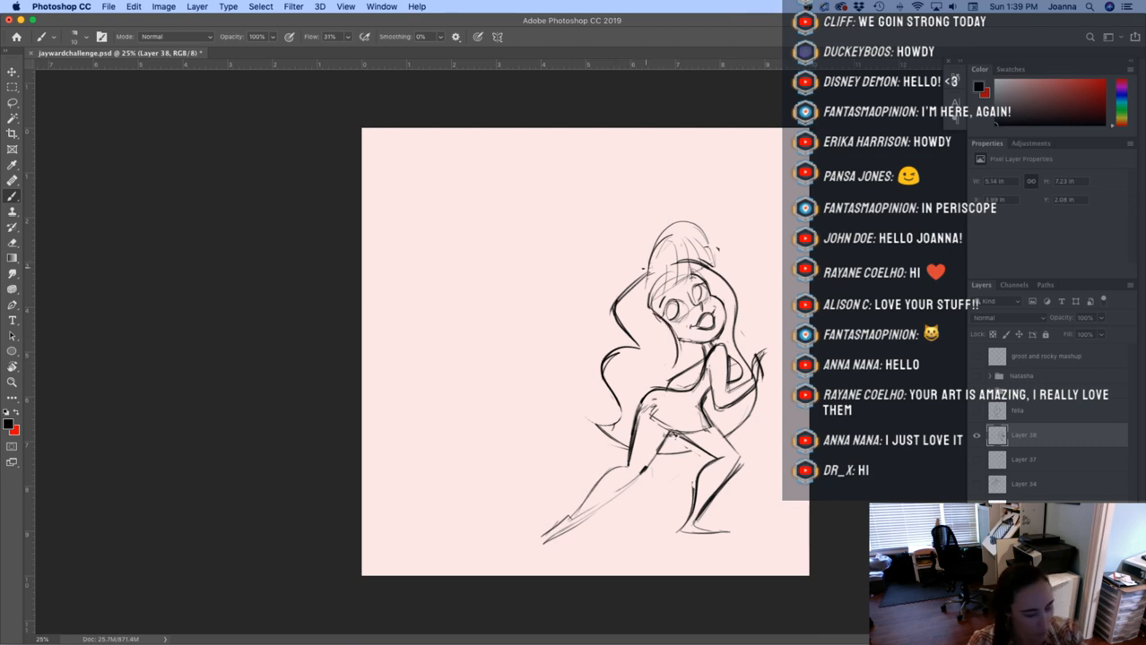
Redraw the crouching figure's back hair as a rounder curve and redraw the front hair curve beside the face
key(e)
mouse_move(640, 276)
mouse_down()
mouse_move(619, 313)
mouse_move(629, 341)
mouse_move(644, 272)
mouse_move(706, 267)
mouse_move(737, 302)
mouse_move(628, 260)
mouse_move(616, 305)
mouse_move(628, 347)
mouse_move(610, 429)
mouse_up()
key(b)
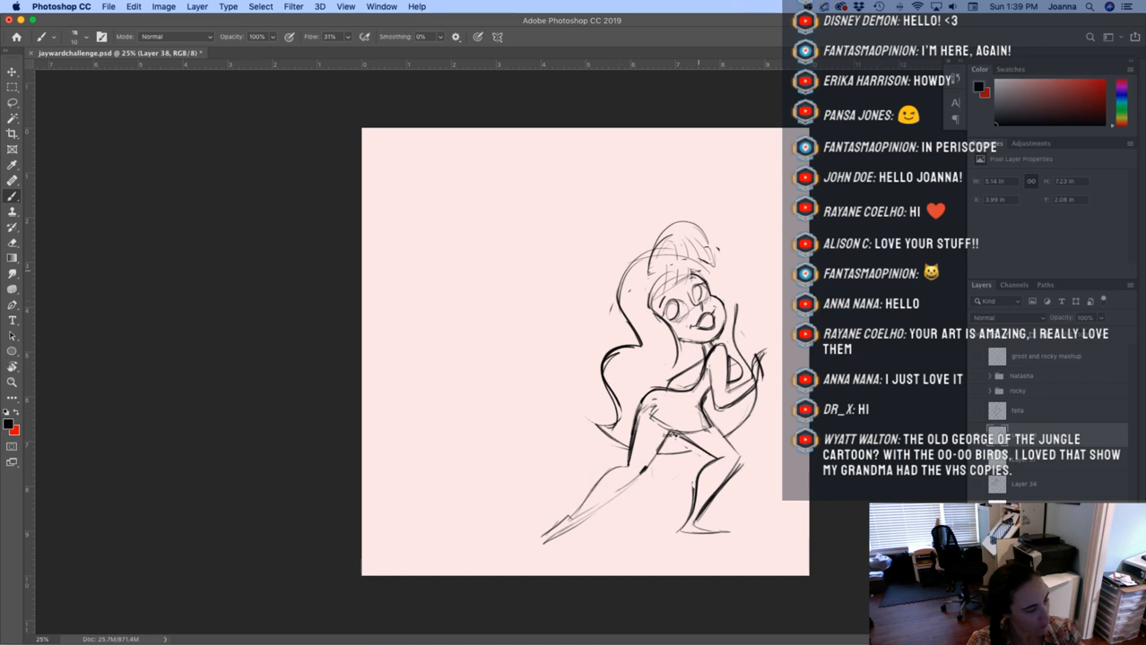
drag(700, 269, 736, 326)
mouse_move(702, 270)
mouse_down()
mouse_move(733, 292)
mouse_move(737, 316)
mouse_up()
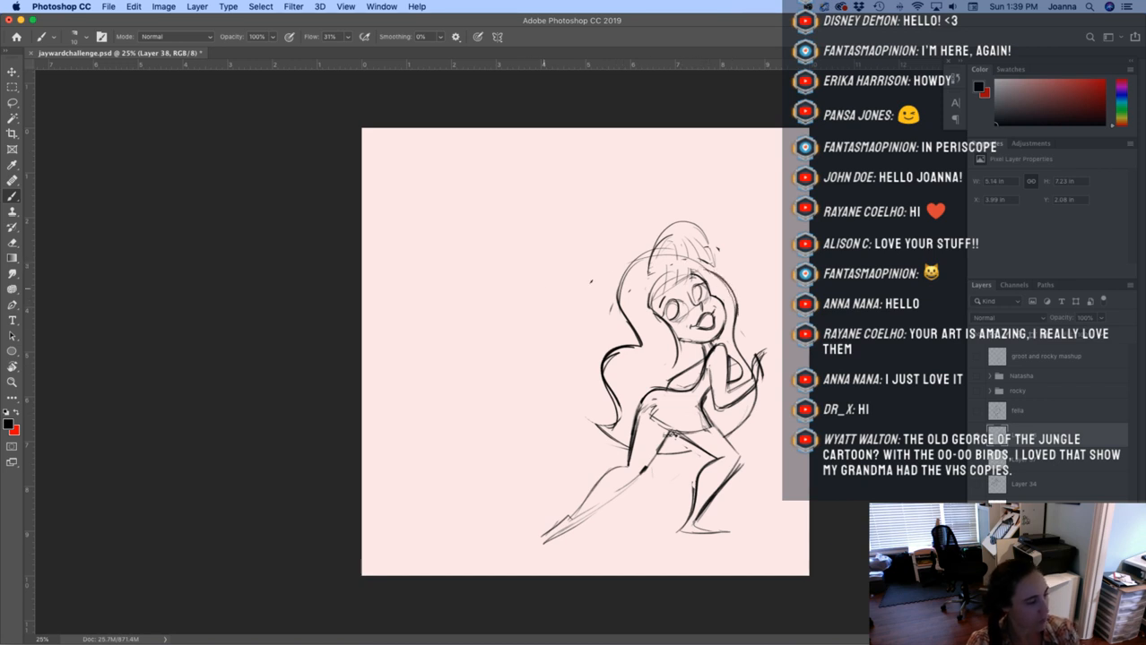
Erase the crouching figure's striped hair crown and redraw it as a rounded bouffant with swept bangs
key(e)
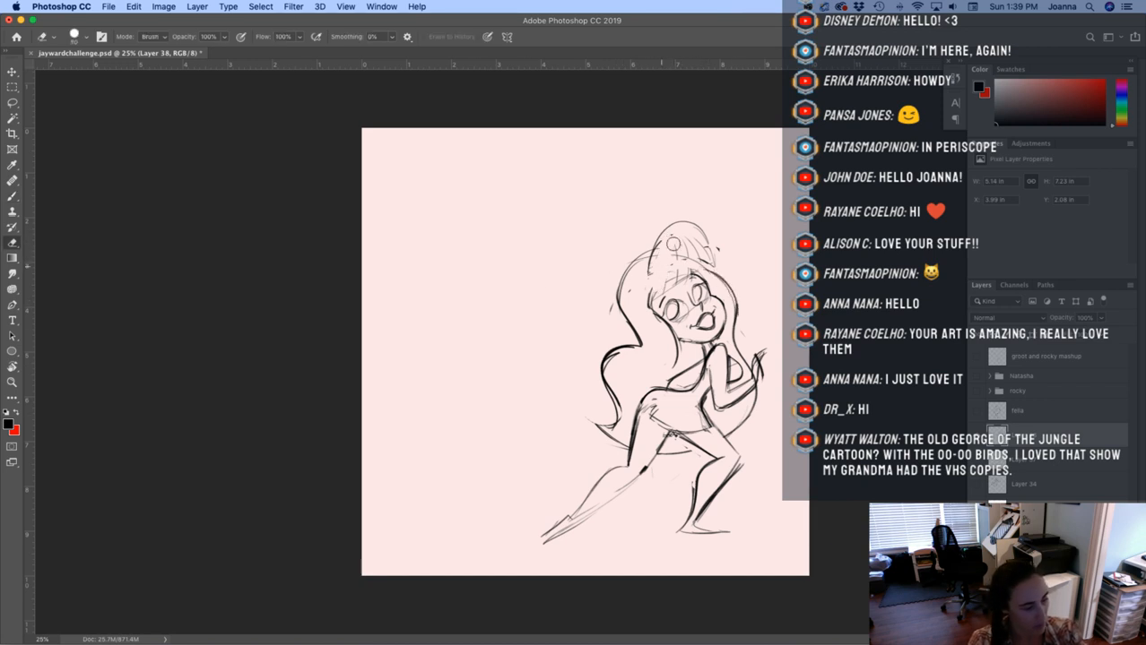
mouse_move(672, 244)
mouse_down()
mouse_move(708, 256)
mouse_move(656, 285)
mouse_move(653, 263)
mouse_move(638, 280)
mouse_move(642, 259)
mouse_move(613, 282)
mouse_move(649, 254)
mouse_up()
key(b)
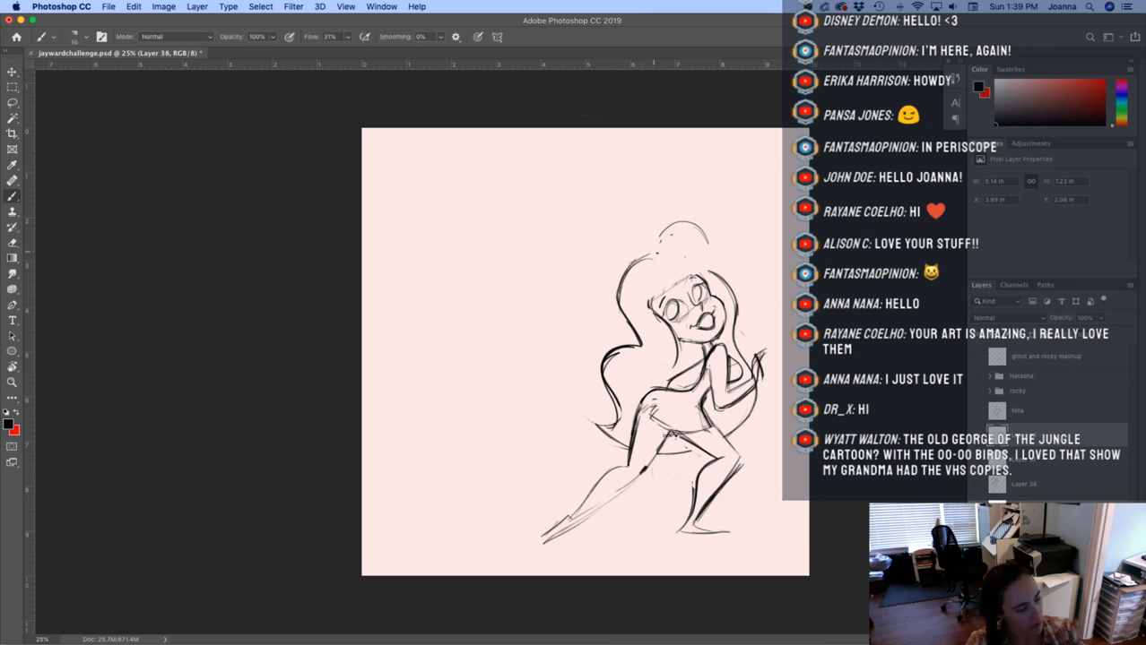
drag(648, 307, 660, 272)
mouse_move(653, 300)
mouse_down()
mouse_move(661, 271)
mouse_move(685, 283)
mouse_up()
mouse_move(660, 237)
mouse_down()
mouse_move(708, 271)
mouse_move(653, 265)
mouse_move(666, 229)
mouse_up()
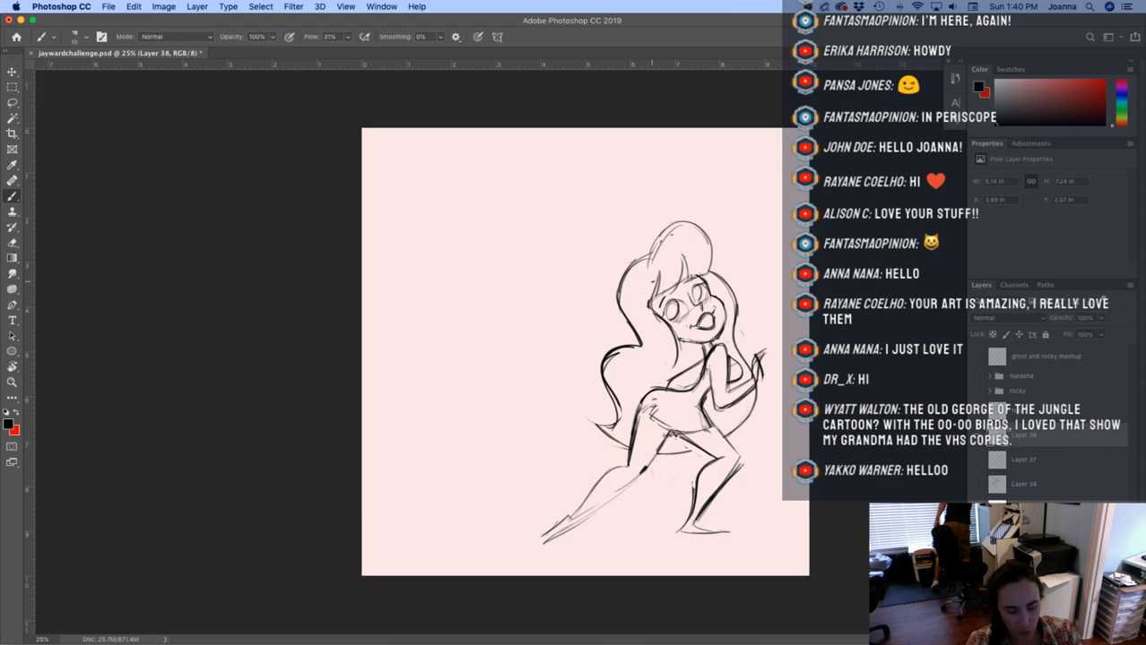
Erase the crouching figure's back hair outline and redraw it as a pinched wave flowing down to the hips
key(e)
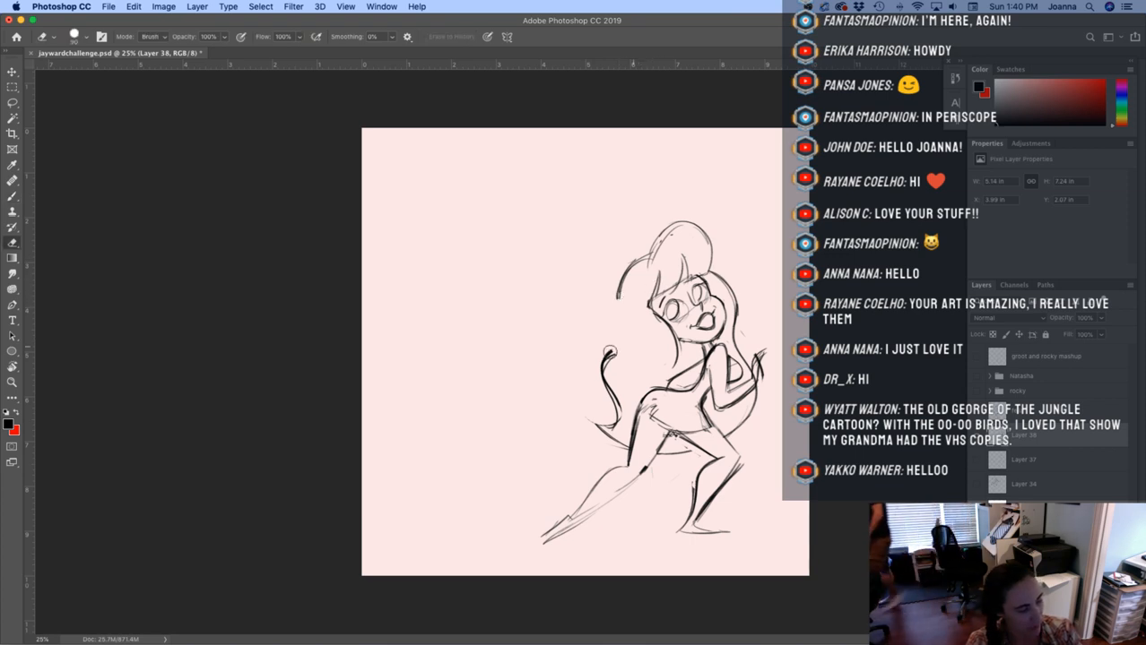
drag(620, 288, 586, 419)
key(b)
mouse_move(613, 303)
mouse_down()
mouse_move(640, 332)
mouse_move(600, 361)
mouse_move(602, 420)
mouse_move(624, 429)
mouse_up()
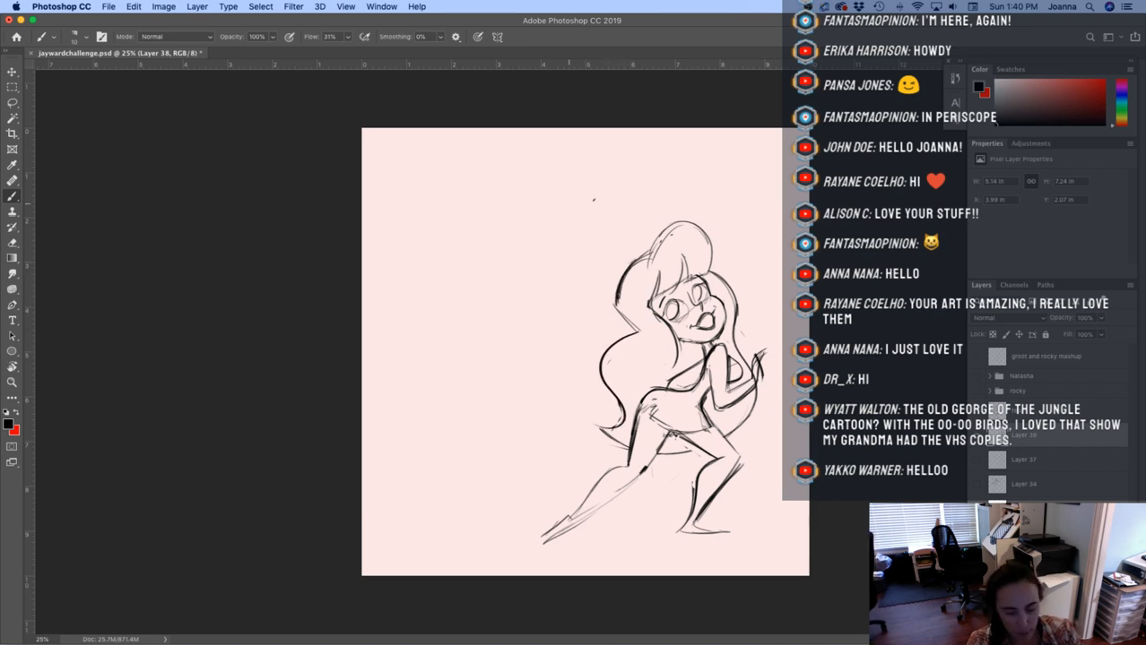
Erase the hair outline in front of the crouching figure's face and redraw it curving behind the hand and arm
key(e)
mouse_move(714, 276)
mouse_down()
mouse_move(755, 380)
mouse_move(767, 352)
mouse_move(748, 381)
mouse_up()
key(b)
mouse_move(702, 270)
mouse_down()
mouse_move(737, 323)
mouse_move(740, 362)
mouse_up()
drag(758, 359, 726, 442)
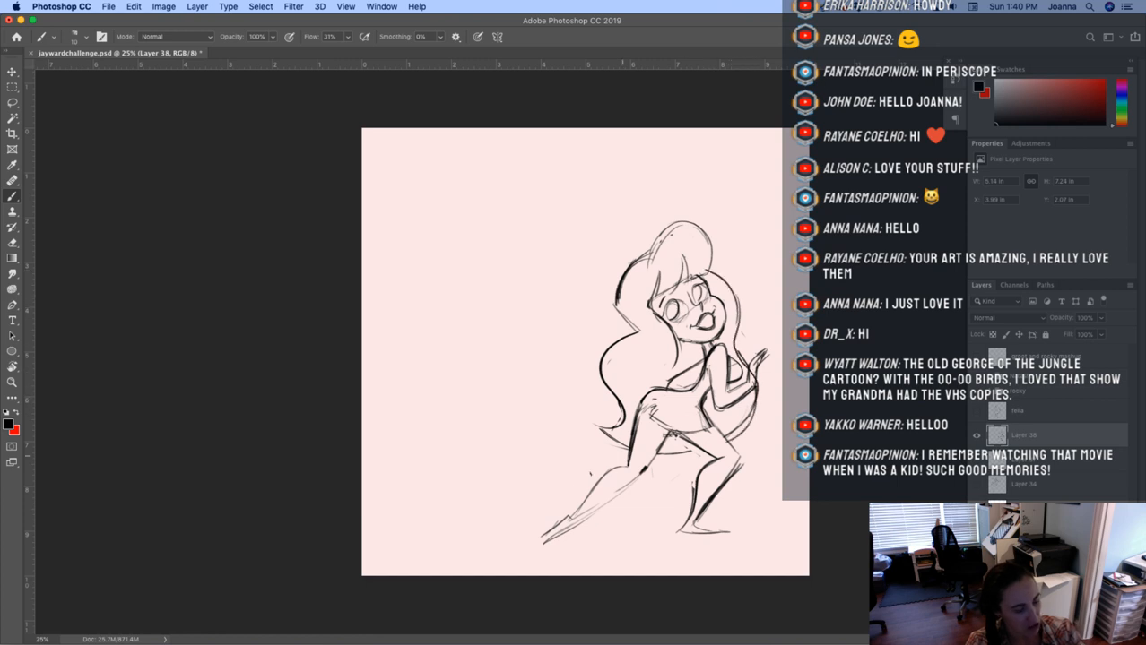
Rework the lower back wave of the crouching figure's hair with a bolder S-curve ending in a pointed, upturned tip
key(e)
mouse_move(617, 305)
mouse_down()
mouse_move(634, 334)
mouse_move(596, 375)
mouse_move(618, 425)
mouse_up()
key(b)
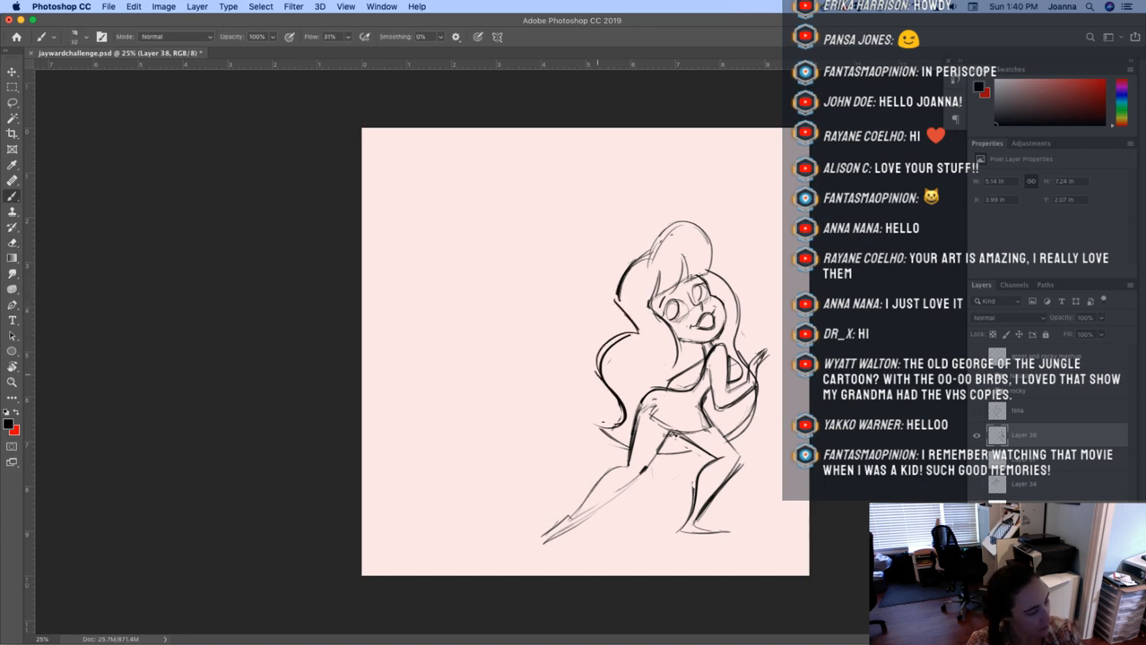
mouse_move(603, 383)
mouse_down()
mouse_move(586, 410)
mouse_move(628, 448)
mouse_up()
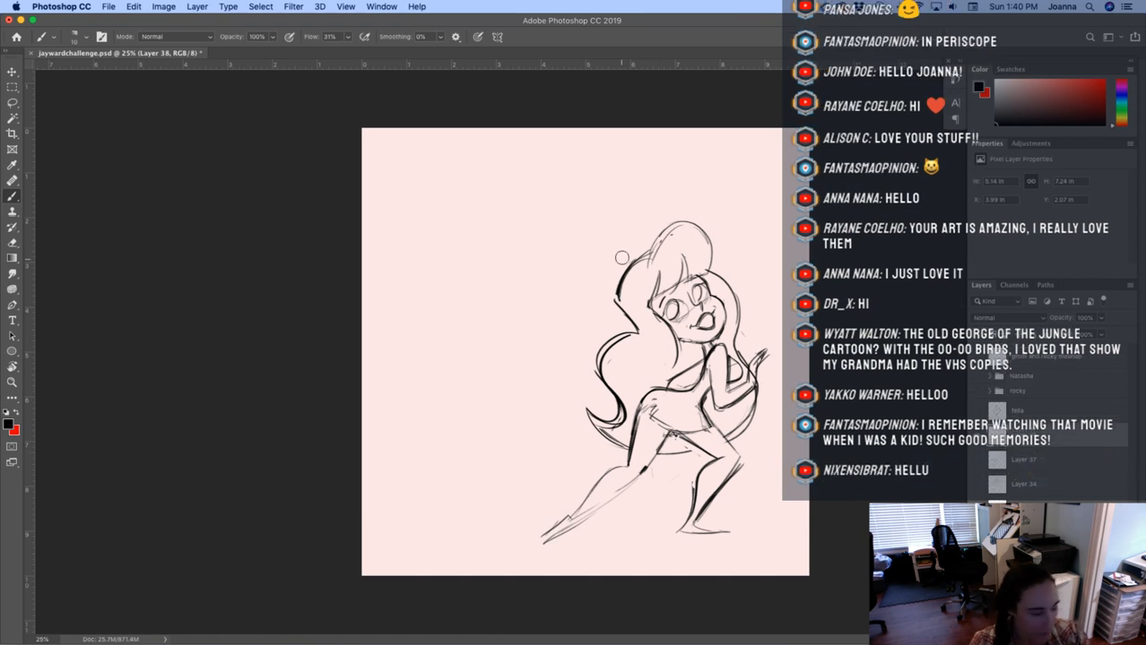
Erase the upper back curve of the crouching figure's hair and redraw it closer to the face
key(e)
drag(627, 253, 619, 306)
key(b)
drag(646, 269, 624, 308)
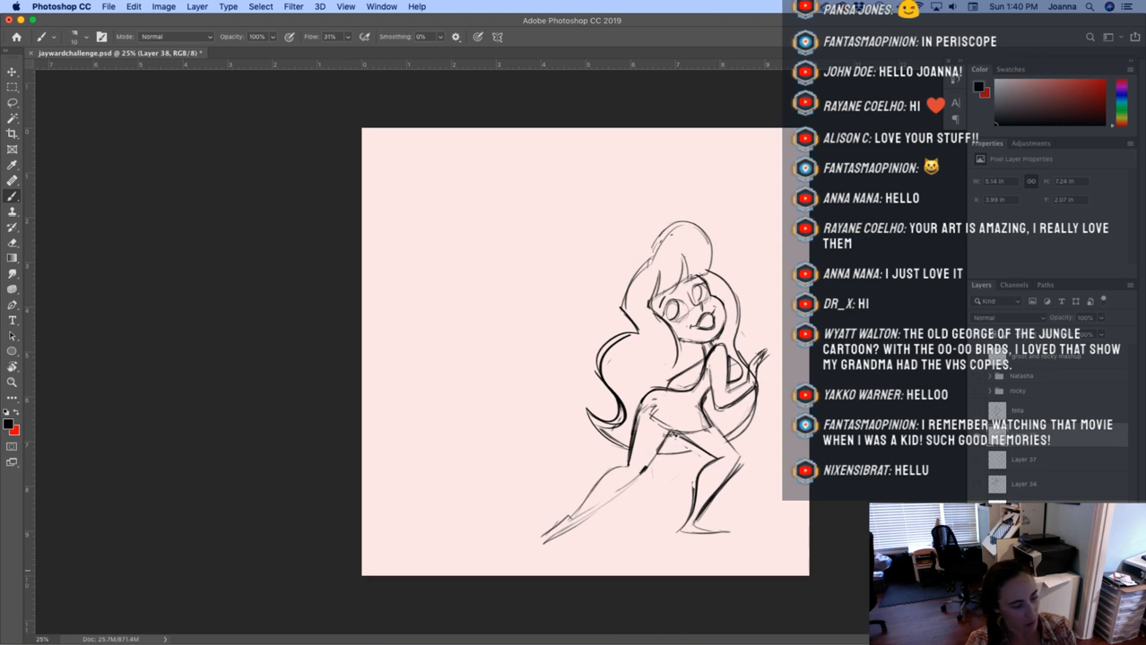
Check against the fella layer, adjust a lassoed section of the upper back hair, and strengthen the crown's back edge
click(977, 412)
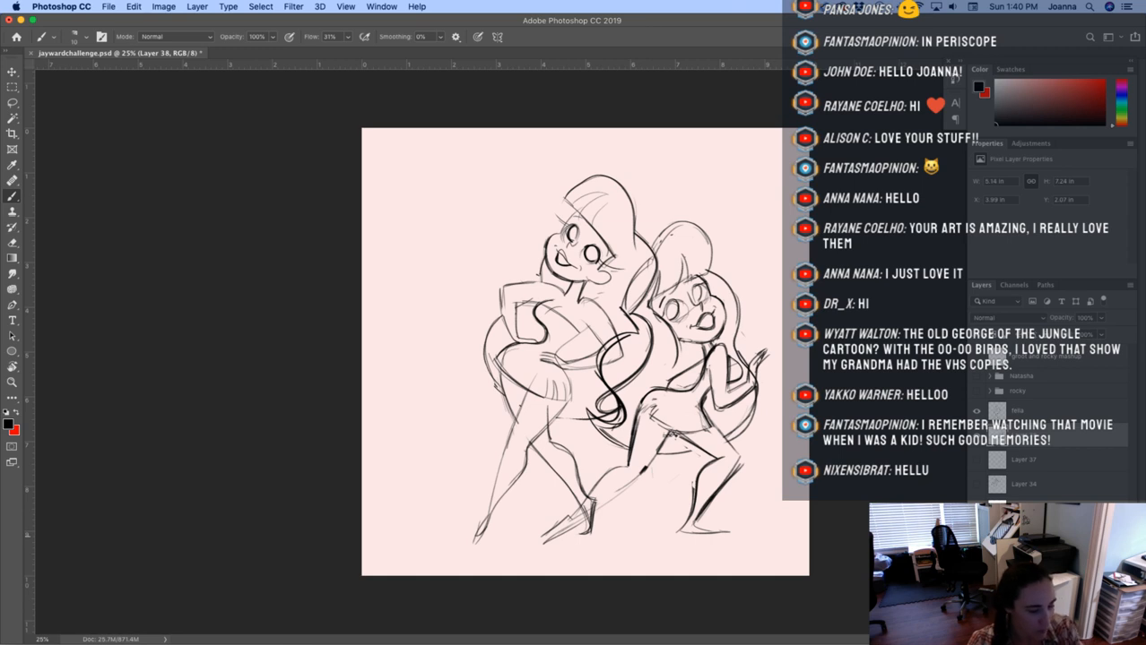
click(975, 412)
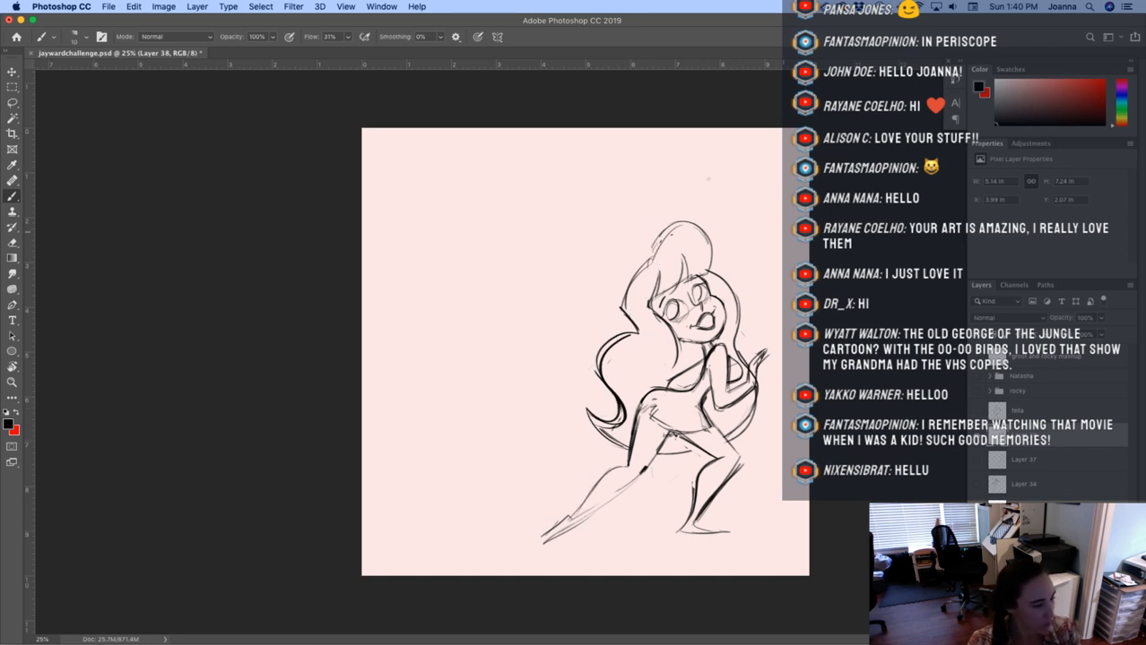
key(l)
mouse_move(627, 304)
mouse_down()
mouse_move(618, 312)
mouse_move(679, 261)
mouse_move(628, 282)
mouse_move(633, 294)
mouse_up()
key(v)
key(super+d)
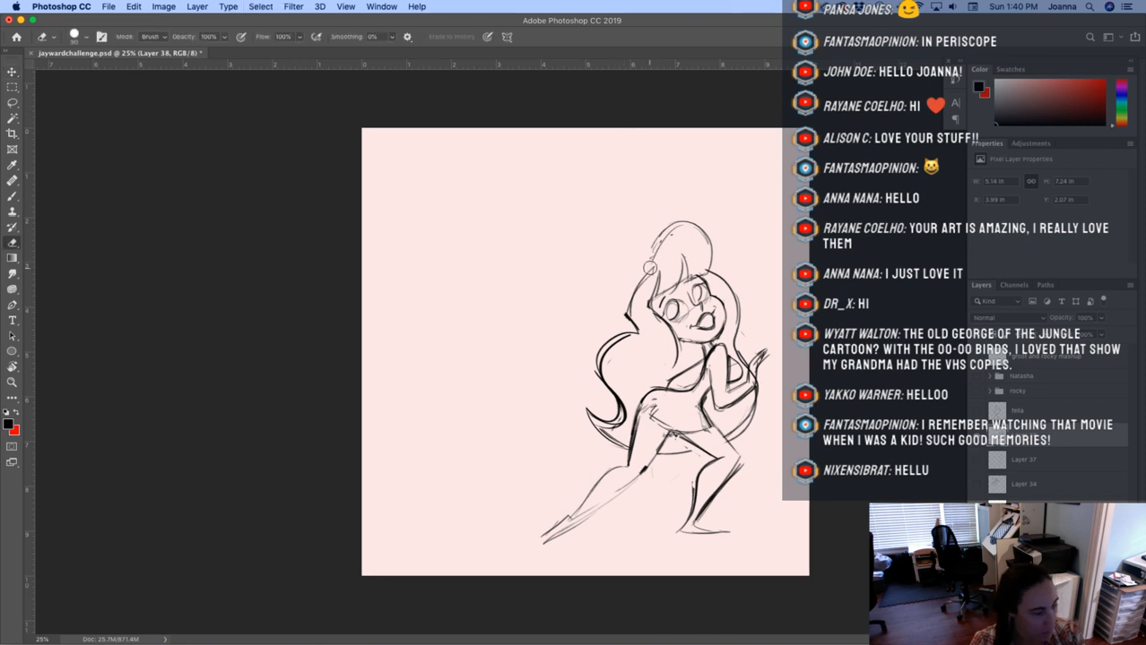
key(b)
mouse_move(663, 231)
mouse_down()
mouse_move(647, 274)
mouse_move(674, 224)
mouse_up()
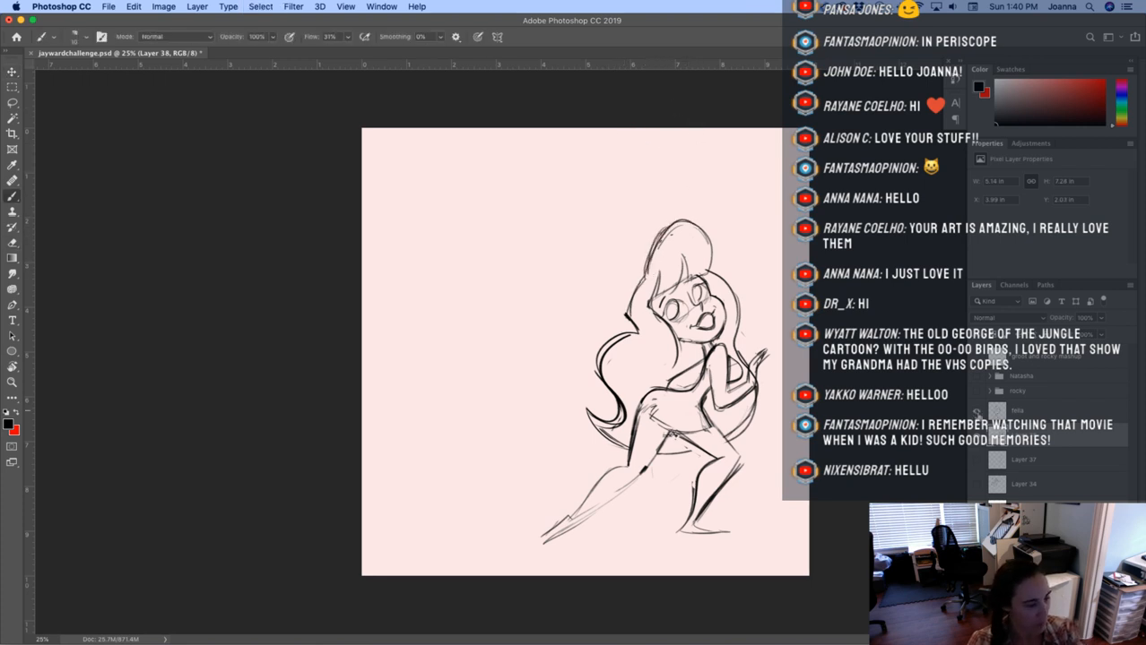
With the fella layer shown, redraw the crouching figure's hair crown as a narrower, sloping peak and save the document
click(975, 452)
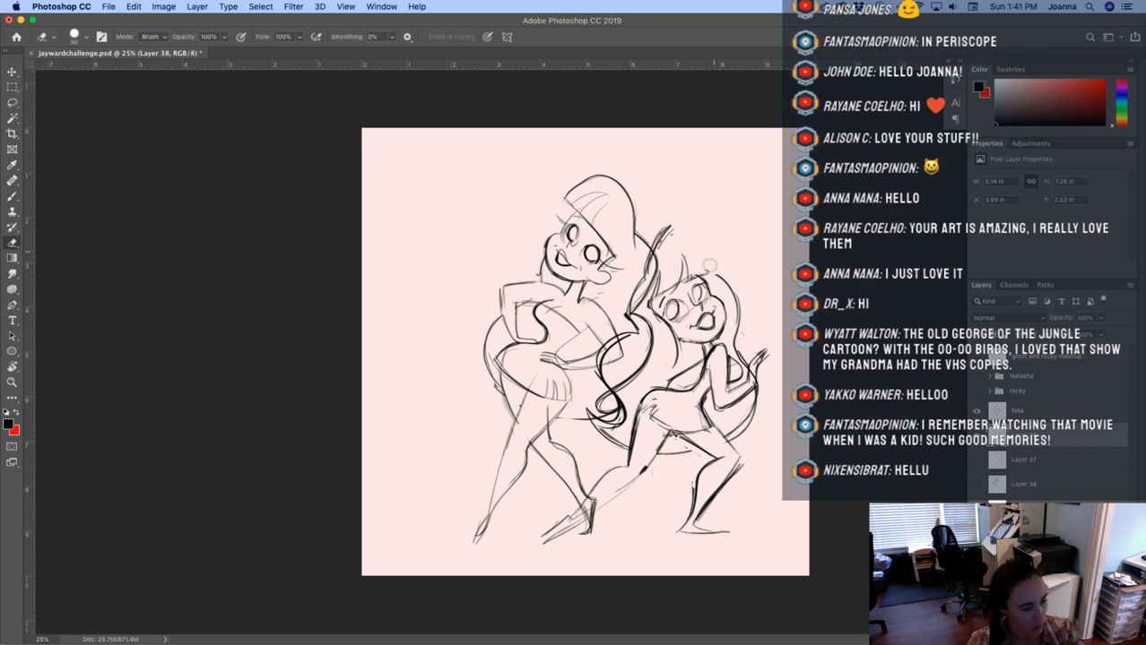
key(b)
drag(690, 226, 715, 269)
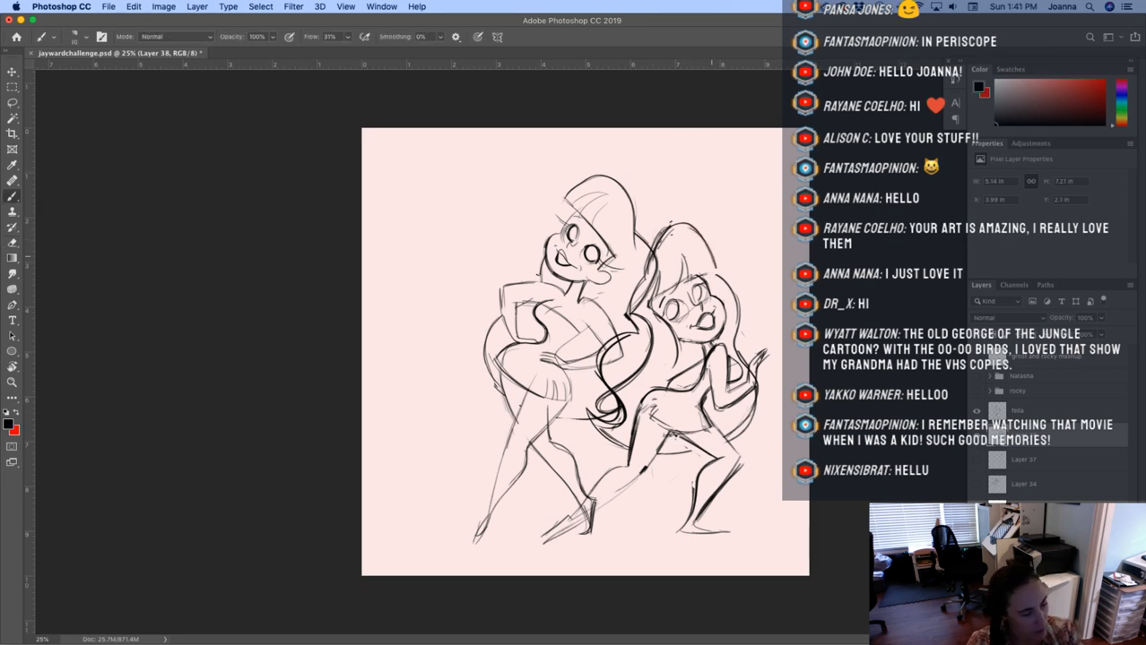
drag(650, 221, 661, 233)
key(super+s)
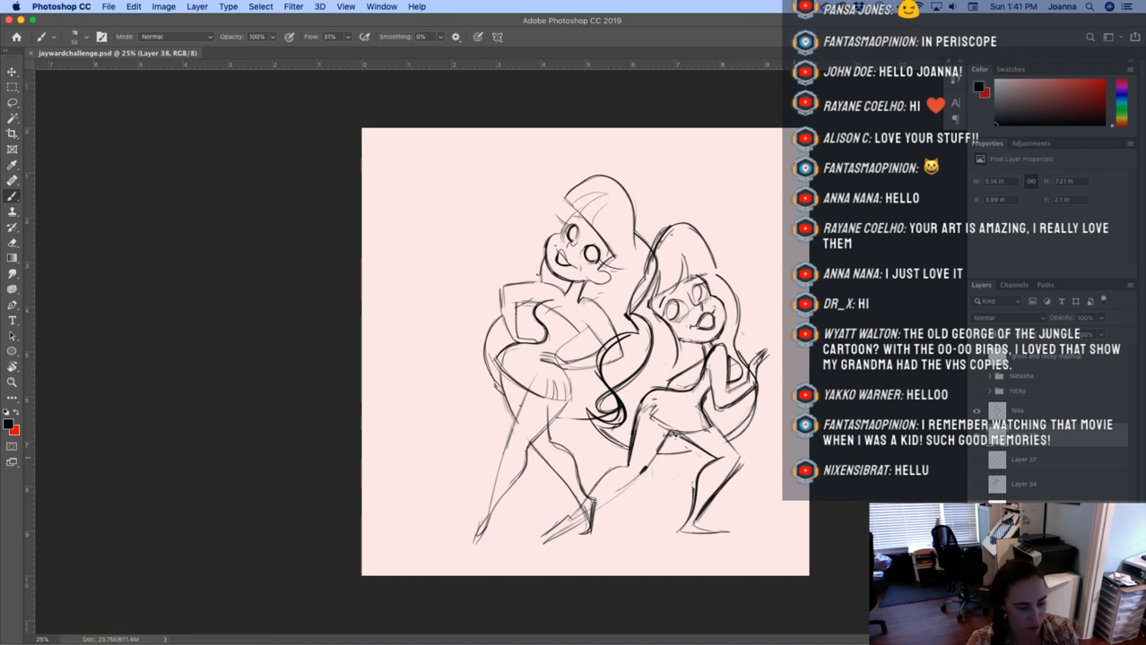
Close the missing-dongle notice and switch to TVPaint Animation
mouse_move(549, 642)
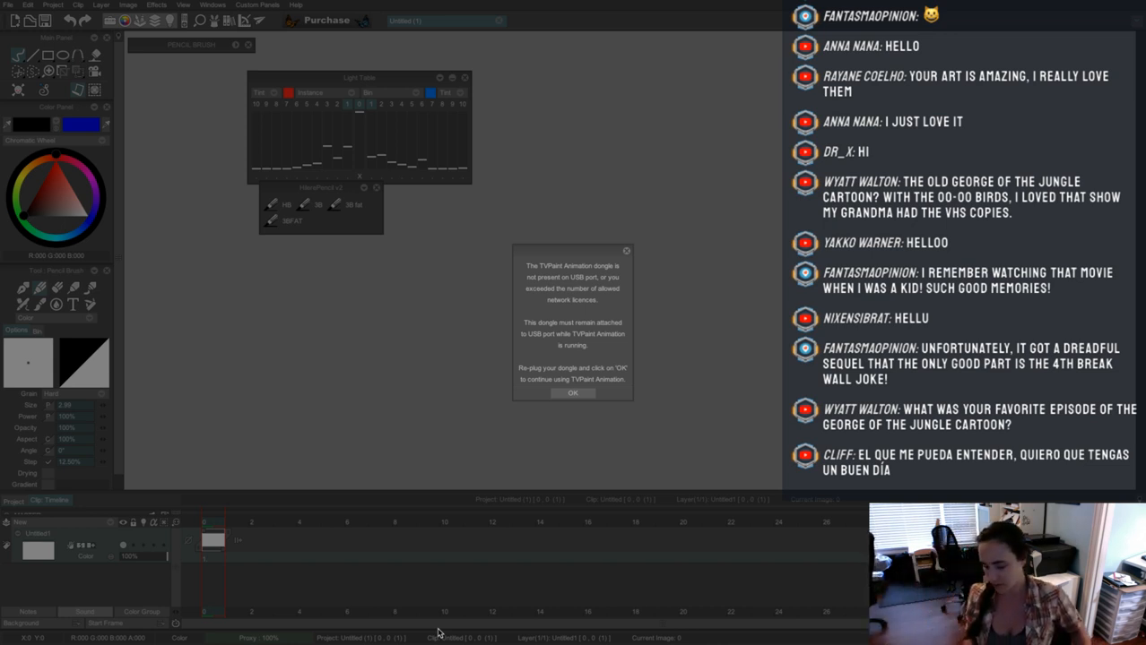
click(573, 393)
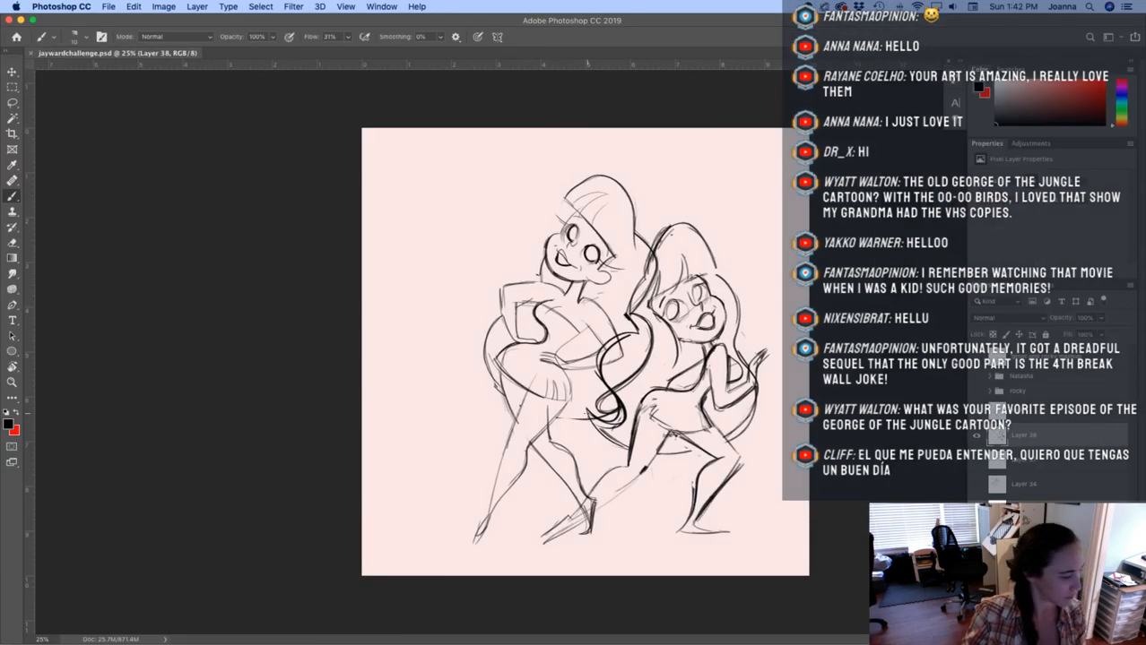
mouse_move(506, 642)
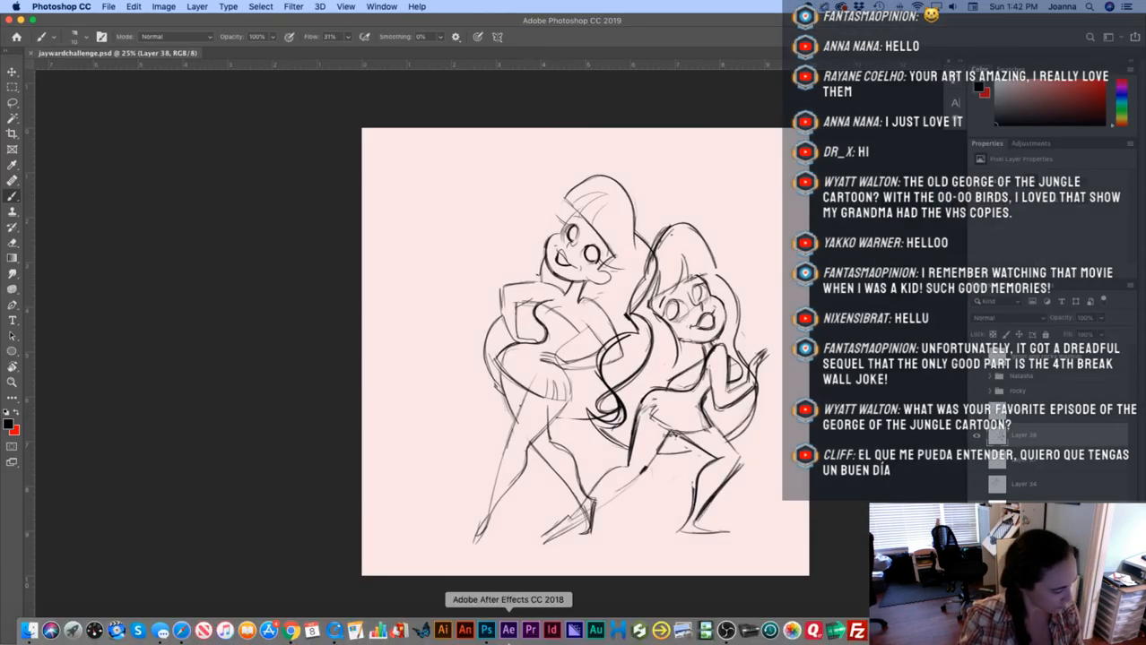
click(421, 628)
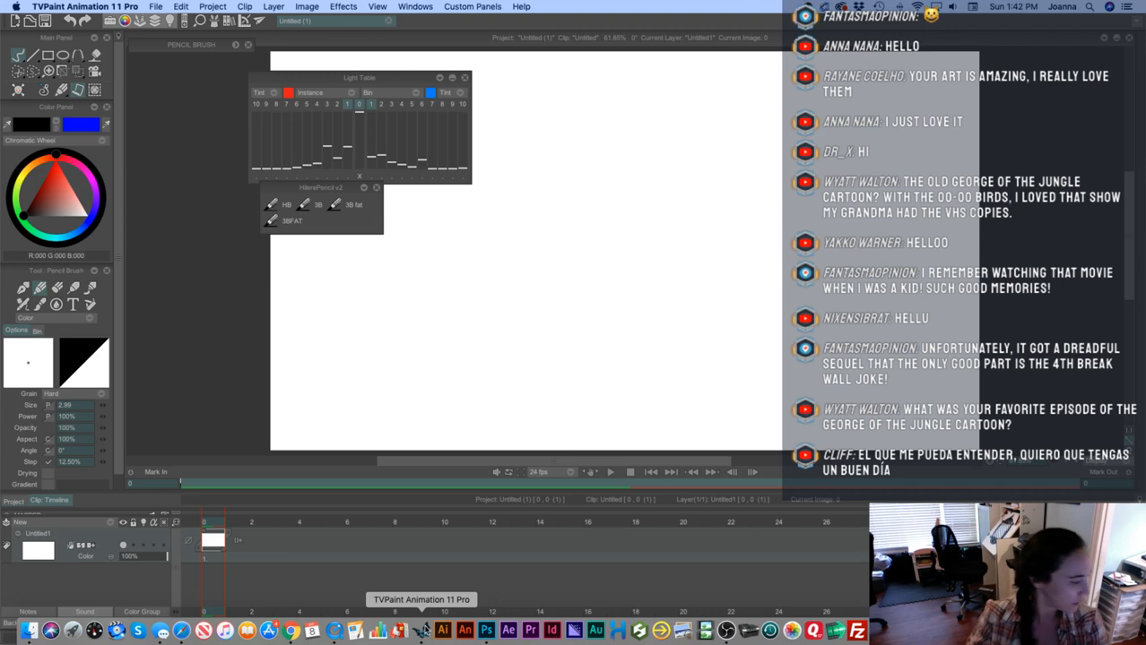
Move the Light Table panel off the blank canvas and dismiss the mark in/out message
drag(419, 77, 269, 94)
key(Return)
click(571, 333)
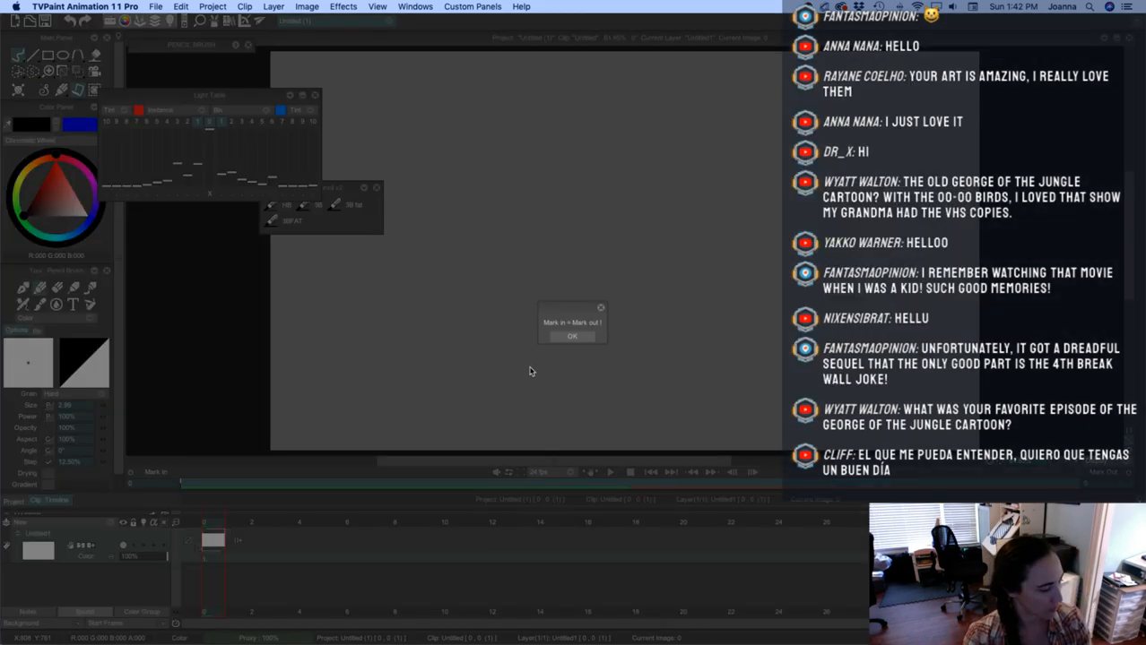
click(564, 337)
scroll(571, 375, down, 3)
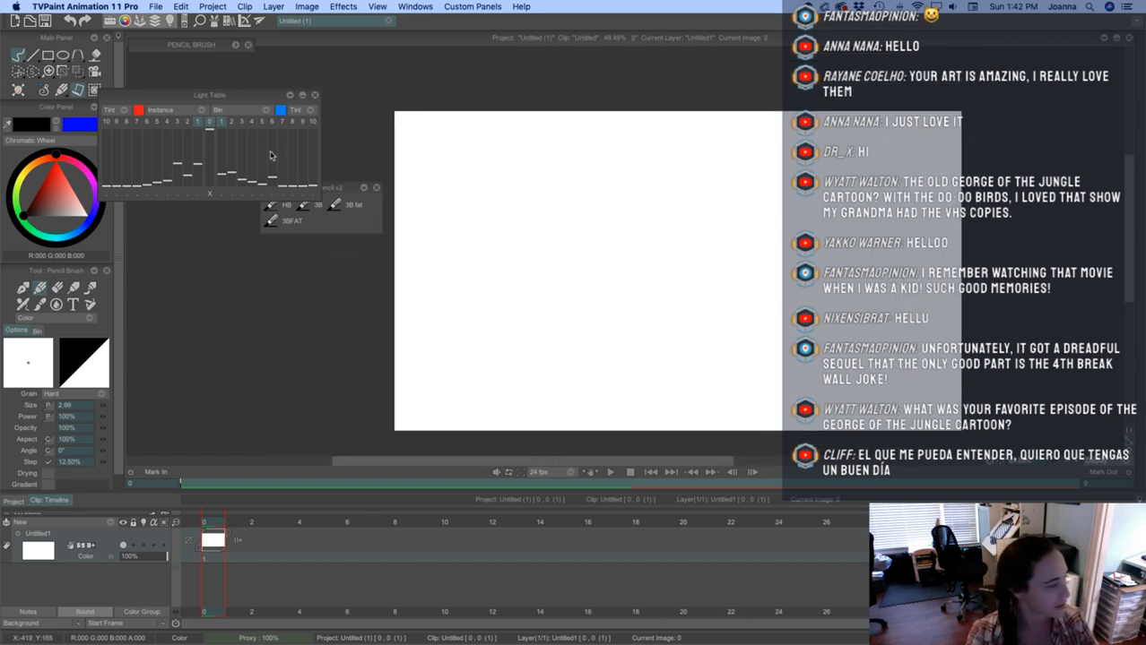
click(154, 7)
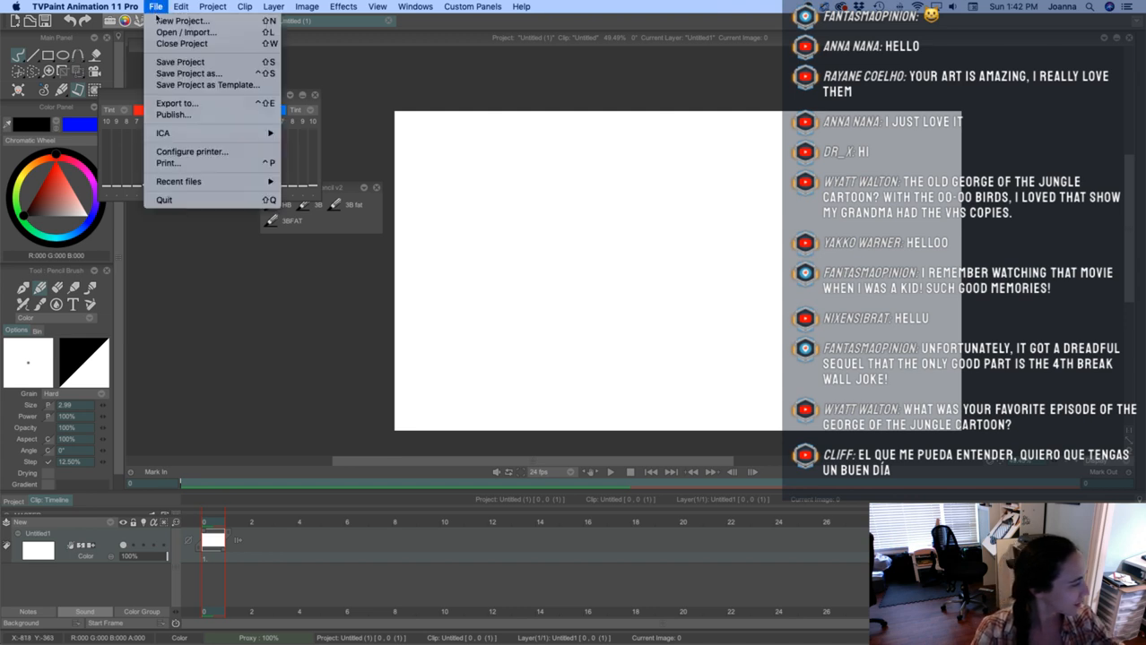
click(179, 20)
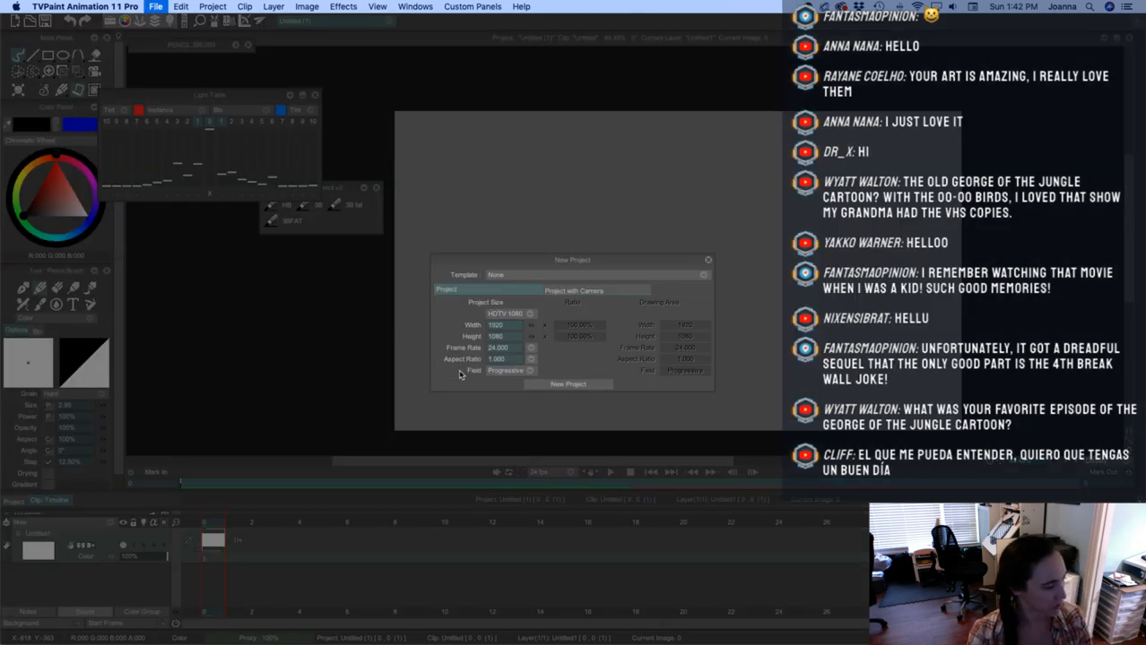
click(498, 327)
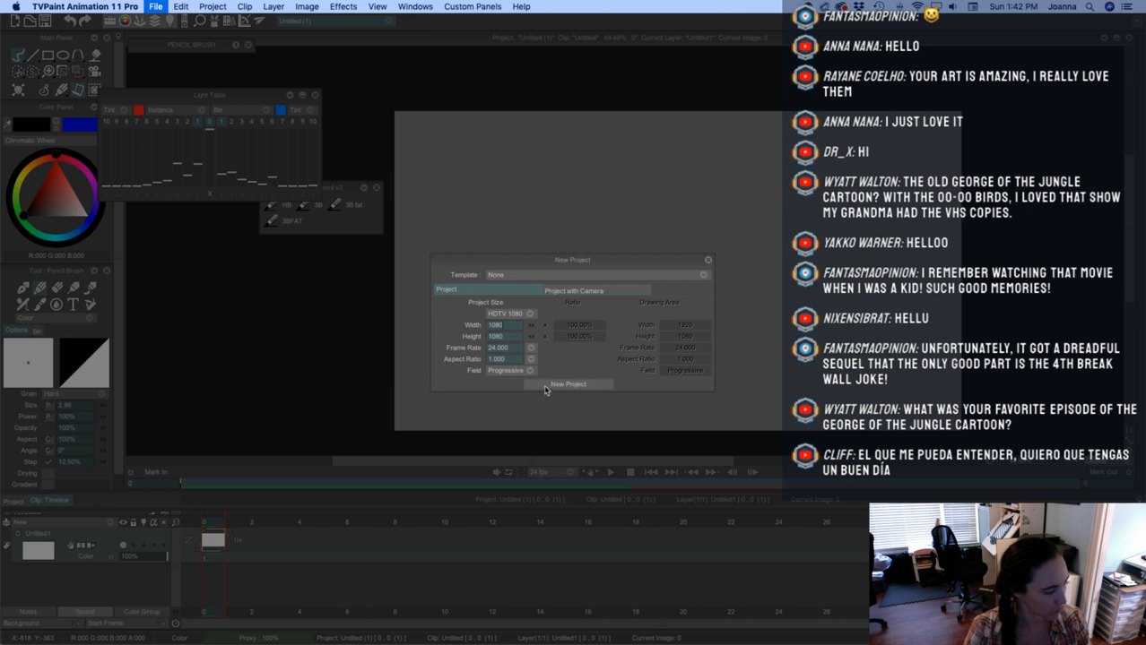
click(708, 261)
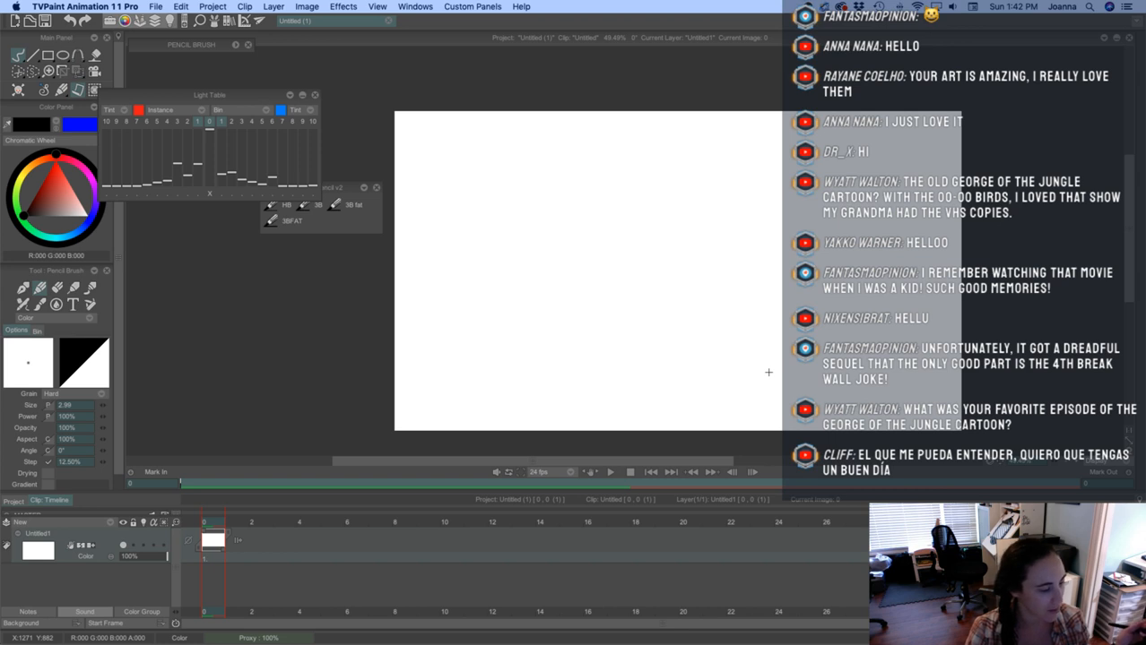
Create a new project with a width of 1080, keeping the height at 1080 and the frame rate at 24
click(156, 6)
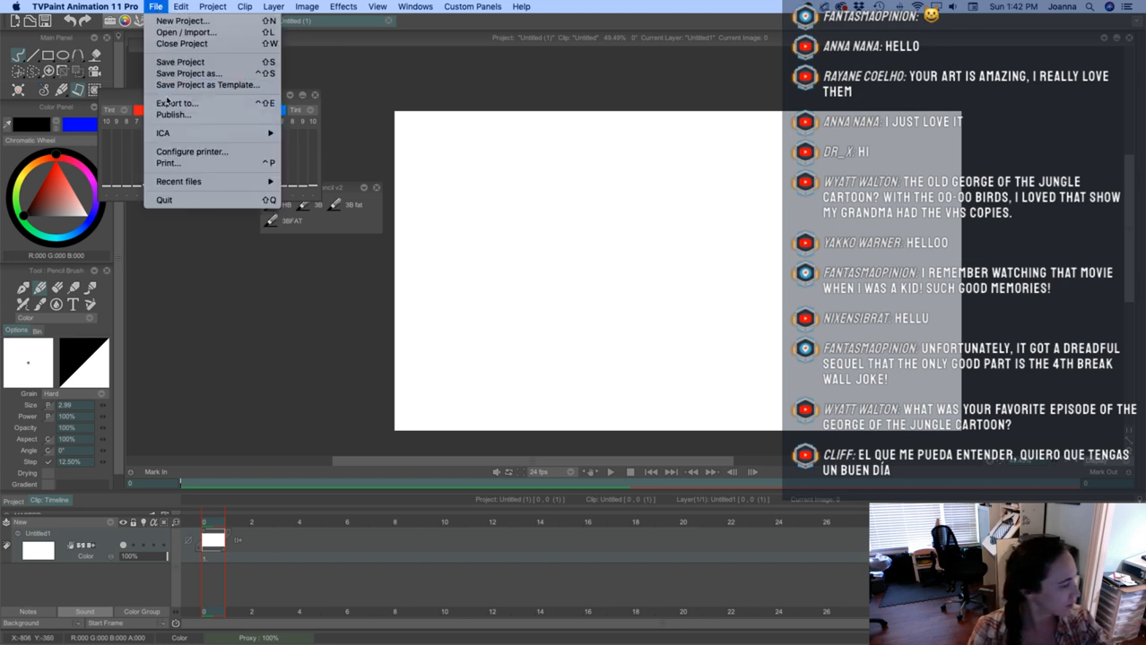
click(171, 22)
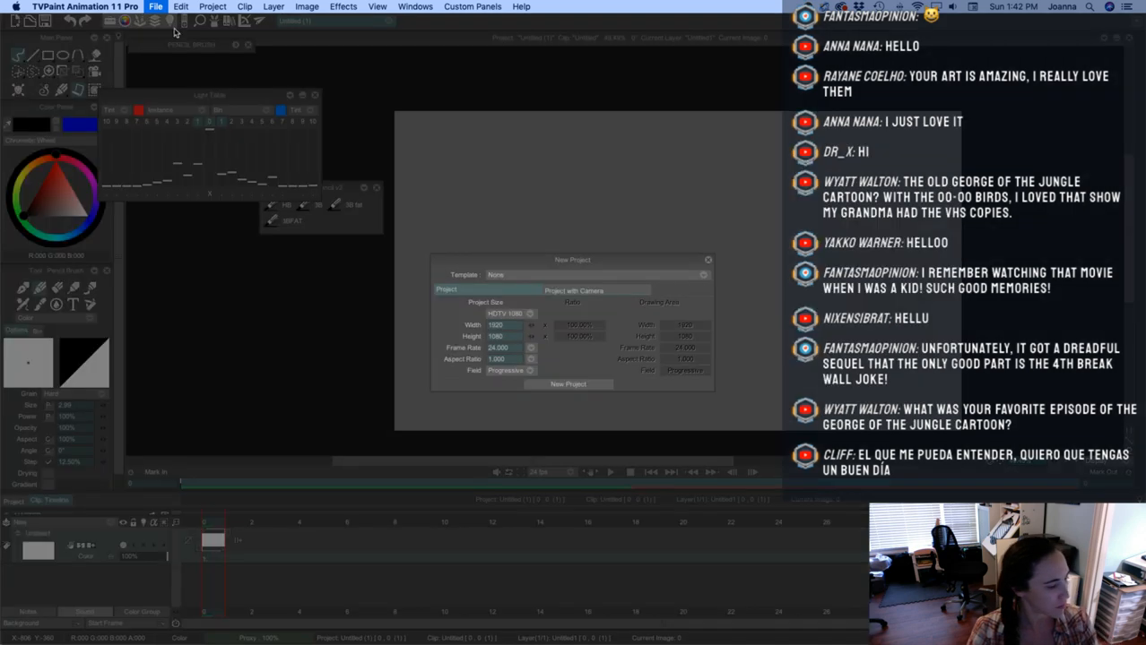
double_click(498, 326)
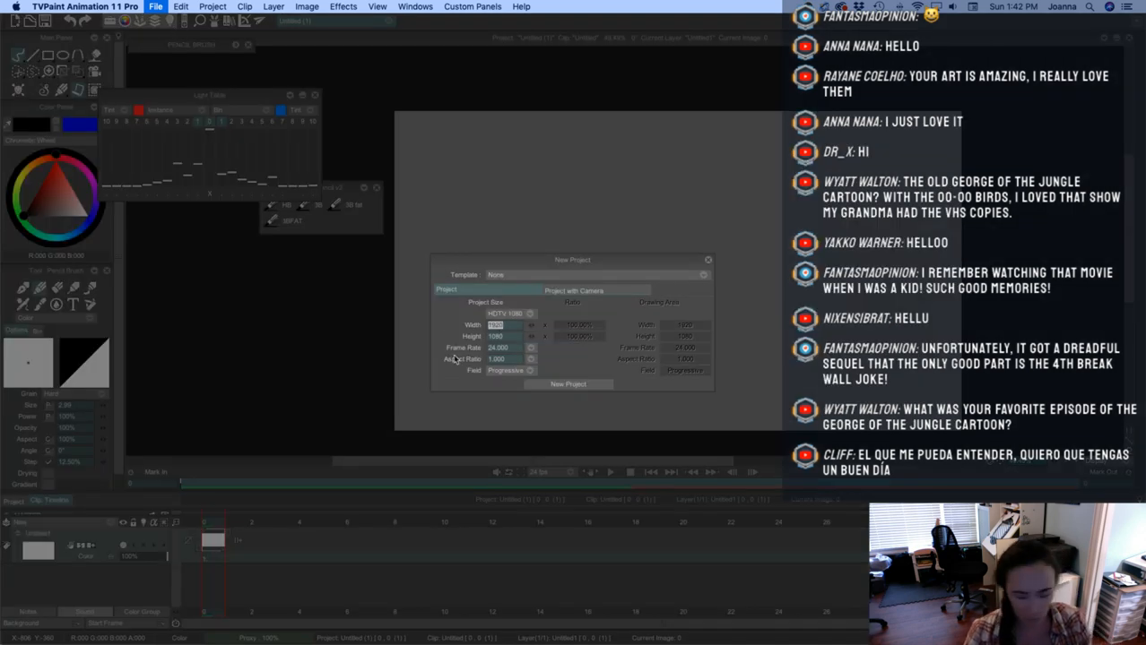
click(558, 387)
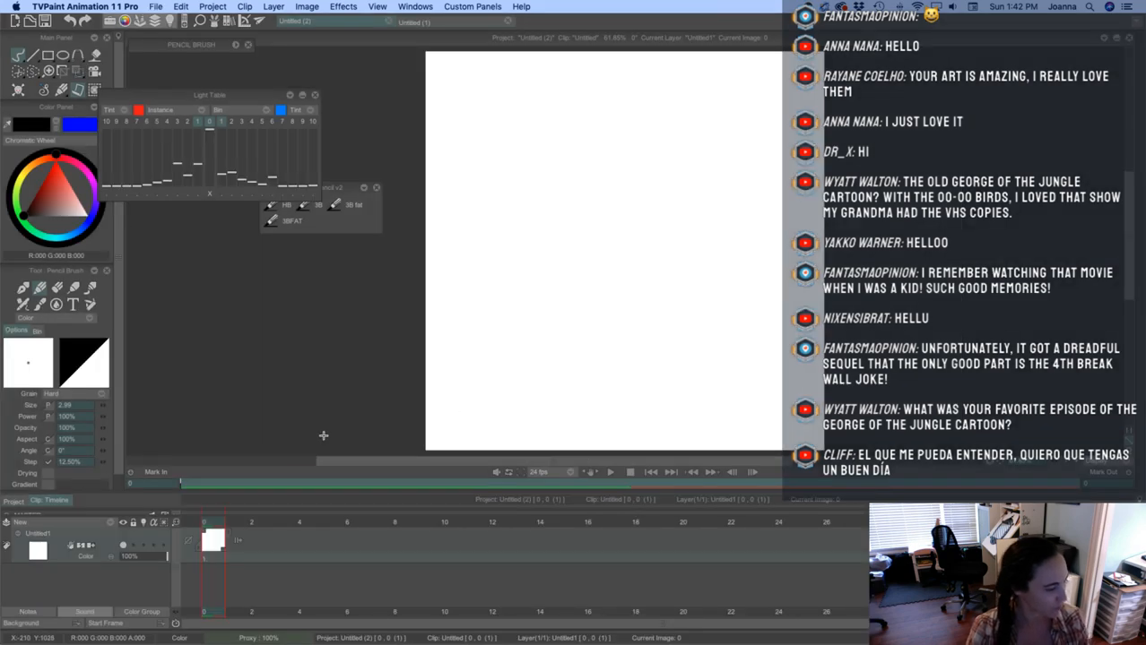
Switch to Photoshop, hide the standing figure's fella layer, and lasso the whole crouching figure to copy it
mouse_move(292, 638)
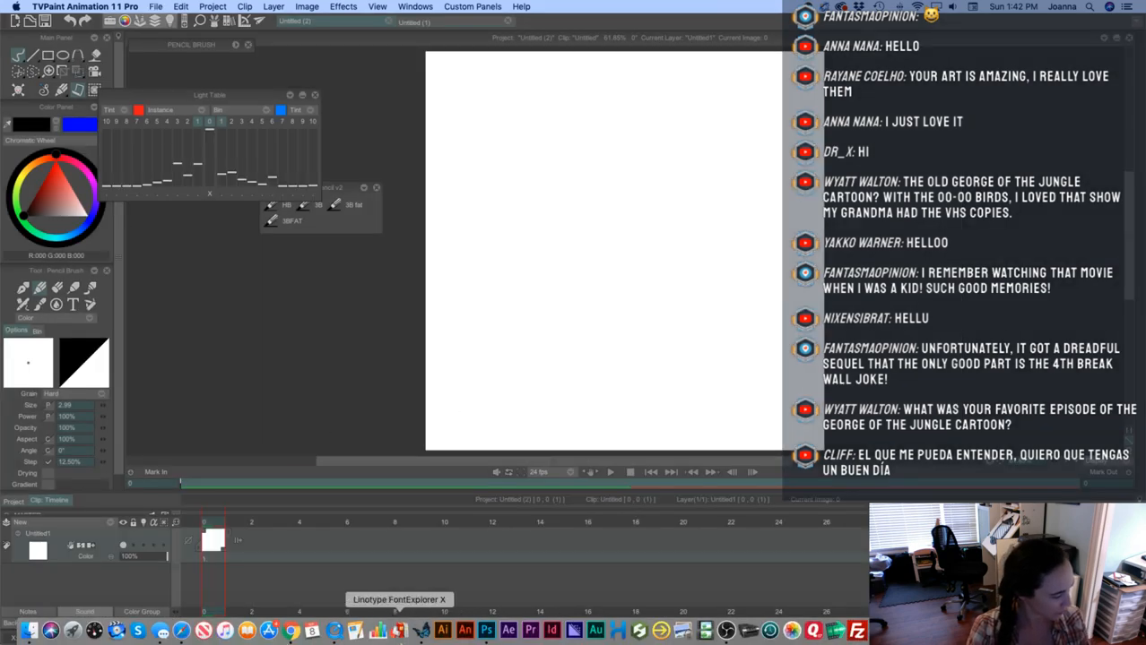
click(486, 631)
click(977, 413)
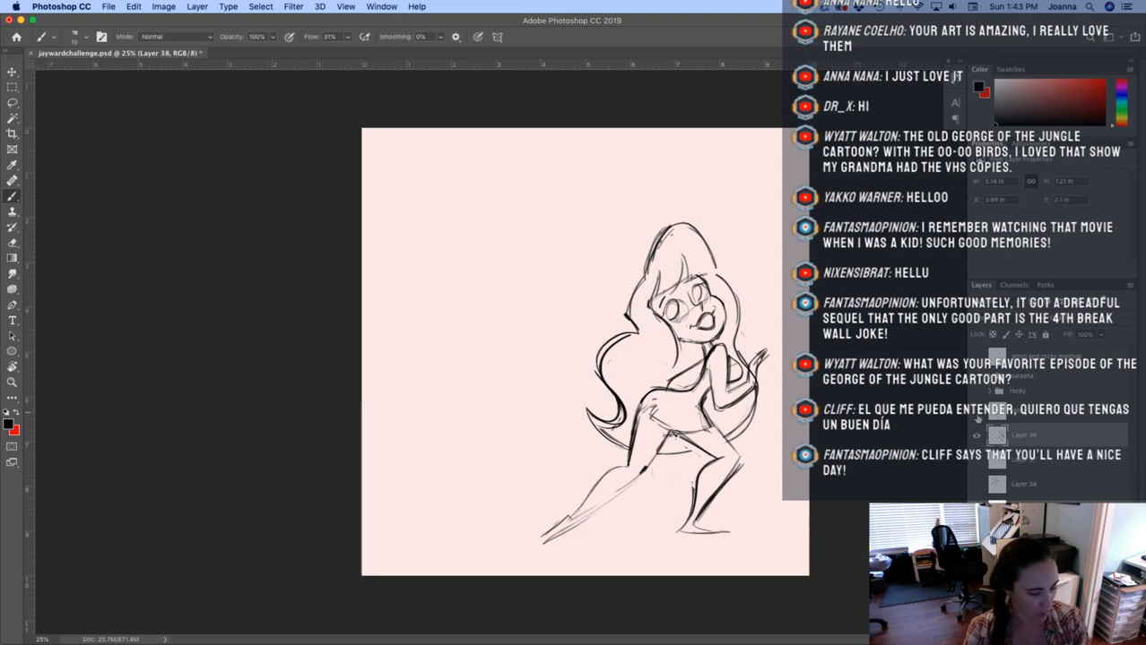
key(l)
mouse_move(502, 408)
mouse_down()
mouse_move(815, 518)
mouse_move(828, 399)
mouse_up()
mouse_move(537, 269)
mouse_down()
mouse_move(486, 402)
mouse_move(798, 547)
mouse_move(507, 235)
mouse_up()
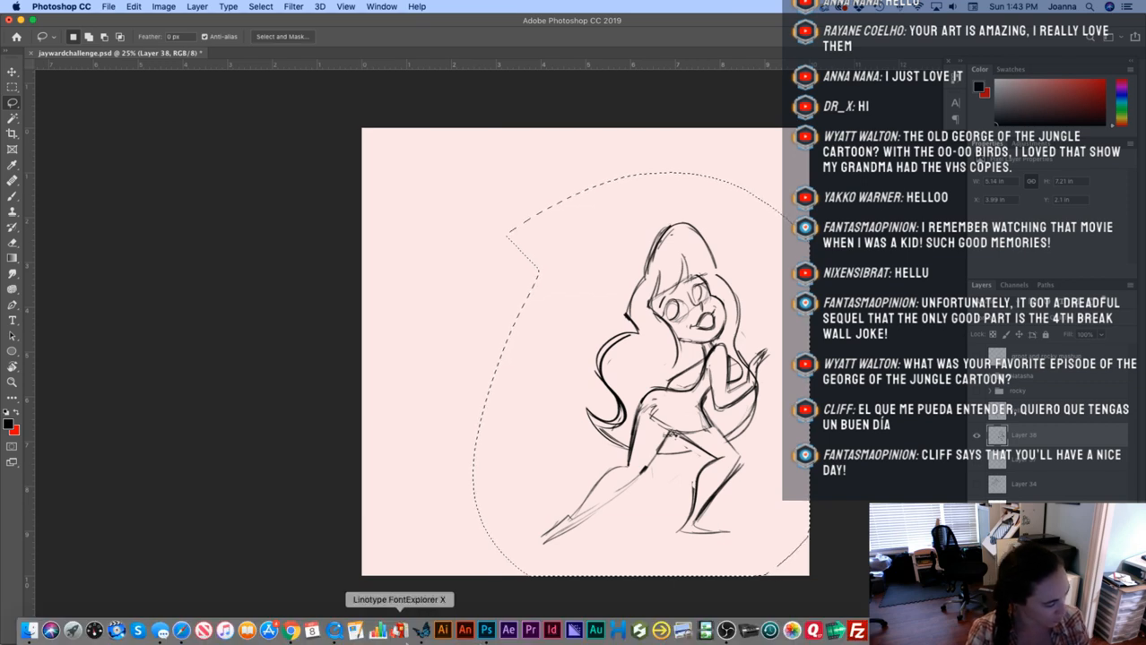
Switch to TVPaint Animation and create a new layer from the copied crouching figure on the clipboard
click(421, 631)
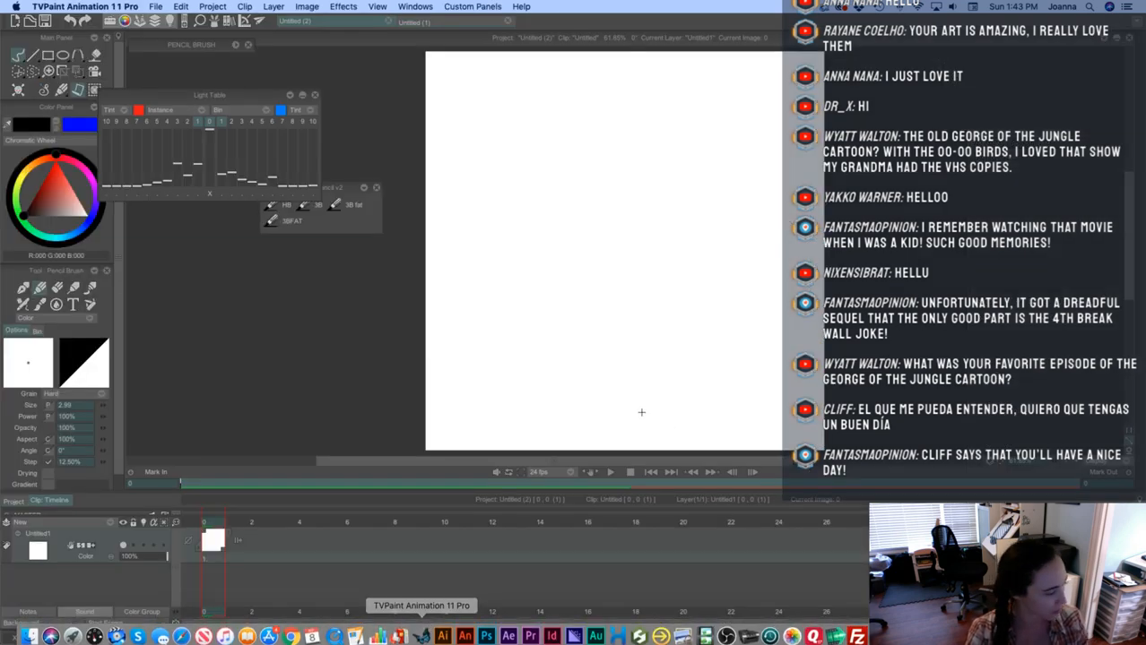
click(156, 8)
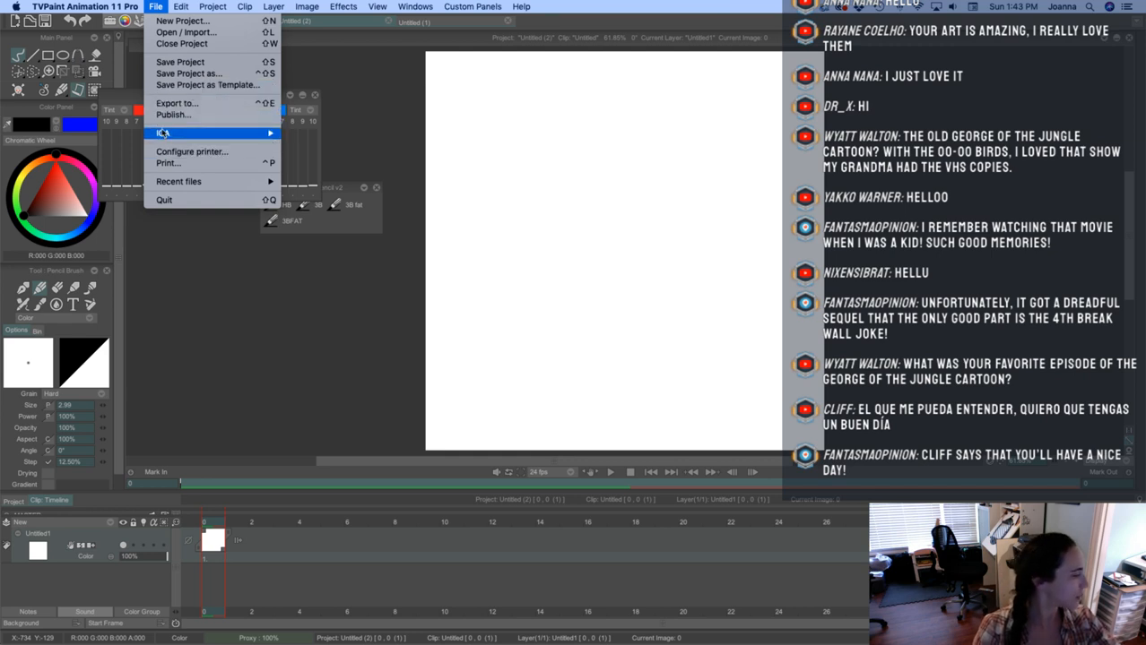
mouse_move(181, 7)
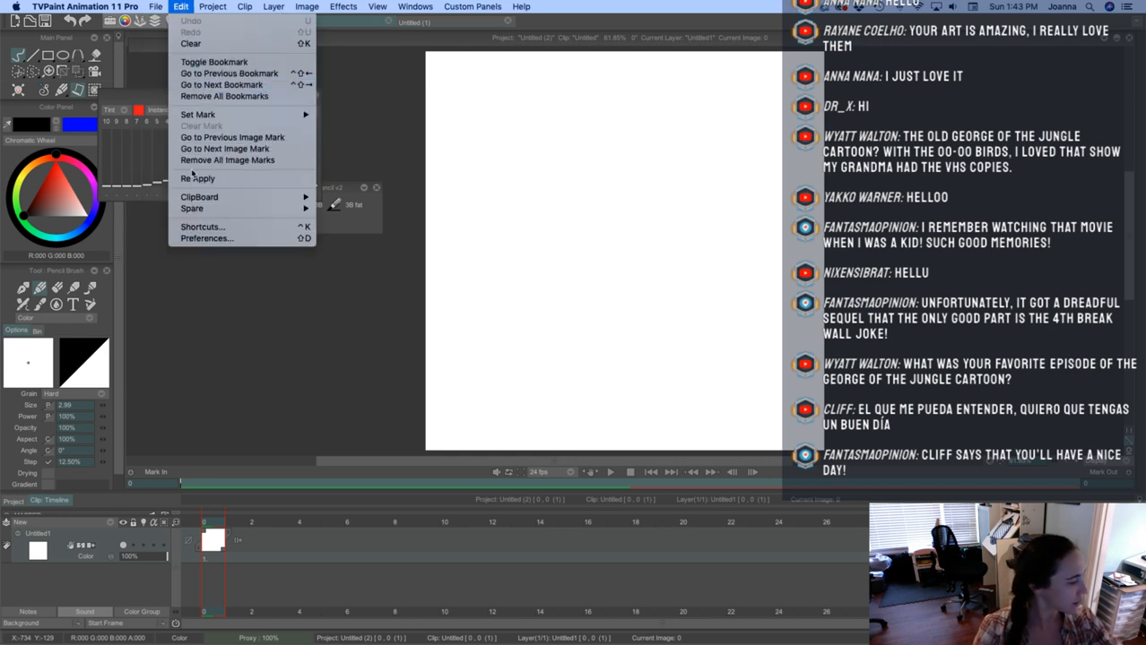
mouse_move(194, 199)
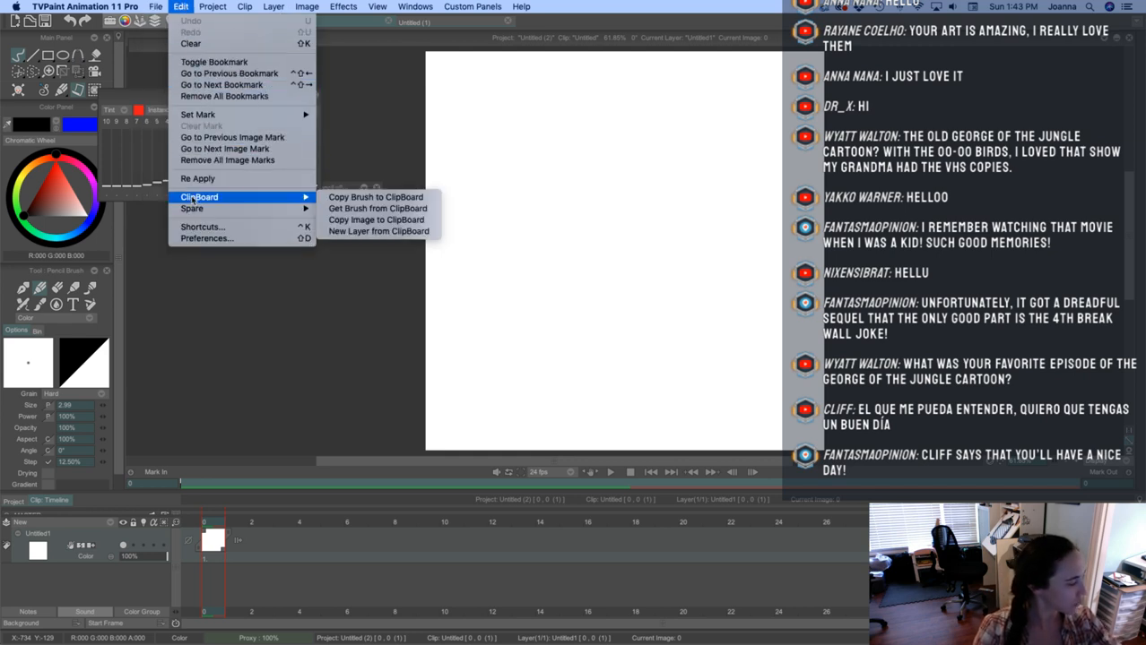
click(334, 233)
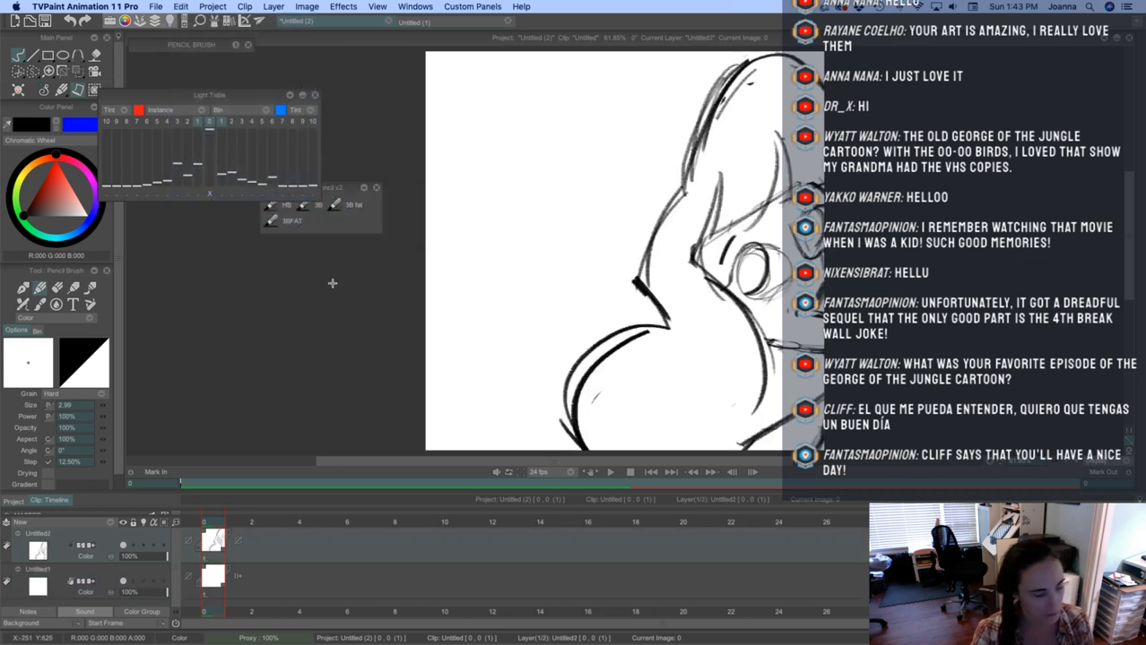
Clear the oversized image from the pasted layer and load the clipboard drawing as a custom brush instead
key(BackSpace)
click(157, 9)
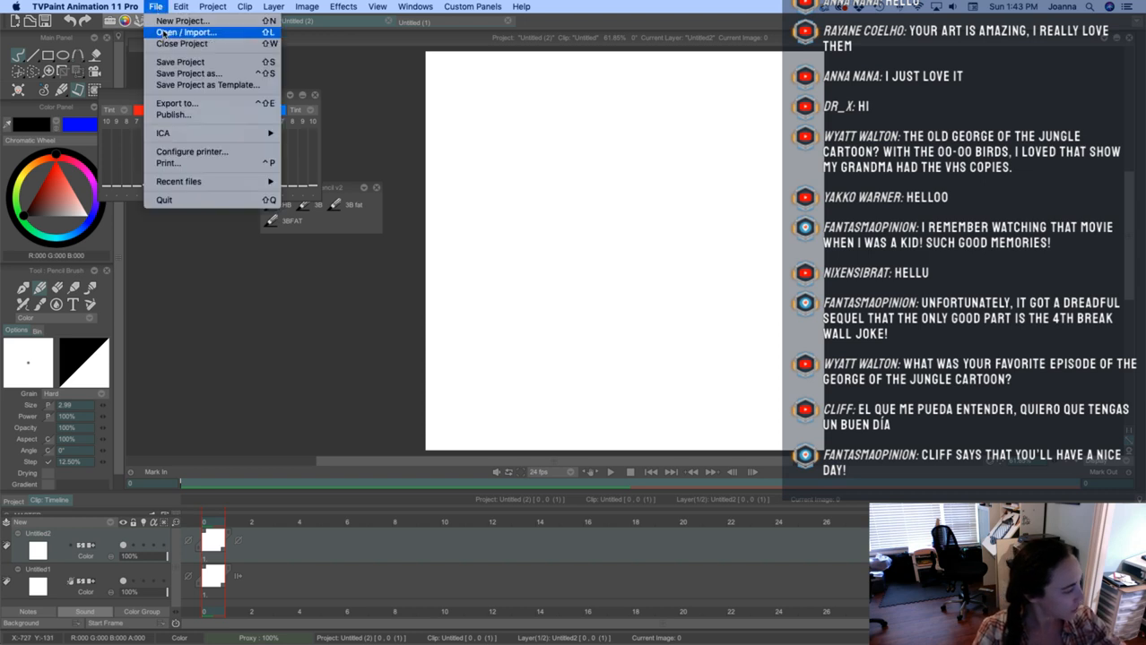
mouse_move(182, 10)
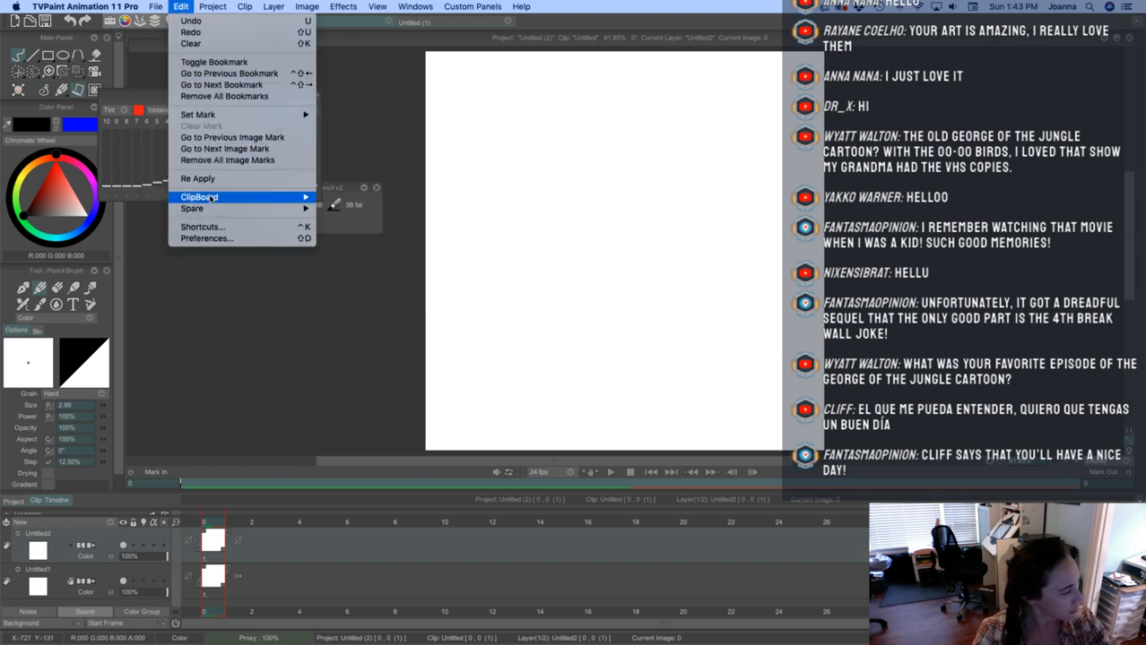
mouse_move(213, 199)
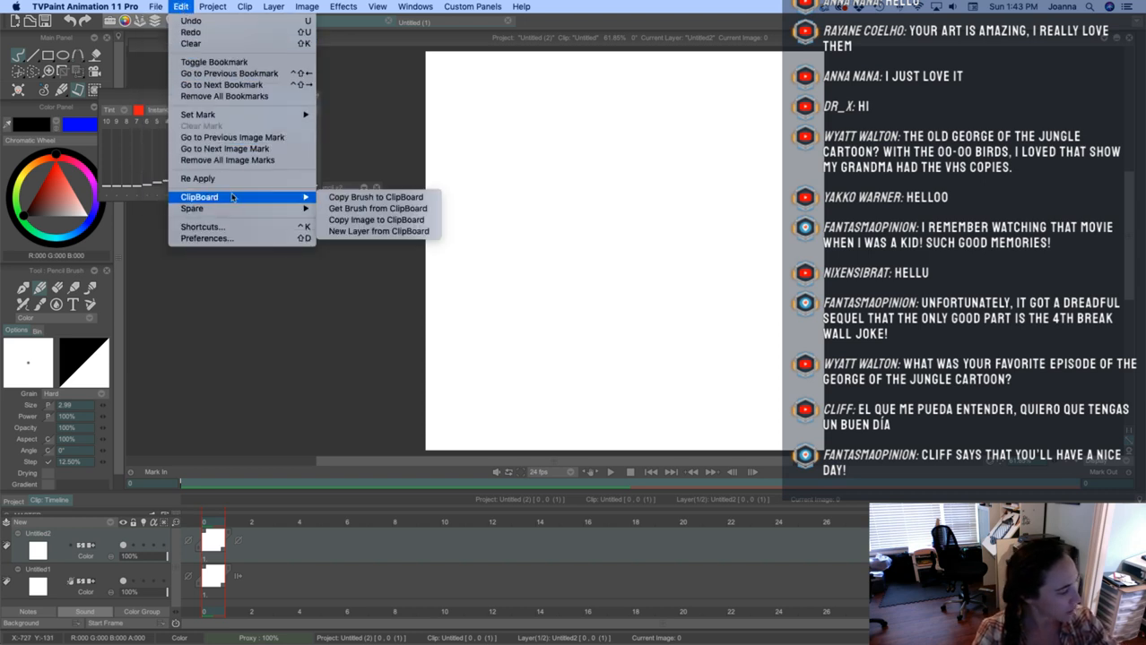
click(335, 209)
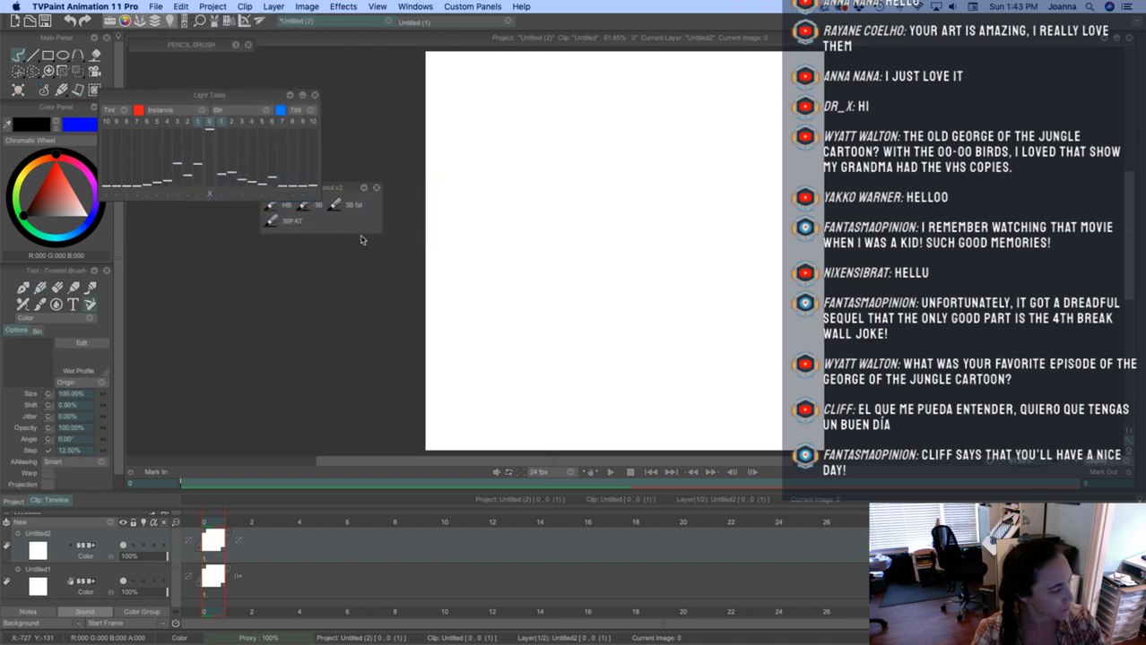
key(shift+z)
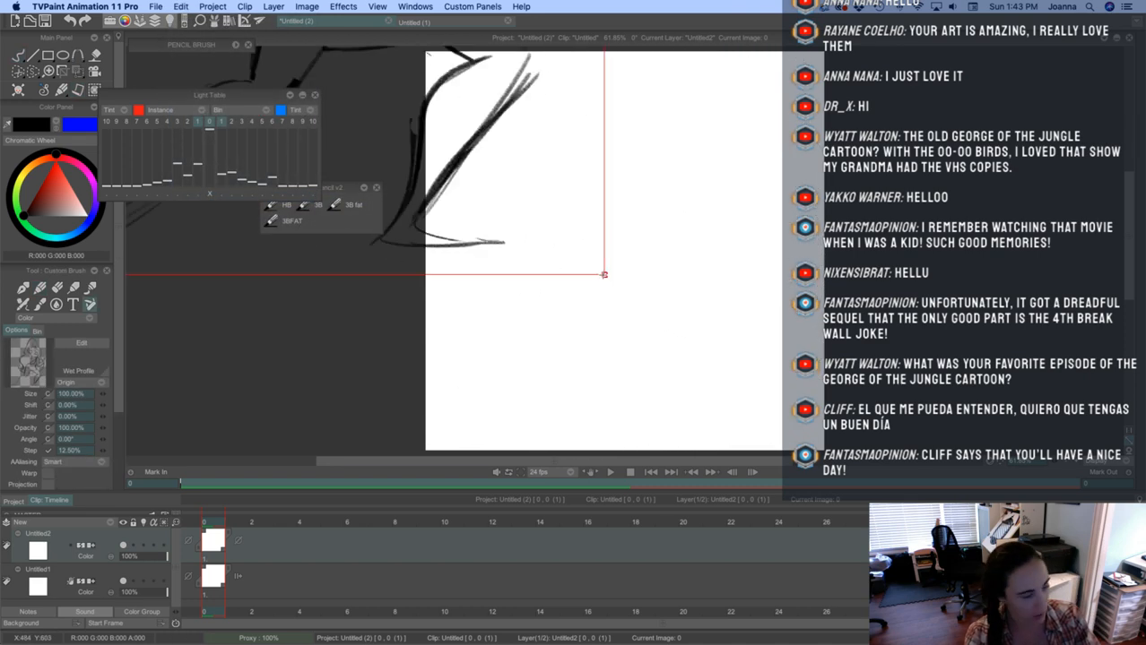
Scale the custom brush down to 40.59% and stamp the full crouching figure on the right half of the canvas
drag(302, 51, 551, 256)
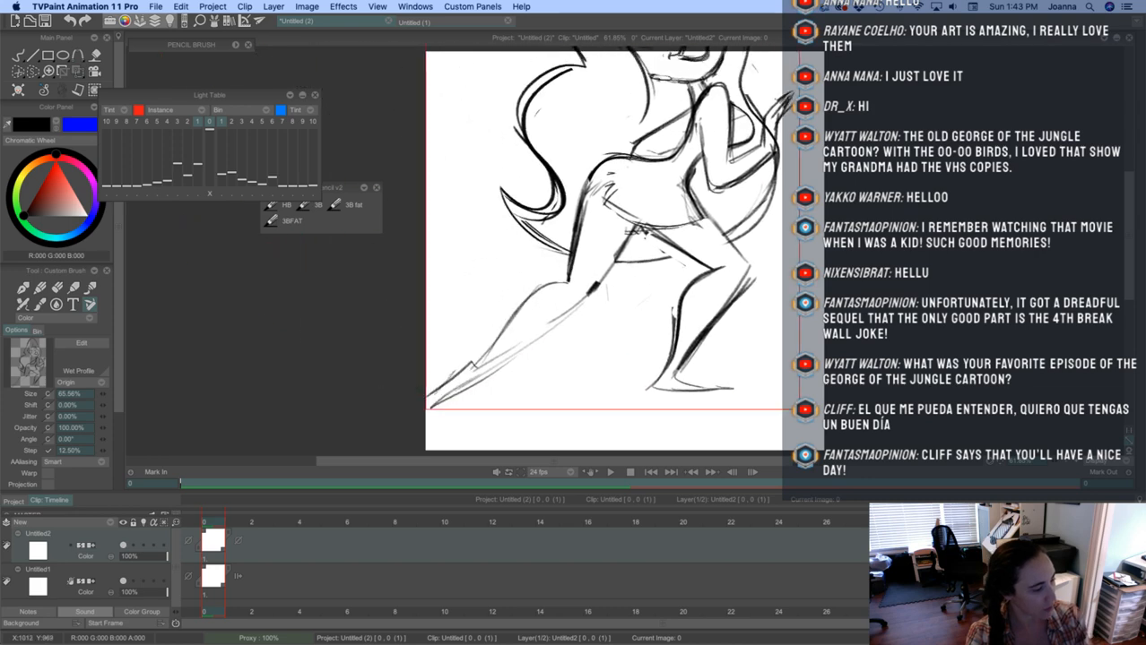
mouse_move(822, 457)
mouse_down()
mouse_move(652, 323)
mouse_move(617, 272)
mouse_up()
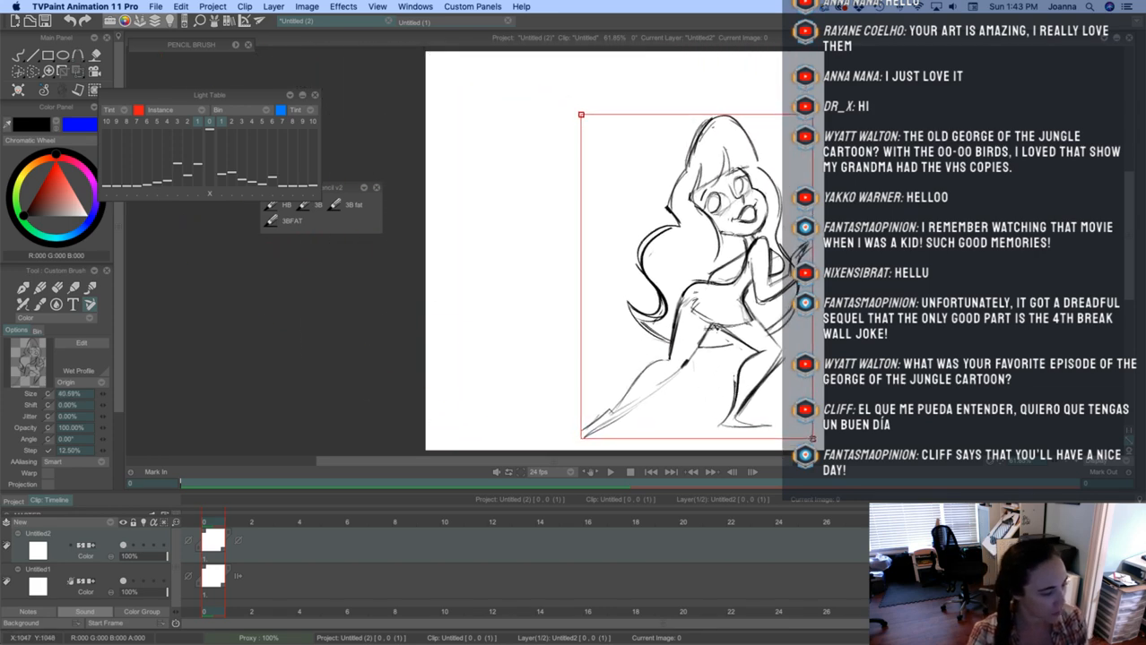
click(811, 440)
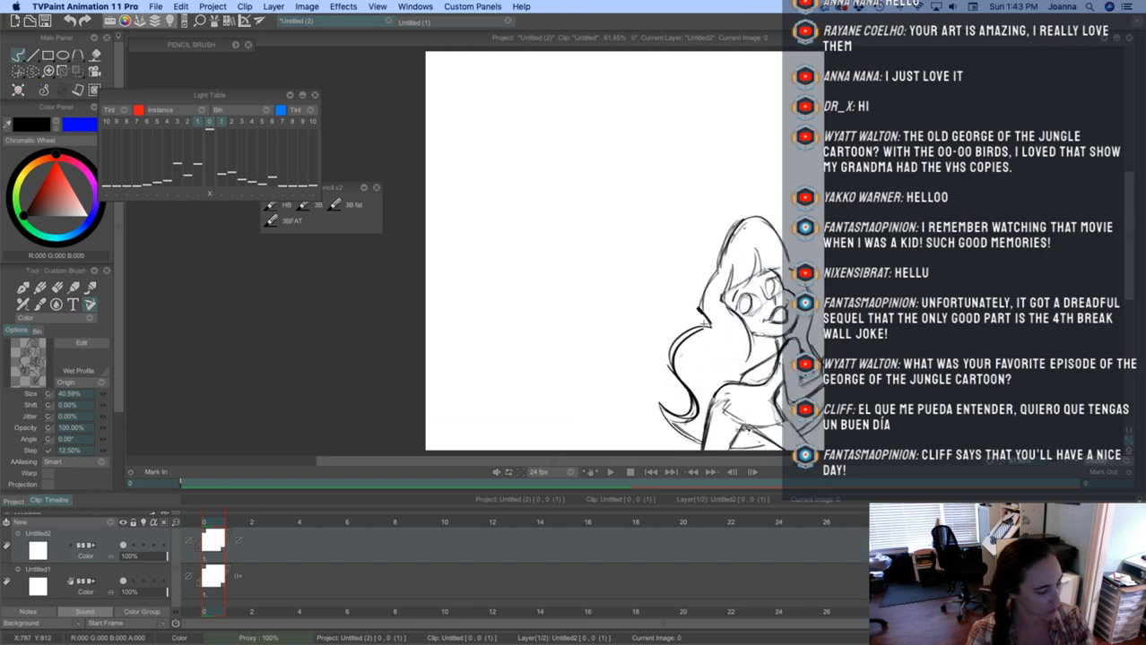
click(691, 271)
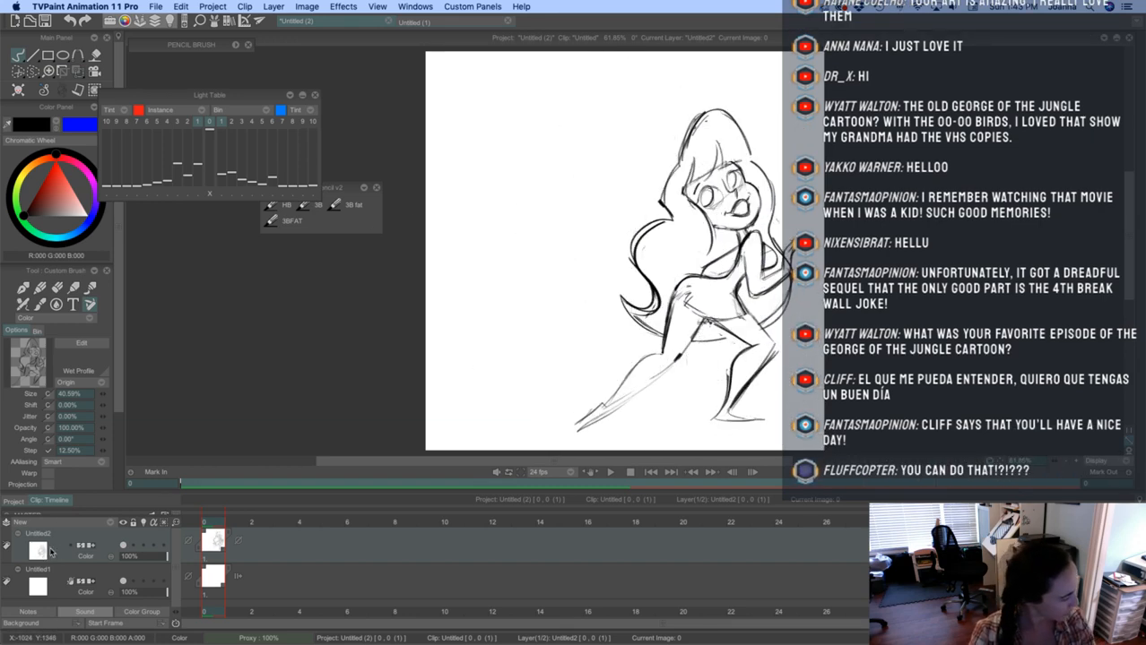
Rename the layer holding the crouching figure as Ursula
double_click(36, 535)
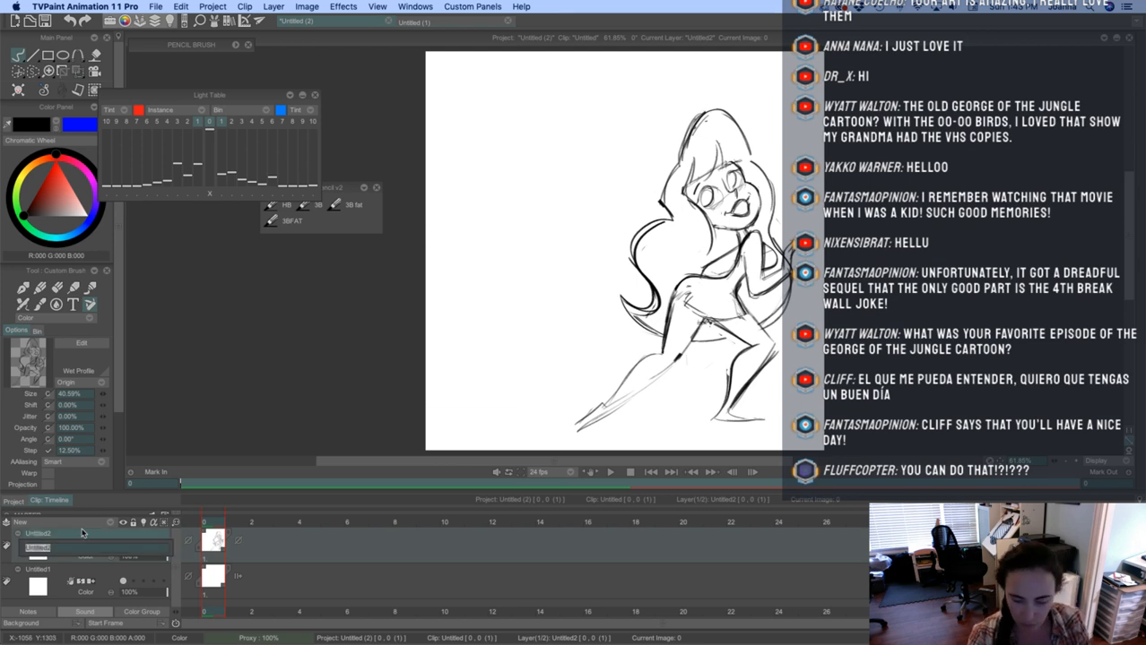
text(U)
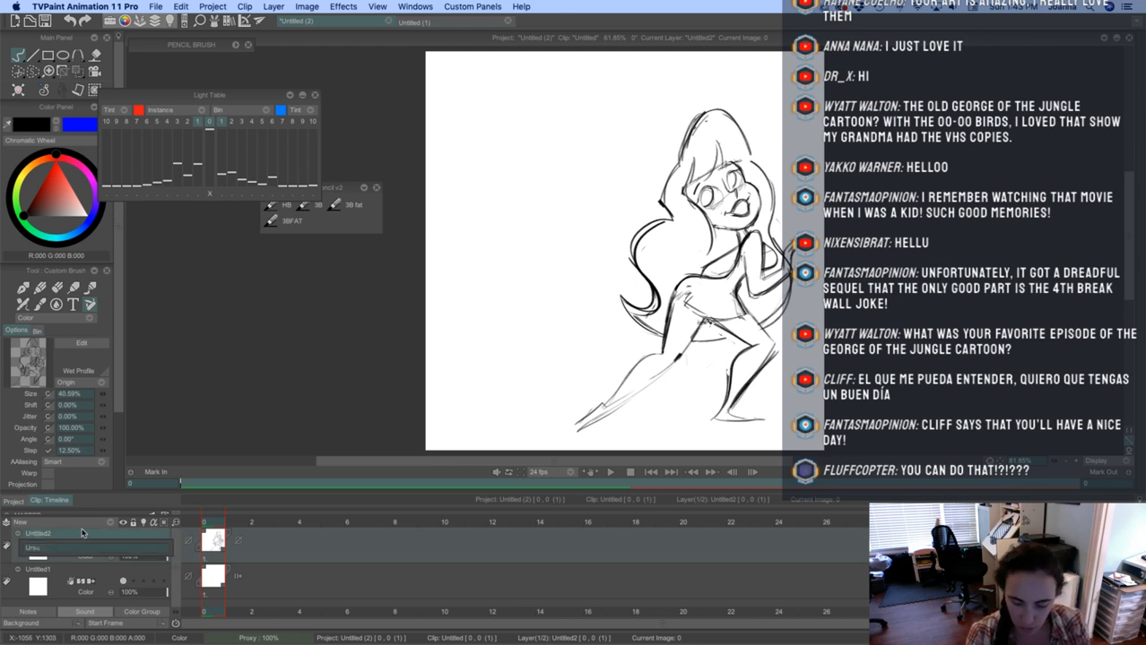
text(rsula)
key(Return)
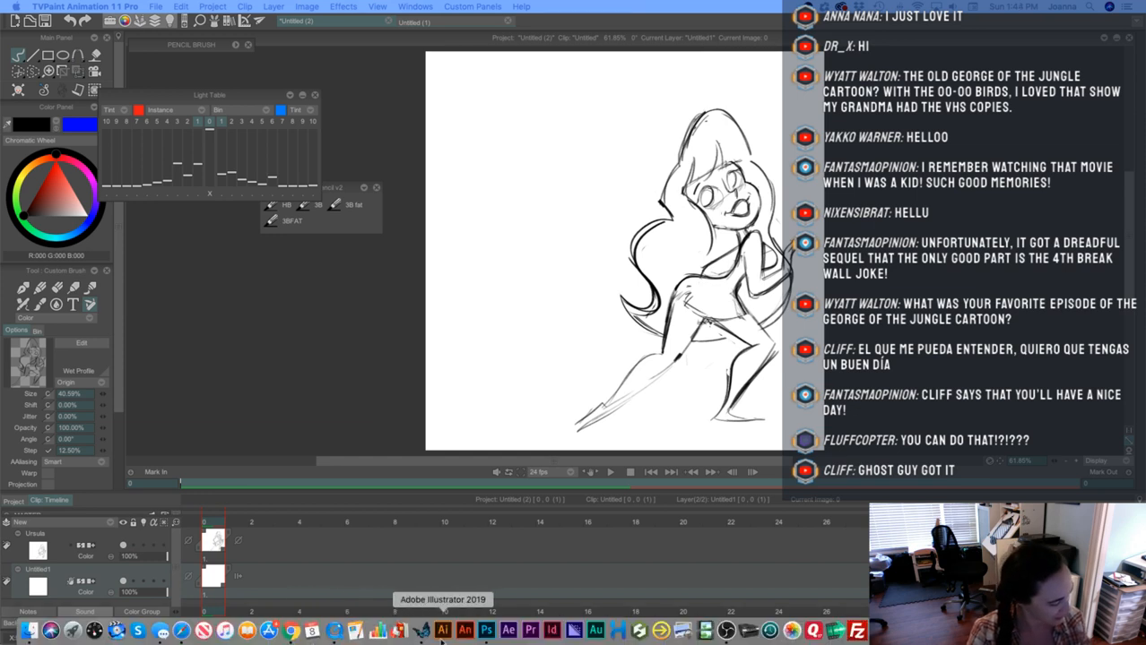
Switch to Photoshop, show the fella layer with the standing figure, and lasso and copy the whole figure before deselecting
click(486, 637)
click(977, 433)
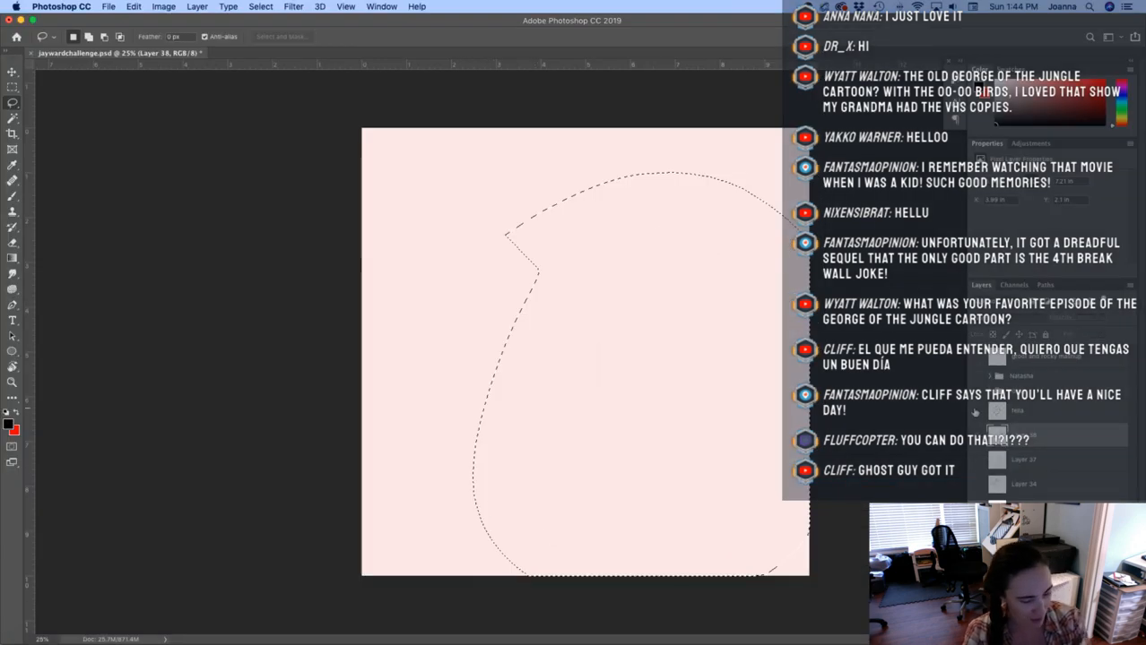
click(976, 411)
click(1019, 416)
mouse_move(414, 363)
mouse_down()
mouse_move(426, 333)
mouse_move(406, 473)
mouse_move(641, 524)
mouse_move(635, 159)
mouse_move(390, 383)
mouse_up()
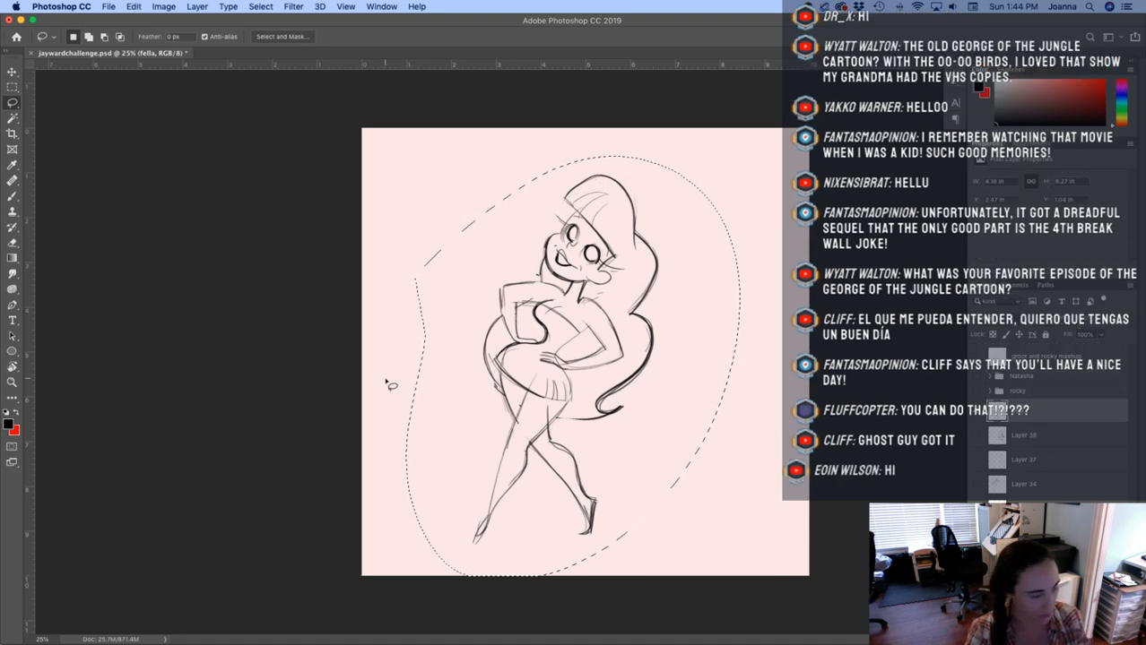
key(super+d)
mouse_move(356, 643)
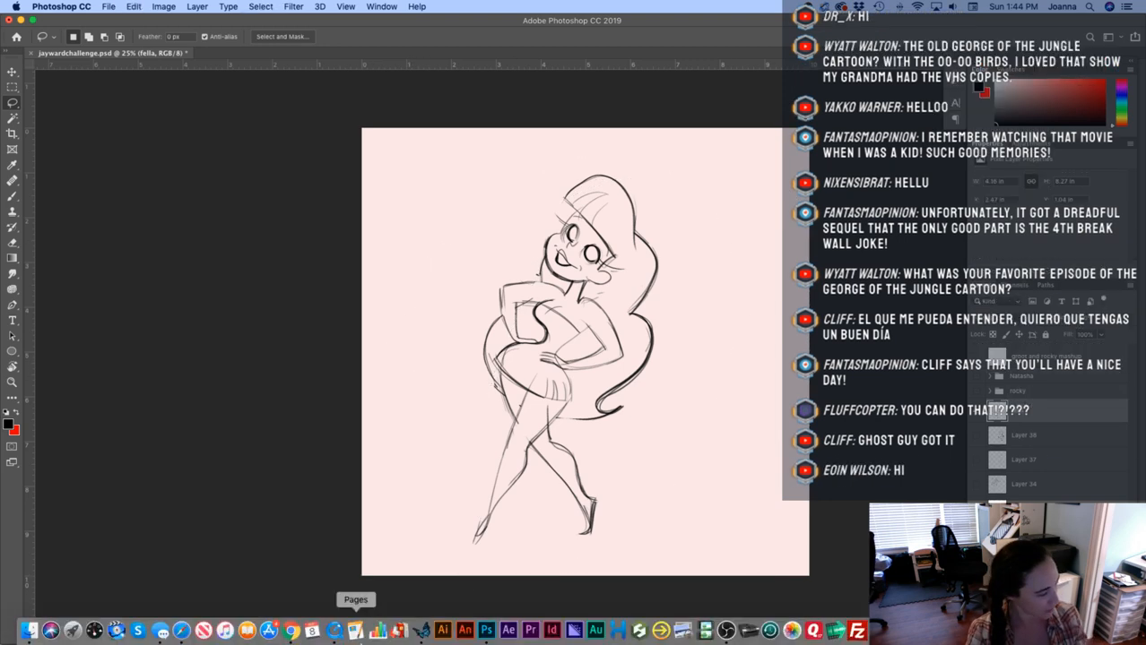
Return to TVPaint Animation and load the copied standing figure from the clipboard as the custom brush
click(421, 630)
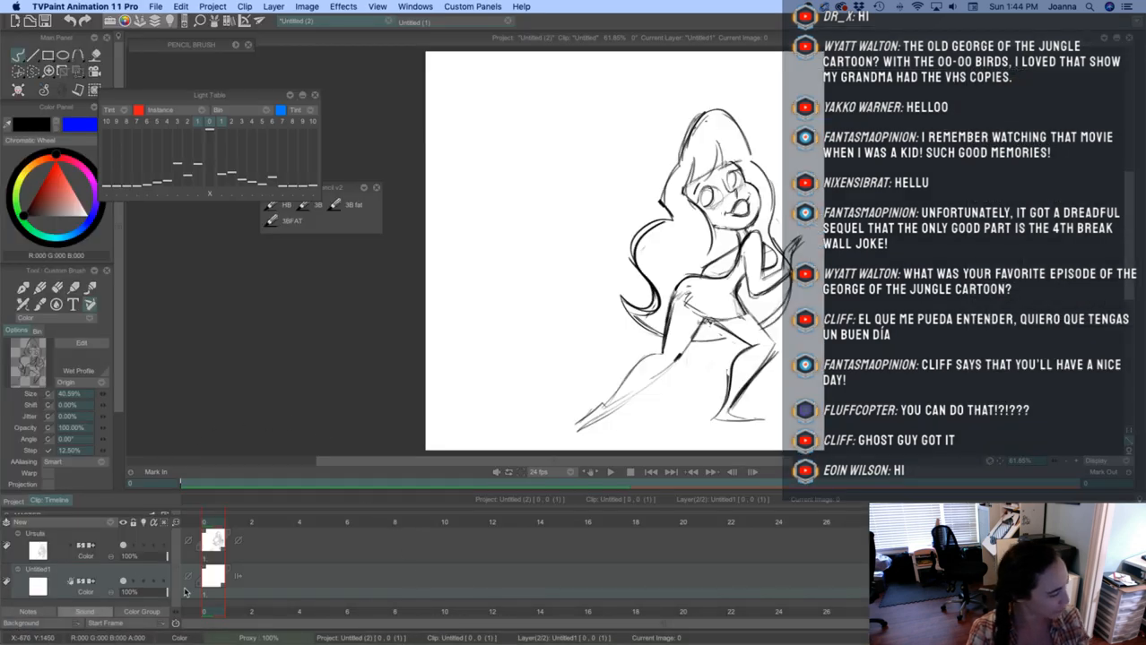
key(super+v)
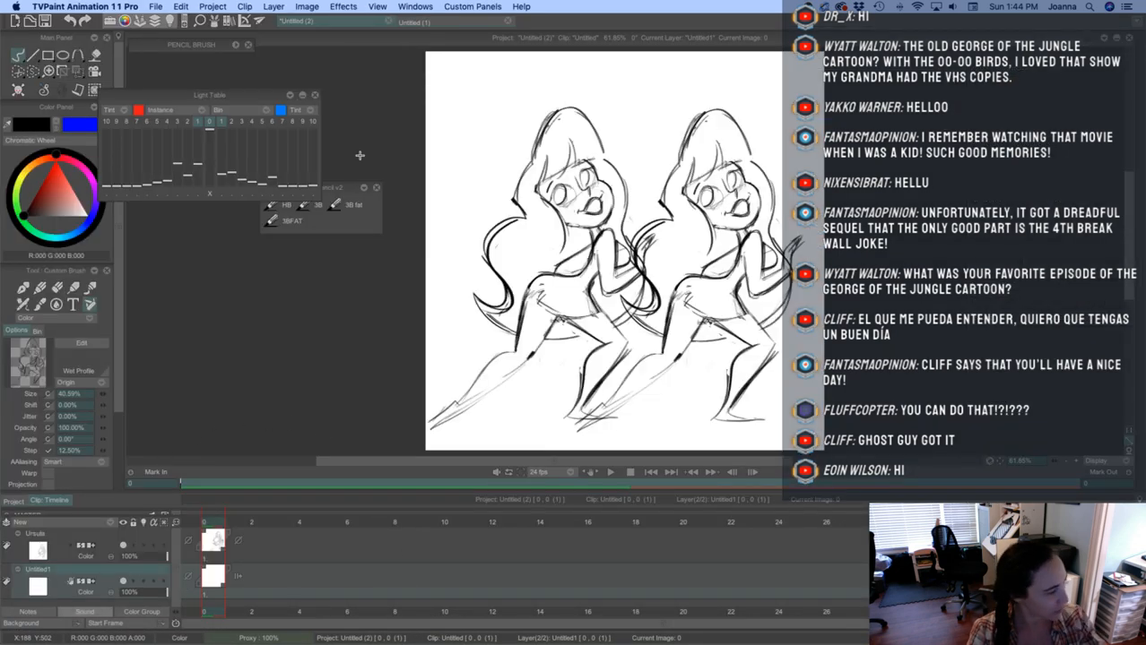
click(181, 6)
mouse_move(241, 198)
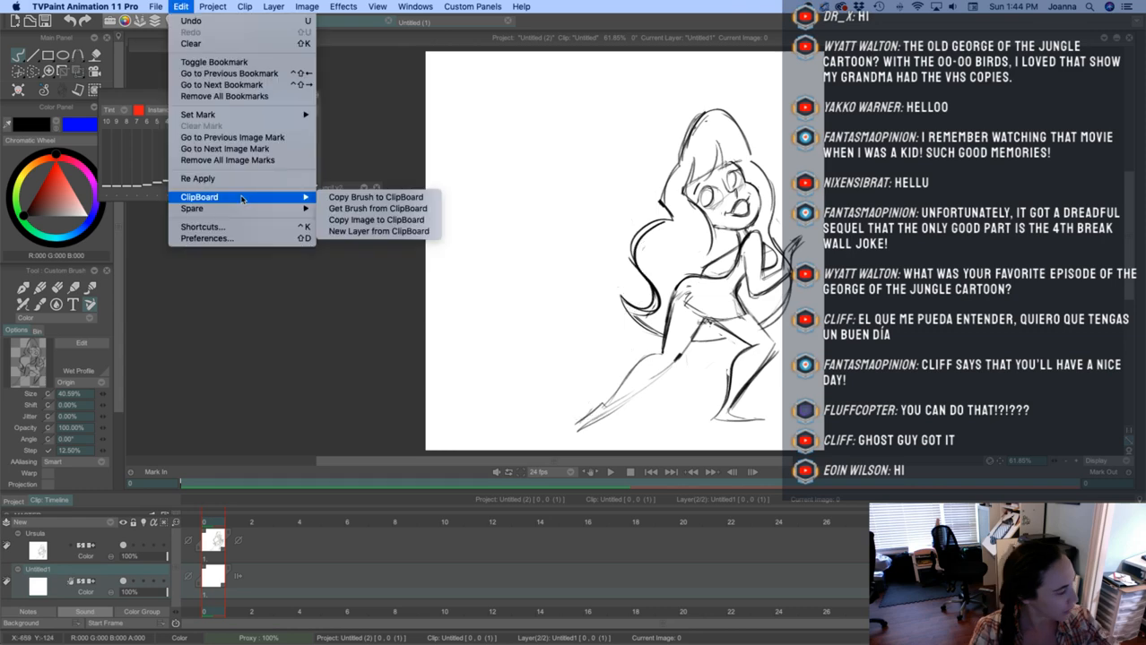
click(377, 209)
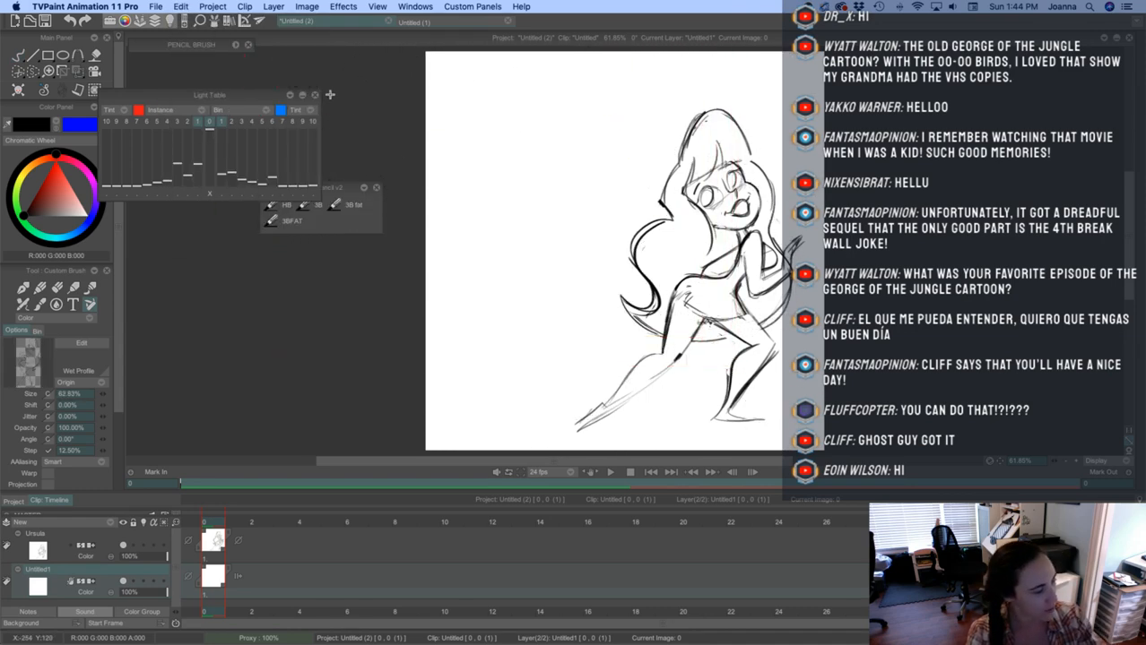
Scale the custom brush to 42% and stamp the standing figure on the left half of the Untitled1 layer
mouse_move(711, 376)
mouse_down()
mouse_move(678, 300)
mouse_move(710, 307)
mouse_move(694, 277)
mouse_up()
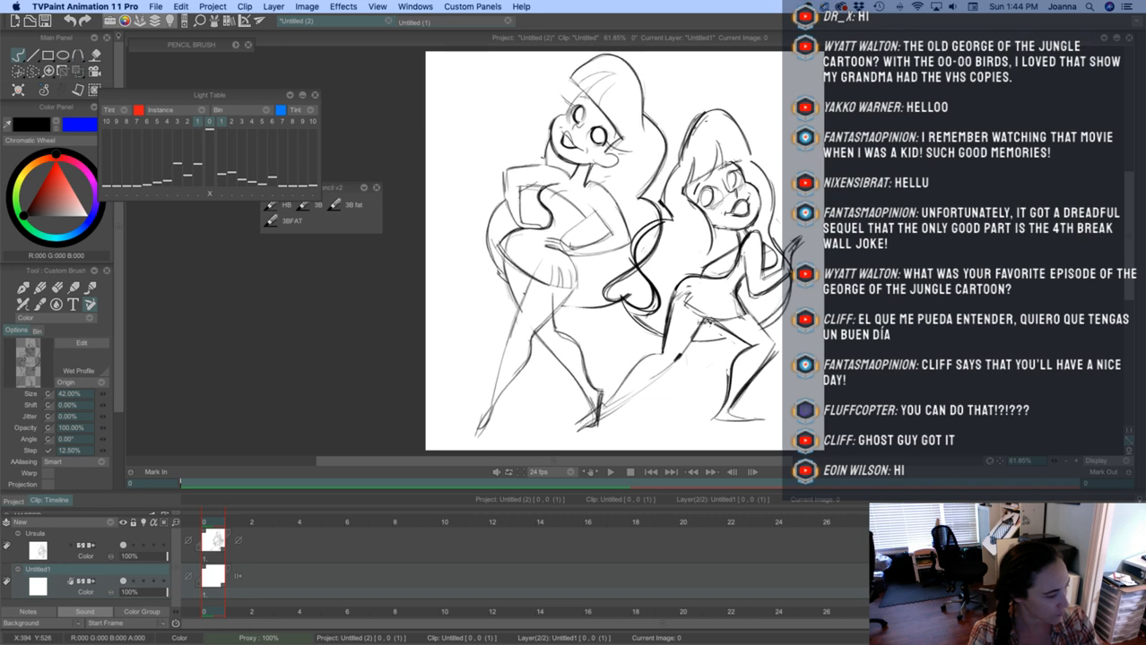
click(572, 246)
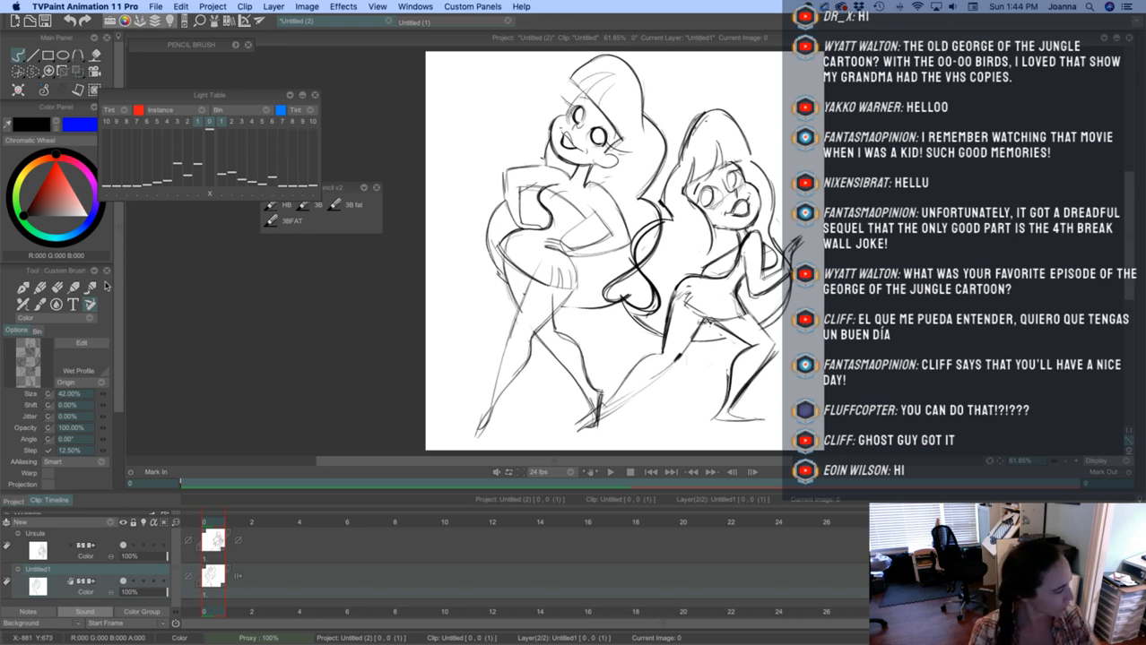
scroll(118, 235, down, 3)
scroll(24, 326, up, 3)
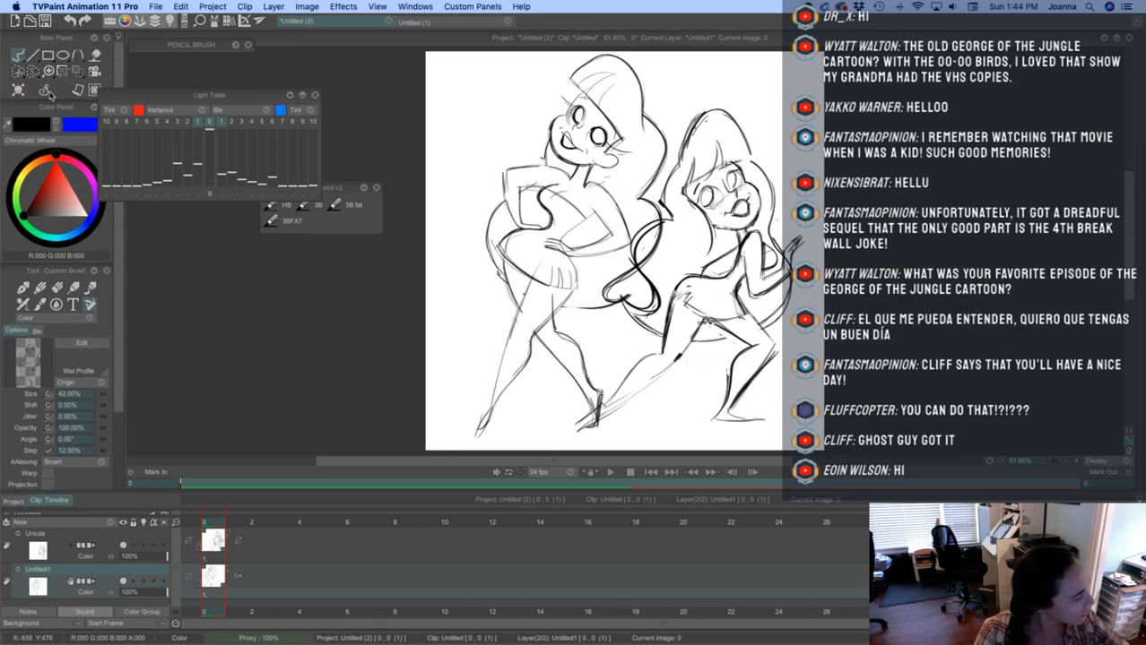
Start saving the project as a new file and choose the DailyCrapbook folder as its destination
click(155, 7)
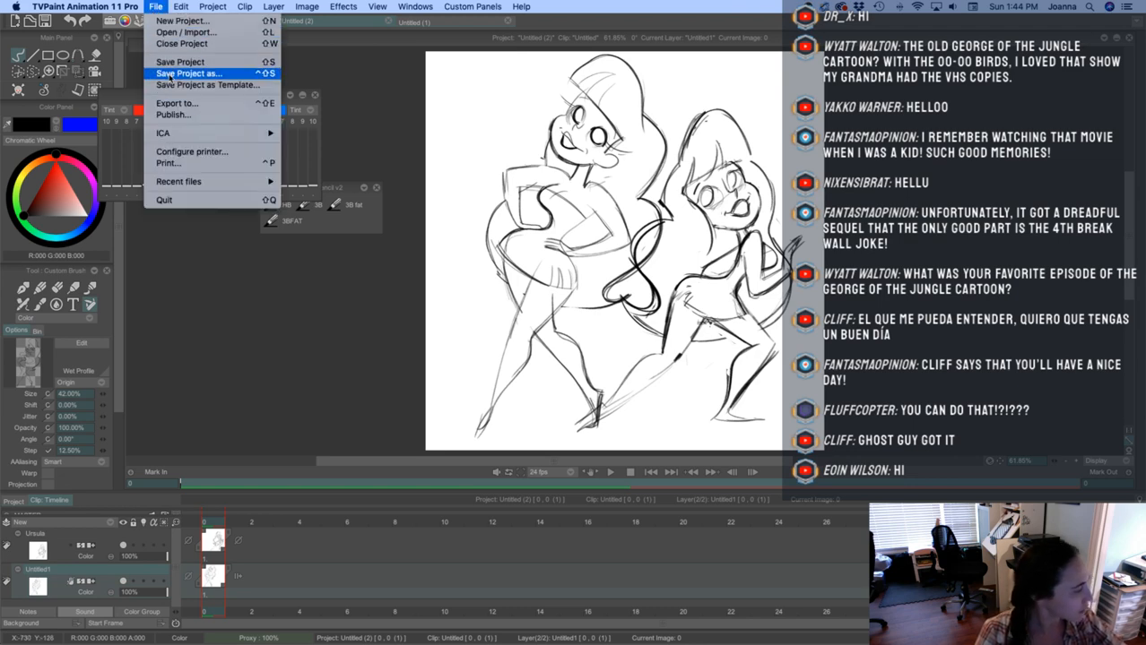
click(170, 74)
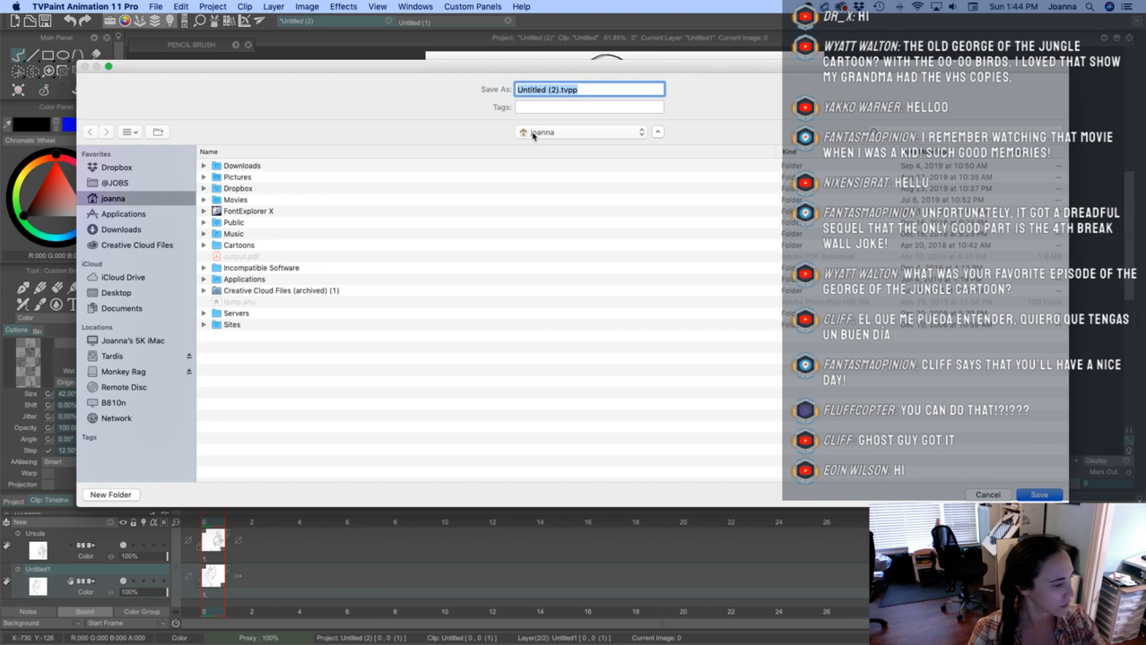
click(533, 135)
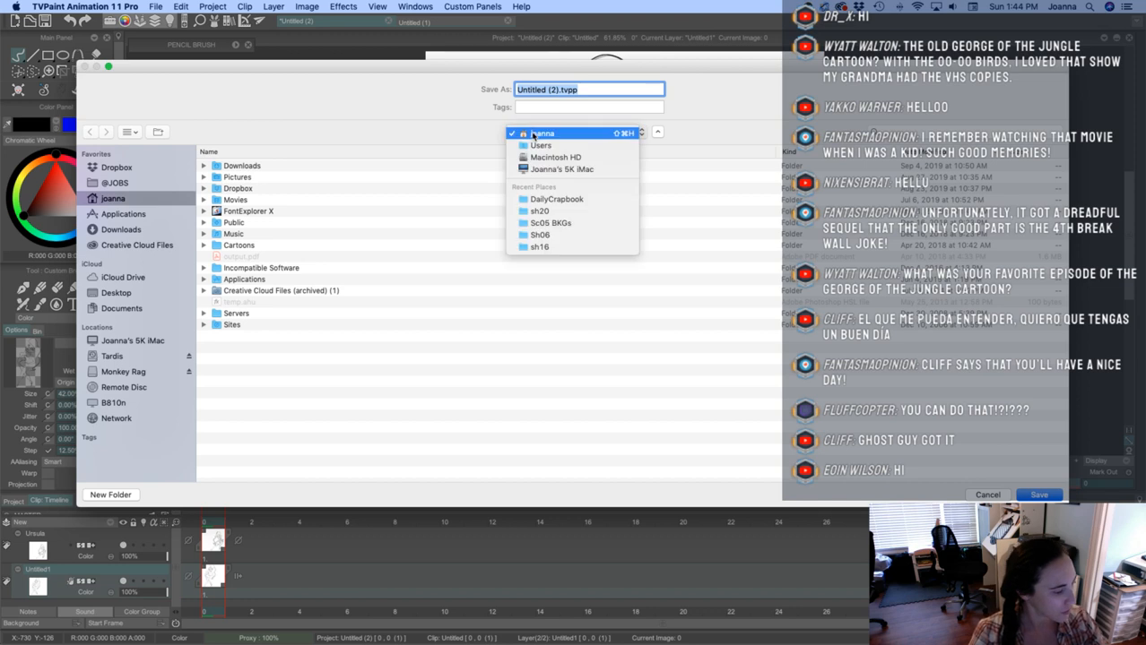
click(538, 199)
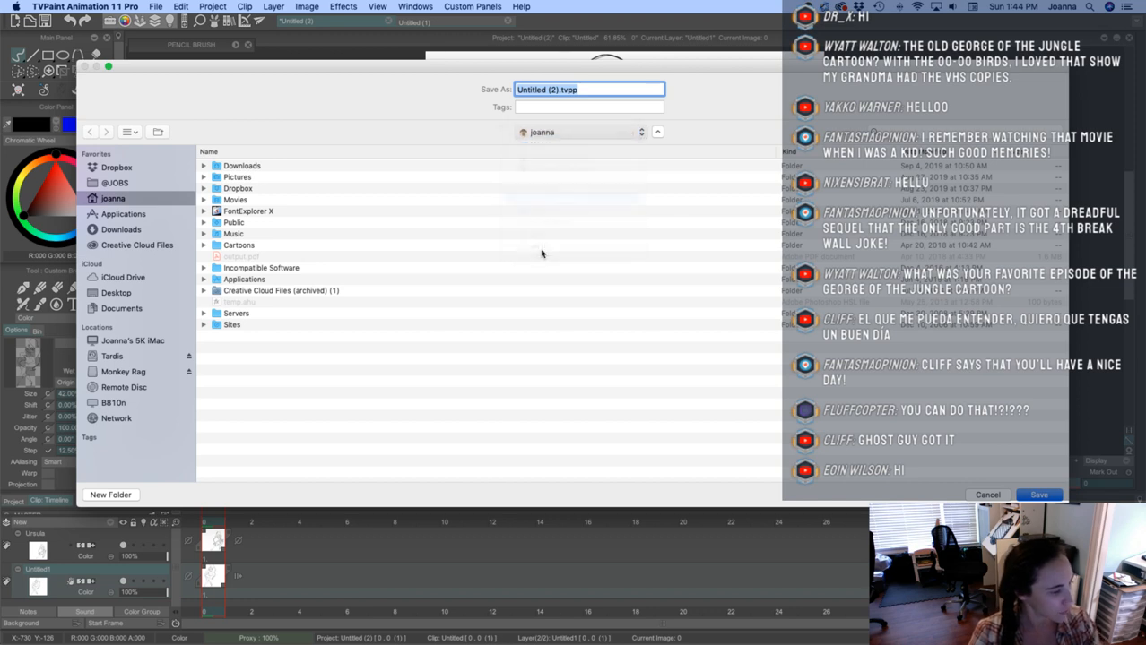
Name the project file ursuladance.tvpp and save it
click(556, 91)
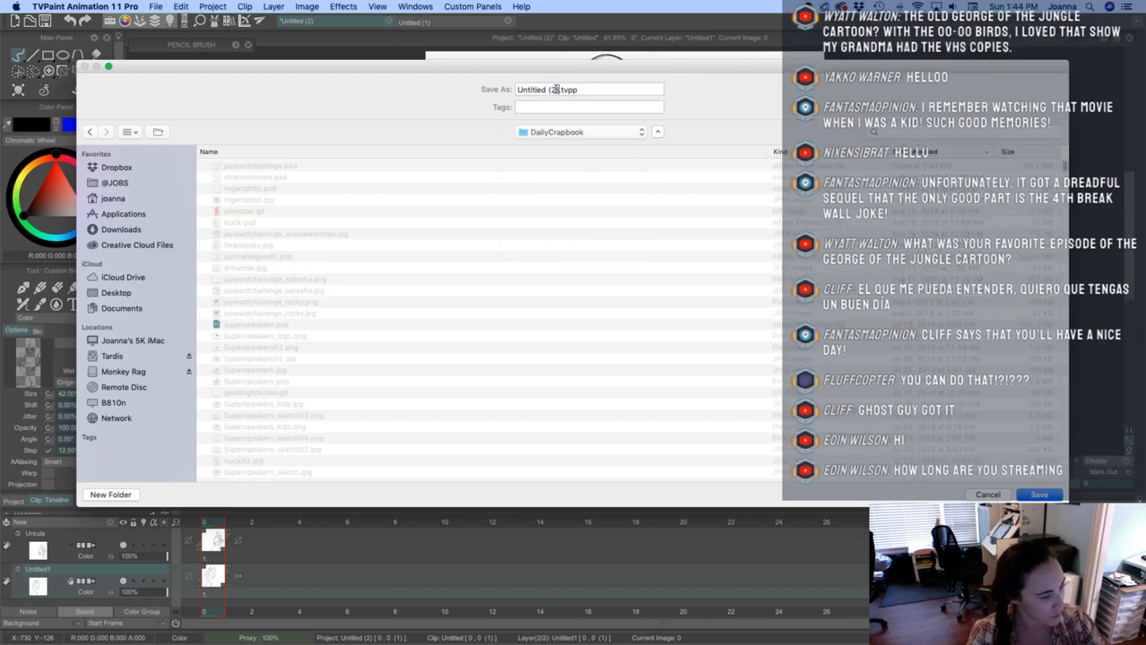
key(BackSpace)
key(BackSpace)
key(BackSpace)
key(BackSpace)
key(BackSpace)
key(BackSpace)
key(BackSpace)
key(BackSpace)
key(BackSpace)
key(BackSpace)
key(BackSpace)
key(BackSpace)
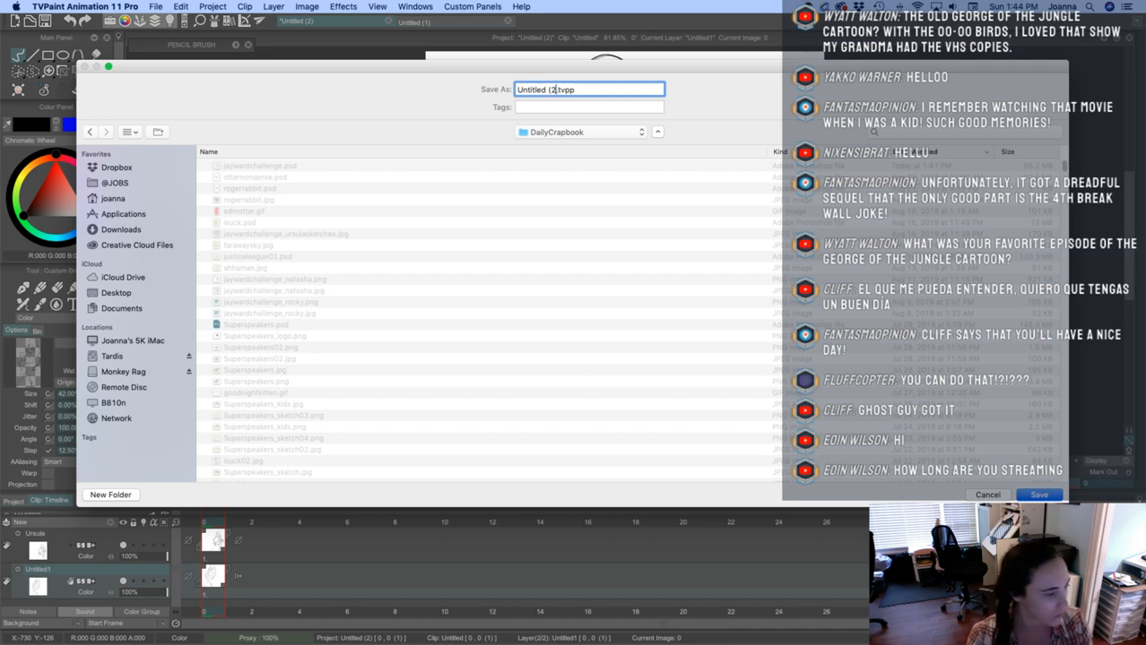
text(u)
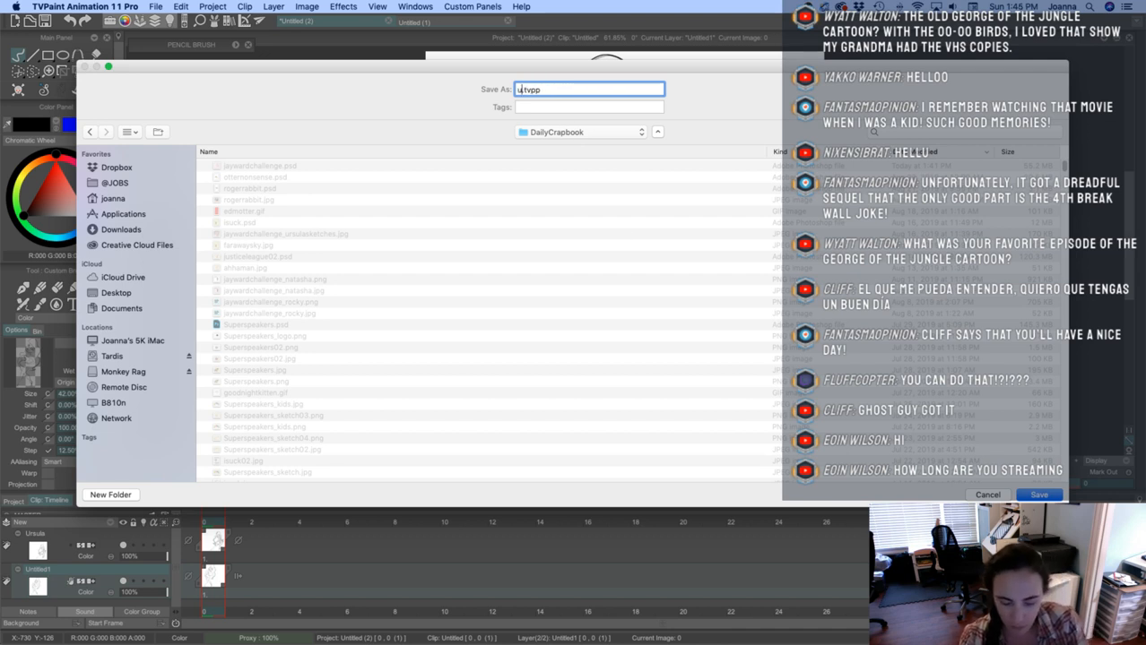
text(rsuladan)
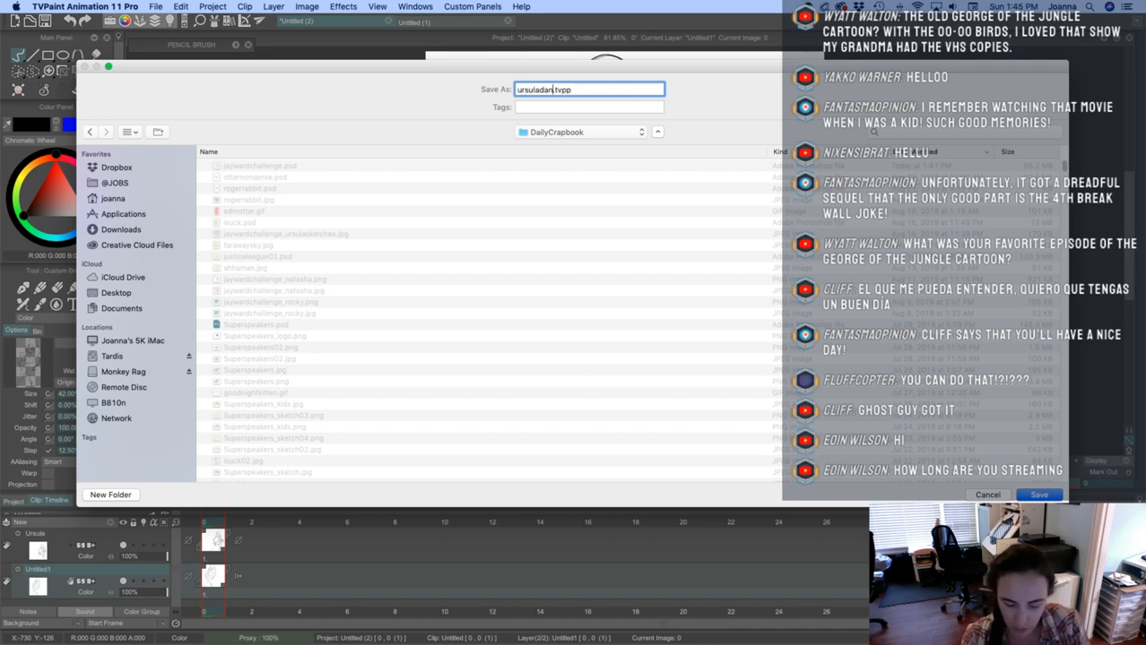
text(ce)
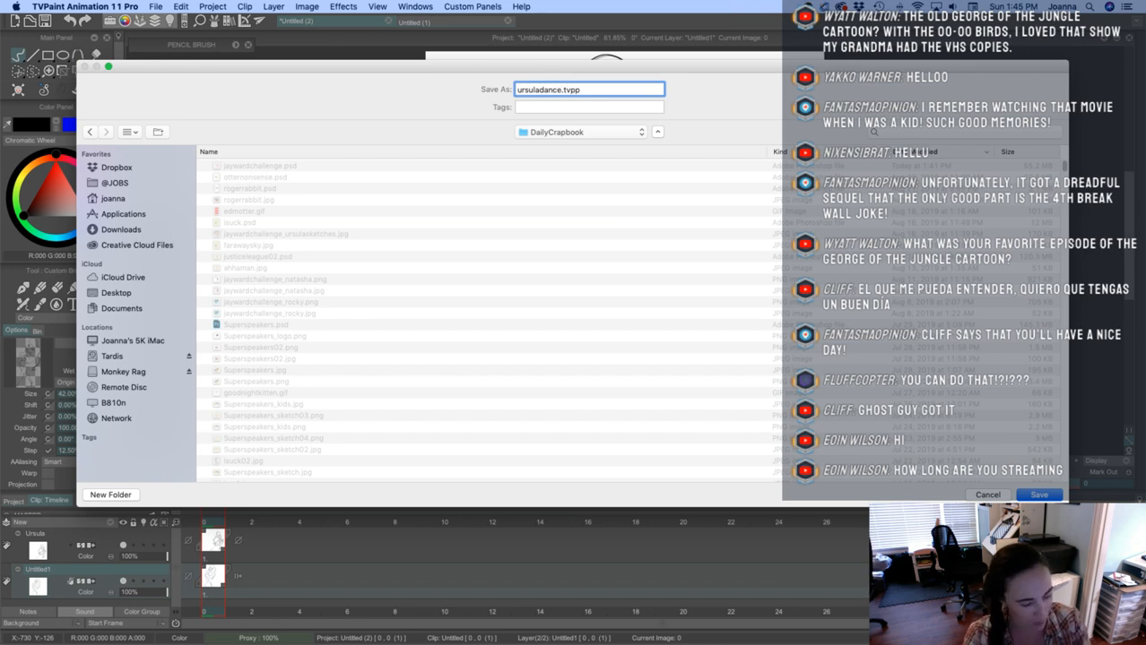
click(1033, 496)
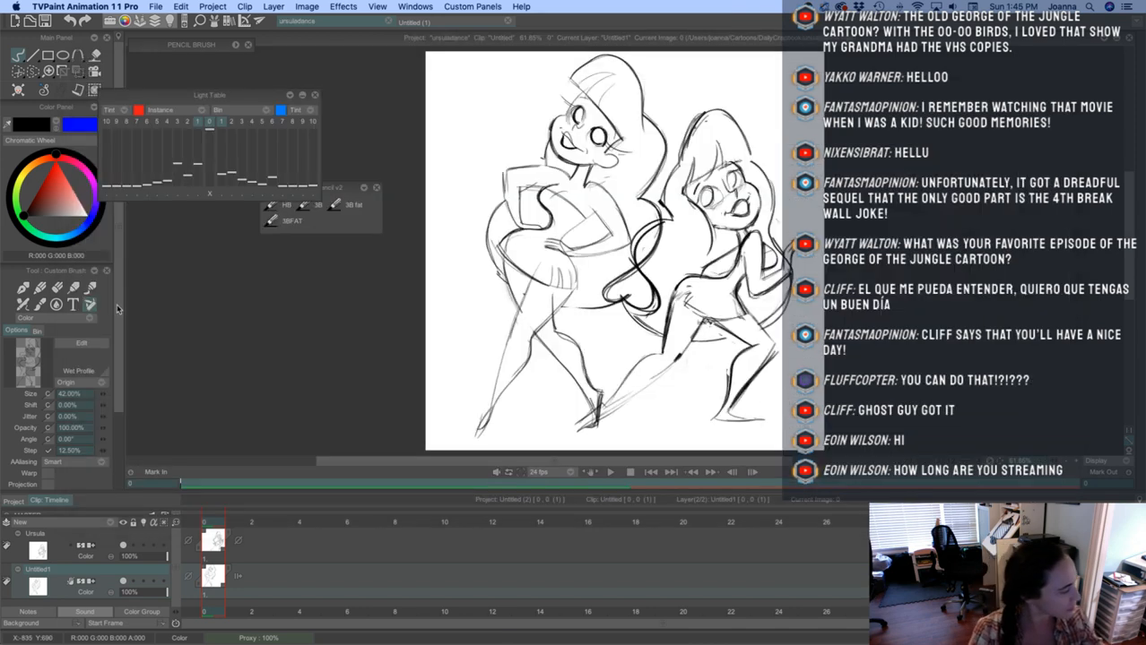
Move the Light Table clear of the color wheel and expand the collapsed Pencil Brush set
scroll(103, 450, down, 3)
scroll(87, 168, up, 3)
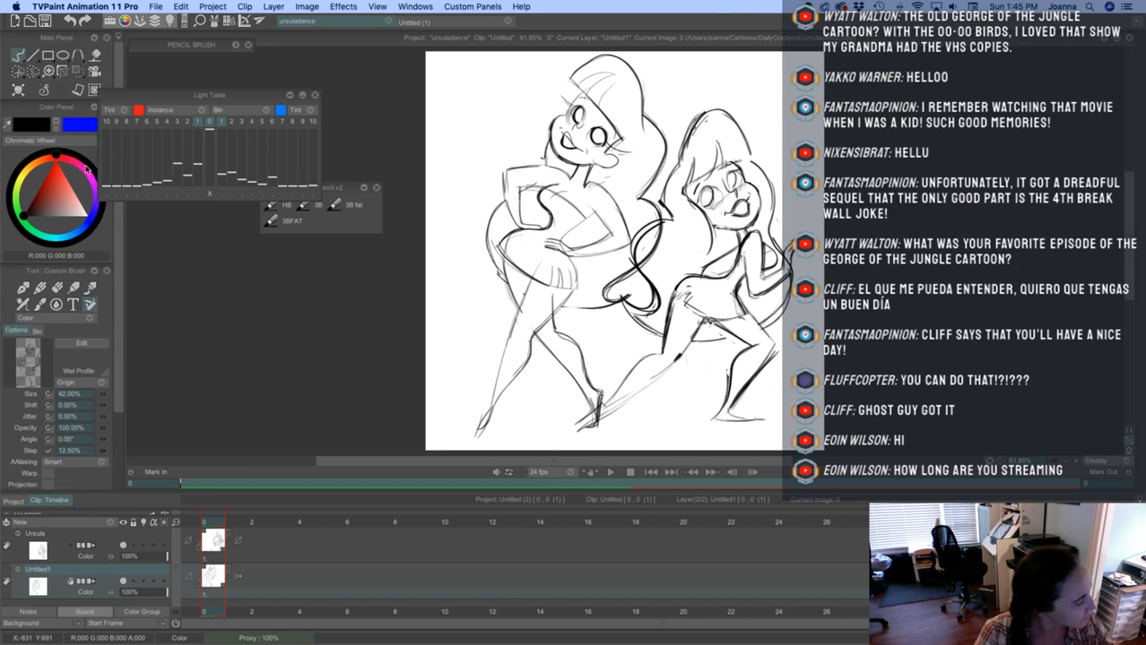
drag(149, 97, 232, 61)
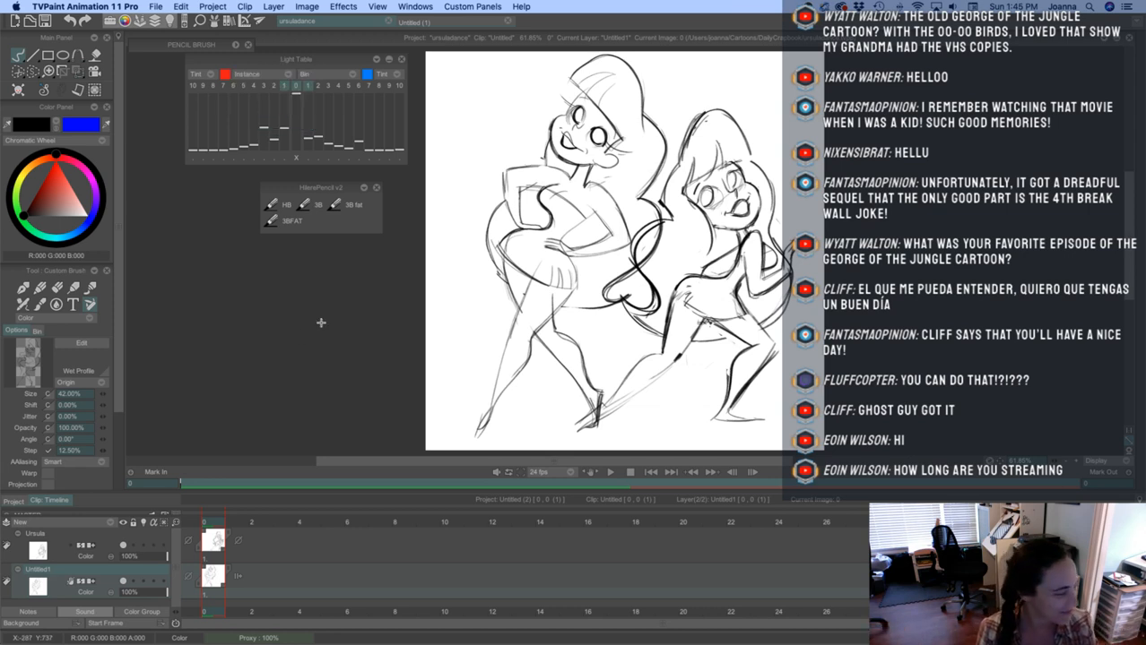
click(473, 7)
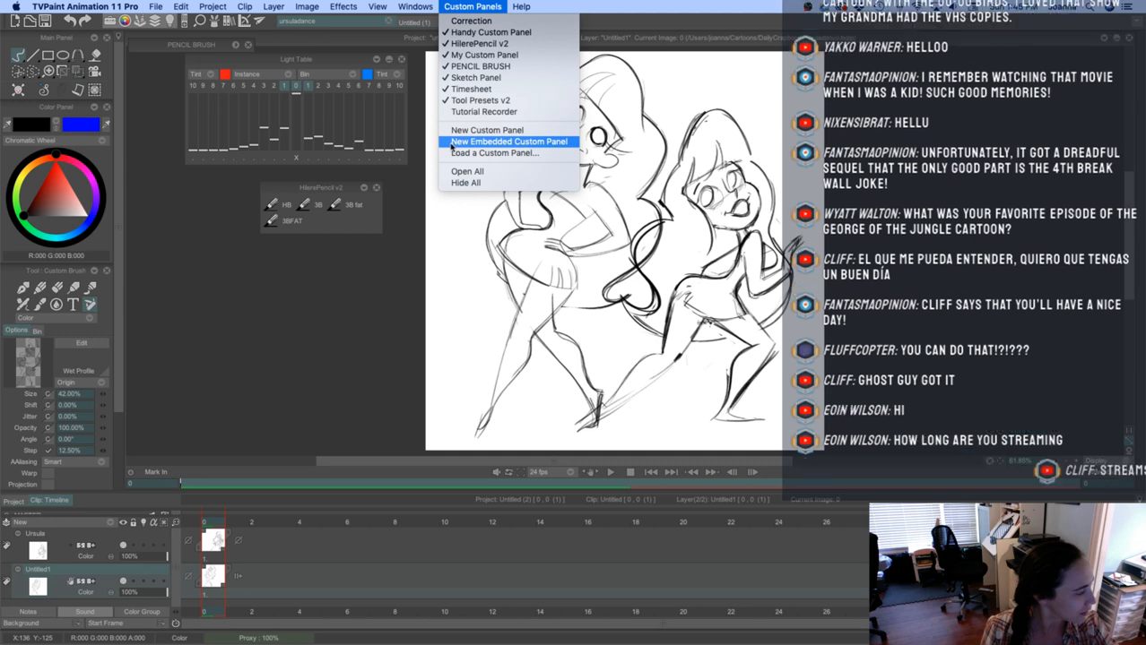
click(117, 185)
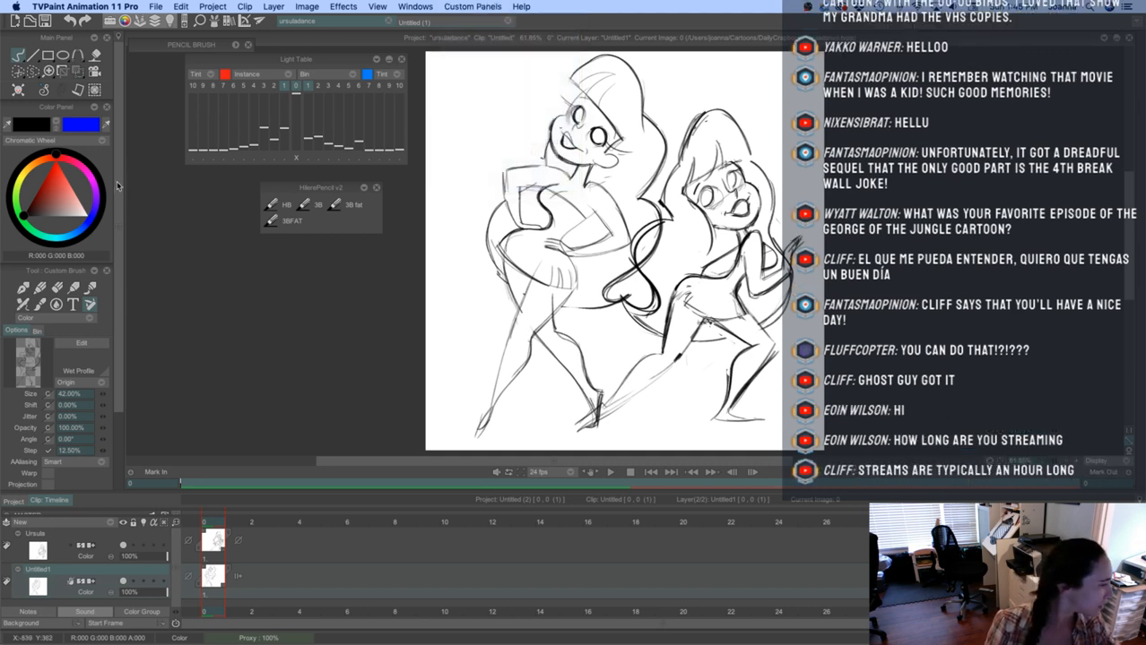
click(235, 45)
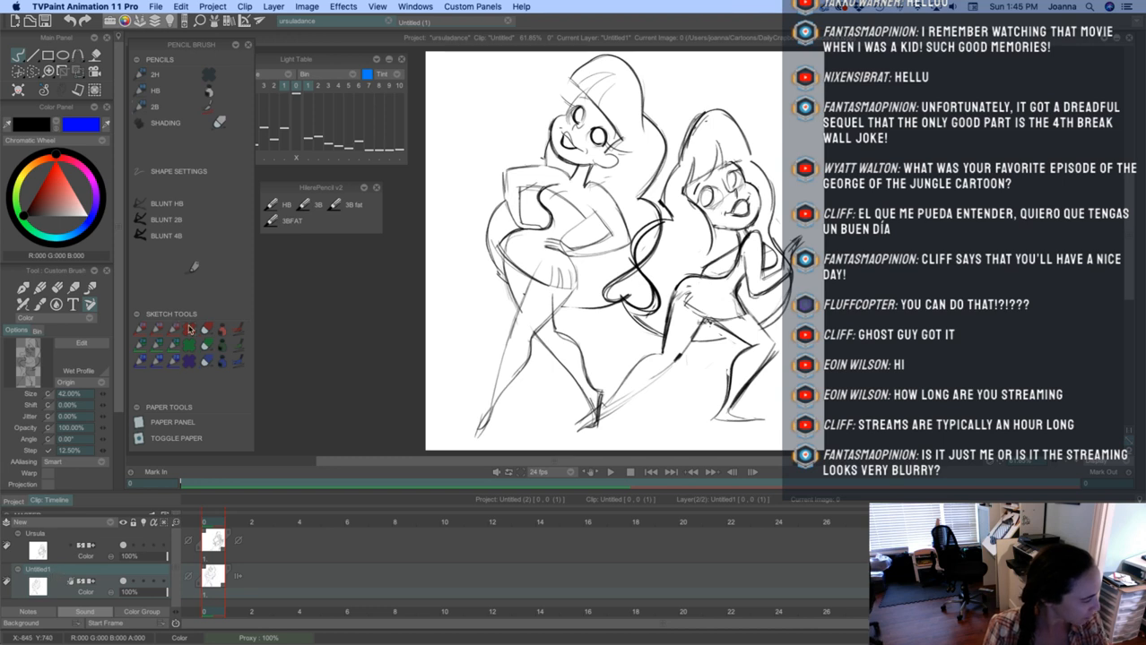
Recolor the line work red on both the standing figure's layer and the Ursula layer
click(225, 333)
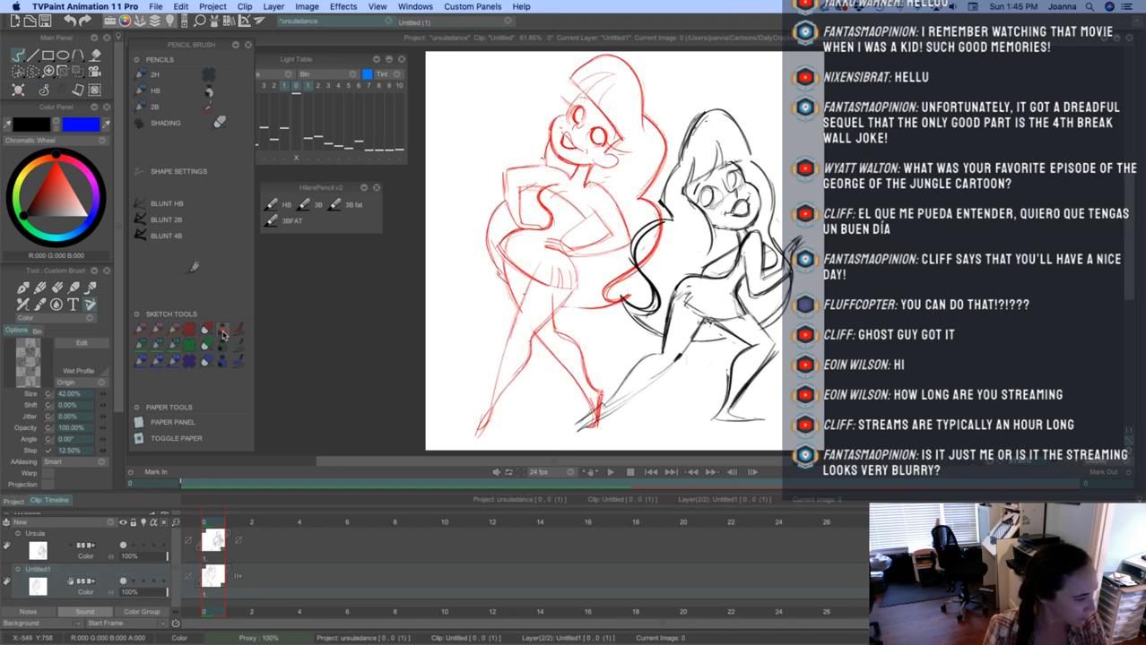
click(95, 536)
click(223, 333)
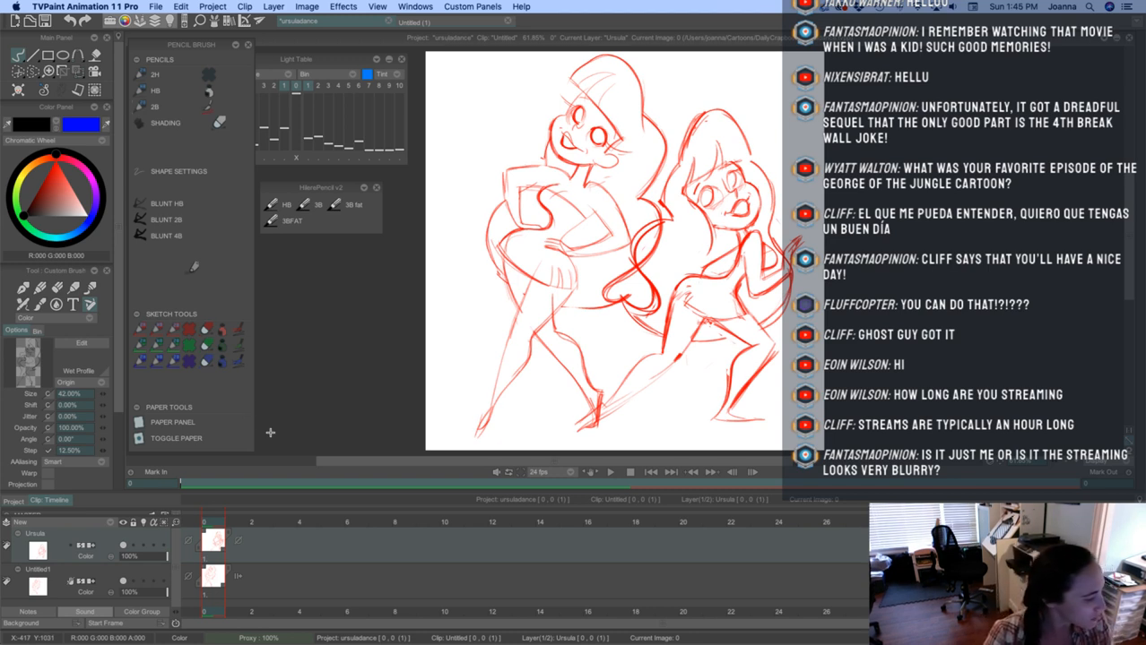
Choose the 2B pencil, draw test strokes beside the standing figure, and undo them
click(40, 288)
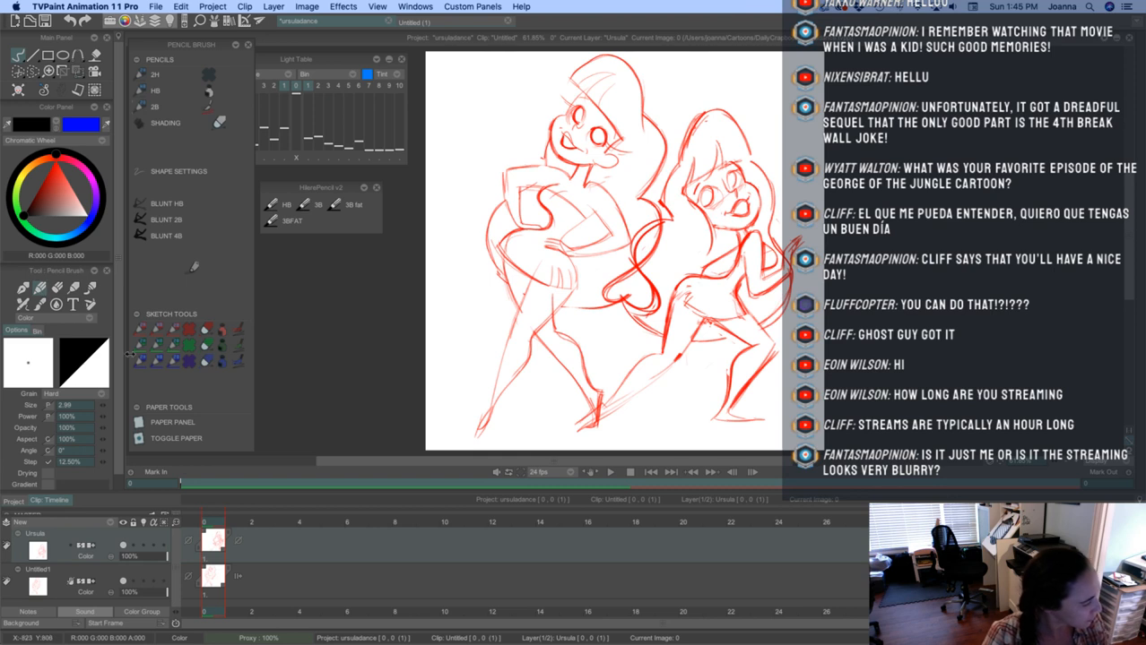
click(142, 107)
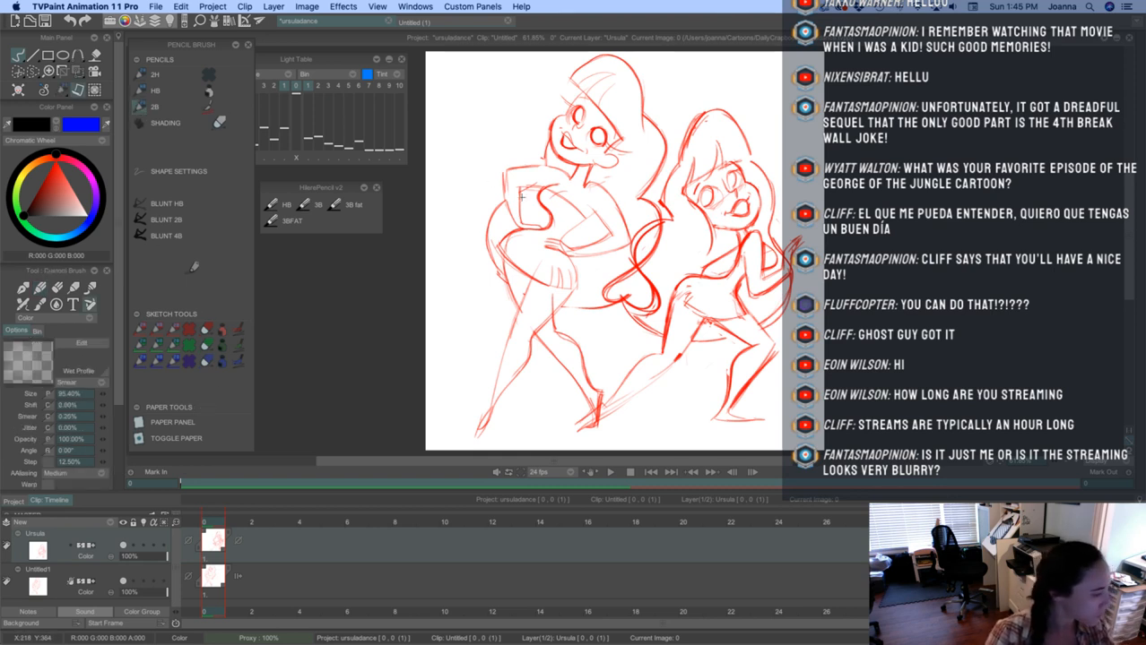
drag(527, 127, 508, 166)
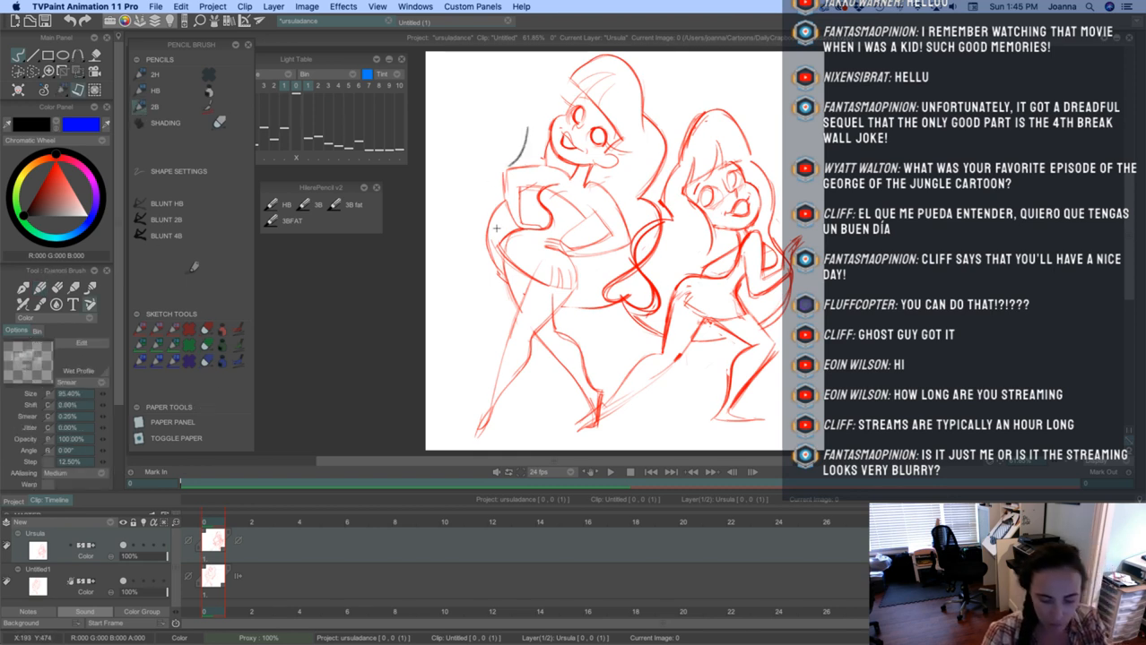
key(ctrl+z)
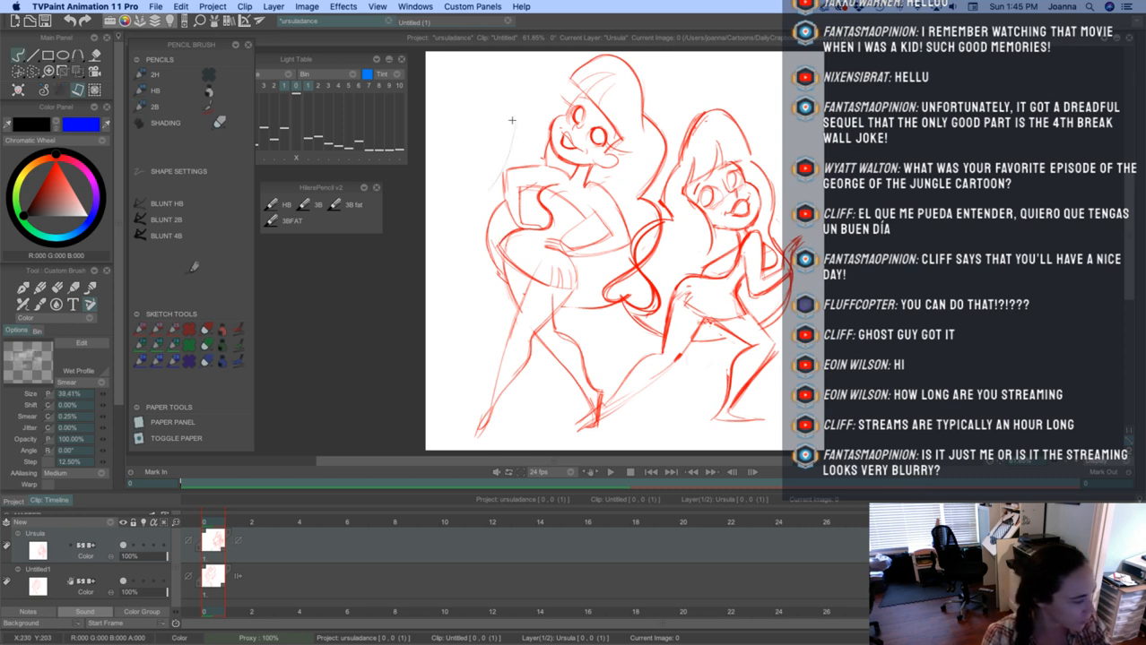
drag(512, 122, 466, 199)
key(ctrl+z)
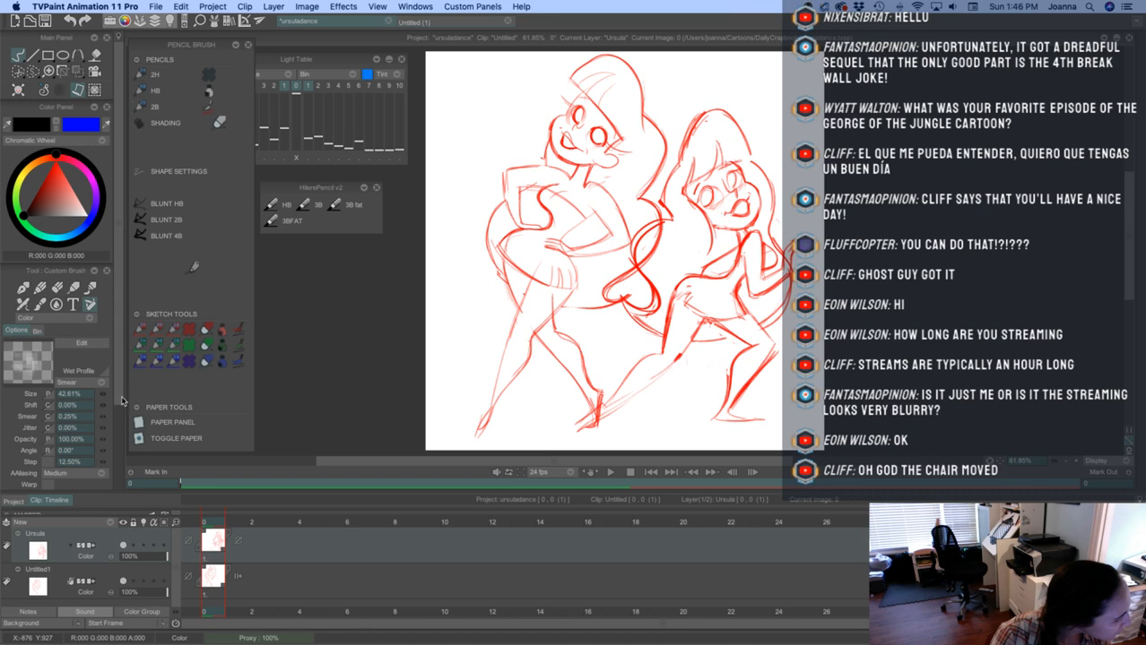
Set the 2B pencil's brush mode to Origin Stamp, then draw a test stroke left of the standing figure and remove it
click(67, 383)
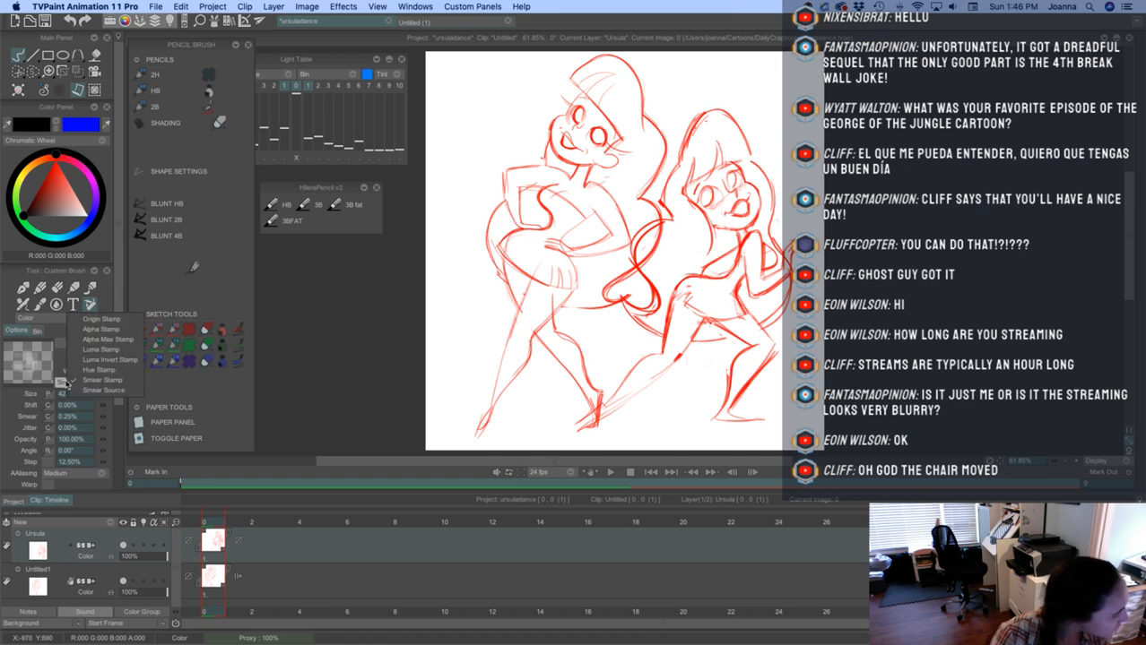
click(90, 320)
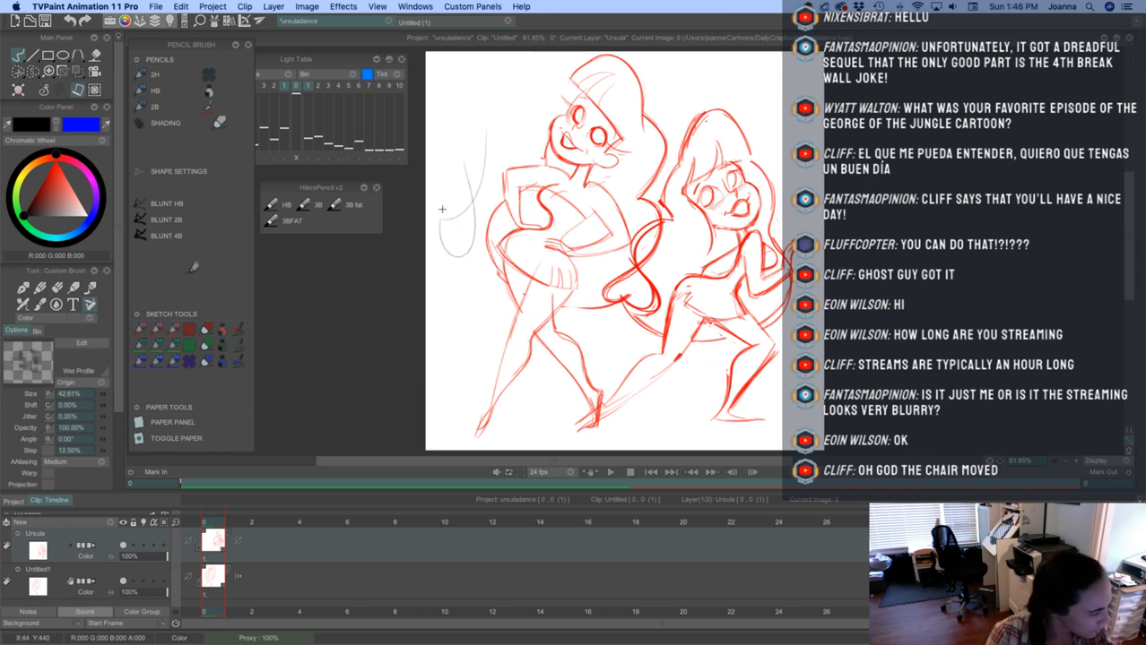
click(520, 470)
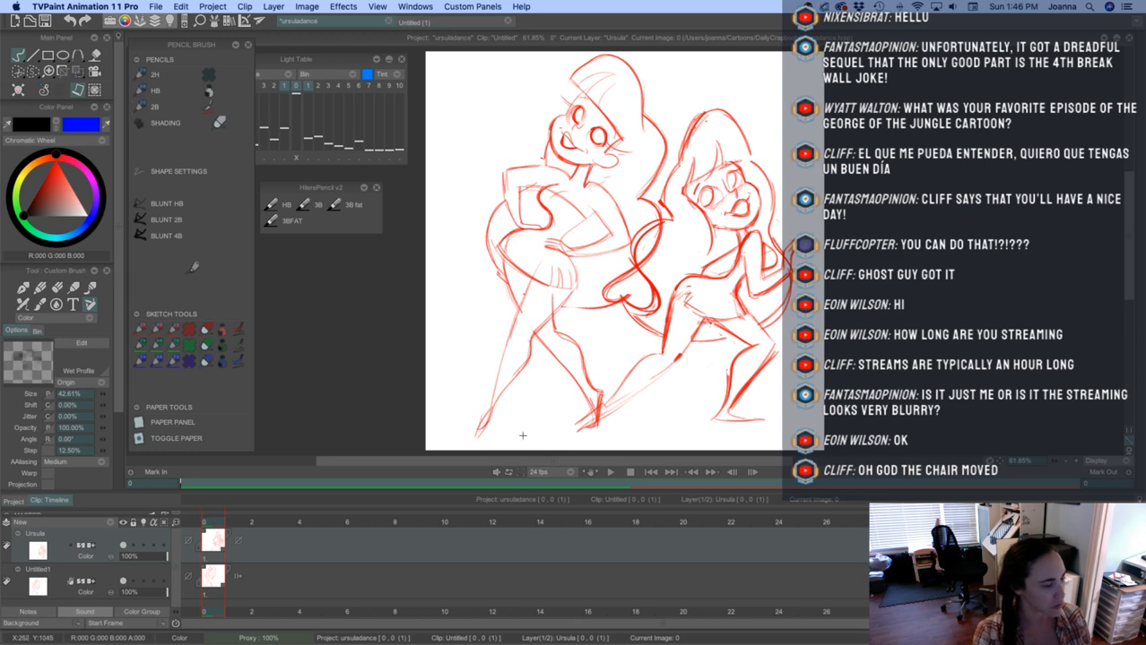
Reduce the timeline's height for more canvas room, select the Untitled1 layer, and hide the Ursula layer
click(602, 310)
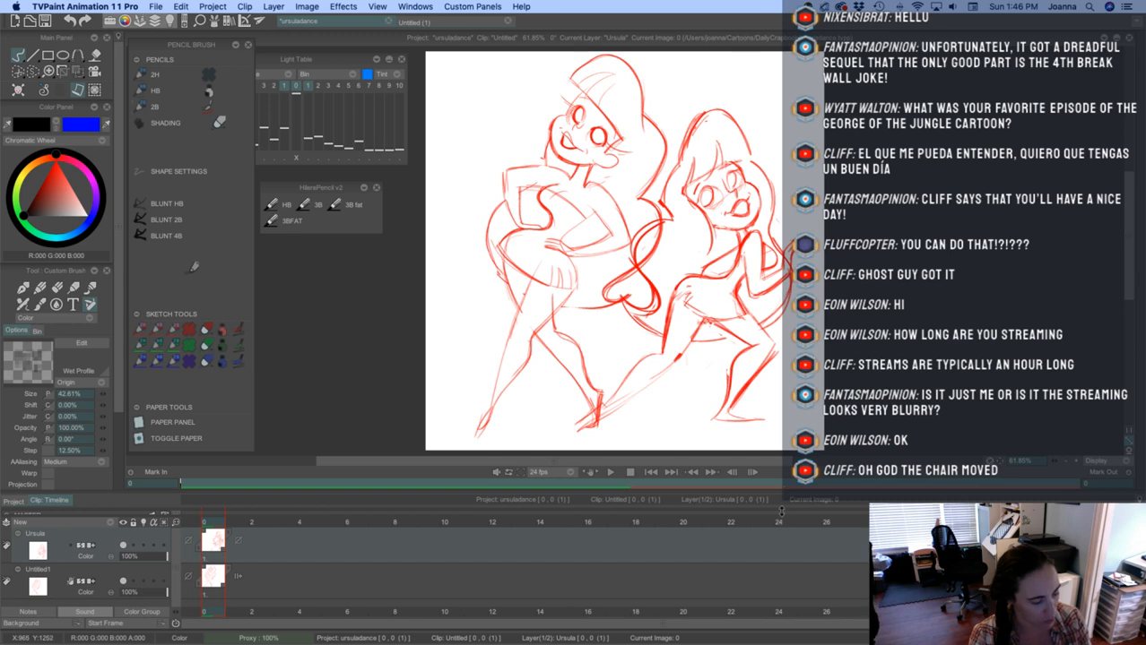
drag(779, 491, 779, 539)
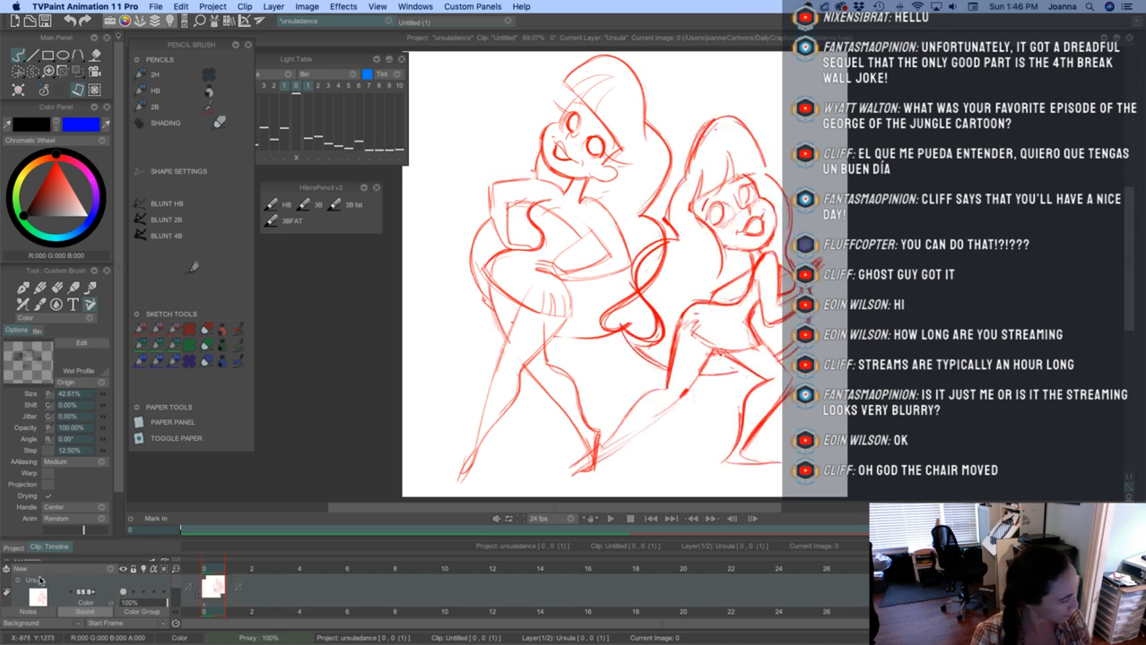
click(18, 581)
click(45, 598)
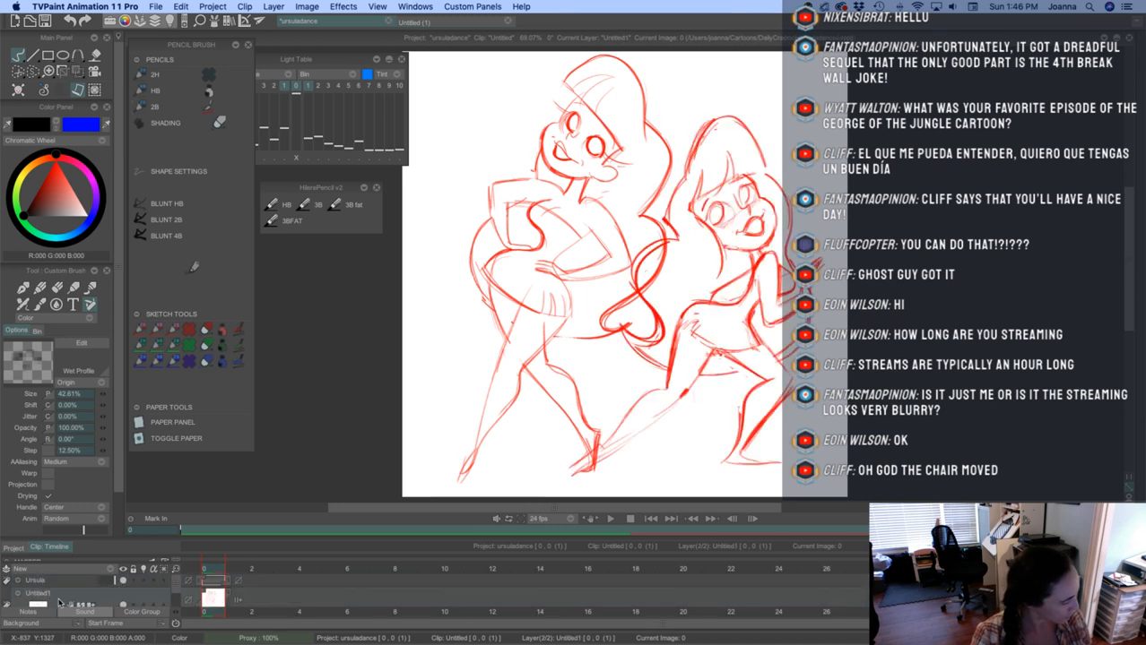
click(124, 581)
Scale the standing figure down slightly and shift it lower on the page, then briefly show the Ursula layer to compare placement
drag(480, 359, 543, 414)
drag(526, 314, 501, 244)
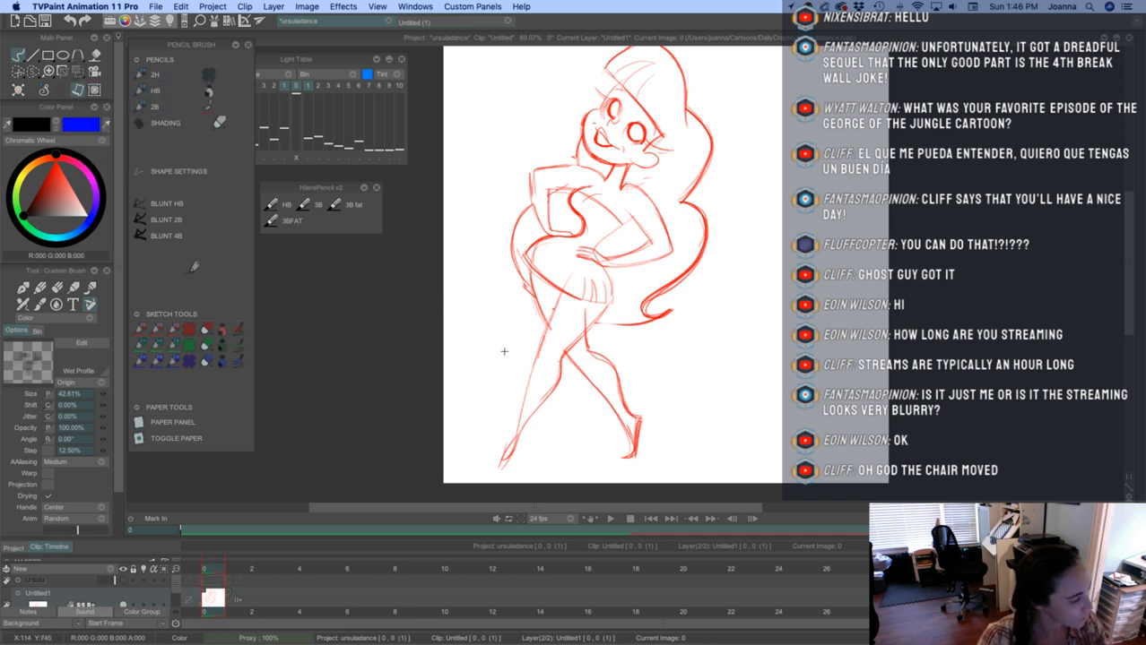
scroll(563, 354, down, 1)
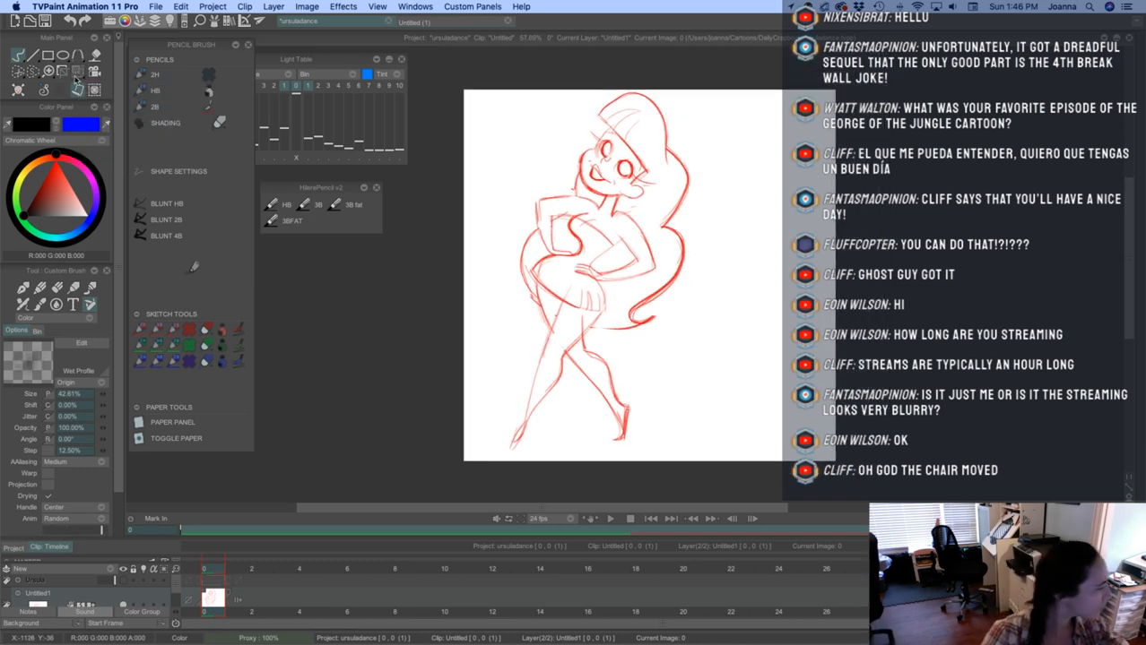
click(77, 74)
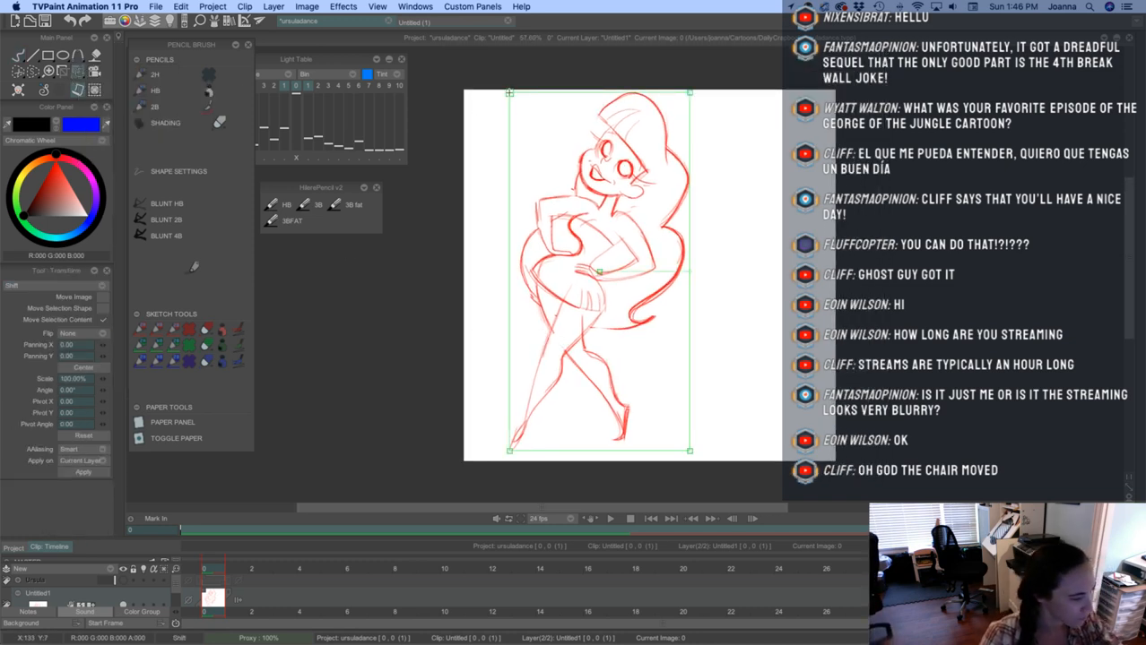
drag(509, 93, 512, 97)
drag(598, 157, 593, 165)
key(Return)
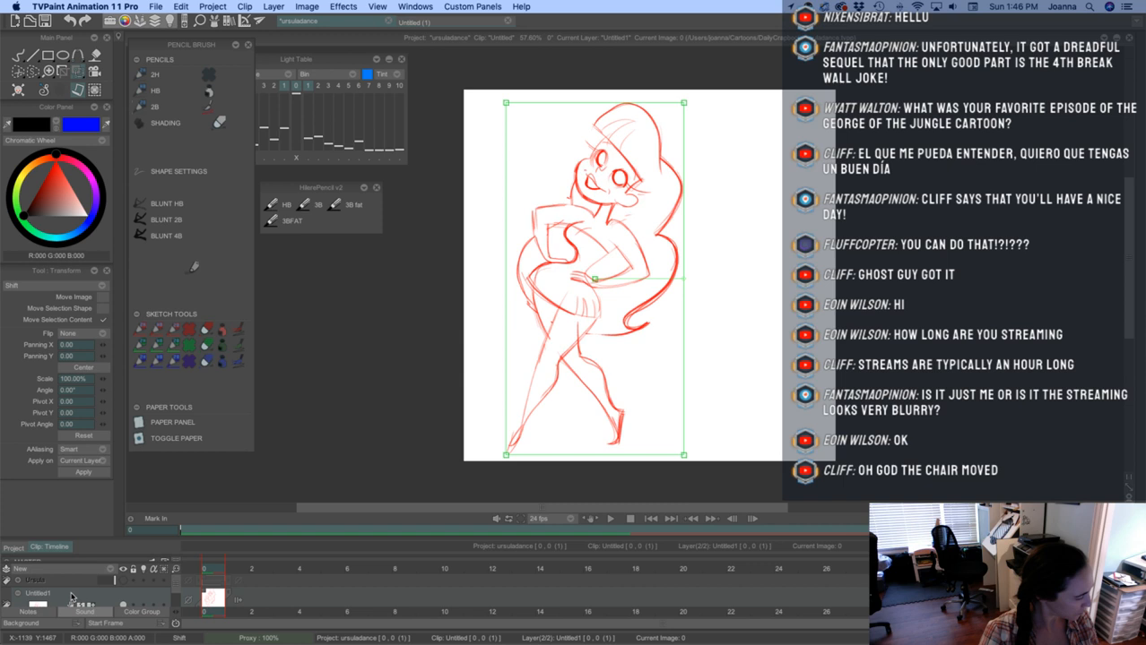
click(123, 581)
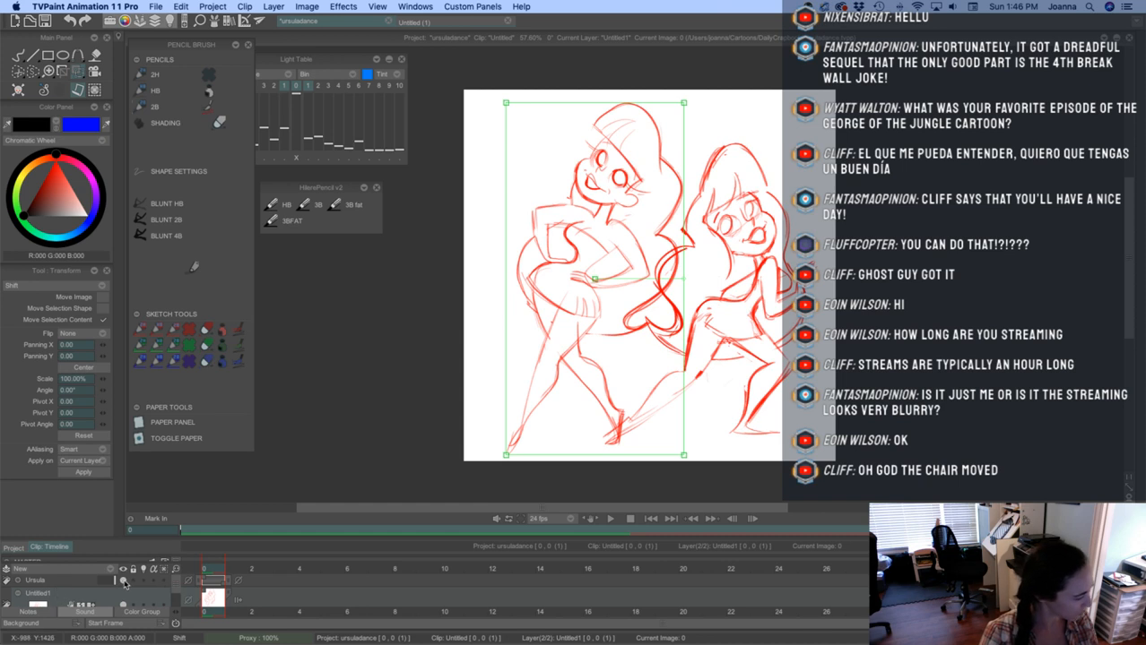
click(123, 581)
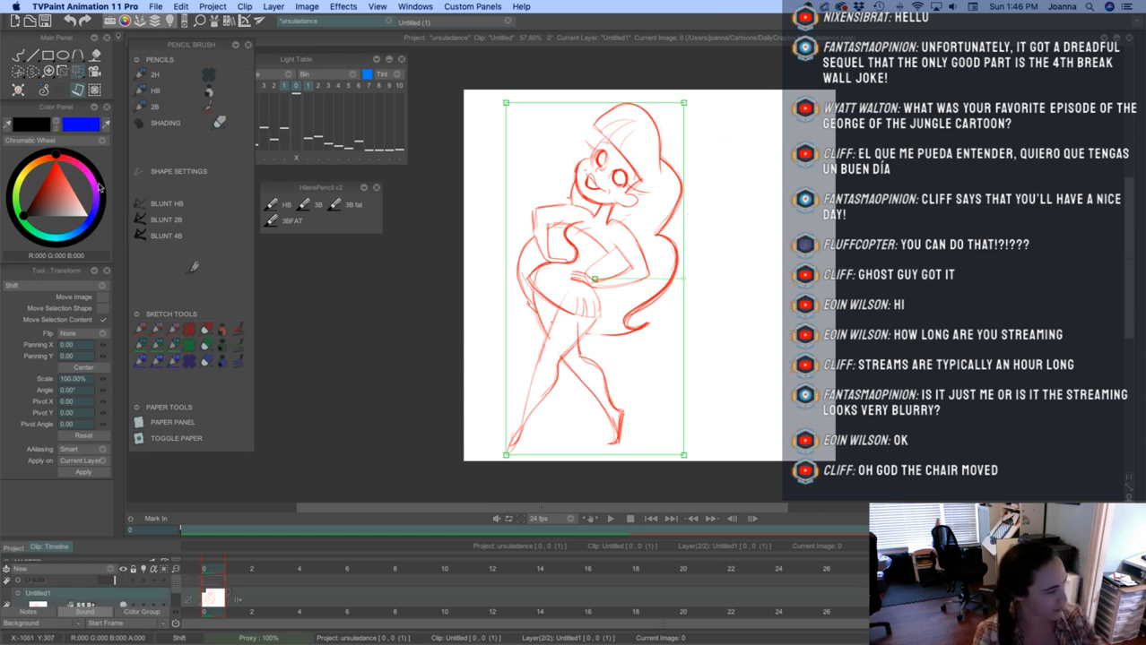
Choose the 2B pencil and draw short black eyebrow strokes above both eyes of the standing figure
click(140, 107)
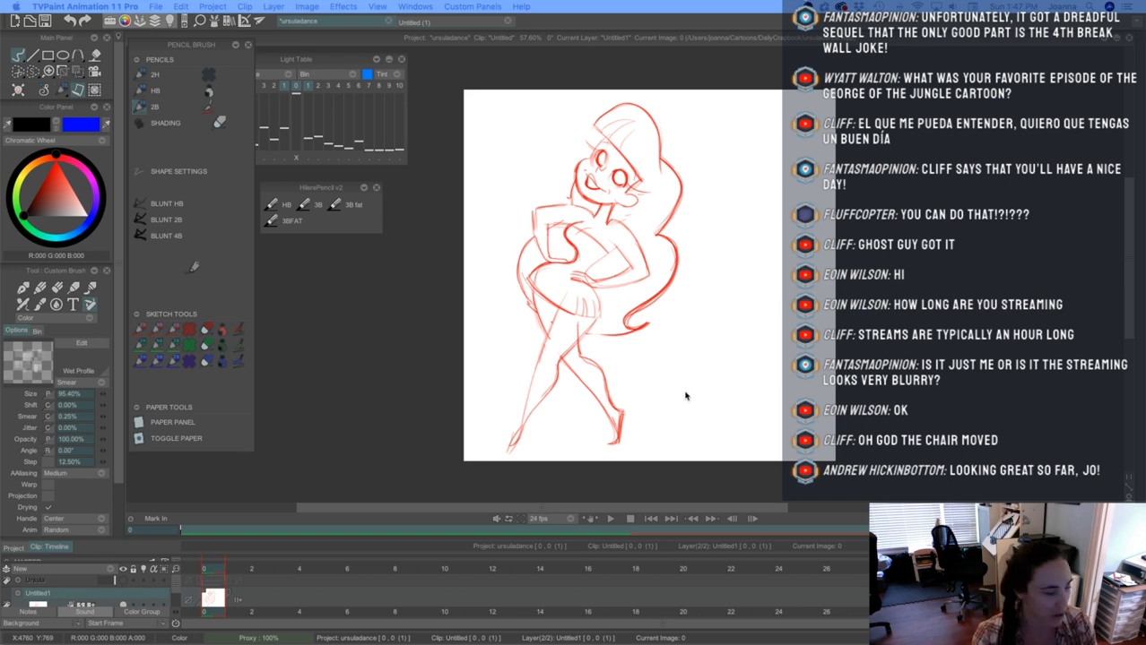
click(617, 376)
key(Return)
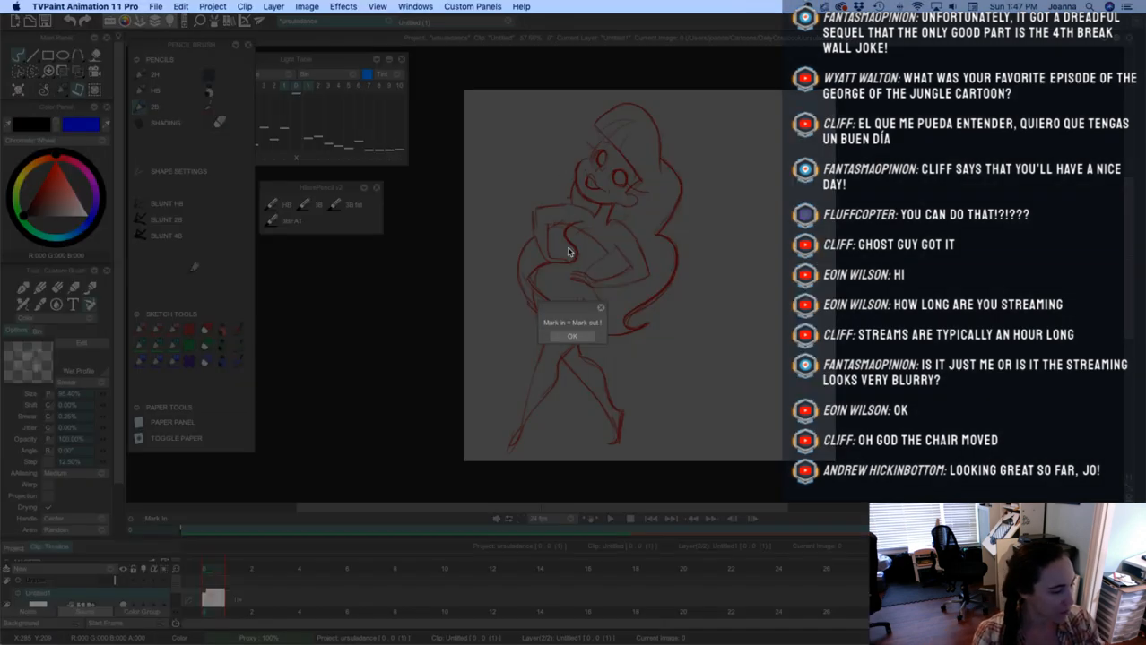
click(601, 308)
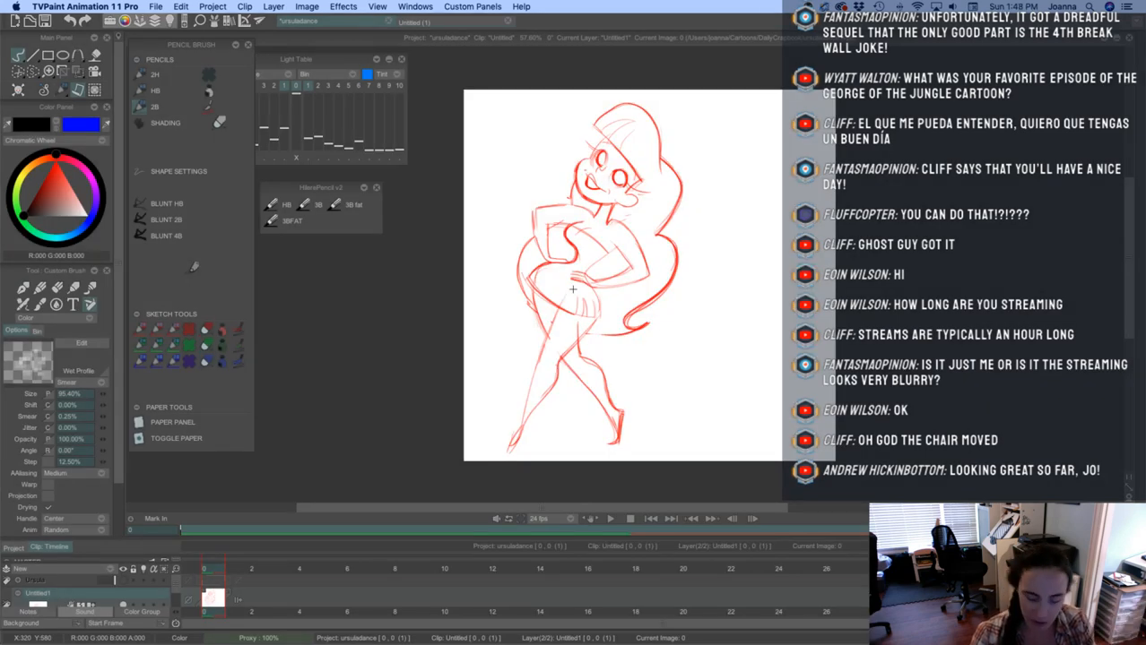
scroll(557, 276, up, 3)
mouse_move(623, 128)
mouse_down()
mouse_move(656, 293)
mouse_move(721, 290)
mouse_up()
scroll(655, 292, up, 2)
mouse_move(678, 216)
mouse_down()
mouse_move(659, 214)
mouse_move(676, 216)
mouse_up()
key(space)
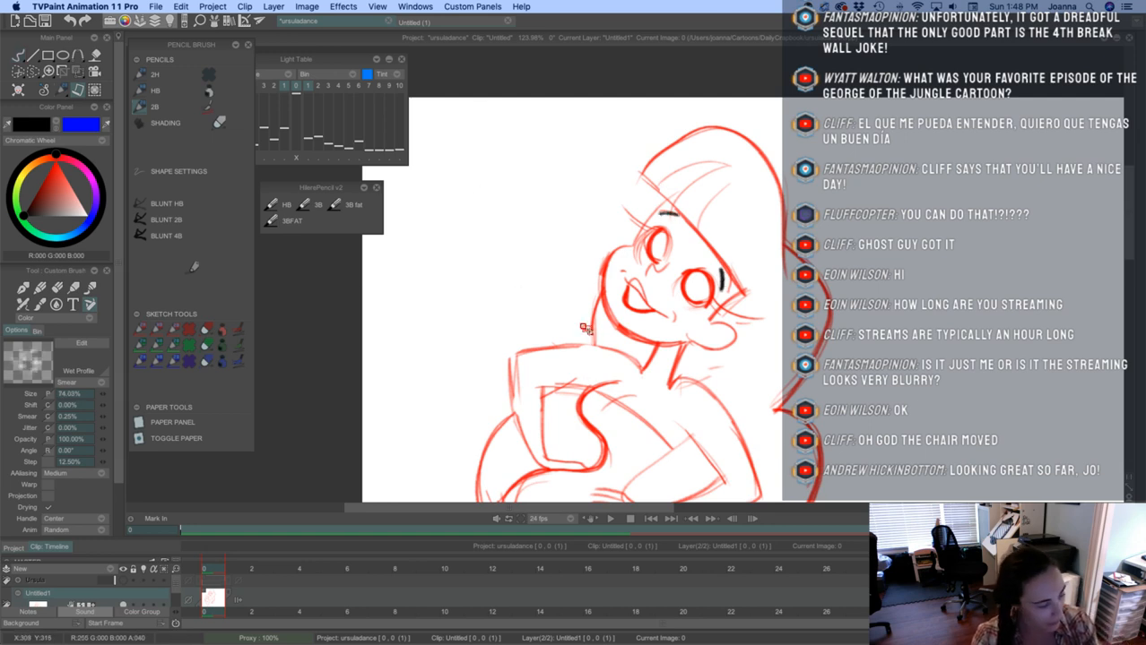
Set the pencil size to 89.54% and draw the standing figure's nose and lips in black over the red sketch
drag(585, 330, 583, 330)
drag(670, 264, 647, 272)
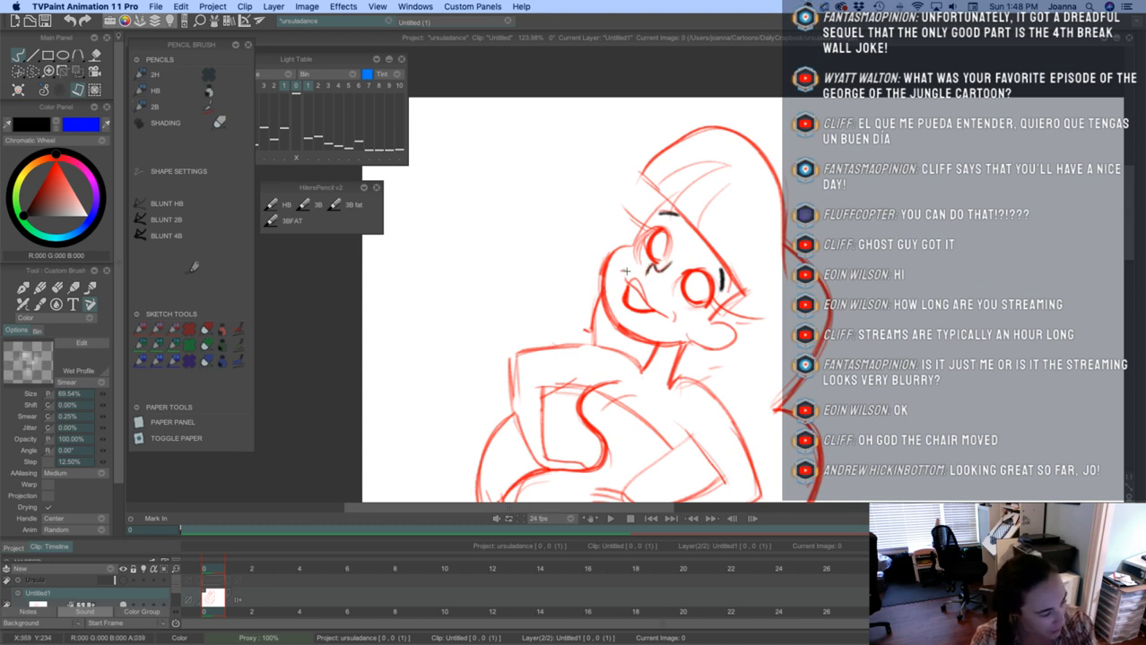
drag(622, 276, 661, 313)
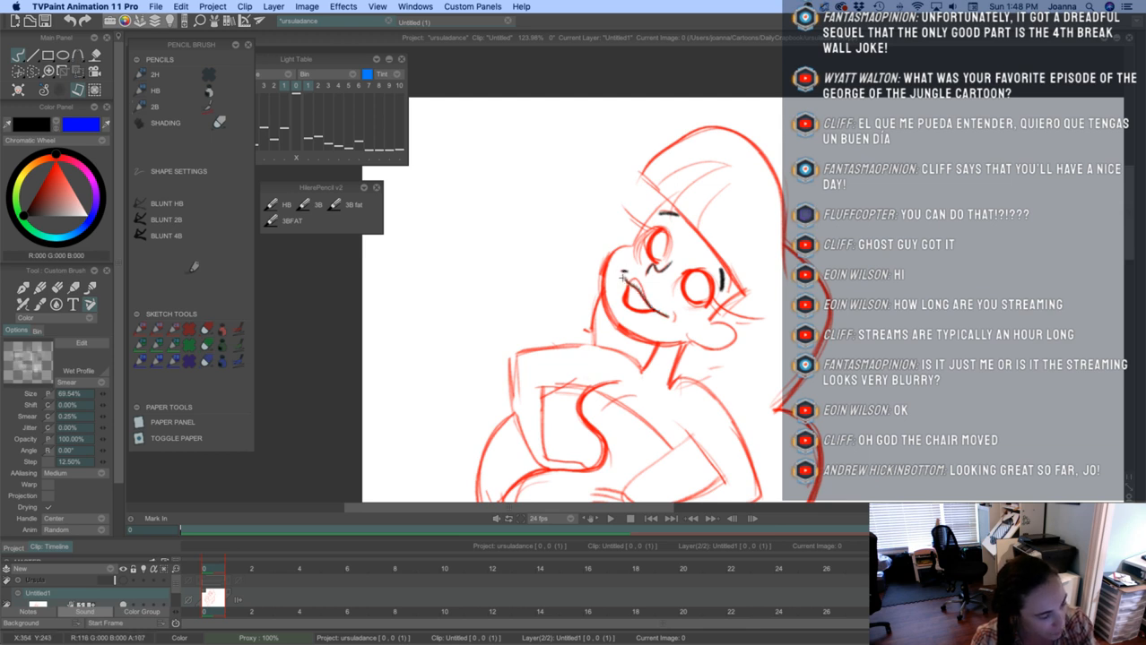
drag(625, 279, 663, 313)
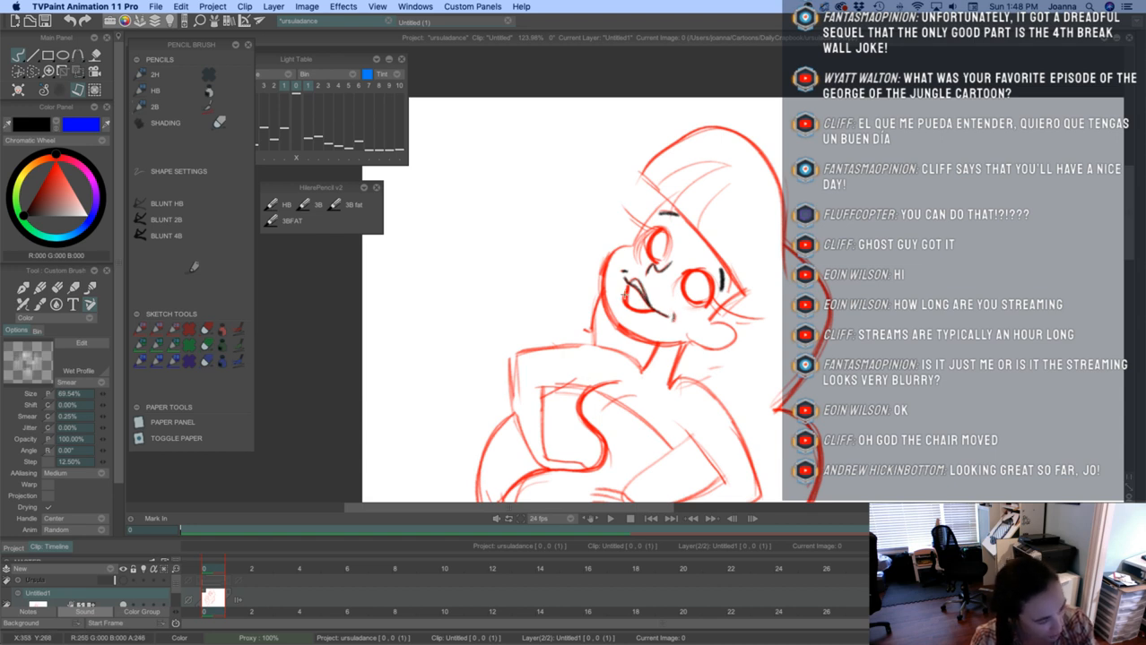
mouse_move(627, 302)
mouse_down()
mouse_move(652, 311)
mouse_move(629, 282)
mouse_up()
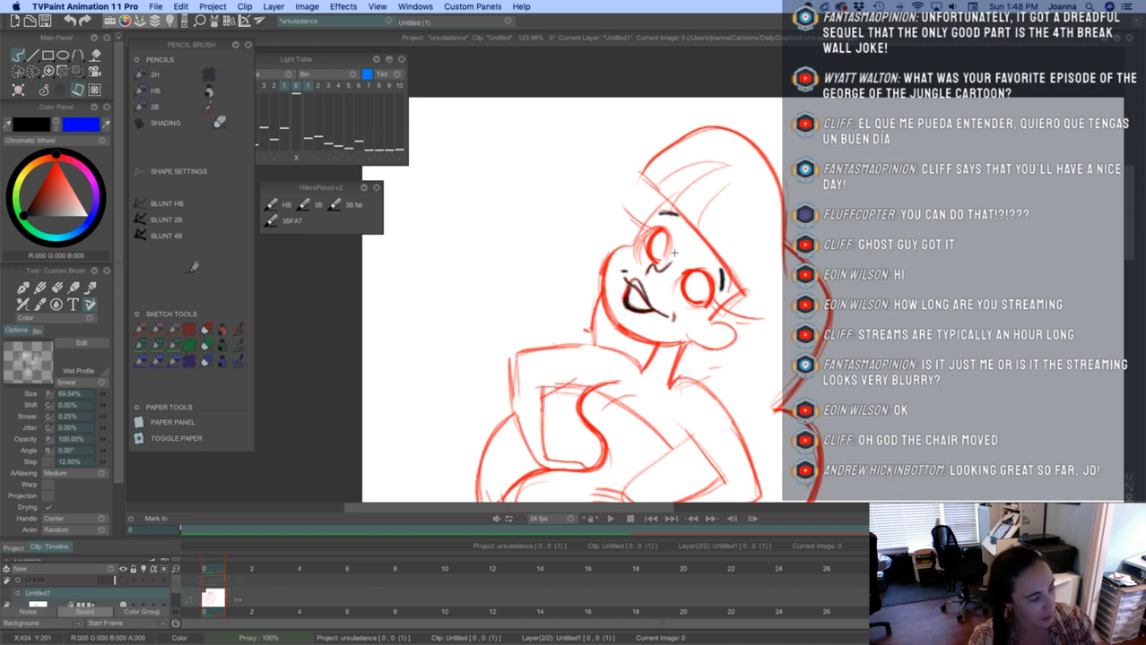
Draw the standing figure's eye outlines and irises in black, plus the eyelid line curving around the eye nearest the cheek
mouse_move(668, 253)
mouse_down()
mouse_move(656, 227)
mouse_move(637, 256)
mouse_move(654, 227)
mouse_move(662, 265)
mouse_move(644, 234)
mouse_move(661, 263)
mouse_move(669, 243)
mouse_up()
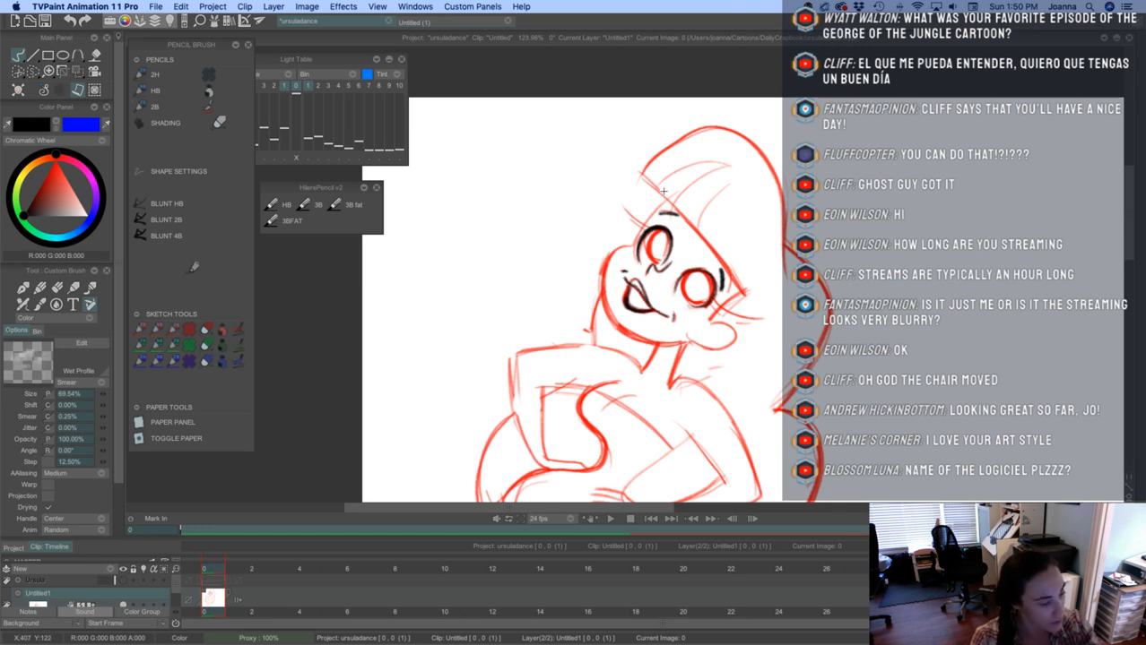
drag(668, 200, 637, 237)
drag(659, 205, 635, 240)
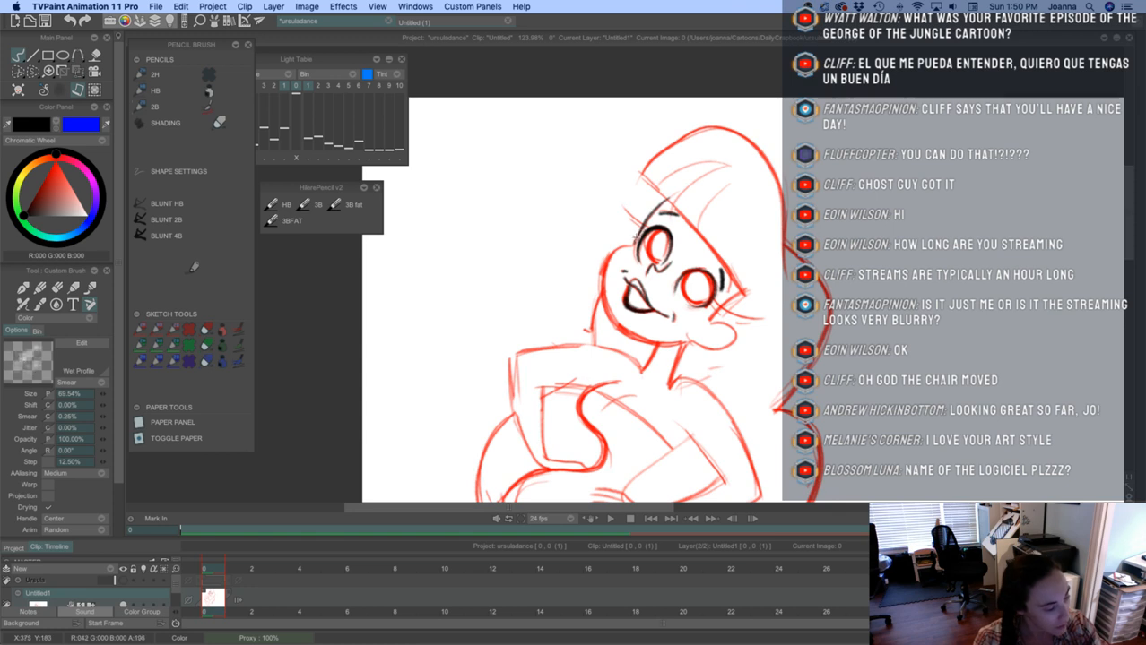
mouse_move(710, 275)
mouse_down()
mouse_move(682, 284)
mouse_move(692, 305)
mouse_move(703, 272)
mouse_move(690, 300)
mouse_move(695, 277)
mouse_move(686, 288)
mouse_up()
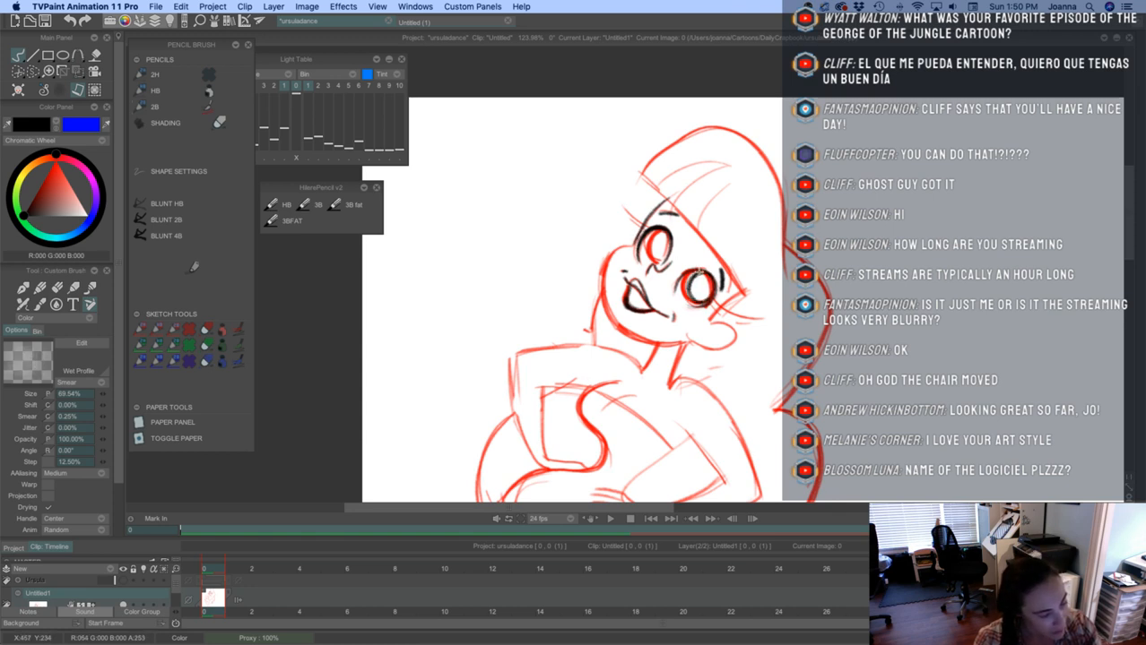
mouse_move(663, 234)
mouse_down()
mouse_move(651, 237)
mouse_move(658, 262)
mouse_move(662, 233)
mouse_move(664, 262)
mouse_up()
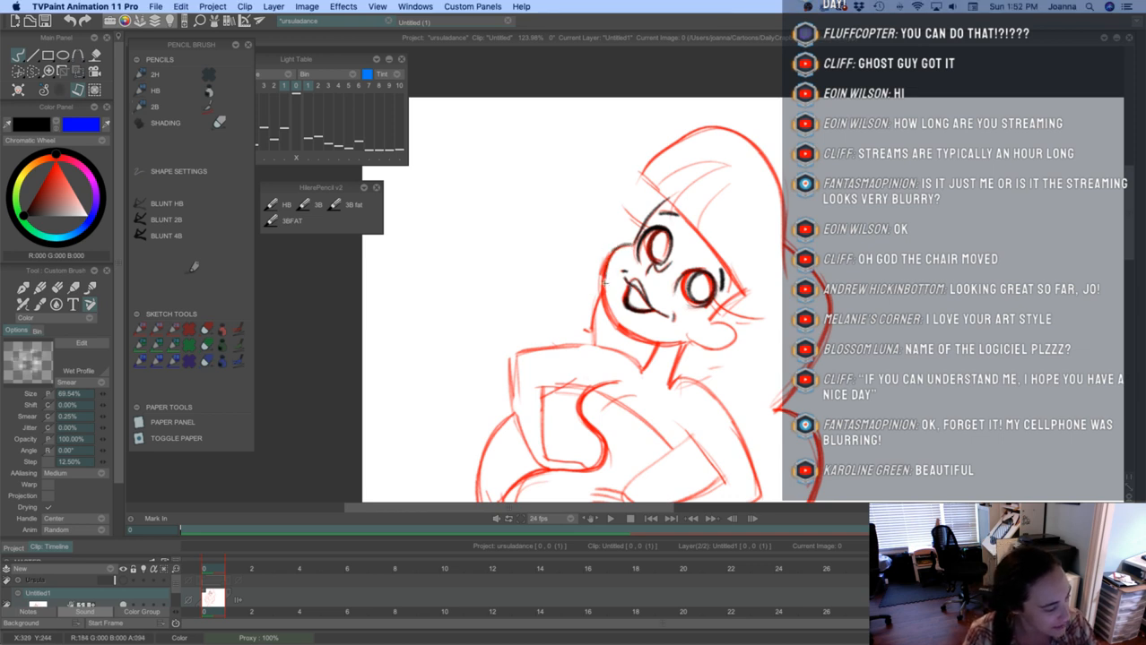
Trace the standing figure's jaw, ear, bangs and outer hair outline in black pencil
mouse_move(606, 277)
mouse_down()
mouse_move(623, 328)
mouse_move(695, 339)
mouse_up()
mouse_move(744, 292)
mouse_down()
mouse_move(713, 314)
mouse_move(714, 301)
mouse_move(706, 346)
mouse_move(737, 334)
mouse_up()
mouse_move(728, 165)
mouse_down()
mouse_move(665, 192)
mouse_move(731, 165)
mouse_move(682, 207)
mouse_move(706, 176)
mouse_move(719, 192)
mouse_move(697, 232)
mouse_move(710, 209)
mouse_move(642, 173)
mouse_move(699, 237)
mouse_up()
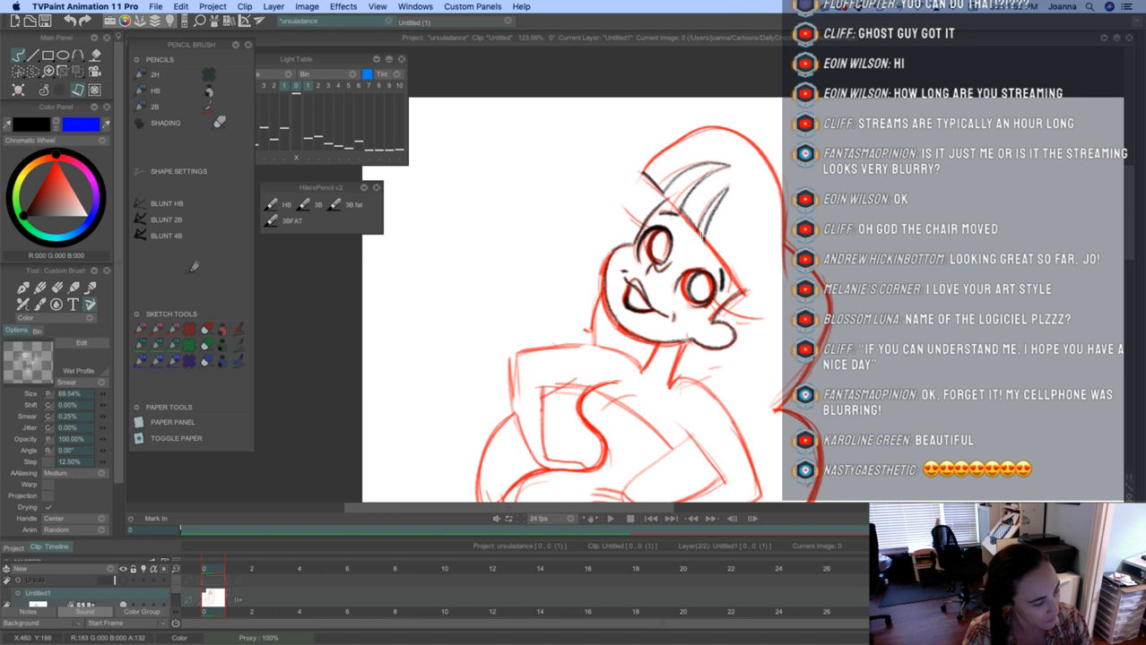
mouse_move(642, 173)
mouse_down()
mouse_move(701, 127)
mouse_move(778, 180)
mouse_move(786, 285)
mouse_move(784, 217)
mouse_up()
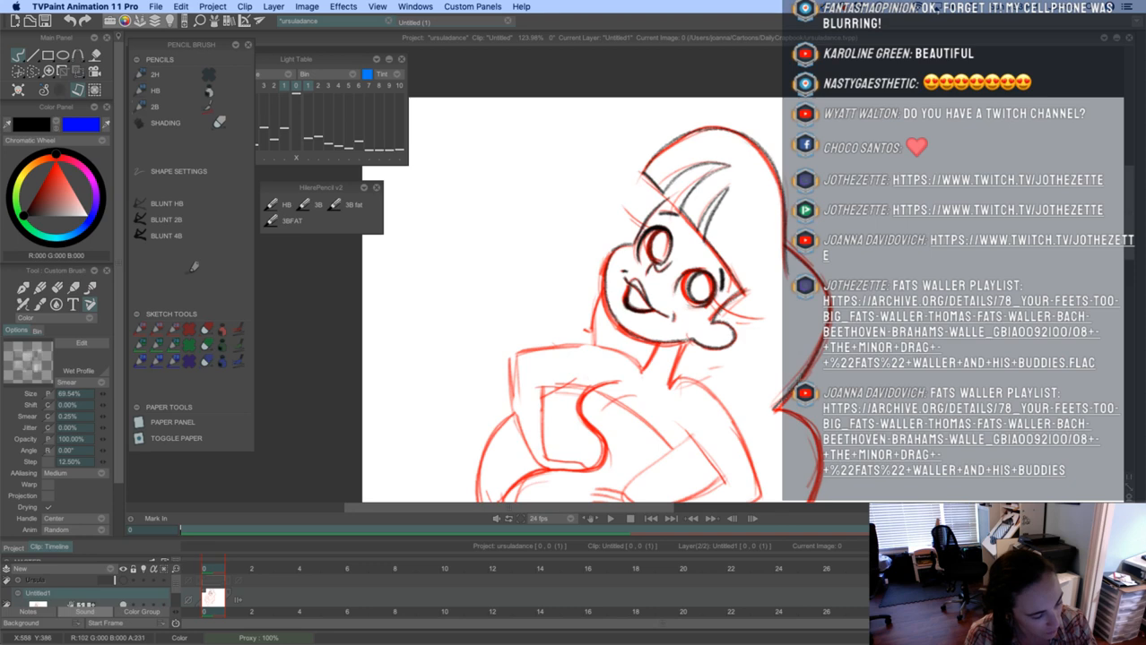
key(Return)
click(571, 337)
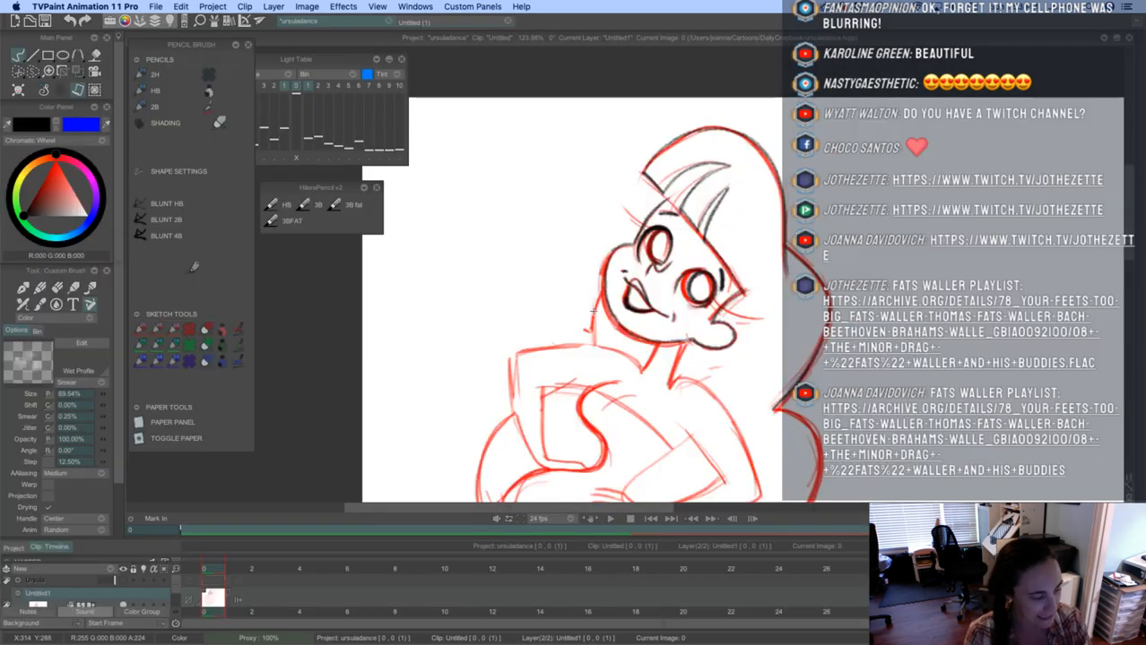
Trace the standing figure's neck and the arm crossing the waist, including the fingers resting on the hip
mouse_move(571, 337)
mouse_down()
mouse_move(601, 274)
mouse_move(696, 225)
mouse_up()
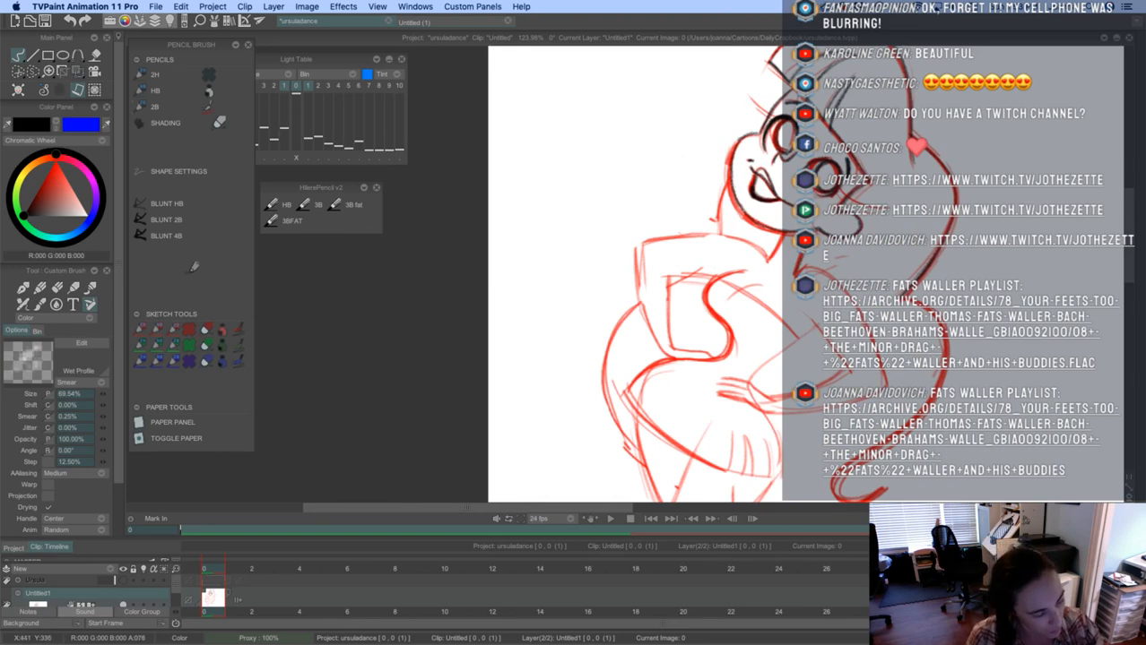
drag(778, 250, 791, 235)
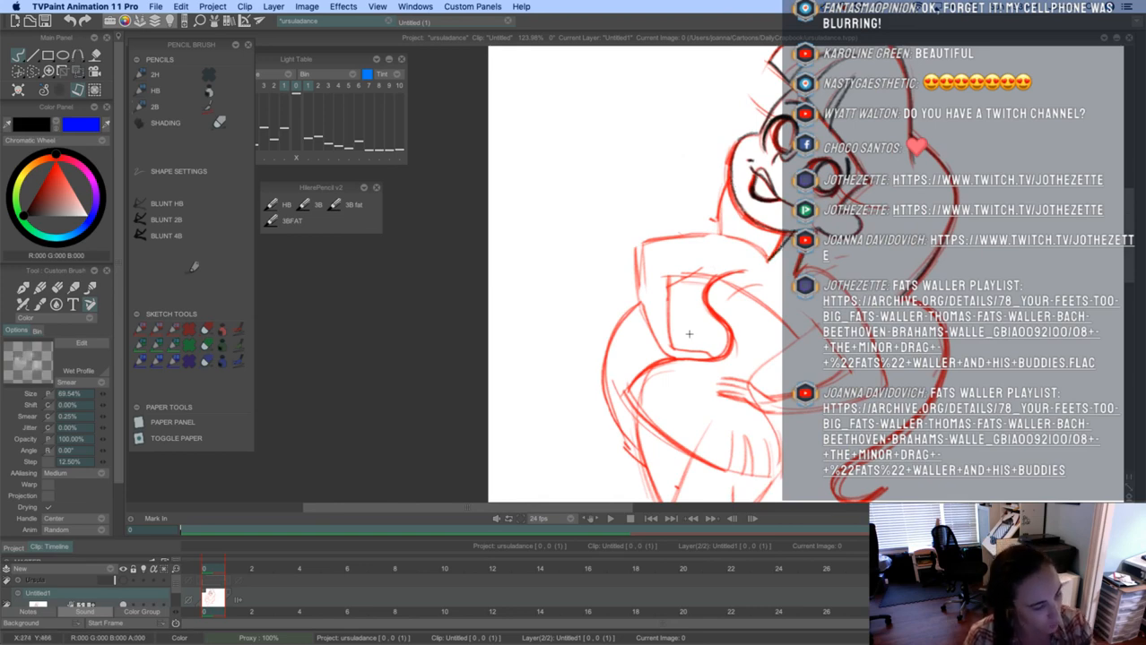
drag(689, 333, 743, 232)
drag(868, 230, 809, 269)
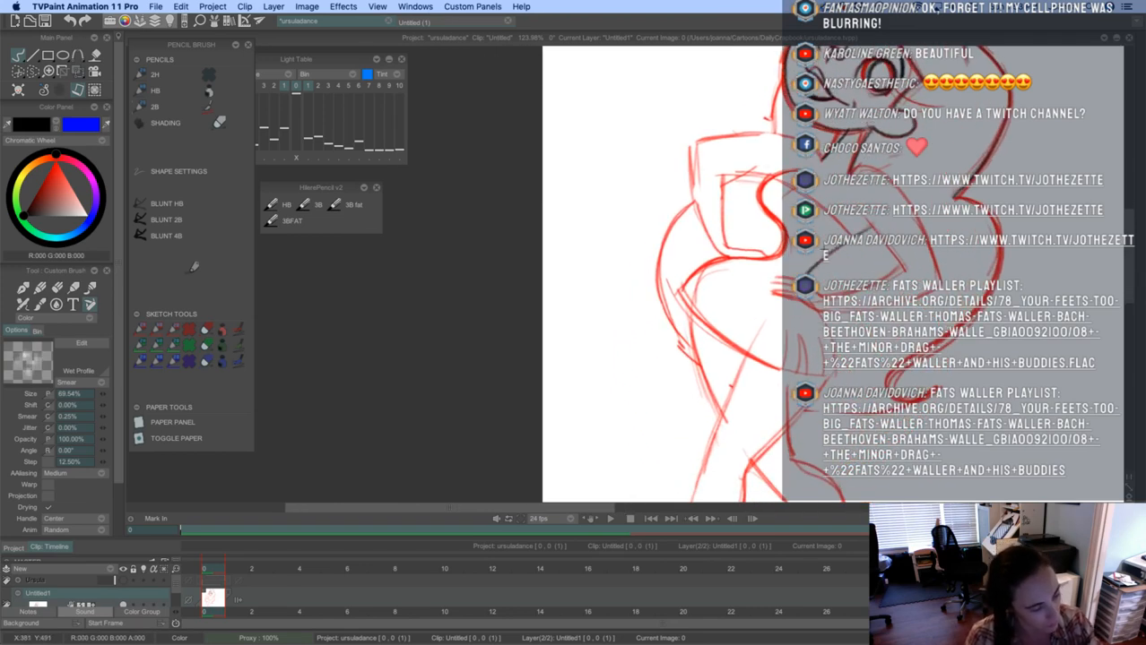
mouse_move(853, 174)
mouse_down()
mouse_move(923, 236)
mouse_move(938, 284)
mouse_up()
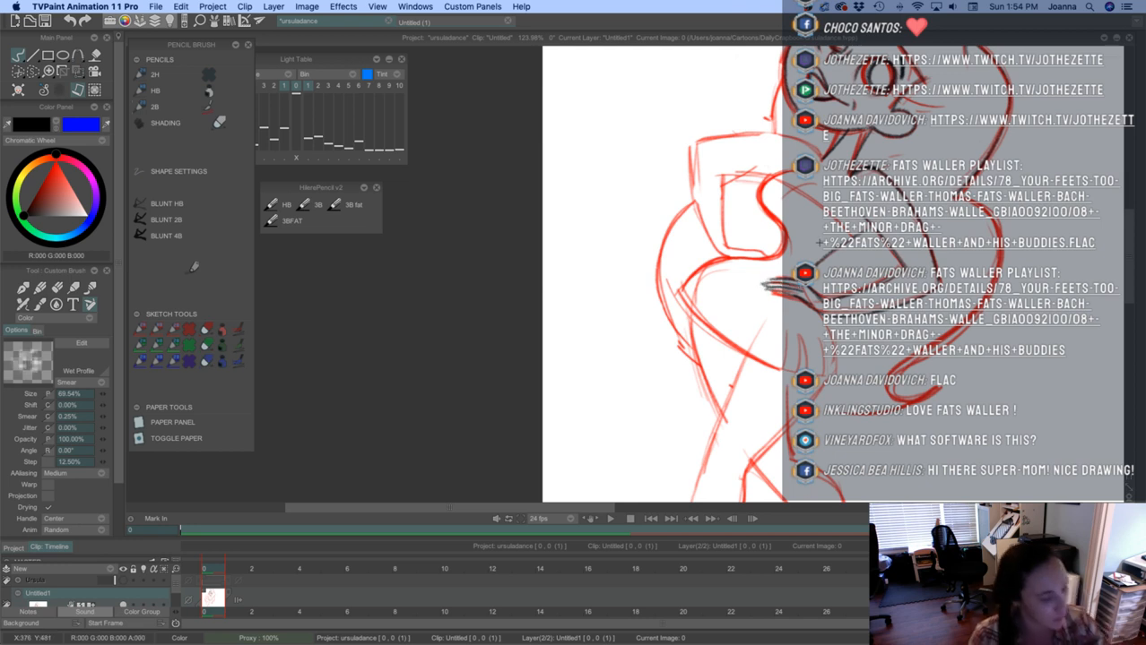
Trace the S-shaped chest curve, the waist and hip contour, and the skirt's lower edge with its pleats
mouse_move(778, 170)
mouse_down()
mouse_move(760, 204)
mouse_move(776, 258)
mouse_up()
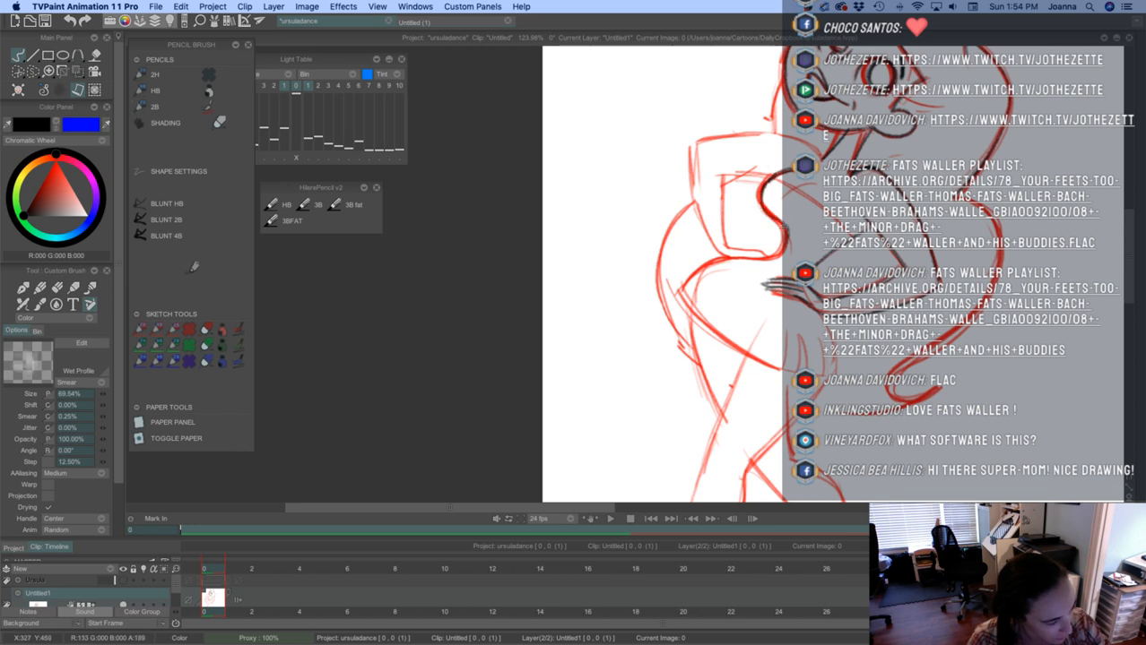
mouse_move(784, 230)
mouse_down()
mouse_move(768, 211)
mouse_move(767, 180)
mouse_move(783, 227)
mouse_move(775, 258)
mouse_move(742, 259)
mouse_move(683, 290)
mouse_move(710, 262)
mouse_up()
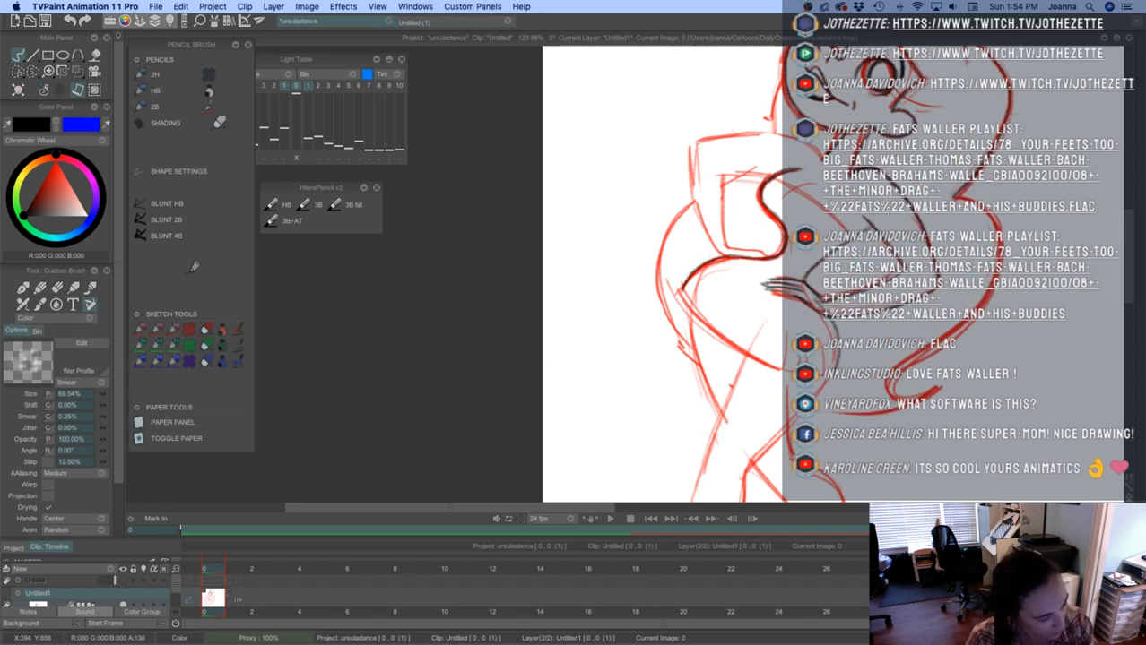
mouse_move(723, 236)
mouse_down()
mouse_move(728, 249)
mouse_move(765, 256)
mouse_up()
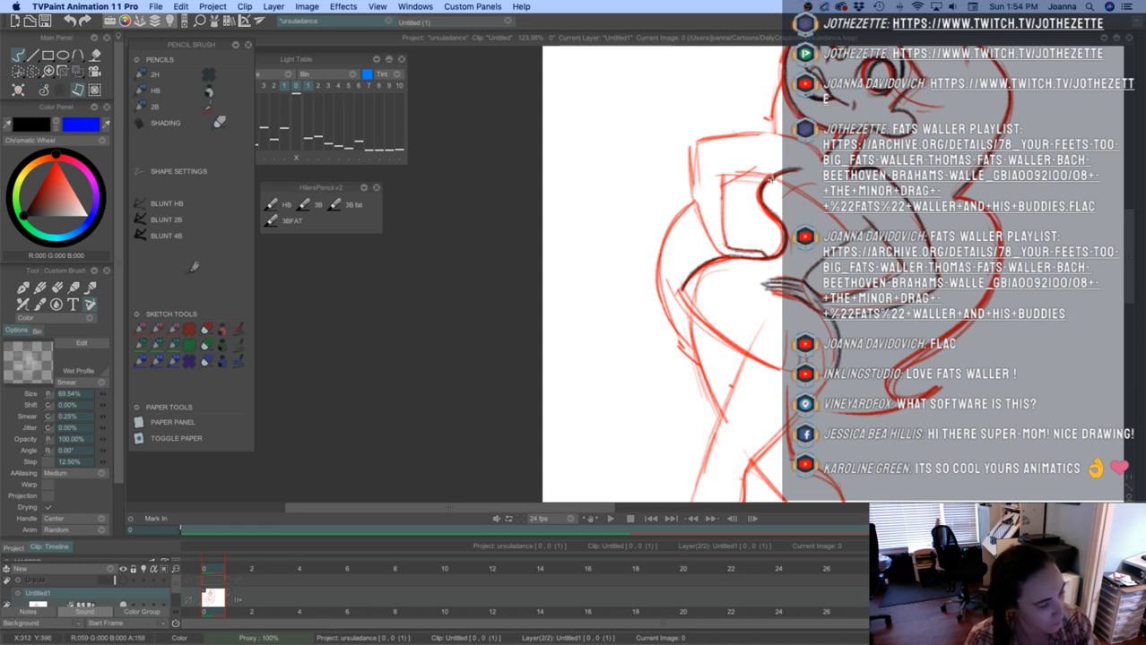
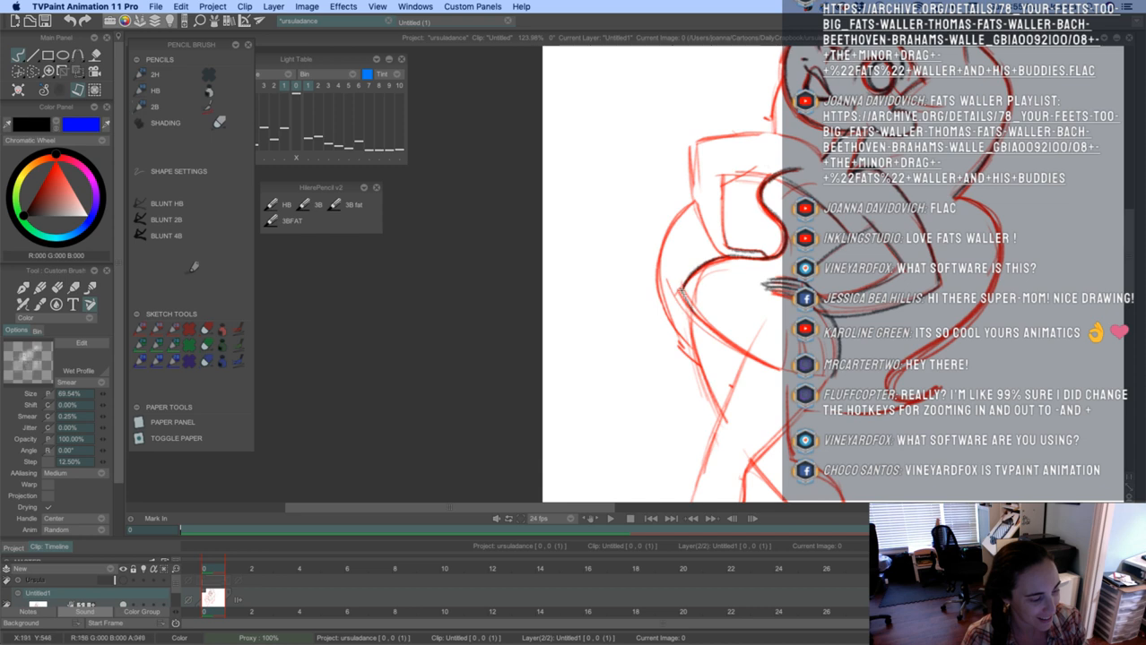
mouse_move(681, 292)
mouse_down()
mouse_move(718, 334)
mouse_move(776, 369)
mouse_move(787, 351)
mouse_move(789, 372)
mouse_up()
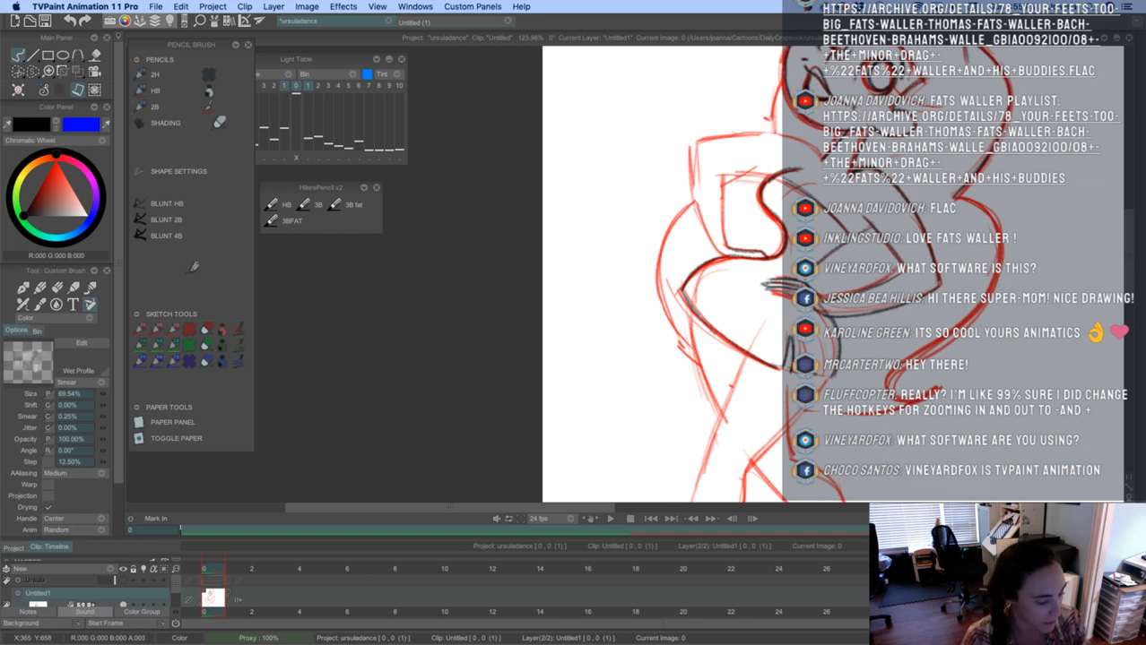
drag(817, 343, 820, 364)
mouse_move(814, 336)
mouse_down()
mouse_move(821, 377)
mouse_move(838, 375)
mouse_up()
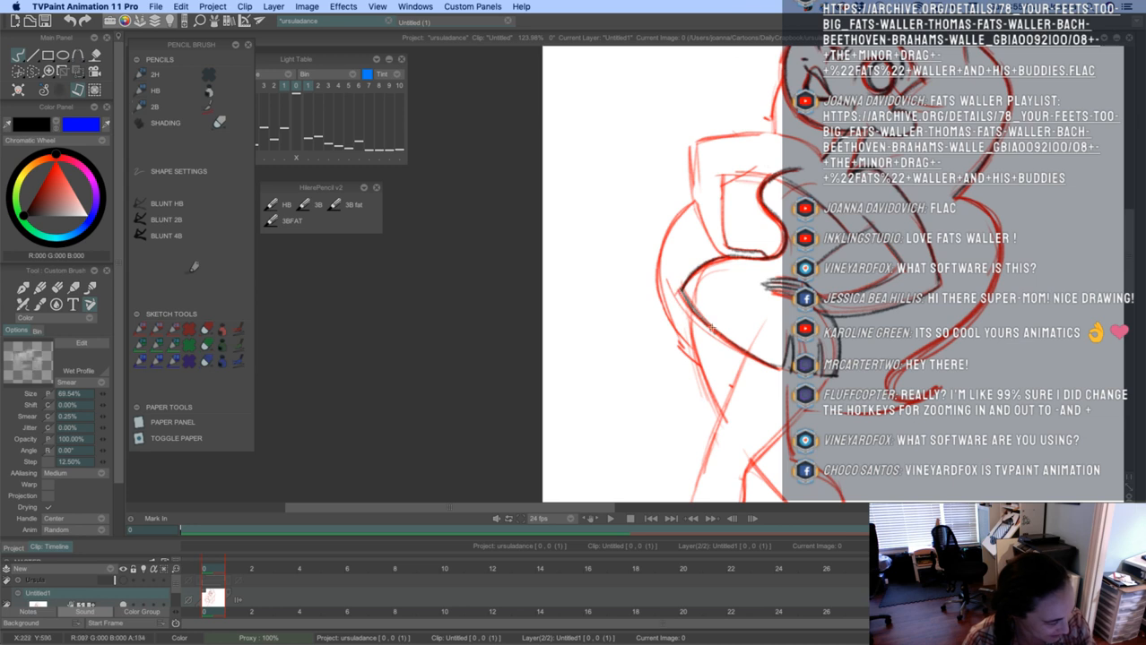
Trace the inner and outer edges of the standing figure's other bent arm, from the shoulder side down to the waist
drag(721, 176, 724, 241)
drag(723, 185, 725, 245)
mouse_move(695, 143)
mouse_down()
mouse_move(699, 208)
mouse_move(696, 179)
mouse_move(723, 256)
mouse_up()
drag(696, 178, 723, 258)
drag(695, 139, 697, 192)
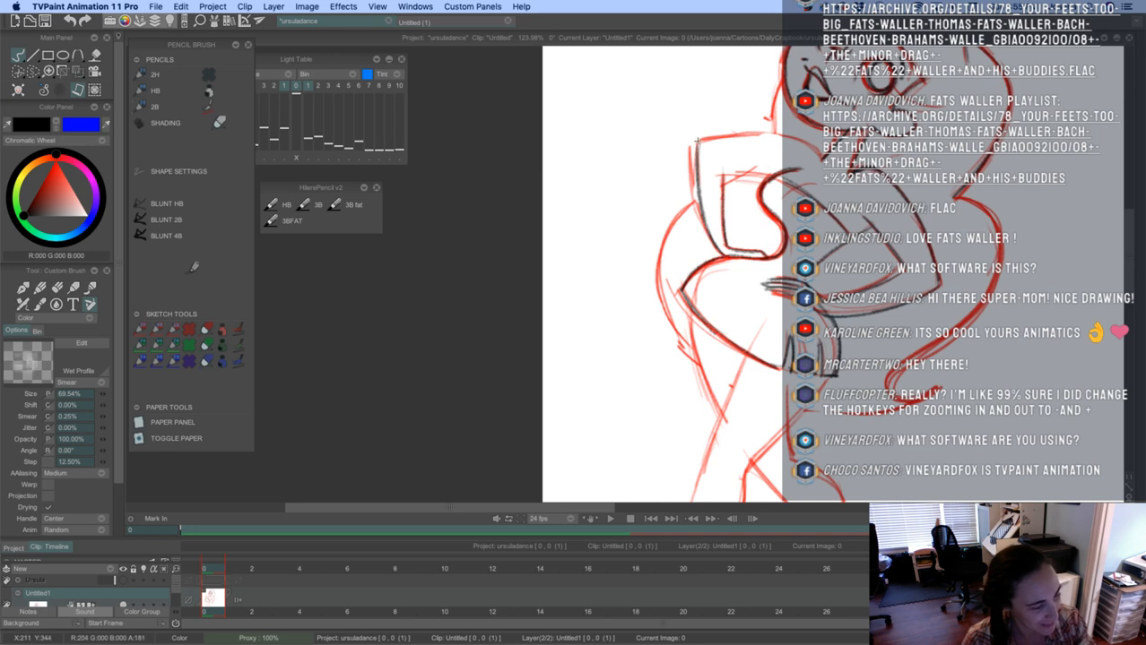
Trace the top edge of the bent arm's shoulder, the hair strand beside the neck and the hair curve behind the hip
mouse_move(697, 141)
mouse_down()
mouse_move(752, 135)
mouse_move(819, 158)
mouse_up()
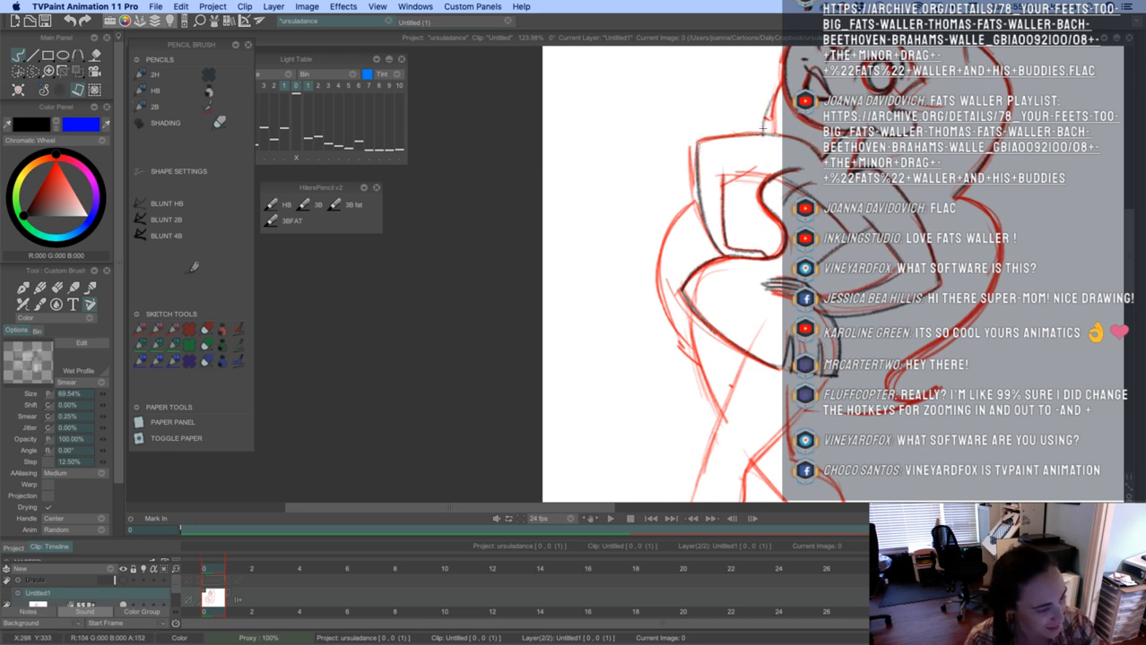
drag(763, 133, 777, 85)
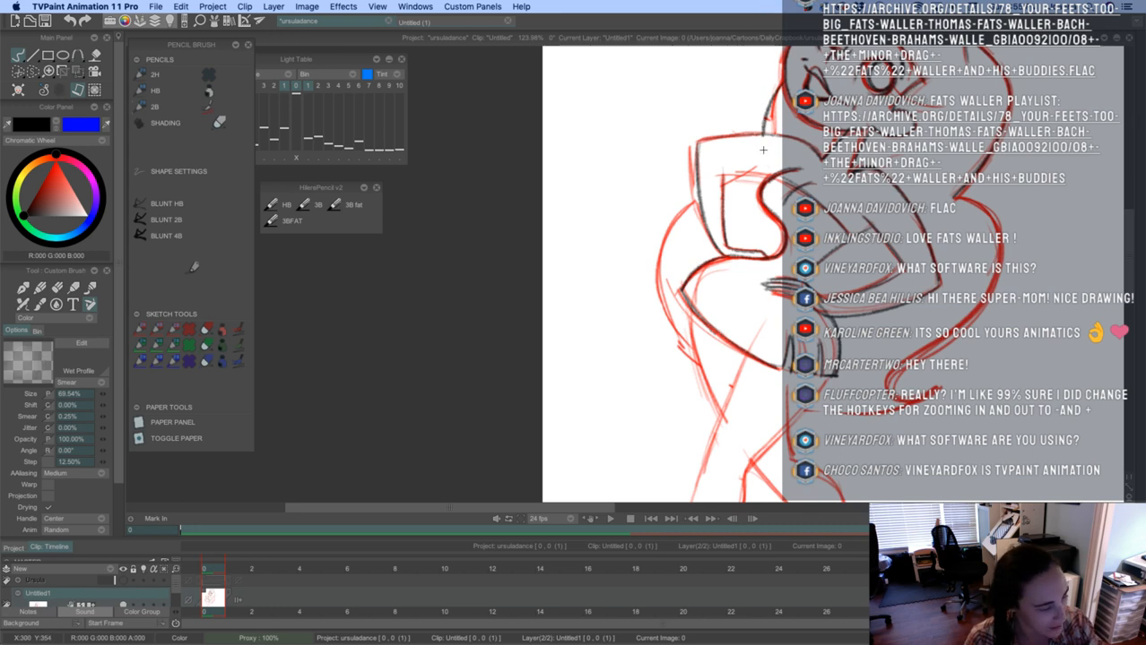
mouse_move(724, 186)
mouse_down()
mouse_move(763, 174)
mouse_move(686, 211)
mouse_move(659, 268)
mouse_move(695, 357)
mouse_up()
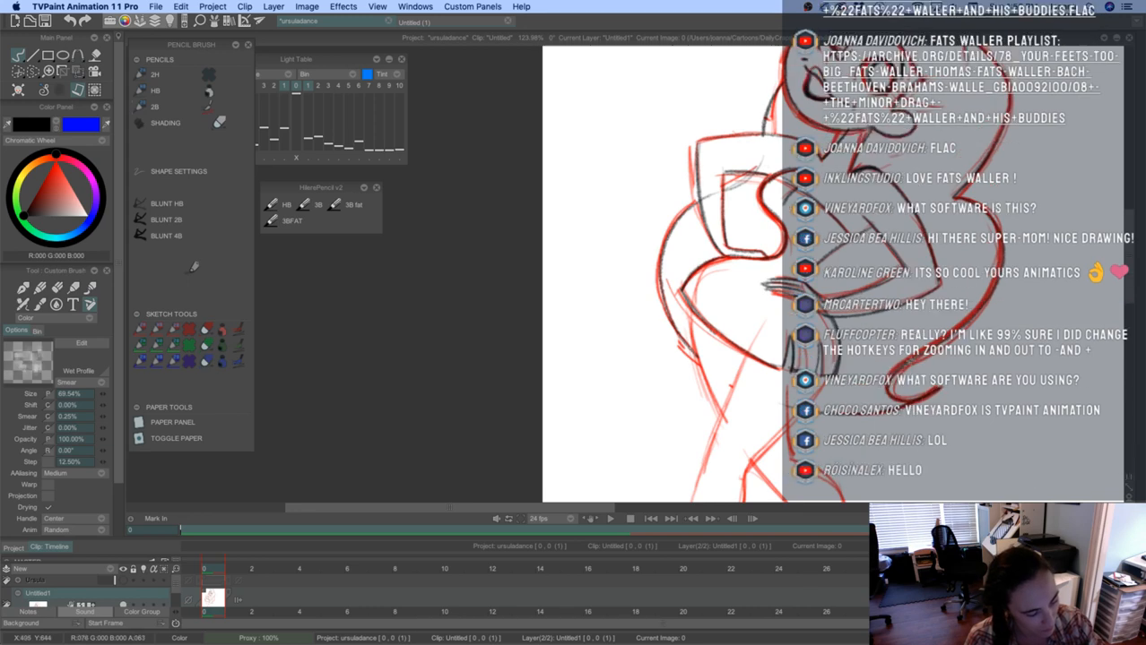
key(Return)
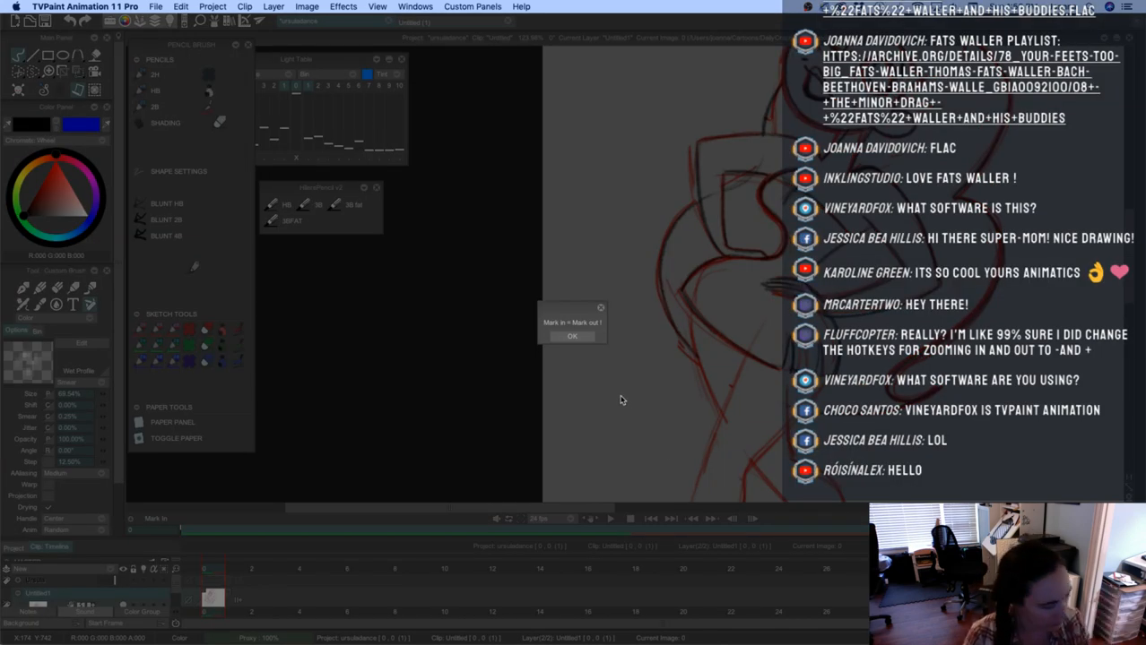
click(572, 336)
Trace the standing figure's crossing front leg from the skirt down both edges to the pointed foot
mouse_move(674, 366)
mouse_down()
mouse_move(647, 324)
mouse_move(687, 266)
mouse_move(730, 243)
mouse_up()
scroll(638, 317, down, 1)
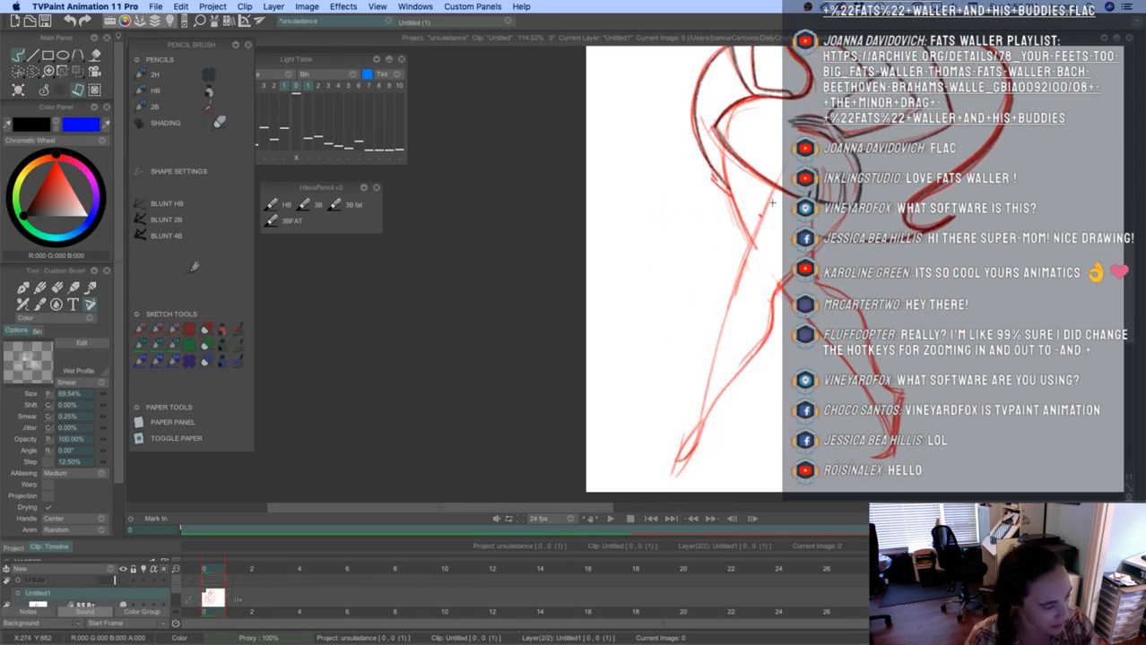
mouse_move(774, 185)
mouse_down()
mouse_move(753, 234)
mouse_move(773, 191)
mouse_move(743, 273)
mouse_up()
drag(760, 224, 719, 341)
drag(731, 295, 703, 402)
drag(724, 333, 698, 423)
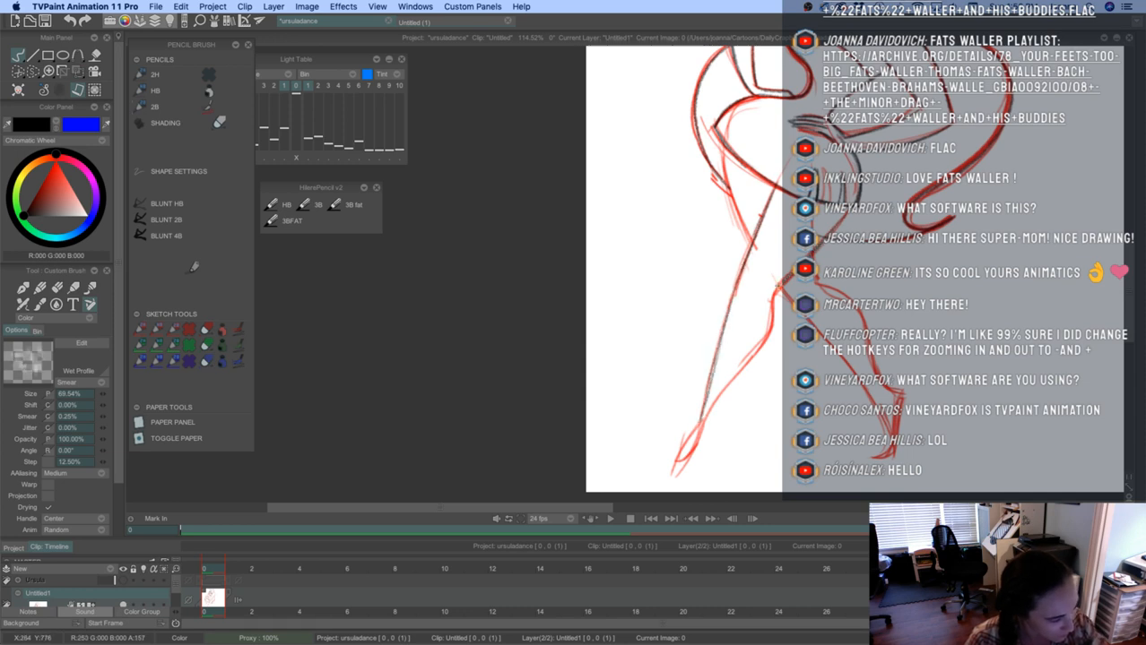
mouse_move(777, 285)
mouse_down()
mouse_move(764, 339)
mouse_move(682, 468)
mouse_up()
drag(704, 409, 669, 477)
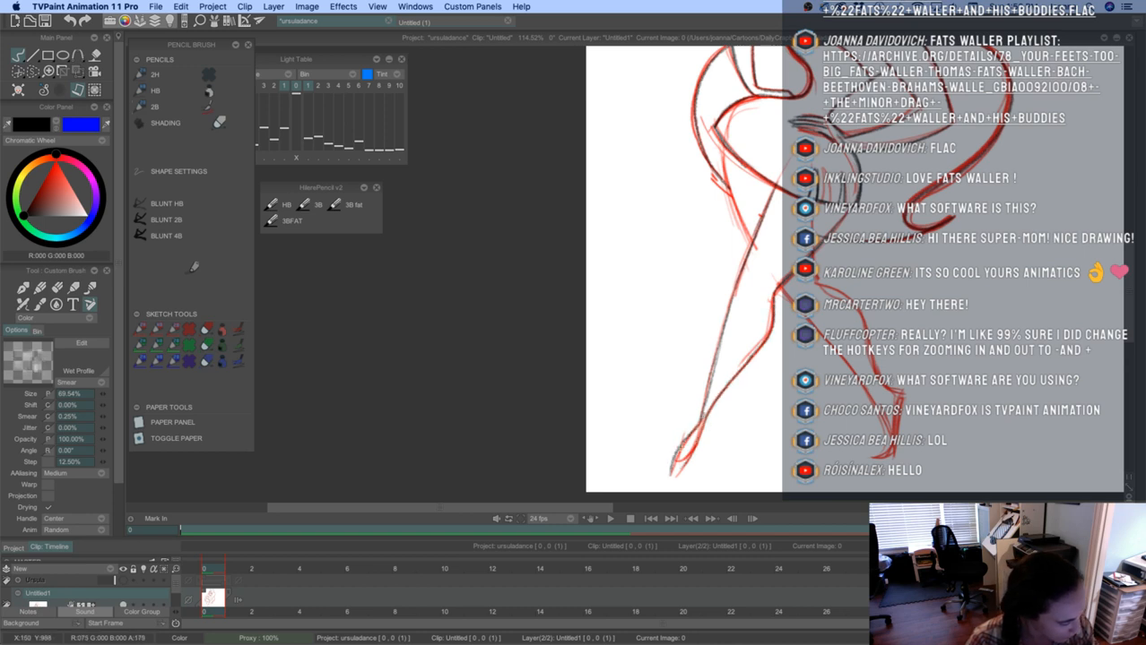
mouse_move(685, 440)
mouse_down()
mouse_move(667, 480)
mouse_move(673, 461)
mouse_up()
Trace the standing figure's rear leg, from the outer thigh under the skirt down through the calf to the foot
mouse_move(724, 144)
mouse_down()
mouse_move(749, 238)
mouse_move(739, 242)
mouse_up()
mouse_move(808, 249)
mouse_down()
mouse_move(819, 285)
mouse_move(866, 328)
mouse_move(877, 377)
mouse_move(902, 394)
mouse_move(874, 455)
mouse_up()
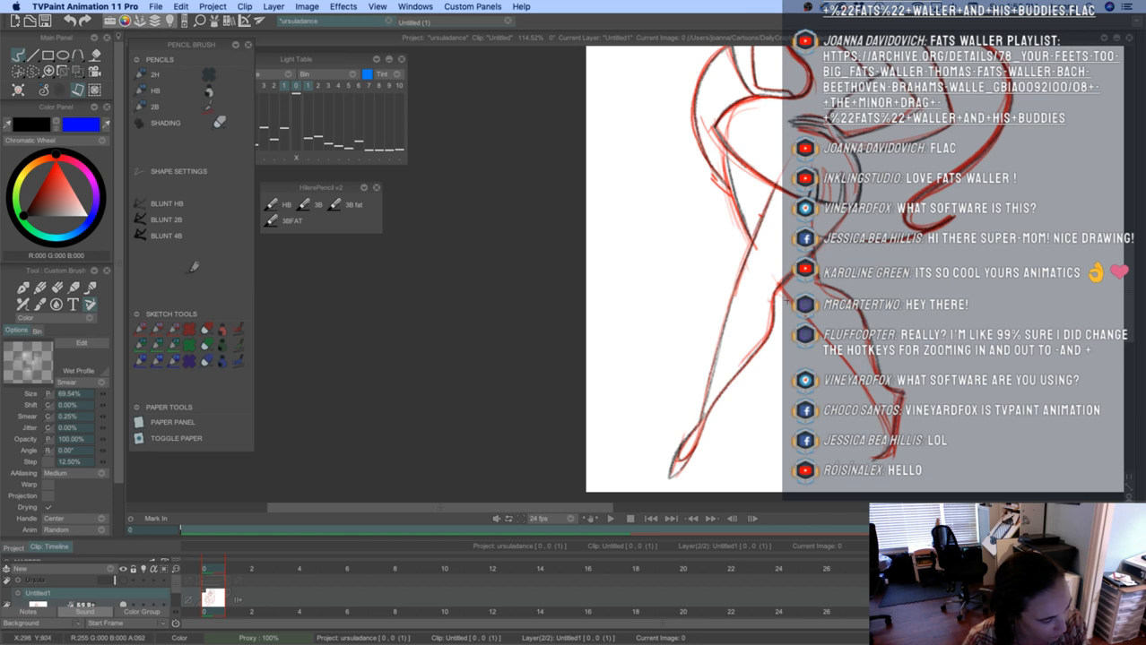
mouse_move(776, 284)
mouse_down()
mouse_move(876, 401)
mouse_move(868, 457)
mouse_move(878, 456)
mouse_up()
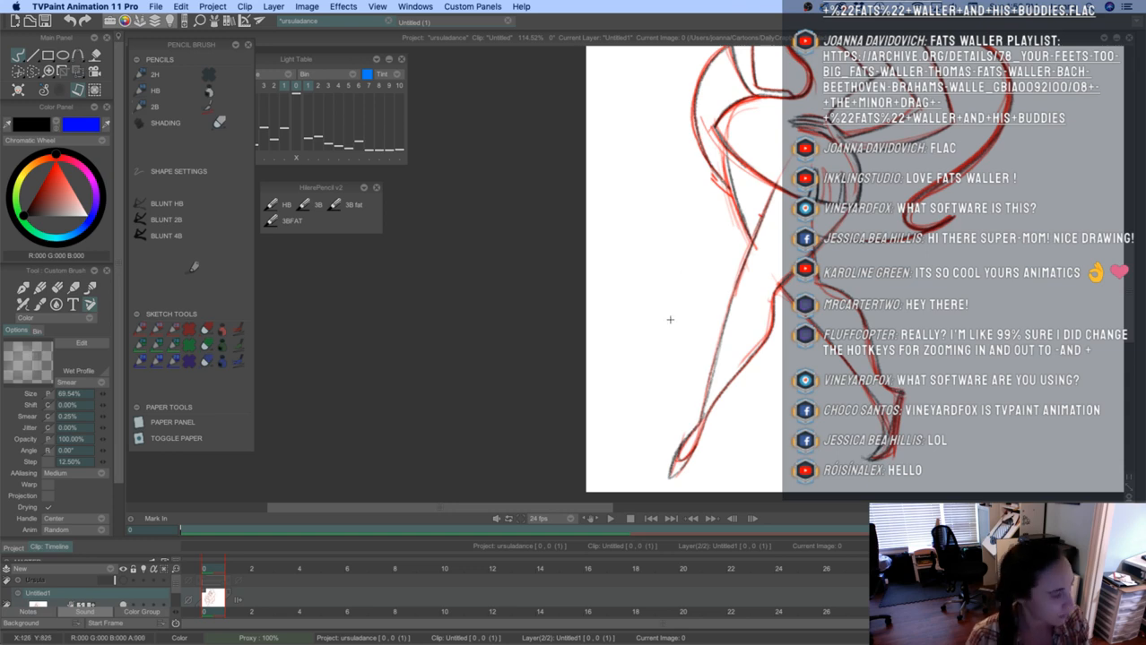
Draw the eyelashes on the standing figure's eye and clear the red underdrawing from beneath the black lines
drag(668, 318, 543, 406)
drag(666, 230, 757, 145)
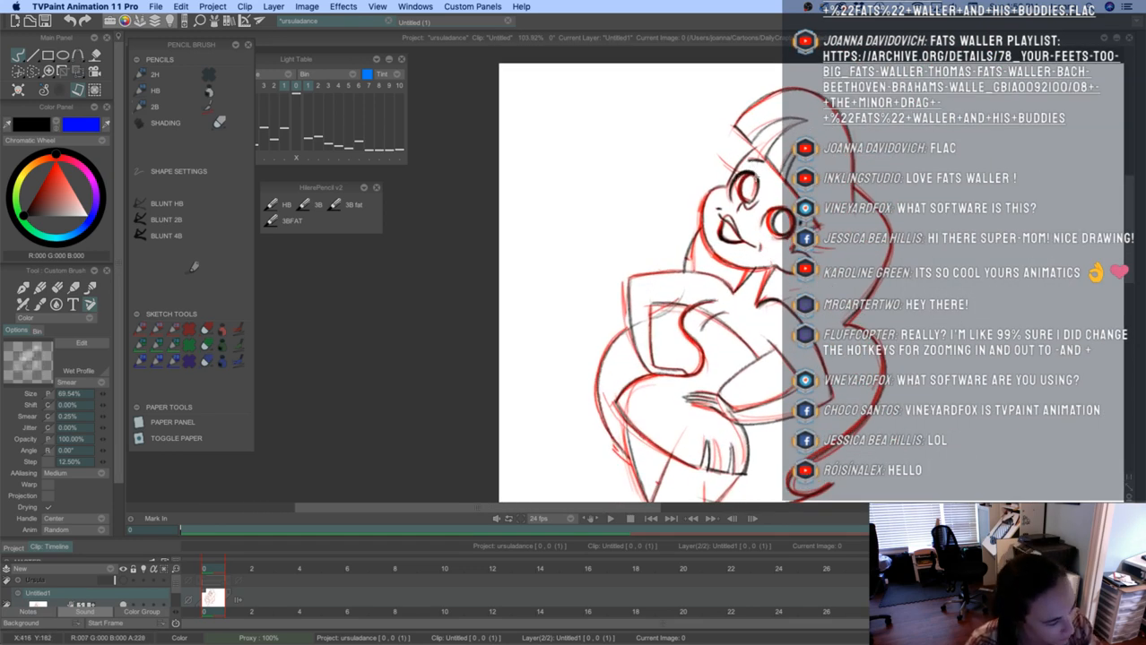
drag(722, 157, 736, 172)
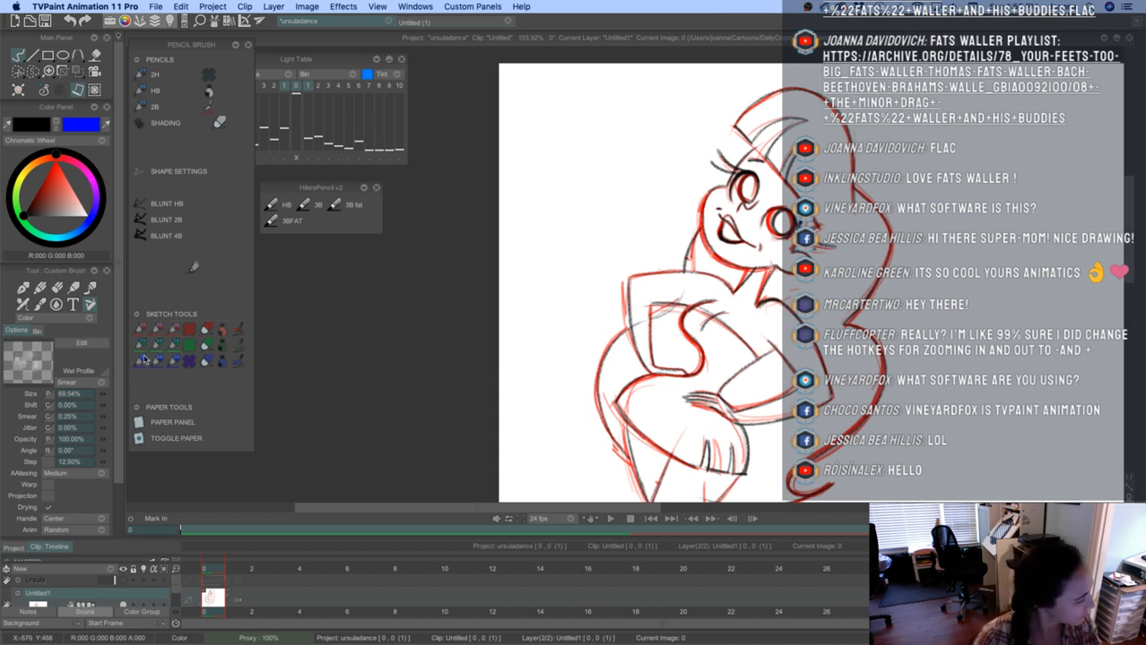
click(190, 331)
key(minus)
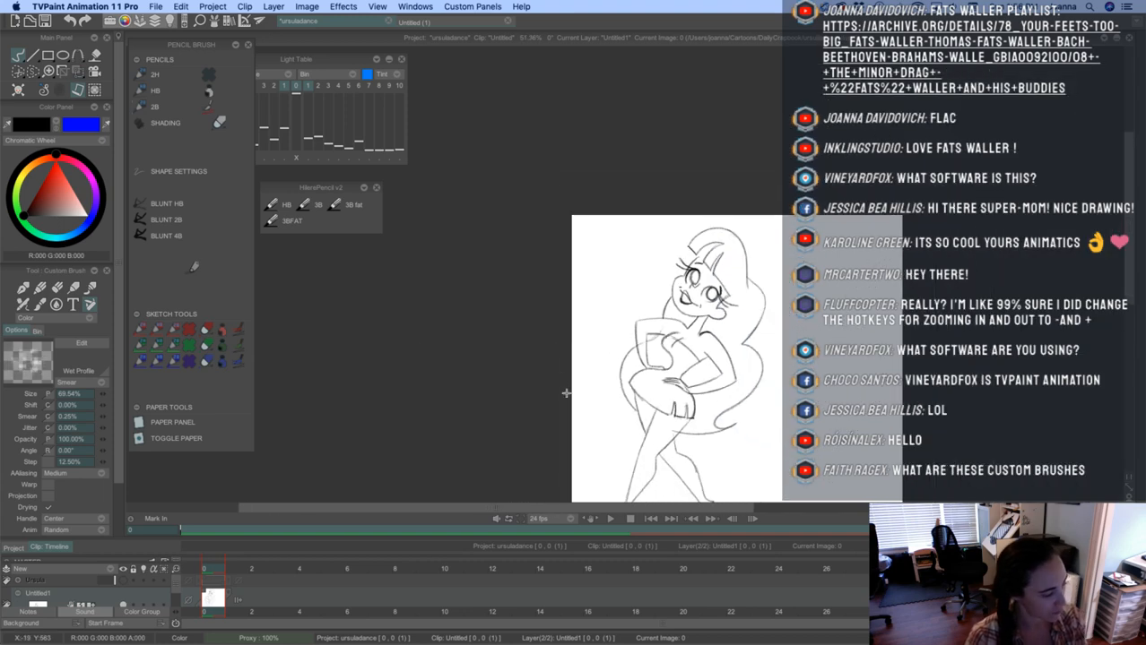
Thicken the standing figure's eyelashes and reinforce the pencil lines around the face and bangs
scroll(625, 224, up, 5)
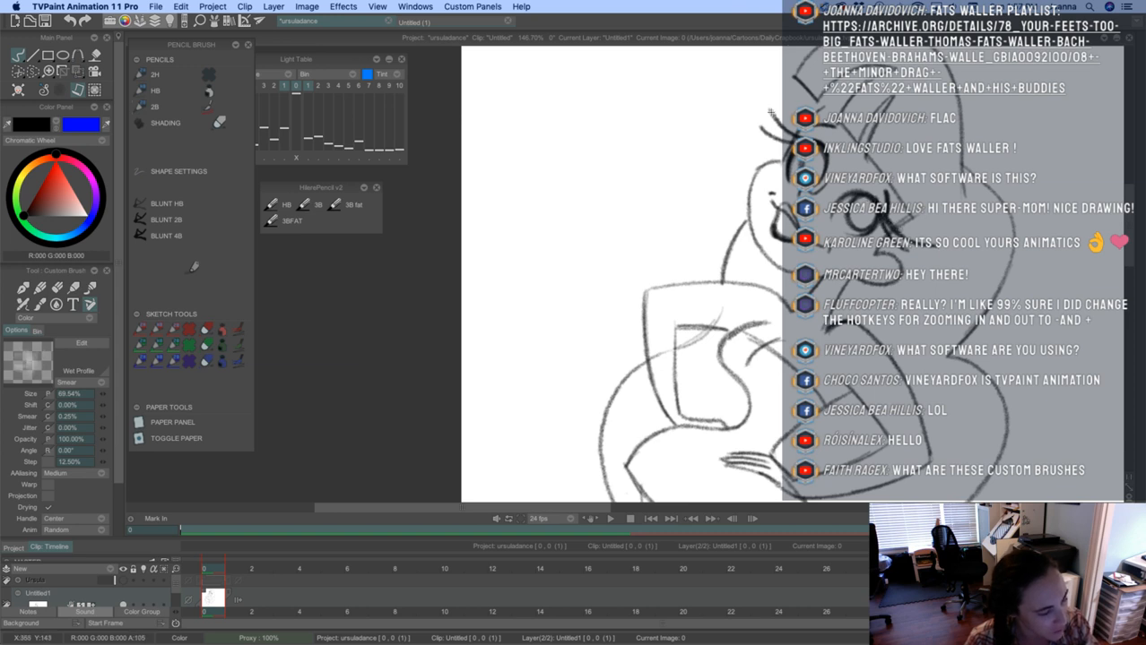
mouse_move(769, 106)
mouse_down()
mouse_move(816, 139)
mouse_move(778, 120)
mouse_move(800, 135)
mouse_move(791, 142)
mouse_up()
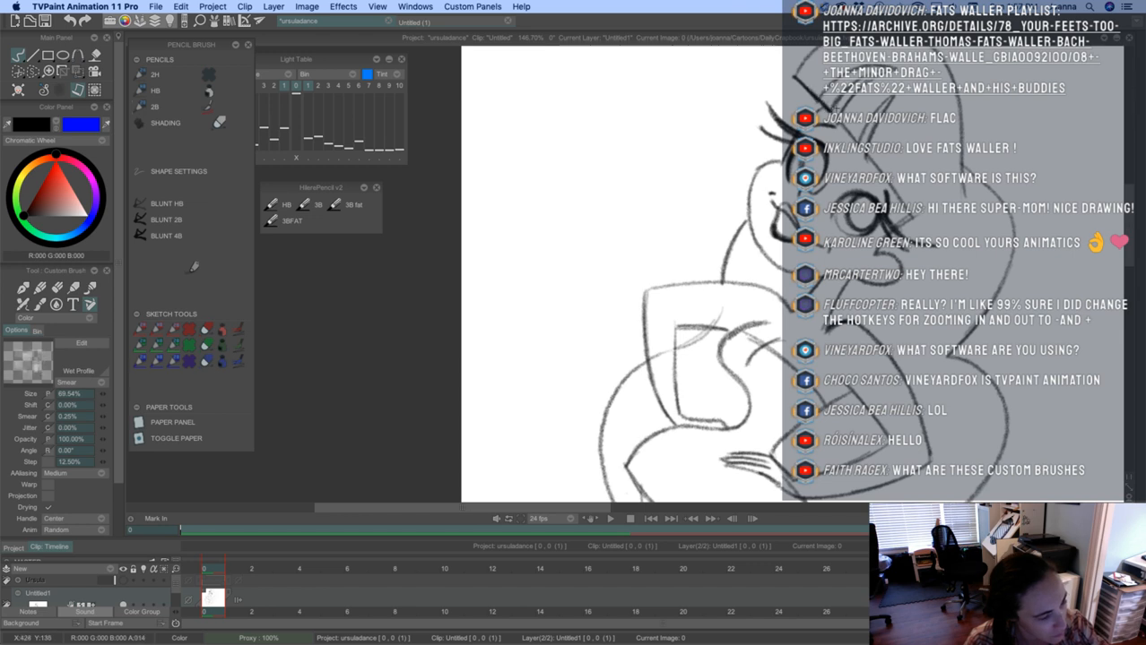
drag(775, 183, 750, 315)
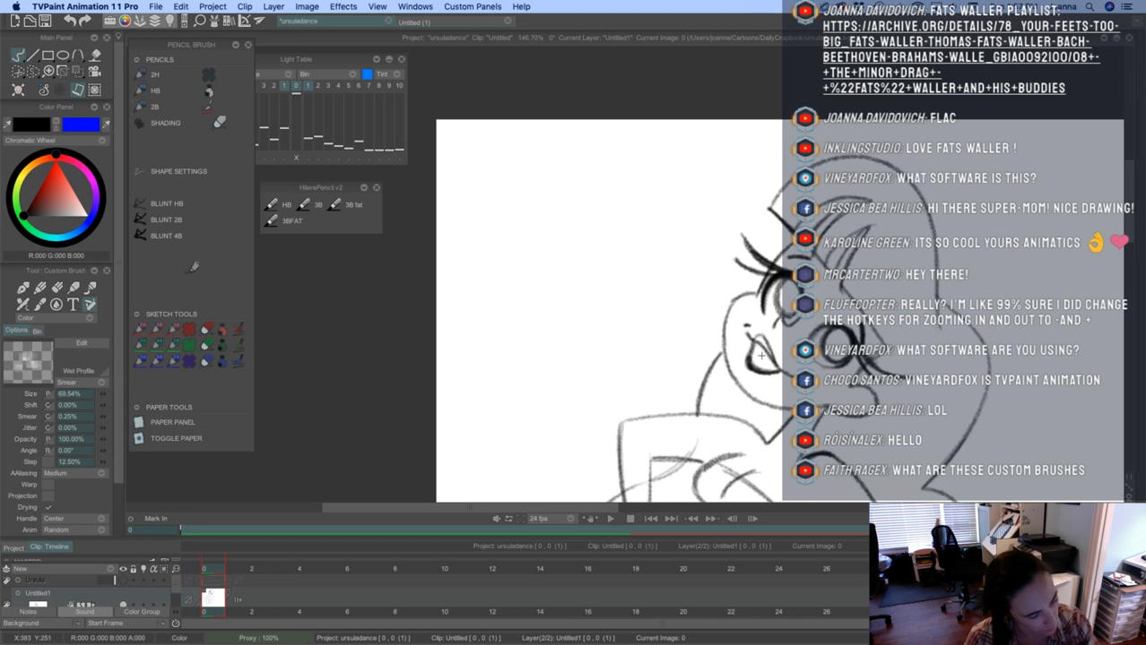
mouse_move(737, 406)
mouse_down()
mouse_move(684, 437)
mouse_move(701, 341)
mouse_up()
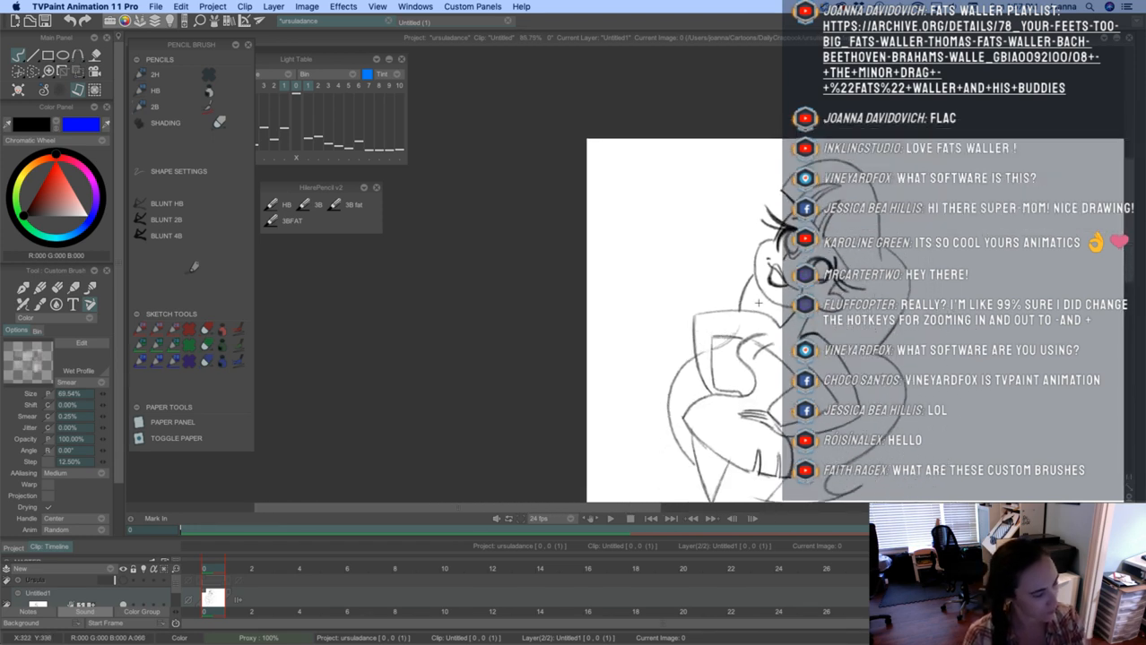
drag(775, 185, 853, 264)
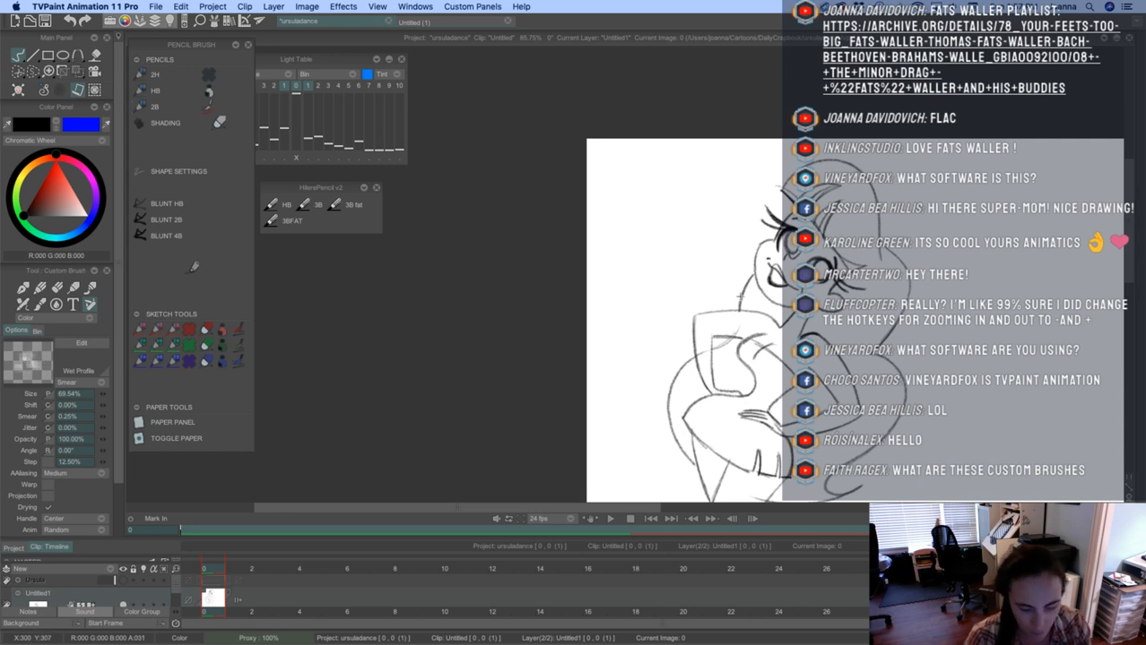
Clean up the head with the eraser and darken the hair line running from the cheek down to the shoulder
key(e)
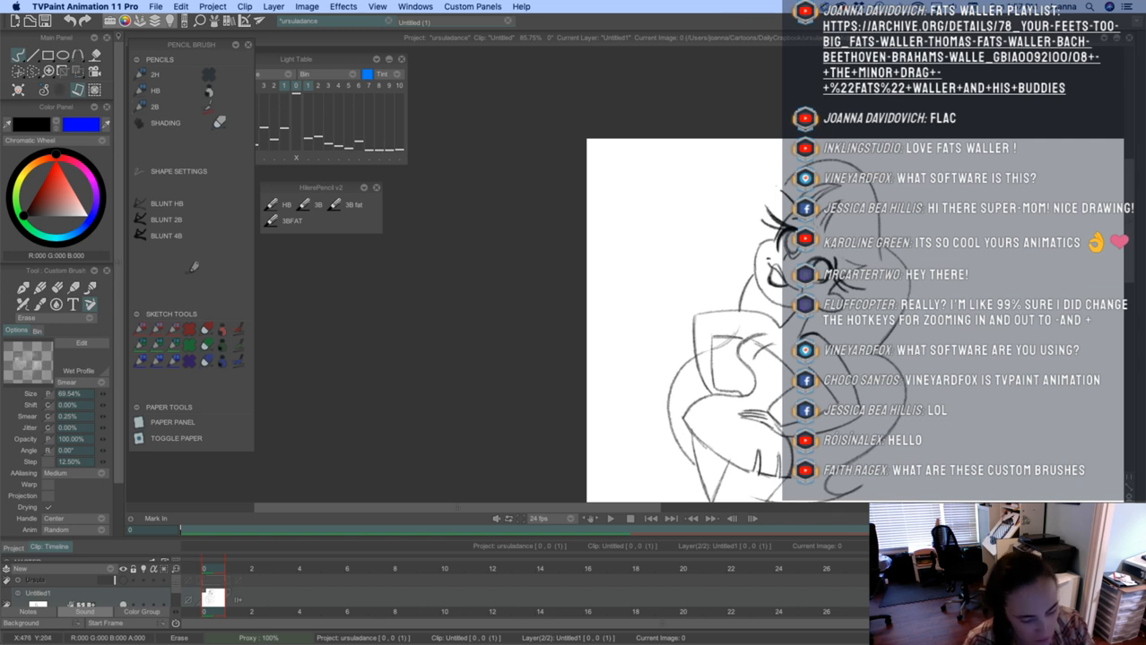
key(e)
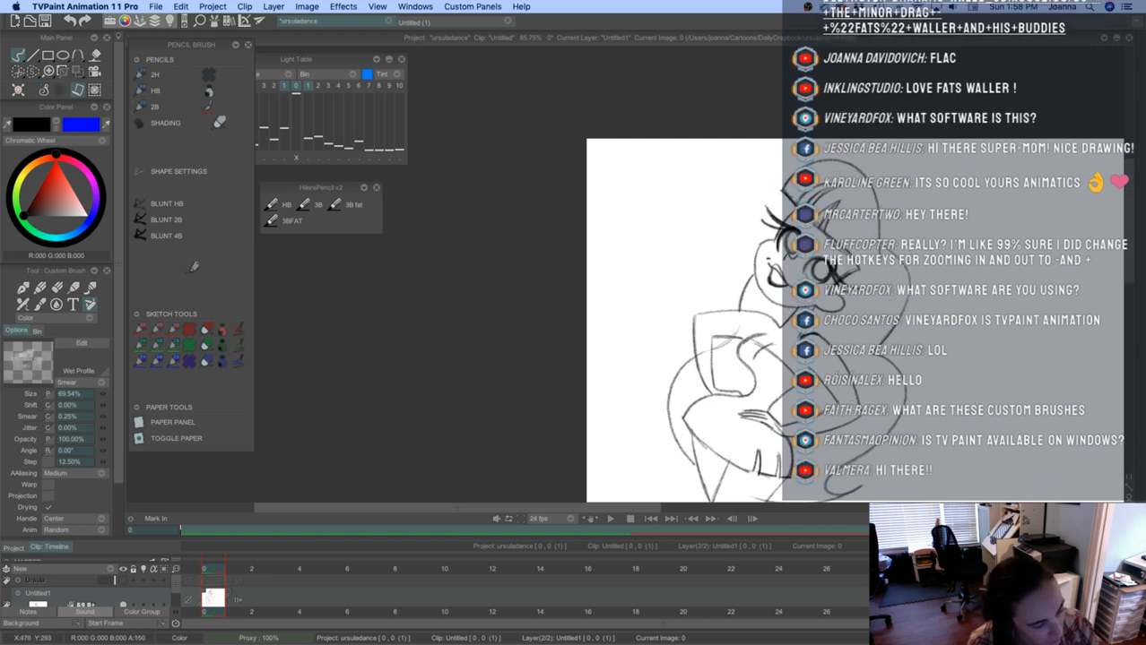
key(e)
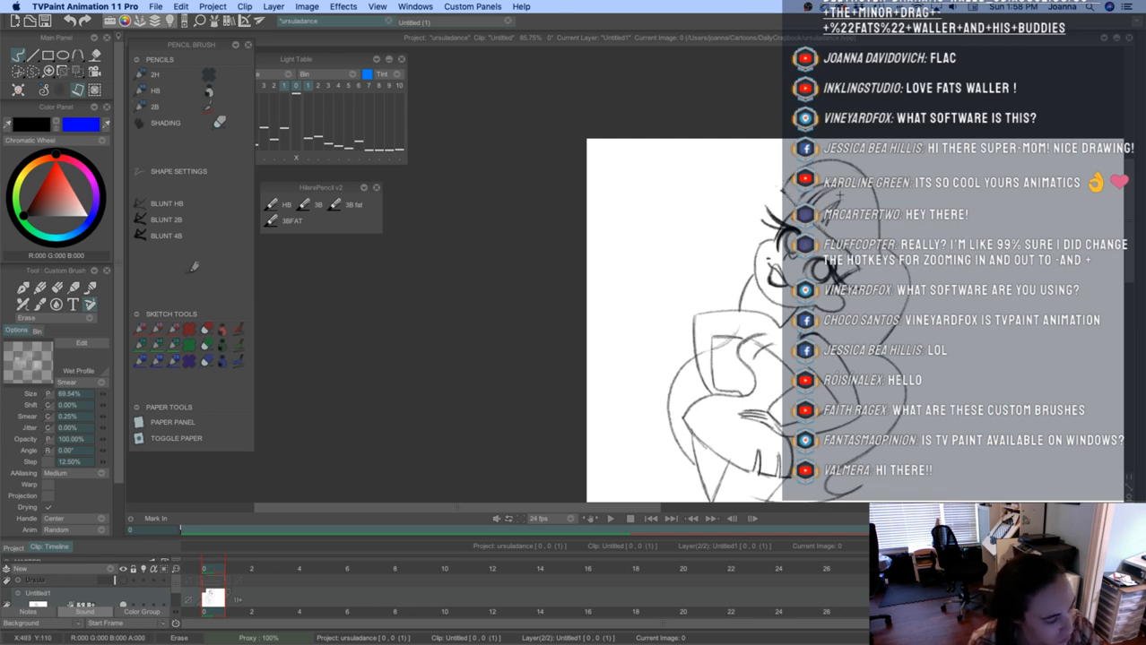
key(e)
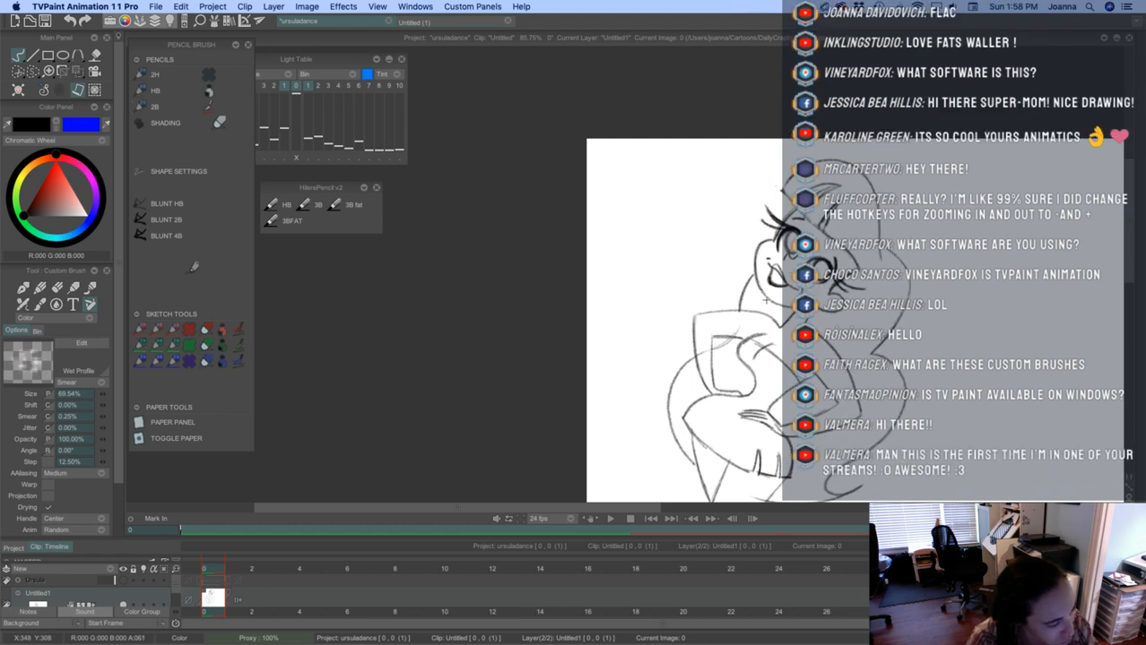
drag(756, 272, 743, 309)
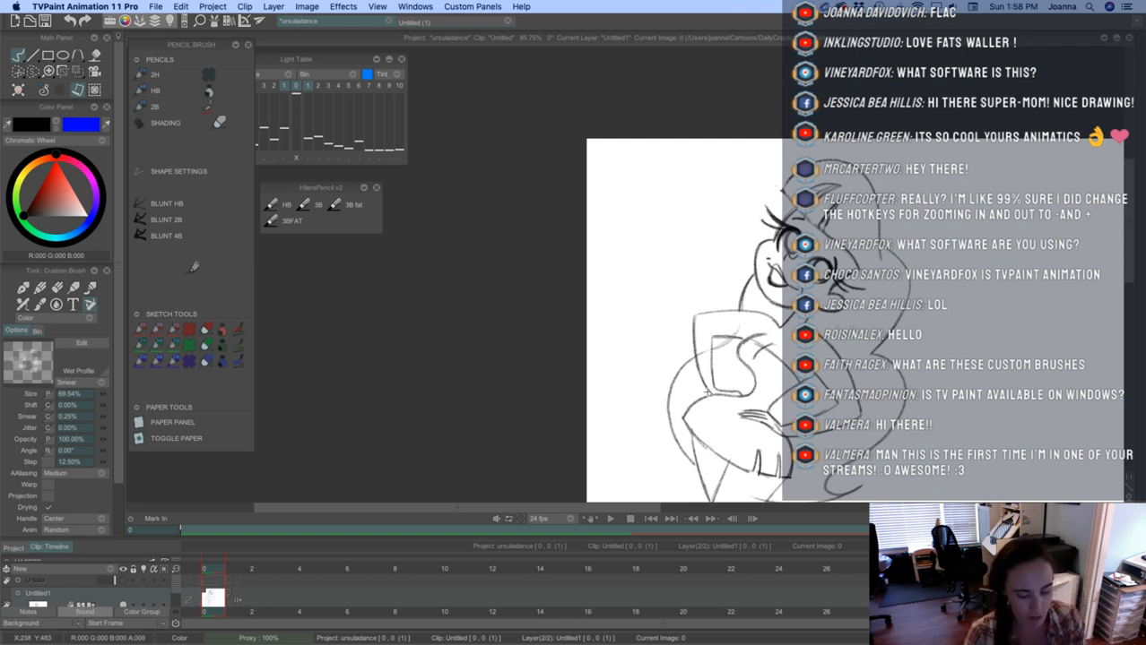
Refine the torso by cleaning up and darkening the chest, the arm resting on the hip and the hair curve behind it
drag(691, 404, 693, 257)
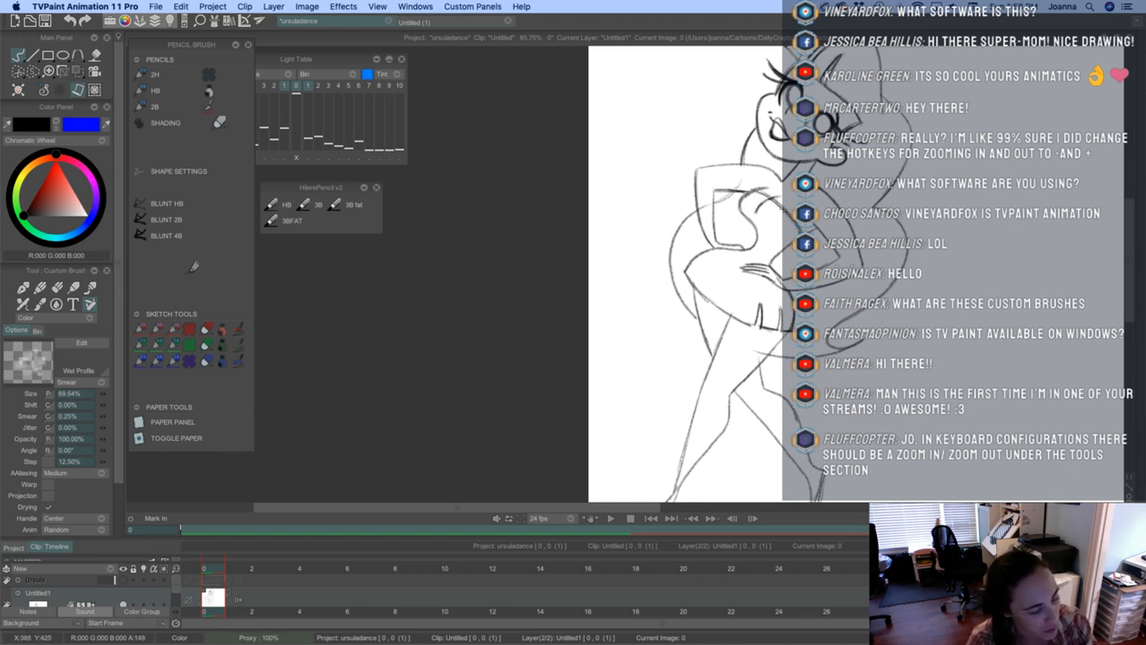
mouse_move(746, 217)
mouse_down()
mouse_move(755, 240)
mouse_move(742, 196)
mouse_up()
mouse_move(805, 238)
mouse_down()
mouse_move(770, 262)
mouse_move(776, 276)
mouse_up()
key(e)
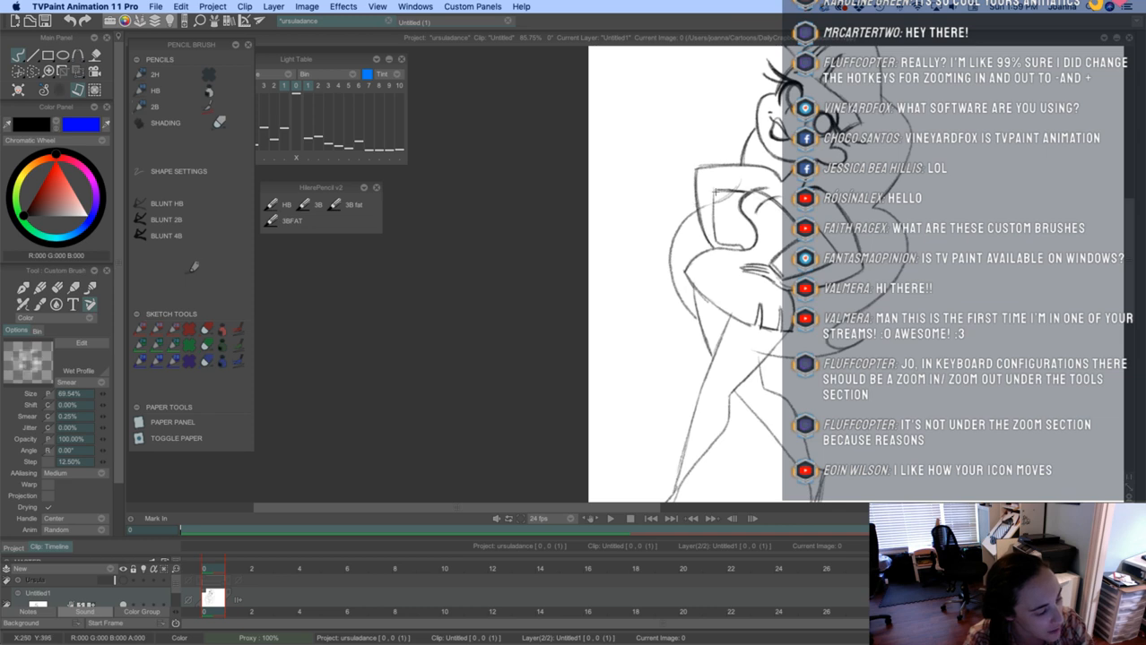
mouse_move(738, 181)
mouse_down()
mouse_move(680, 228)
mouse_move(674, 285)
mouse_move(693, 312)
mouse_up()
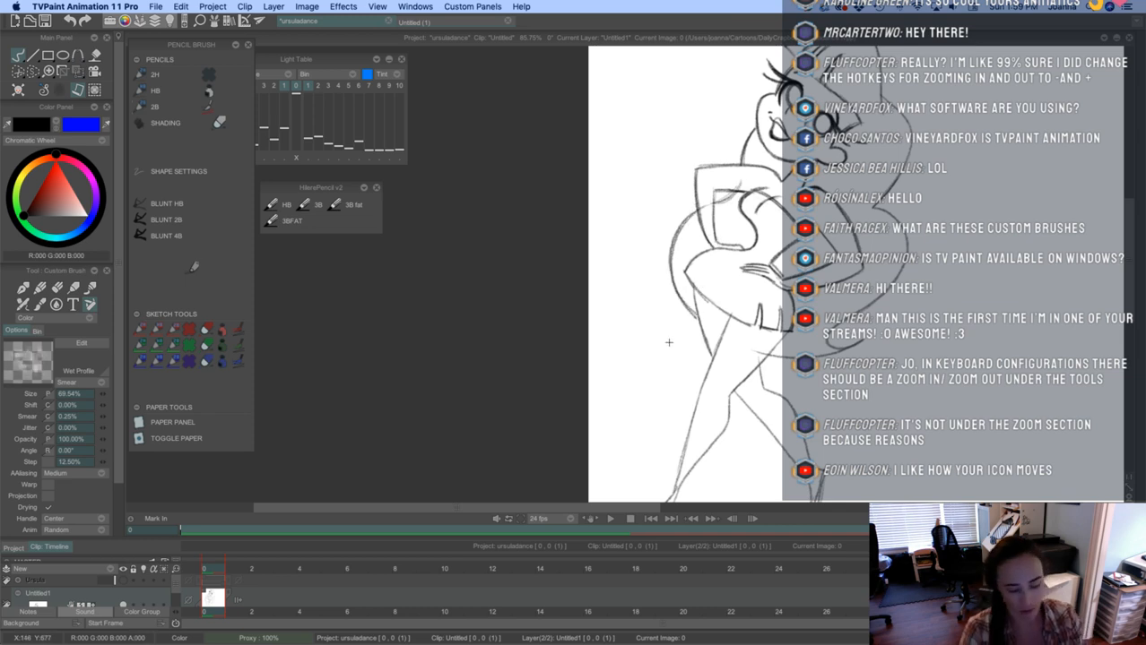
Darken the front leg's contour from thigh to ankle and erase stray pencil marks around the foot
scroll(669, 343, down, 4)
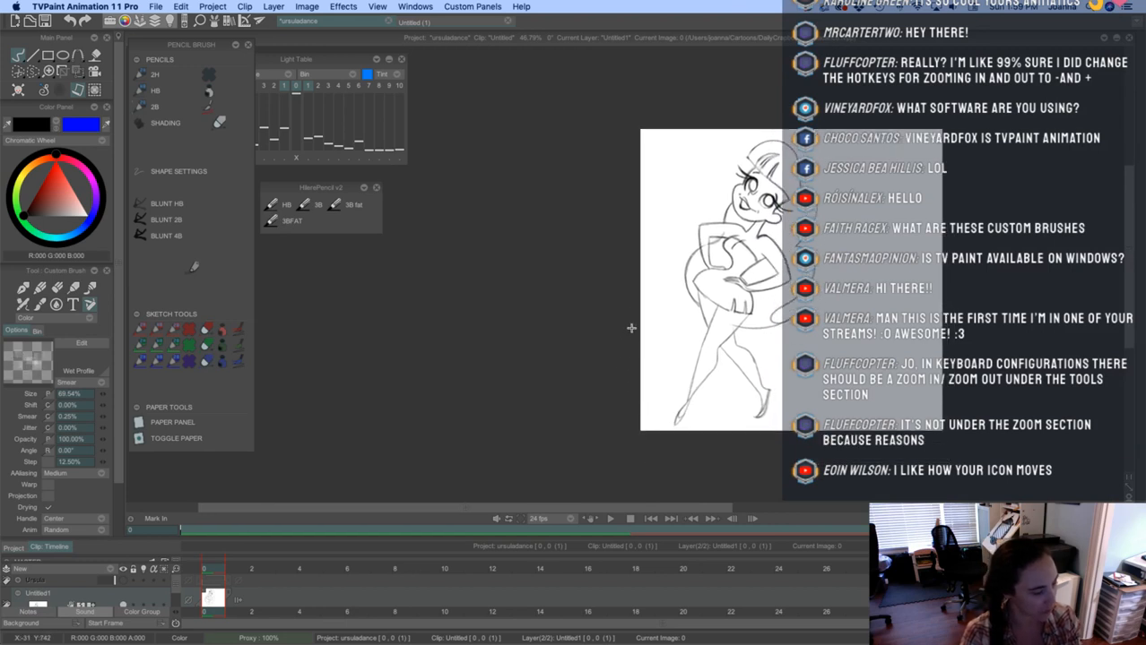
scroll(665, 320, up, 3)
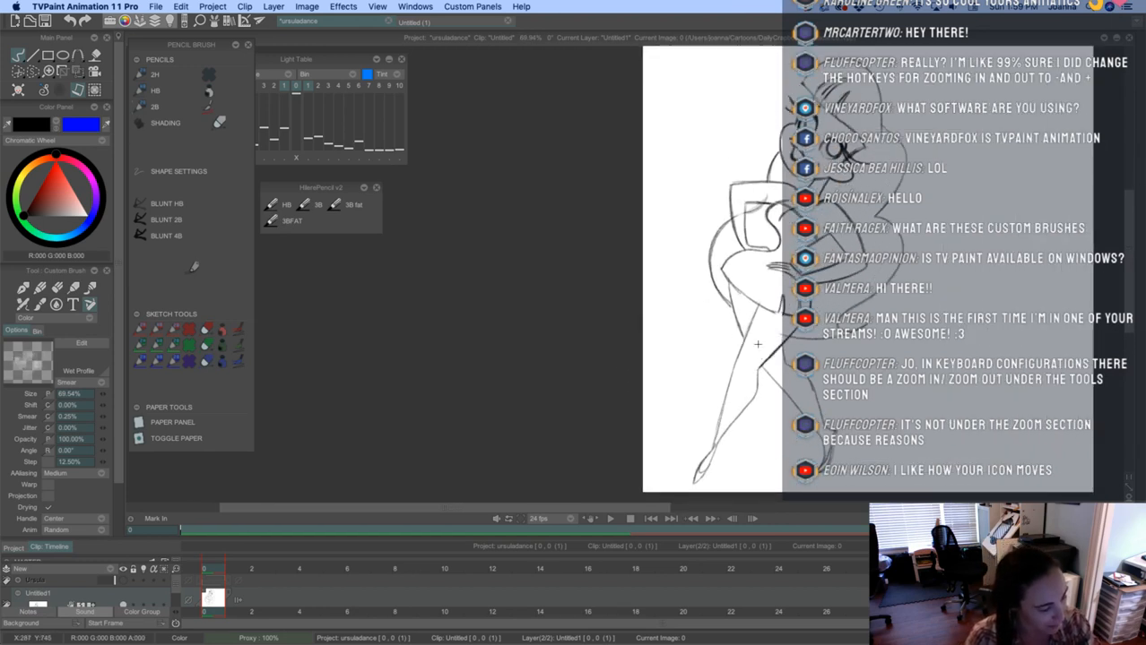
drag(758, 305, 716, 429)
drag(728, 384, 713, 451)
key(e)
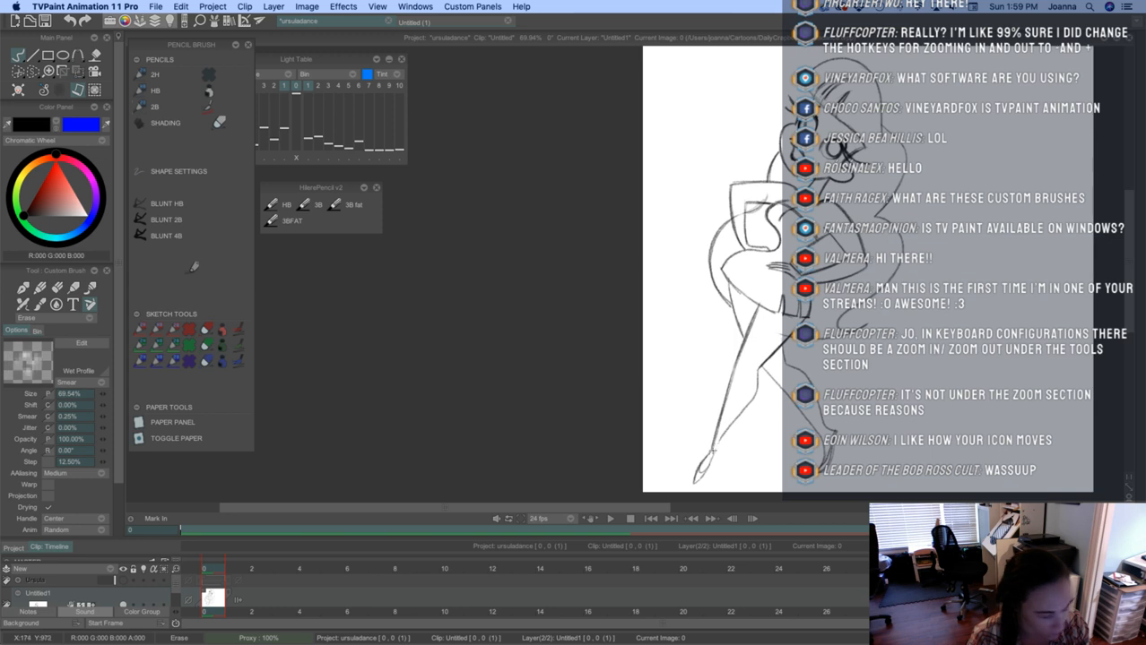
key(e)
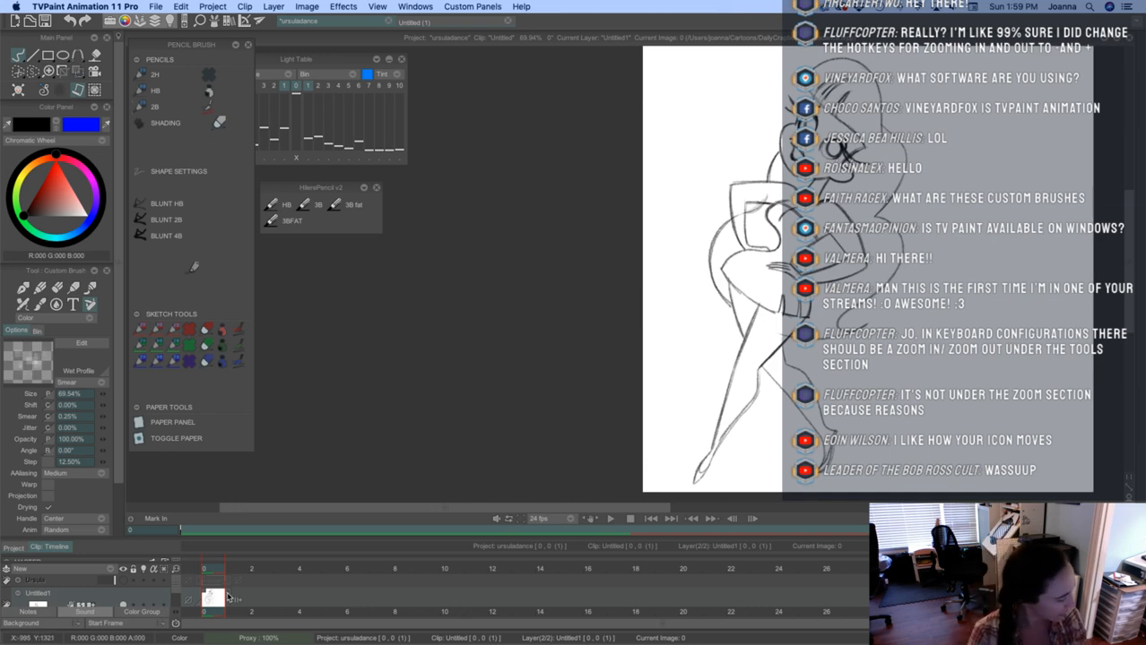
Lengthen the drawing layer on the timeline to 26 frames
drag(228, 598, 563, 598)
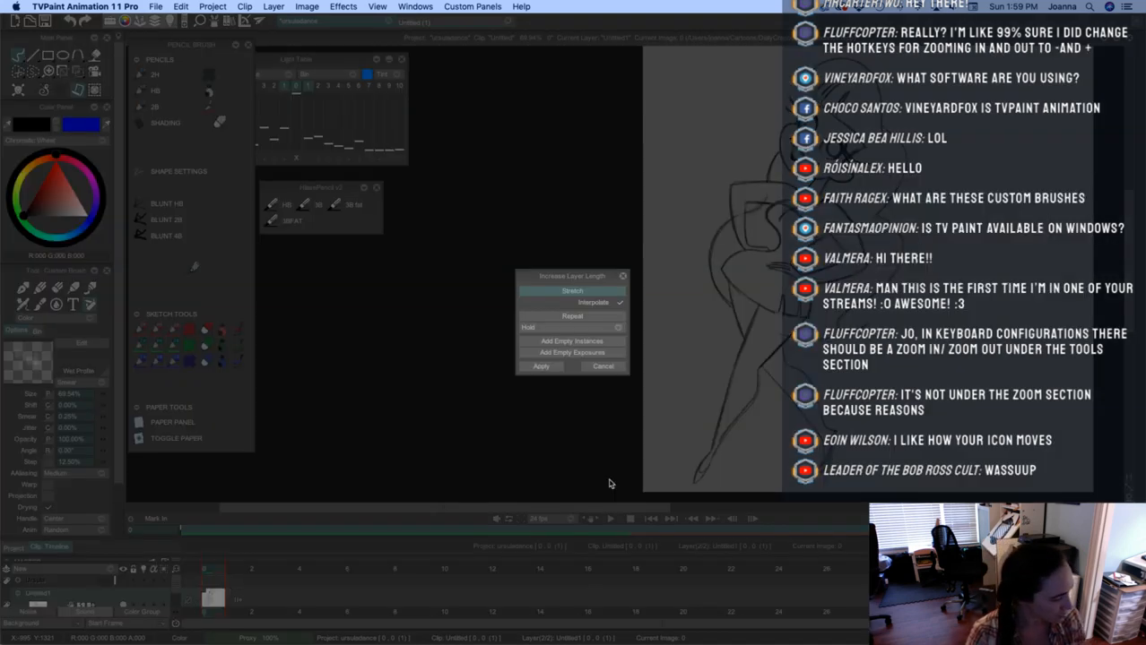
click(536, 368)
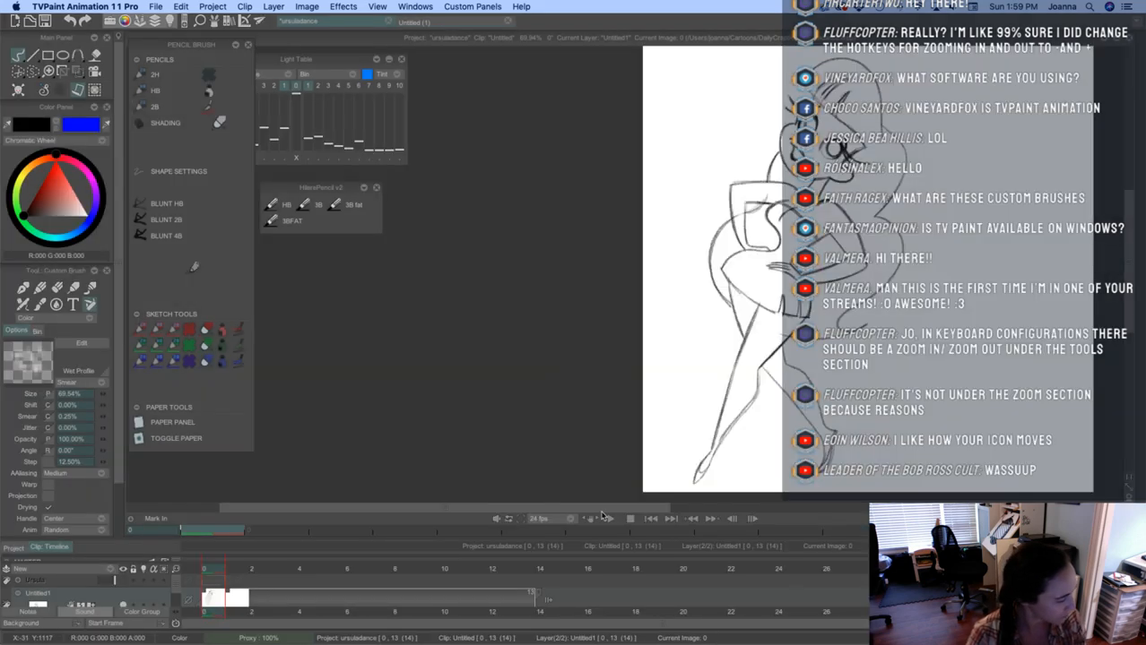
drag(237, 598, 820, 613)
click(540, 369)
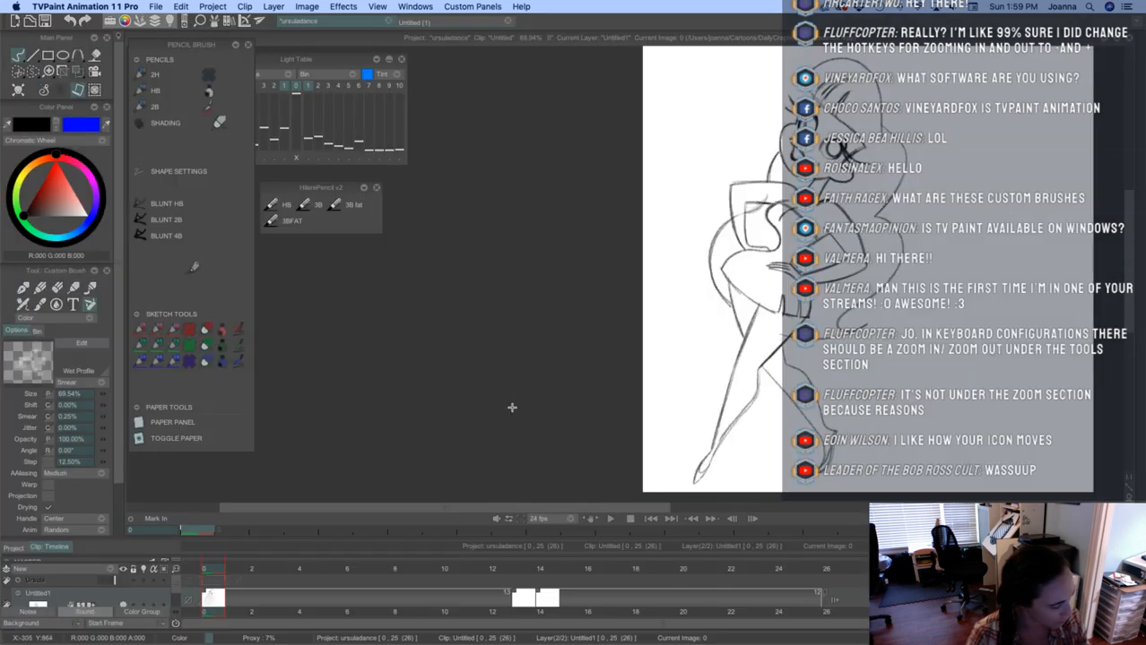
Retime the blank second drawing to start at frame 18 and turn on the layer's light table there
drag(536, 594, 641, 597)
click(637, 570)
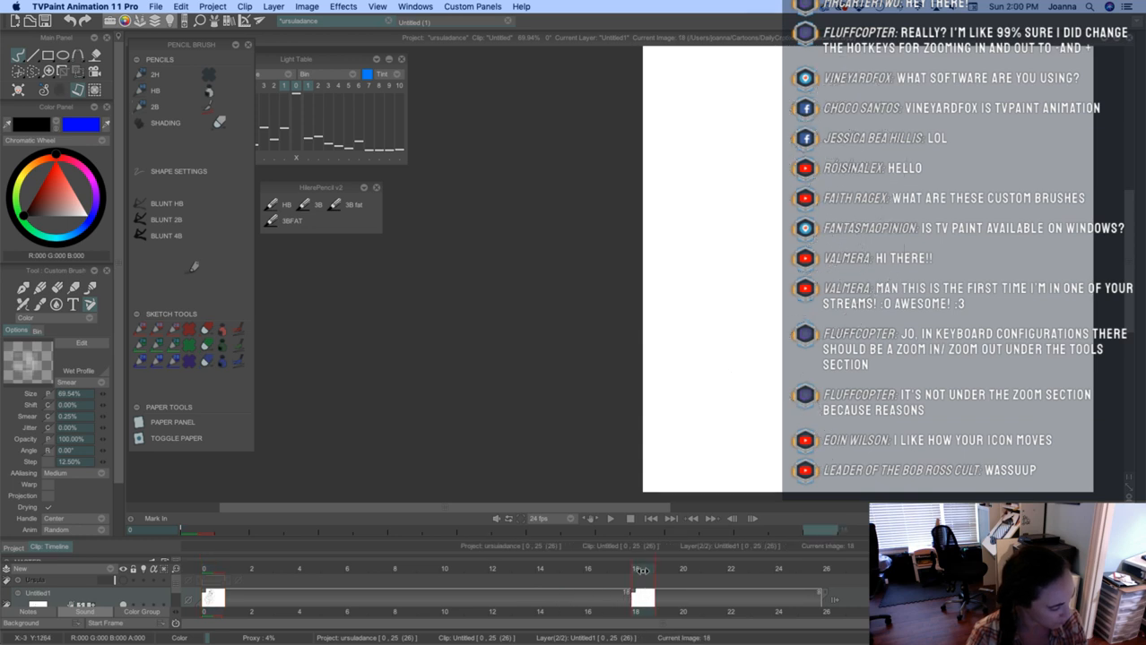
click(142, 601)
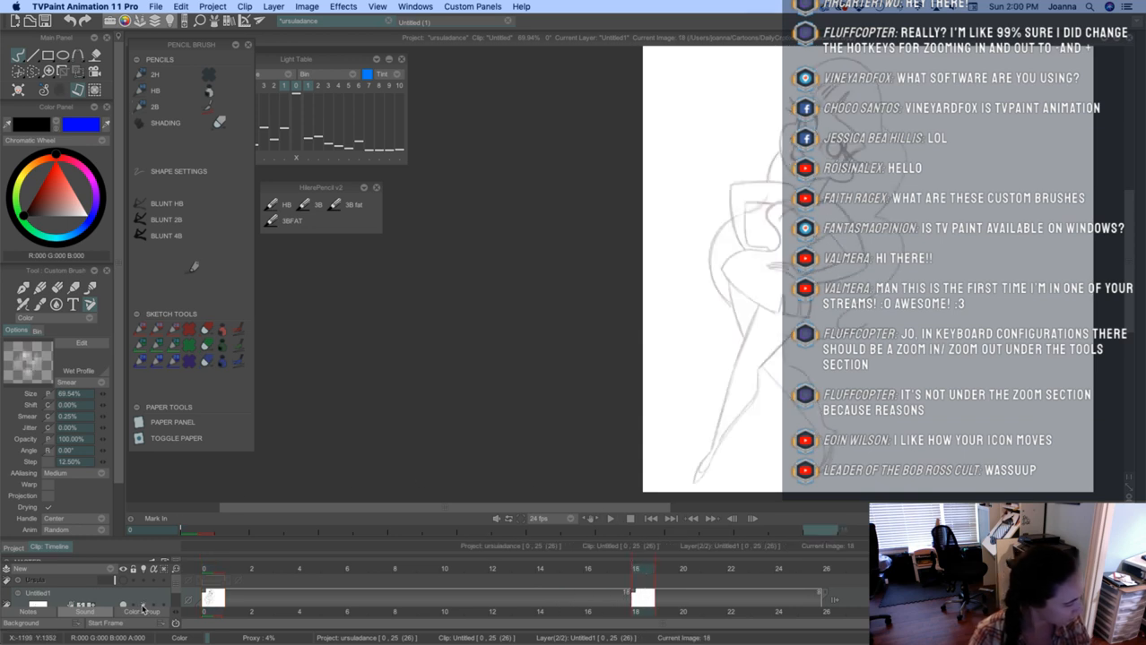
scroll(727, 367, down, 2)
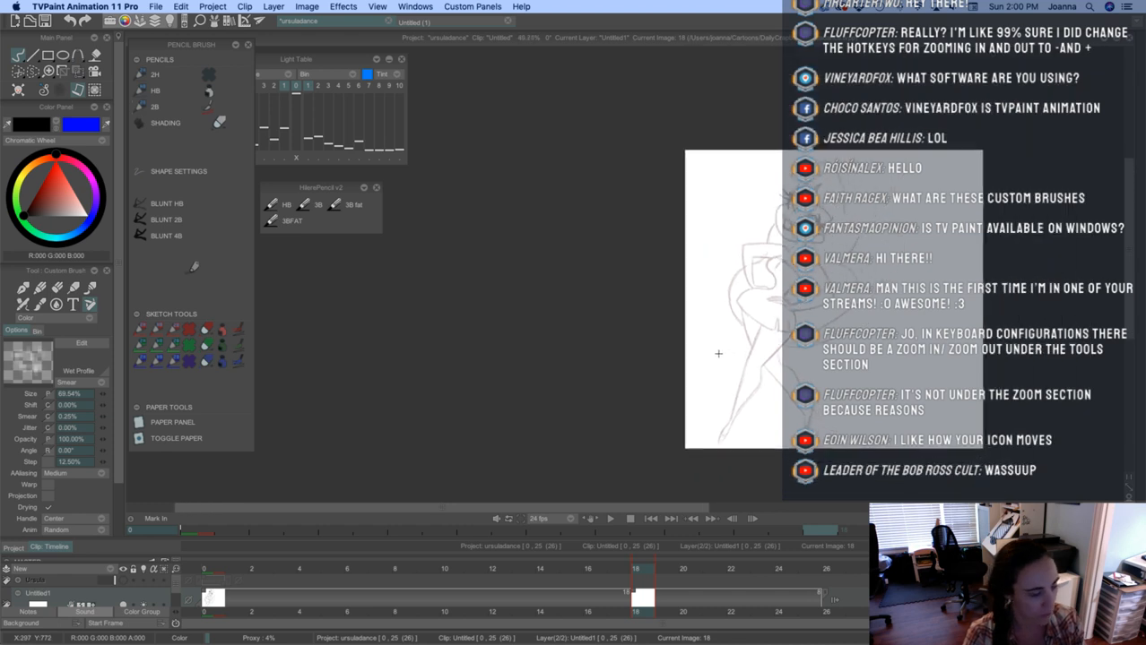
Trace the upper eyelid and the contour of the cheek and chin on the frame 18 drawing, following the light-table pose
scroll(713, 380, up, 2)
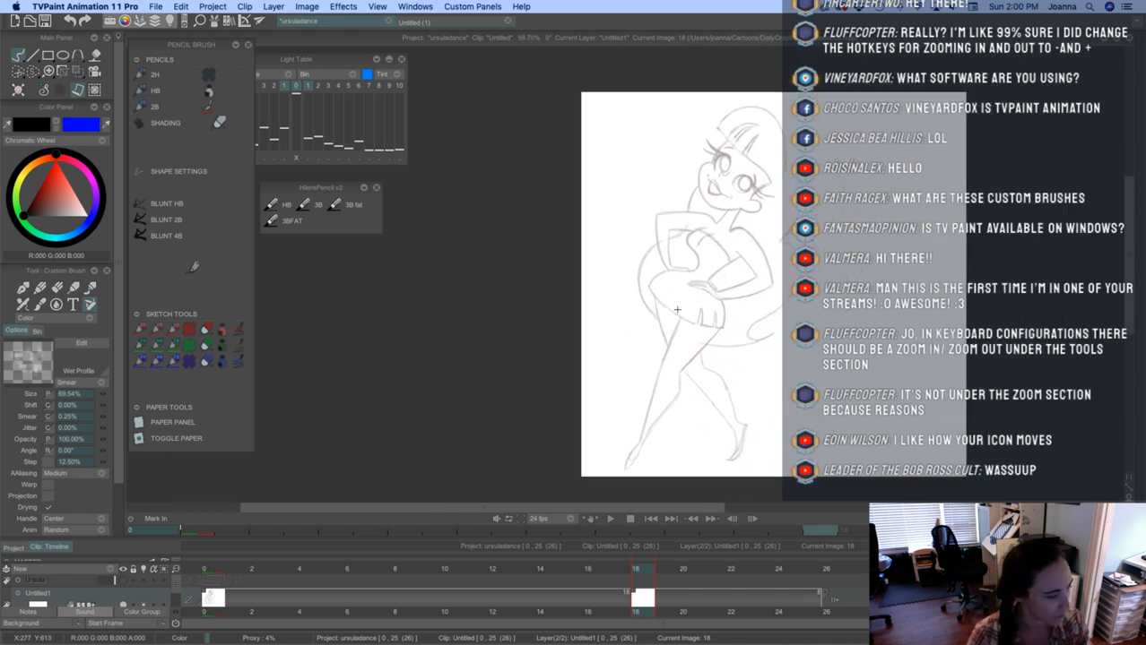
scroll(732, 249, up, 2)
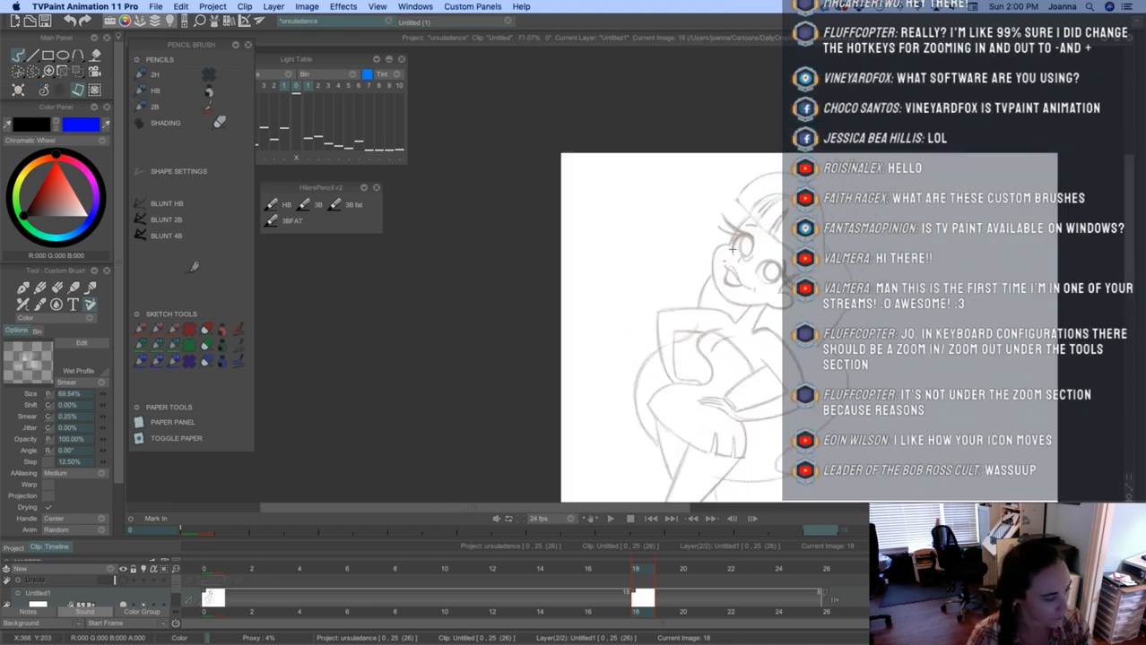
scroll(733, 249, up, 2)
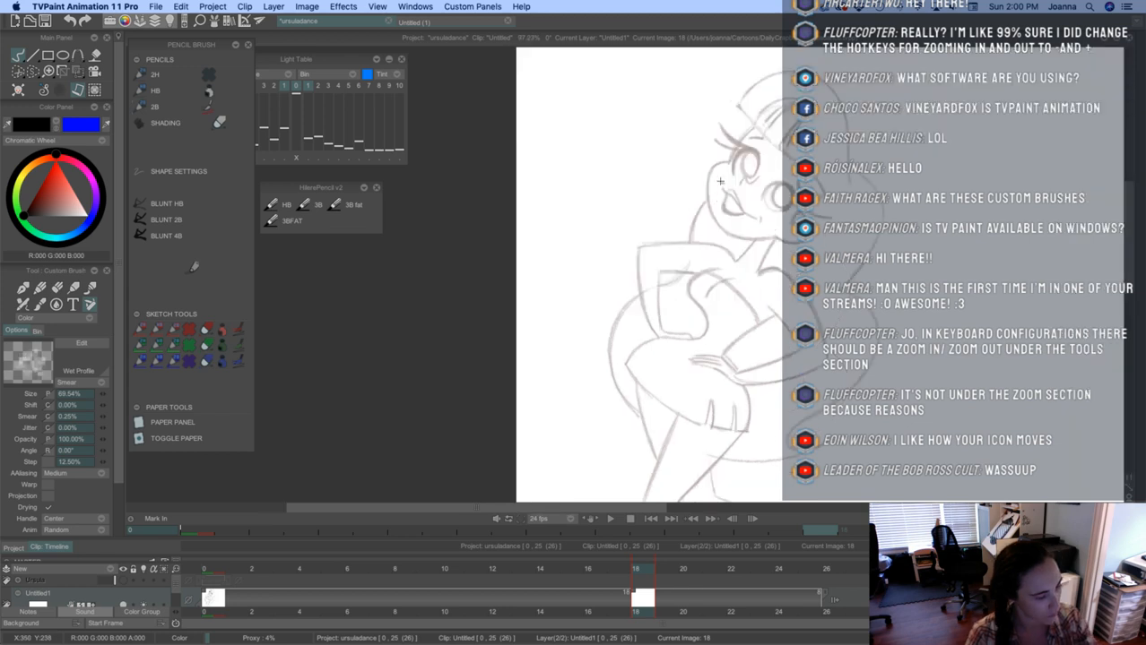
mouse_move(733, 145)
mouse_down()
mouse_move(751, 127)
mouse_move(732, 166)
mouse_up()
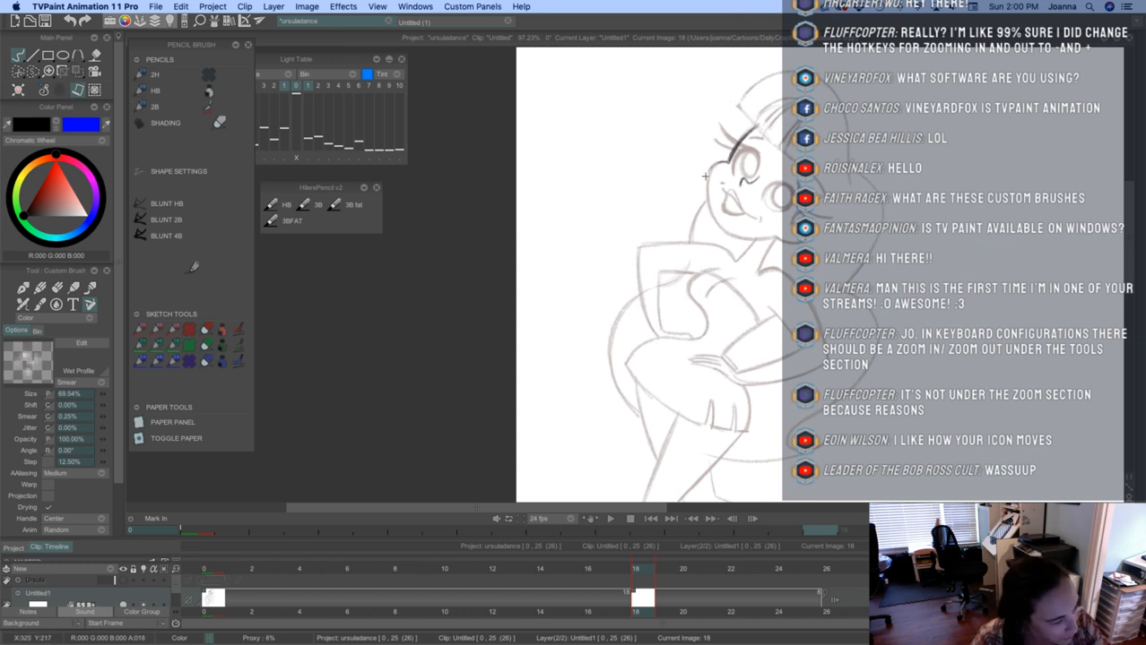
mouse_move(718, 162)
mouse_down()
mouse_move(713, 209)
mouse_move(705, 176)
mouse_move(712, 208)
mouse_move(704, 191)
mouse_move(724, 231)
mouse_up()
drag(707, 193, 714, 213)
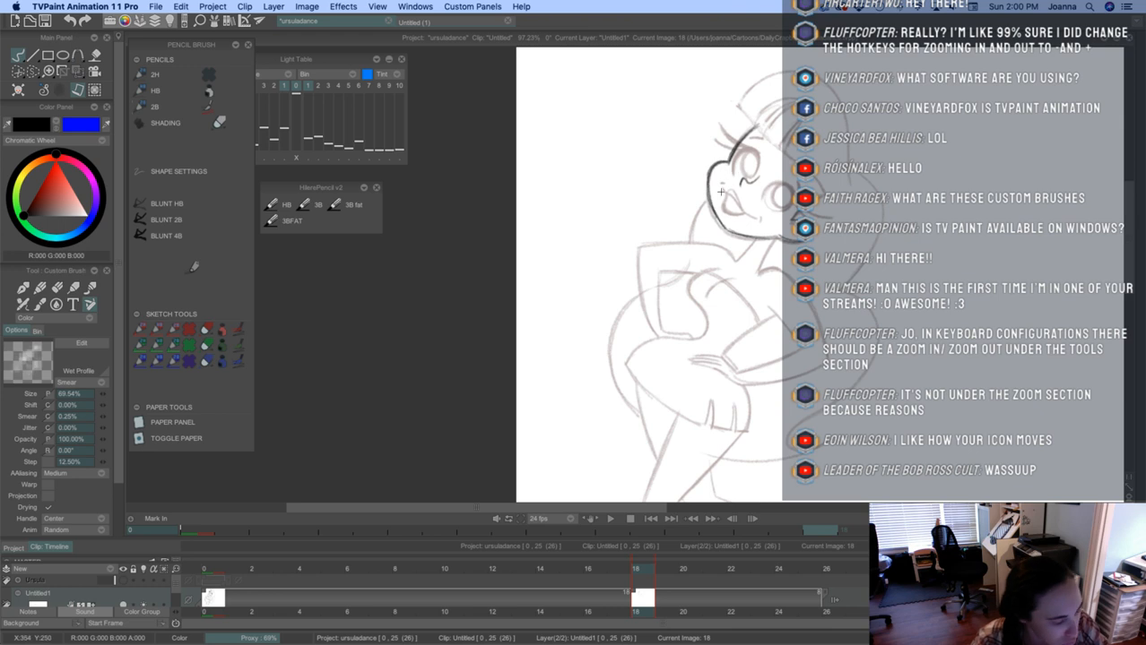
Draw the open mouth and both eyes with pupils and lashes inside the face outline
scroll(732, 177, up, 4)
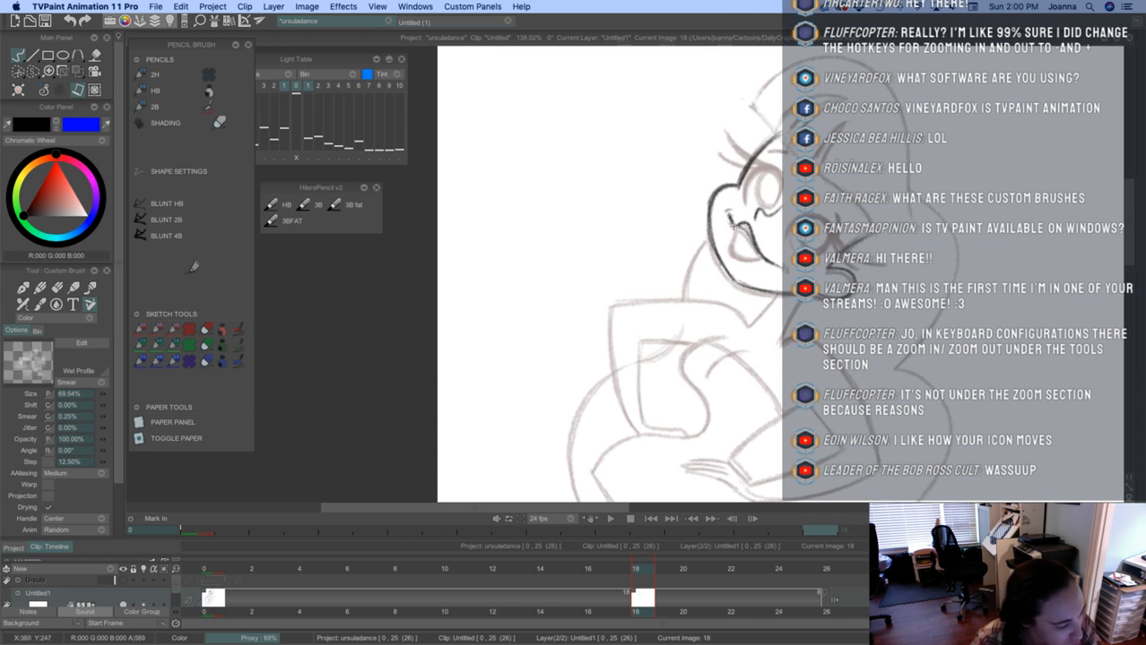
mouse_move(734, 226)
mouse_down()
mouse_move(734, 243)
mouse_move(750, 238)
mouse_move(766, 260)
mouse_move(734, 245)
mouse_move(767, 266)
mouse_move(734, 251)
mouse_move(776, 269)
mouse_move(755, 267)
mouse_up()
drag(735, 237, 731, 260)
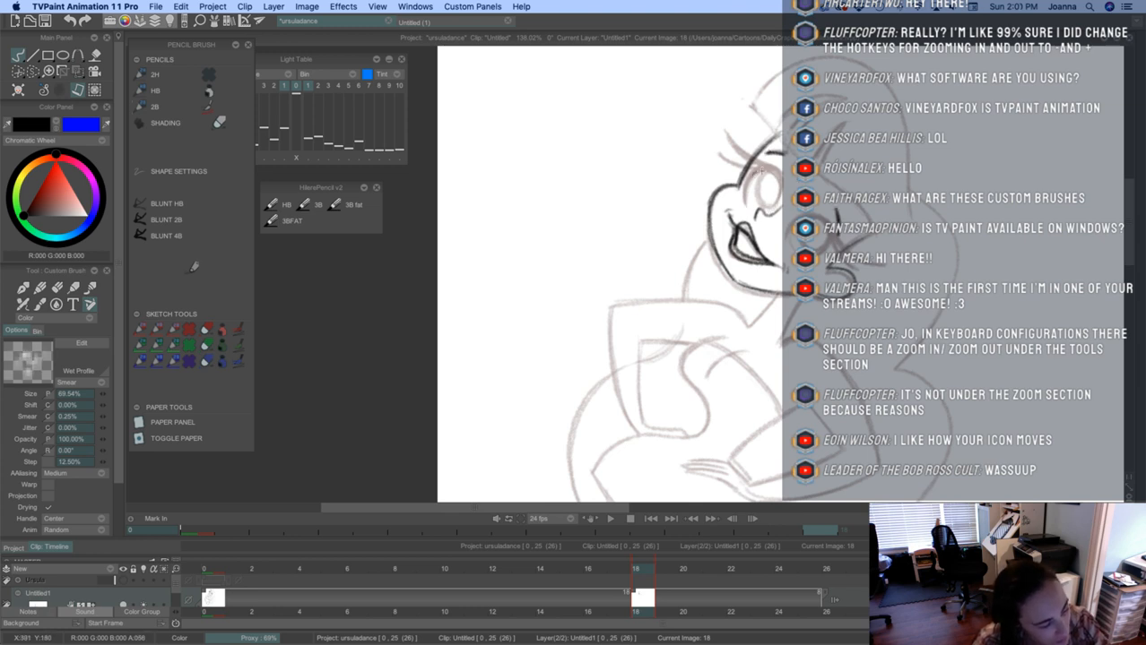
mouse_move(757, 171)
mouse_down()
mouse_move(776, 209)
mouse_move(750, 185)
mouse_move(756, 171)
mouse_move(746, 189)
mouse_move(768, 169)
mouse_move(779, 204)
mouse_move(745, 187)
mouse_move(749, 209)
mouse_move(777, 179)
mouse_up()
mouse_move(751, 168)
mouse_down()
mouse_move(722, 143)
mouse_move(753, 170)
mouse_move(714, 151)
mouse_move(755, 174)
mouse_move(715, 156)
mouse_move(746, 206)
mouse_move(755, 198)
mouse_move(766, 210)
mouse_up()
mouse_move(760, 177)
mouse_down()
mouse_move(754, 199)
mouse_move(769, 211)
mouse_up()
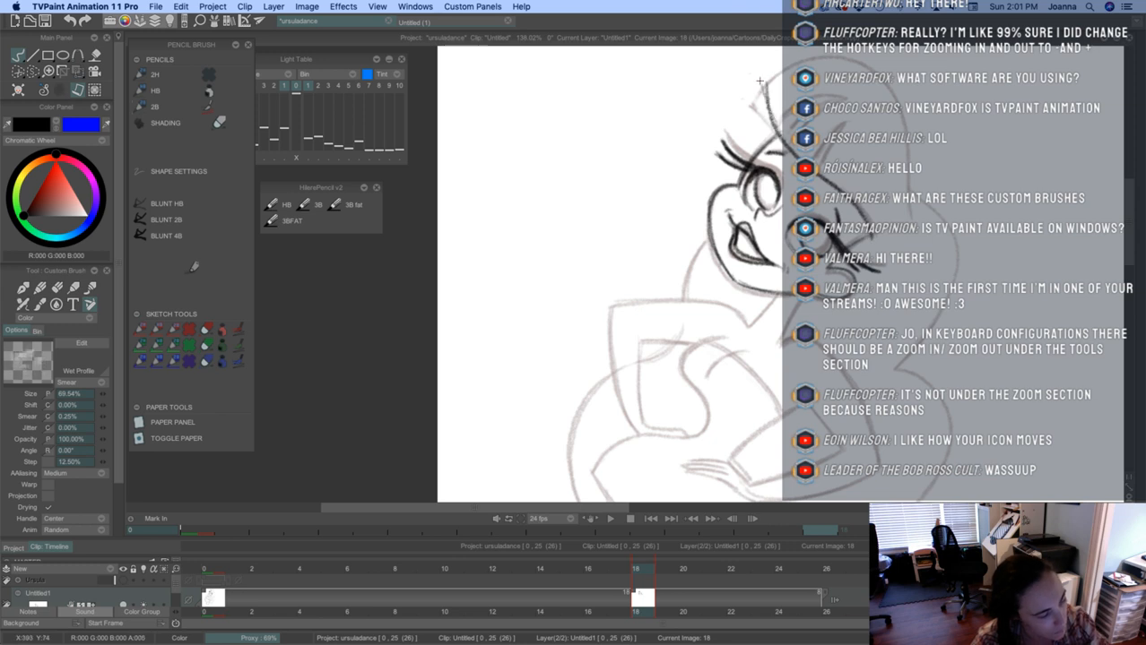
Draw the hair around the face, with the bangs, the tip above the forehead and the long outer curve
drag(759, 81, 793, 148)
drag(750, 291, 734, 341)
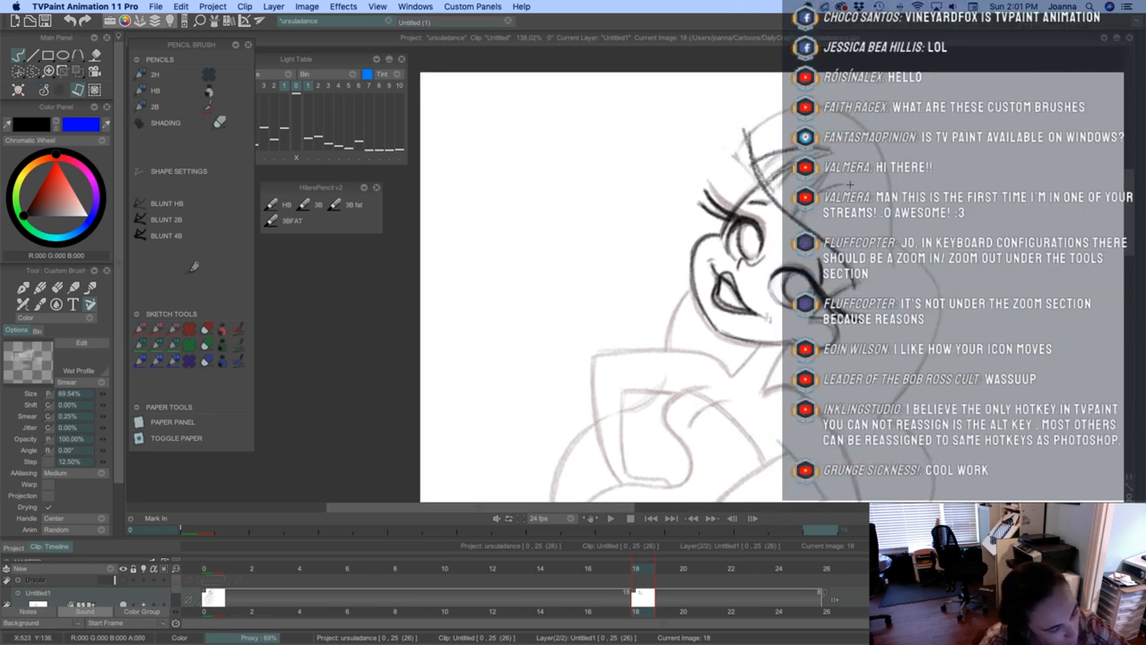
drag(753, 148, 745, 115)
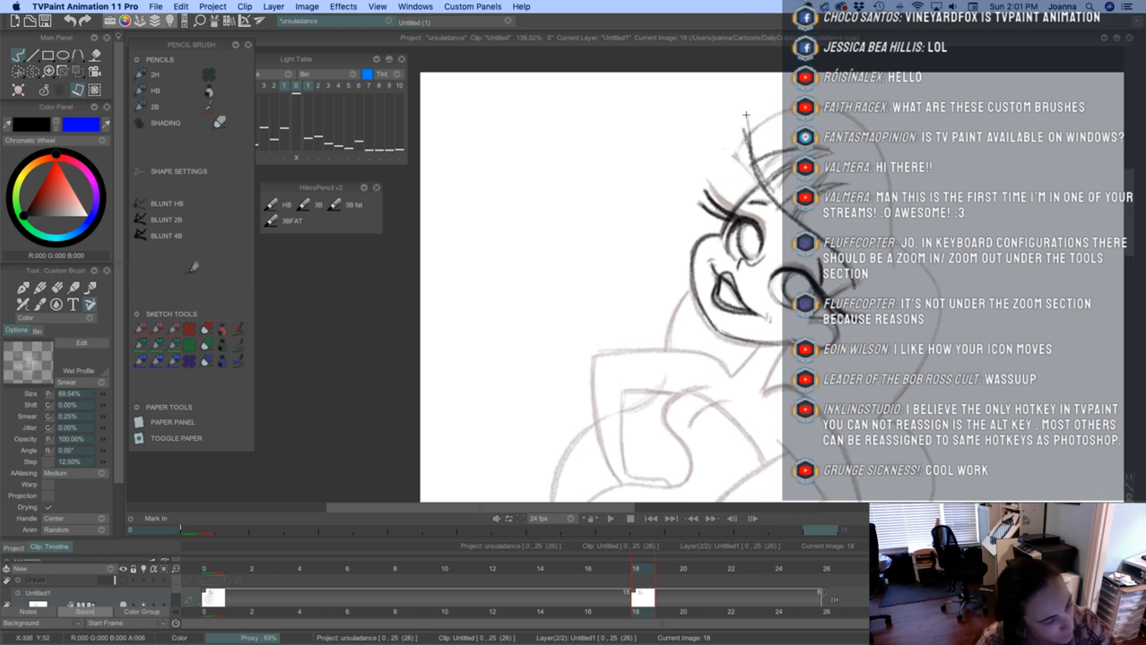
mouse_move(758, 170)
mouse_down()
mouse_move(742, 123)
mouse_move(735, 136)
mouse_move(783, 111)
mouse_move(853, 120)
mouse_move(895, 191)
mouse_move(895, 284)
mouse_up()
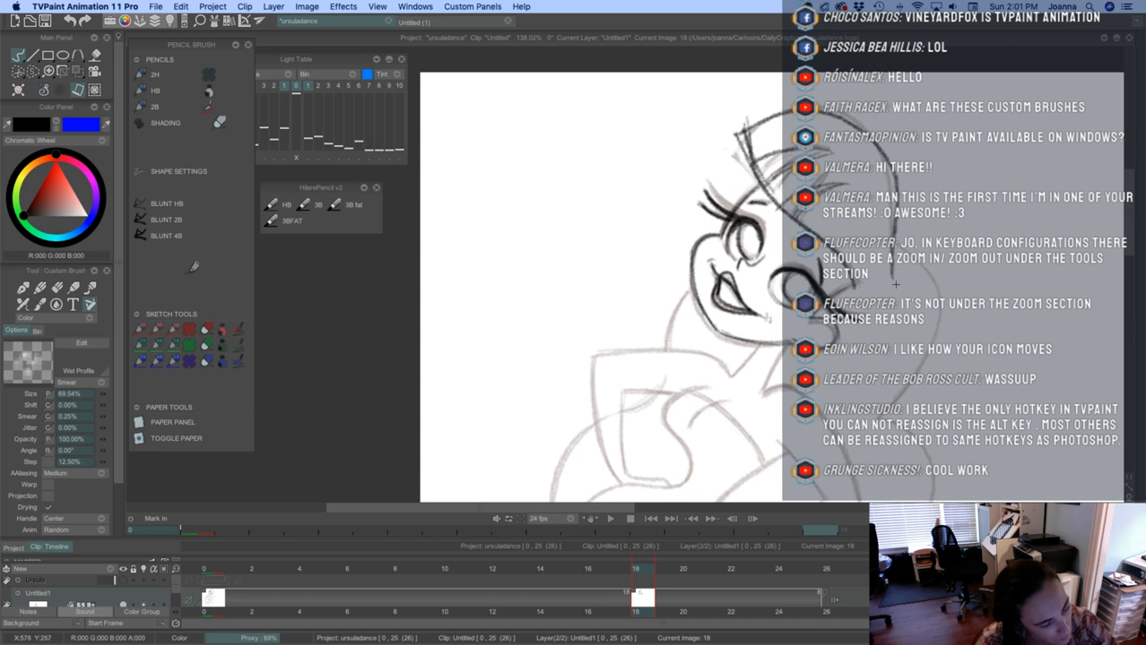
mouse_move(775, 117)
mouse_down()
mouse_move(724, 144)
mouse_move(751, 158)
mouse_move(743, 127)
mouse_move(758, 162)
mouse_up()
key(e)
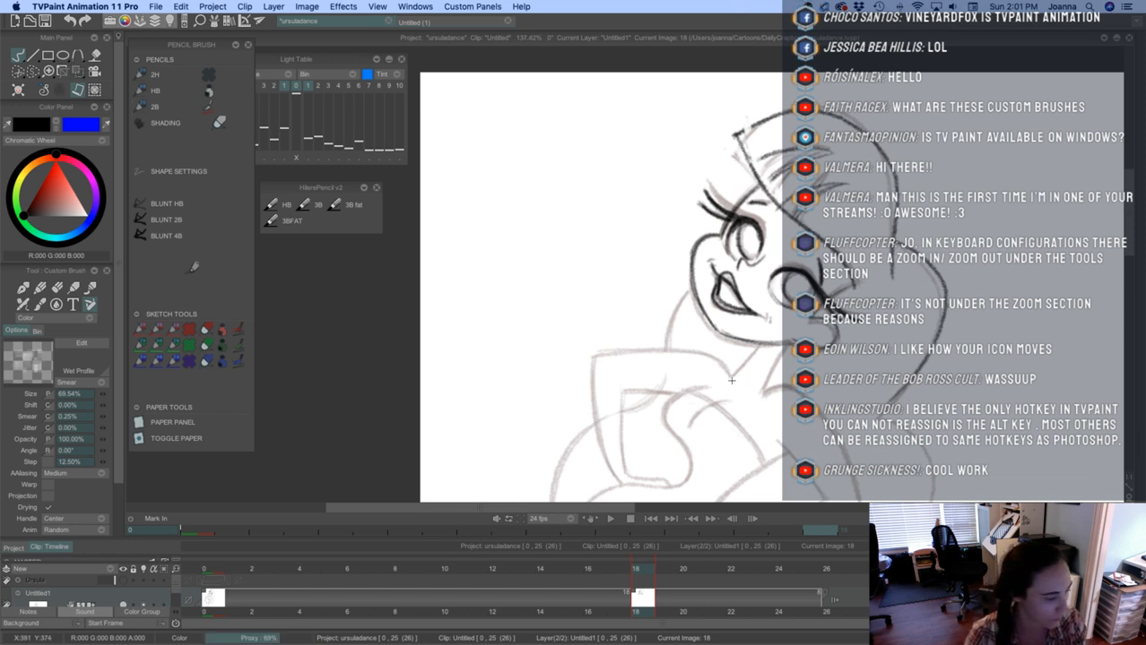
Transform the new head drawing, shifting it down with panning X -21 and Y 78, and apply the move
scroll(732, 381, down, 5)
drag(732, 381, 711, 303)
click(79, 72)
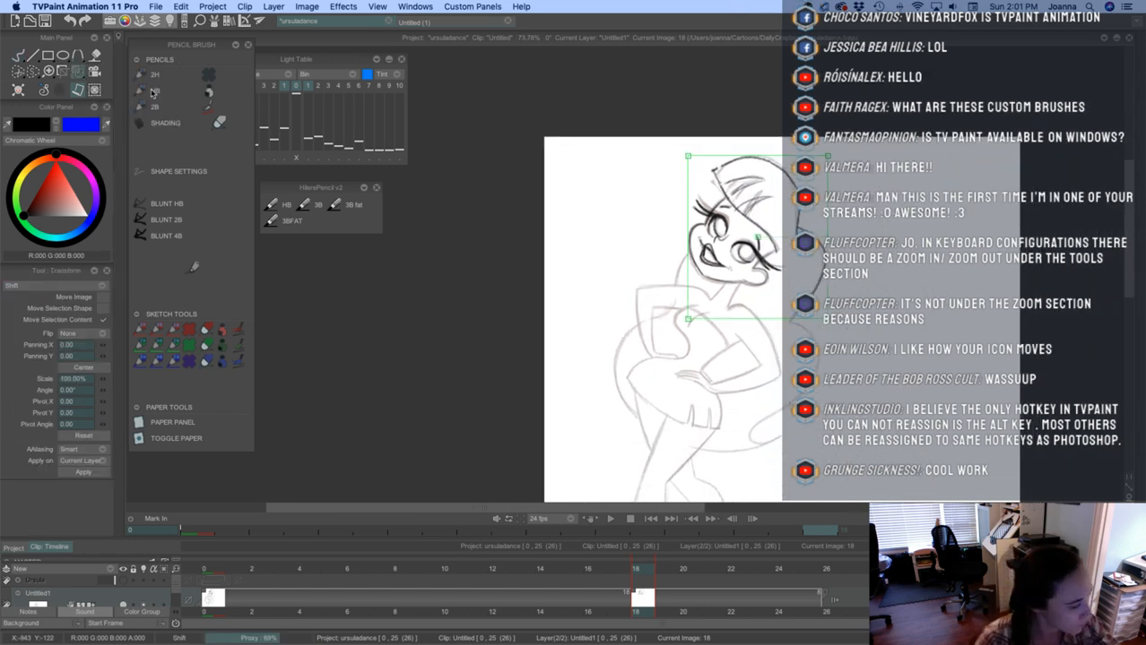
drag(736, 242, 730, 277)
key(Return)
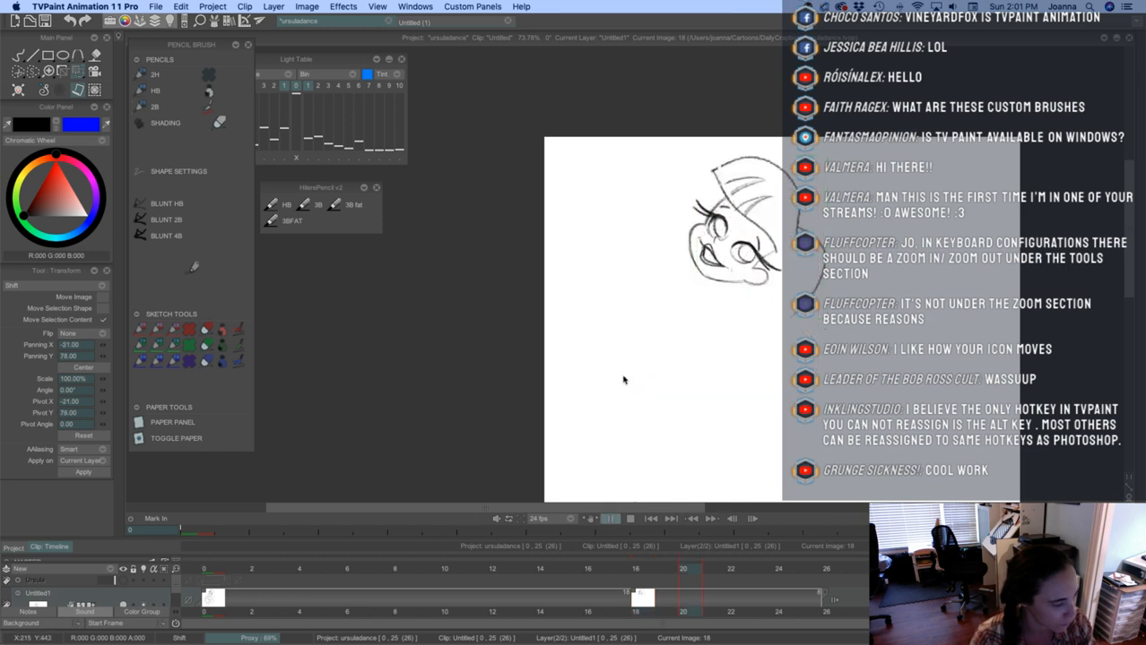
key(Return)
click(640, 551)
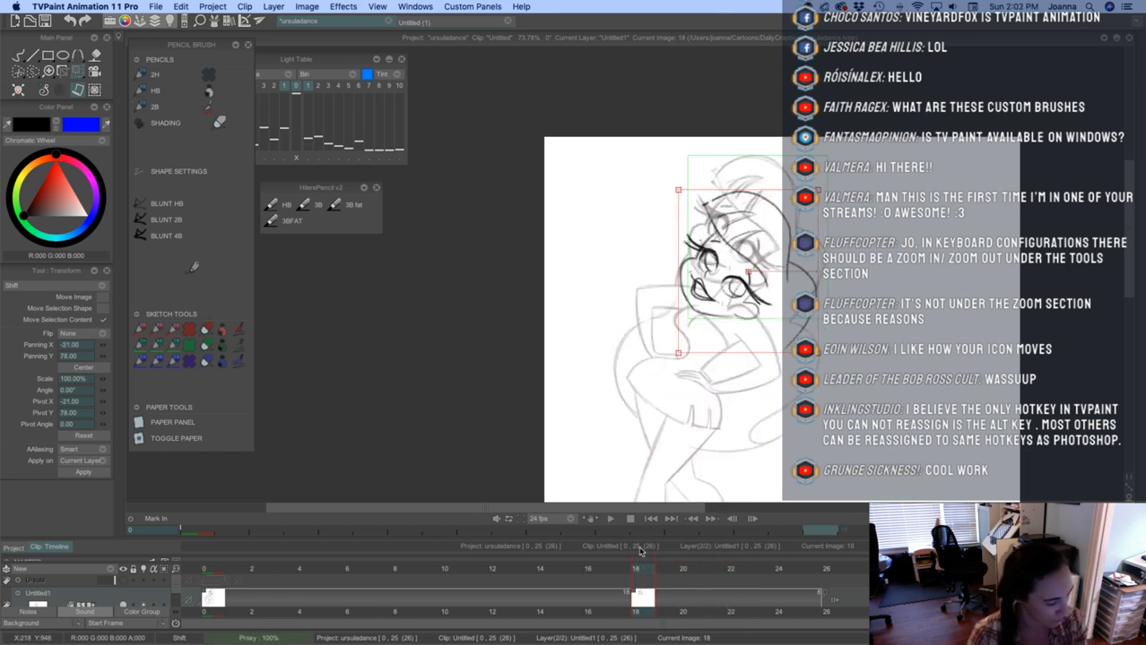
scroll(674, 372, down, 4)
drag(661, 369, 673, 303)
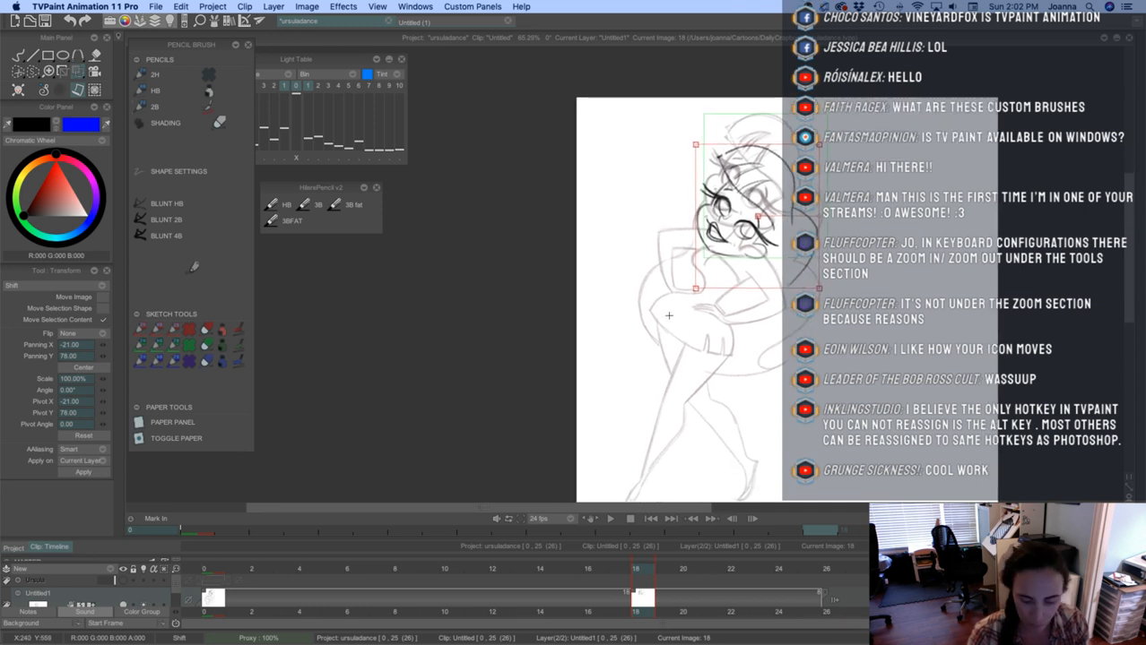
key(Return)
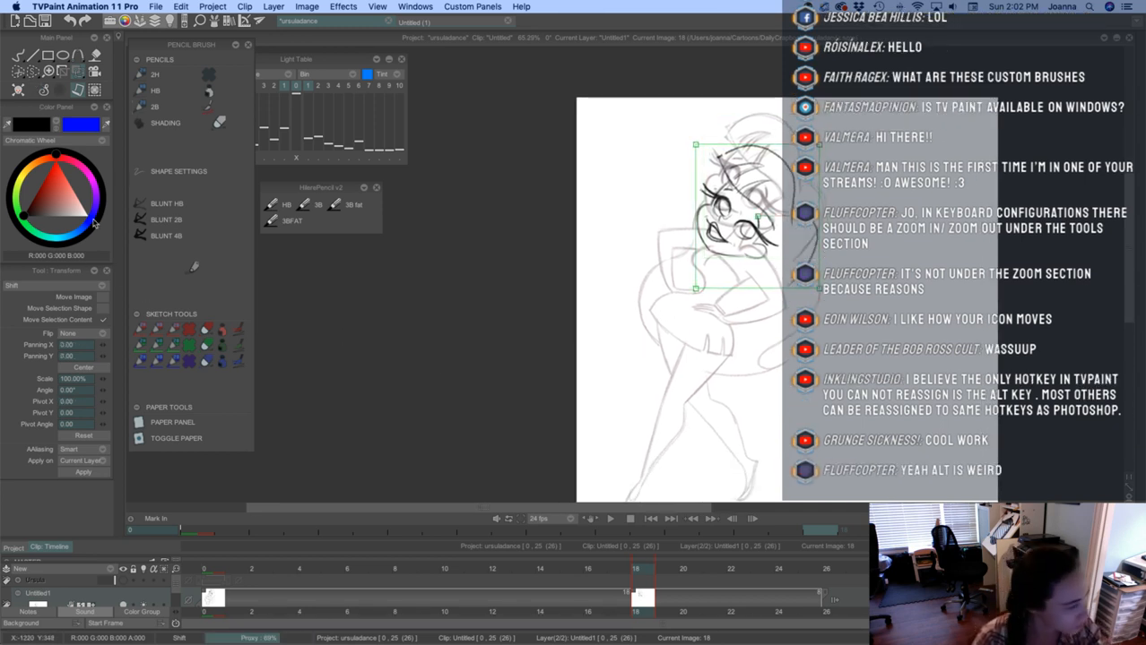
Rough in the lowered torso and hips below the head with the 2B pencil
click(19, 72)
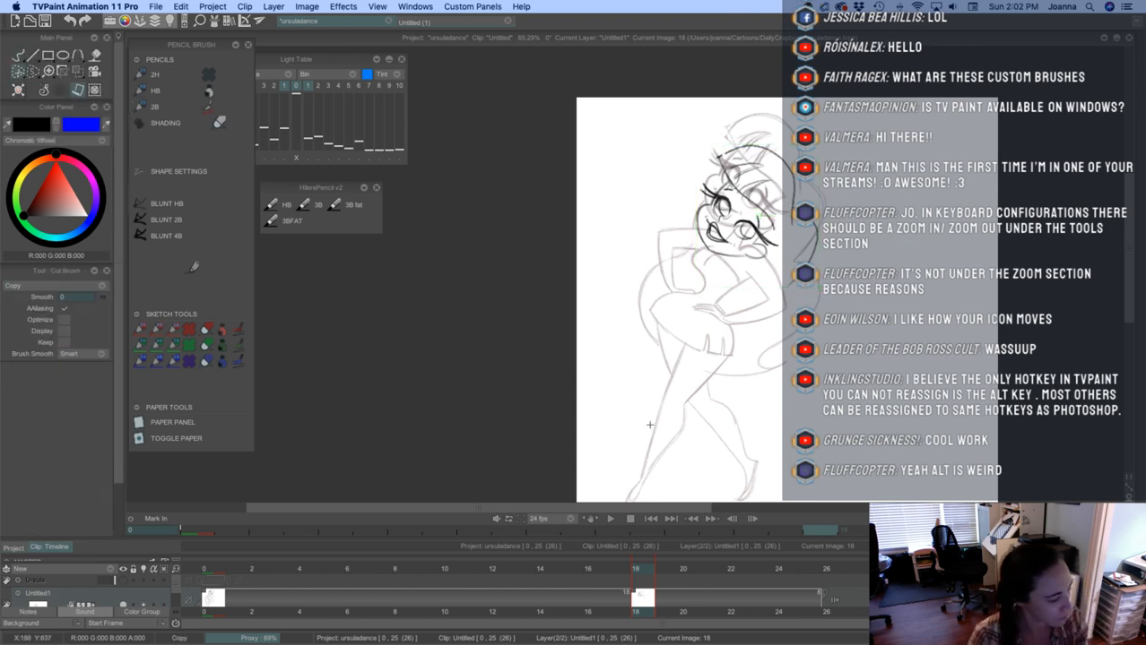
drag(684, 331, 655, 392)
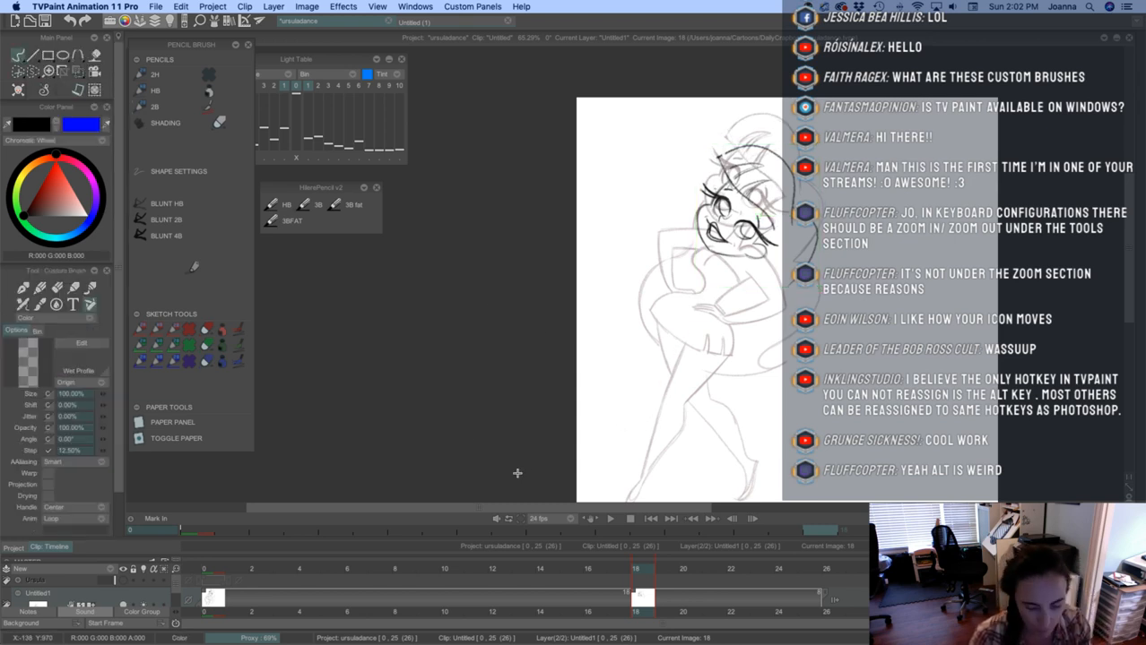
click(141, 107)
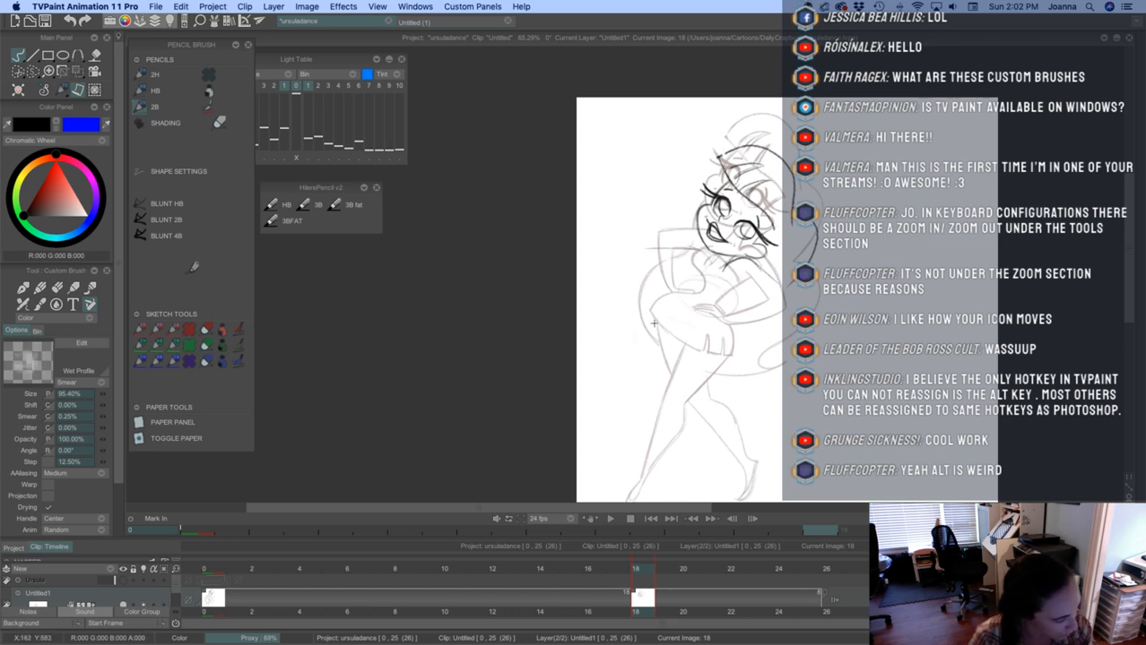
drag(650, 371, 698, 315)
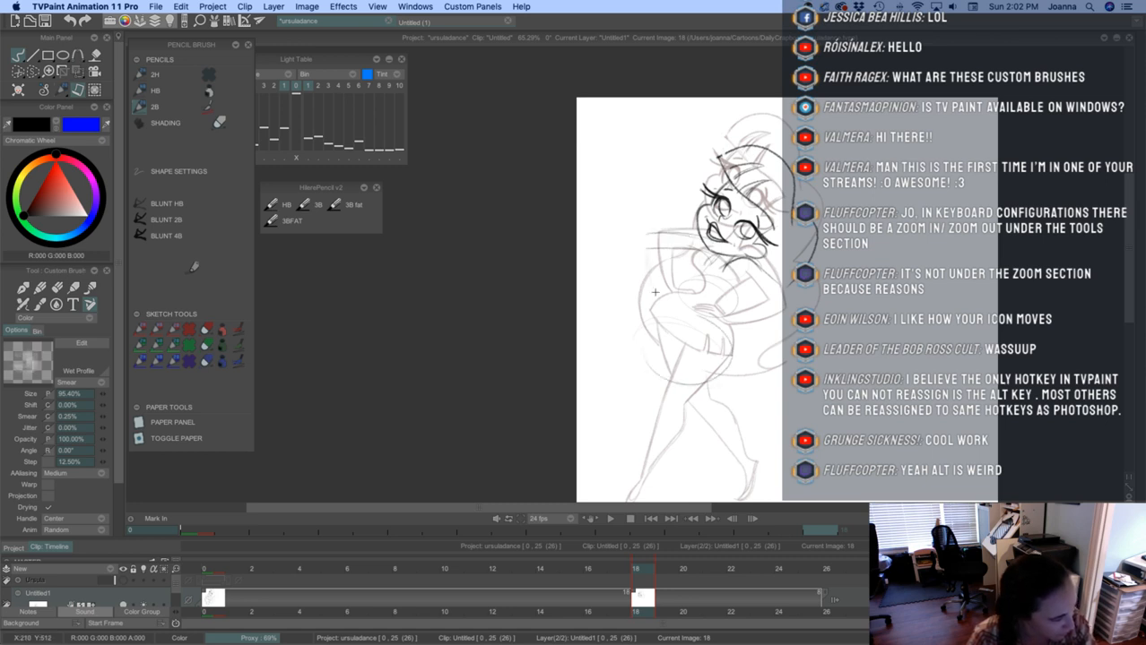
mouse_move(654, 292)
mouse_down()
mouse_move(726, 276)
mouse_move(675, 267)
mouse_move(671, 277)
mouse_move(731, 291)
mouse_move(739, 276)
mouse_move(702, 320)
mouse_up()
mouse_move(676, 264)
mouse_down()
mouse_move(690, 299)
mouse_move(672, 312)
mouse_move(691, 290)
mouse_move(681, 307)
mouse_move(674, 265)
mouse_move(709, 260)
mouse_move(676, 255)
mouse_move(727, 274)
mouse_move(707, 317)
mouse_move(731, 368)
mouse_move(710, 322)
mouse_move(739, 355)
mouse_up()
drag(692, 297, 645, 321)
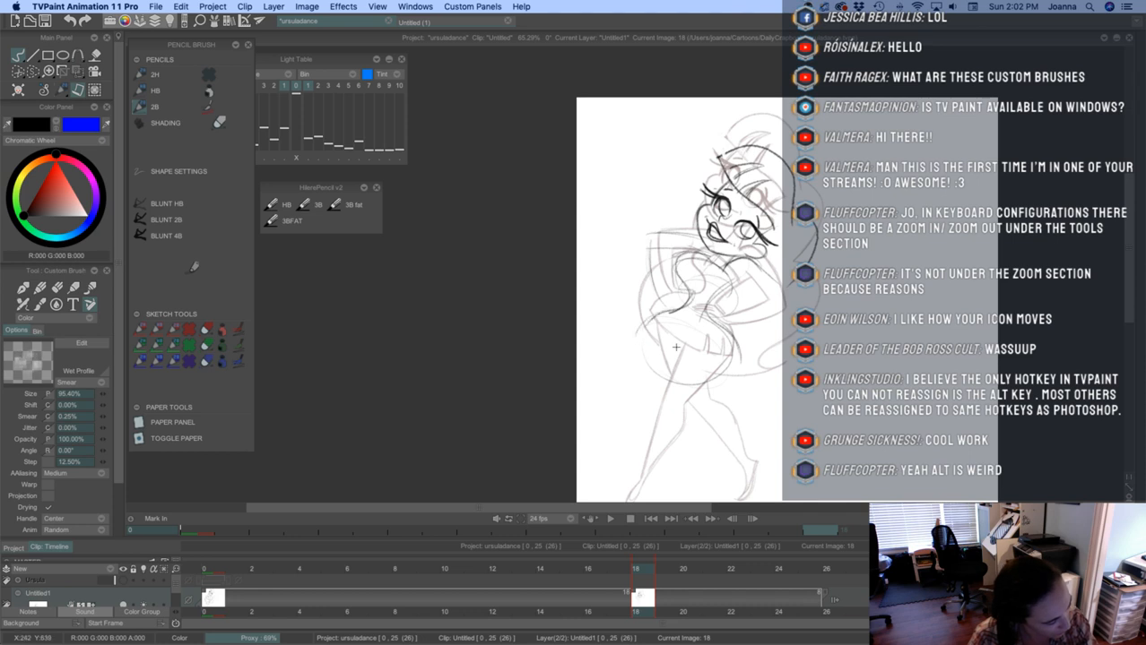
Sketch both legs with bent knees, from the hips to the planted feet of the light-table pose
drag(624, 389, 606, 320)
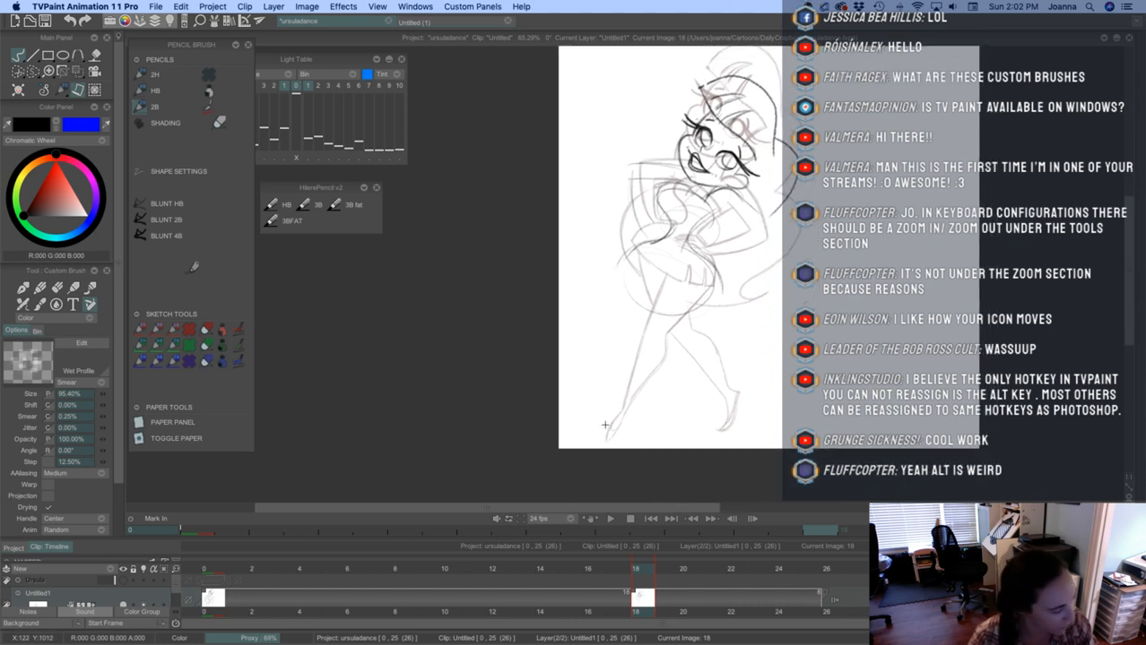
mouse_move(609, 405)
mouse_down()
mouse_move(605, 441)
mouse_move(618, 402)
mouse_up()
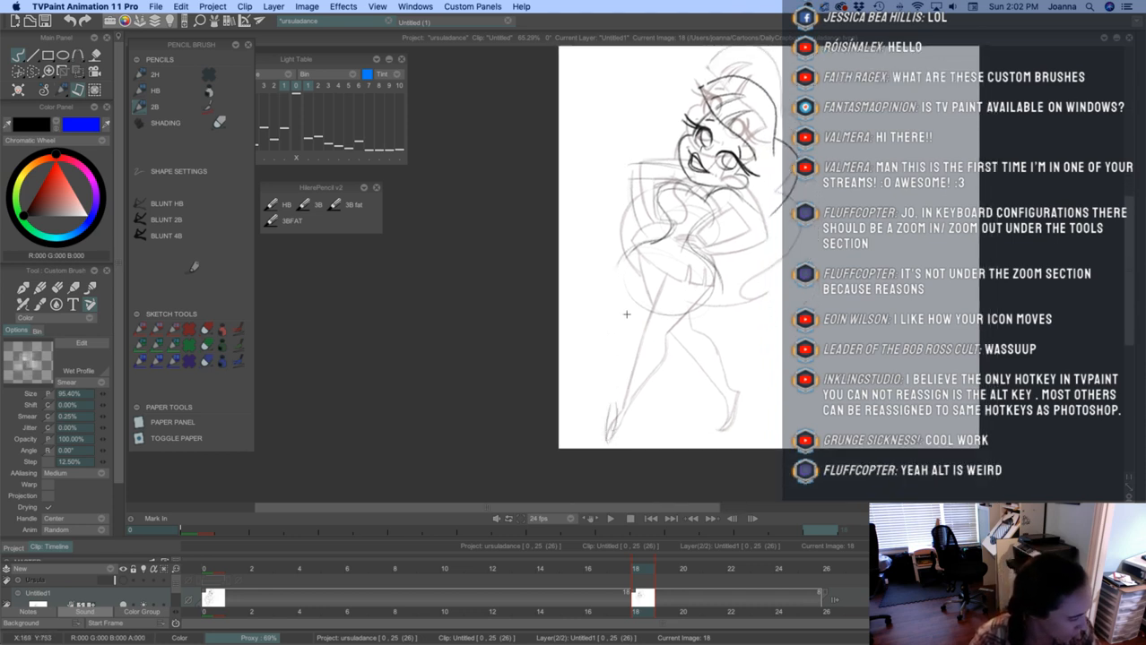
mouse_move(650, 287)
mouse_down()
mouse_move(616, 325)
mouse_move(612, 392)
mouse_up()
drag(620, 315, 606, 409)
mouse_move(636, 329)
mouse_down()
mouse_move(615, 410)
mouse_move(639, 358)
mouse_move(636, 327)
mouse_move(615, 404)
mouse_move(636, 329)
mouse_move(665, 296)
mouse_up()
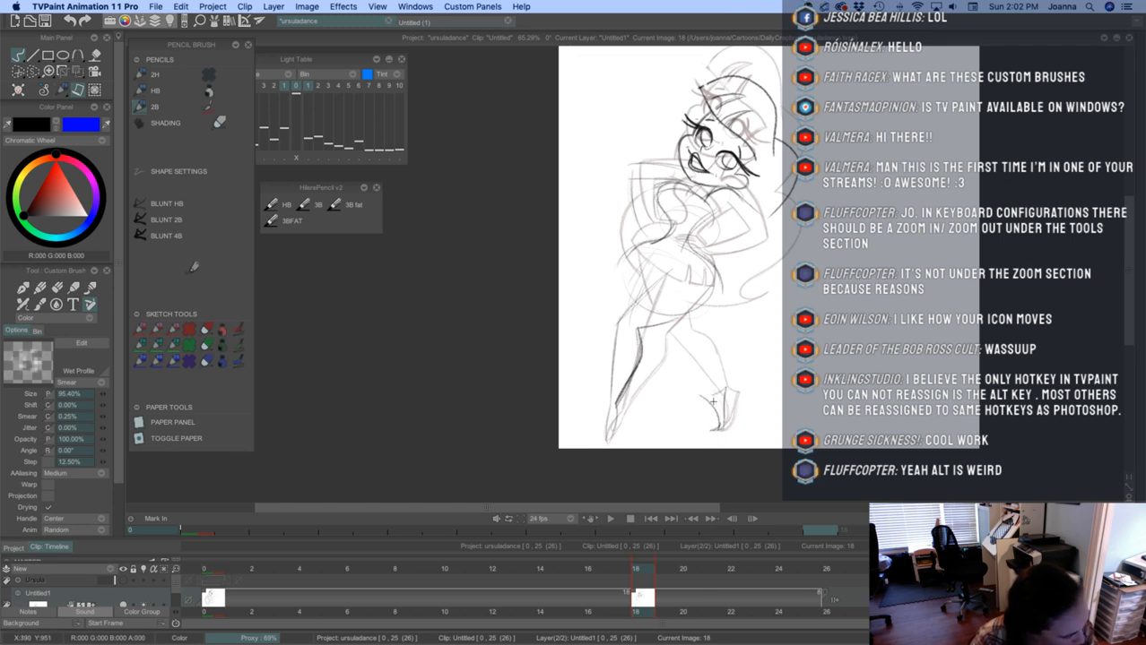
mouse_move(717, 418)
mouse_down()
mouse_move(650, 362)
mouse_move(715, 395)
mouse_move(678, 345)
mouse_move(700, 378)
mouse_move(673, 343)
mouse_move(651, 339)
mouse_move(701, 378)
mouse_move(652, 338)
mouse_move(665, 370)
mouse_move(631, 348)
mouse_move(707, 403)
mouse_move(718, 431)
mouse_up()
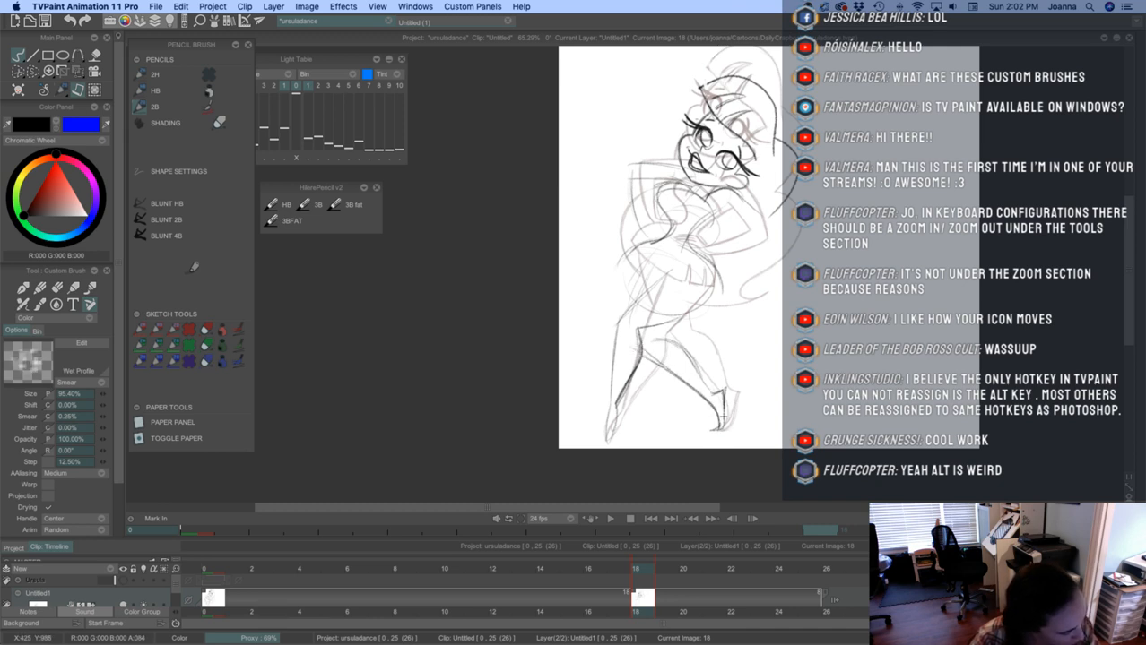
mouse_move(704, 391)
mouse_down()
mouse_move(686, 351)
mouse_move(646, 335)
mouse_move(628, 343)
mouse_move(615, 288)
mouse_move(627, 350)
mouse_move(617, 269)
mouse_up()
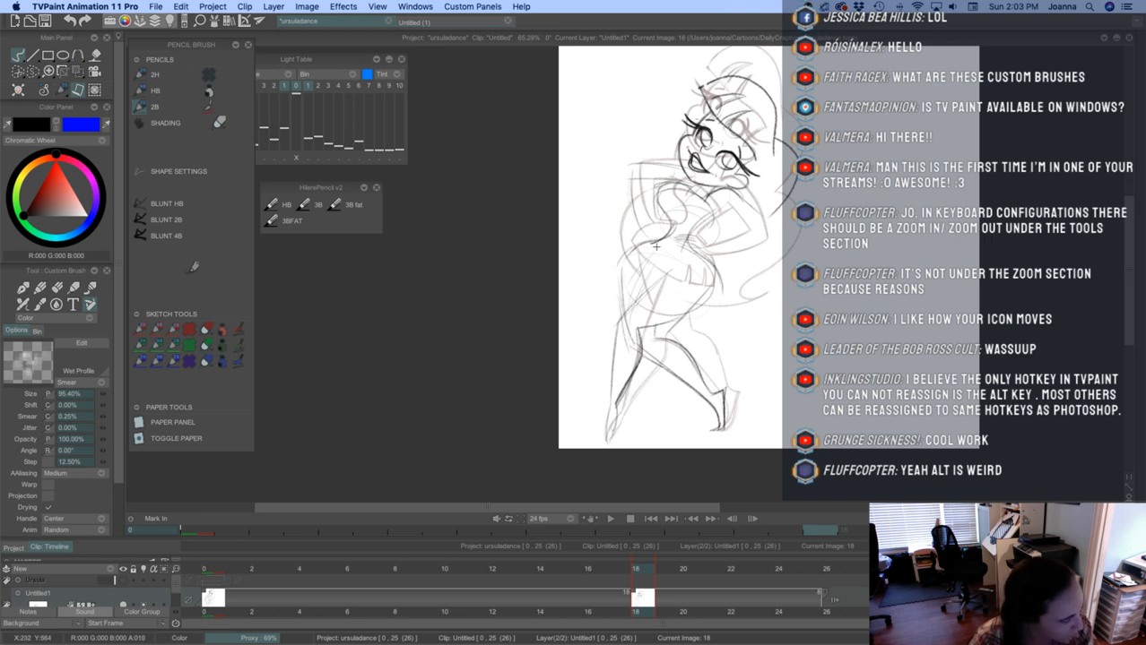
Darken the waist curve and the rounded hip and skirt outline of the lowered pose
mouse_move(686, 236)
mouse_down()
mouse_move(698, 300)
mouse_move(675, 321)
mouse_up()
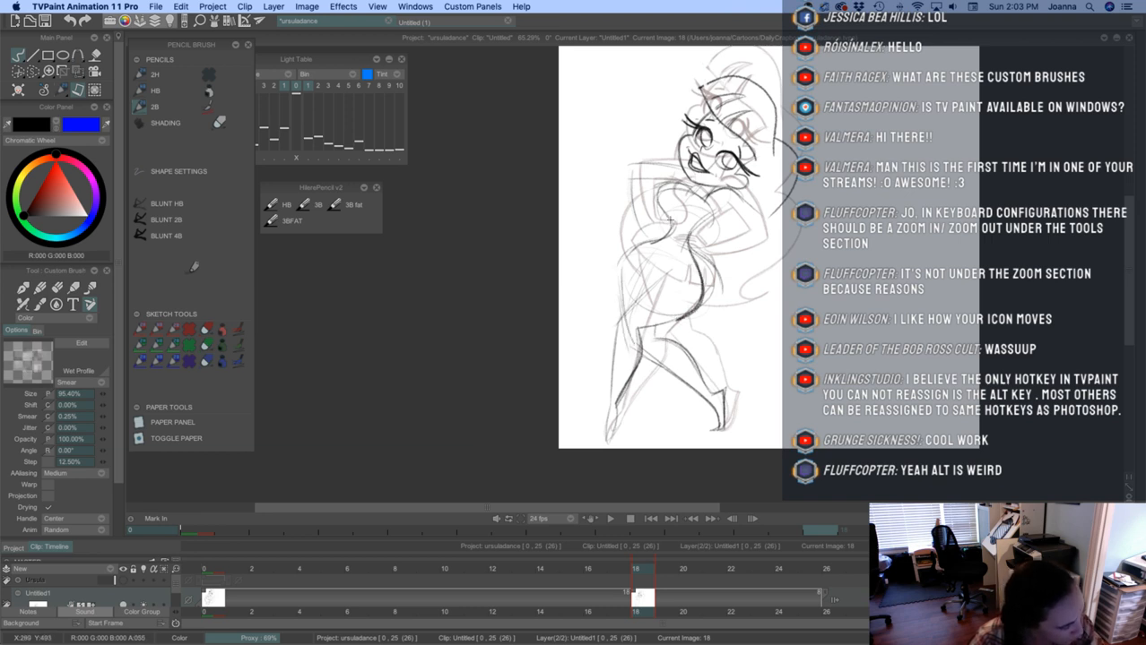
drag(668, 218, 616, 251)
mouse_move(696, 227)
mouse_down()
mouse_move(681, 317)
mouse_move(662, 312)
mouse_up()
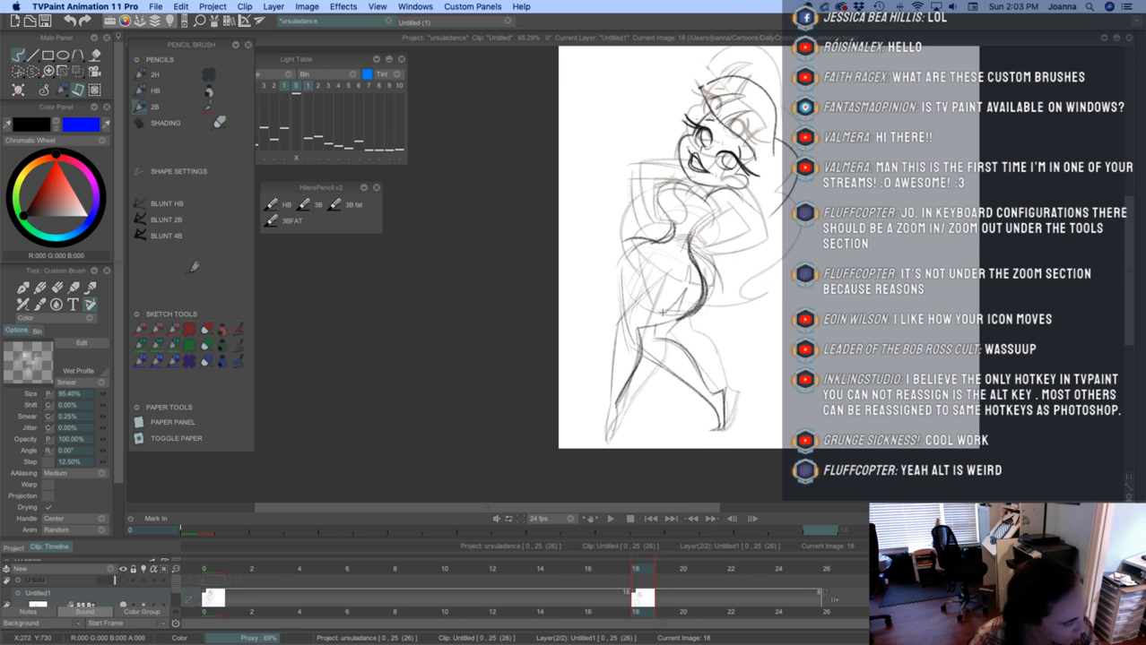
mouse_move(616, 248)
mouse_down()
mouse_move(648, 305)
mouse_move(692, 311)
mouse_up()
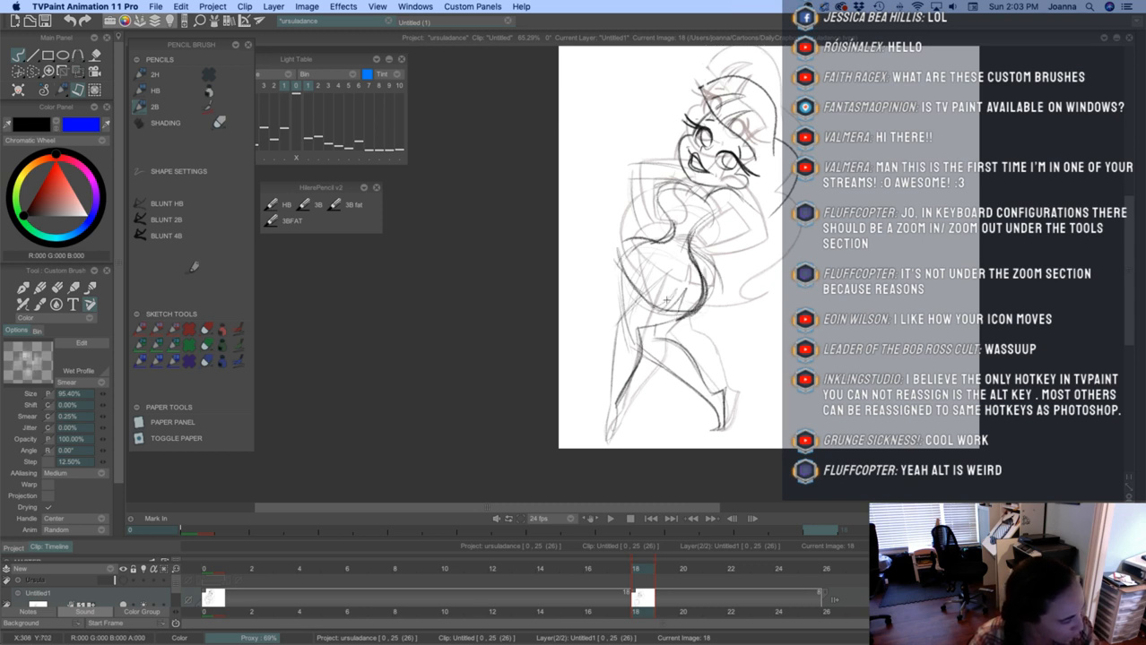
mouse_move(671, 224)
mouse_down()
mouse_move(614, 246)
mouse_move(617, 262)
mouse_move(692, 299)
mouse_up()
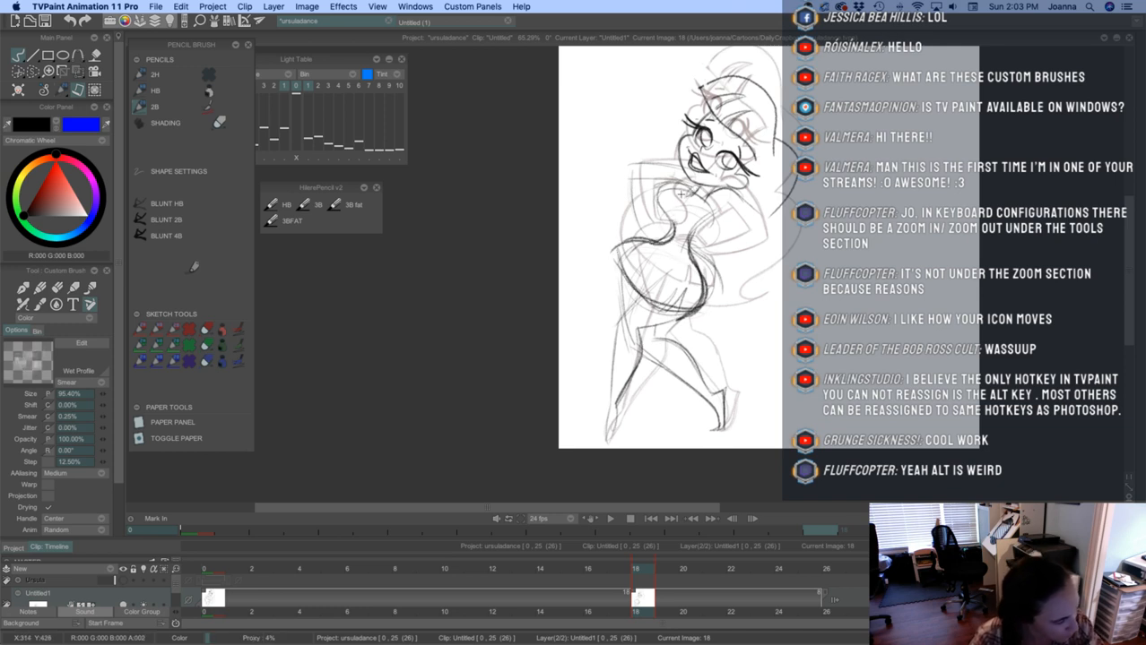
Sketch the chest line and the bent arm resting on the hip below the hair curve, undoing a misplaced stroke
mouse_move(681, 194)
mouse_down()
mouse_move(656, 206)
mouse_move(670, 241)
mouse_move(657, 202)
mouse_move(700, 222)
mouse_move(747, 210)
mouse_move(771, 238)
mouse_up()
mouse_move(721, 196)
mouse_down()
mouse_move(762, 234)
mouse_move(707, 198)
mouse_move(750, 210)
mouse_move(770, 237)
mouse_up()
key(super+z)
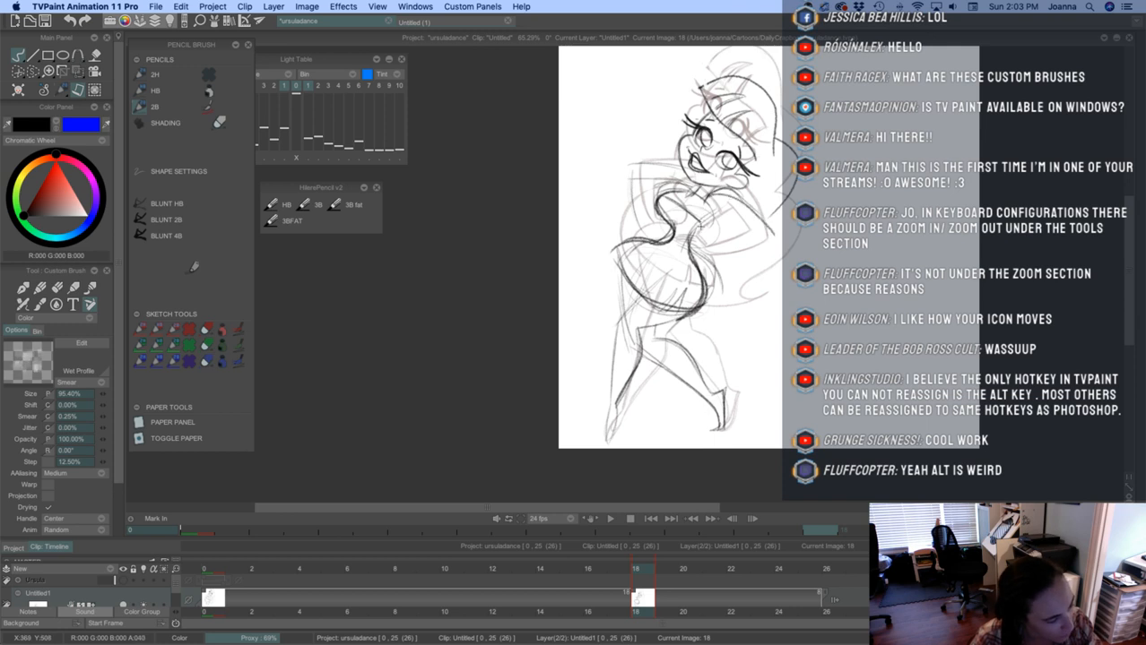
mouse_move(703, 221)
mouse_down()
mouse_move(738, 231)
mouse_move(709, 253)
mouse_up()
drag(771, 237, 699, 264)
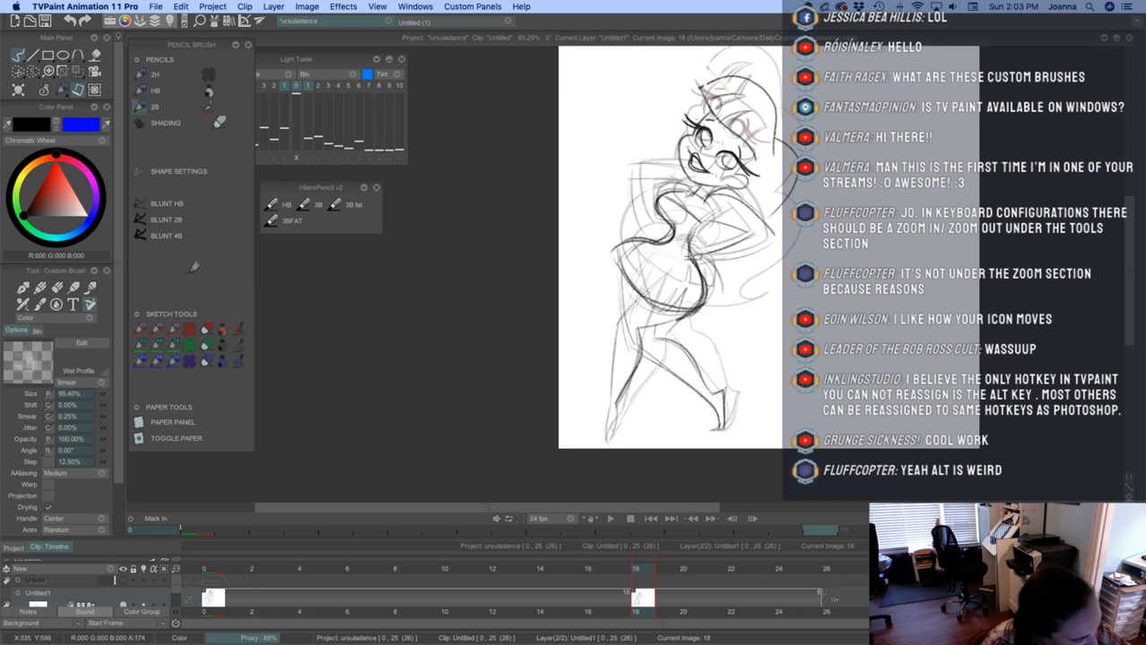
Rough in the opposite bent arm beside the chest and reinforce the arm resting on the hip
drag(691, 183, 645, 242)
drag(639, 190, 649, 248)
mouse_move(624, 325)
mouse_down()
mouse_move(625, 299)
mouse_move(672, 278)
mouse_up()
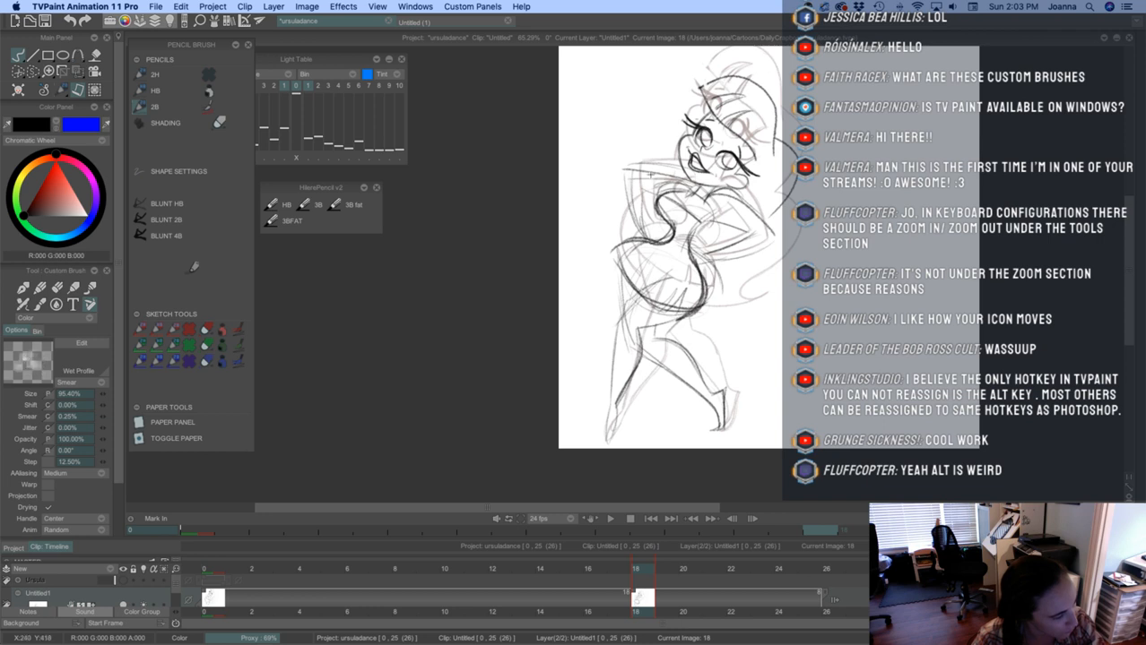
drag(717, 190, 761, 266)
drag(743, 215, 761, 273)
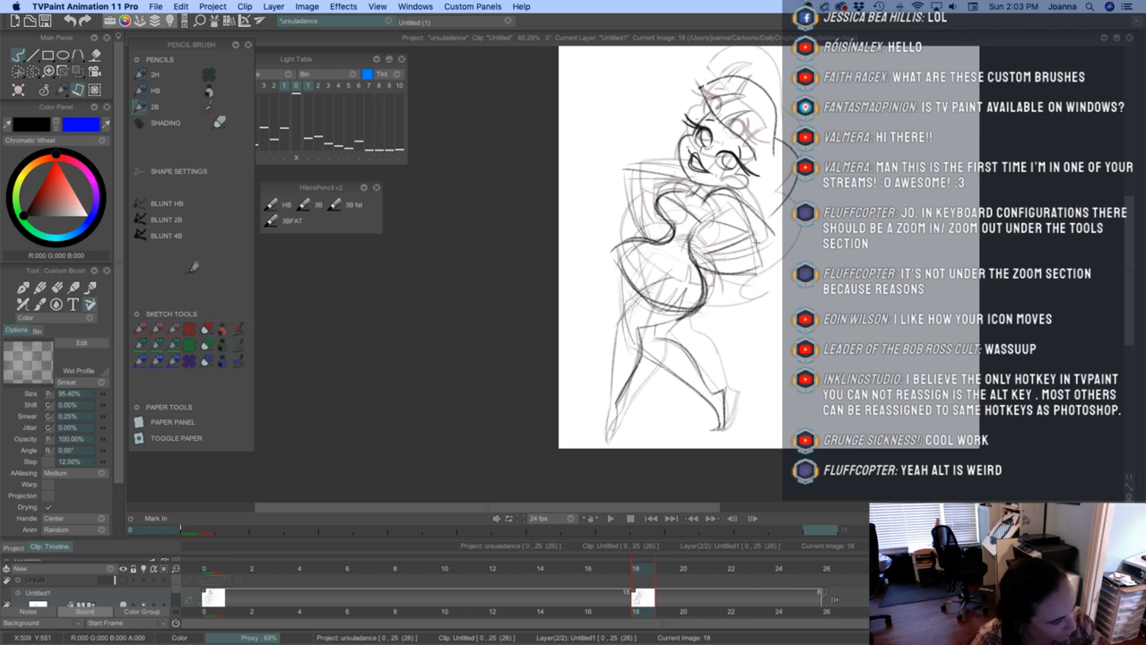
Erase the rough lines inside the arm resting on the hip and redraw its bent outline with the 2B pencil
click(58, 288)
mouse_move(712, 223)
mouse_down()
mouse_move(724, 244)
mouse_move(732, 225)
mouse_move(767, 256)
mouse_move(705, 258)
mouse_move(703, 222)
mouse_move(688, 244)
mouse_up()
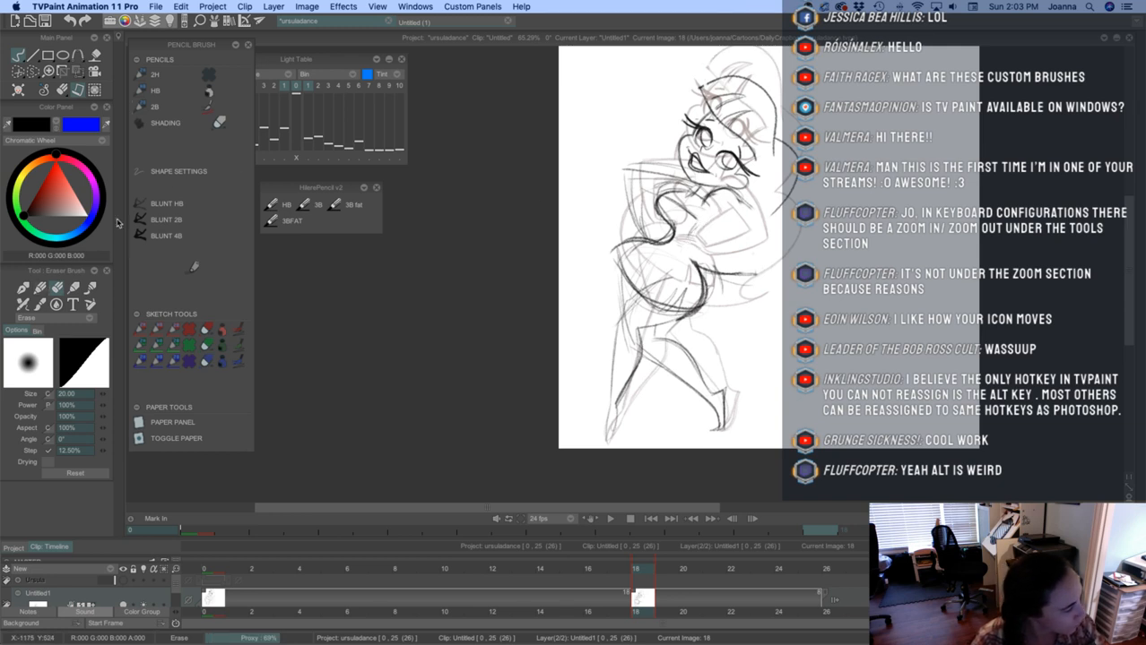
click(145, 108)
drag(704, 190, 767, 258)
mouse_move(716, 224)
mouse_down()
mouse_move(748, 258)
mouse_move(698, 267)
mouse_up()
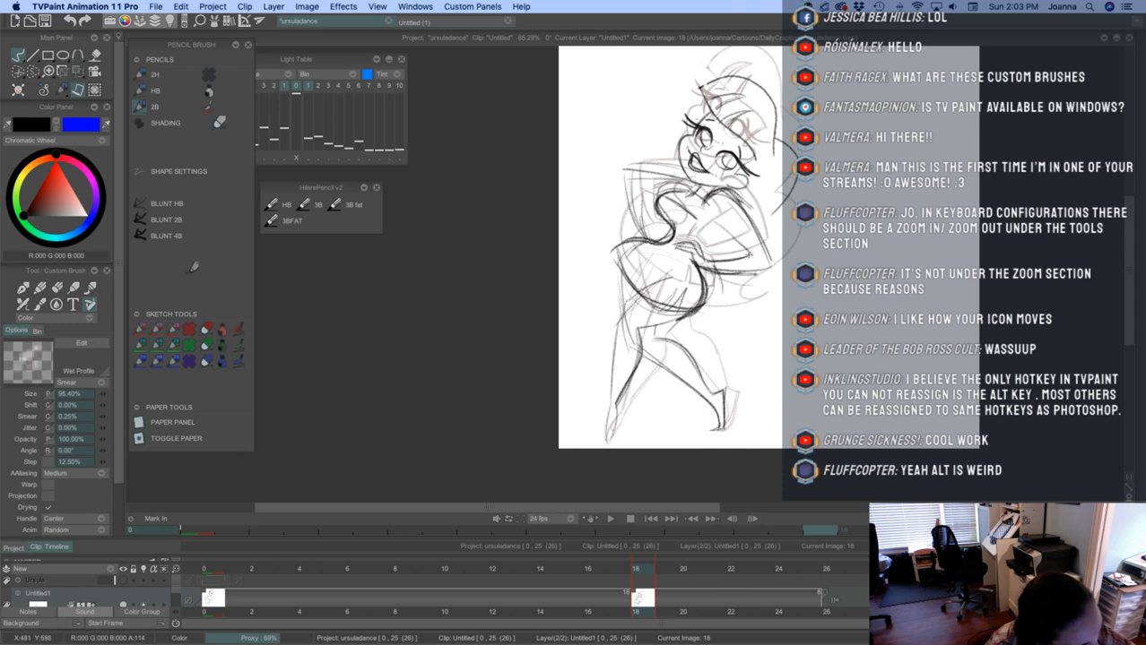
mouse_move(694, 240)
mouse_down()
mouse_move(712, 221)
mouse_move(748, 259)
mouse_up()
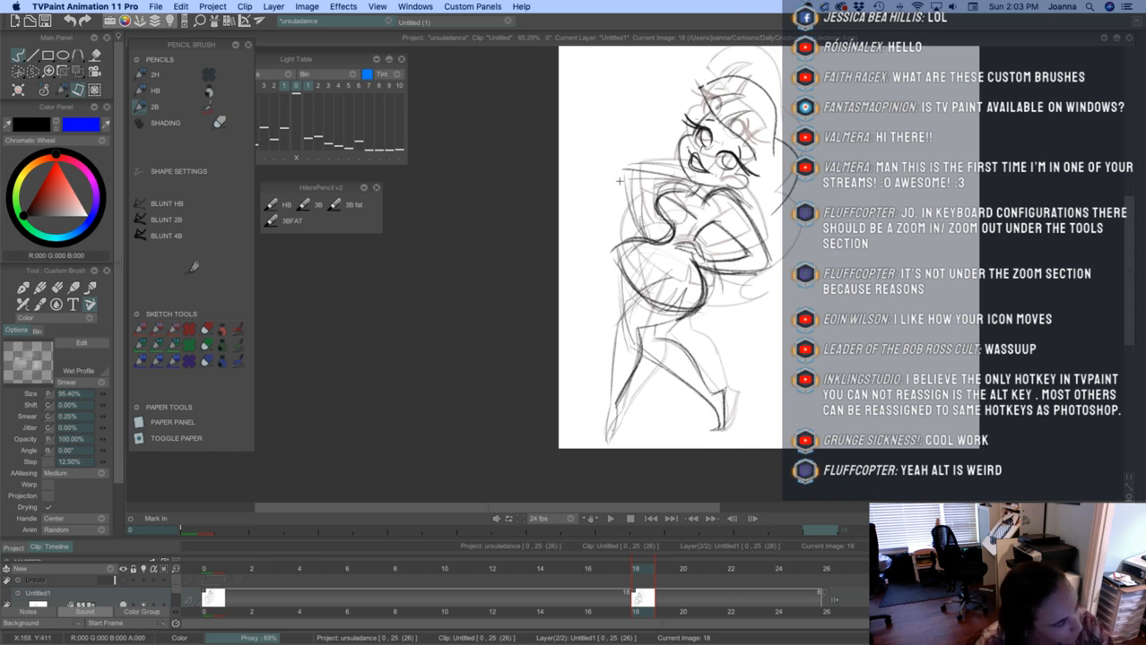
Erase the rough lines of the opposite bent arm, sketch its forearm with the Pencil brush, and check the pose without the light table
click(81, 287)
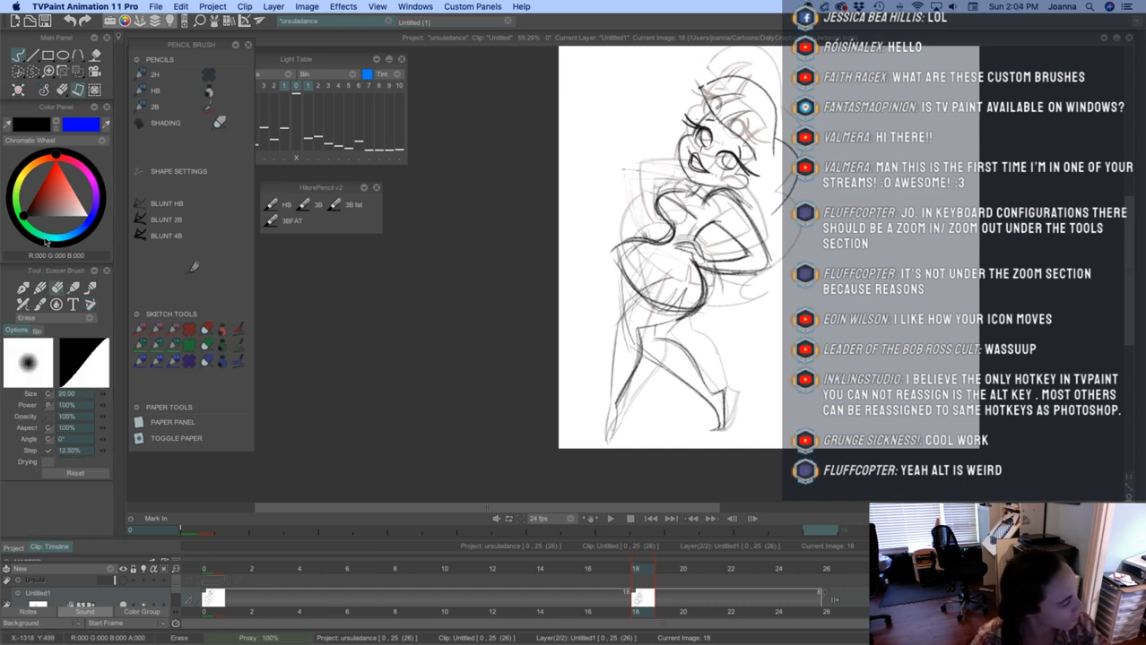
click(41, 292)
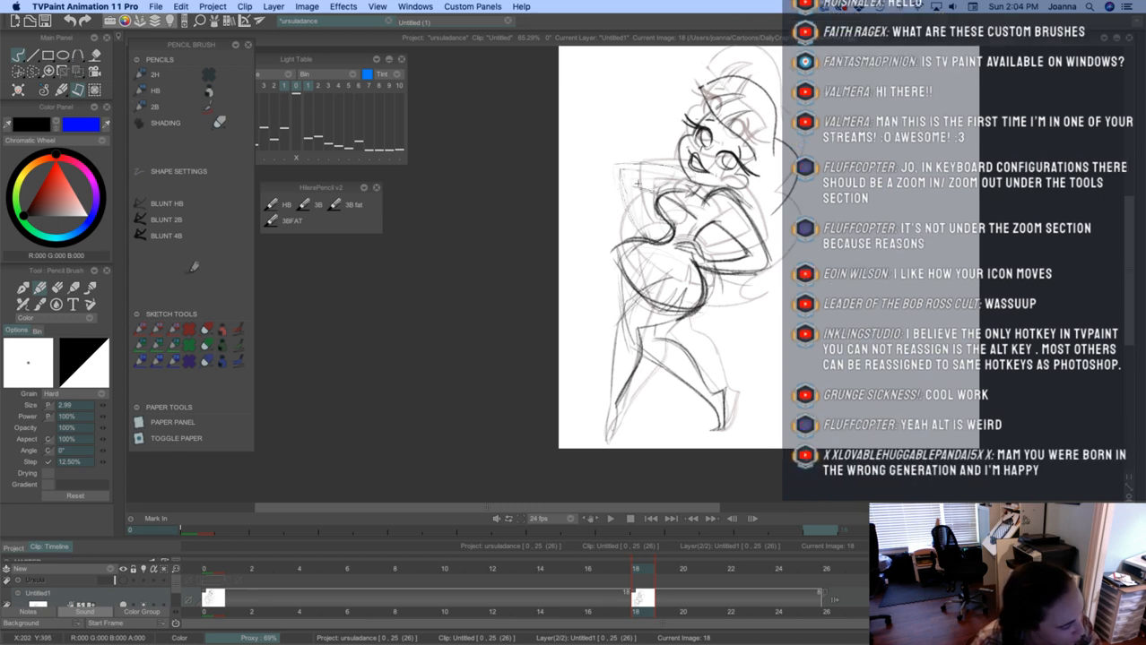
drag(637, 183, 652, 245)
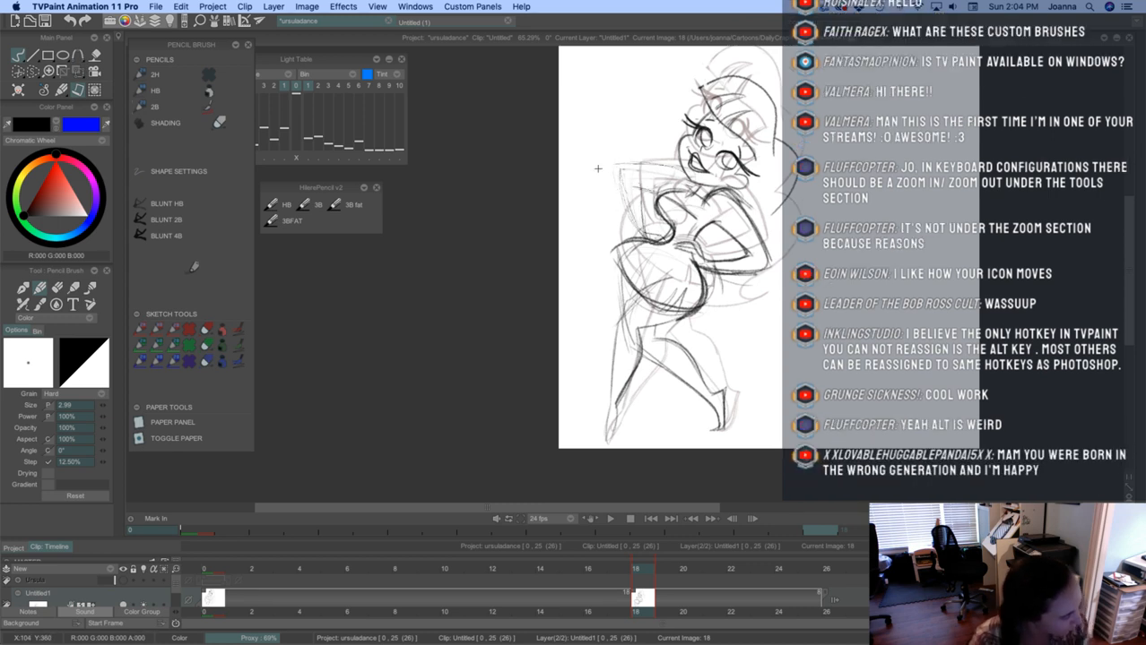
click(146, 603)
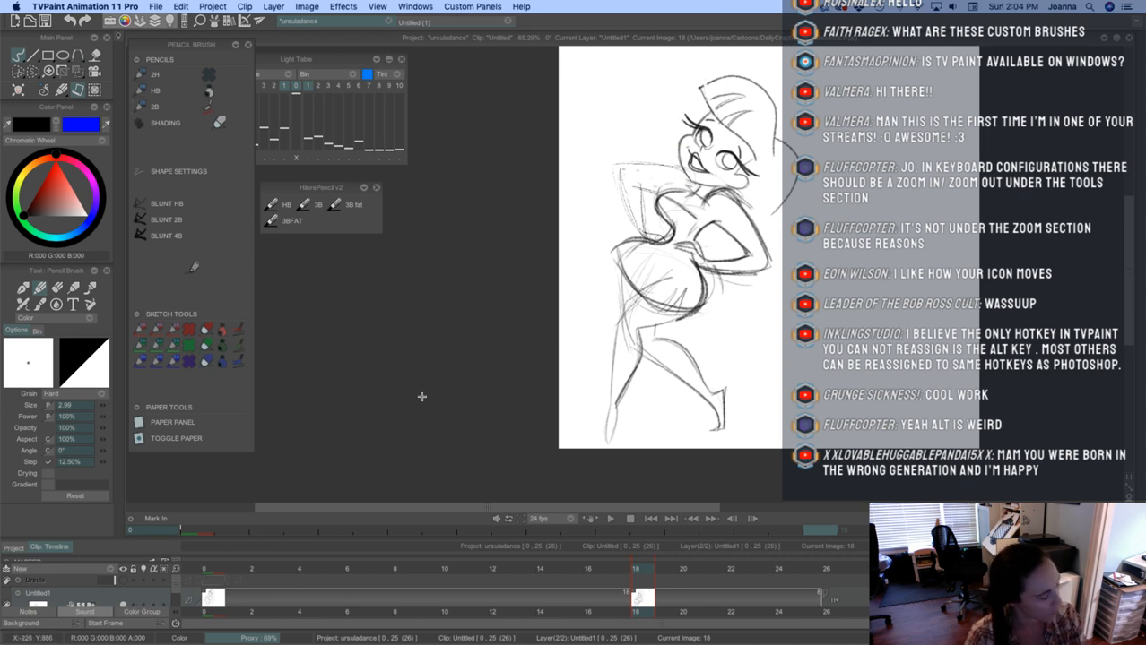
click(145, 609)
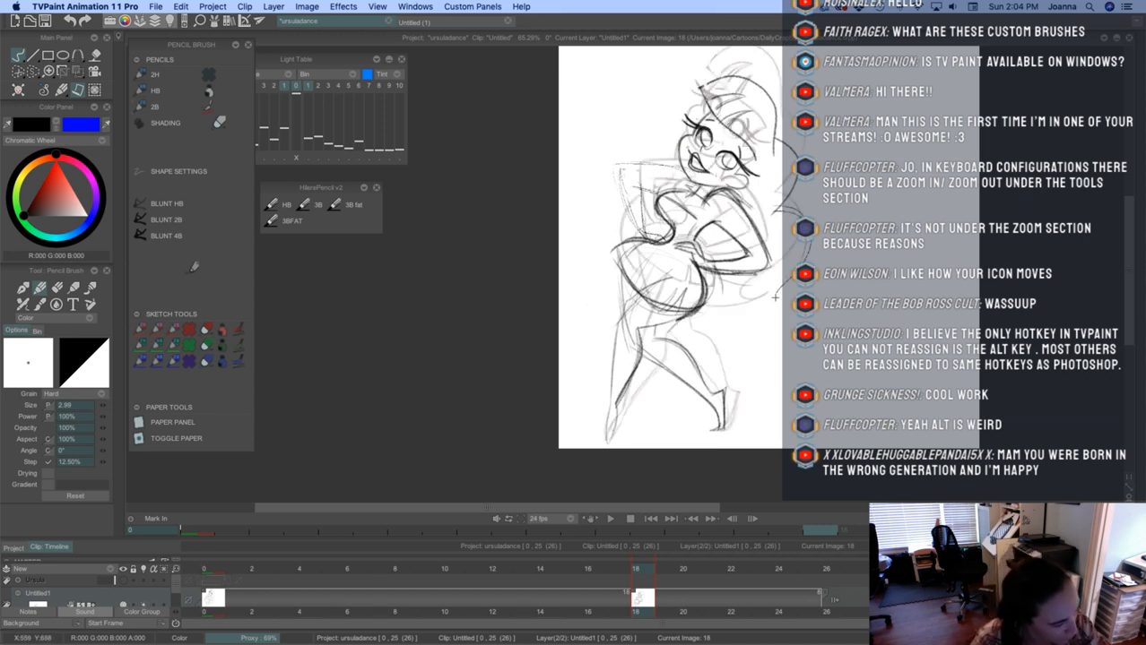
Sketch the large hair curve sweeping behind the hips and around the opposite arm with the Pencil brush
drag(792, 294, 689, 320)
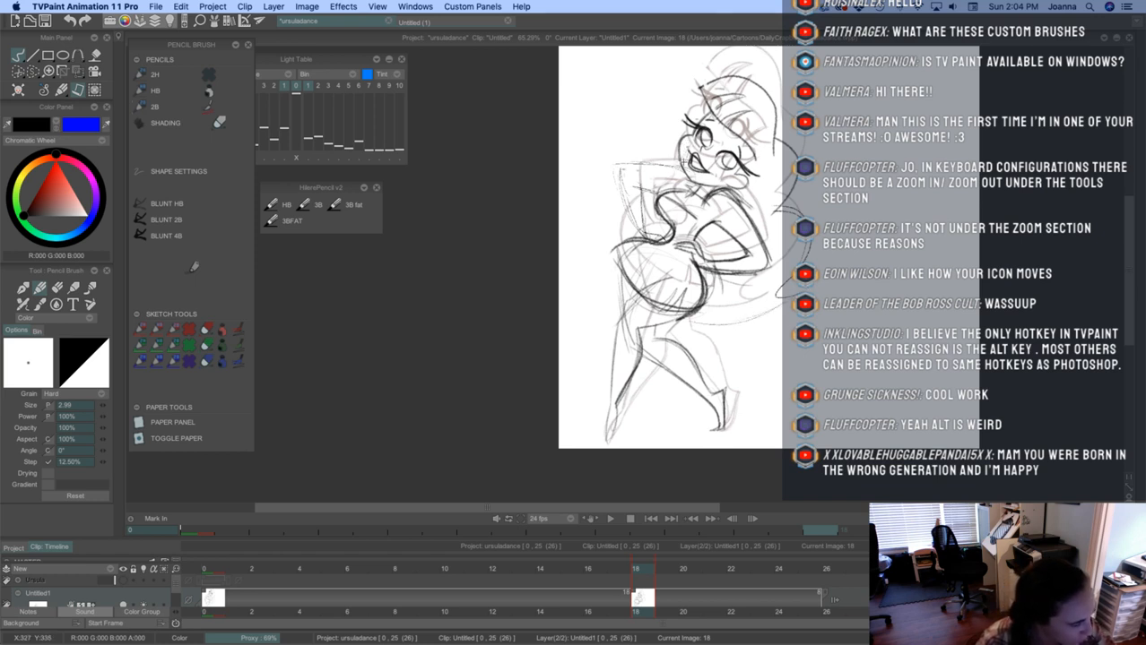
drag(685, 163, 612, 234)
drag(631, 192, 604, 251)
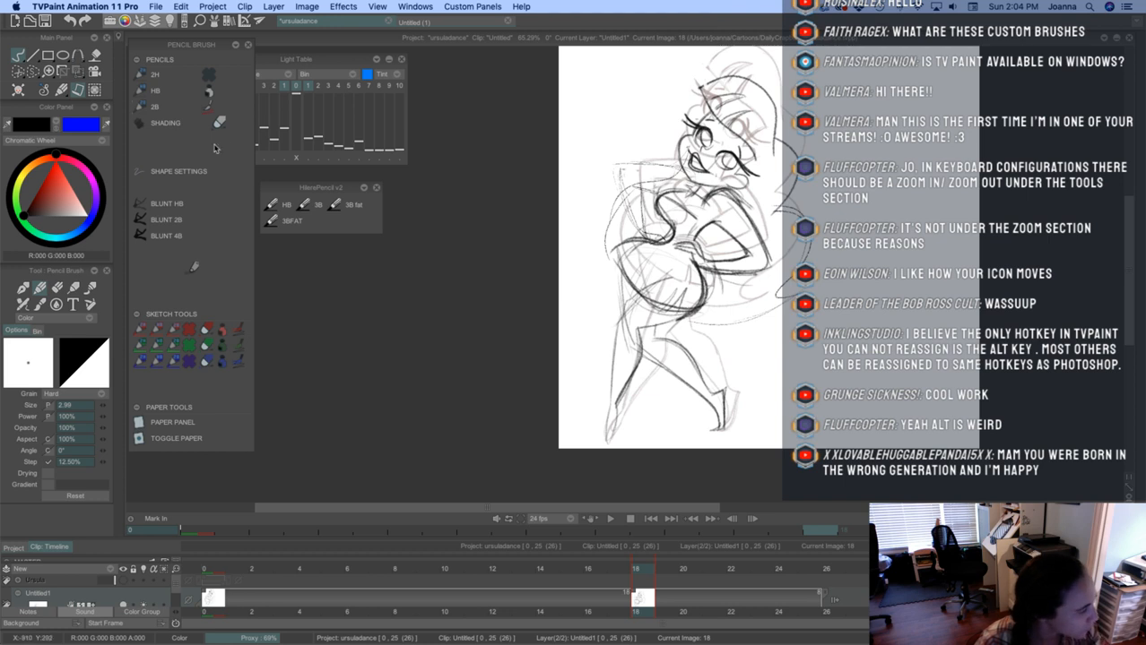
Darken the large hair curve, the opposite bent arm and the extended leg with the 2B pencil
click(141, 107)
mouse_move(683, 156)
mouse_down()
mouse_move(594, 235)
mouse_move(638, 307)
mouse_move(771, 316)
mouse_move(689, 314)
mouse_up()
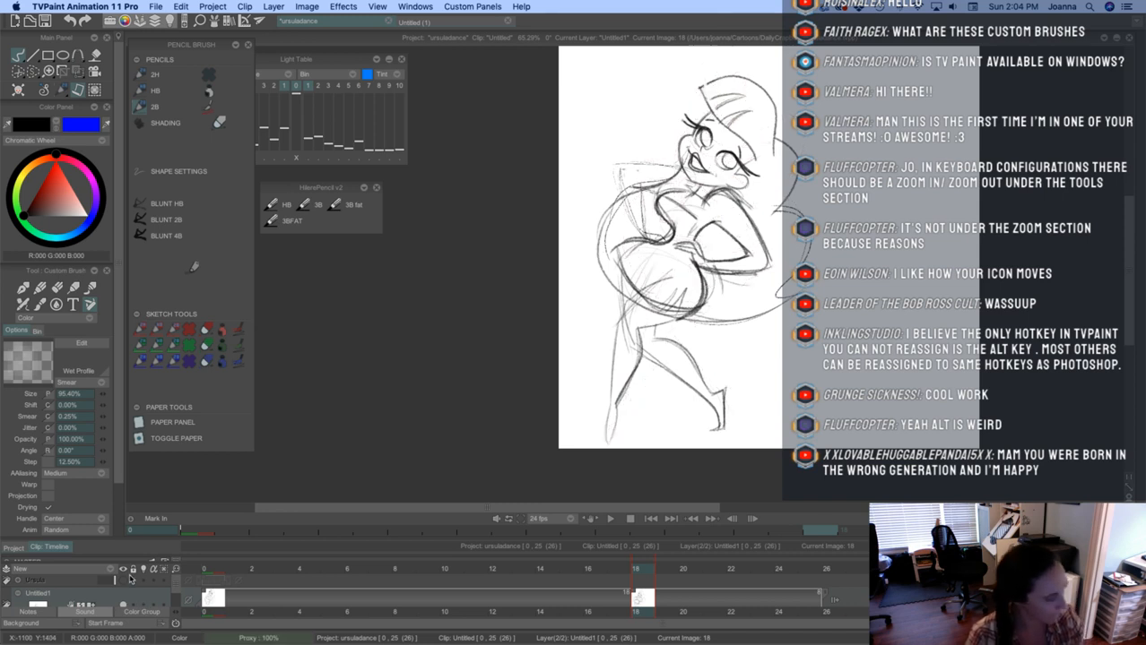
mouse_move(685, 167)
mouse_down()
mouse_move(621, 167)
mouse_move(633, 235)
mouse_move(664, 242)
mouse_move(610, 321)
mouse_move(614, 436)
mouse_move(605, 427)
mouse_move(628, 383)
mouse_up()
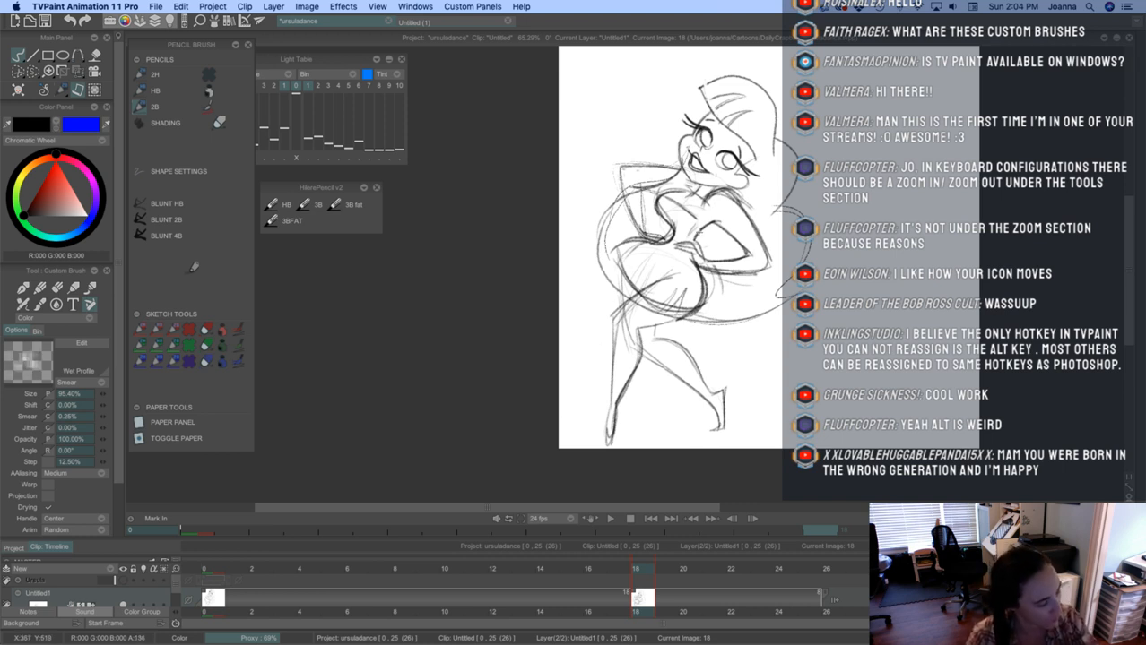
drag(688, 247, 691, 317)
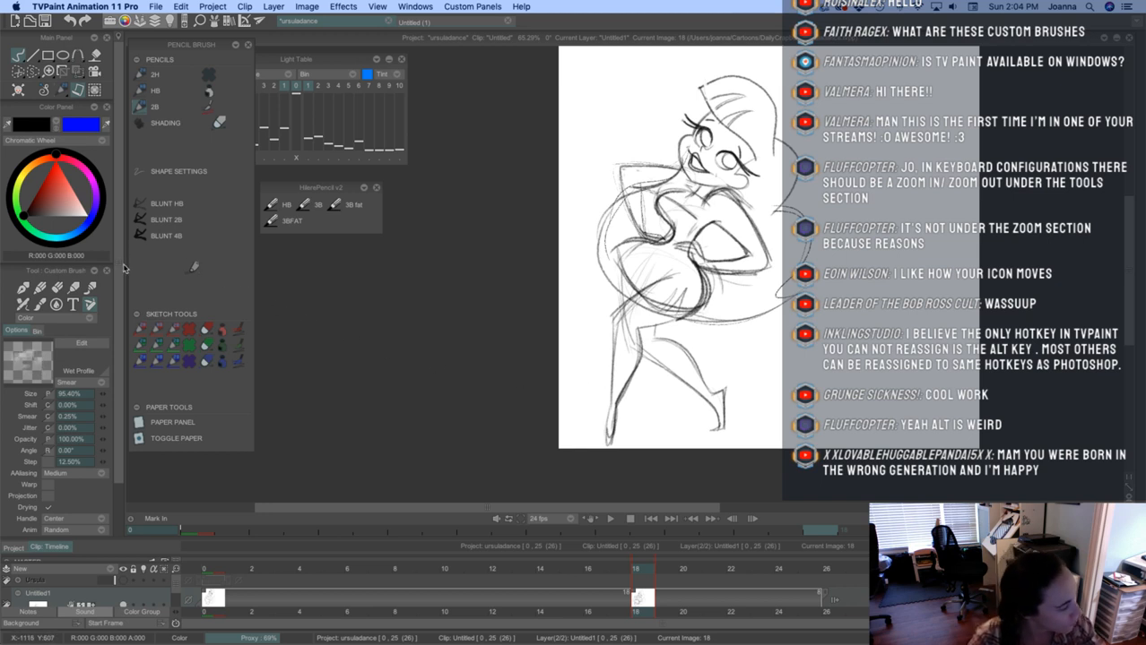
Erase the construction lines around the opposite arm and chest, redraw the upper arm lower with the 2B pencil, and erase its old line
click(57, 287)
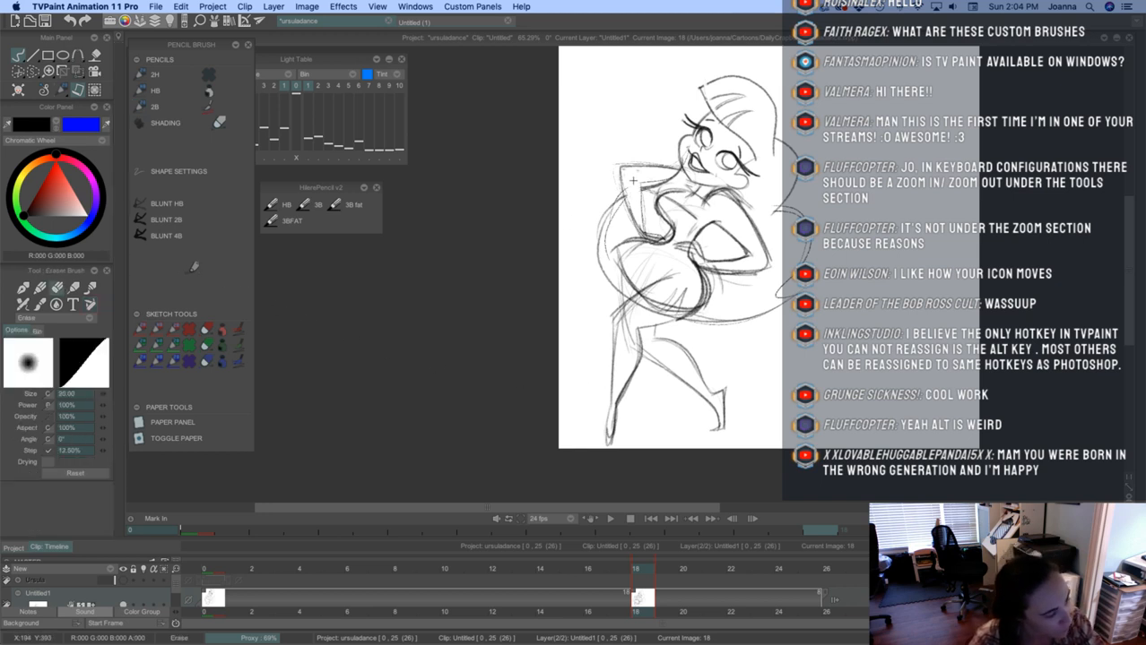
mouse_move(633, 180)
mouse_down()
mouse_move(663, 178)
mouse_move(698, 203)
mouse_move(735, 201)
mouse_up()
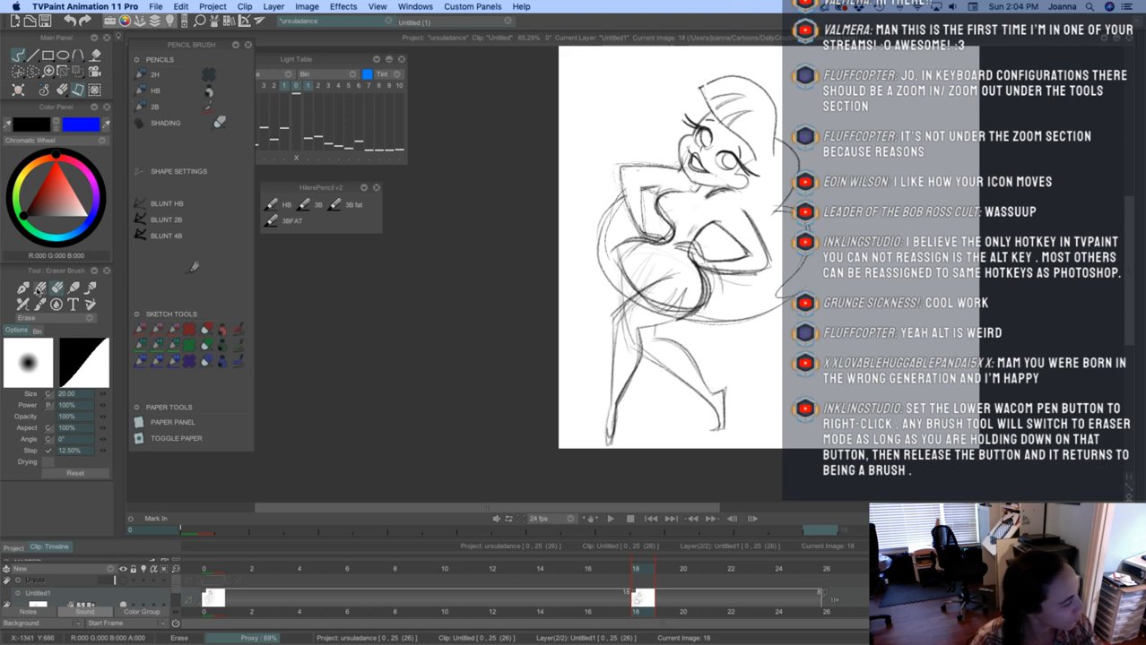
click(141, 107)
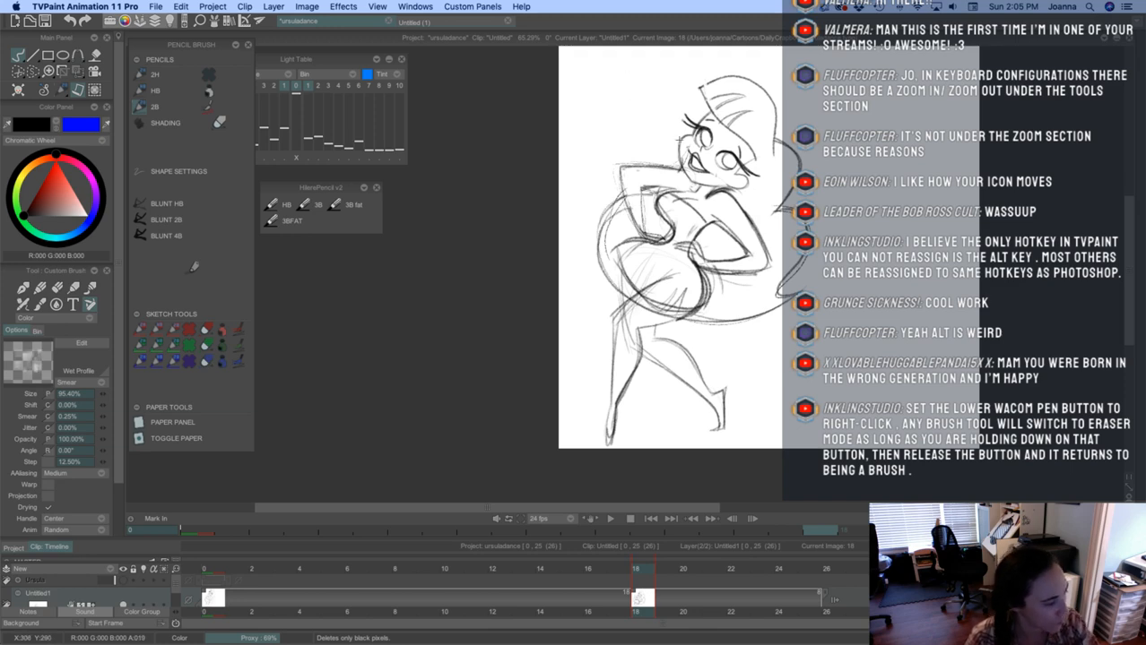
drag(543, 446, 563, 419)
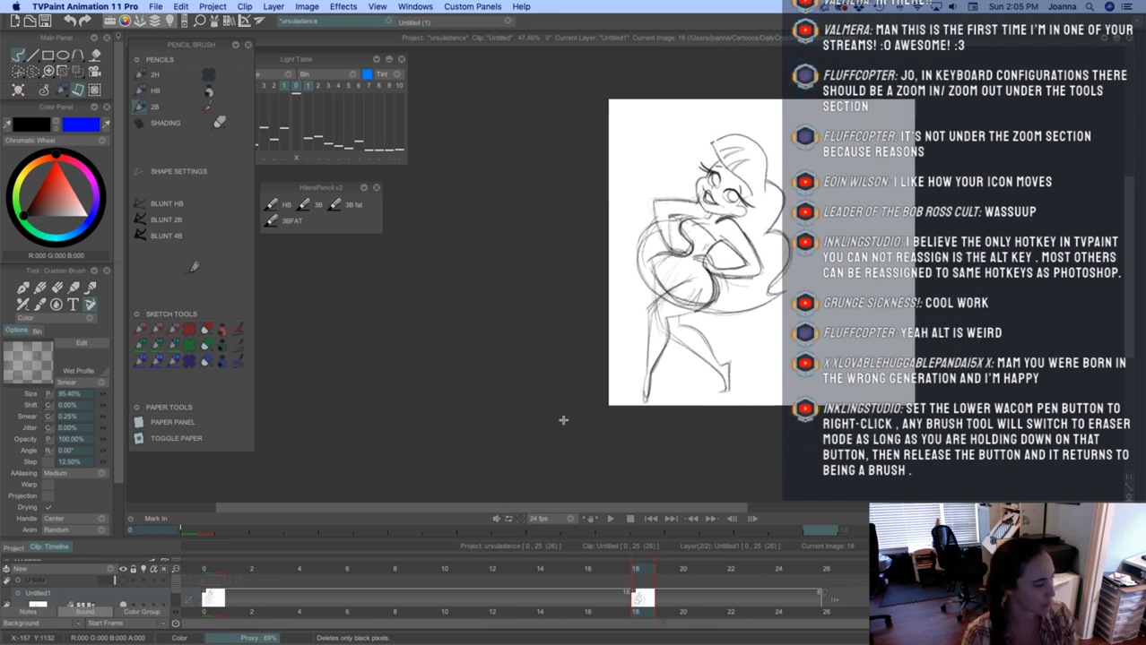
drag(619, 258, 690, 257)
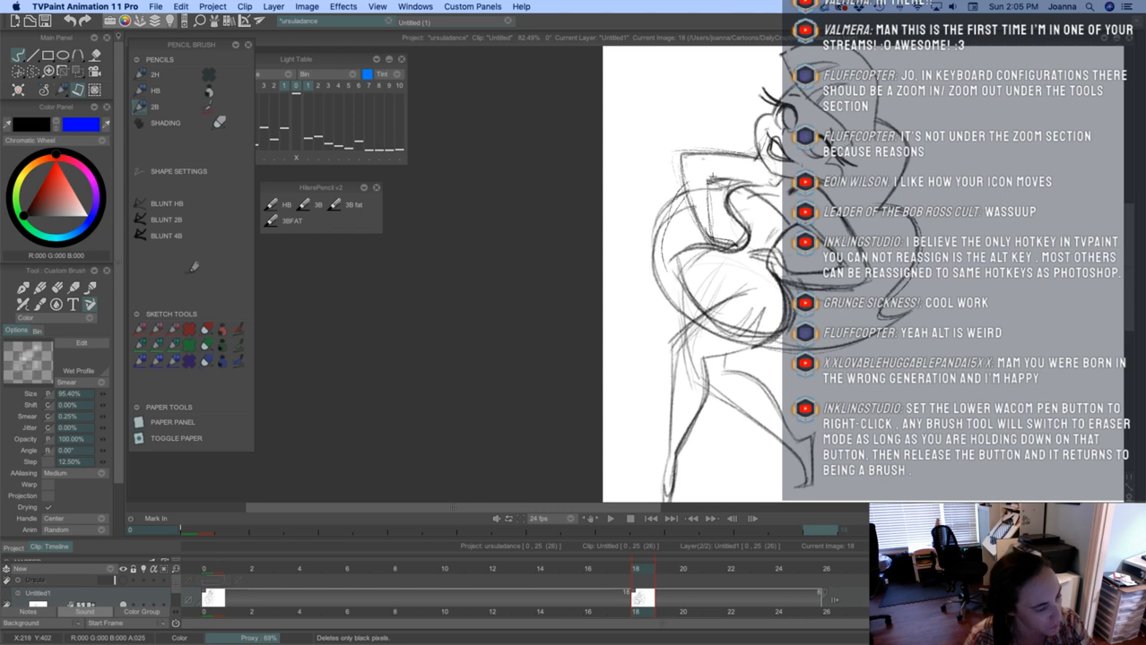
mouse_move(735, 164)
mouse_down()
mouse_move(682, 167)
mouse_move(686, 190)
mouse_up()
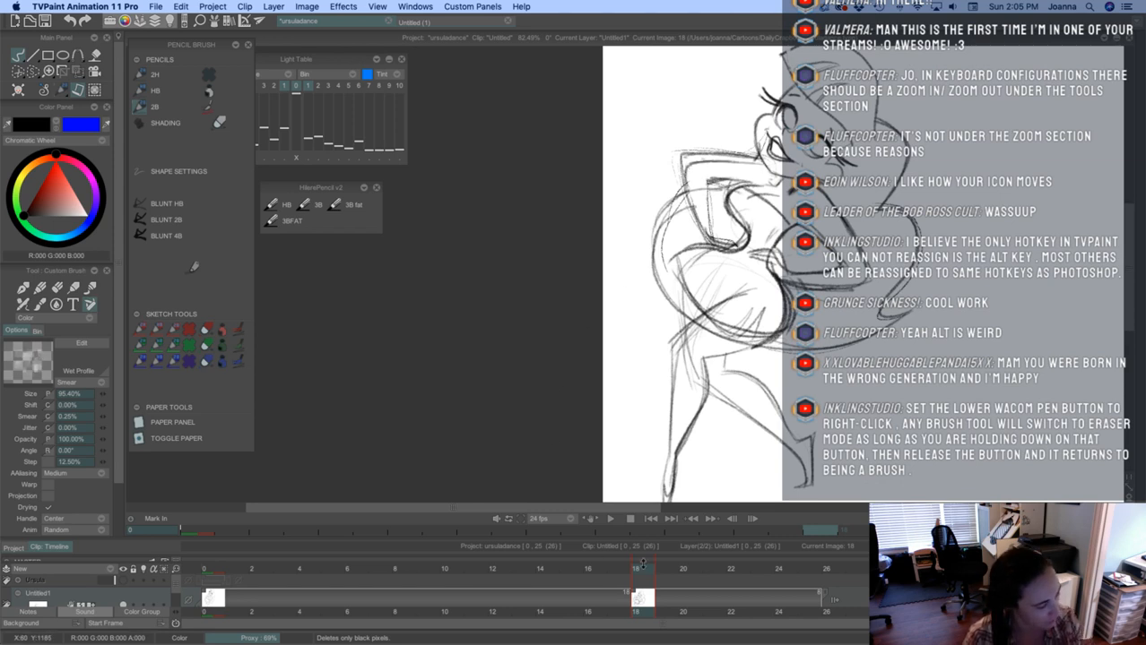
mouse_move(644, 571)
mouse_down()
mouse_move(613, 570)
mouse_move(660, 573)
mouse_move(613, 571)
mouse_move(636, 571)
mouse_up()
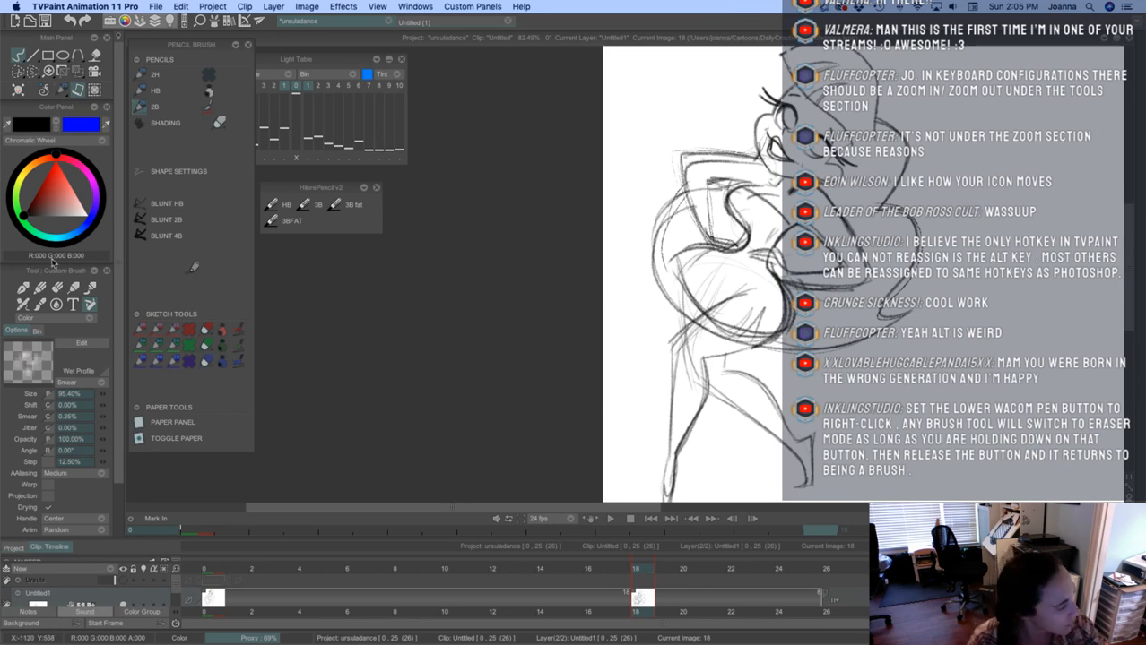
click(57, 288)
drag(746, 151, 670, 156)
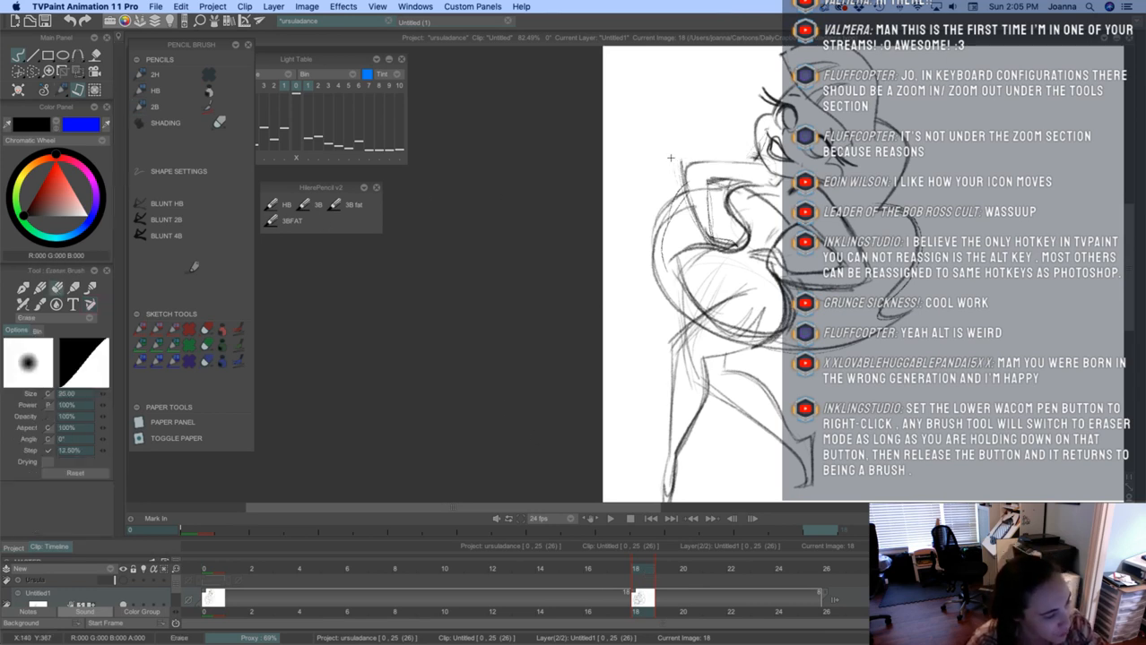
Erase the elbow of the arm resting on the hip and redraw its upper arm and forearm with the 2B pencil
mouse_move(819, 186)
mouse_down()
mouse_move(862, 283)
mouse_move(835, 264)
mouse_up()
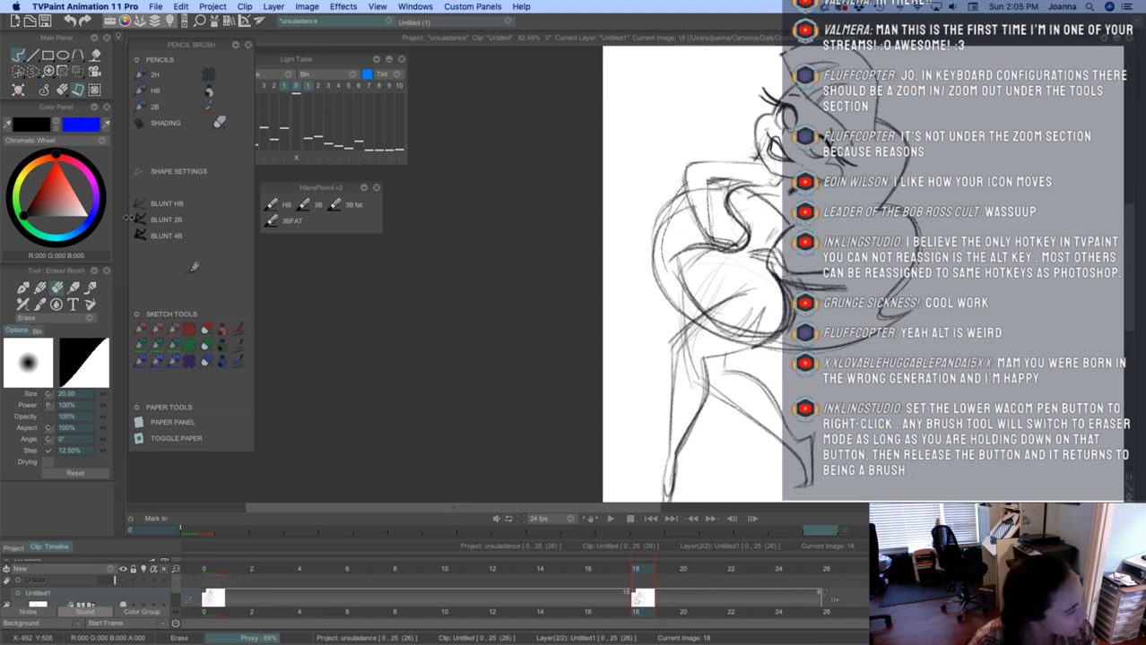
click(150, 109)
drag(818, 185, 853, 268)
mouse_move(818, 185)
mouse_down()
mouse_move(845, 240)
mouse_move(822, 245)
mouse_move(833, 268)
mouse_up()
drag(809, 227, 852, 285)
drag(854, 247, 851, 289)
drag(801, 227, 797, 232)
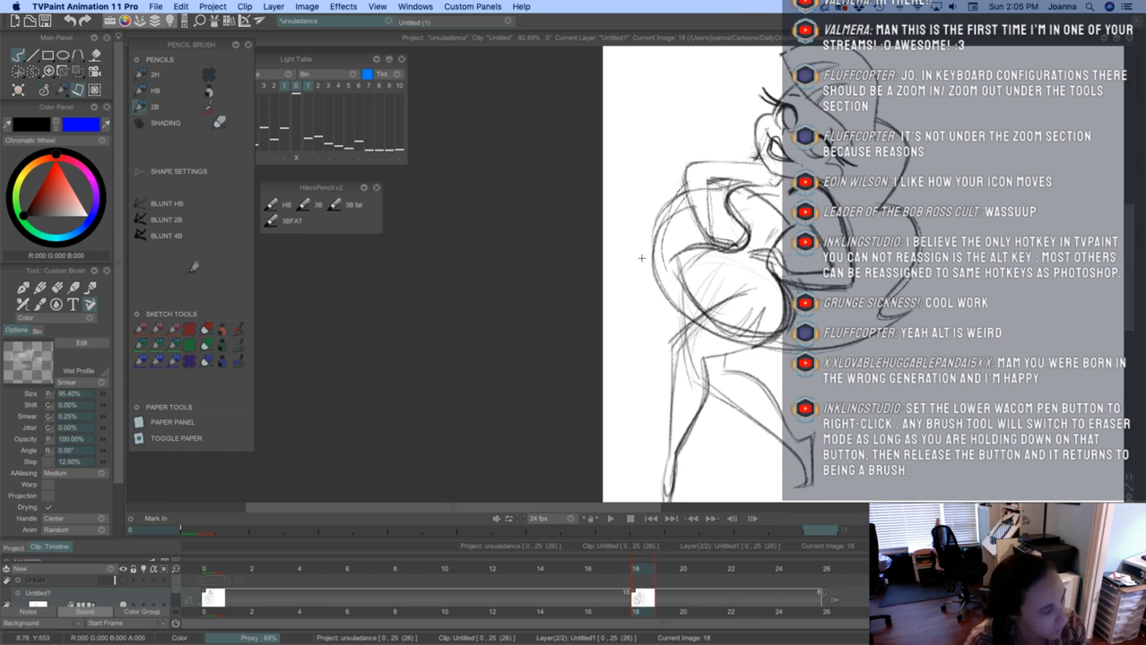
Erase the stray lines beneath the chin and strengthen the opposite arm's outline with the 2B pencil
click(57, 288)
drag(760, 141, 765, 164)
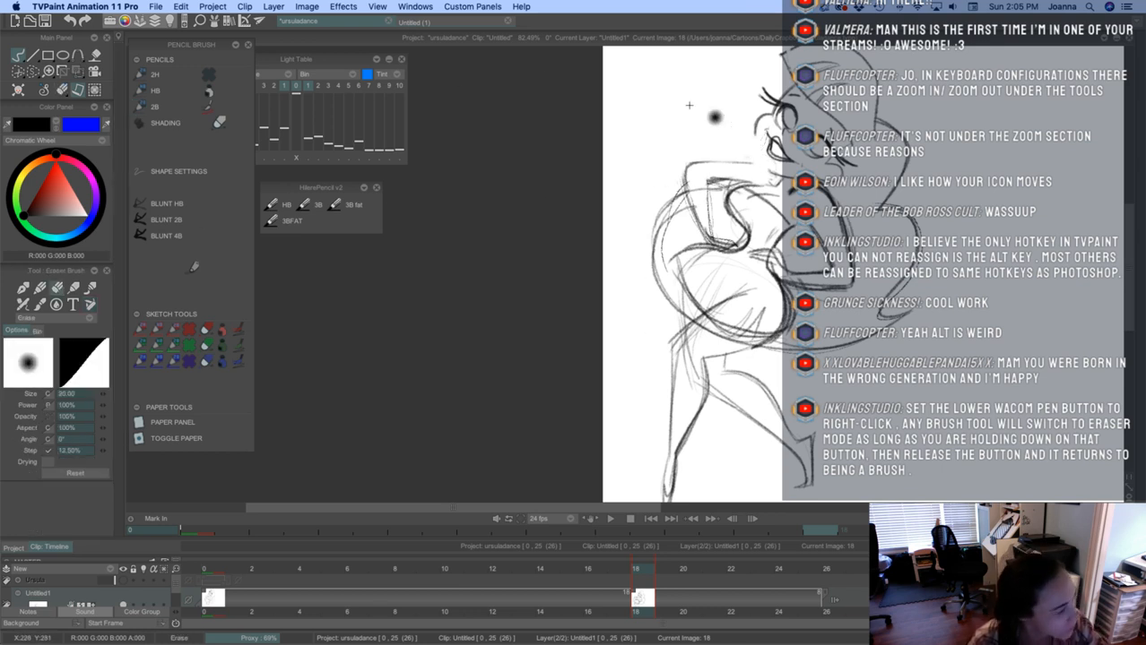
click(141, 108)
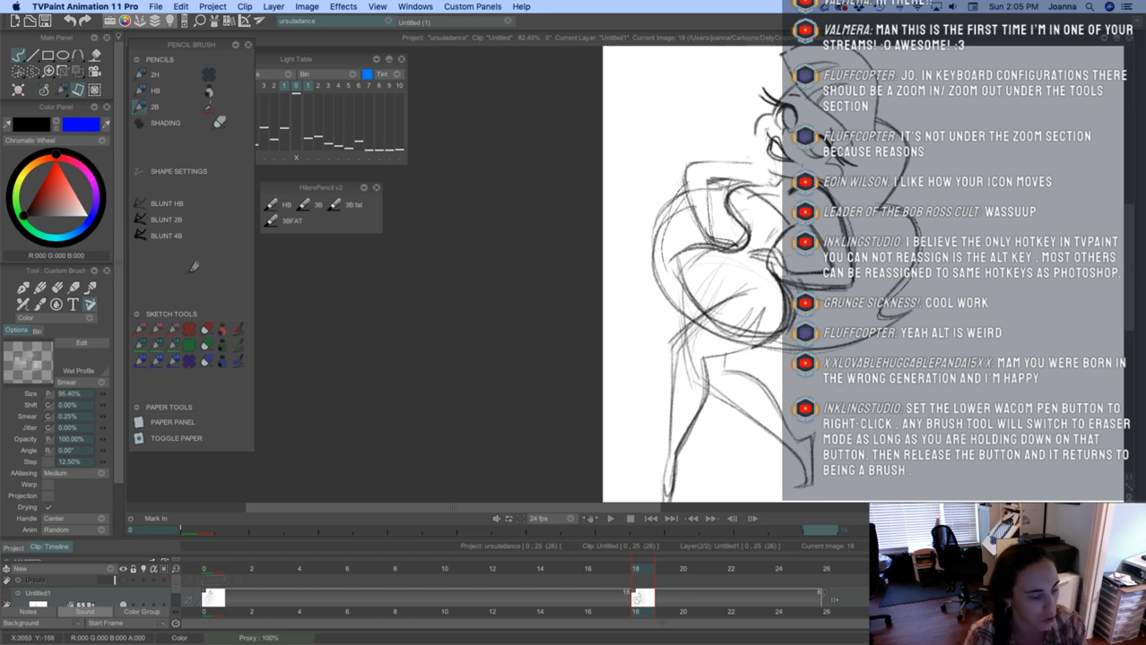
drag(701, 238, 735, 137)
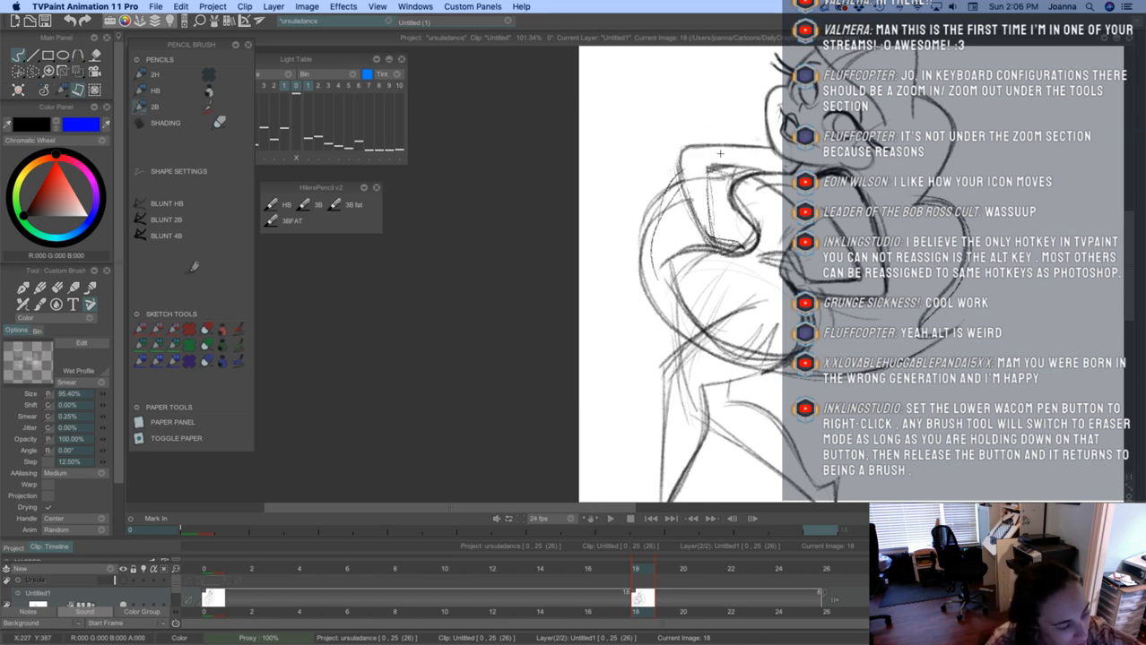
Erase the rough lines around the opposite forearm and redraw the forearm and adjacent hair curve with the 2B pencil
click(56, 288)
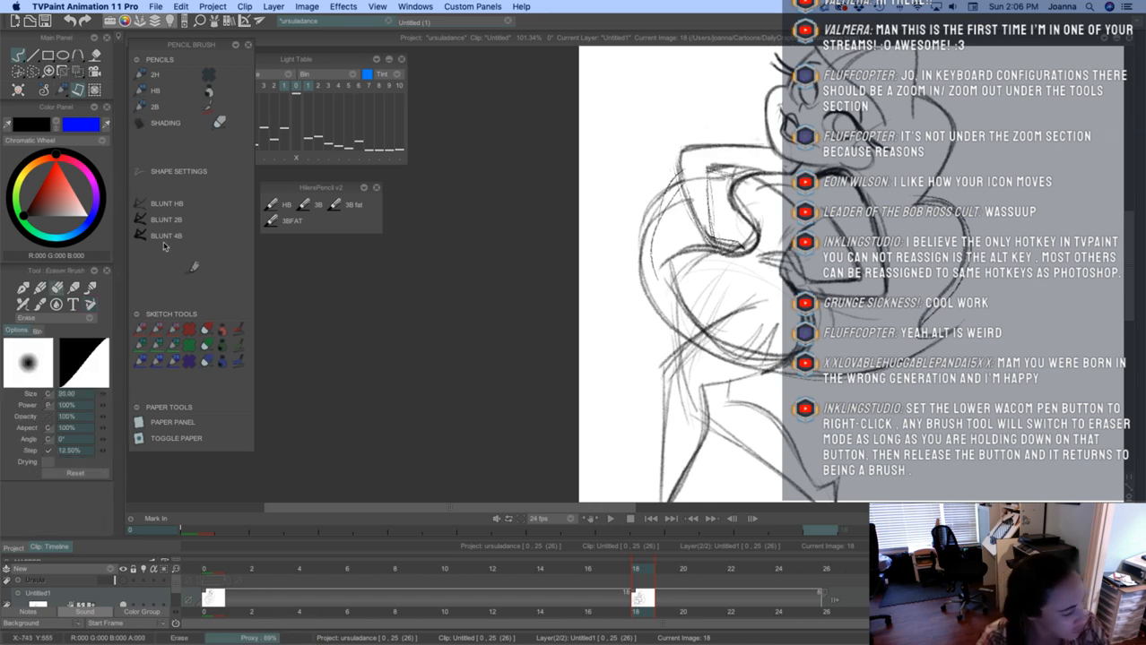
mouse_move(701, 161)
mouse_down()
mouse_move(695, 184)
mouse_move(670, 174)
mouse_move(651, 242)
mouse_move(718, 229)
mouse_move(727, 239)
mouse_move(706, 180)
mouse_up()
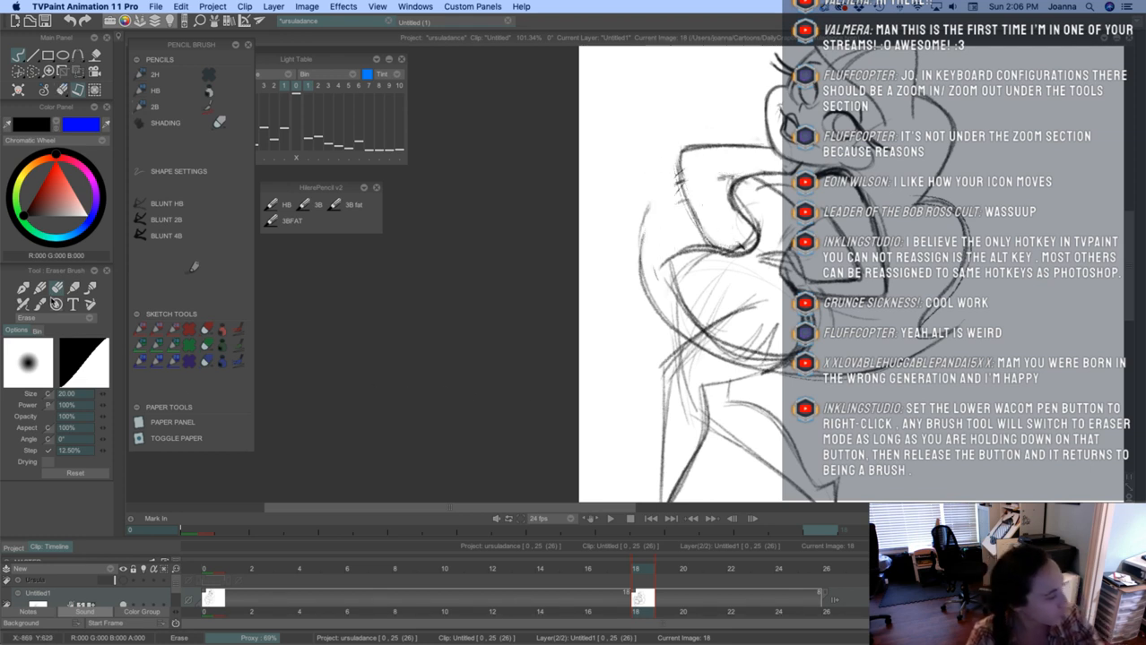
click(141, 108)
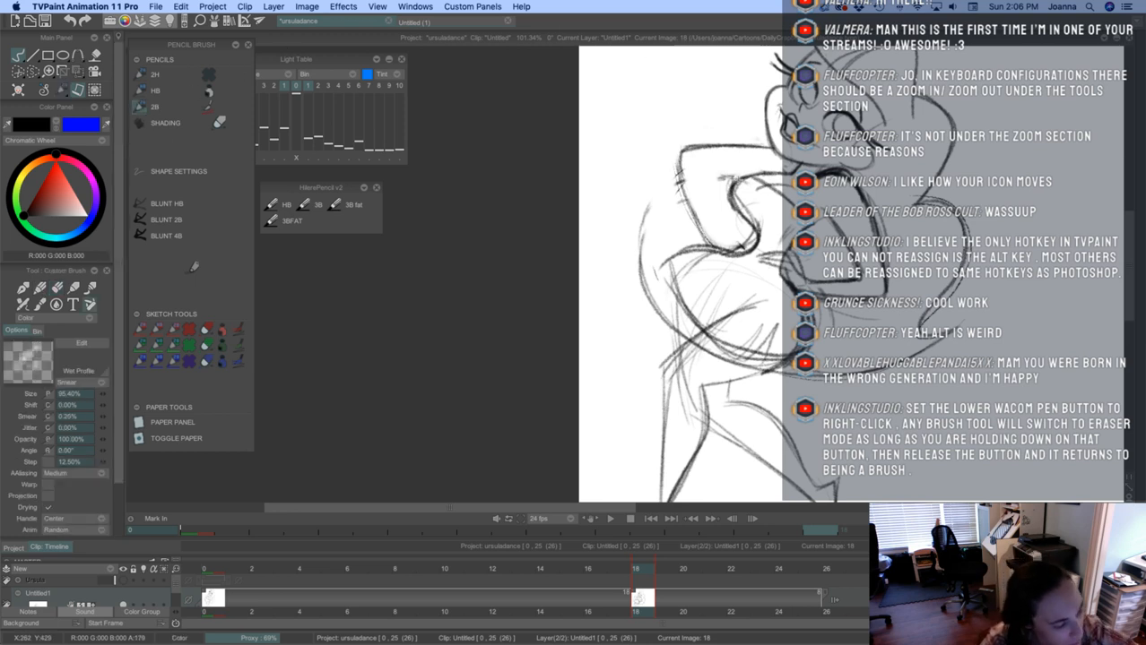
mouse_move(704, 177)
mouse_down()
mouse_move(712, 241)
mouse_move(737, 251)
mouse_move(690, 212)
mouse_move(679, 180)
mouse_move(642, 269)
mouse_move(681, 330)
mouse_up()
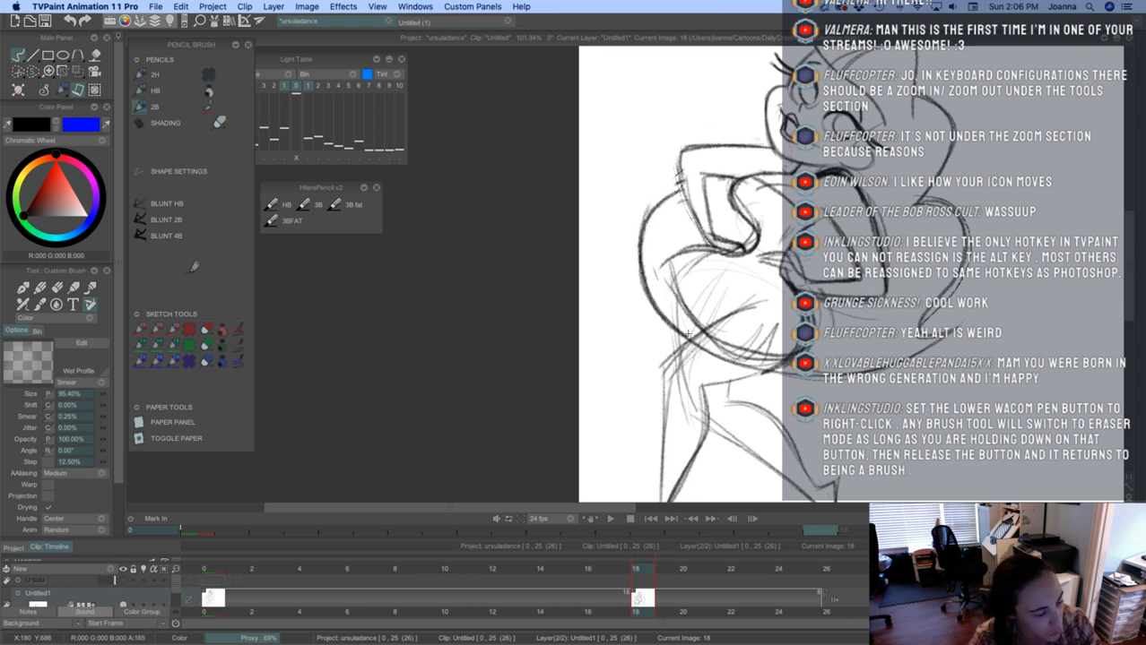
Erase the overlapping lines across the lower hip, beside the arm resting on the hip and around the opposite elbow
click(56, 287)
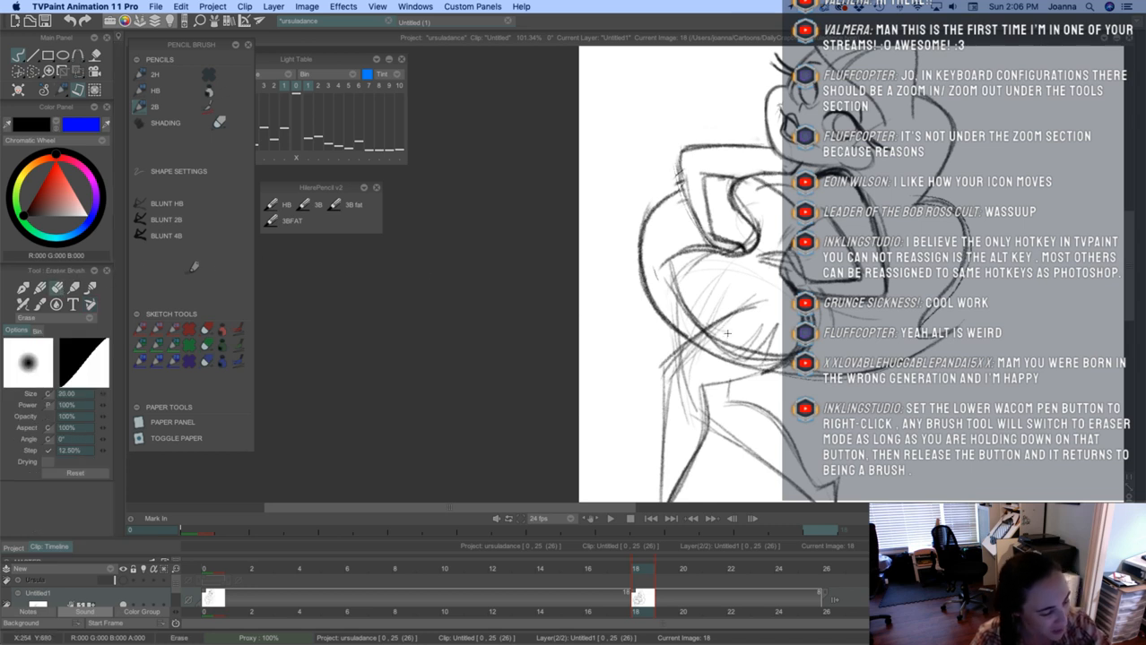
mouse_move(717, 326)
mouse_down()
mouse_move(720, 348)
mouse_move(772, 366)
mouse_move(751, 364)
mouse_up()
mouse_move(813, 301)
mouse_down()
mouse_move(806, 347)
mouse_move(829, 311)
mouse_move(848, 318)
mouse_up()
drag(876, 194, 883, 285)
drag(679, 200, 680, 186)
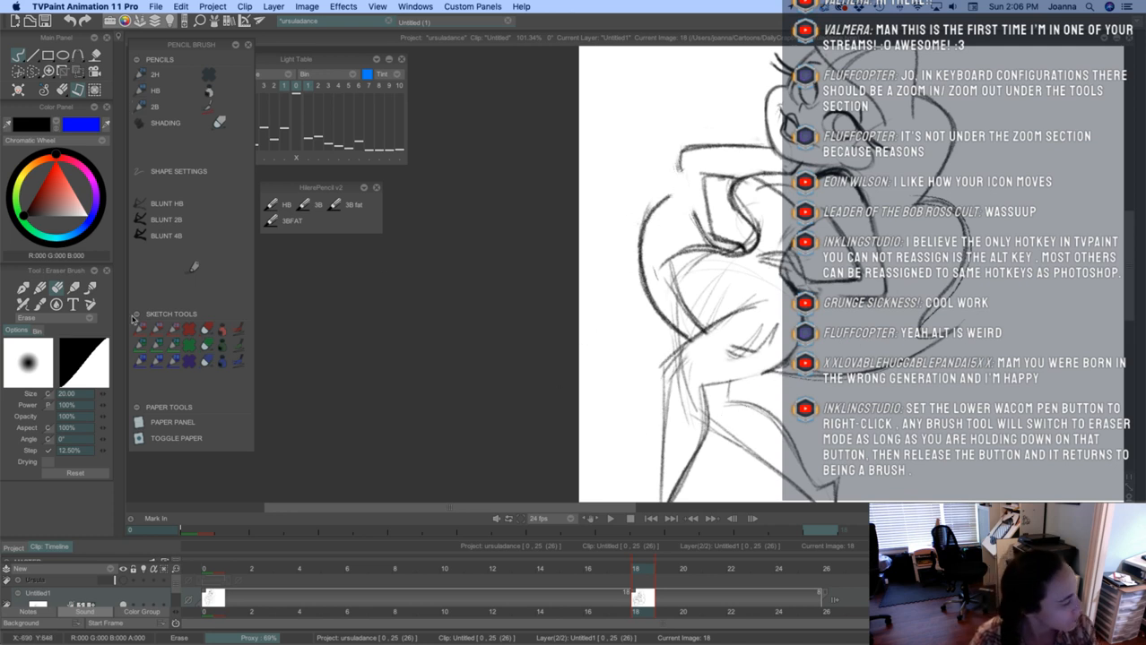
Redraw the opposite elbow and outer forearm with the 2B pencil, and undo a stroke tried along the lower hip
click(141, 106)
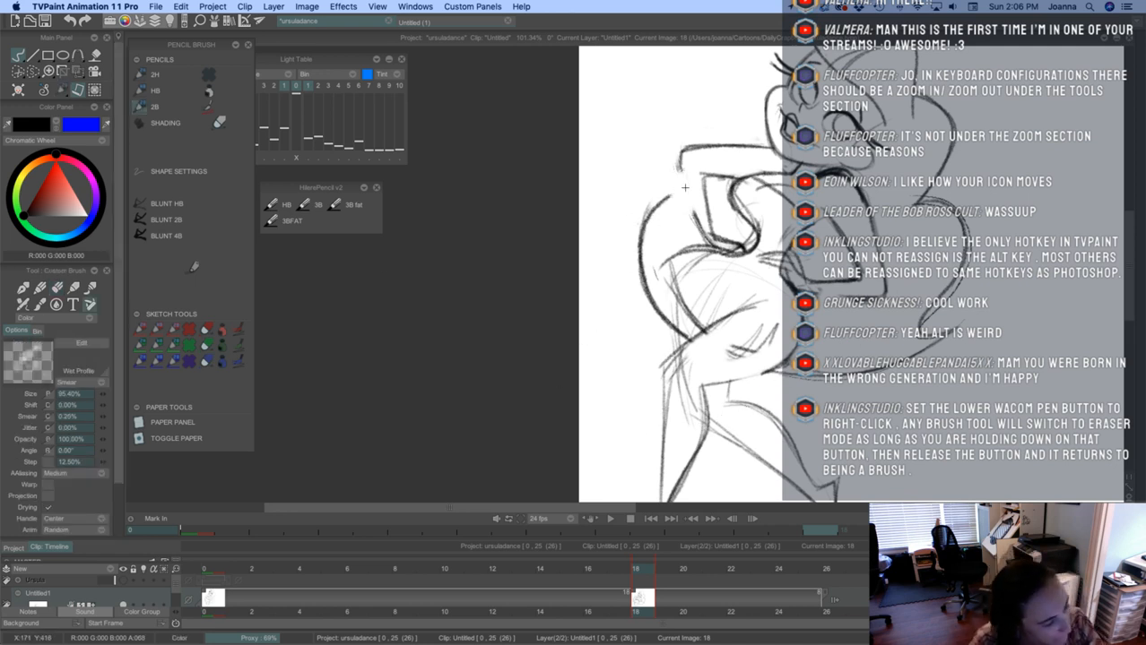
drag(681, 159, 702, 237)
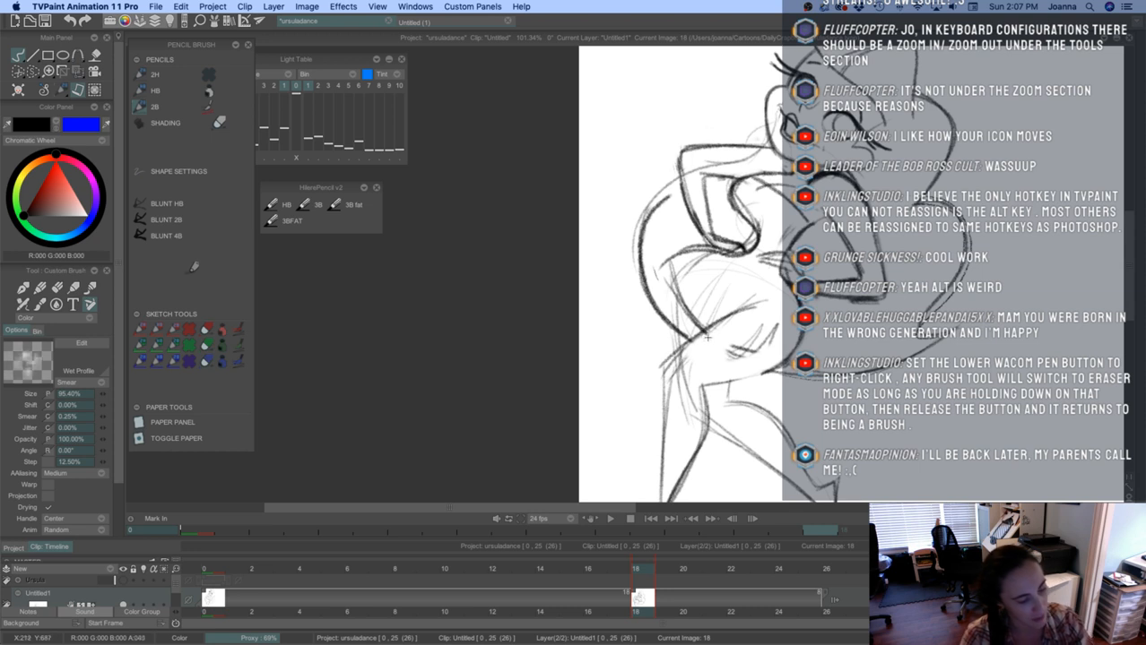
mouse_move(701, 331)
mouse_down()
mouse_move(764, 369)
mouse_move(705, 334)
mouse_move(778, 359)
mouse_up()
key(super+z)
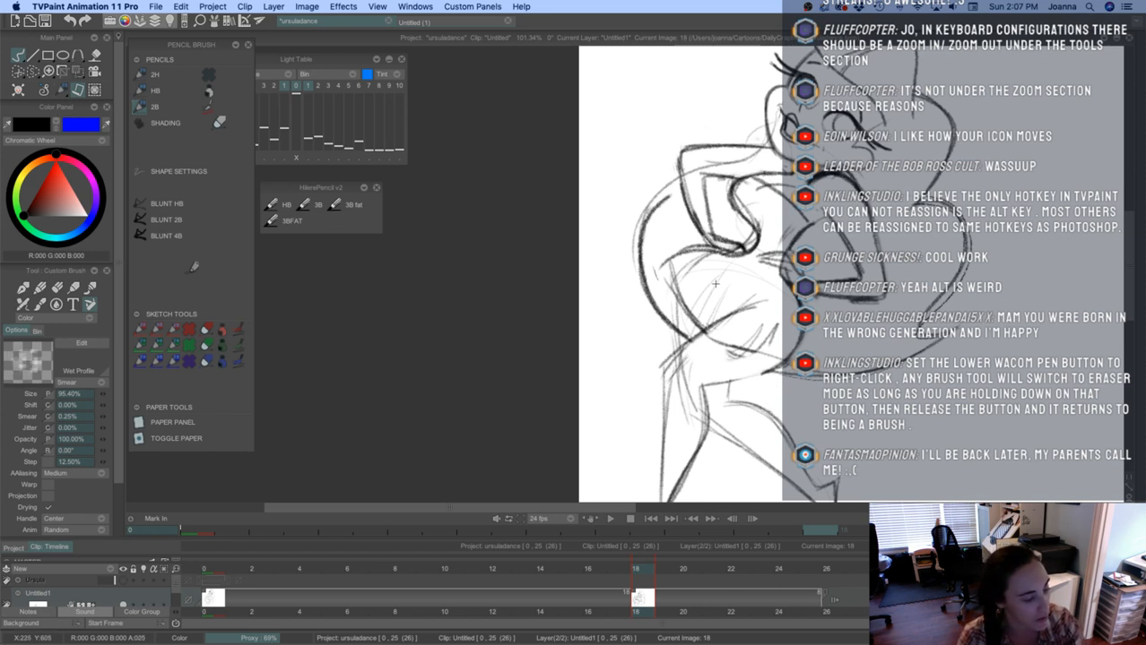
Refine the hip's curve below the waist with the 2B pencil and erase the stray lines beside it
drag(738, 263, 705, 307)
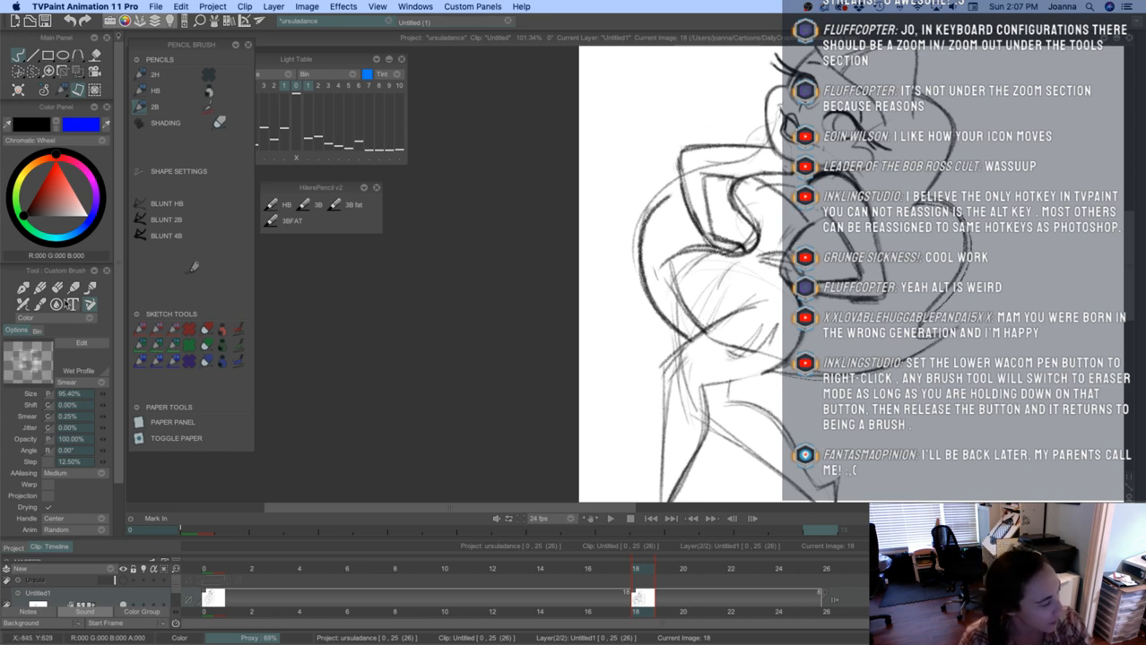
click(56, 287)
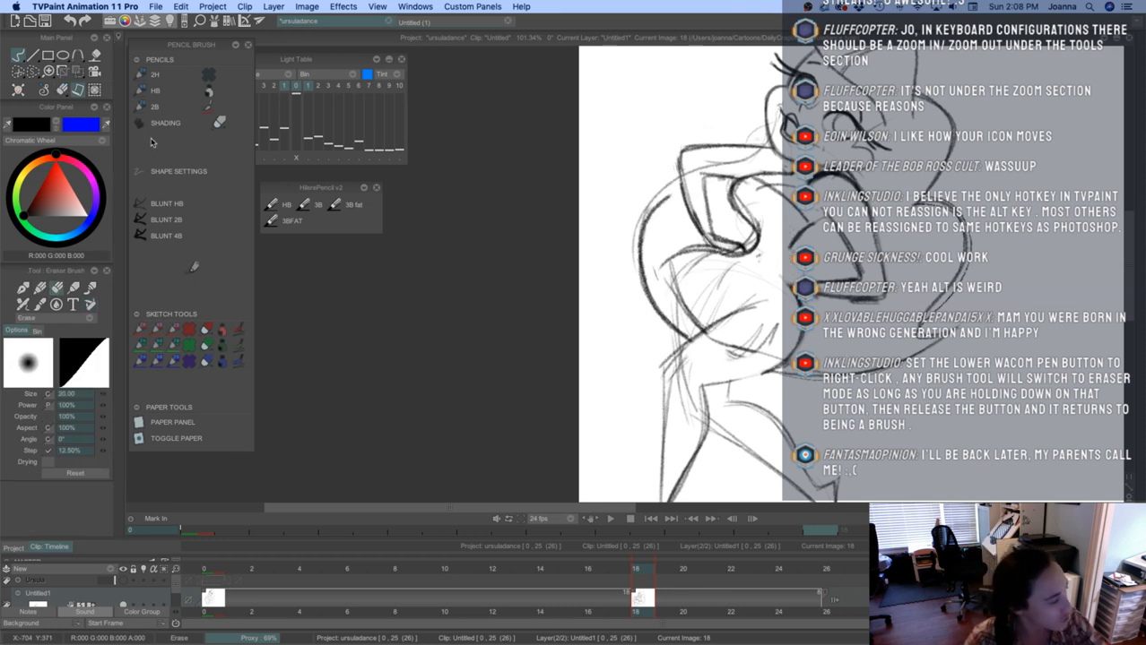
click(154, 108)
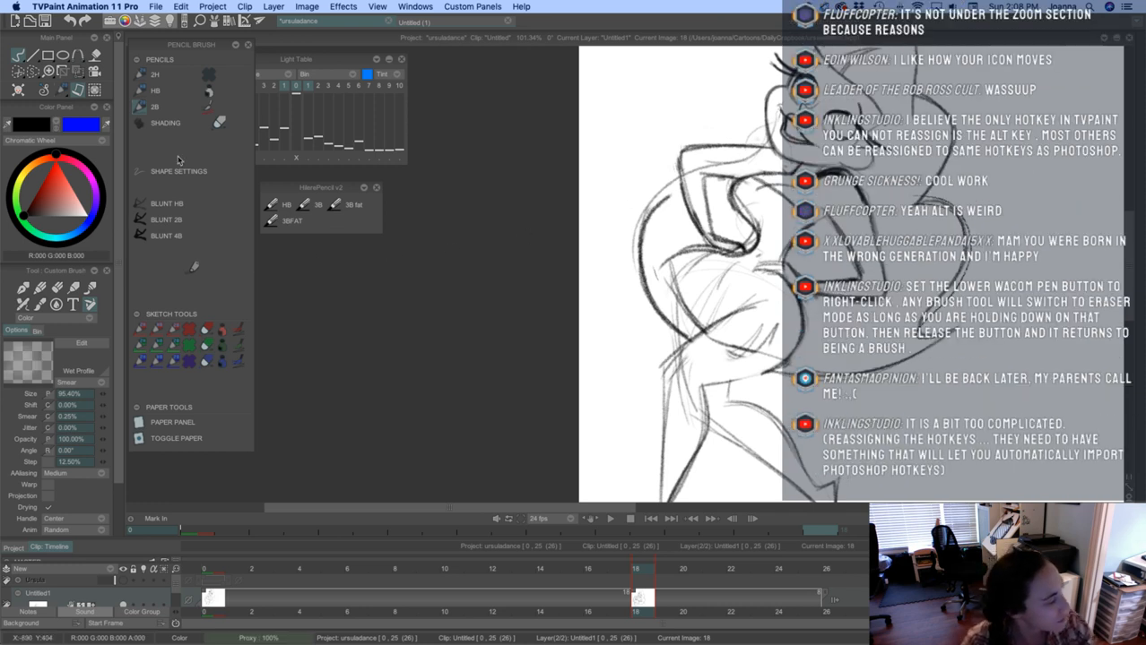
click(220, 124)
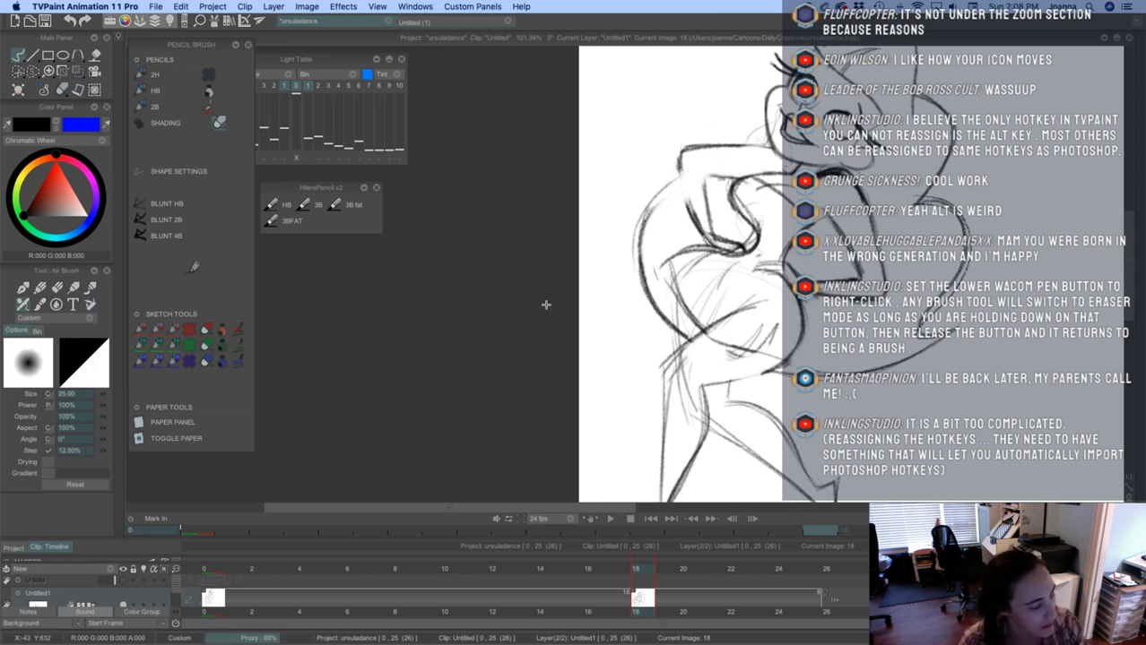
click(149, 108)
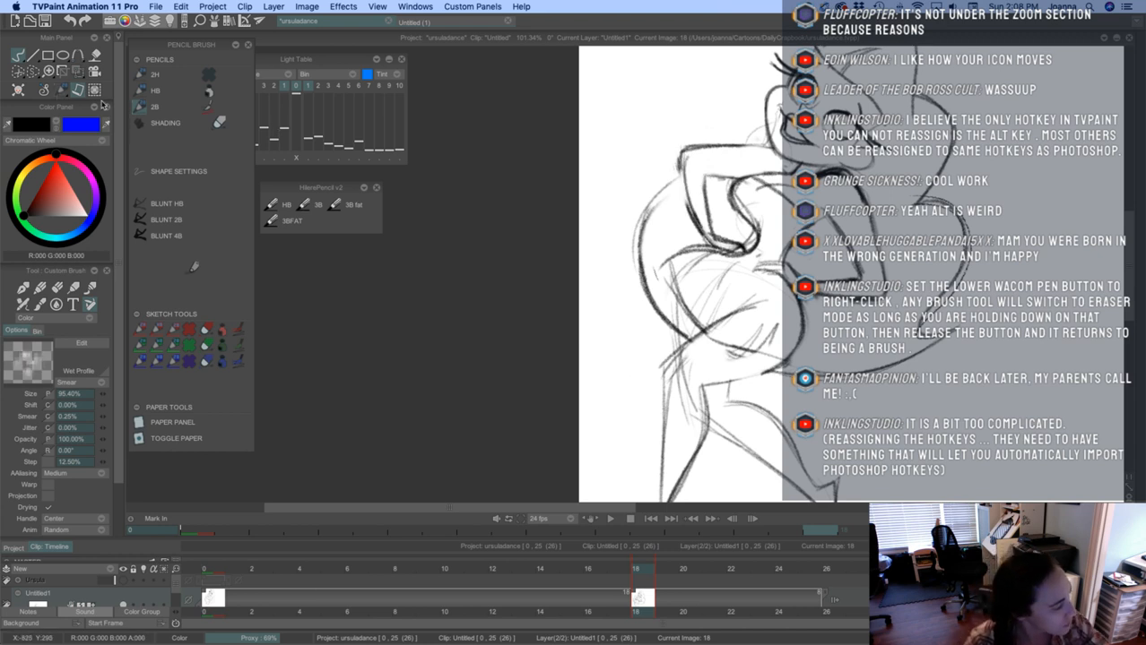
Erase the rough overlapping lines around the front leg's knee, just below the hip
click(219, 123)
mouse_move(682, 371)
mouse_down()
mouse_move(682, 406)
mouse_move(690, 390)
mouse_move(670, 410)
mouse_up()
scroll(667, 384, down, 3)
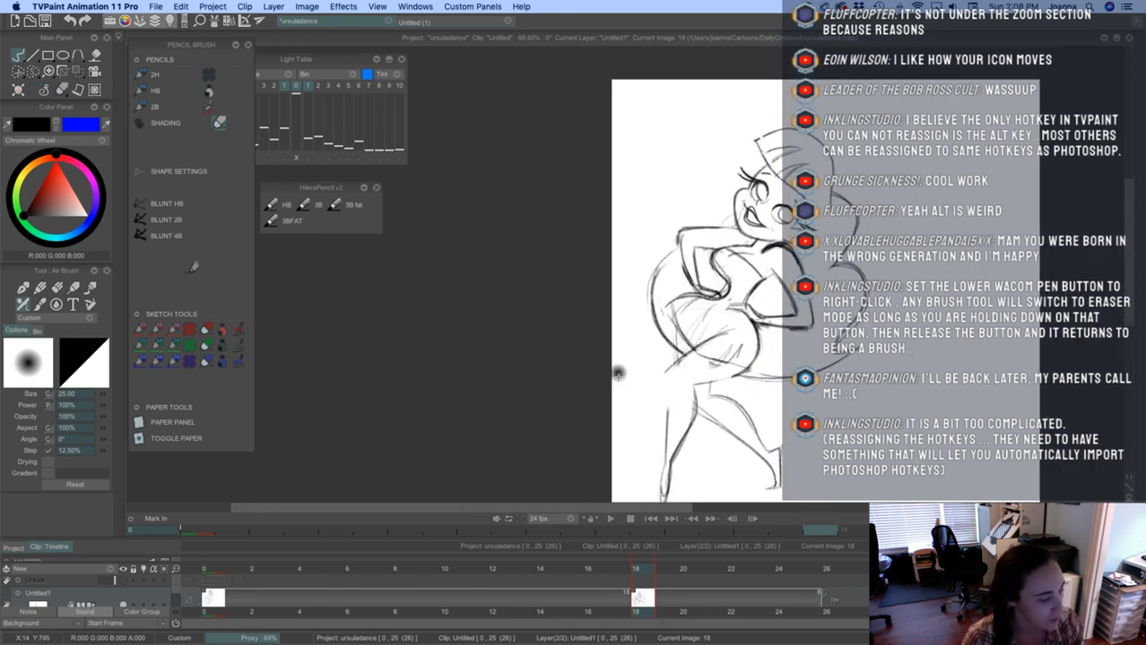
scroll(671, 312, up, 3)
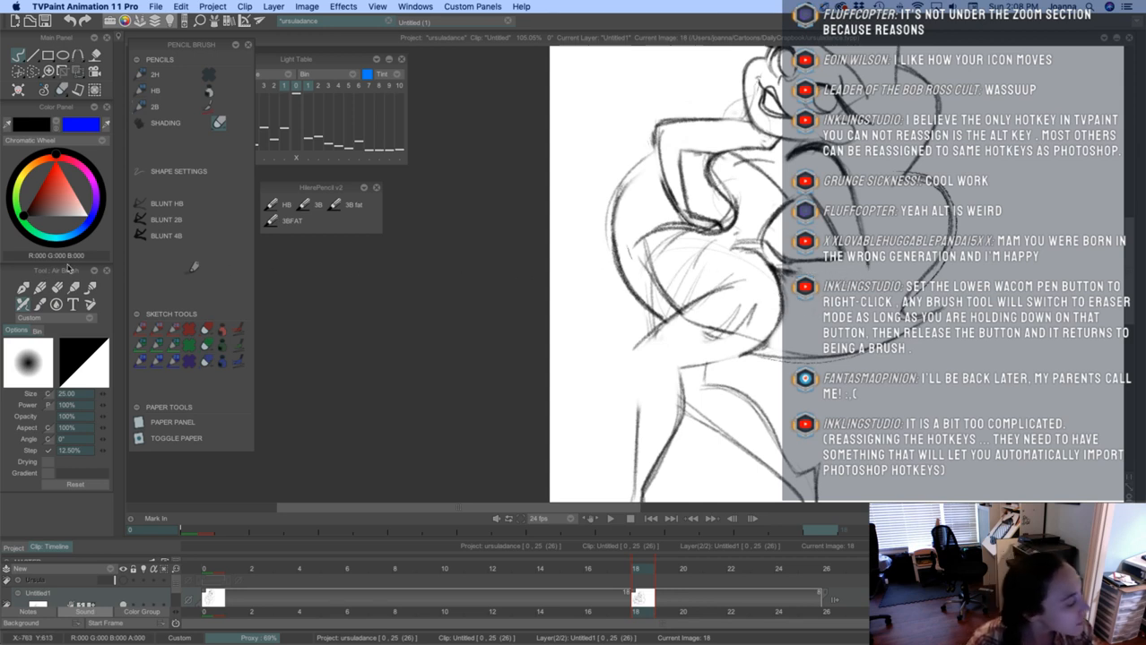
Redraw the front leg's knee and both sides of its lower leg with the 2B pencil
click(140, 108)
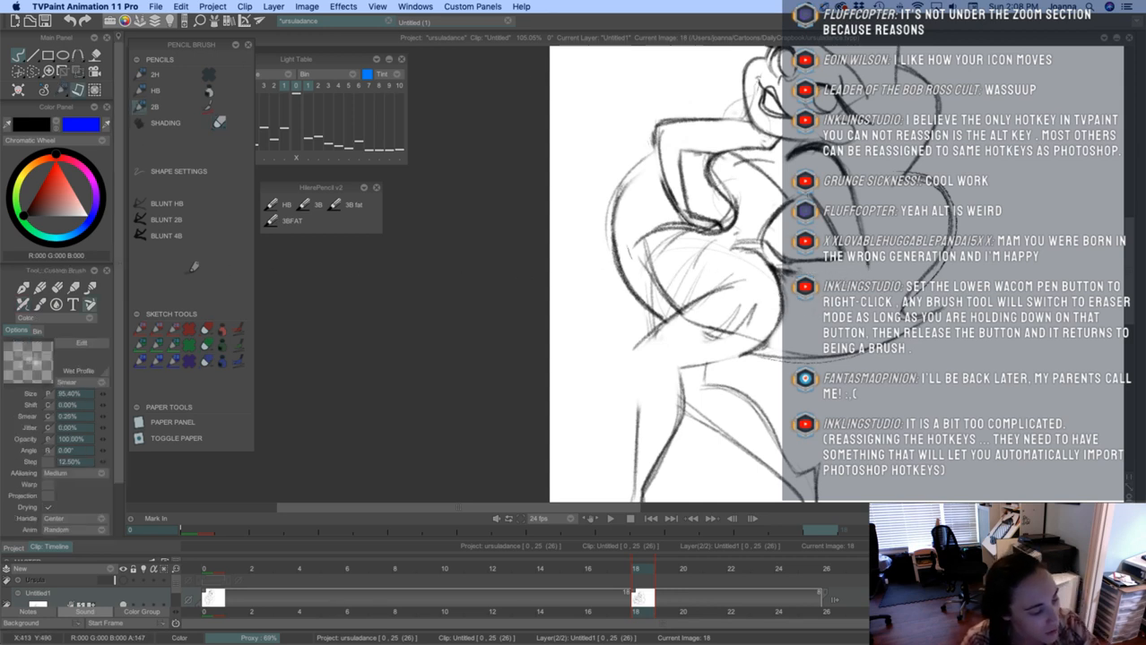
mouse_move(773, 271)
mouse_down()
mouse_move(760, 347)
mouse_move(674, 371)
mouse_move(638, 414)
mouse_up()
drag(638, 339, 642, 436)
drag(676, 365, 660, 455)
drag(681, 401, 659, 461)
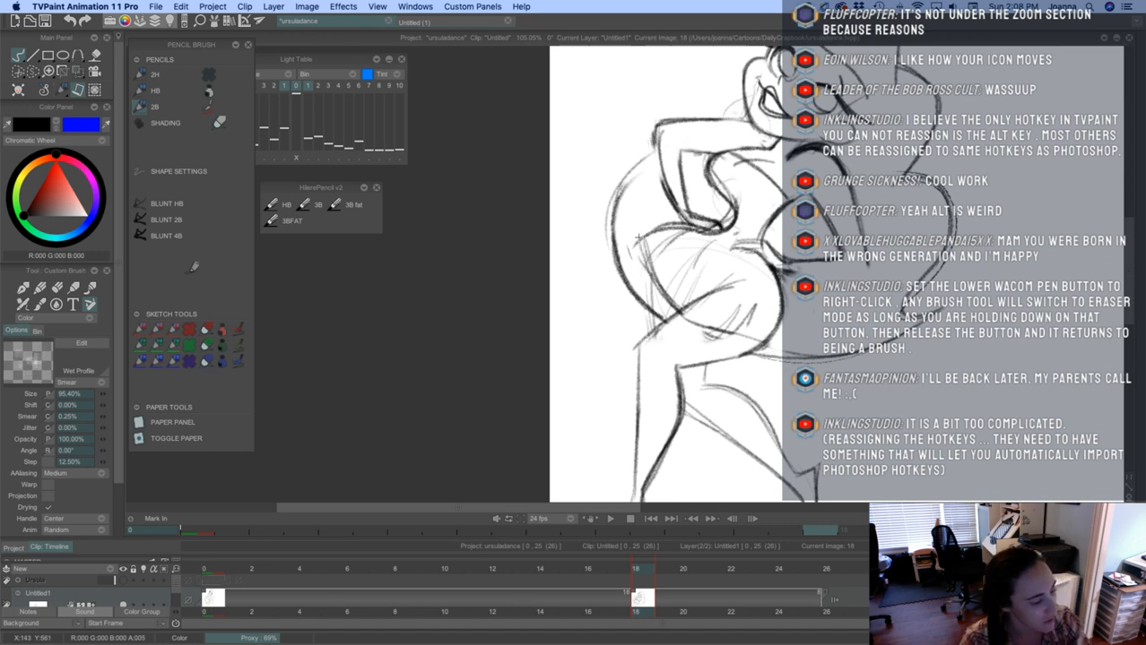
mouse_move(638, 237)
mouse_down()
mouse_move(661, 296)
mouse_move(649, 286)
mouse_move(652, 333)
mouse_up()
mouse_move(706, 365)
mouse_down()
mouse_move(702, 387)
mouse_move(653, 351)
mouse_move(657, 320)
mouse_up()
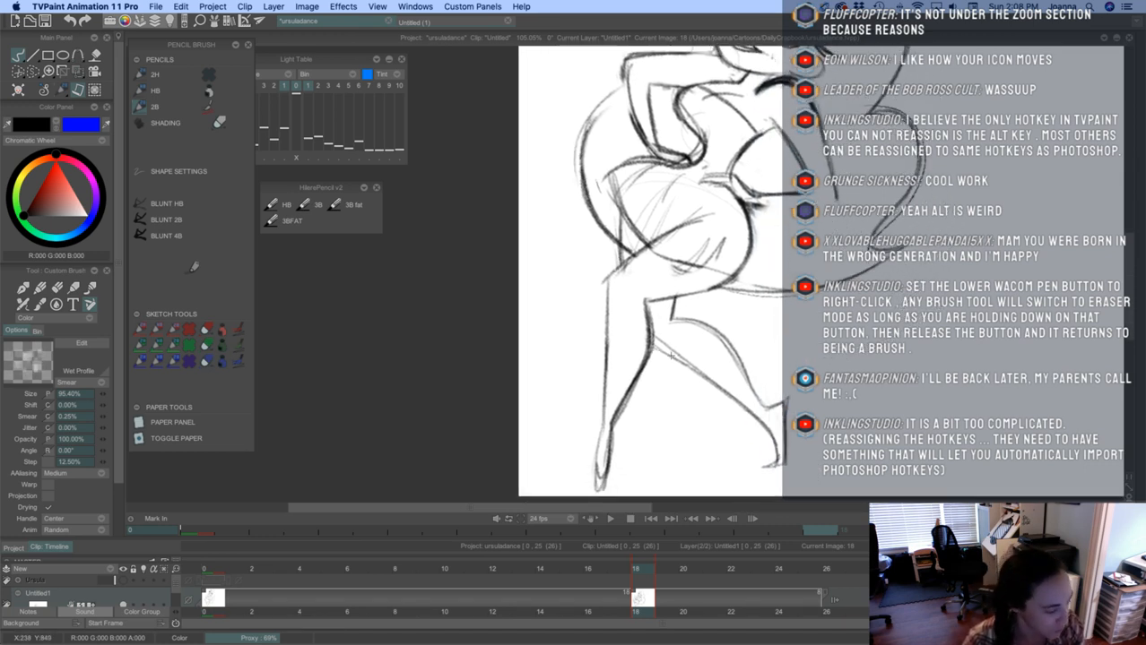
Rework the rear leg's upper outline from the knee to the ankle, erasing the rough line and redrawing it with the 2B pencil
mouse_move(713, 384)
mouse_down()
mouse_move(673, 316)
mouse_move(716, 339)
mouse_move(757, 402)
mouse_up()
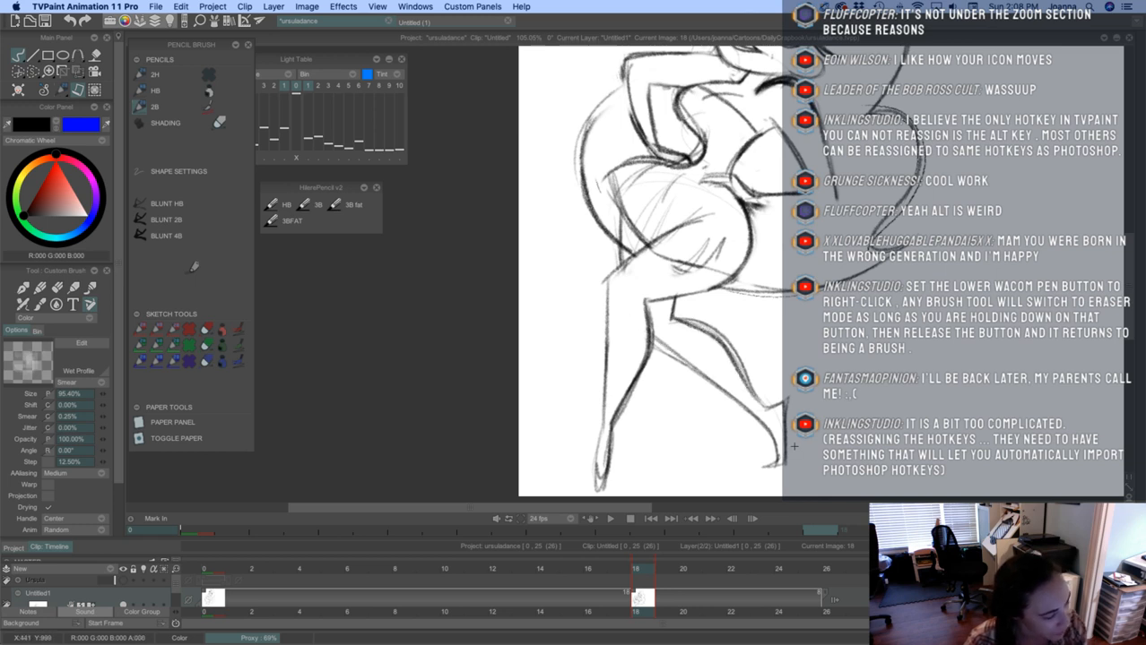
click(146, 174)
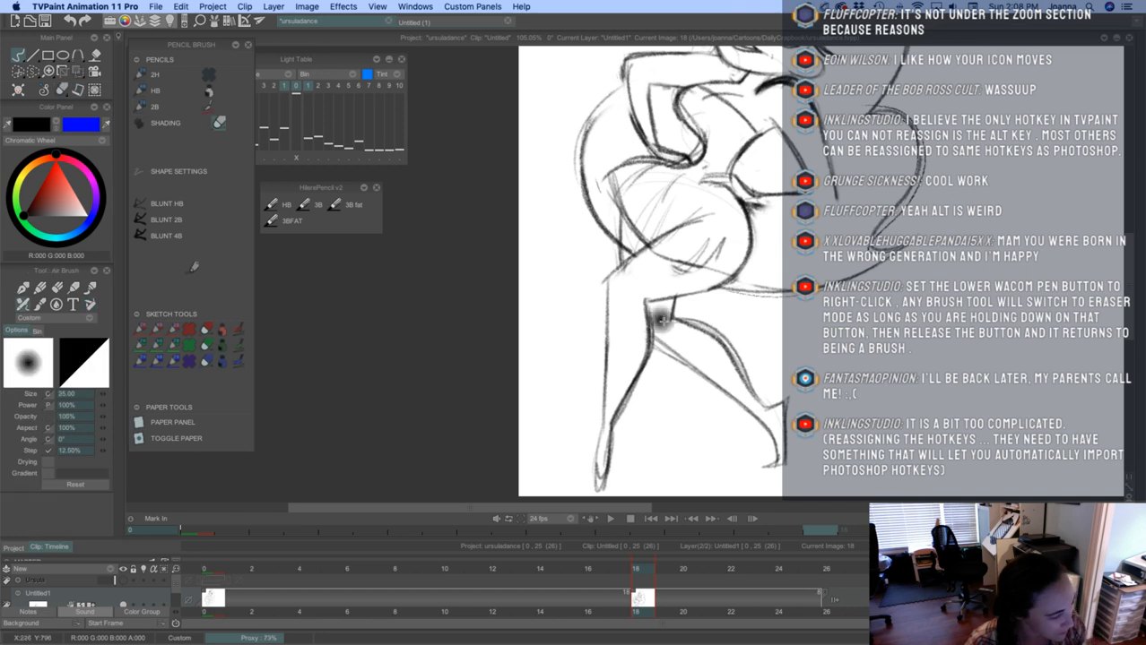
click(141, 107)
mouse_move(672, 317)
mouse_down()
mouse_move(718, 326)
mouse_move(672, 319)
mouse_move(718, 335)
mouse_move(673, 322)
mouse_move(716, 336)
mouse_move(707, 331)
mouse_move(765, 409)
mouse_up()
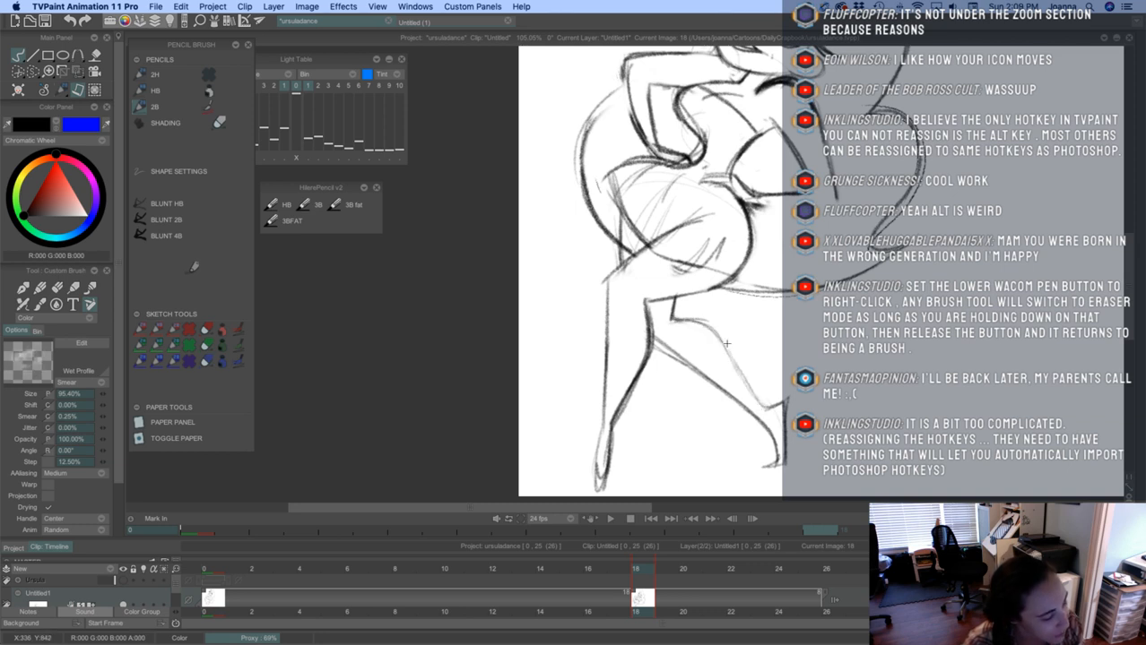
mouse_move(675, 318)
mouse_down()
mouse_move(729, 350)
mouse_move(716, 329)
mouse_move(765, 411)
mouse_move(718, 330)
mouse_up()
mouse_move(718, 333)
mouse_down()
mouse_move(689, 315)
mouse_move(764, 411)
mouse_up()
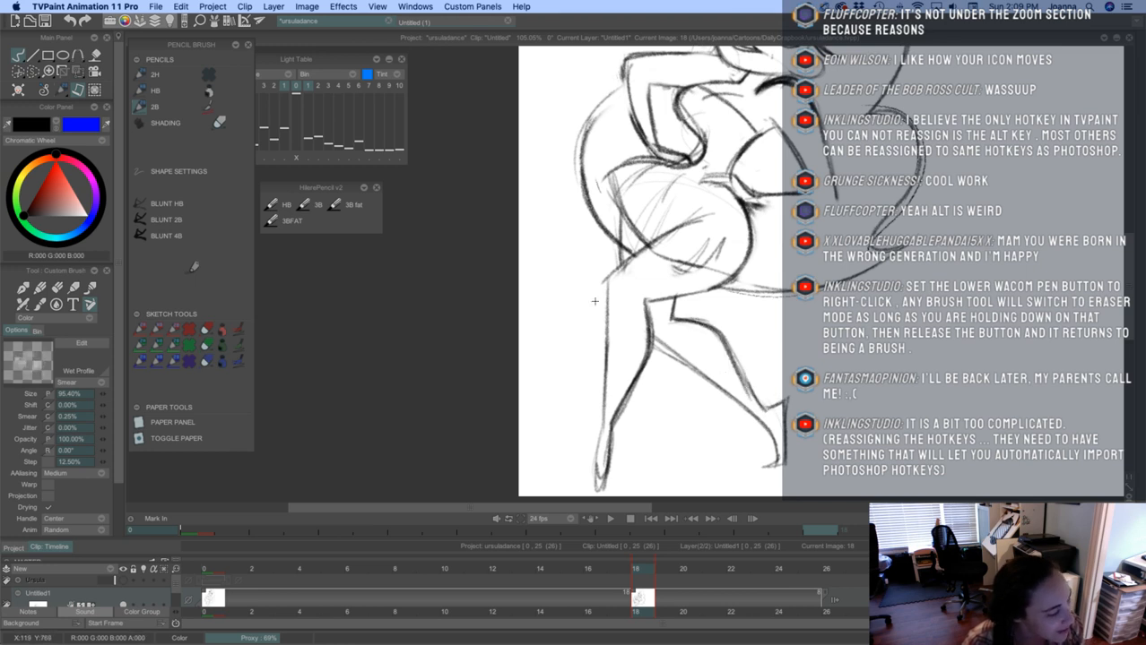
Erase the corner of the front knee and redraw it rounder with the 2B pencil, continuing down the shin to the foot
click(219, 122)
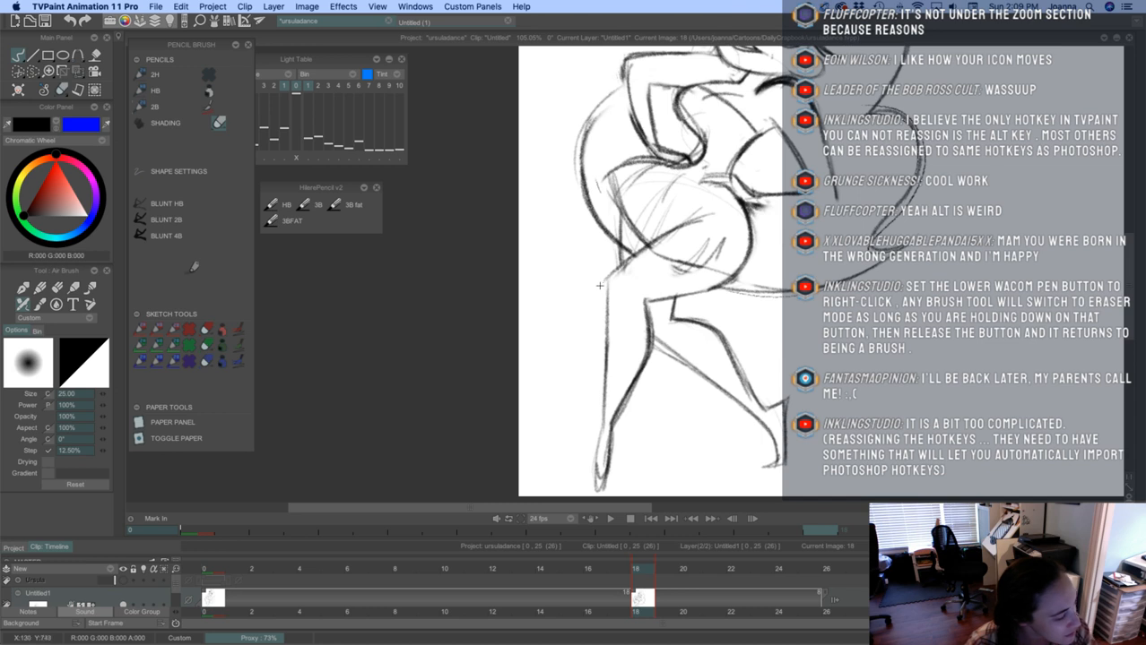
click(140, 106)
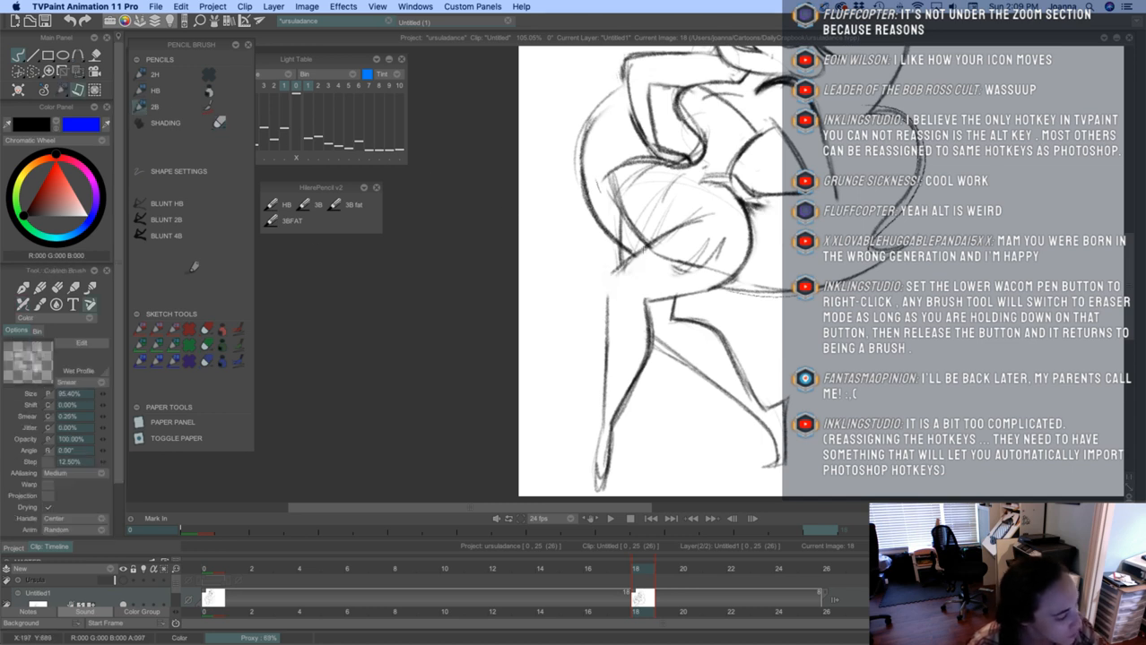
drag(609, 276, 608, 340)
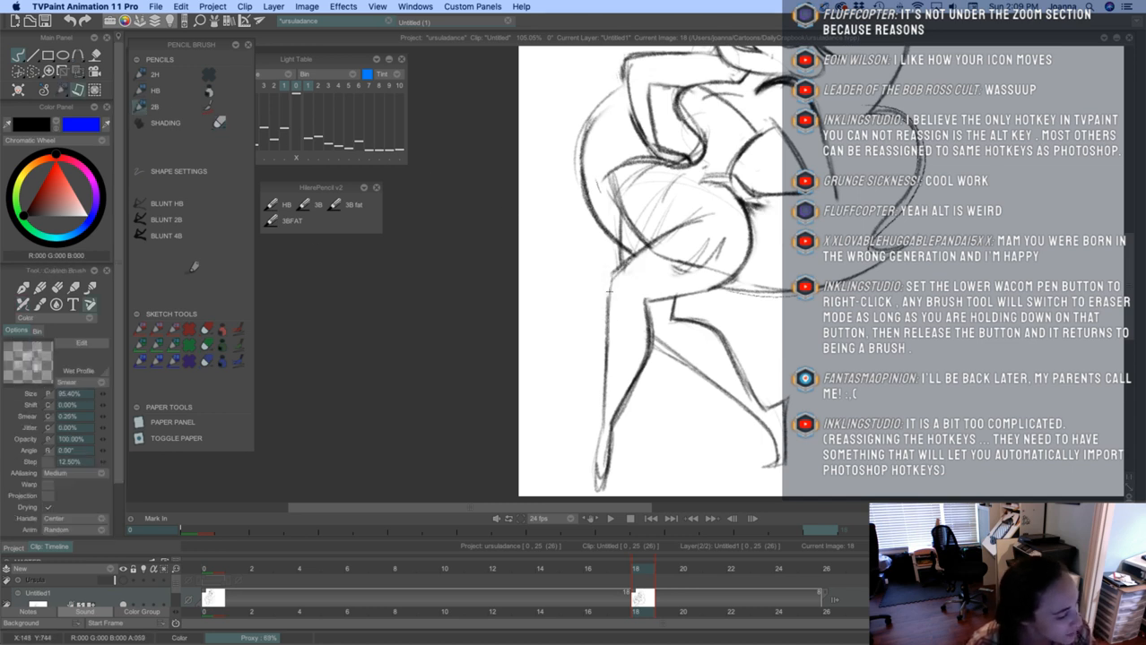
drag(599, 425, 591, 495)
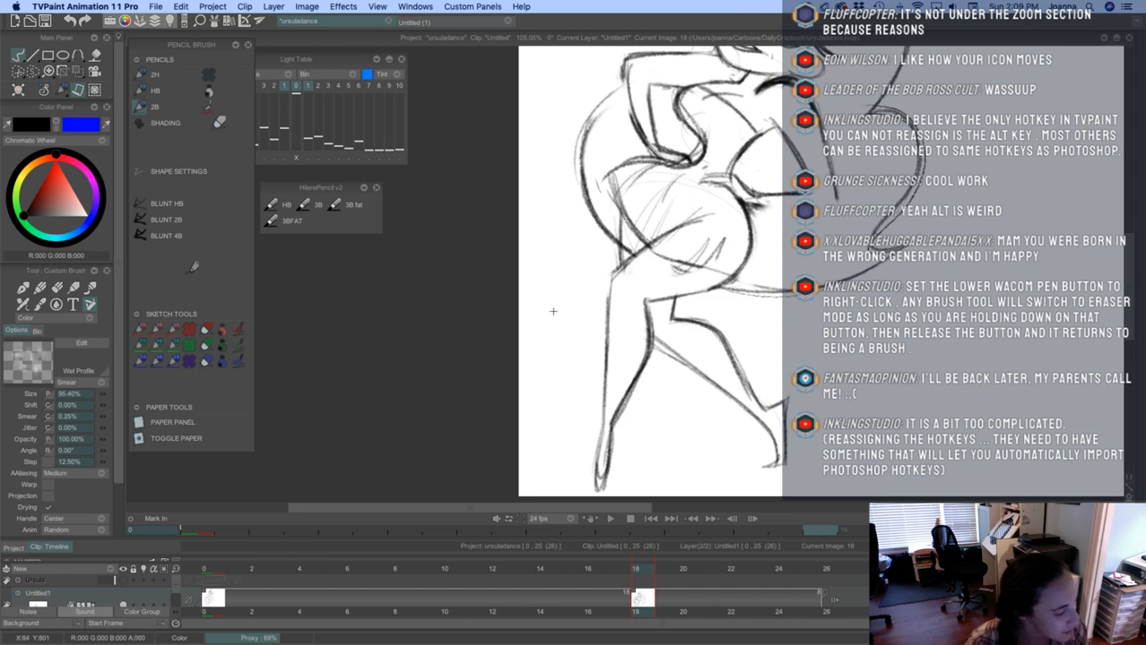
Check the whole pose at frame 18 and erase both bent arms' outer outlines
scroll(668, 319, down, 5)
scroll(610, 274, up, 5)
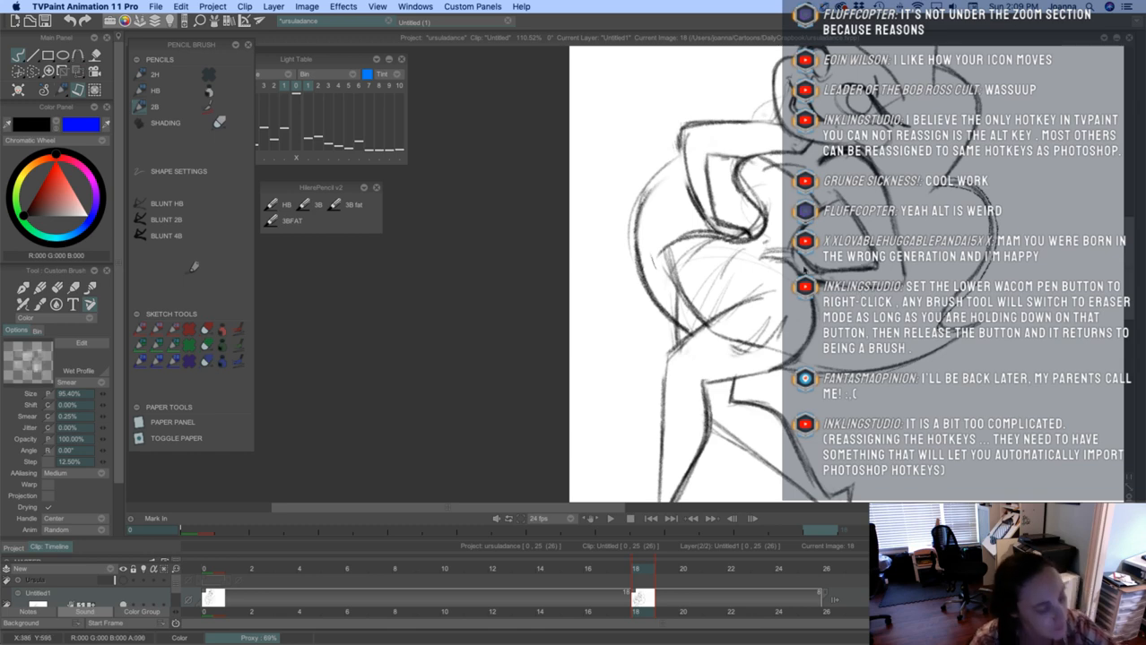
scroll(631, 350, down, 5)
drag(521, 420, 500, 375)
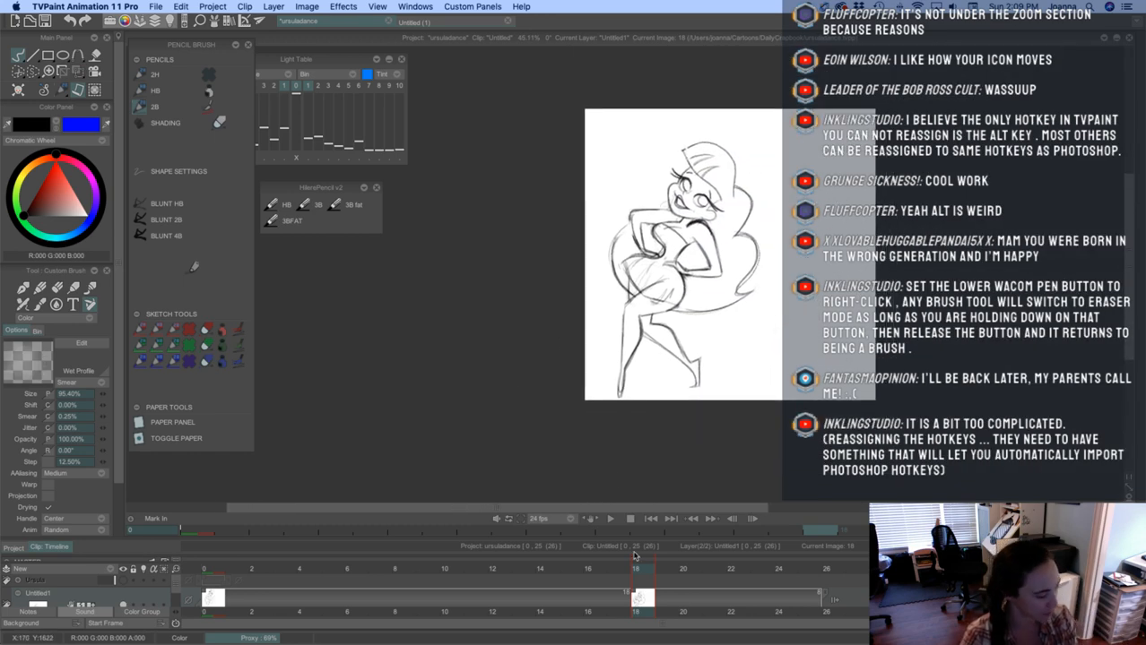
mouse_move(643, 570)
mouse_down()
mouse_move(618, 568)
mouse_move(667, 568)
mouse_move(605, 566)
mouse_move(655, 565)
mouse_move(621, 568)
mouse_move(649, 559)
mouse_move(610, 549)
mouse_move(640, 562)
mouse_up()
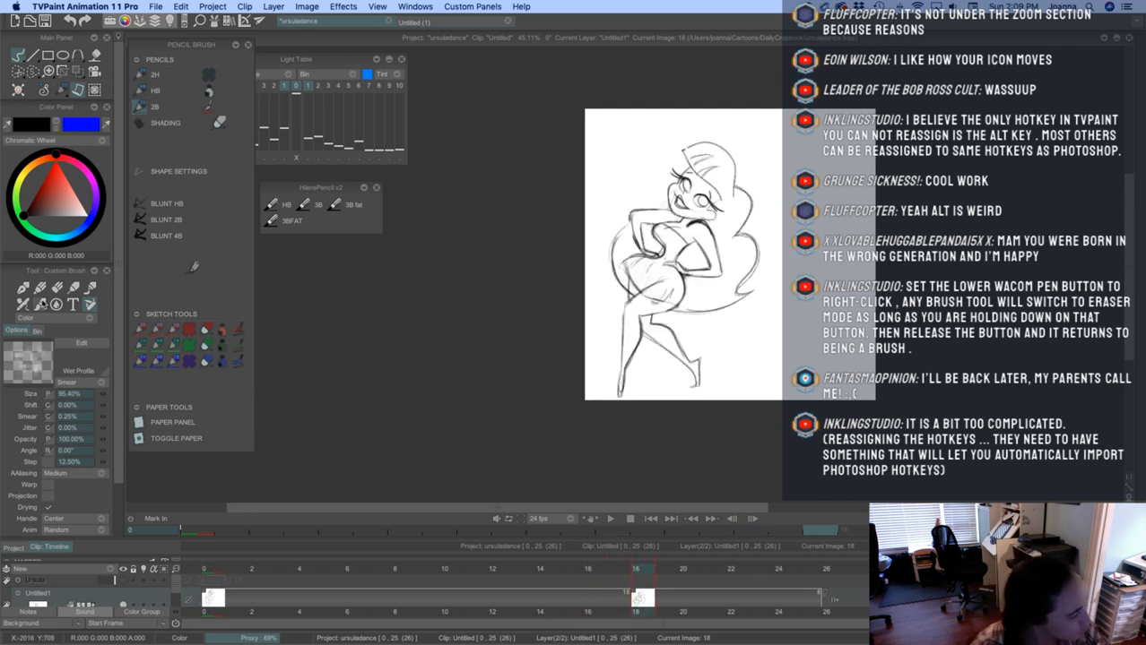
click(219, 122)
mouse_move(633, 223)
mouse_down()
mouse_move(635, 236)
mouse_move(654, 217)
mouse_up()
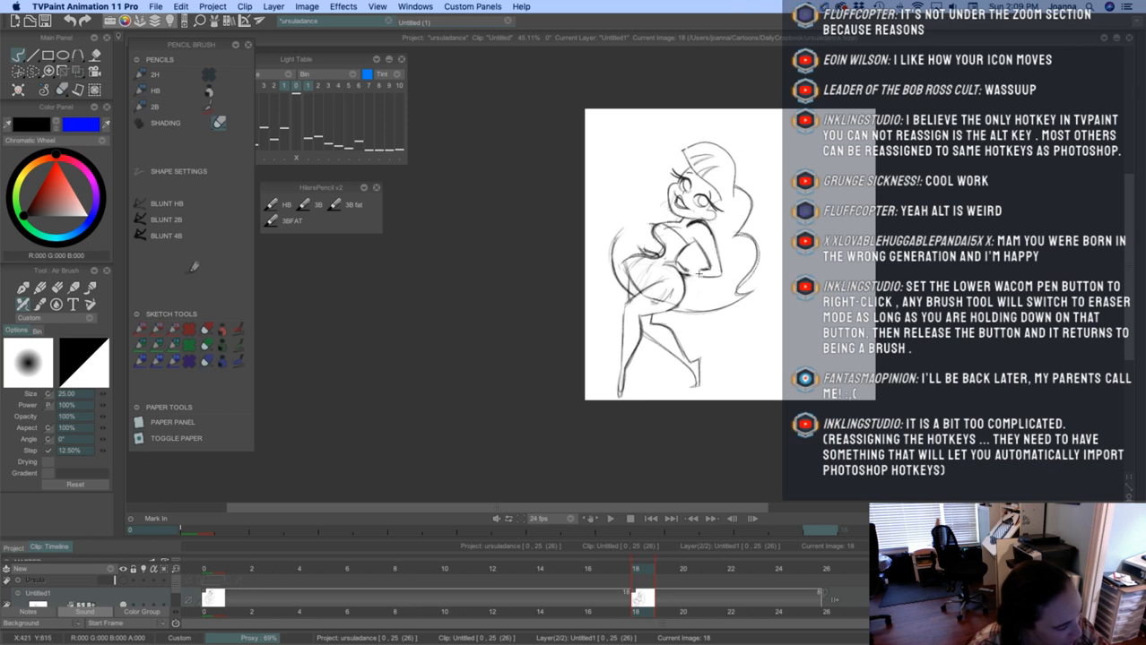
scroll(651, 242, up, 3)
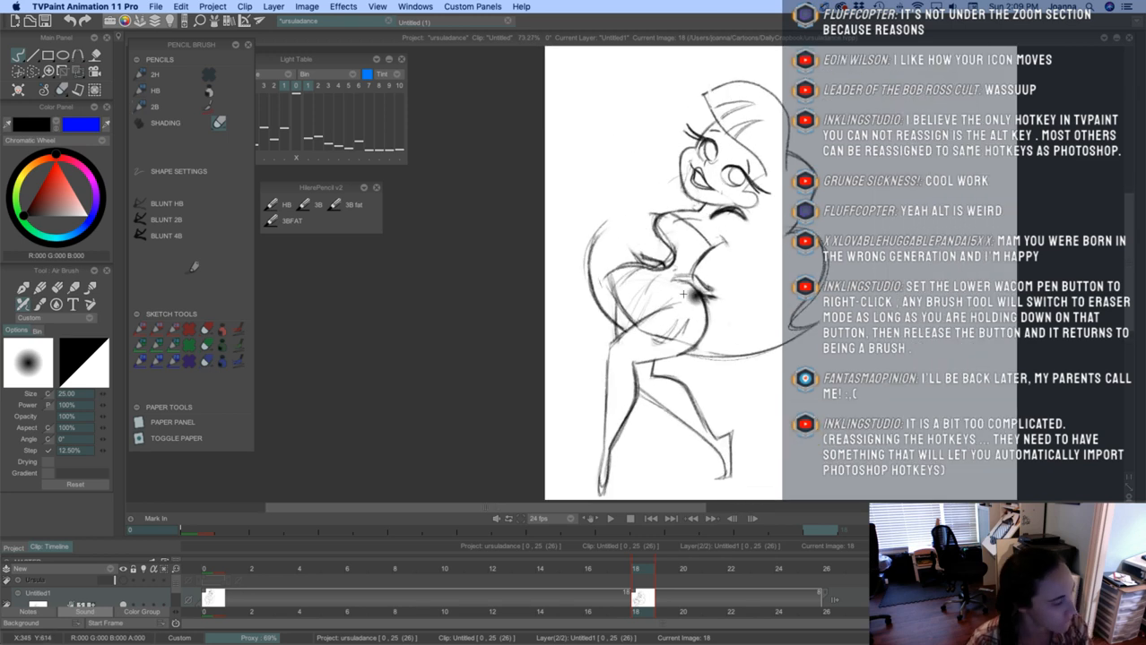
Sketch both arms again with the 2B pencil, hands on the hips and the near-face elbow raised to shoulder height
click(141, 106)
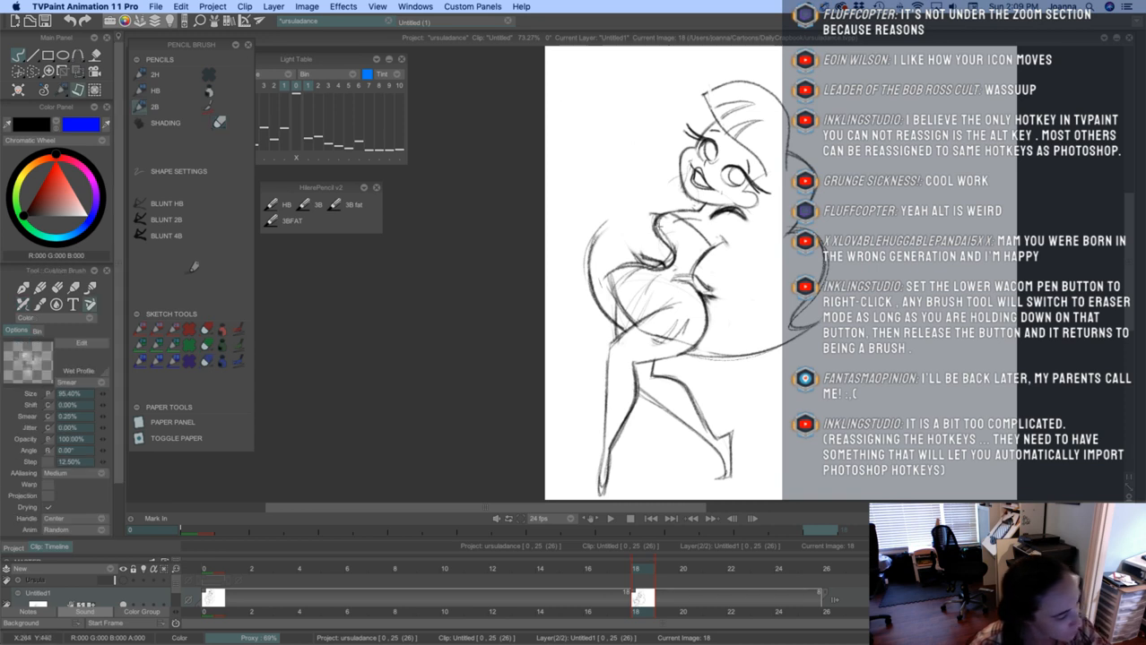
mouse_move(638, 265)
mouse_down()
mouse_move(636, 182)
mouse_move(650, 209)
mouse_move(638, 240)
mouse_move(646, 205)
mouse_move(638, 174)
mouse_move(624, 170)
mouse_up()
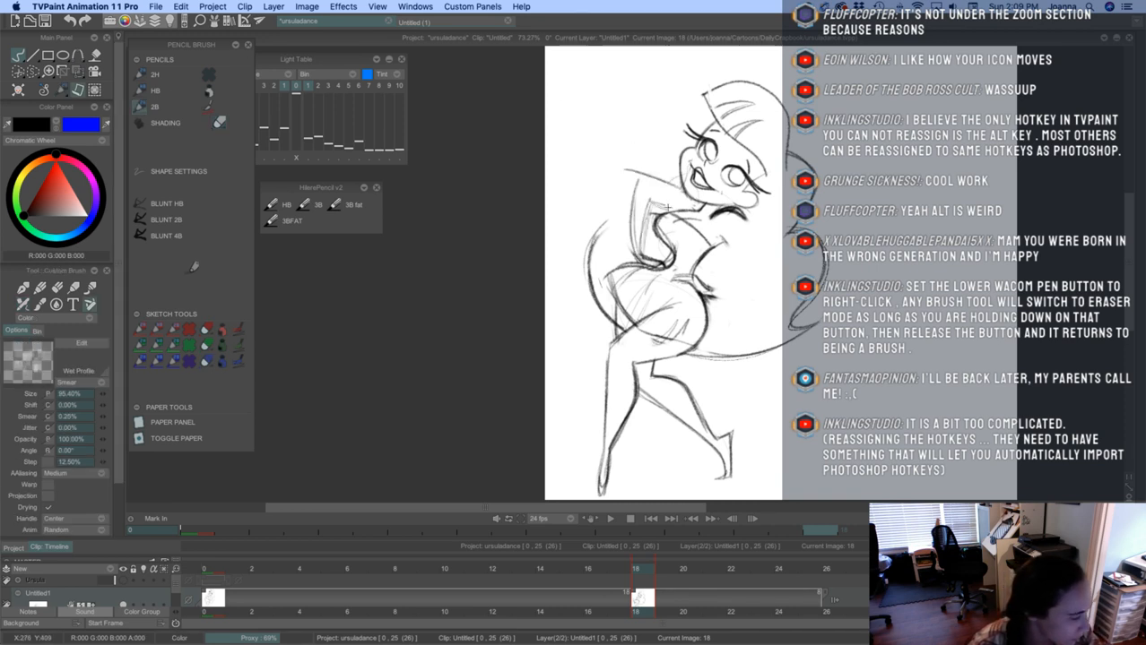
drag(669, 209, 653, 202)
drag(674, 183, 623, 170)
mouse_move(707, 289)
mouse_down()
mouse_move(760, 260)
mouse_move(764, 232)
mouse_move(722, 225)
mouse_move(747, 259)
mouse_move(716, 236)
mouse_move(754, 267)
mouse_up()
mouse_move(744, 219)
mouse_down()
mouse_move(778, 271)
mouse_move(771, 264)
mouse_up()
mouse_move(627, 171)
mouse_down()
mouse_move(683, 186)
mouse_move(669, 183)
mouse_move(632, 258)
mouse_up()
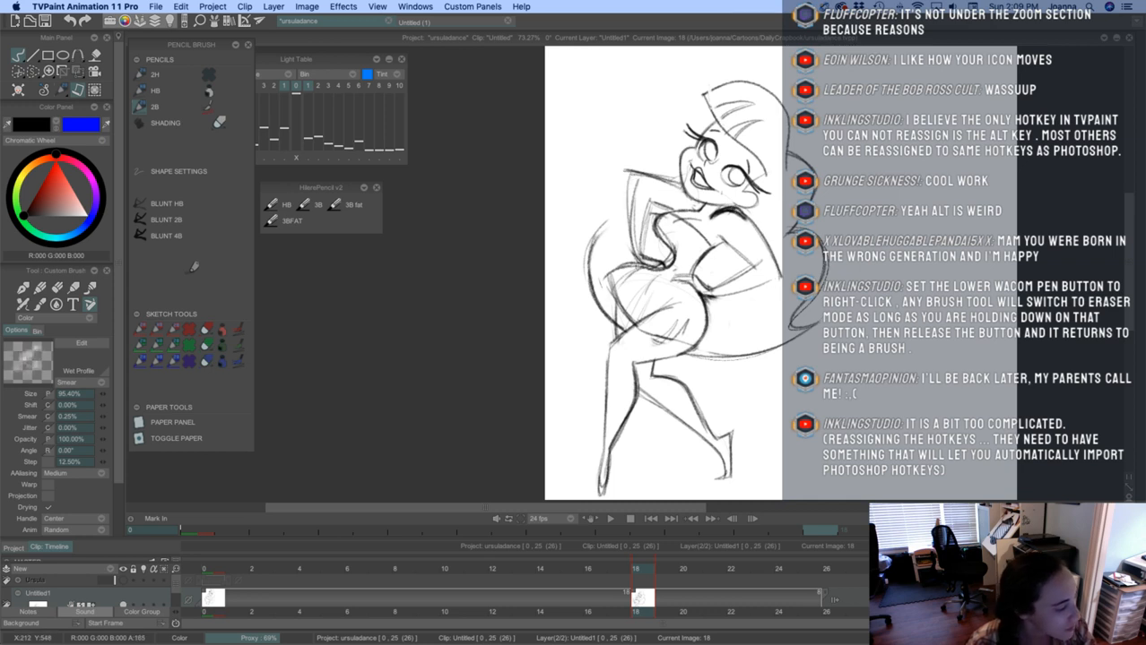
Erase the raised elbow and redraw it slightly lower with the 2B pencil, then strengthen the opposite forearm
click(218, 123)
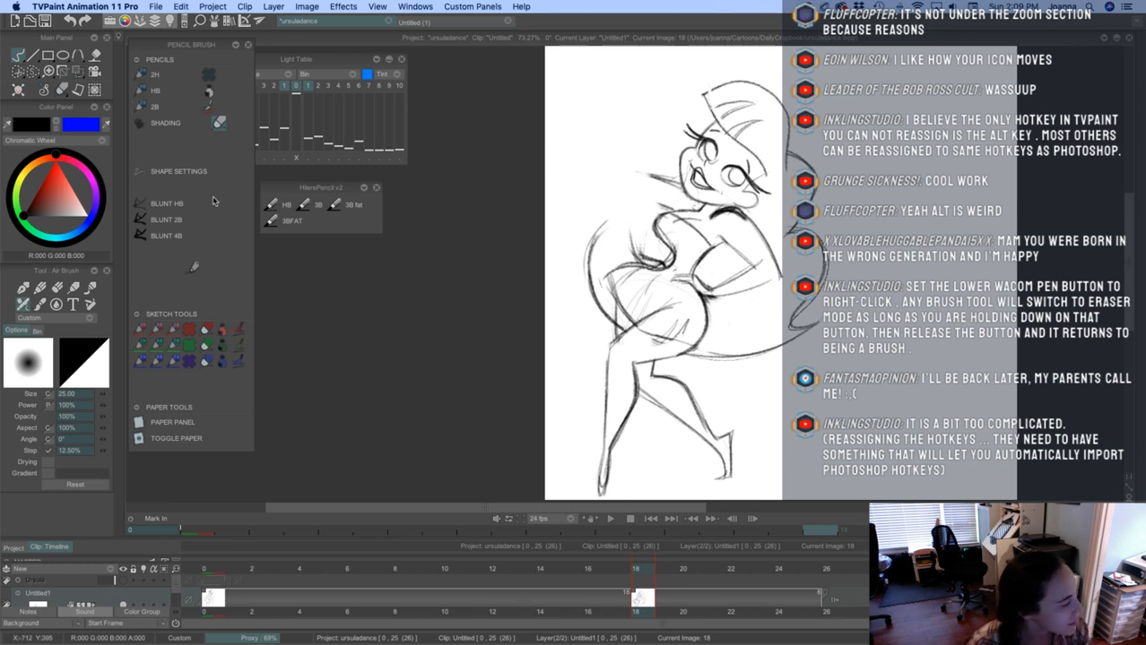
click(140, 107)
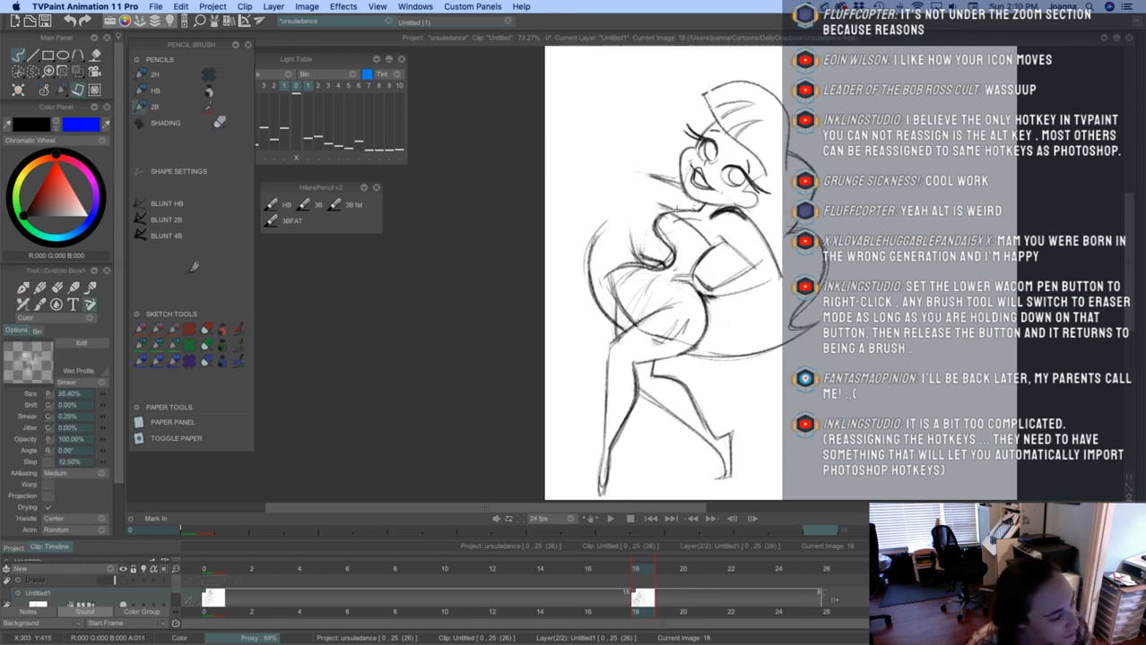
mouse_move(683, 185)
mouse_down()
mouse_move(631, 174)
mouse_move(631, 239)
mouse_up()
mouse_move(629, 179)
mouse_down()
mouse_move(639, 257)
mouse_move(648, 194)
mouse_move(639, 211)
mouse_up()
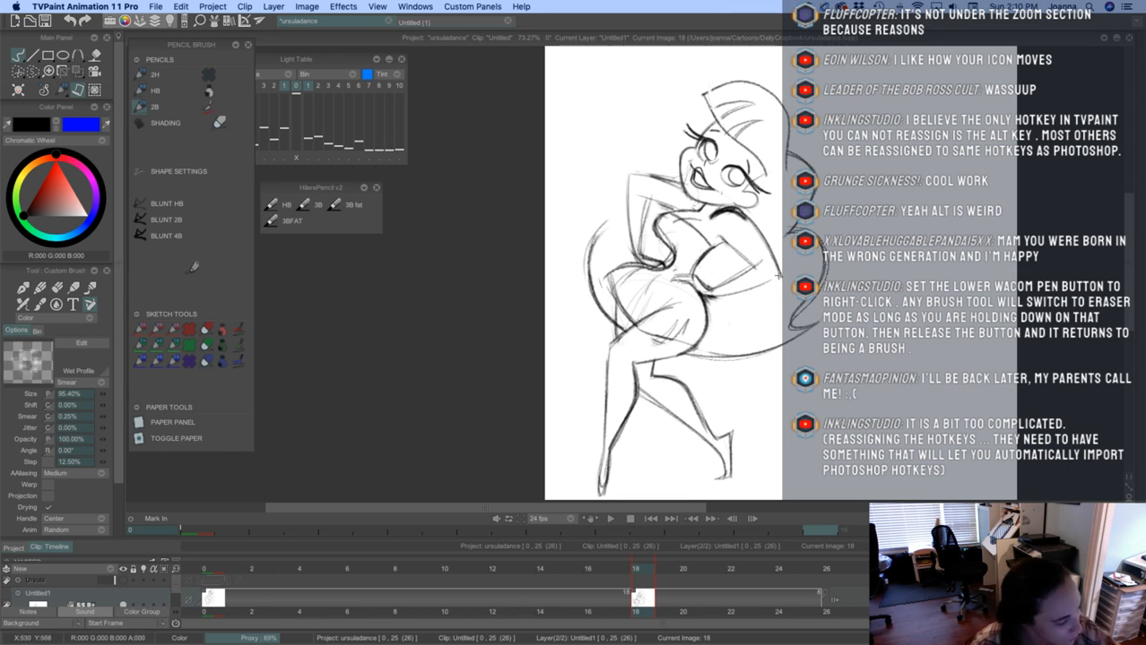
drag(778, 276, 718, 291)
Check the revised arms in the full pose and erase the opposite arm's elbow and outer outline
mouse_move(564, 300)
mouse_down()
mouse_move(513, 308)
mouse_move(556, 459)
mouse_up()
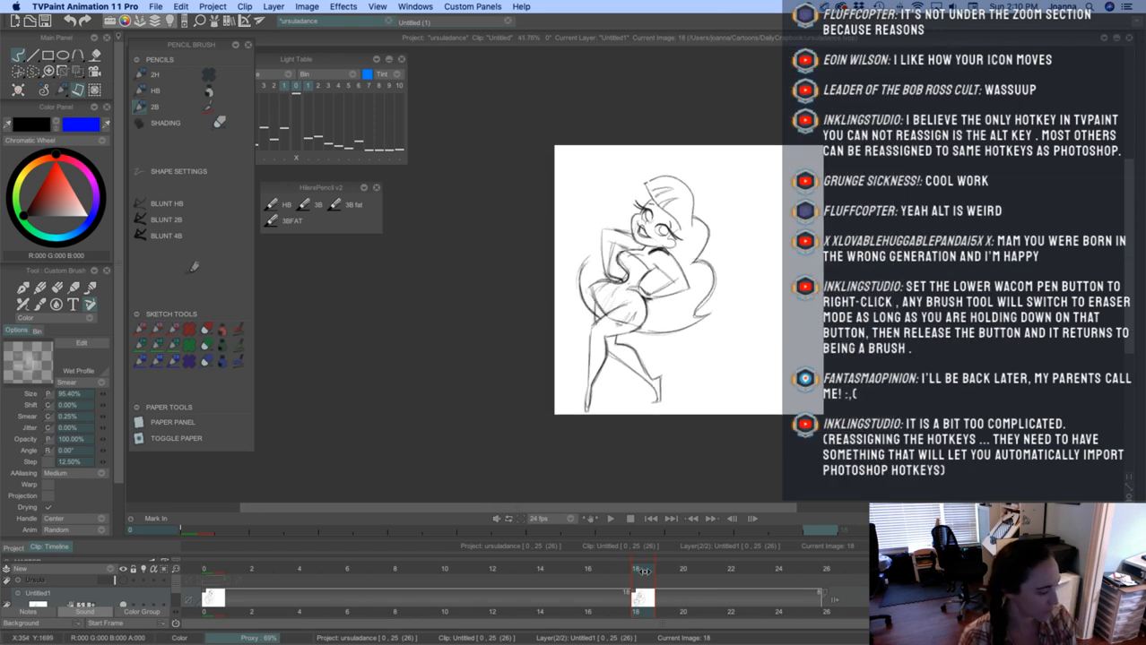
mouse_move(644, 571)
mouse_down()
mouse_move(613, 570)
mouse_move(671, 568)
mouse_move(594, 565)
mouse_move(654, 568)
mouse_move(614, 569)
mouse_move(644, 563)
mouse_up()
mouse_move(631, 258)
mouse_down()
mouse_move(699, 323)
mouse_move(718, 321)
mouse_move(725, 287)
mouse_up()
click(57, 287)
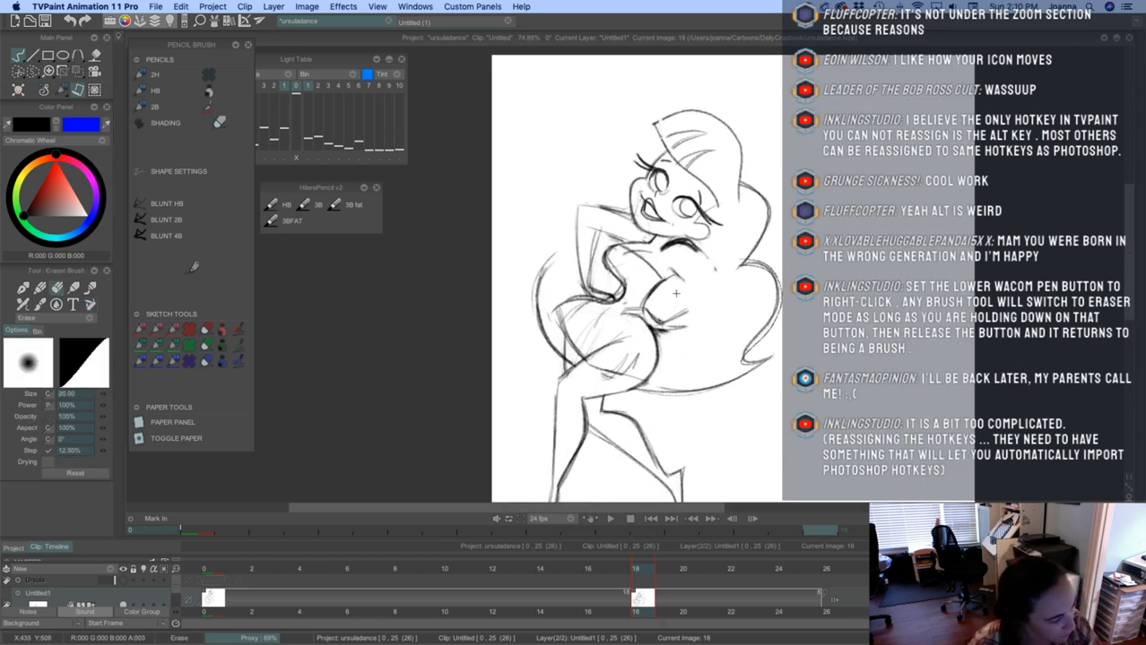
Redraw the opposite arm with the 2B pencil, from the shoulder around a shorter elbow to the hand on the hip
click(141, 107)
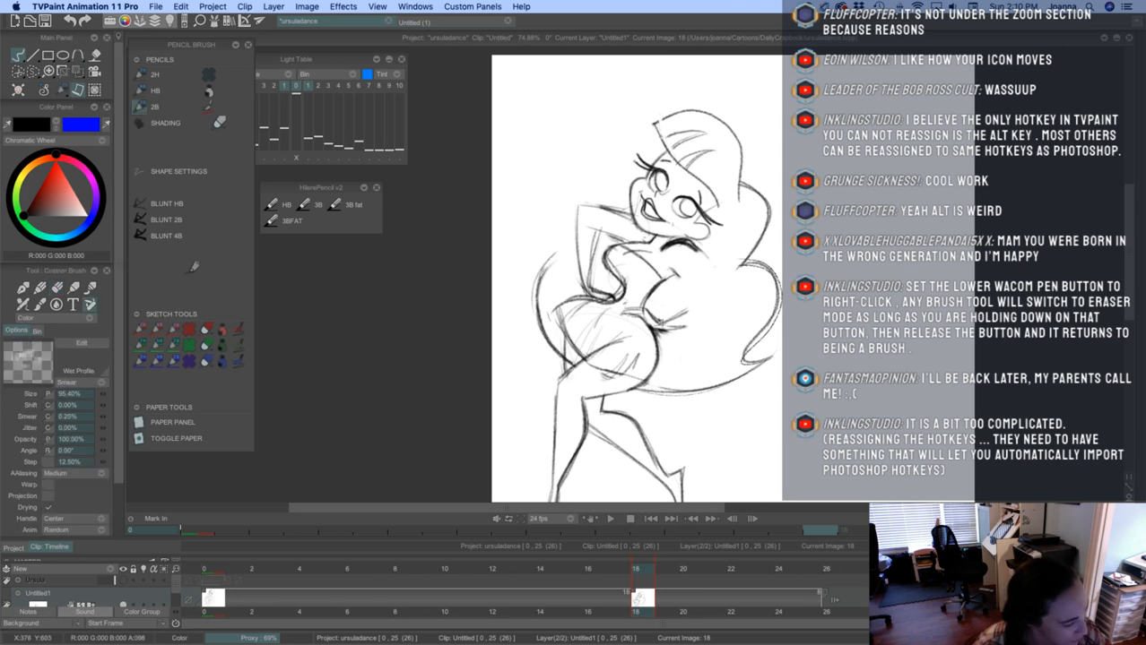
mouse_move(658, 328)
mouse_down()
mouse_move(703, 287)
mouse_move(679, 323)
mouse_move(722, 292)
mouse_up()
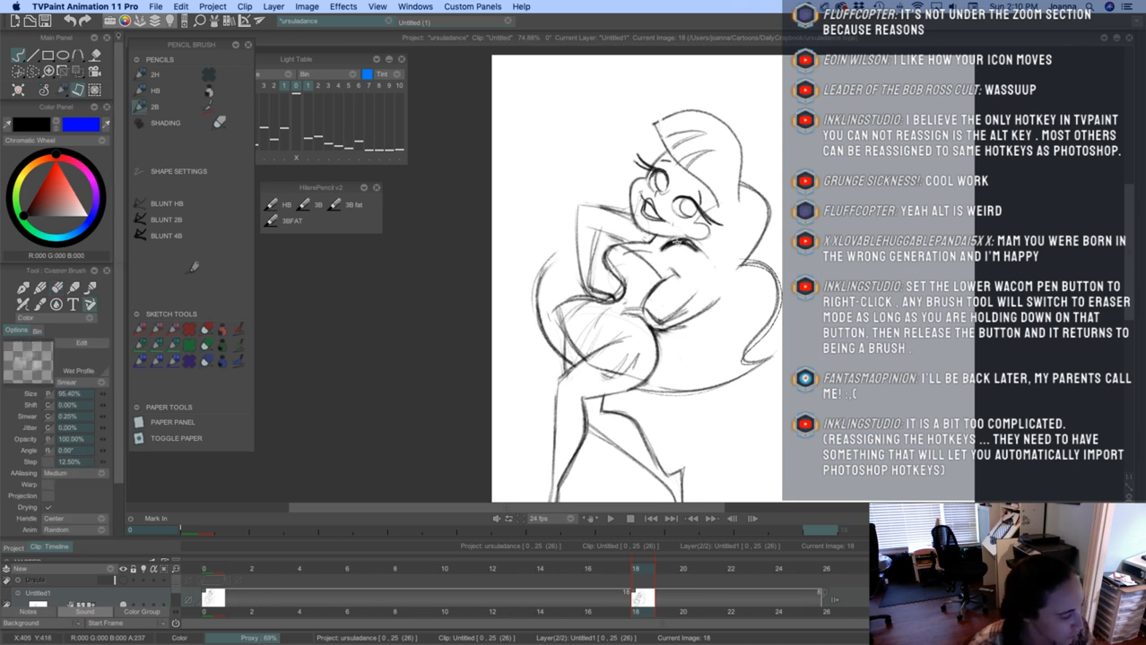
mouse_move(681, 244)
mouse_down()
mouse_move(727, 269)
mouse_move(664, 274)
mouse_move(714, 285)
mouse_move(665, 316)
mouse_move(706, 311)
mouse_move(730, 287)
mouse_move(690, 316)
mouse_up()
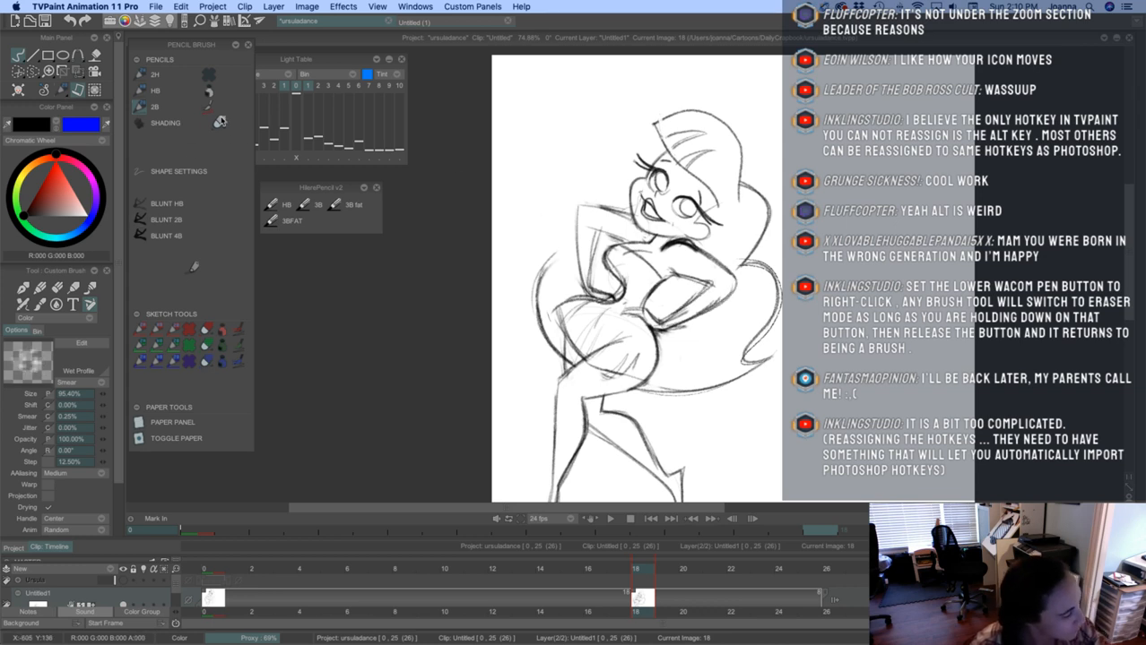
Erase the raised near-face elbow, redraw that arm with the 2B pencil, and strengthen the opposite arm from shoulder to elbow
drag(606, 199, 589, 251)
click(166, 131)
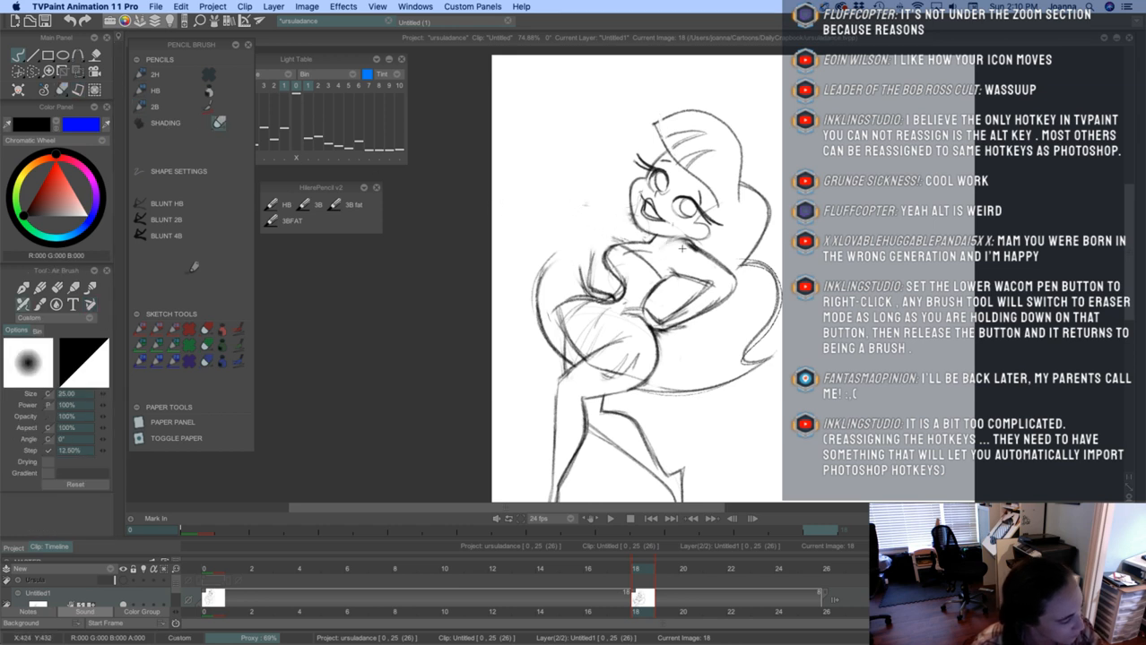
click(141, 107)
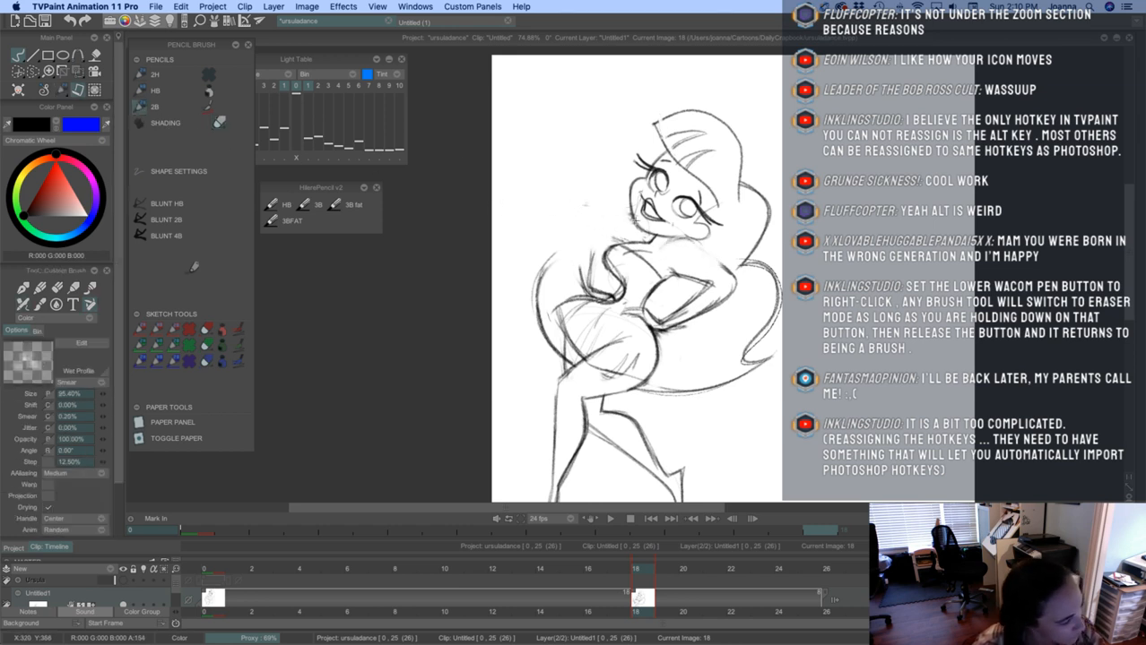
mouse_move(631, 217)
mouse_down()
mouse_move(581, 199)
mouse_move(578, 260)
mouse_up()
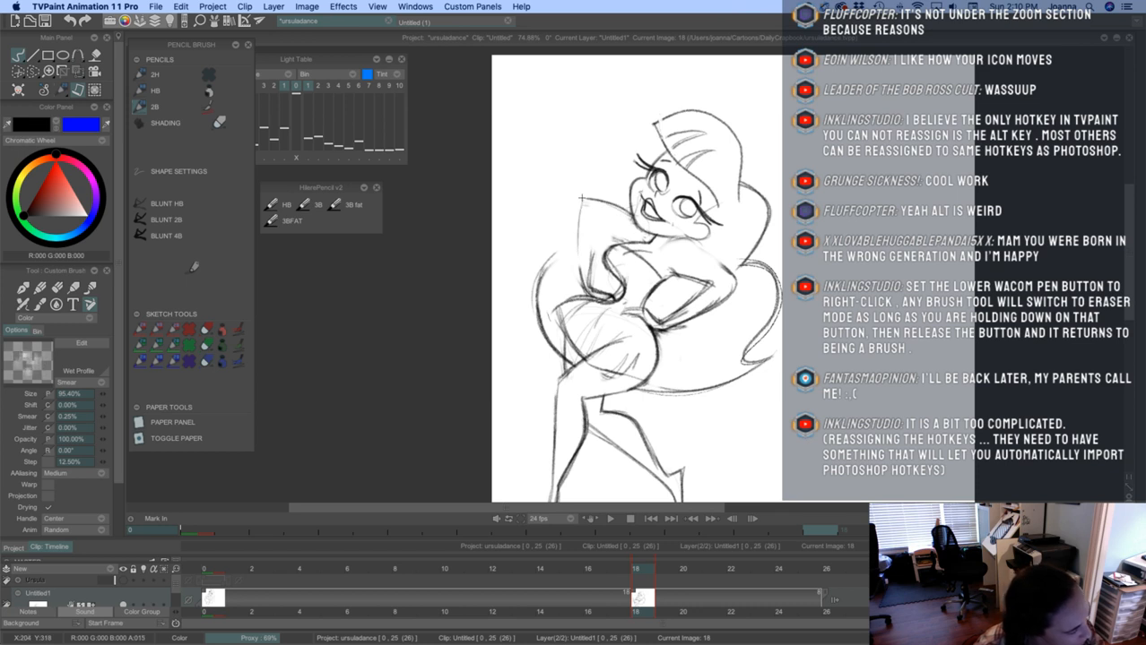
mouse_move(626, 213)
mouse_down()
mouse_move(584, 204)
mouse_move(577, 269)
mouse_up()
drag(578, 210, 588, 290)
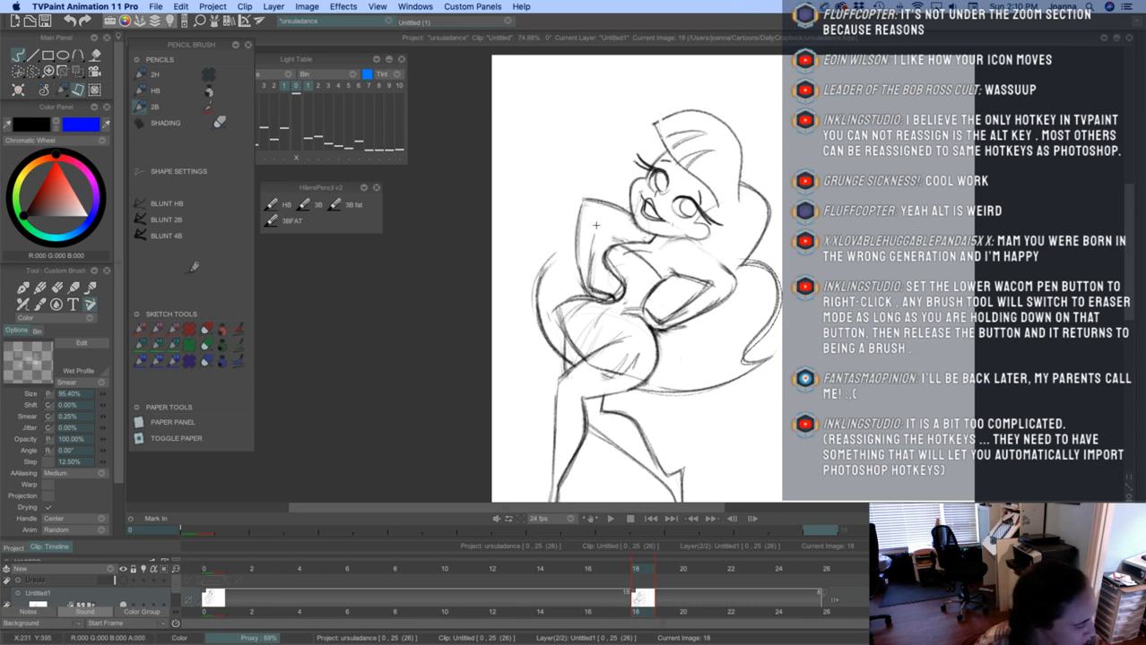
drag(596, 228, 587, 269)
mouse_move(608, 231)
mouse_down()
mouse_move(633, 241)
mouse_move(585, 197)
mouse_up()
mouse_move(671, 242)
mouse_down()
mouse_move(717, 273)
mouse_move(657, 269)
mouse_move(664, 320)
mouse_move(736, 290)
mouse_up()
Review the arms in the full pose, touch up the near-face forearm, and erase the doubled inner lines on the opposite arm
scroll(549, 308, down, 4)
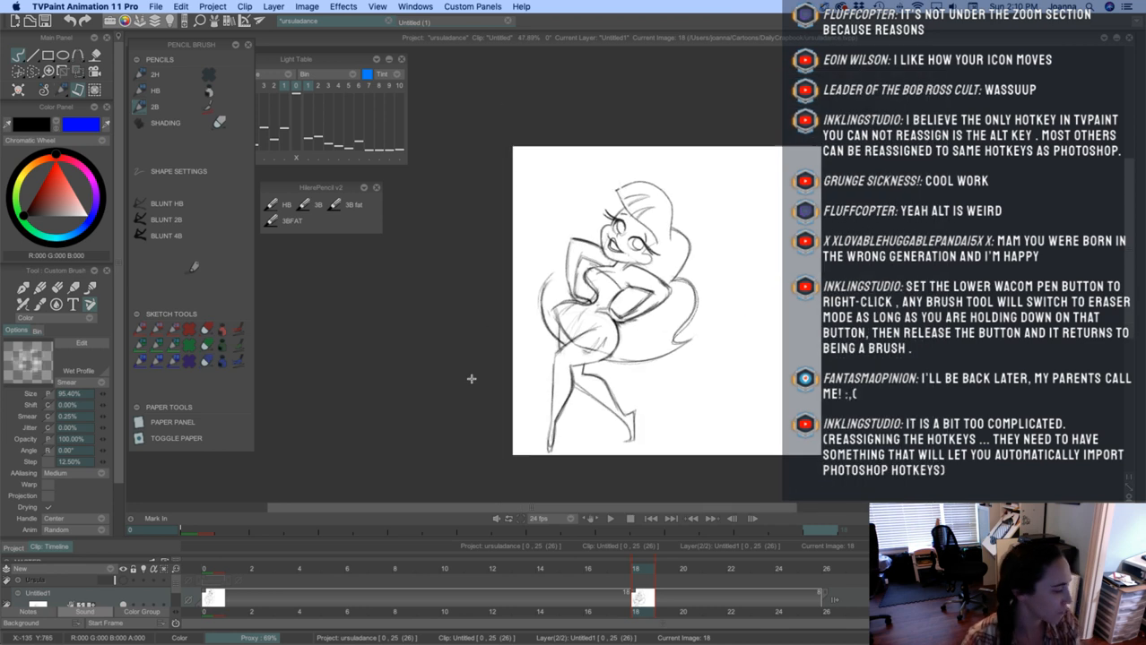
scroll(481, 414, down, 1)
scroll(500, 416, up, 2)
mouse_move(645, 564)
mouse_down()
mouse_move(623, 561)
mouse_move(658, 563)
mouse_move(610, 561)
mouse_move(652, 558)
mouse_move(627, 556)
mouse_move(642, 555)
mouse_up()
scroll(641, 287, up, 3)
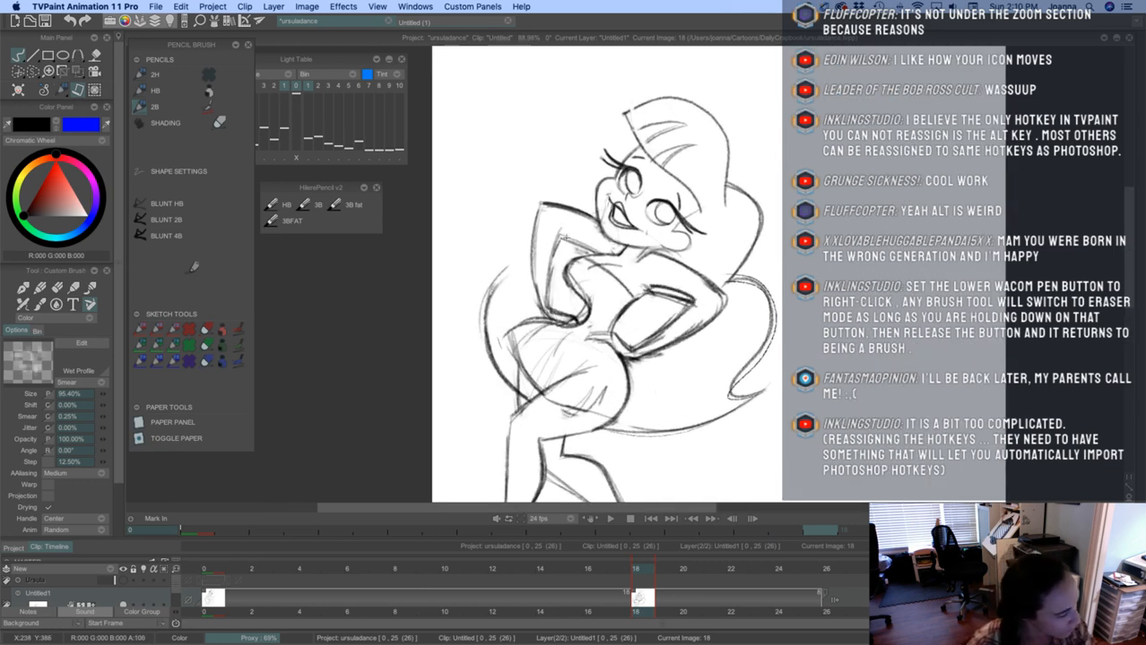
mouse_move(548, 276)
mouse_down()
mouse_move(602, 249)
mouse_move(566, 241)
mouse_move(590, 255)
mouse_up()
click(218, 122)
mouse_move(653, 296)
mouse_down()
mouse_move(666, 330)
mouse_move(640, 342)
mouse_move(599, 331)
mouse_up()
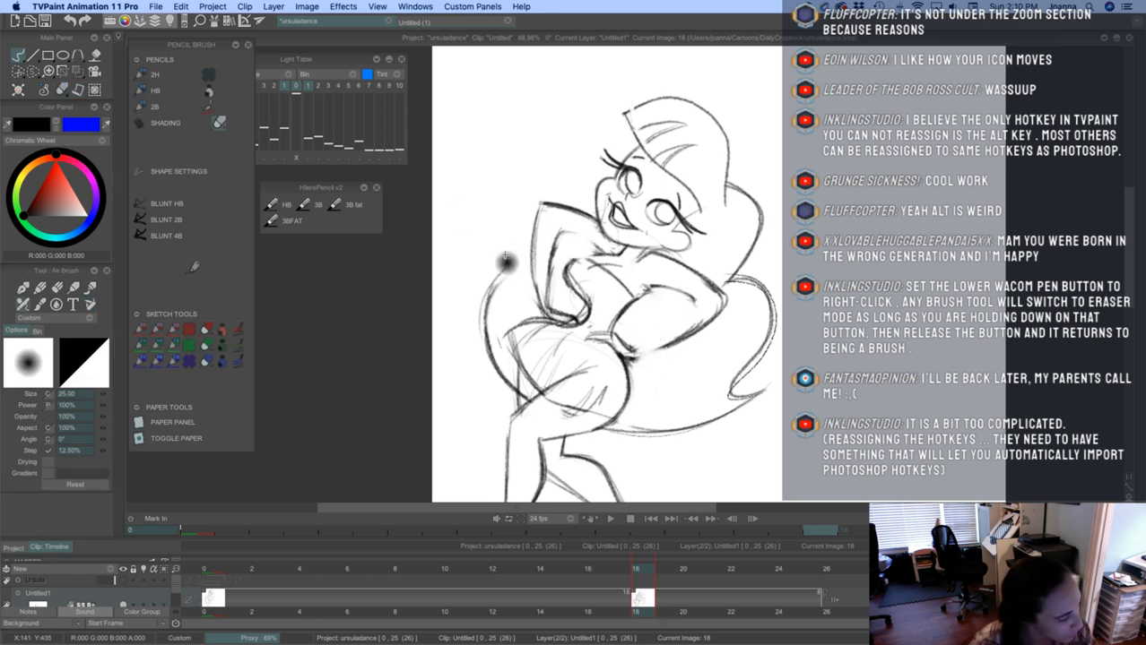
Erase the near-face arm's outline and redraw it with the 2B pencil as a sharper raised elbow and forearm
drag(535, 292, 551, 312)
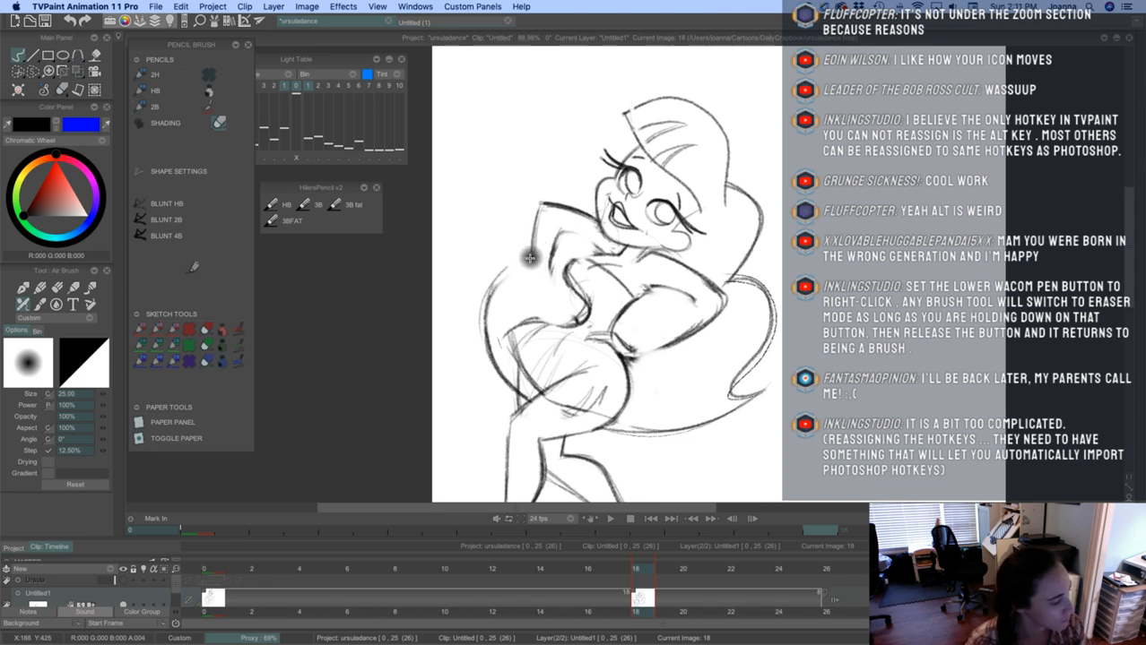
drag(544, 232, 586, 231)
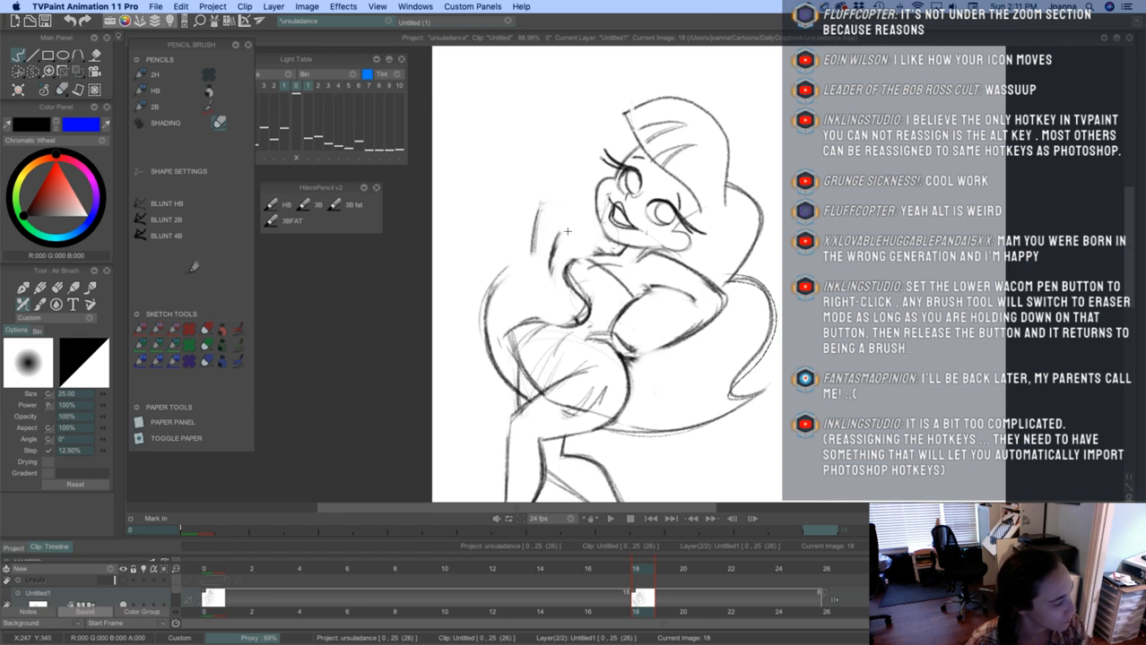
click(143, 106)
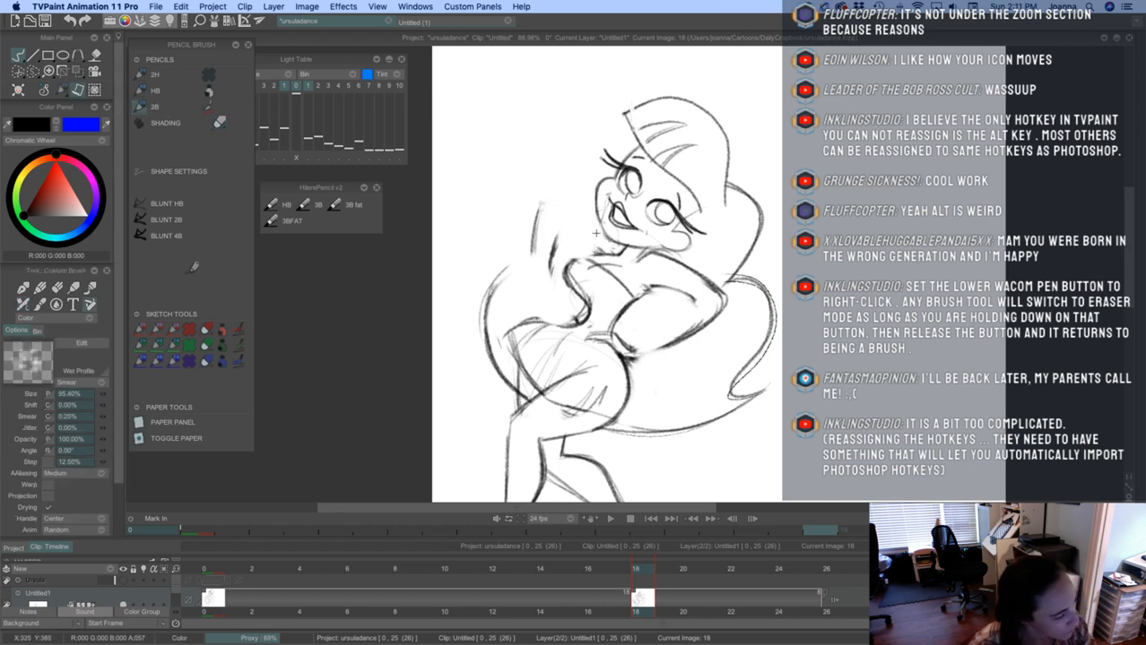
mouse_move(566, 217)
mouse_down()
mouse_move(612, 237)
mouse_move(589, 227)
mouse_move(607, 236)
mouse_move(585, 255)
mouse_move(598, 260)
mouse_up()
mouse_move(538, 205)
mouse_down()
mouse_move(534, 274)
mouse_move(537, 259)
mouse_move(545, 301)
mouse_up()
mouse_move(550, 261)
mouse_down()
mouse_move(543, 312)
mouse_move(584, 324)
mouse_move(520, 316)
mouse_move(579, 321)
mouse_move(552, 309)
mouse_move(531, 251)
mouse_up()
drag(545, 317, 532, 237)
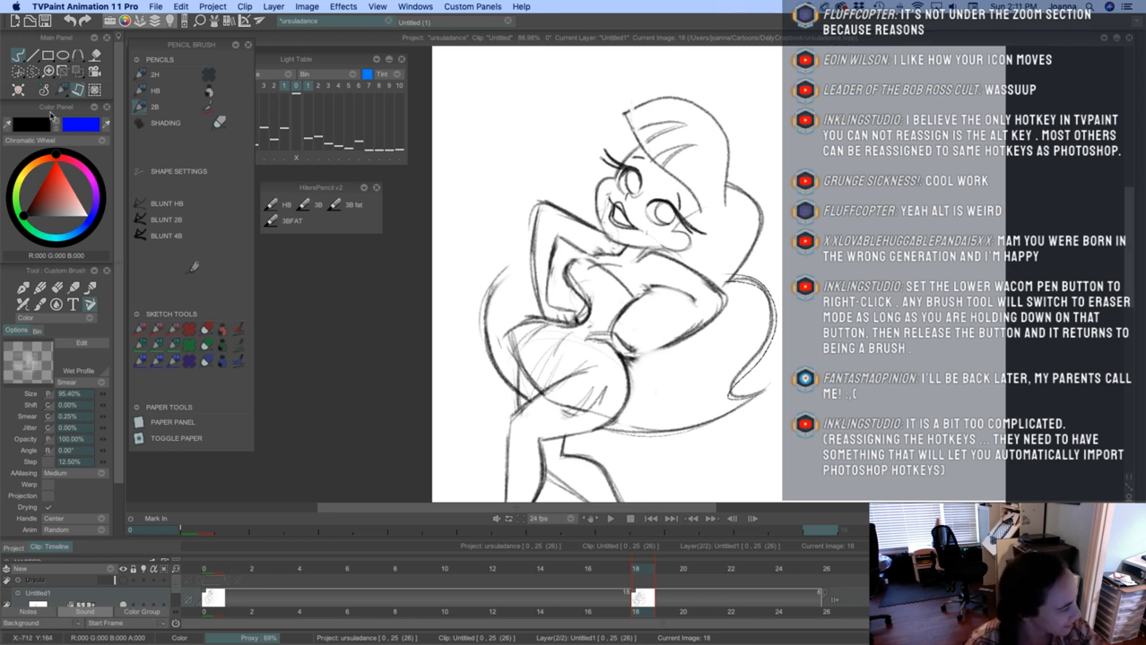
Erase the opposite arm's elbow and lower forearm outline and redraw them cleanly with the 2B pencil
click(219, 122)
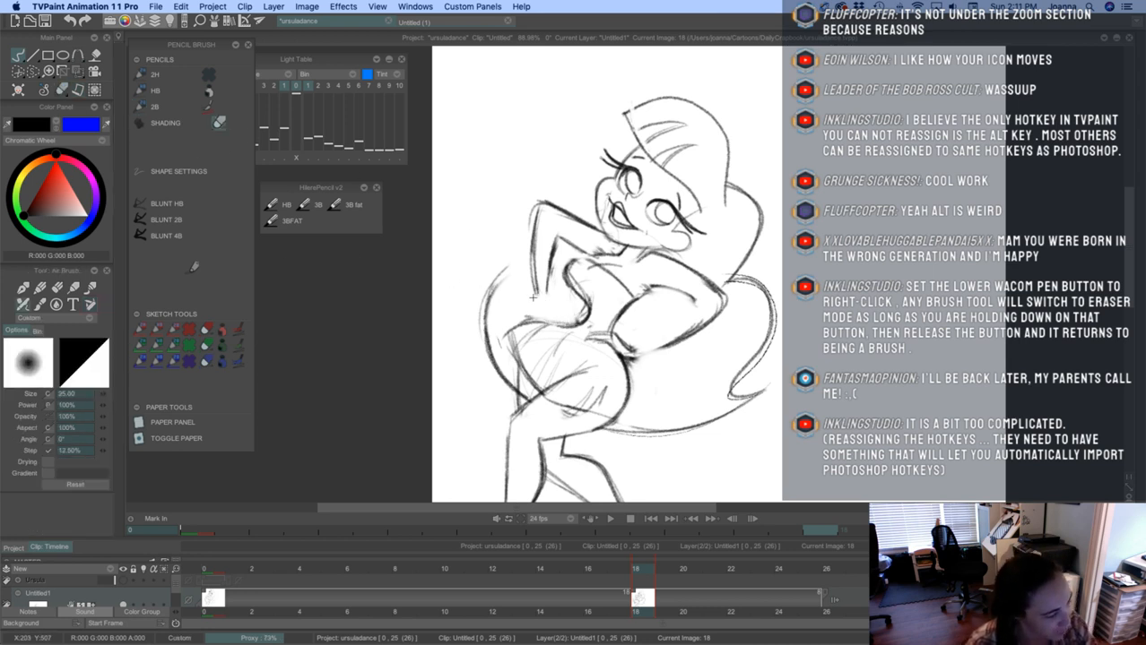
mouse_move(639, 353)
mouse_down()
mouse_move(713, 314)
mouse_move(697, 319)
mouse_move(693, 299)
mouse_move(630, 351)
mouse_up()
click(141, 107)
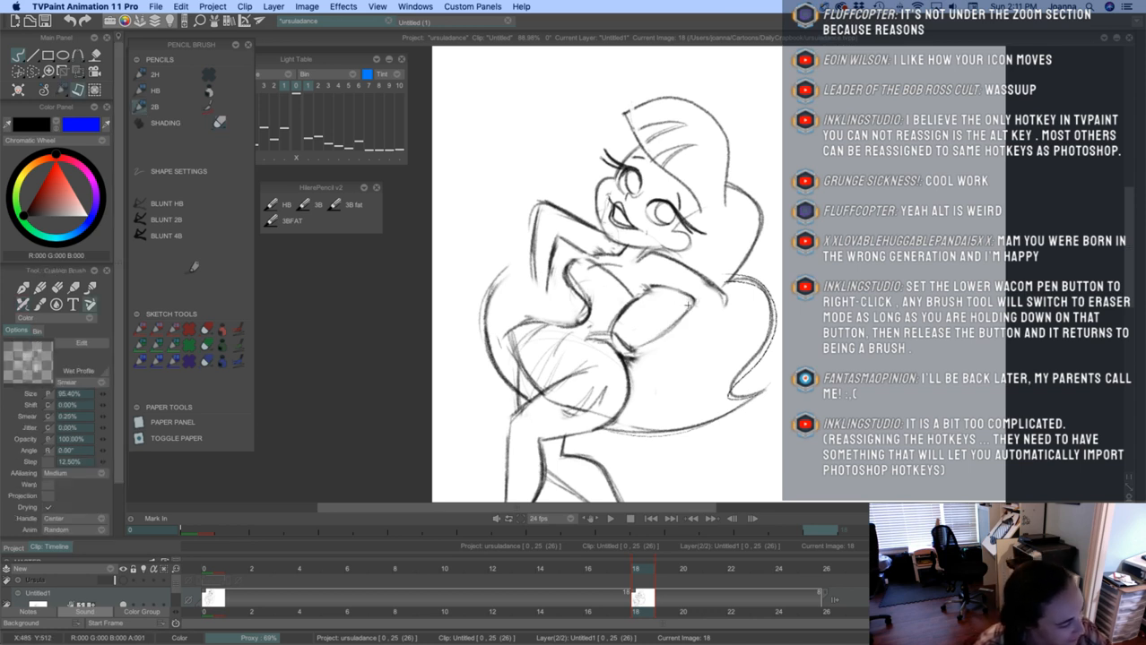
mouse_move(719, 315)
mouse_down()
mouse_move(637, 355)
mouse_move(710, 321)
mouse_up()
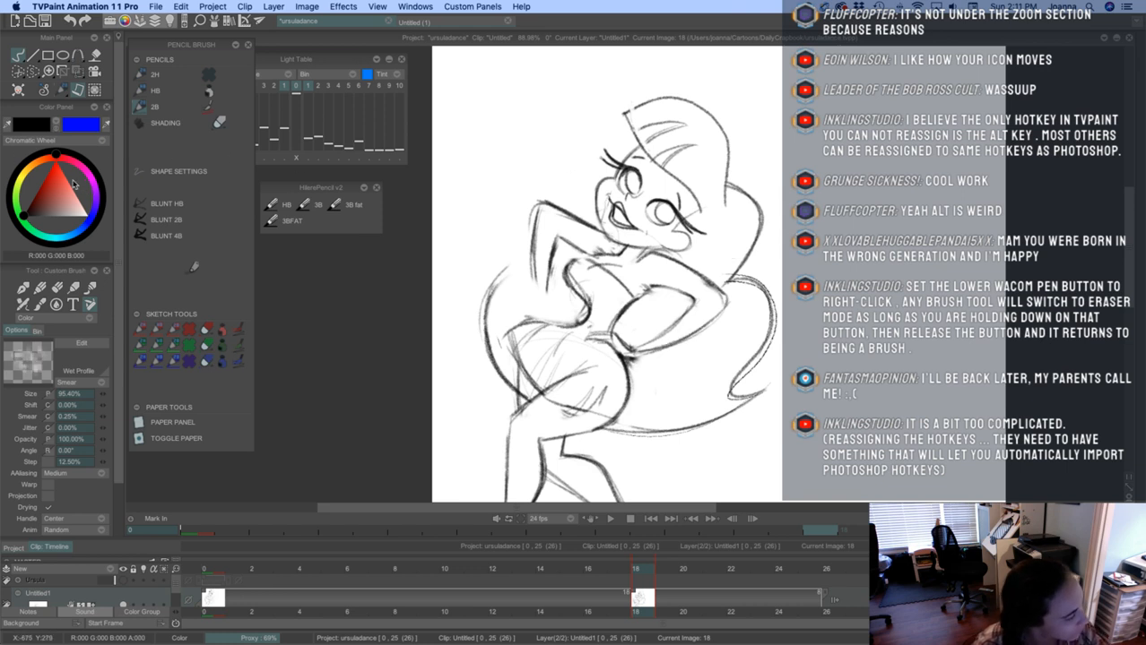
Erase the near-face arm again and redraw it with the 2B pencil, with a lower, rounder elbow and the hand on the hip
click(219, 122)
mouse_move(544, 192)
mouse_down()
mouse_move(563, 243)
mouse_move(536, 253)
mouse_move(538, 288)
mouse_up()
click(144, 106)
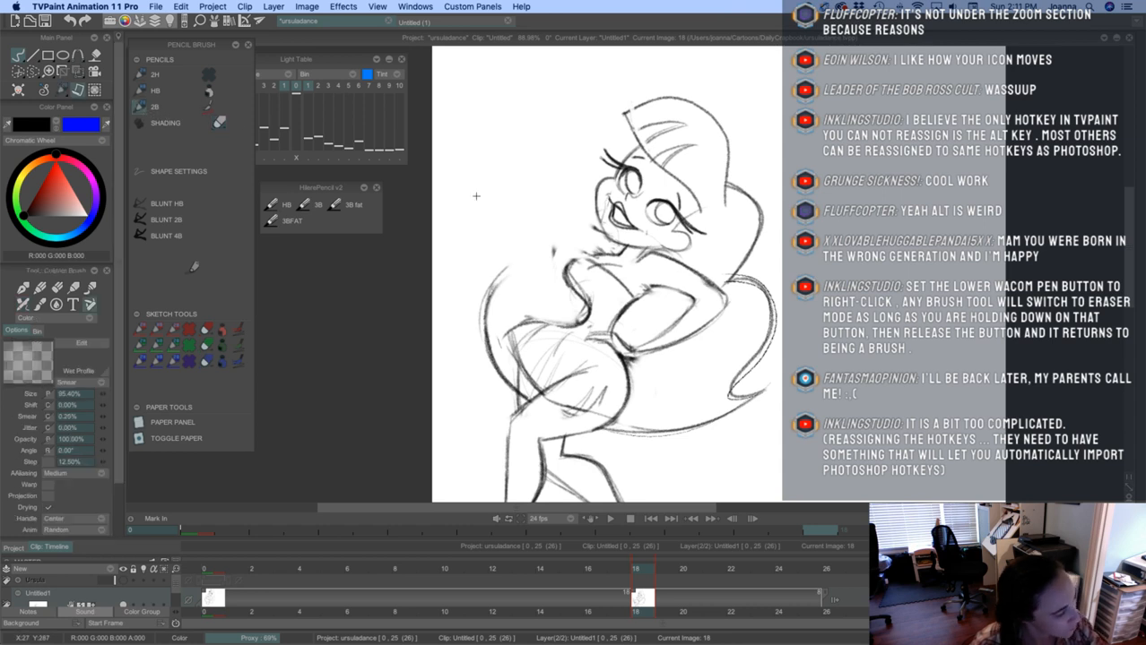
mouse_move(611, 243)
mouse_down()
mouse_move(538, 211)
mouse_move(535, 261)
mouse_up()
mouse_move(540, 217)
mouse_down()
mouse_move(532, 287)
mouse_move(530, 257)
mouse_move(530, 283)
mouse_move(561, 280)
mouse_move(531, 233)
mouse_move(543, 311)
mouse_up()
mouse_move(587, 249)
mouse_down()
mouse_move(558, 251)
mouse_move(544, 285)
mouse_up()
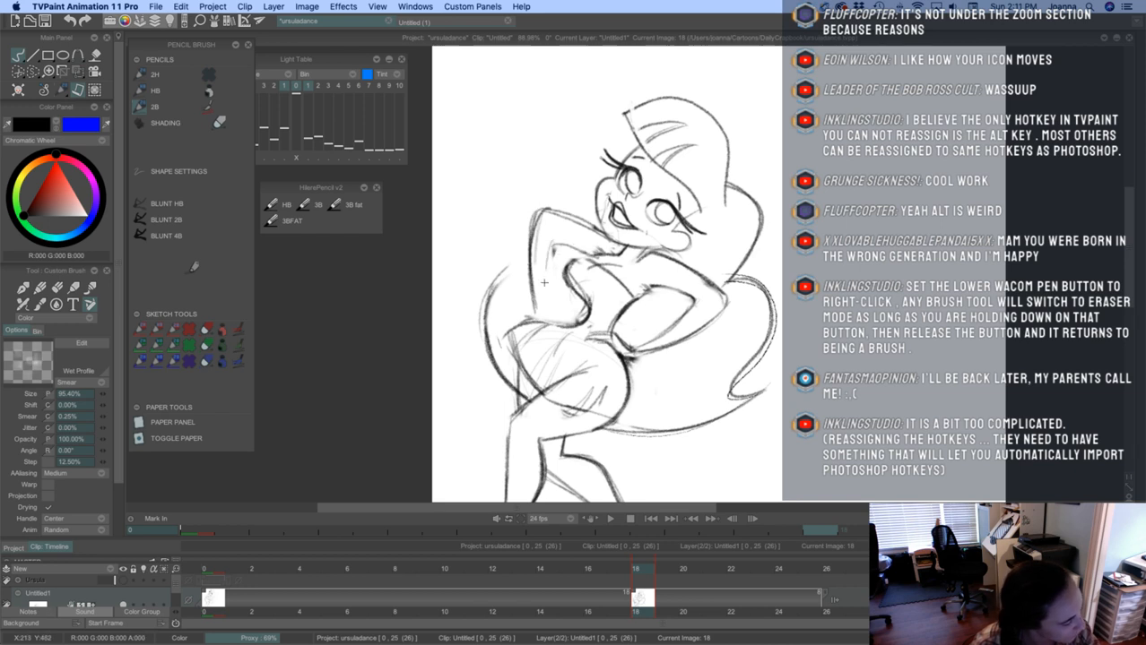
mouse_move(548, 244)
mouse_down()
mouse_move(537, 308)
mouse_move(583, 322)
mouse_move(507, 330)
mouse_move(570, 322)
mouse_up()
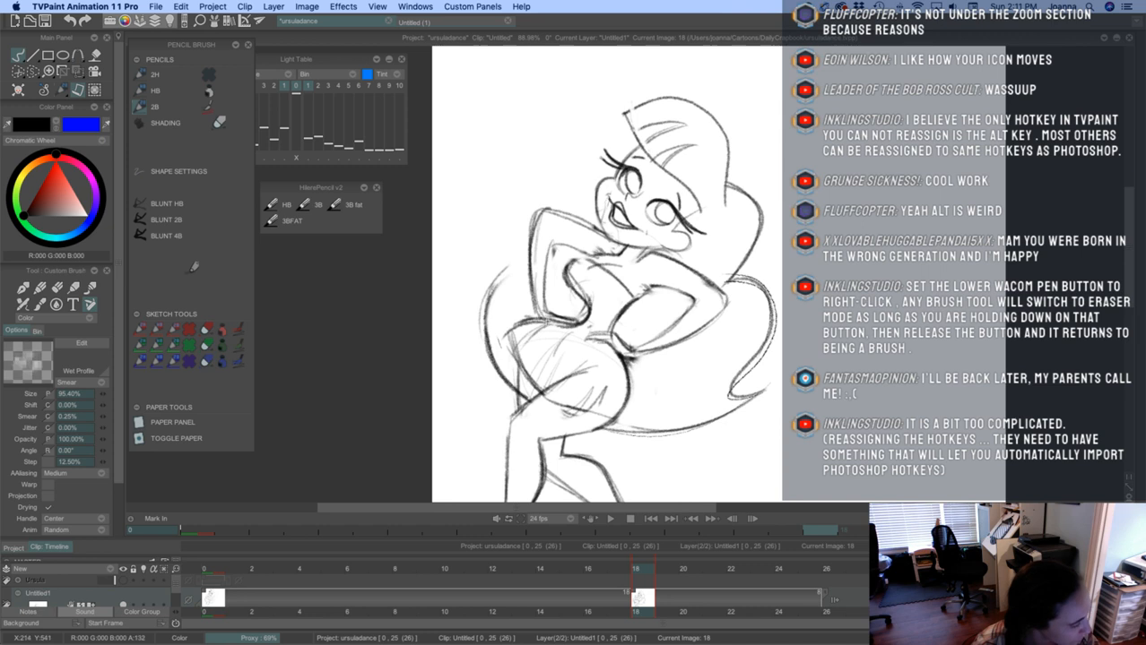
mouse_move(548, 274)
mouse_down()
mouse_move(544, 292)
mouse_move(568, 320)
mouse_move(550, 251)
mouse_move(592, 253)
mouse_move(568, 268)
mouse_move(584, 256)
mouse_move(570, 292)
mouse_move(584, 319)
mouse_up()
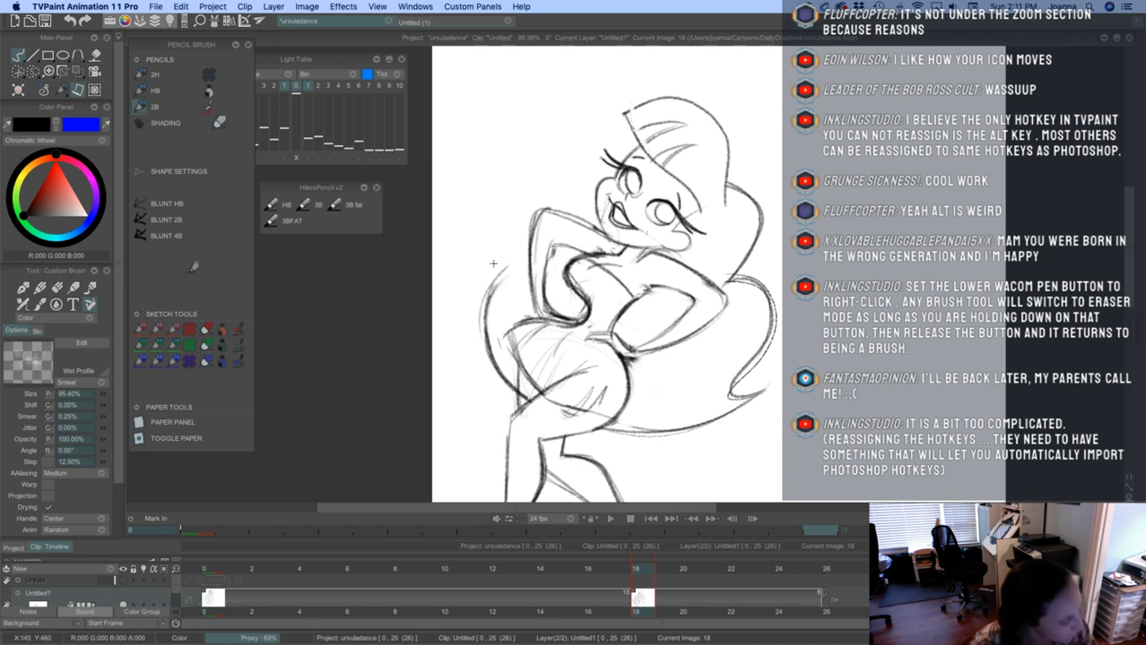
Draw the outer hair curve behind the near-face arm with the 2B pencil, sweeping from the head down beside the hips
mouse_move(519, 304)
mouse_down()
mouse_move(407, 334)
mouse_move(529, 282)
mouse_move(632, 265)
mouse_up()
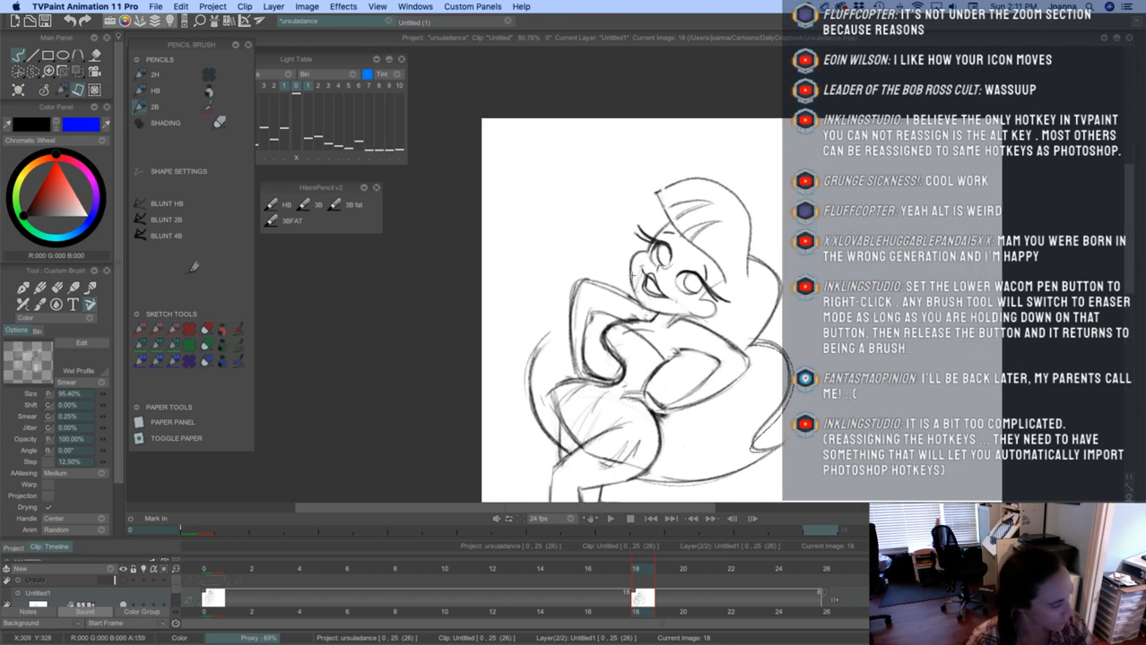
drag(577, 302, 527, 390)
key(super+z)
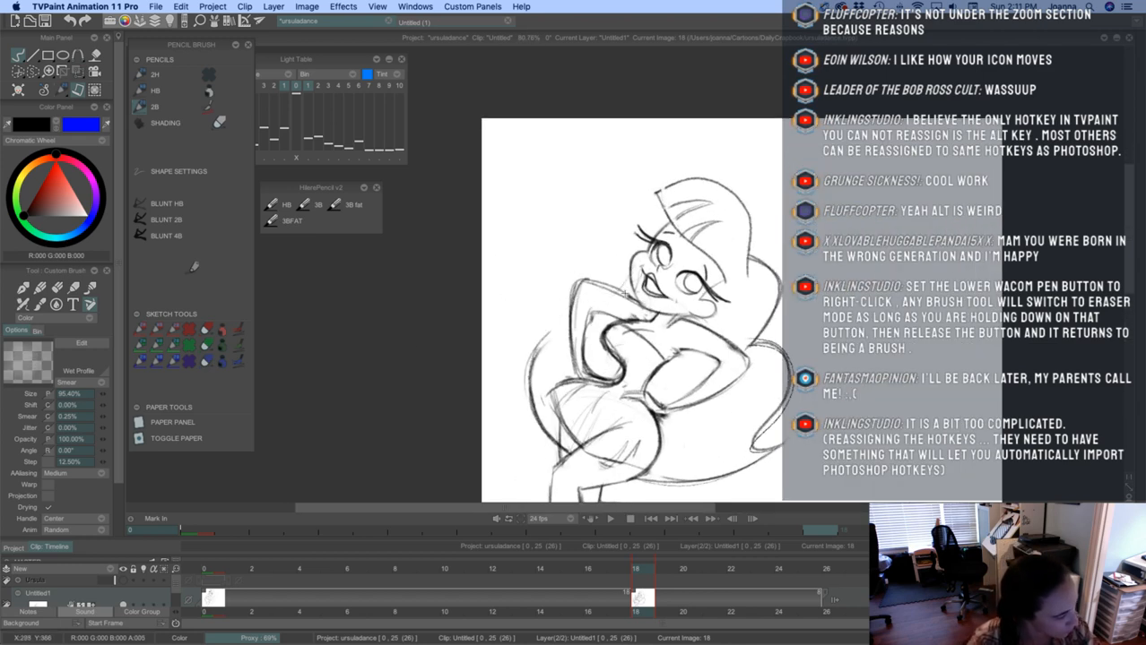
mouse_move(637, 271)
mouse_down()
mouse_move(525, 367)
mouse_move(500, 406)
mouse_move(532, 346)
mouse_up()
Recolour the whole frame 18 sketch red as an underdrawing for tracing
mouse_move(641, 568)
mouse_down()
mouse_move(619, 568)
mouse_move(652, 569)
mouse_move(606, 567)
mouse_move(659, 568)
mouse_move(607, 568)
mouse_move(655, 568)
mouse_move(607, 567)
mouse_move(651, 556)
mouse_move(605, 559)
mouse_move(652, 556)
mouse_up()
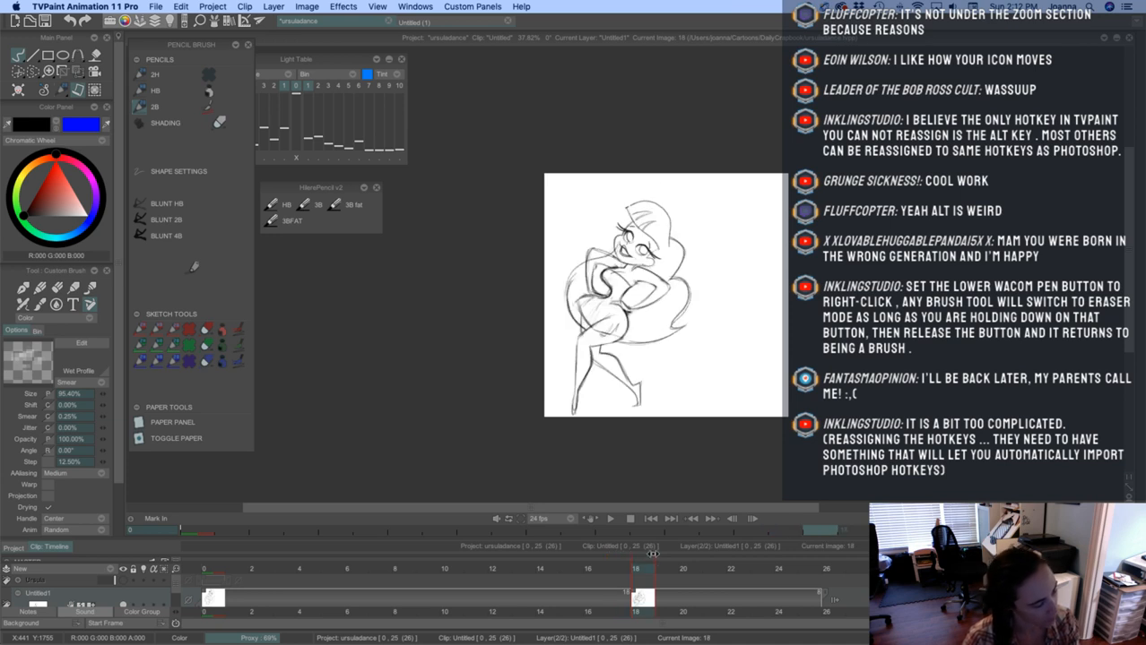
click(225, 329)
scroll(569, 335, up, 5)
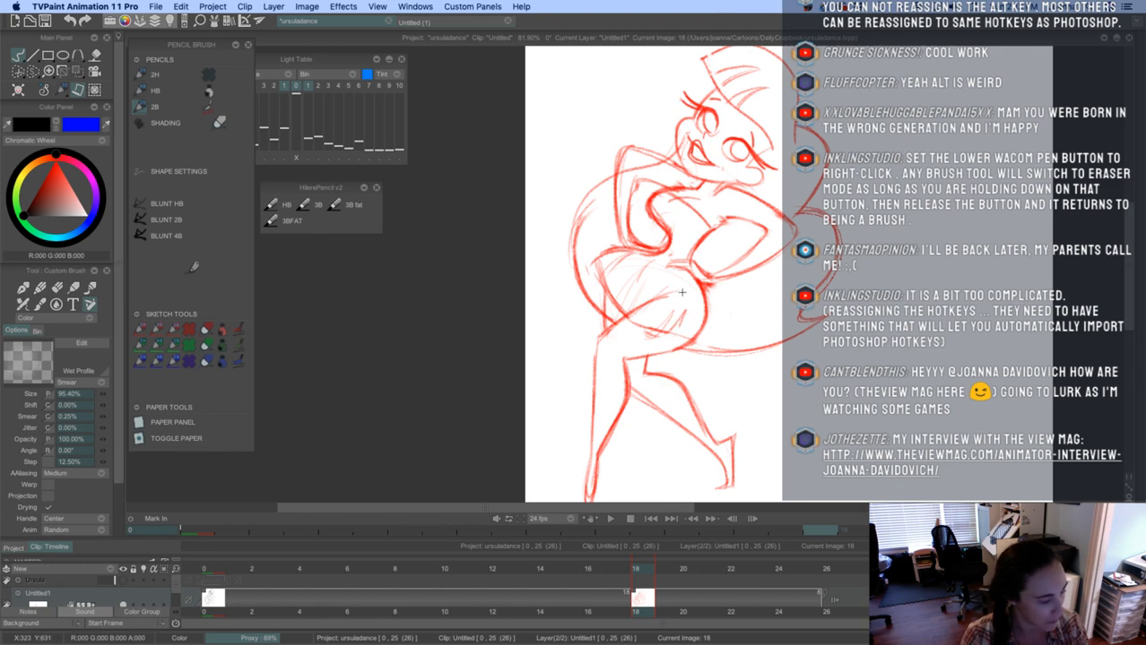
scroll(676, 307, up, 3)
drag(687, 318, 747, 394)
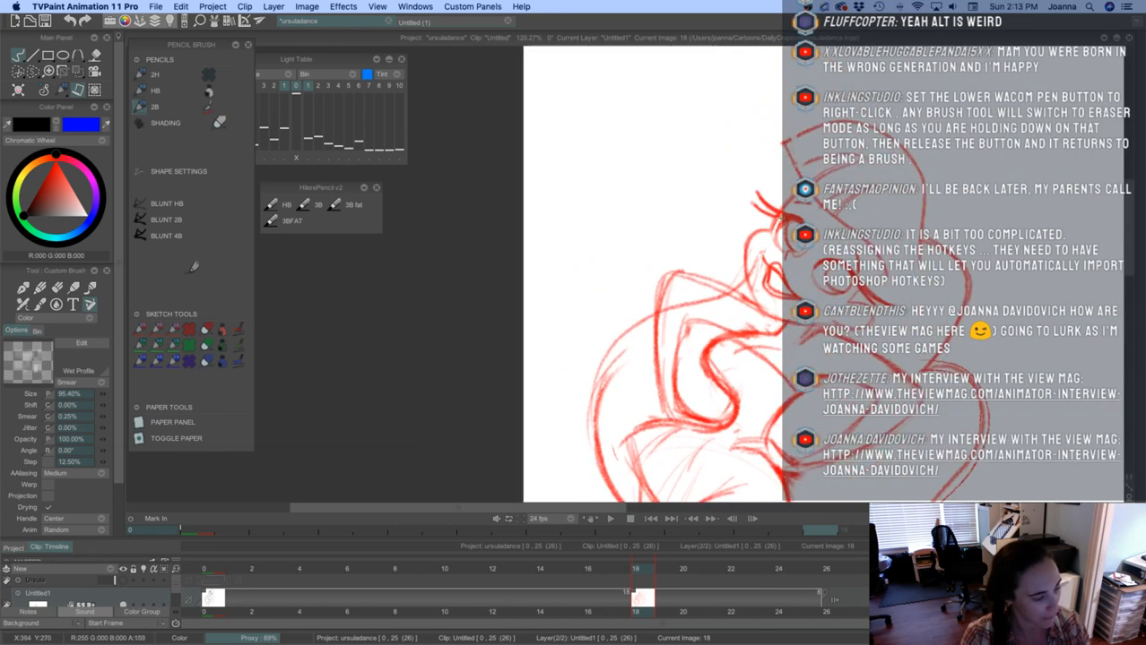
Trace the fringe, the crown and the side hair down to its curled end in black with the 2B pencil
drag(794, 199, 773, 233)
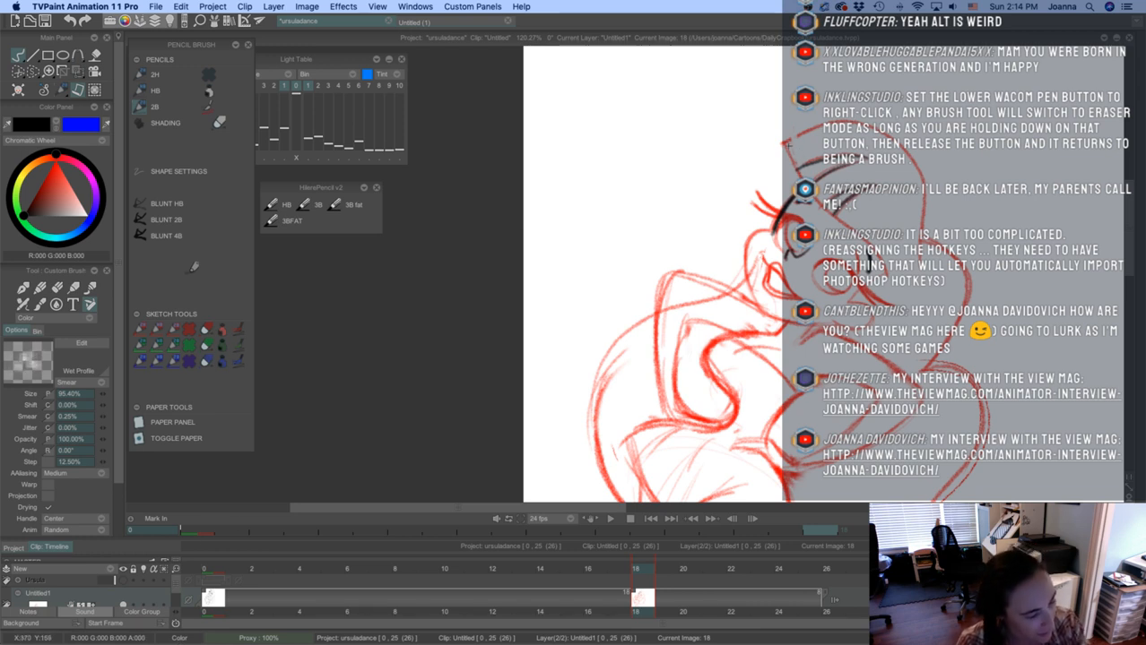
drag(790, 149, 801, 177)
drag(813, 199, 879, 266)
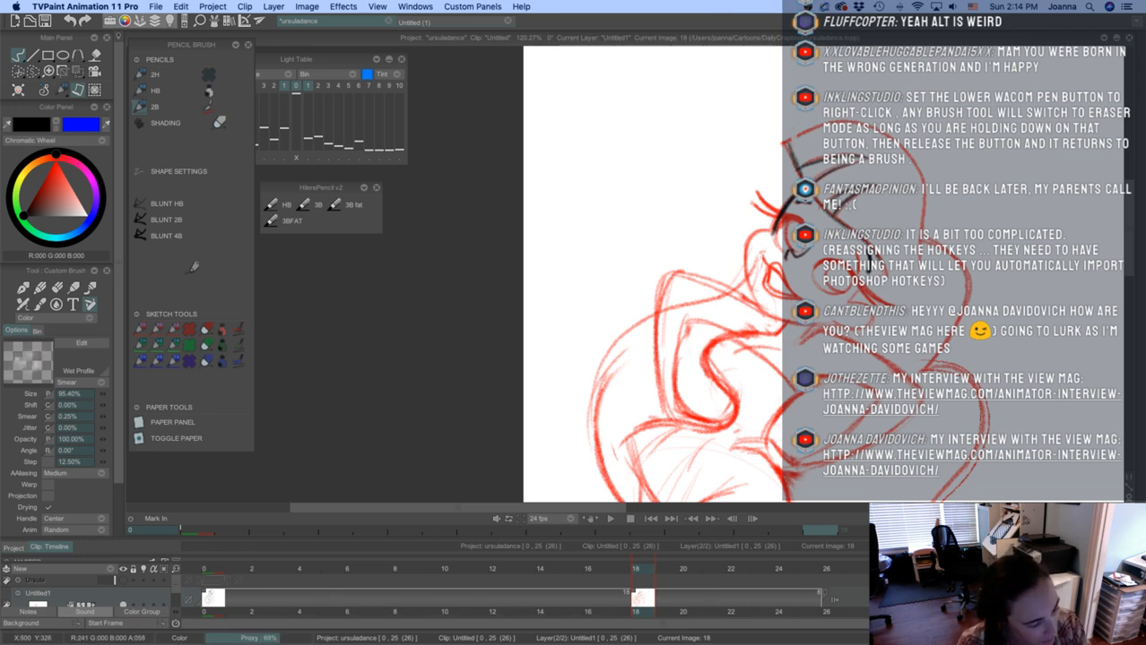
mouse_move(788, 141)
mouse_down()
mouse_move(798, 170)
mouse_move(815, 126)
mouse_move(885, 137)
mouse_up()
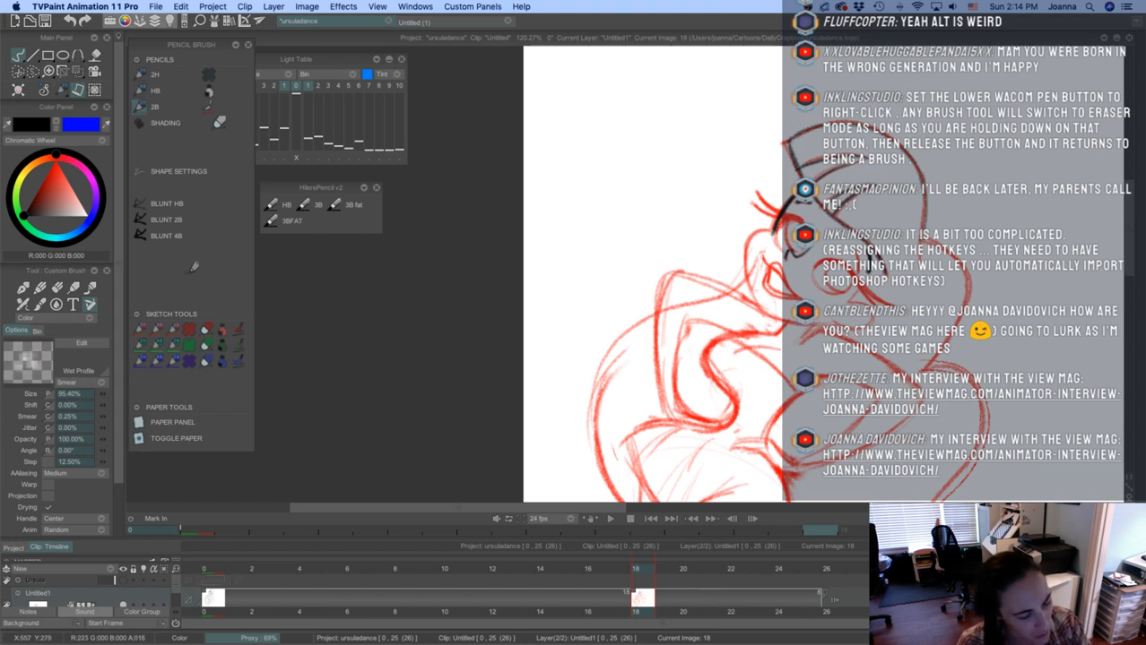
drag(909, 240, 921, 144)
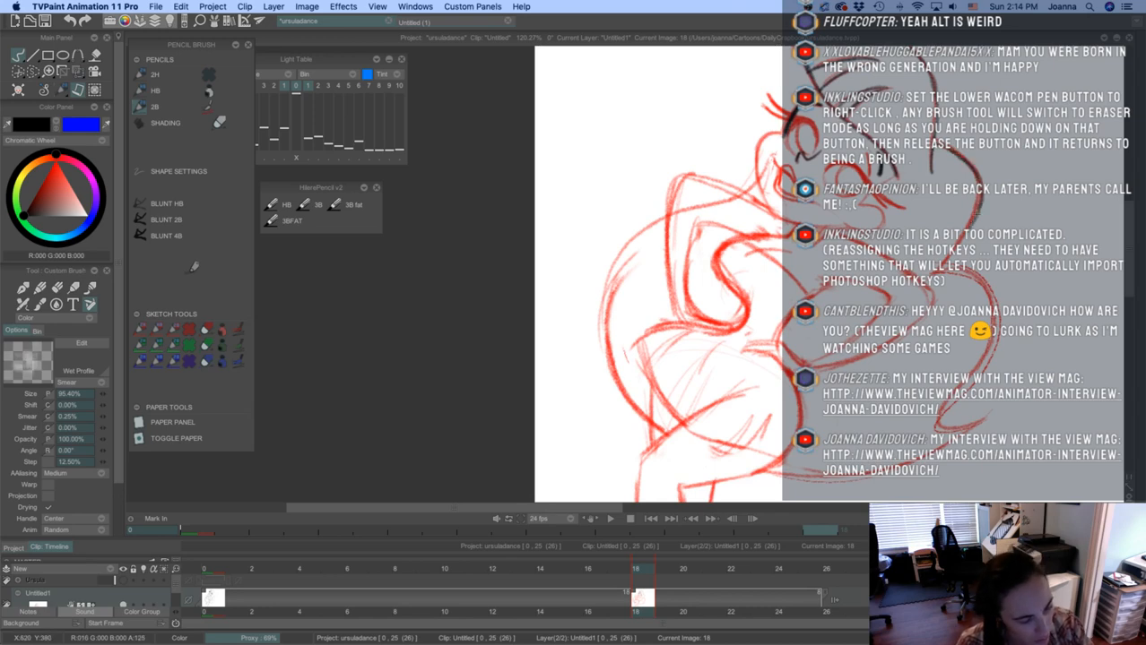
mouse_move(874, 258)
mouse_down()
mouse_move(898, 147)
mouse_move(1016, 183)
mouse_move(968, 287)
mouse_move(982, 315)
mouse_up()
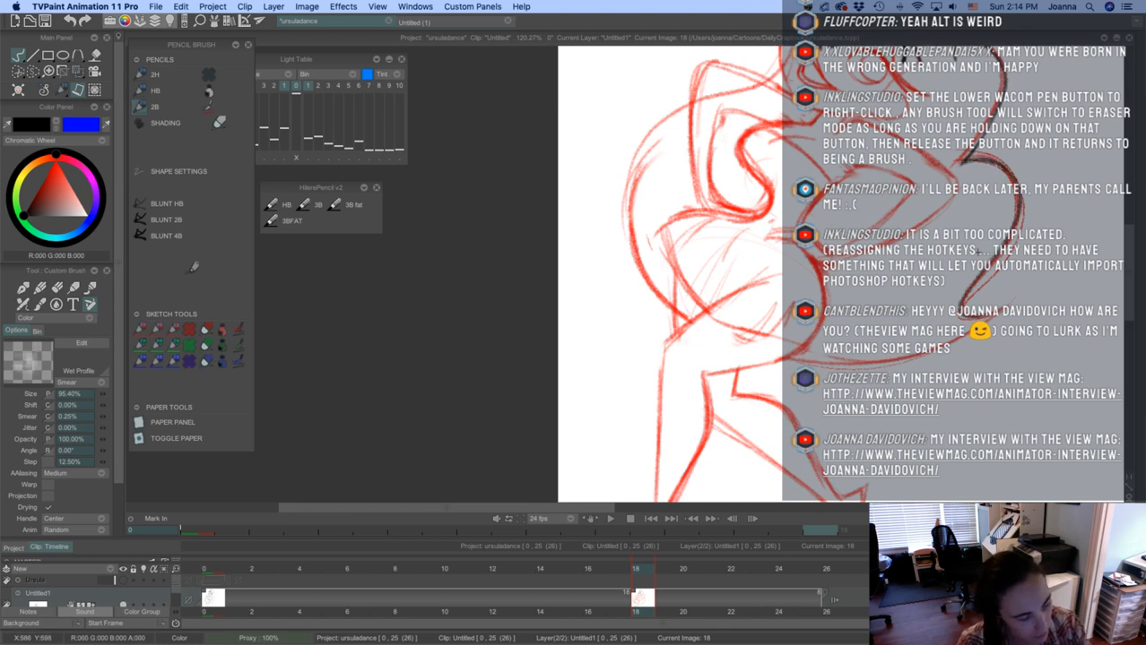
Trace the face, the bust and both arms in black with the 2B pencil over the red sketch
drag(725, 289, 754, 403)
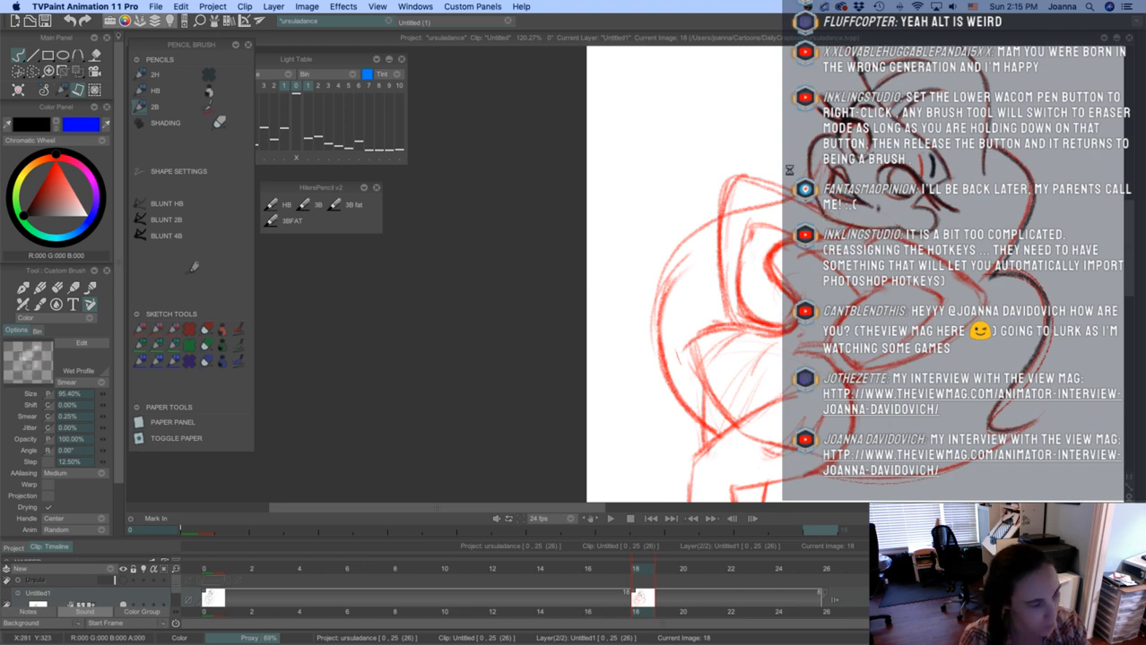
drag(801, 309, 797, 235)
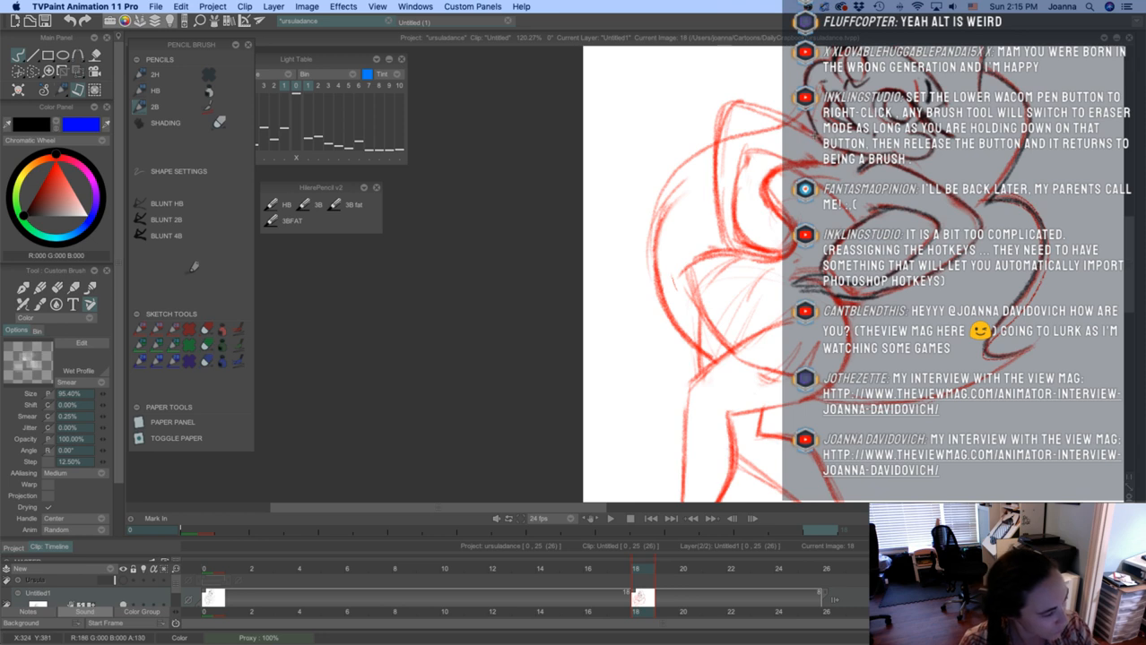
mouse_move(816, 136)
mouse_down()
mouse_move(732, 99)
mouse_move(729, 247)
mouse_up()
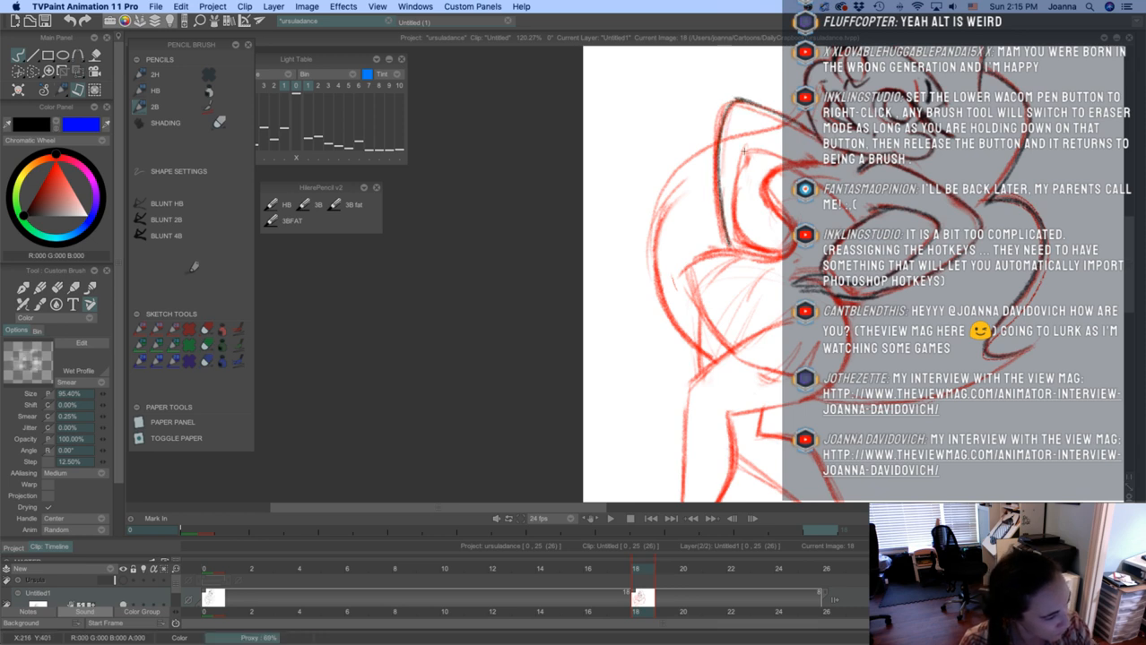
mouse_move(784, 161)
mouse_down()
mouse_move(749, 150)
mouse_move(735, 224)
mouse_move(770, 252)
mouse_up()
mouse_move(820, 164)
mouse_down()
mouse_move(789, 164)
mouse_move(767, 202)
mouse_move(793, 254)
mouse_up()
mouse_move(792, 254)
mouse_down()
mouse_move(789, 167)
mouse_move(857, 227)
mouse_up()
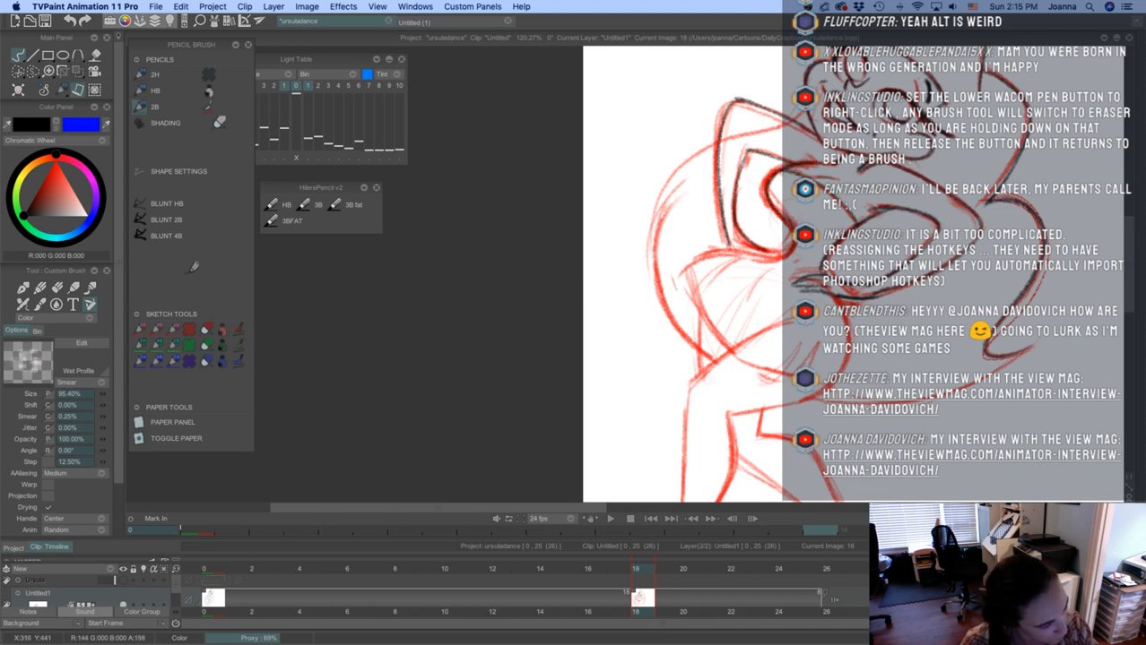
Trace the big outer hair curve behind the body, the rounded hip outline and the top edge of the bent thigh in black
mouse_move(699, 132)
mouse_down()
mouse_move(712, 148)
mouse_move(661, 287)
mouse_move(741, 387)
mouse_move(892, 415)
mouse_move(1049, 356)
mouse_up()
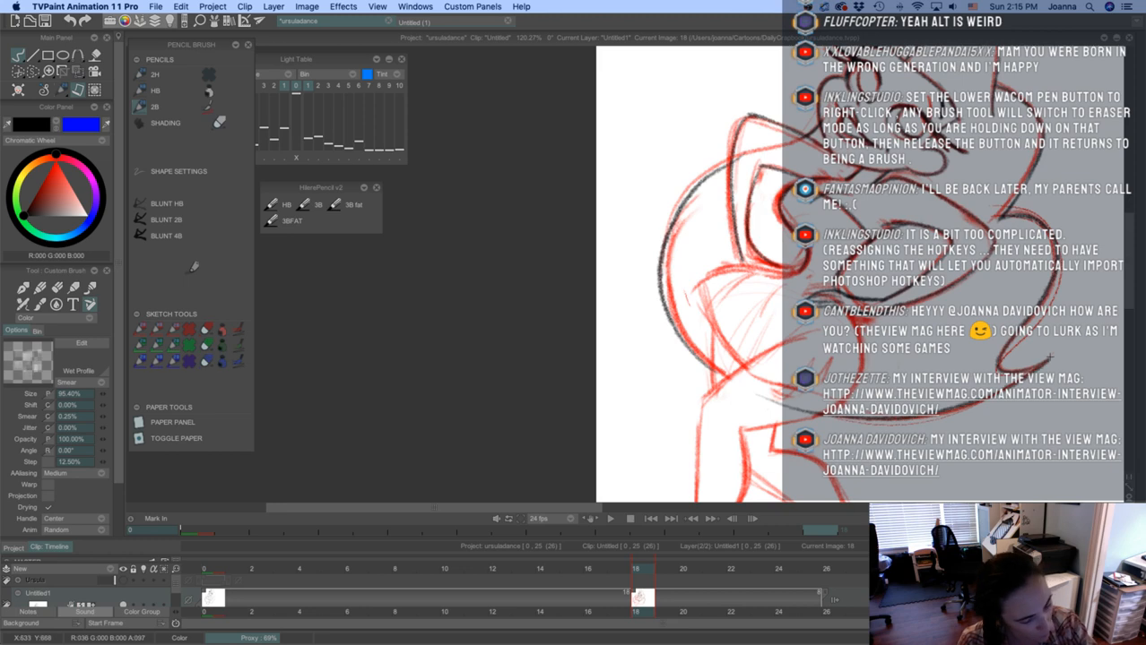
drag(833, 276, 858, 182)
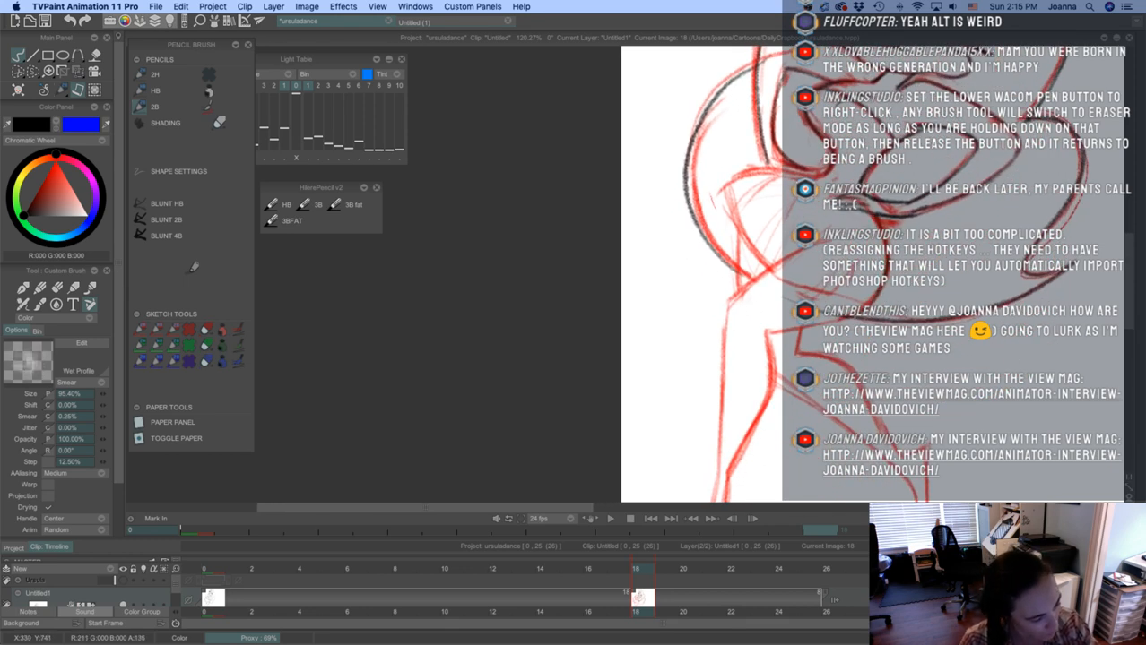
drag(850, 318, 768, 329)
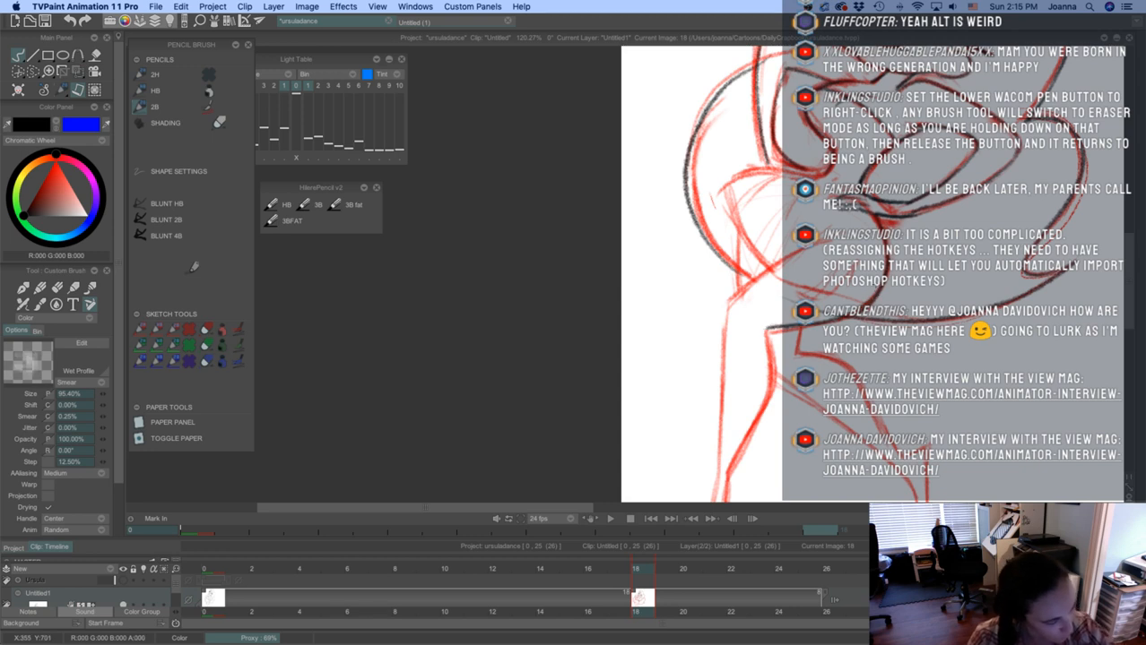
mouse_move(830, 164)
mouse_down()
mouse_move(717, 190)
mouse_move(735, 179)
mouse_move(733, 223)
mouse_move(762, 265)
mouse_move(874, 296)
mouse_up()
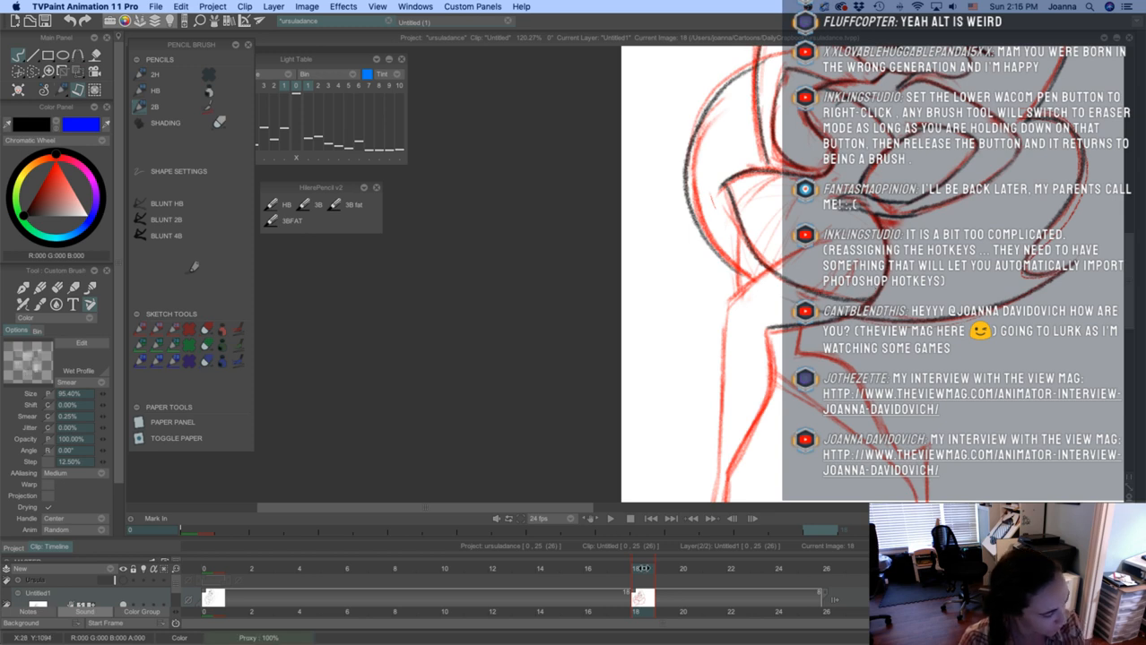
mouse_move(645, 569)
mouse_down()
mouse_move(628, 568)
mouse_move(648, 569)
mouse_up()
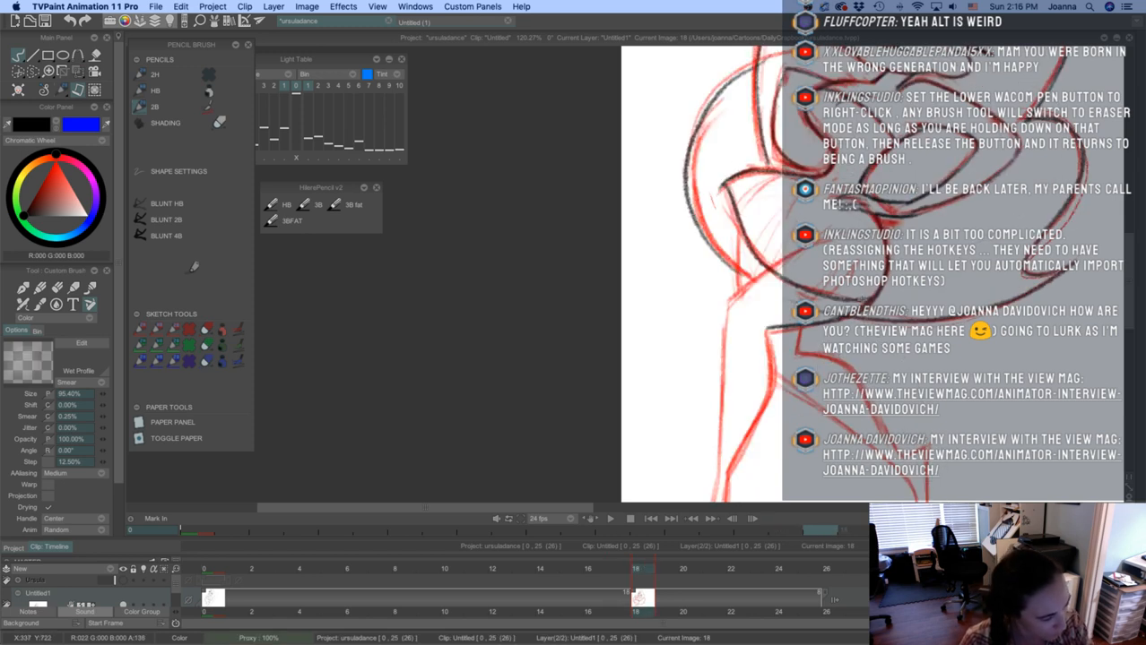
Trace the short crease marks inside the hips and the diagonal line where the straight leg meets the body in black
mouse_move(849, 297)
mouse_down()
mouse_move(859, 268)
mouse_move(834, 265)
mouse_move(827, 283)
mouse_up()
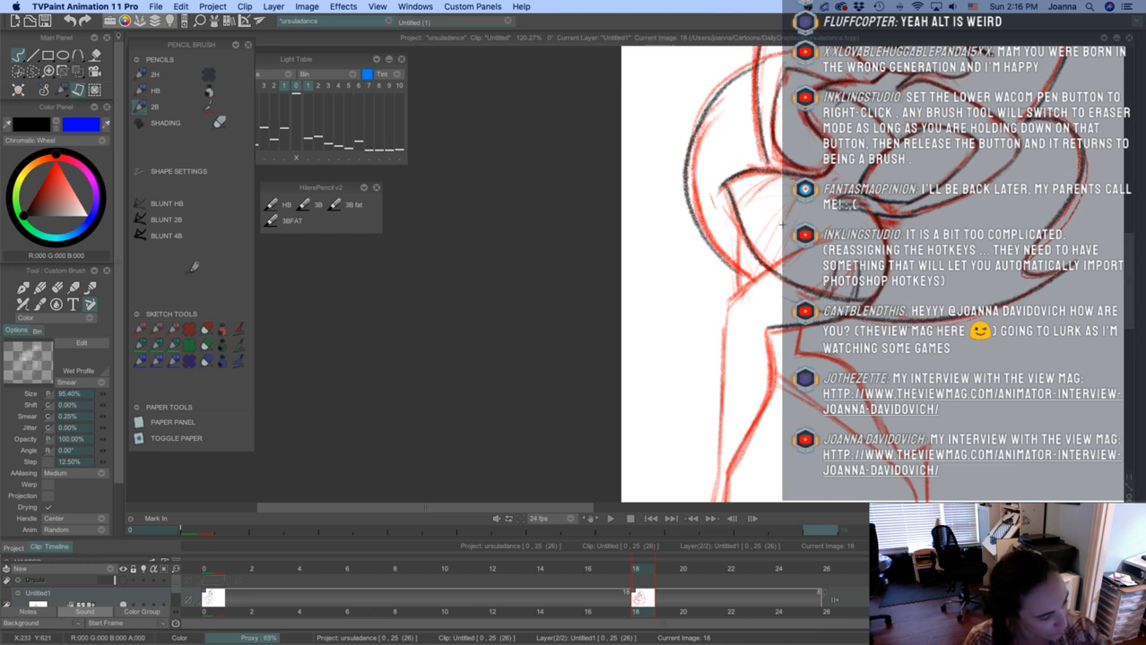
drag(786, 220, 795, 198)
mouse_move(797, 244)
mouse_down()
mouse_move(760, 231)
mouse_move(724, 302)
mouse_up()
drag(770, 271, 724, 302)
Trace both sides of the straight leg in black over the red sketch, from the hip down to the pointed foot
drag(684, 347, 659, 252)
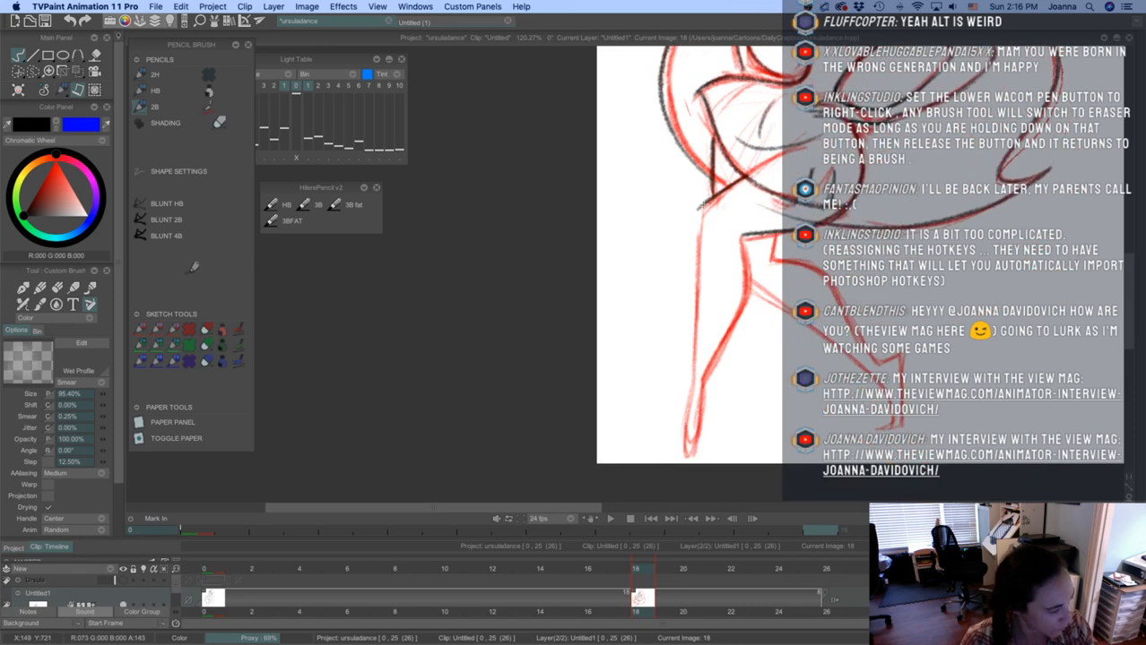
drag(702, 205, 686, 453)
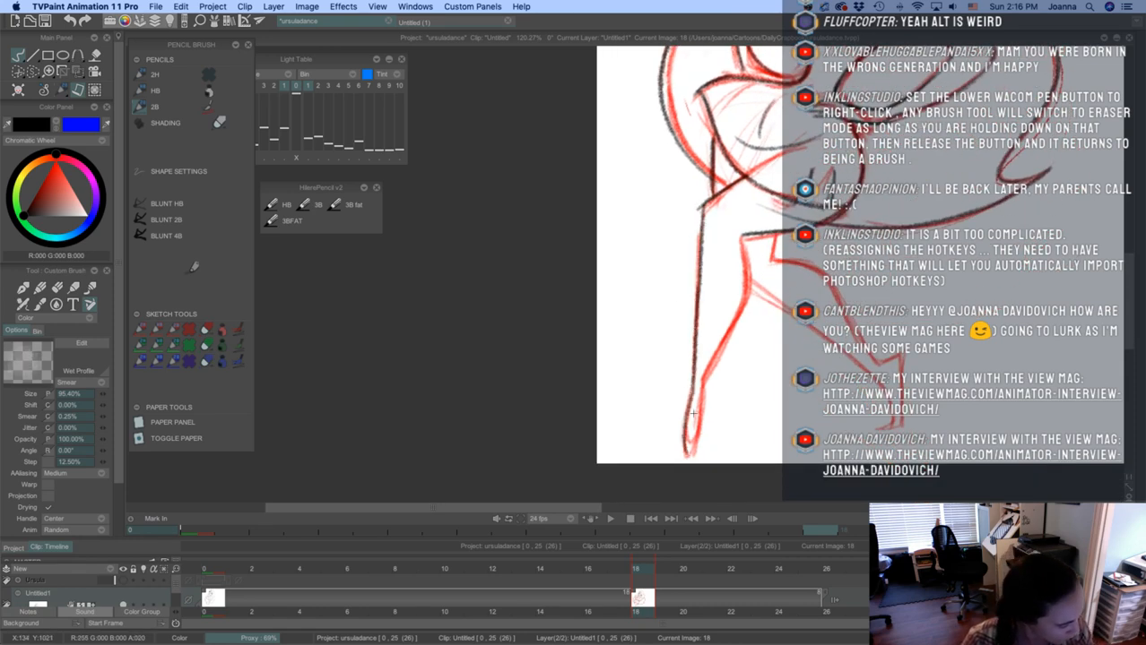
mouse_move(702, 379)
mouse_down()
mouse_move(686, 457)
mouse_move(696, 432)
mouse_up()
mouse_move(740, 233)
mouse_down()
mouse_move(749, 297)
mouse_move(706, 381)
mouse_up()
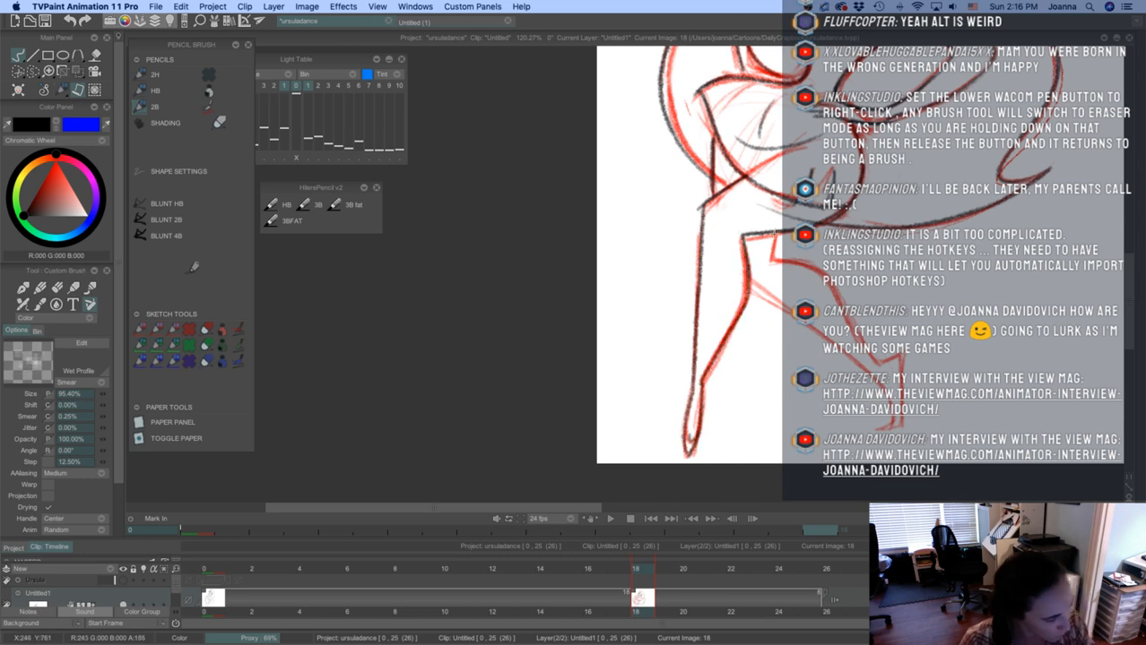
Trace the bent leg and its foot in black pencil over the red rough, and clear the red sketch lines
mouse_move(775, 235)
mouse_down()
mouse_move(772, 260)
mouse_move(823, 278)
mouse_move(884, 365)
mouse_move(897, 349)
mouse_move(896, 426)
mouse_up()
mouse_move(754, 288)
mouse_down()
mouse_move(851, 357)
mouse_move(890, 429)
mouse_up()
mouse_move(894, 377)
mouse_down()
mouse_move(887, 426)
mouse_move(875, 430)
mouse_move(903, 427)
mouse_up()
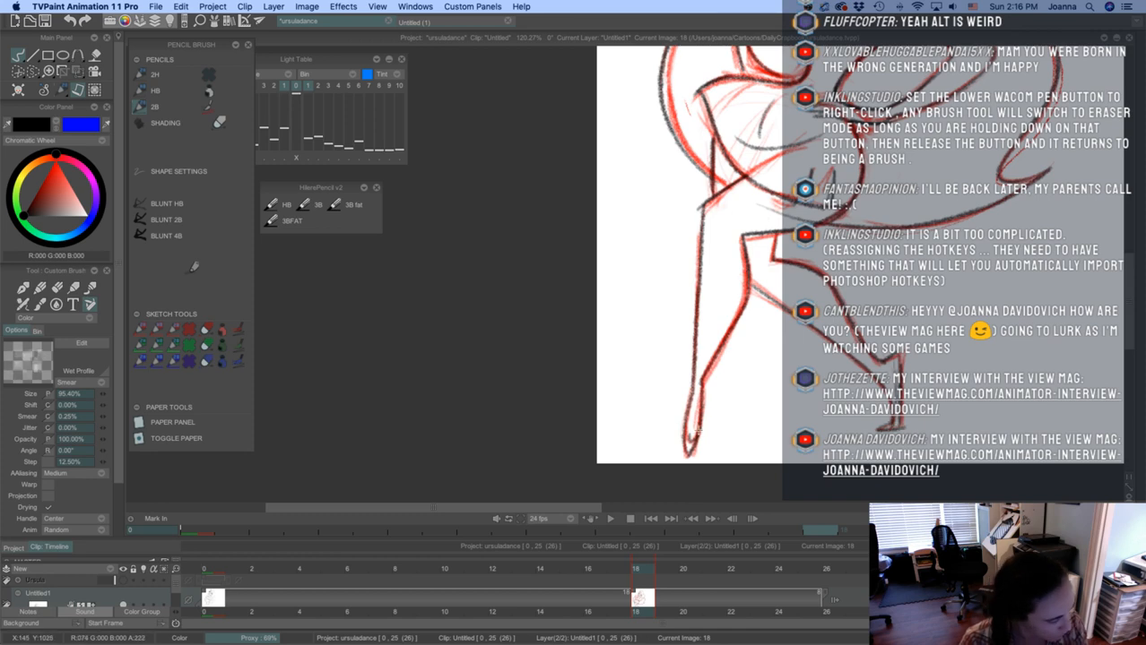
drag(682, 305, 585, 299)
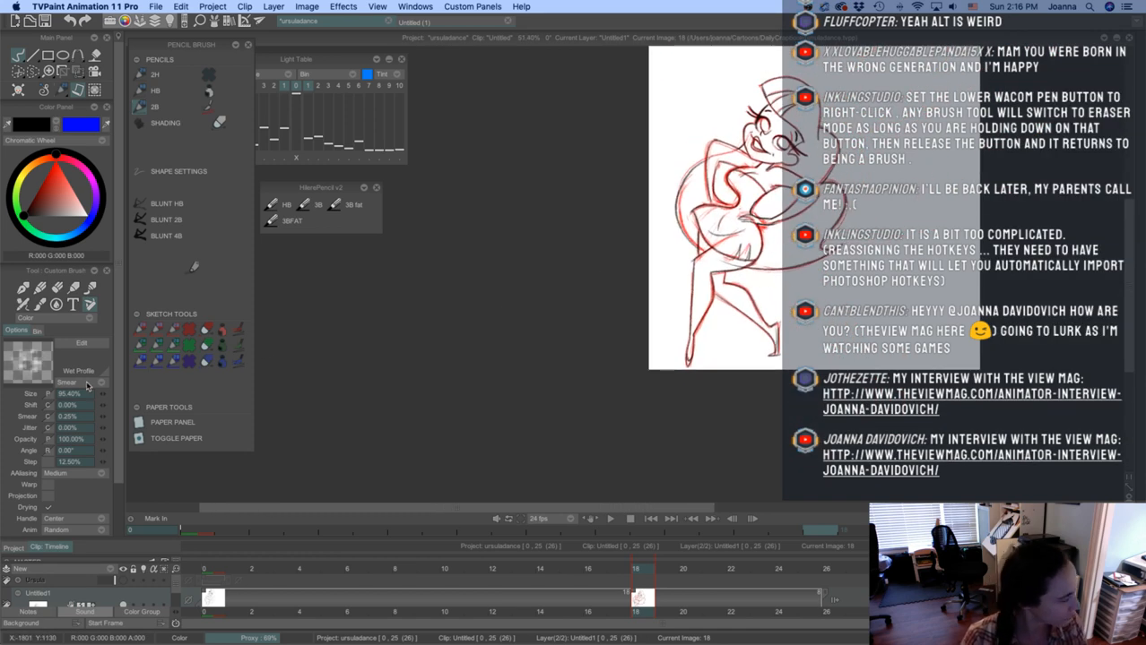
click(190, 330)
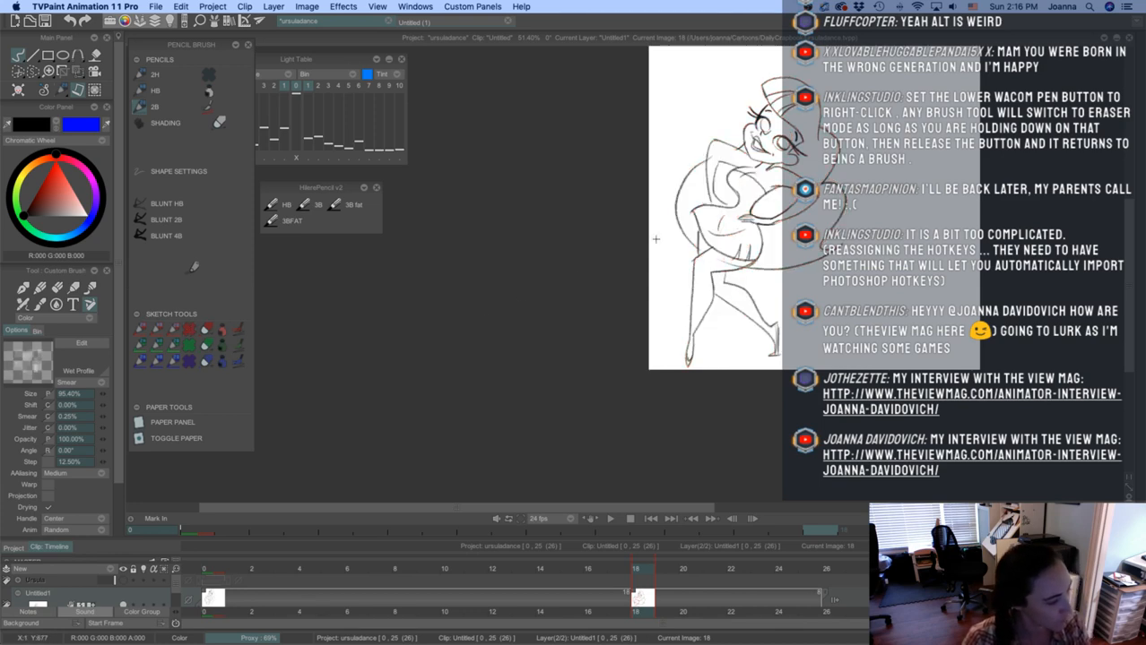
Darken the pencil lines around the upper eye and its lashes on the character's face
drag(696, 156, 755, 212)
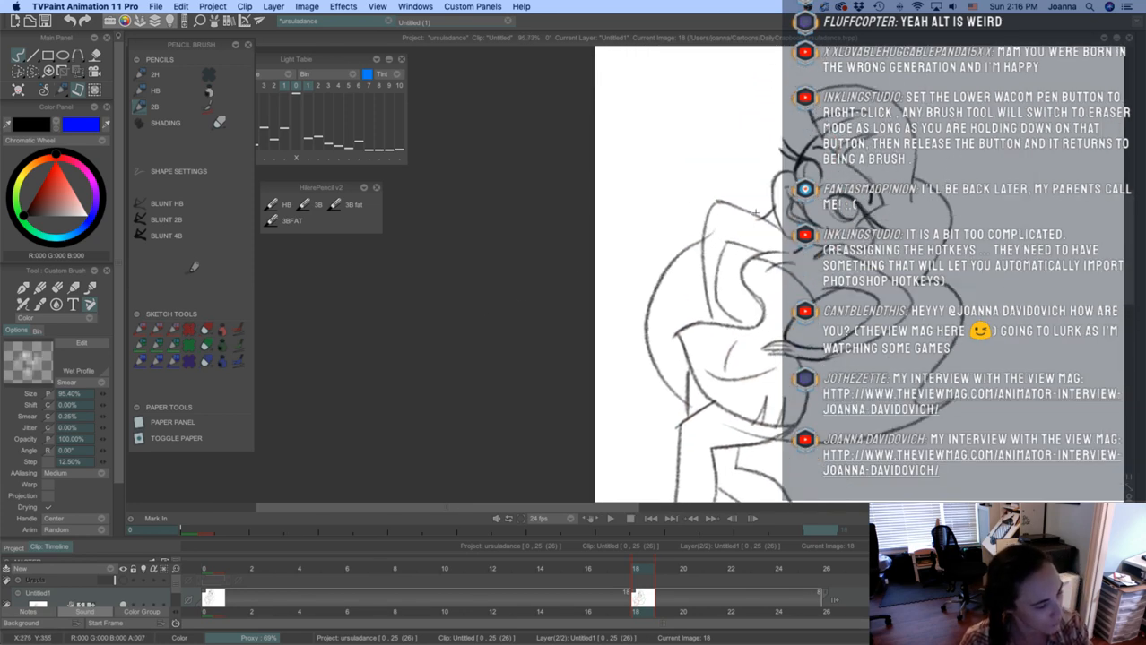
drag(791, 157, 817, 153)
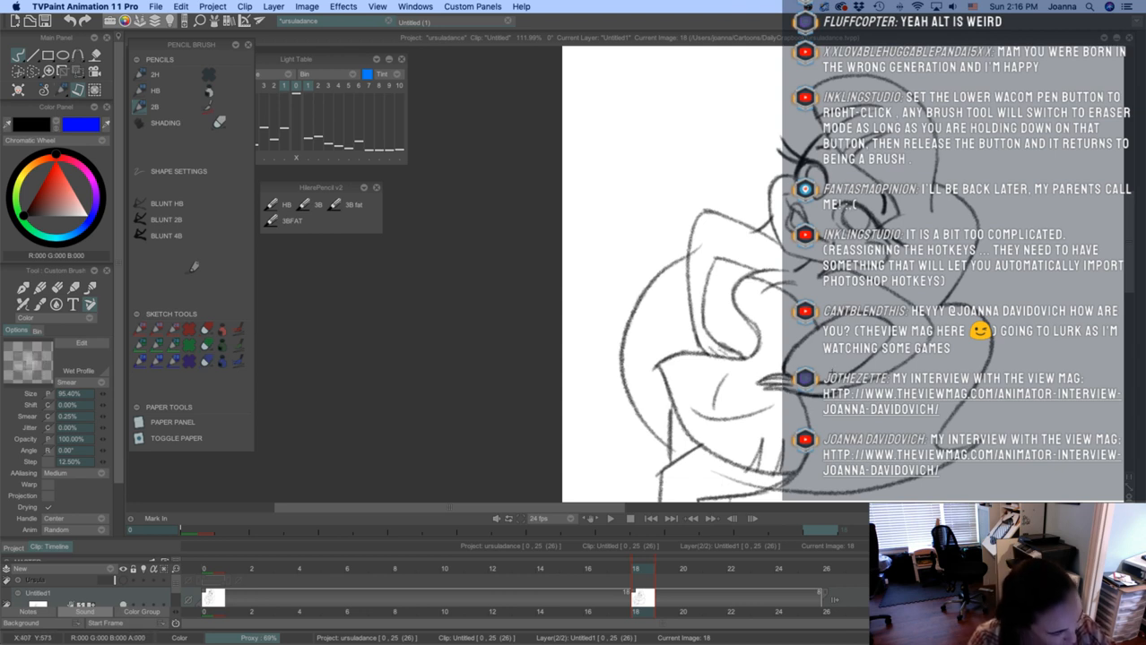
scroll(717, 265, up, 2)
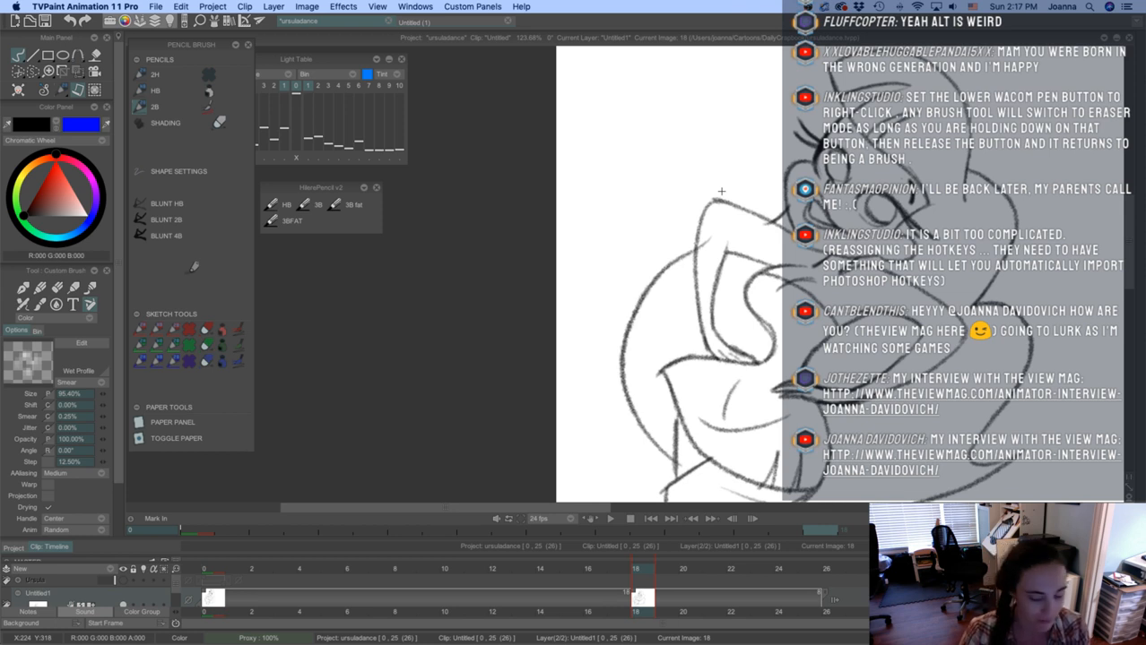
Strengthen the black outline of the raised arm, from the shoulder around the elbow and along its inner edge
drag(715, 199, 694, 261)
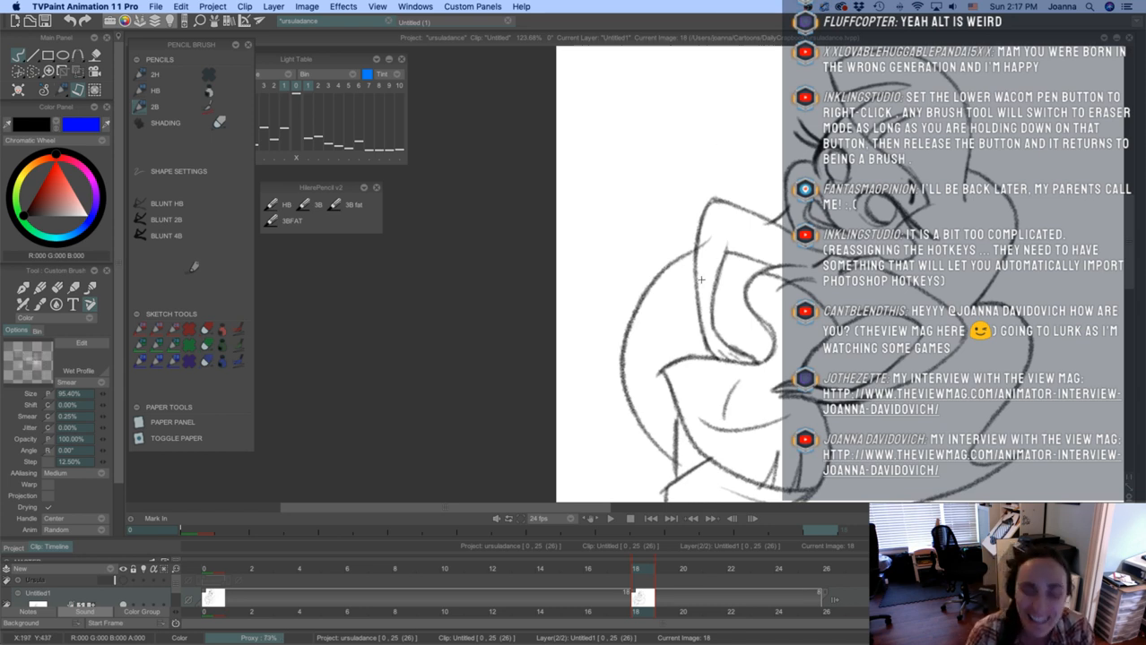
drag(725, 241, 712, 292)
drag(738, 255, 772, 267)
drag(730, 252, 759, 261)
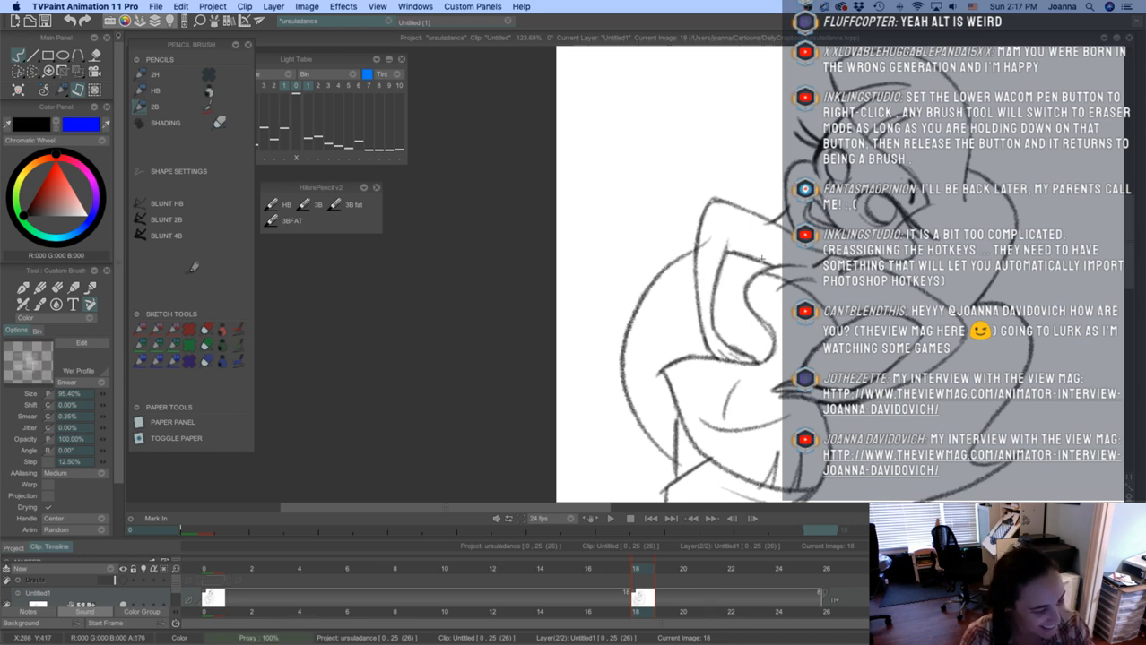
drag(723, 206, 781, 227)
drag(713, 201, 789, 230)
mouse_move(713, 201)
mouse_down()
mouse_move(745, 210)
mouse_move(709, 203)
mouse_move(696, 314)
mouse_move(708, 353)
mouse_up()
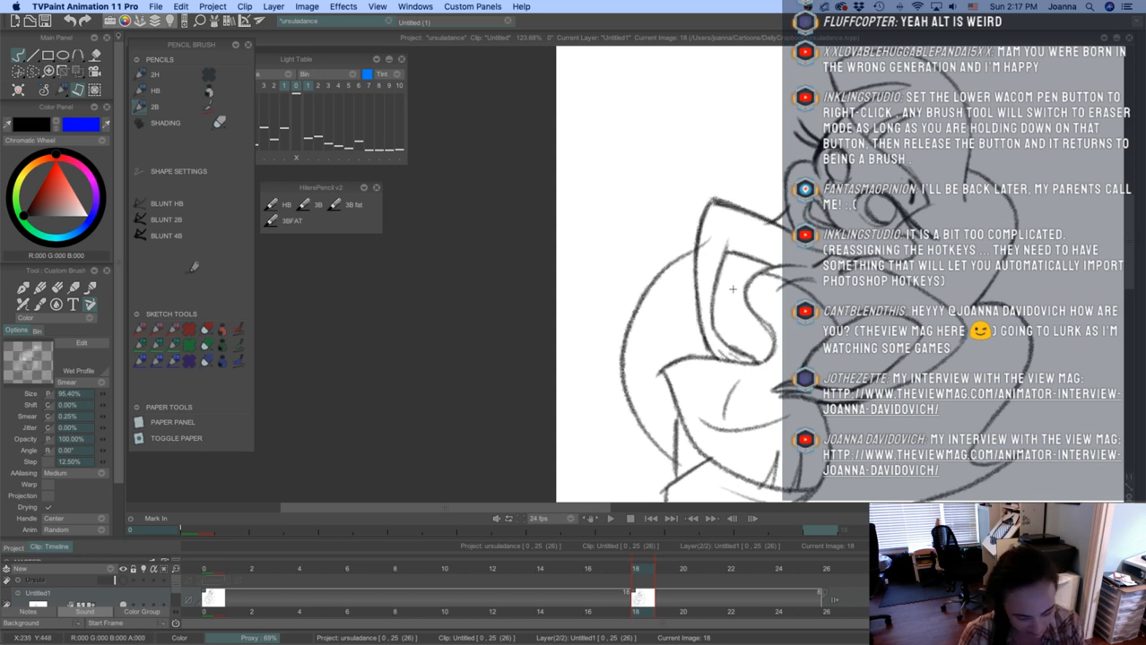
Refine the lines below the lower eye and the curved contour between the raised arm and the torso
scroll(732, 289, up, 2)
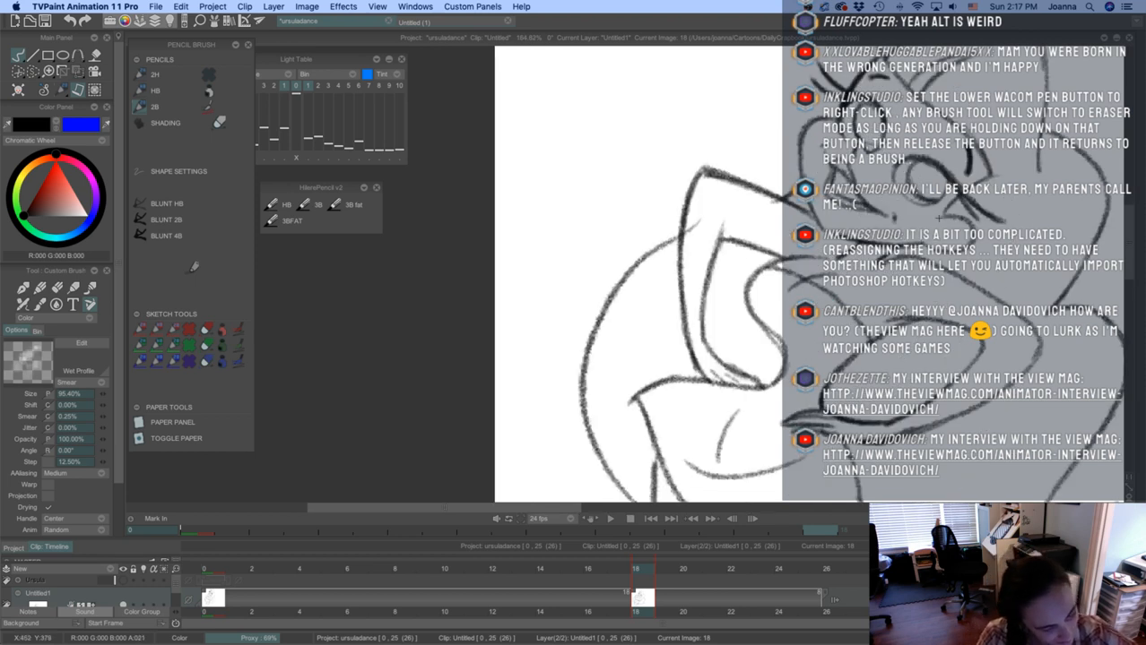
mouse_move(939, 218)
mouse_down()
mouse_move(969, 228)
mouse_move(922, 245)
mouse_move(965, 251)
mouse_up()
drag(960, 198, 939, 217)
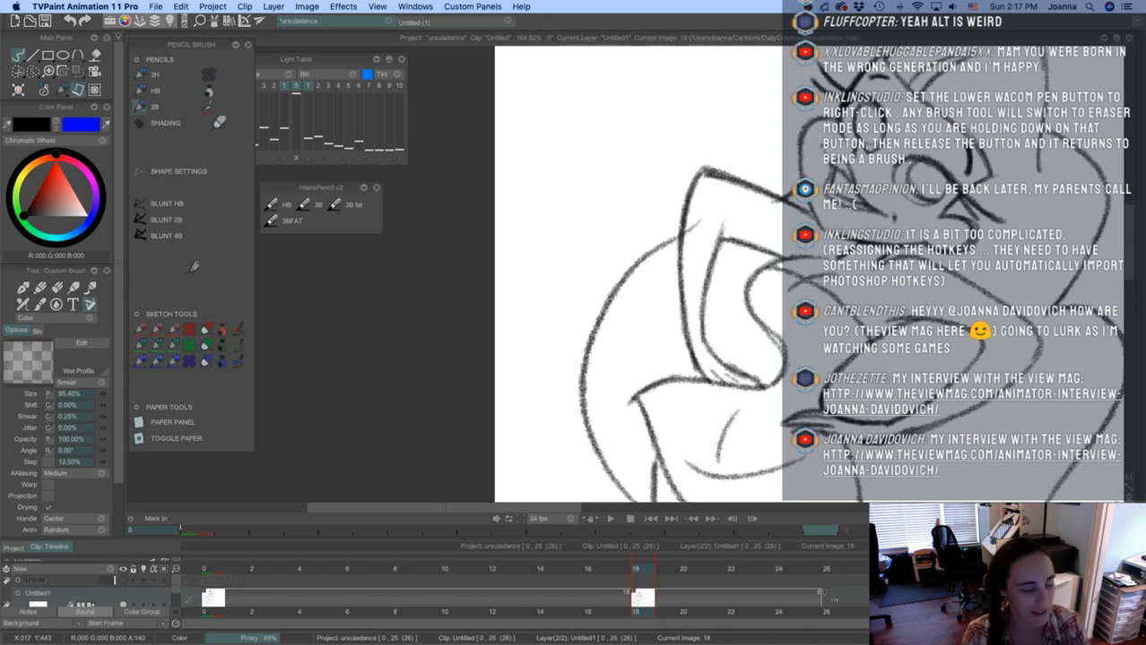
drag(749, 279, 778, 376)
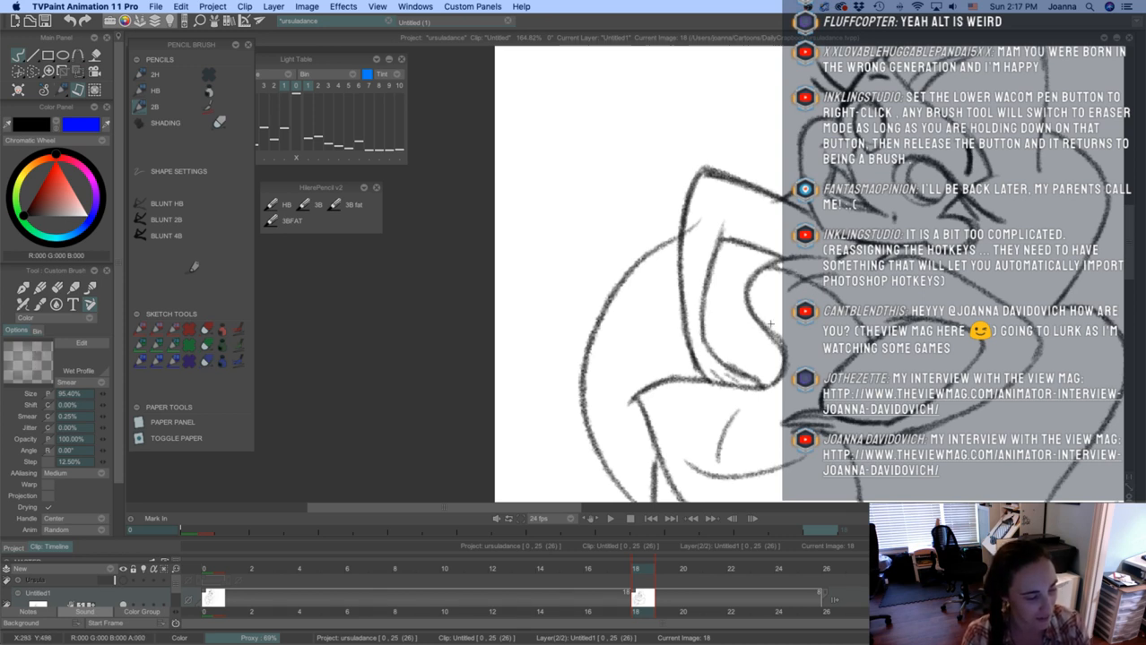
mouse_move(758, 321)
mouse_down()
mouse_move(589, 298)
mouse_move(638, 324)
mouse_move(639, 336)
mouse_move(612, 328)
mouse_move(624, 341)
mouse_move(718, 380)
mouse_up()
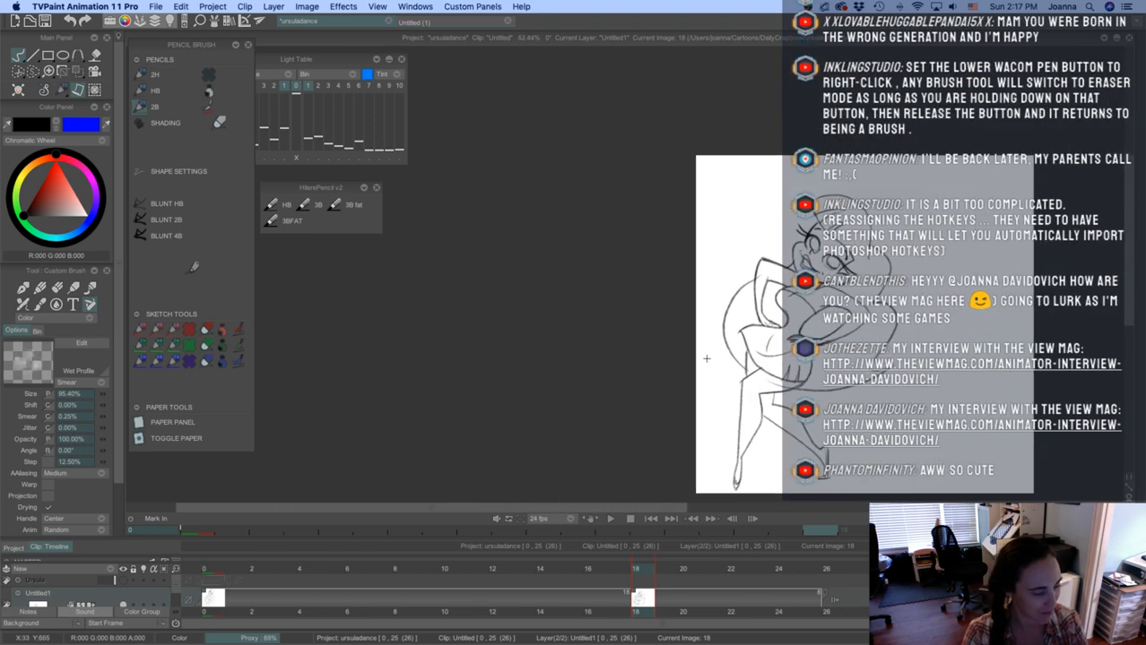
Scrub the timeline around frame 18 to check the character's face and overall pose
drag(764, 278, 858, 284)
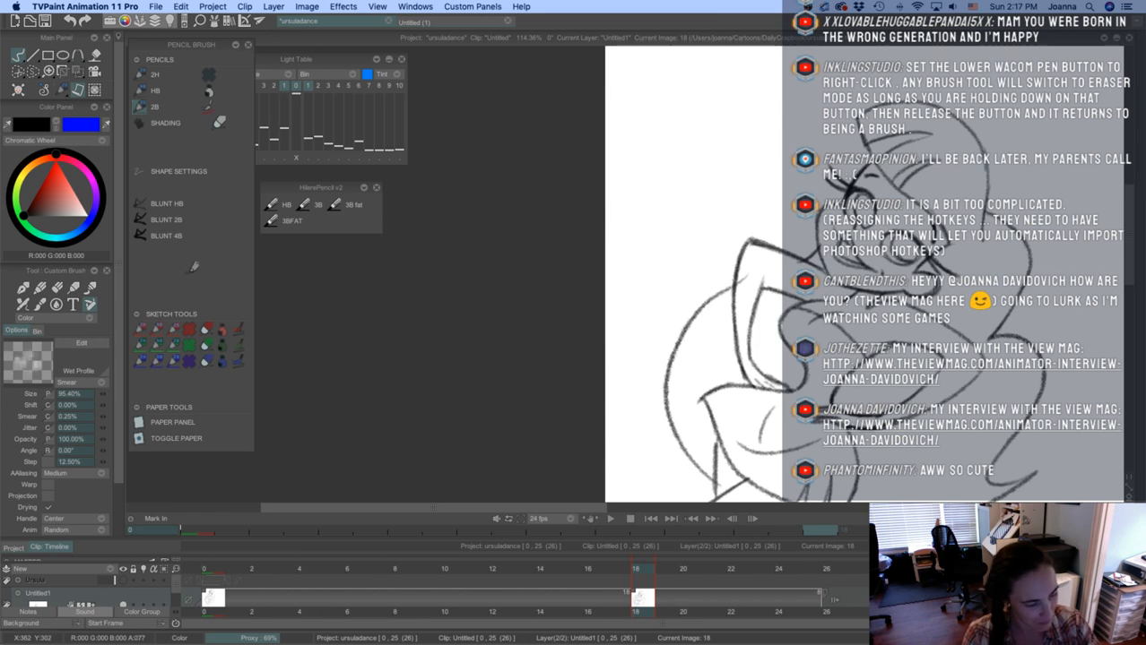
mouse_move(640, 572)
mouse_down()
mouse_move(616, 565)
mouse_move(659, 563)
mouse_move(640, 564)
mouse_move(650, 561)
mouse_up()
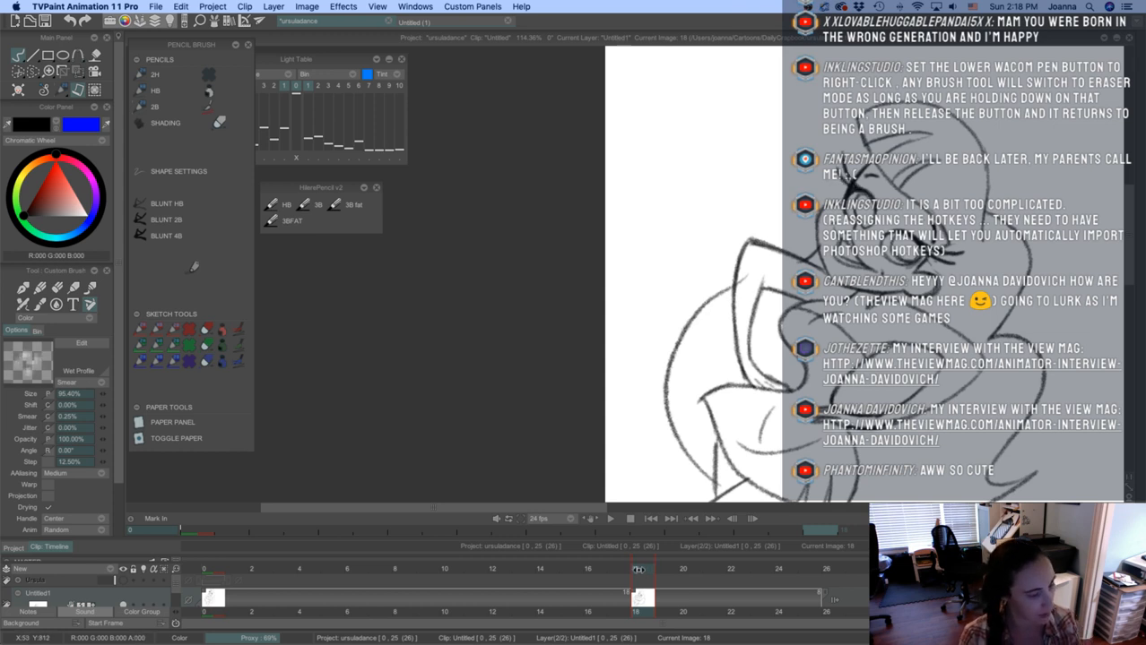
mouse_move(638, 570)
mouse_down()
mouse_move(623, 571)
mouse_move(645, 572)
mouse_up()
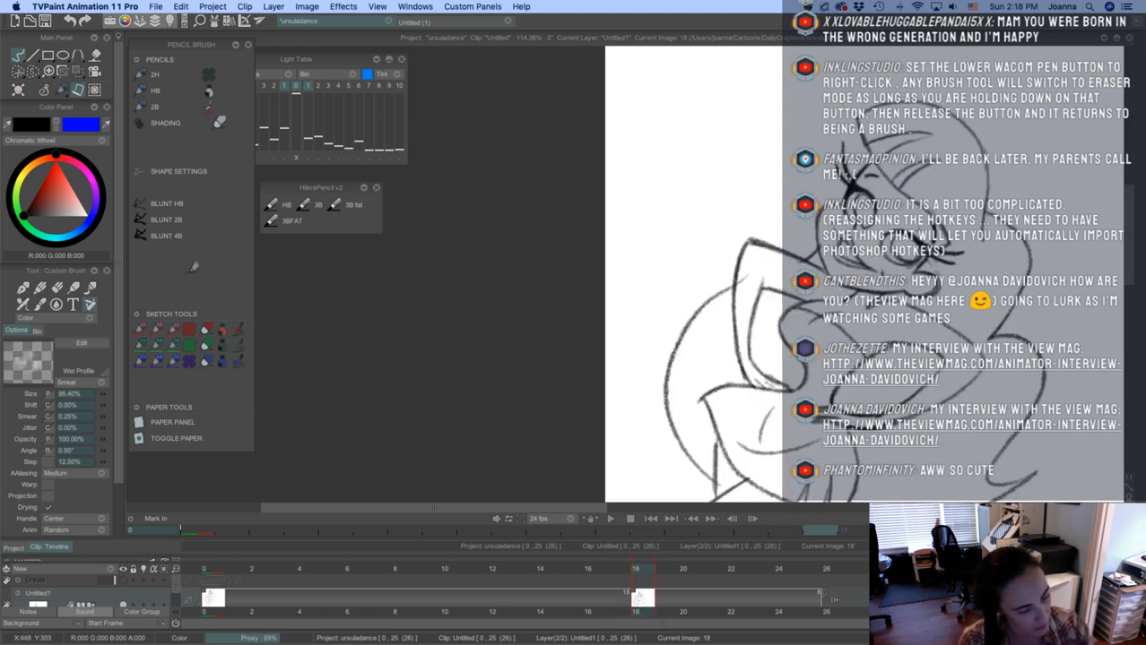
scroll(933, 198, down, 5)
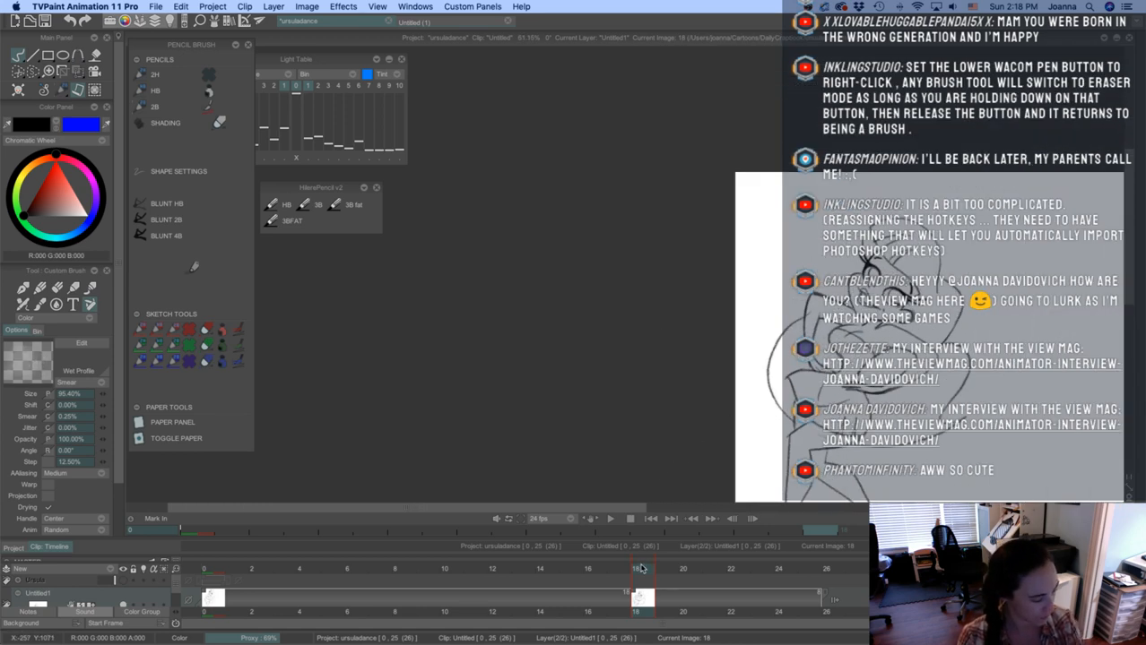
mouse_move(643, 571)
mouse_down()
mouse_move(621, 568)
mouse_move(646, 567)
mouse_up()
scroll(888, 358, up, 5)
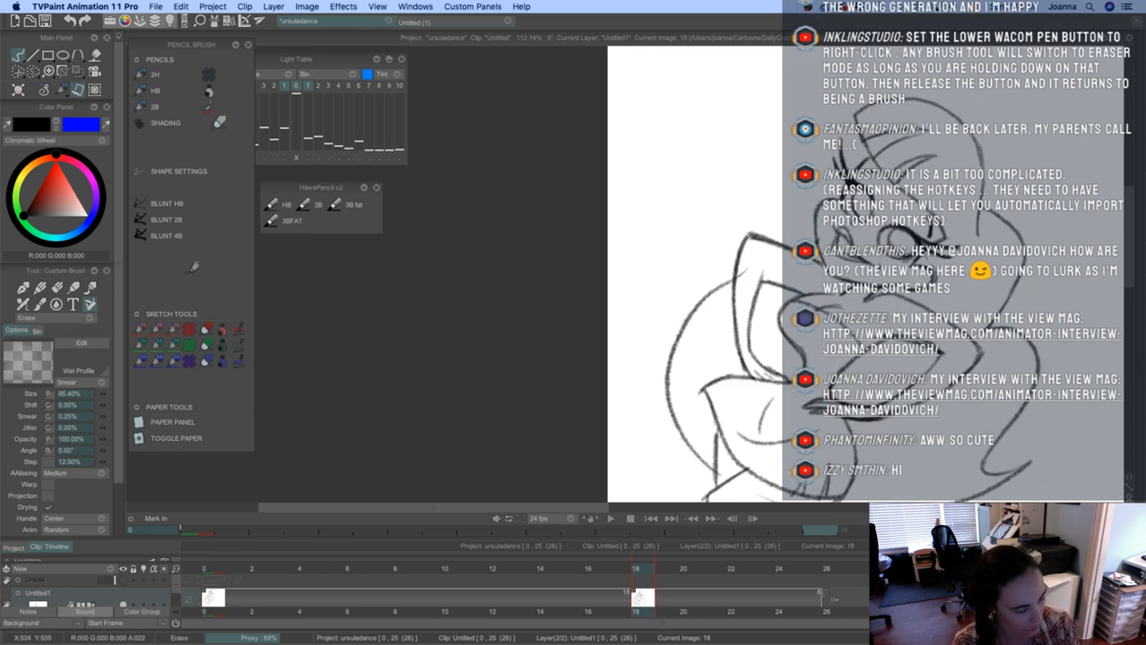
drag(694, 365, 560, 359)
drag(601, 431, 556, 339)
mouse_move(639, 572)
mouse_down()
mouse_move(610, 572)
mouse_move(661, 569)
mouse_move(614, 568)
mouse_move(645, 565)
mouse_move(627, 558)
mouse_move(637, 558)
mouse_up()
drag(660, 264, 752, 350)
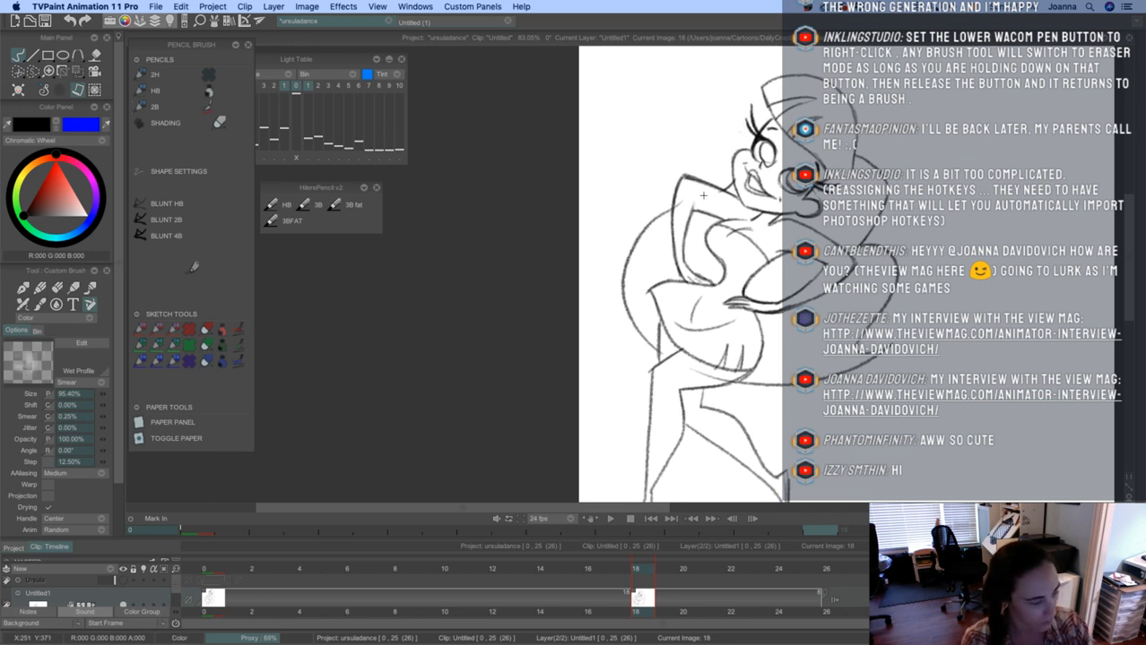
Sketch a new outer contour for the large curved shape behind the body, undoing and redrawing its lower edge
mouse_move(689, 205)
mouse_down()
mouse_move(642, 235)
mouse_move(629, 265)
mouse_move(642, 228)
mouse_move(629, 260)
mouse_move(635, 306)
mouse_move(622, 281)
mouse_up()
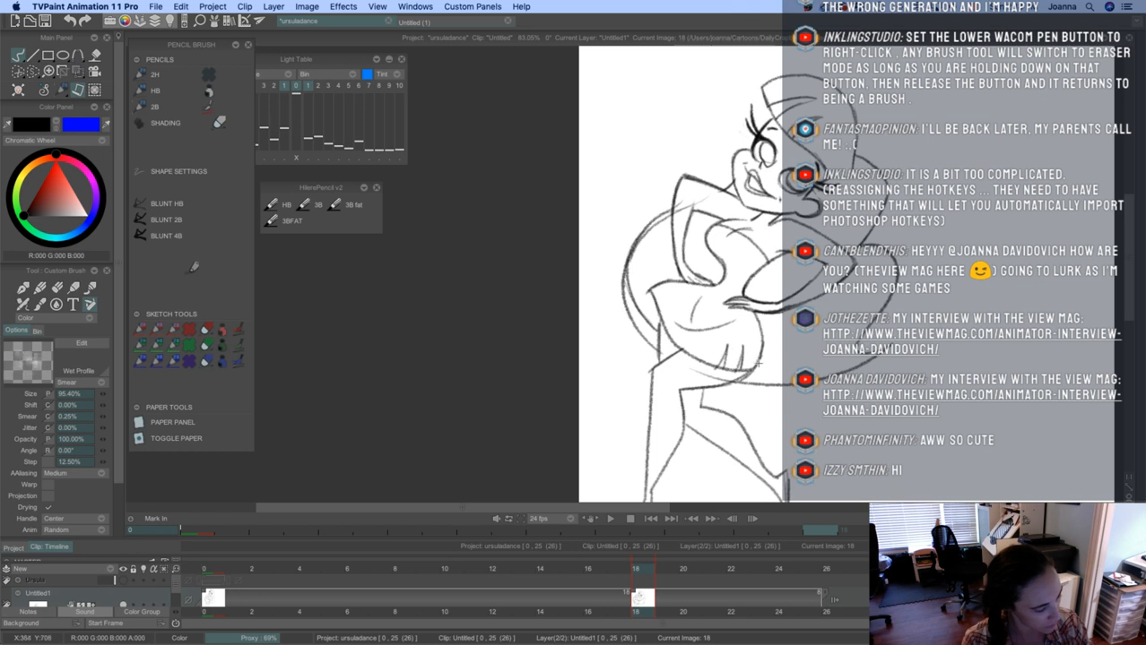
mouse_move(883, 299)
mouse_down()
mouse_move(850, 340)
mouse_move(750, 371)
mouse_up()
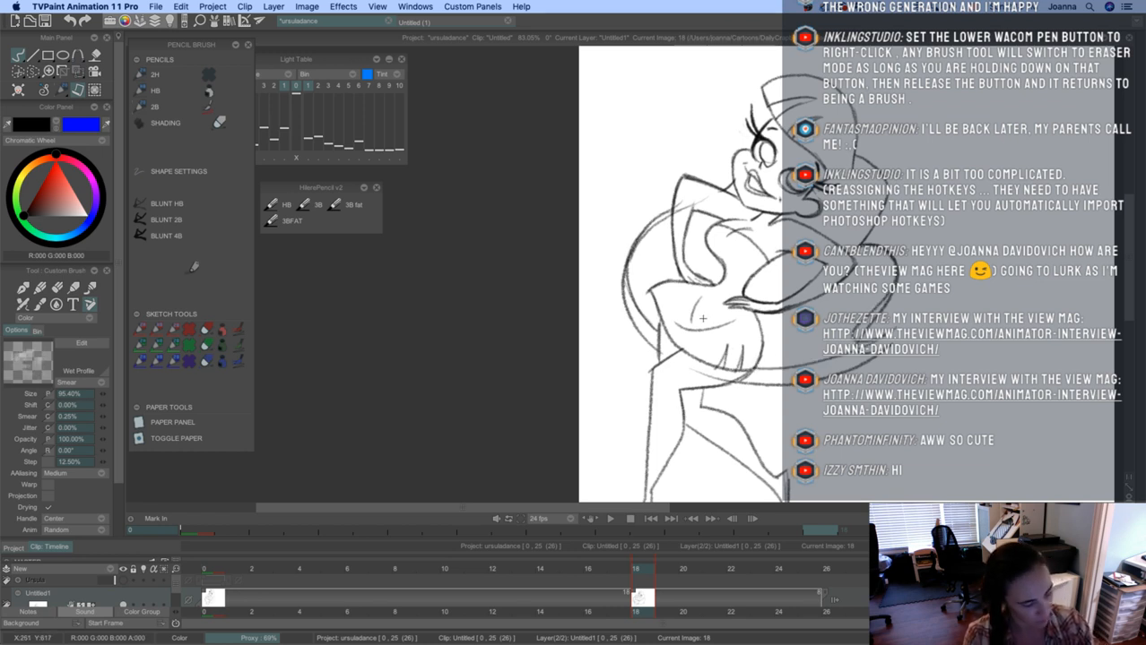
key(super+z)
drag(752, 367, 826, 358)
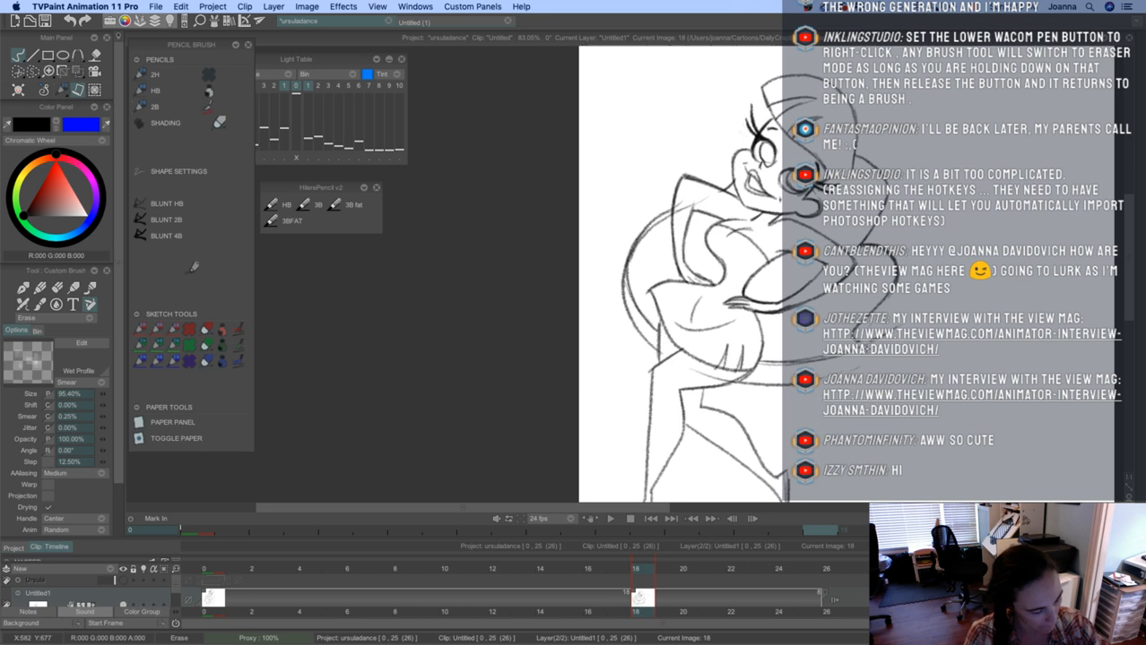
Erase the stray lines below the hip and fade the heavy outer contour behind the raised arm
key(e)
drag(758, 384, 779, 389)
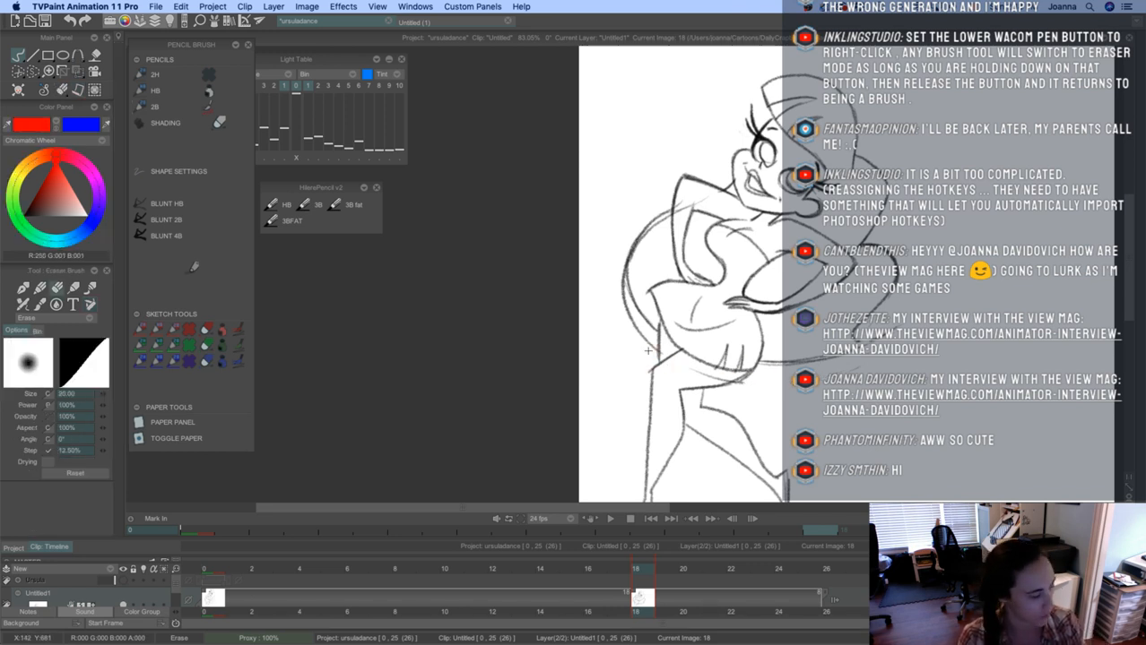
drag(647, 350, 695, 193)
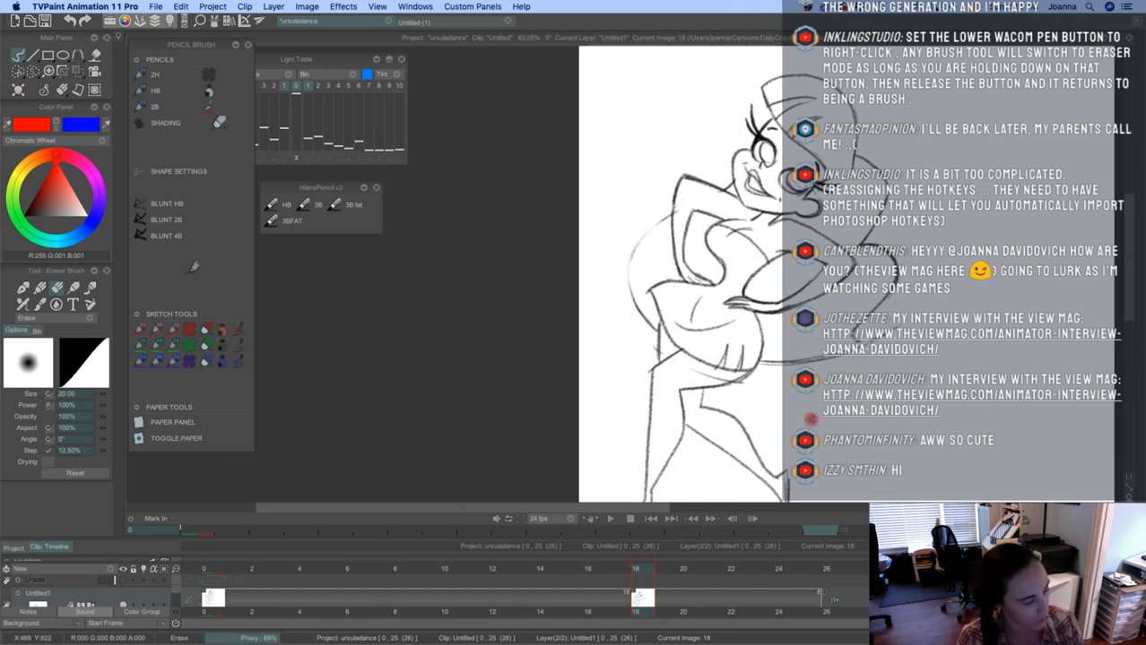
Retrace the large curved shape behind the body with the black pencil, along both its sides and its lower edge
key(e)
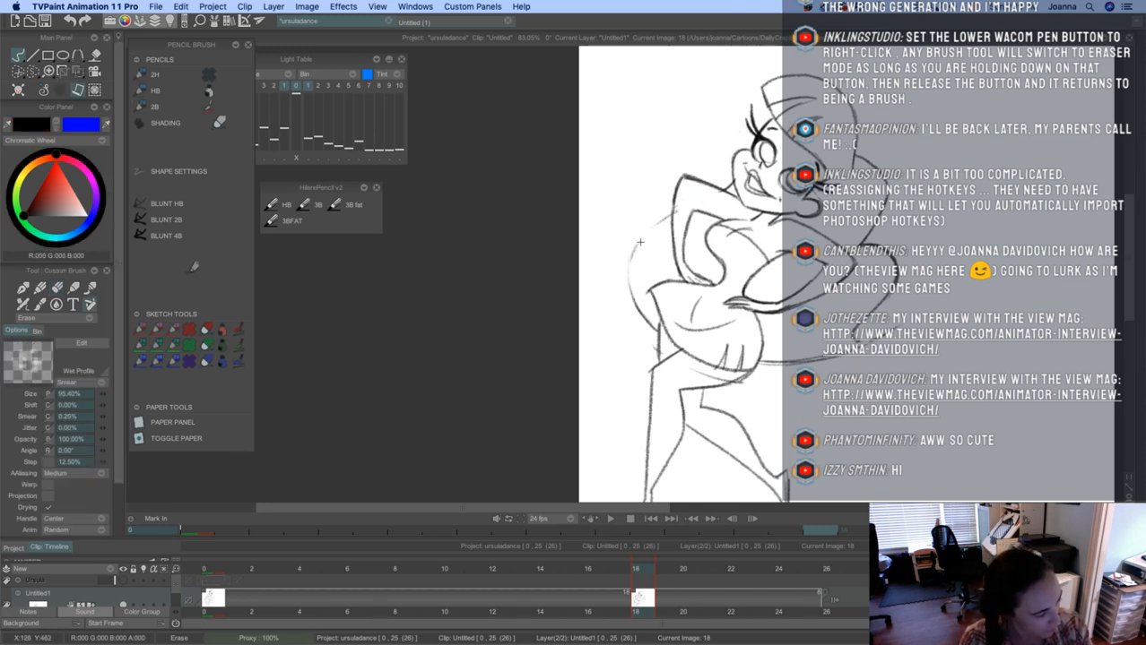
mouse_move(679, 212)
mouse_down()
mouse_move(638, 243)
mouse_move(634, 291)
mouse_move(632, 256)
mouse_move(643, 313)
mouse_move(667, 221)
mouse_up()
mouse_move(893, 288)
mouse_down()
mouse_move(852, 340)
mouse_move(765, 365)
mouse_up()
drag(632, 288, 642, 309)
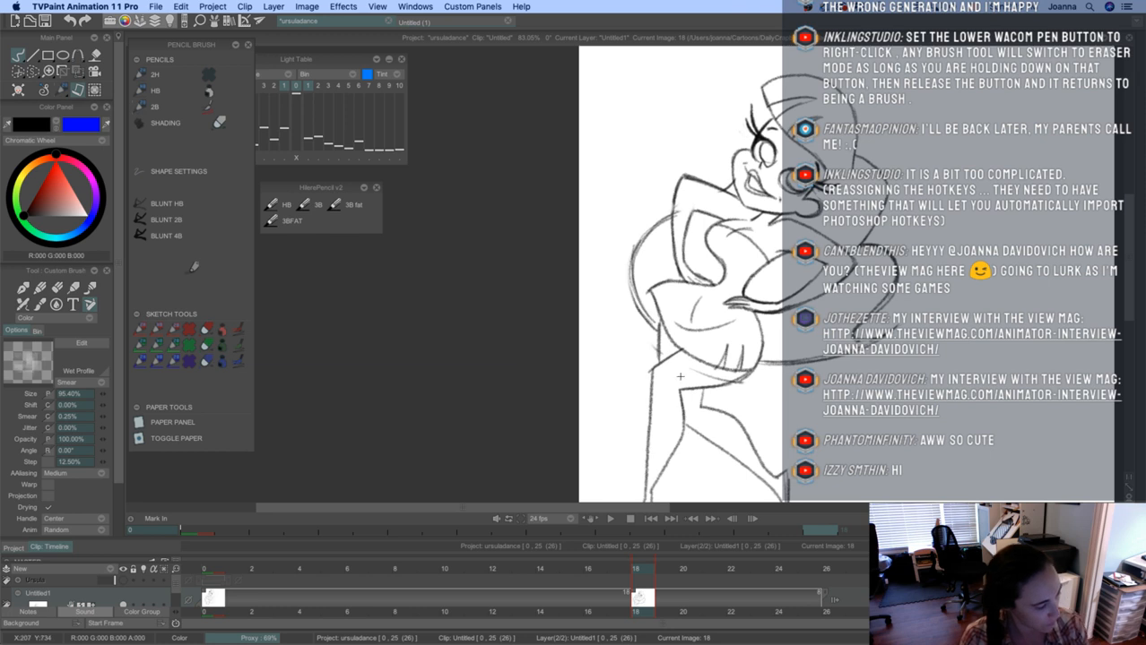
Erase the overlapping lines under the skirt hem and beside the hip, and redraw the top line of the bent leg
key(e)
drag(690, 366, 746, 375)
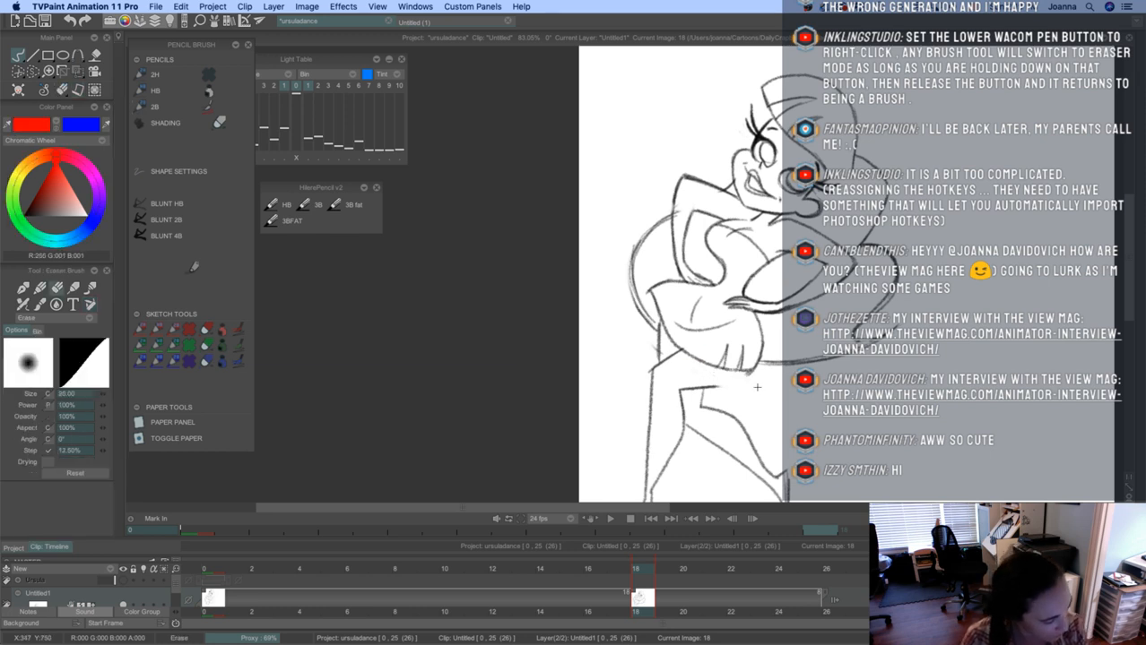
drag(653, 349, 659, 343)
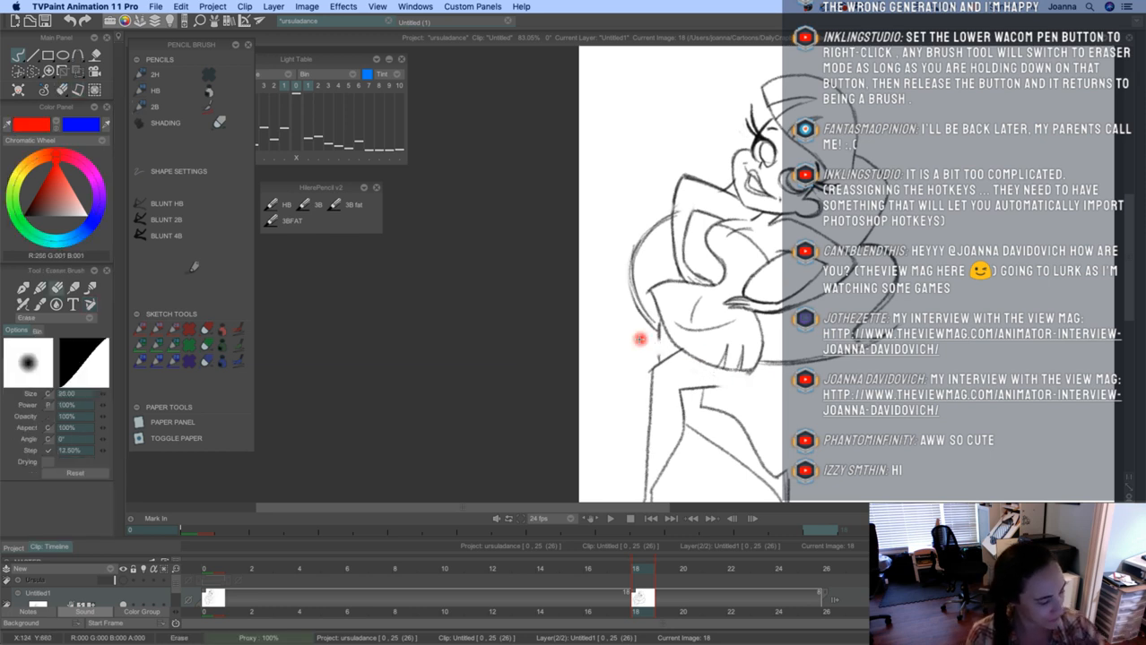
key(b)
drag(752, 369, 683, 388)
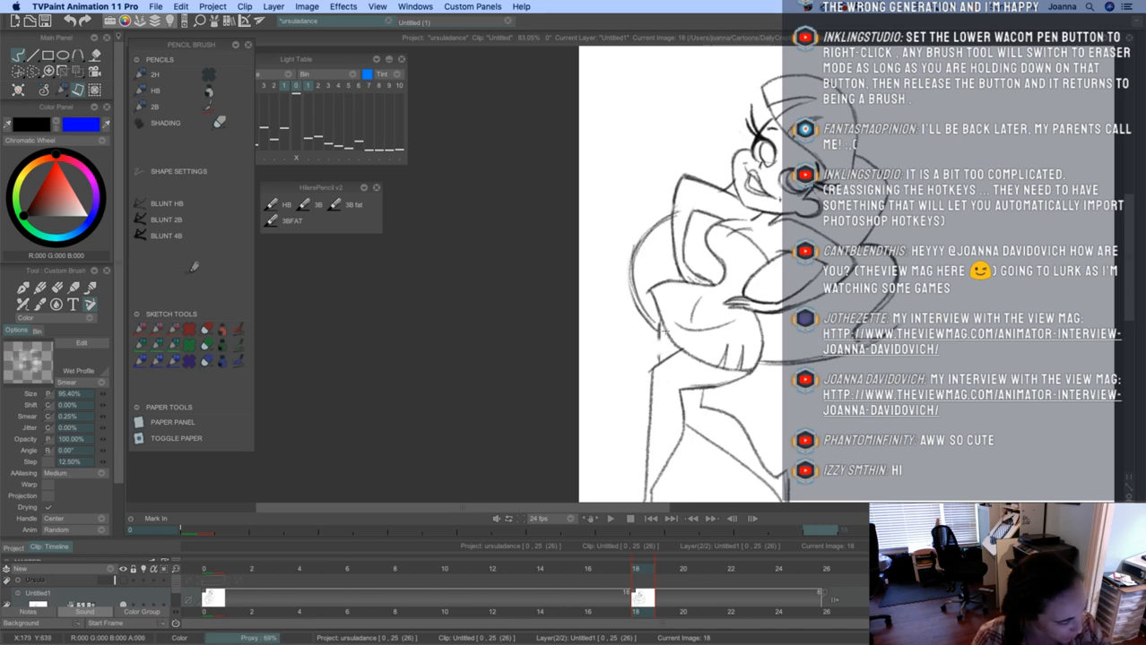
Sketch a wider curve for the shape behind the raised arm and erase where it crosses the arm
scroll(663, 352, down, 4)
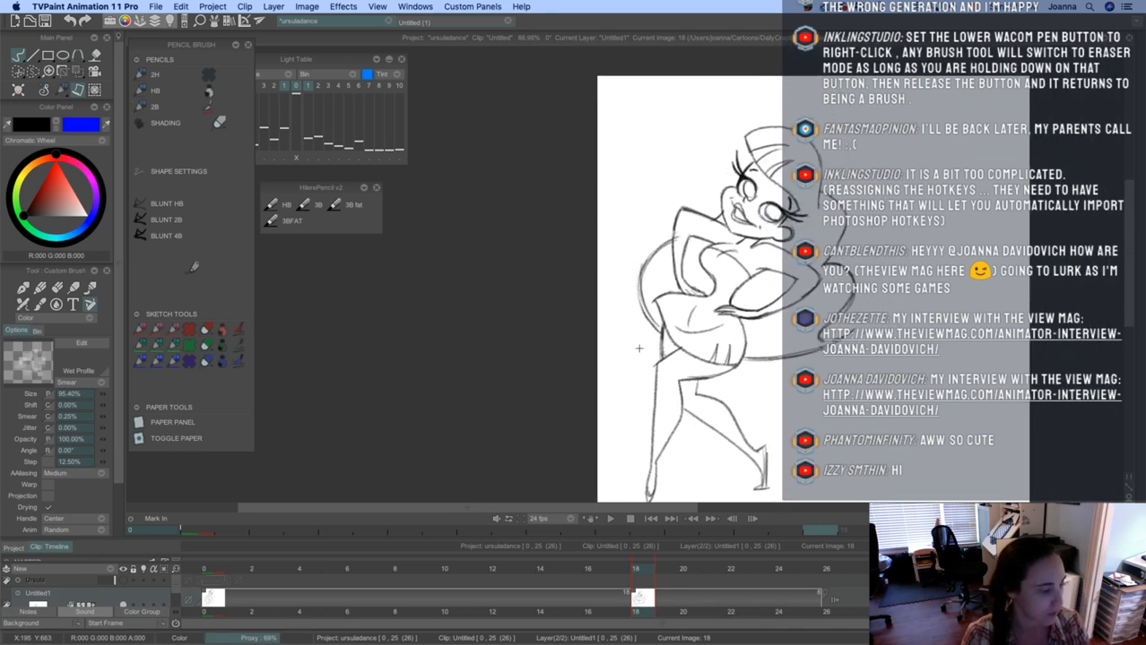
mouse_move(643, 570)
mouse_down()
mouse_move(613, 569)
mouse_move(650, 558)
mouse_move(616, 559)
mouse_move(636, 562)
mouse_up()
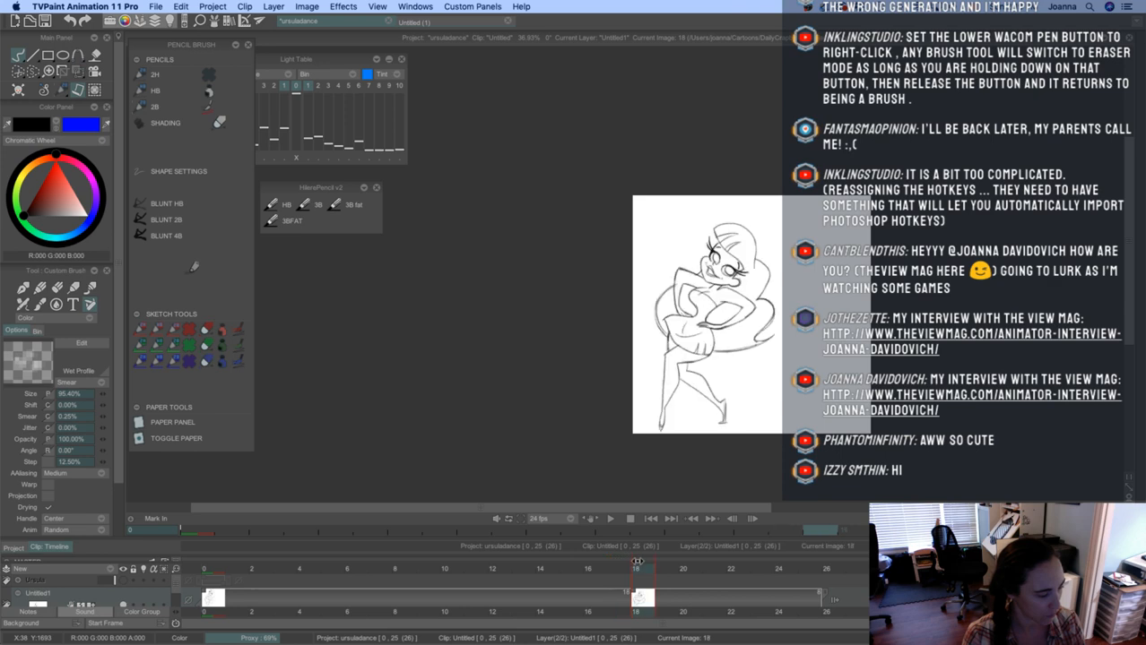
scroll(642, 260, up, 5)
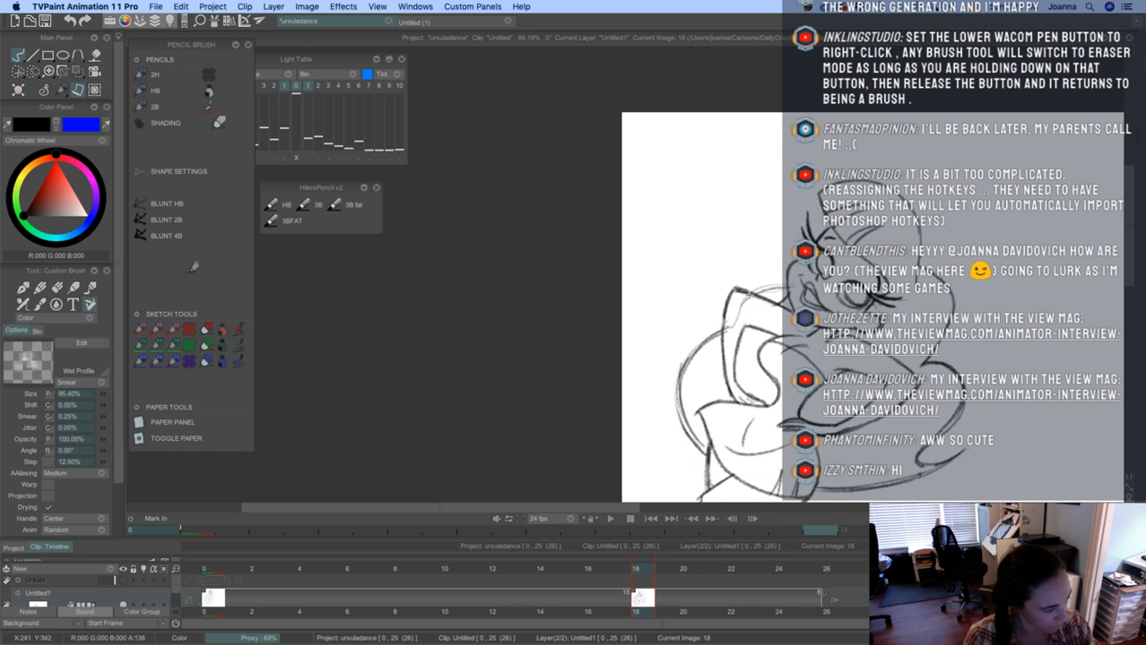
mouse_move(787, 298)
mouse_down()
mouse_move(719, 313)
mouse_move(669, 354)
mouse_move(693, 340)
mouse_move(681, 337)
mouse_move(674, 401)
mouse_up()
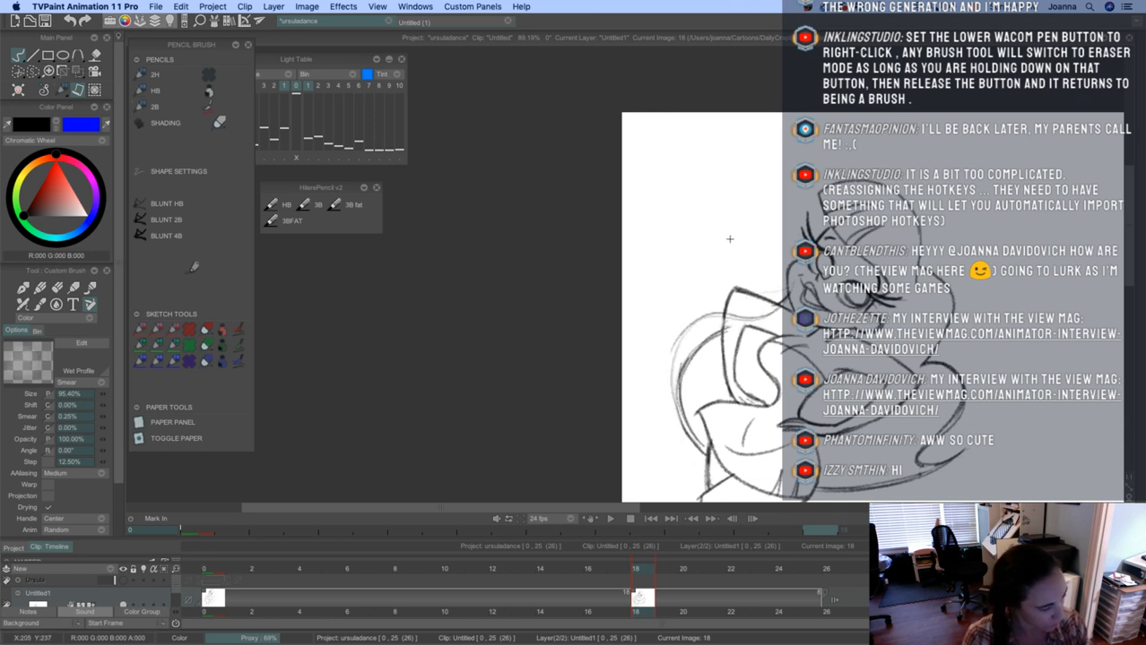
key(e)
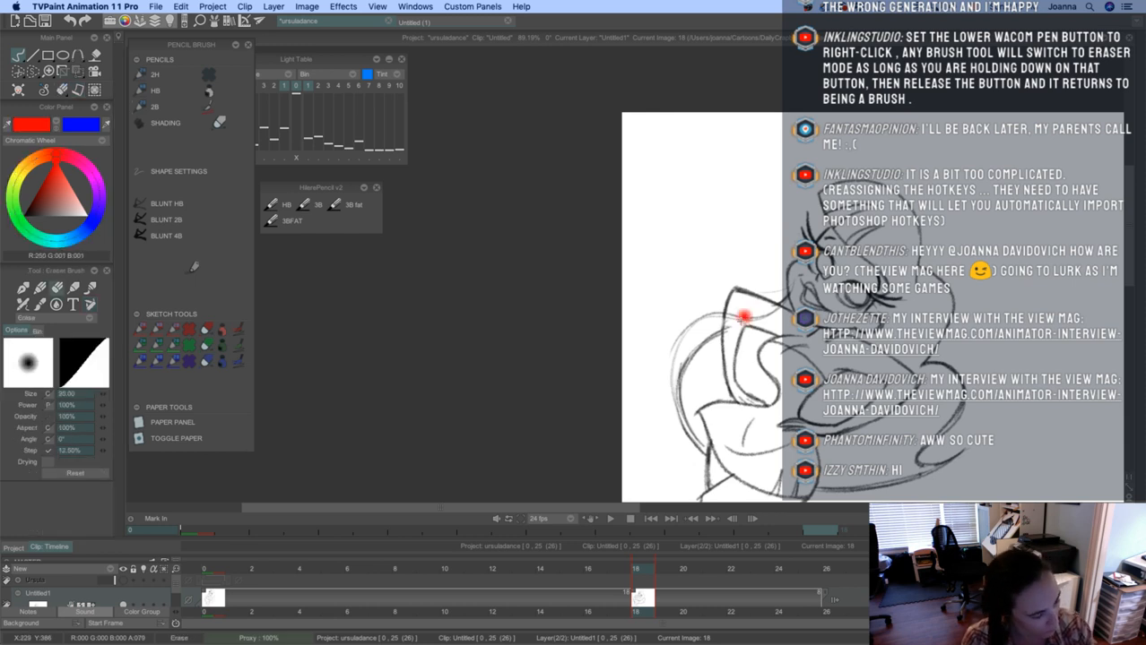
mouse_move(713, 337)
mouse_down()
mouse_move(751, 298)
mouse_move(787, 308)
mouse_up()
key(b)
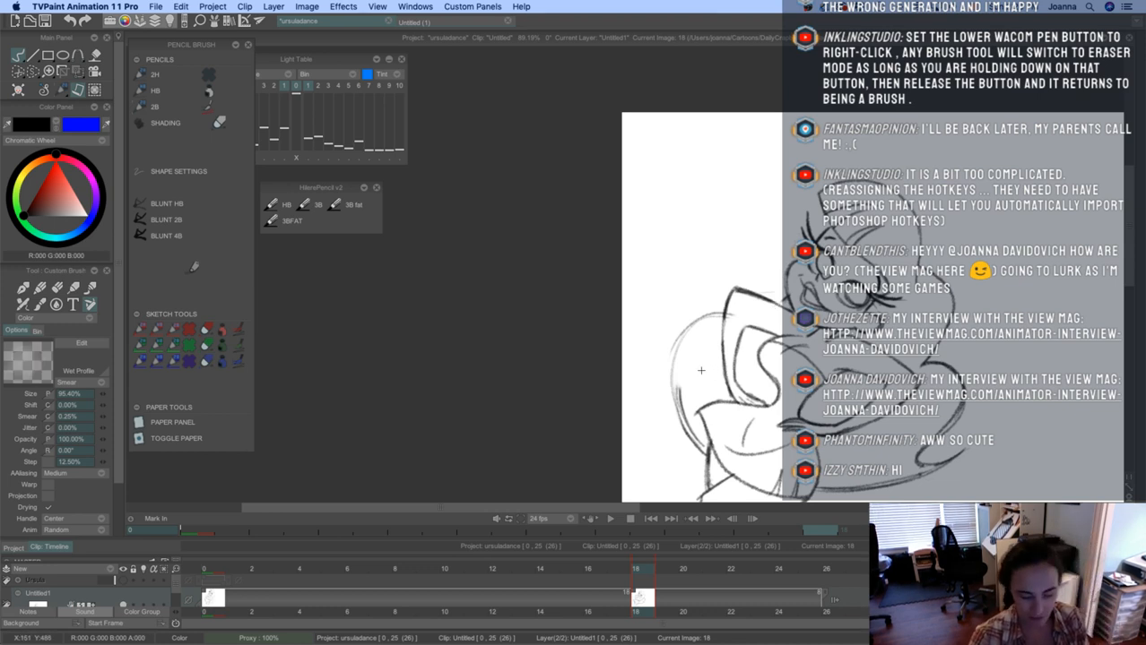
Strengthen the outer curve of the large shape behind the raised arm with black pencil strokes
scroll(699, 370, down, 2)
scroll(600, 365, up, 3)
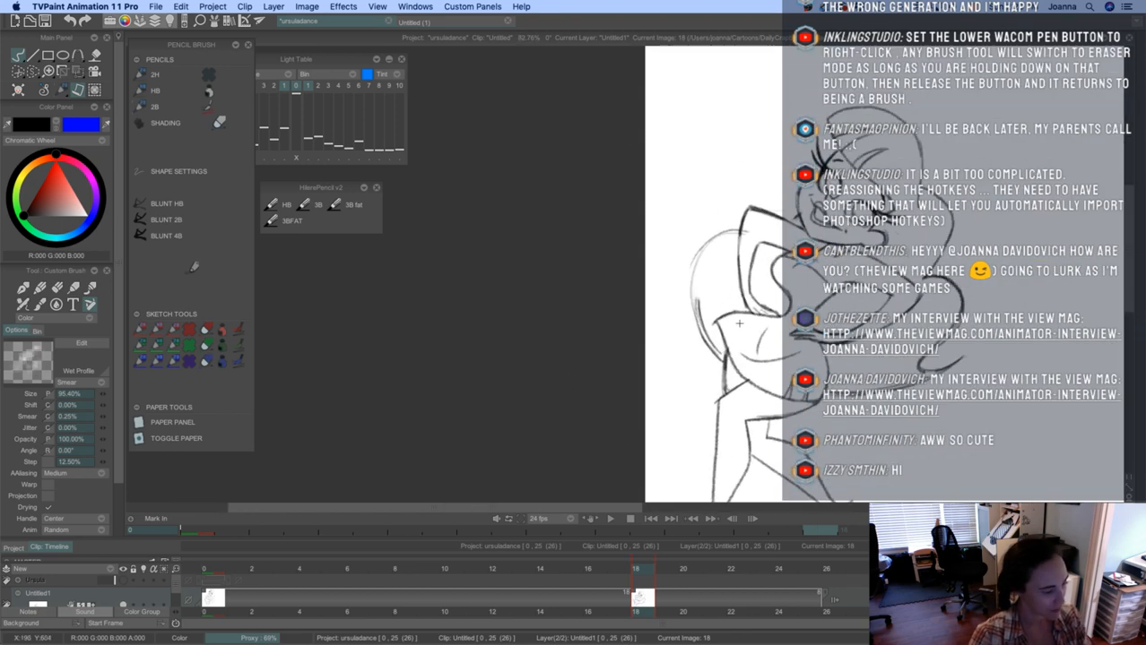
mouse_move(744, 233)
mouse_down()
mouse_move(695, 277)
mouse_move(722, 234)
mouse_move(696, 312)
mouse_up()
drag(707, 253, 694, 308)
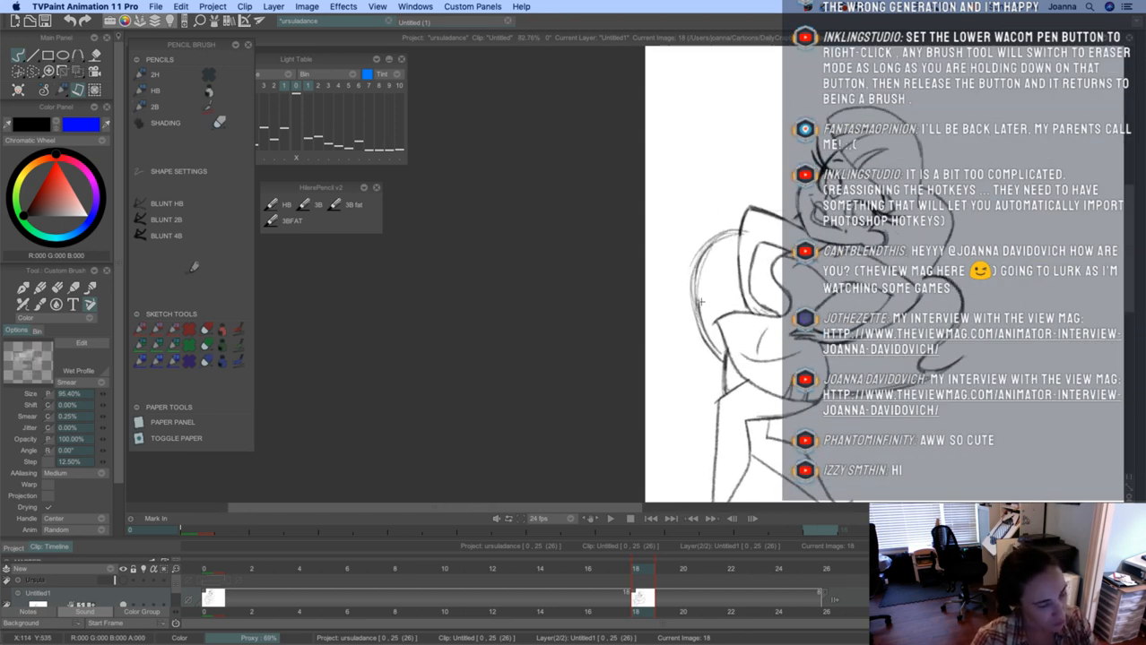
scroll(763, 250, down, 3)
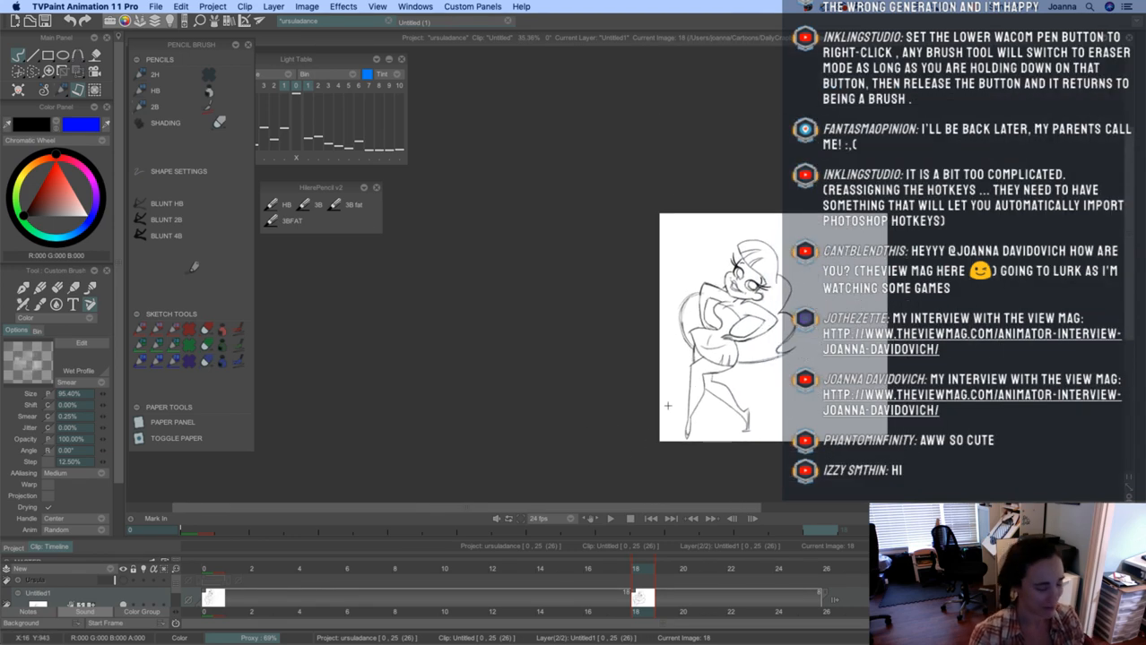
scroll(717, 353, up, 1)
scroll(720, 351, up, 3)
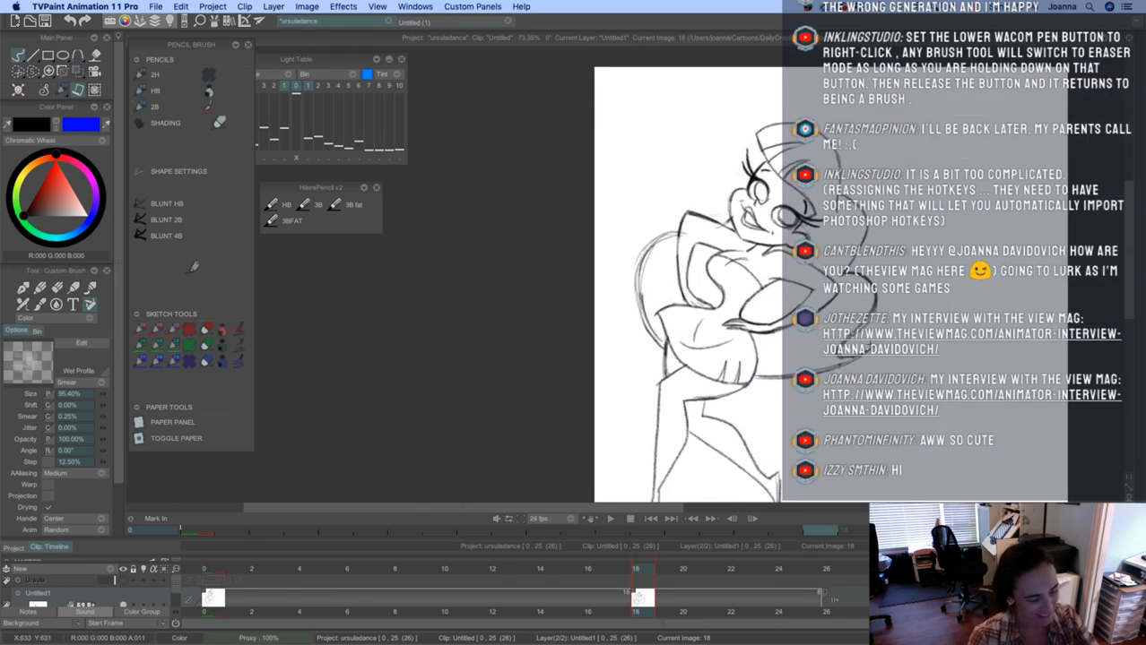
scroll(557, 417, down, 3)
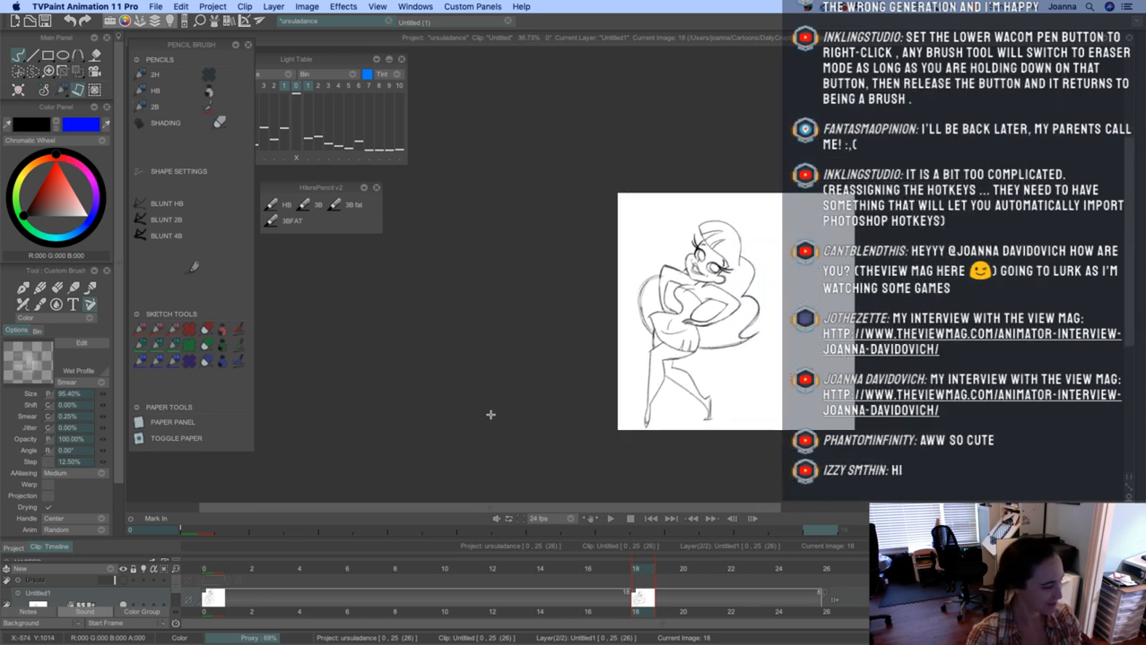
Play the animation from its early frames to check the timing between the two poses
mouse_move(630, 579)
mouse_down()
mouse_move(609, 571)
mouse_move(642, 570)
mouse_move(320, 570)
mouse_up()
click(609, 518)
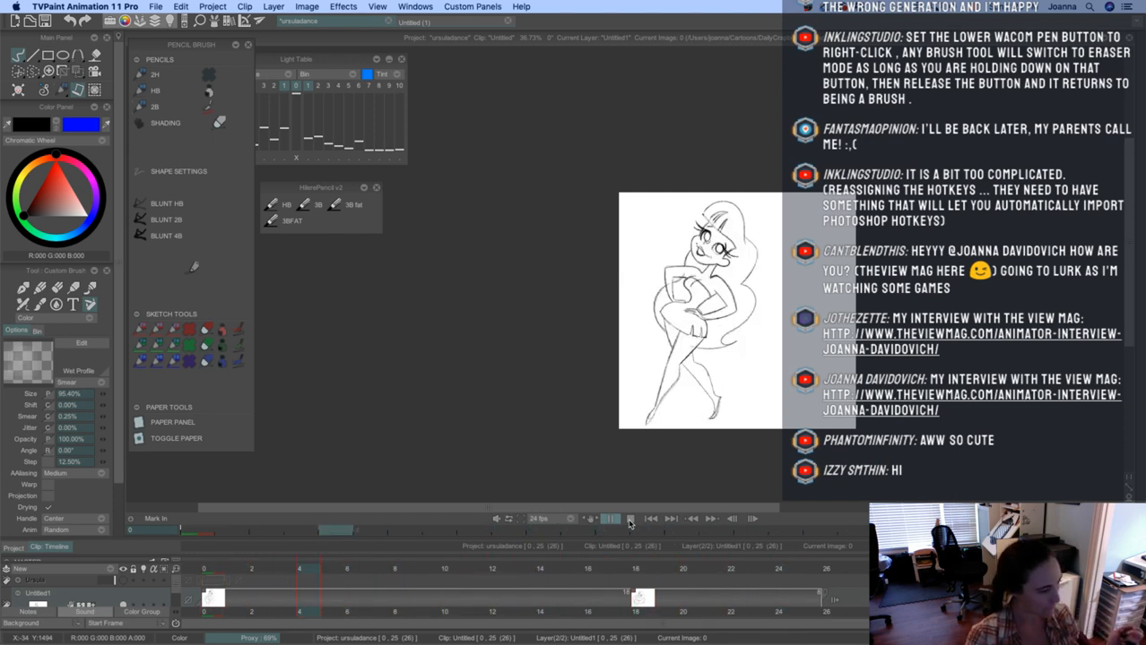
click(630, 520)
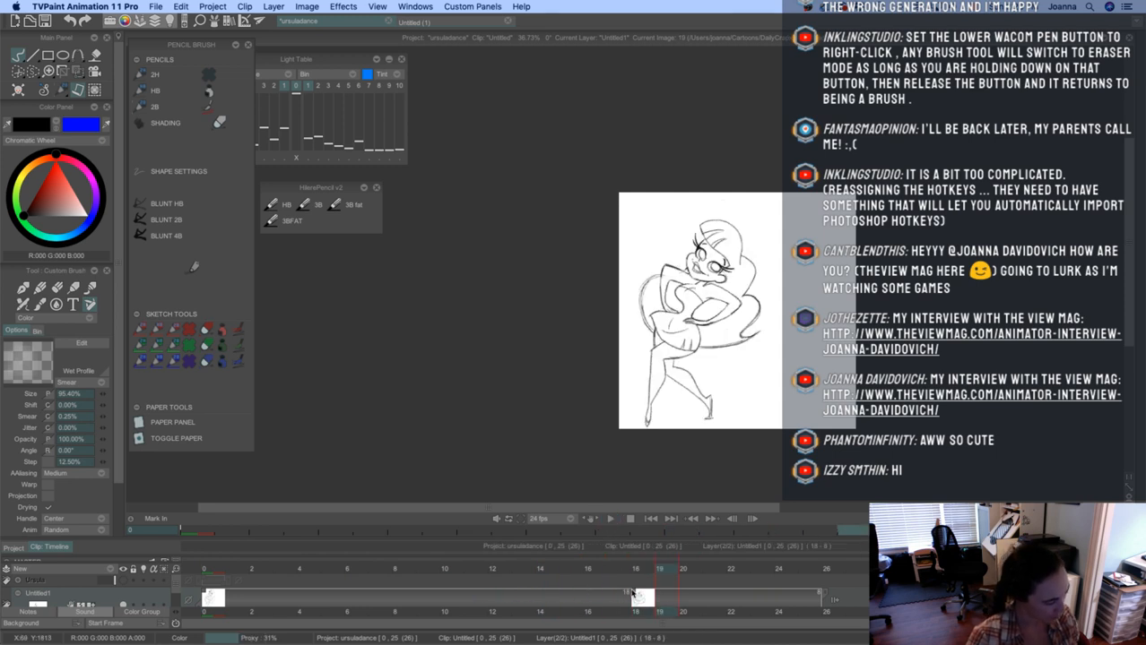
Move the second pose from frame 18 to frame 12 on the Untitled1 layer and play back the new timing
drag(633, 594, 490, 597)
click(609, 519)
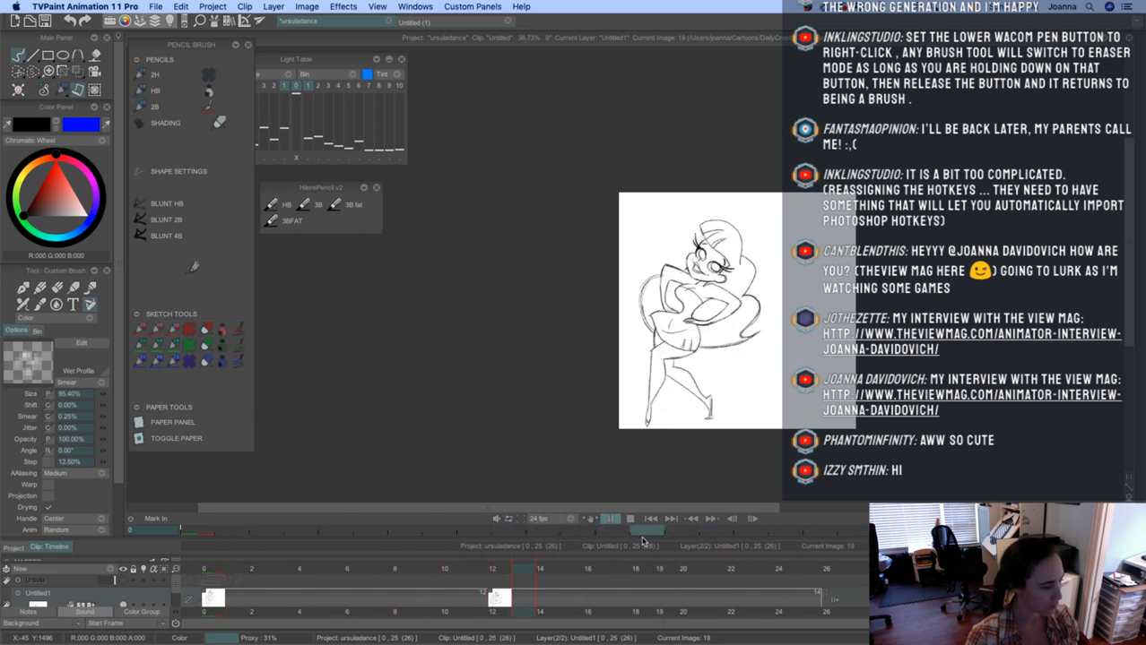
click(493, 563)
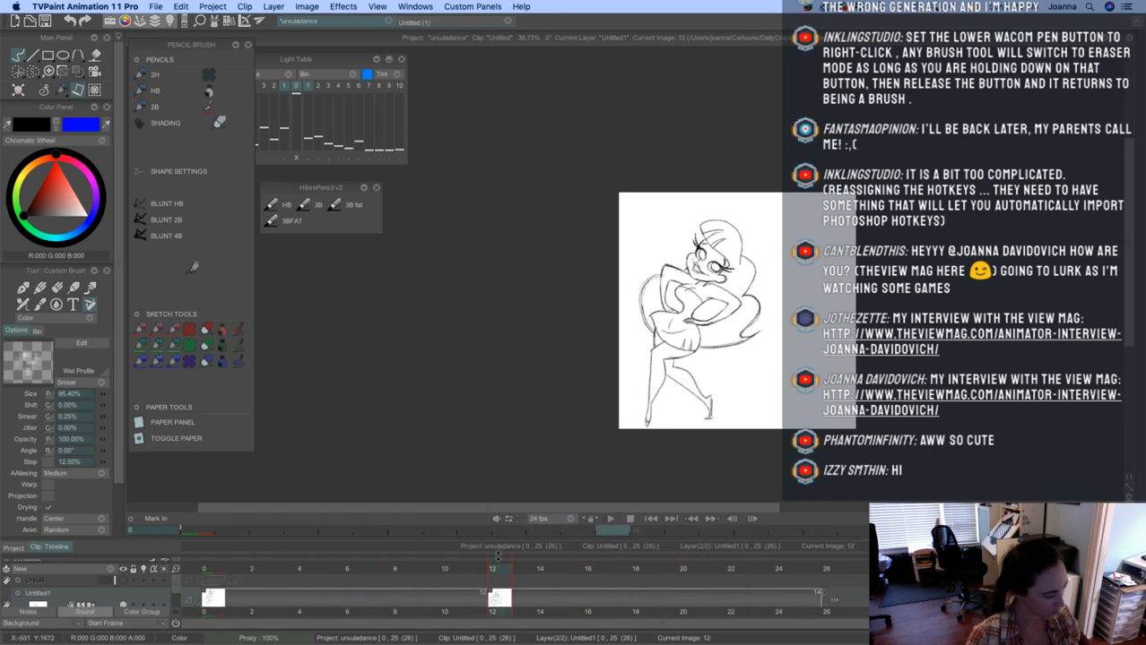
Erase stray lines at the corner of the mouth on frame 12 and touch up the face in black pencil
scroll(683, 243, up, 10)
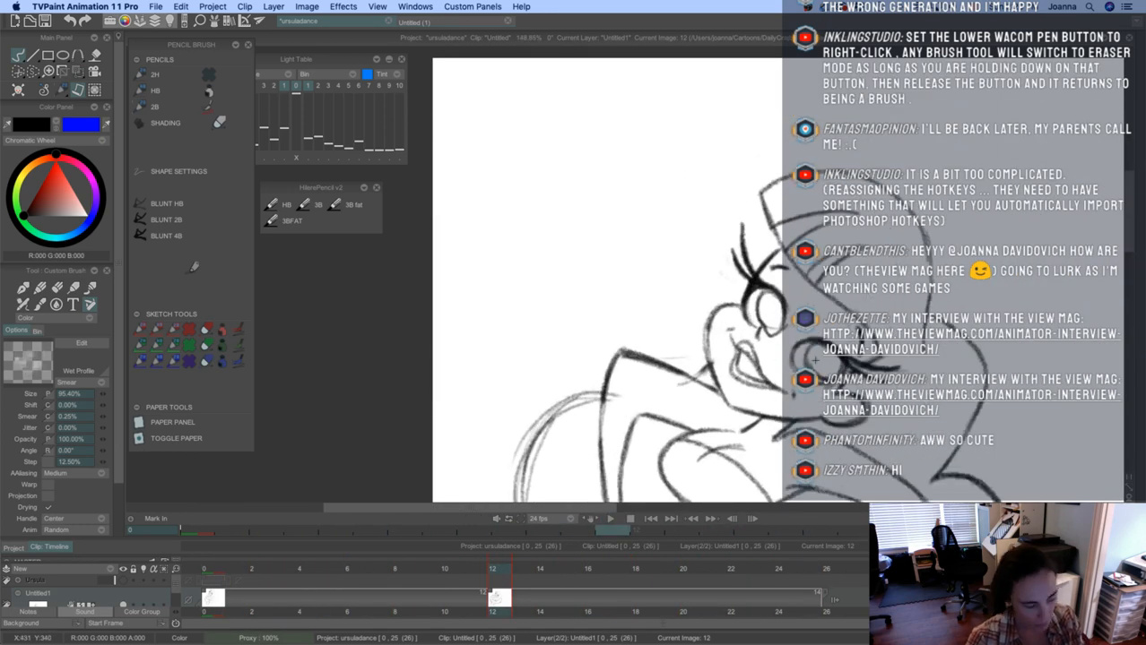
key(e)
mouse_move(754, 391)
mouse_down()
mouse_move(793, 396)
mouse_move(786, 384)
mouse_up()
key(b)
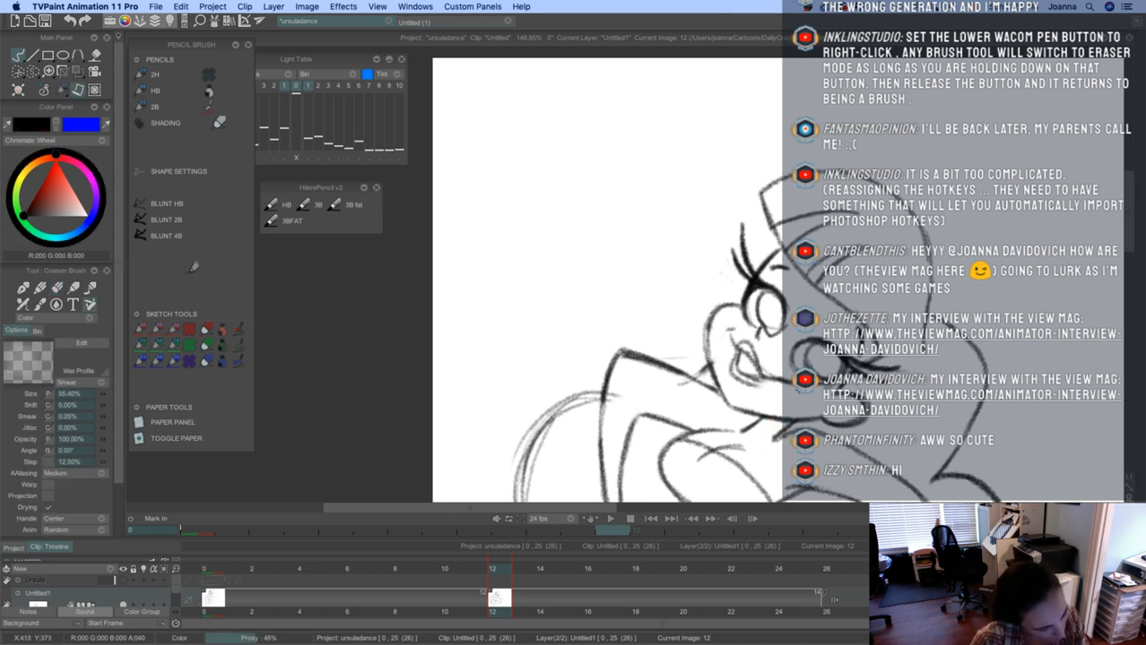
mouse_move(736, 353)
mouse_down()
mouse_move(788, 388)
mouse_move(744, 381)
mouse_move(729, 339)
mouse_up()
drag(623, 324, 522, 333)
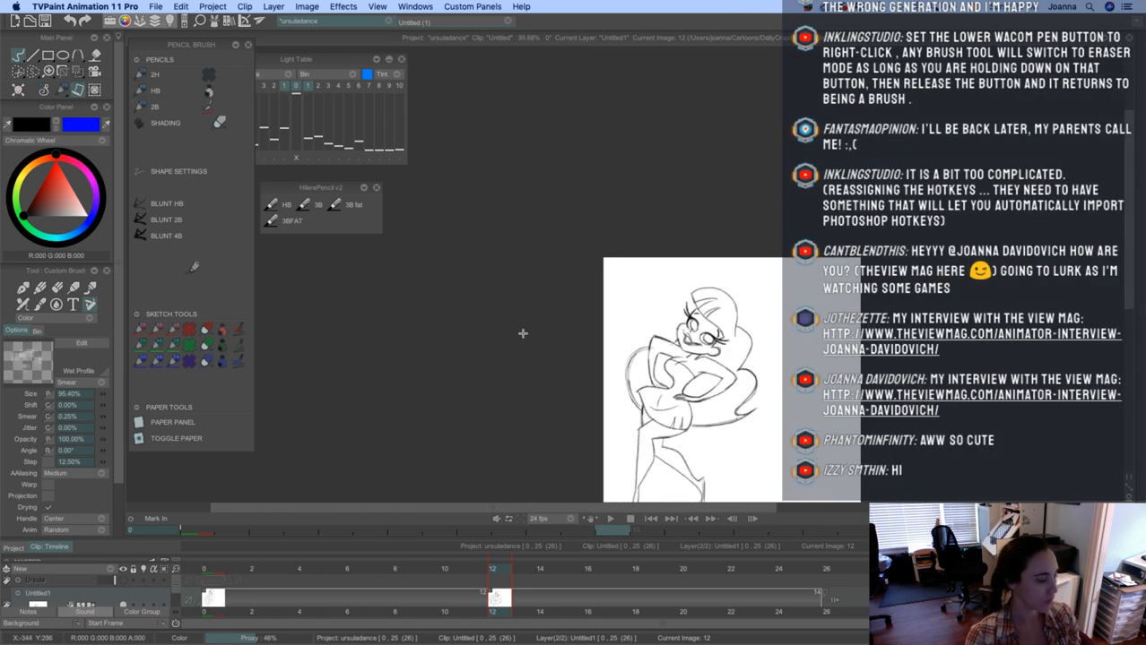
Scrub past the second pose and play the animation to review the retimed movement
drag(554, 371, 585, 324)
drag(502, 571, 529, 575)
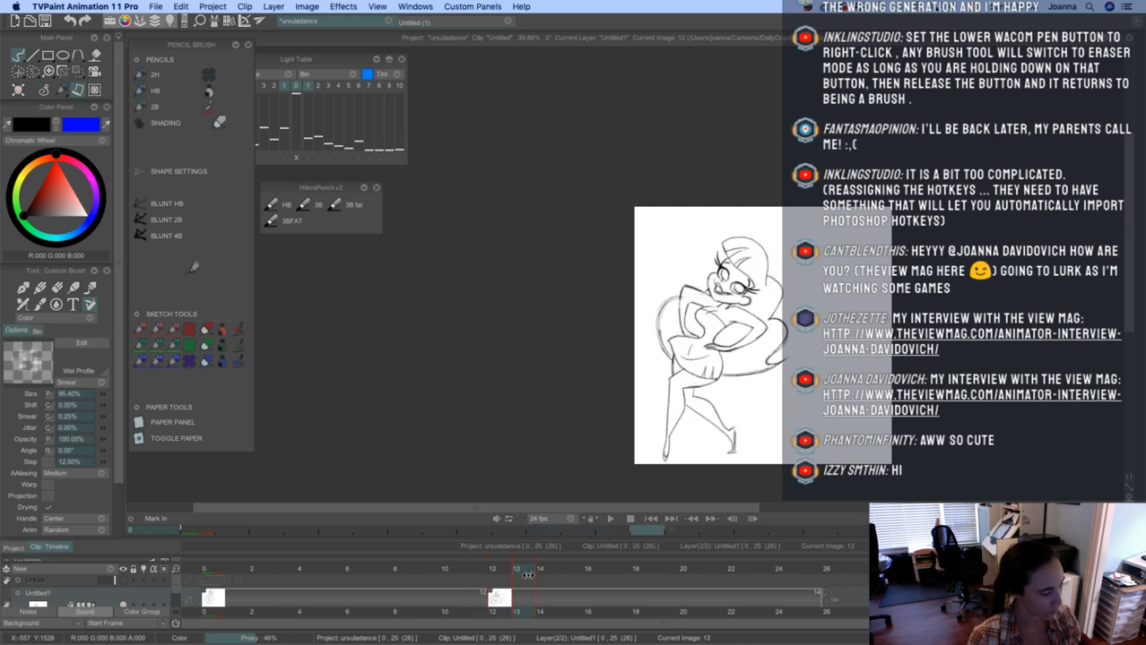
click(610, 518)
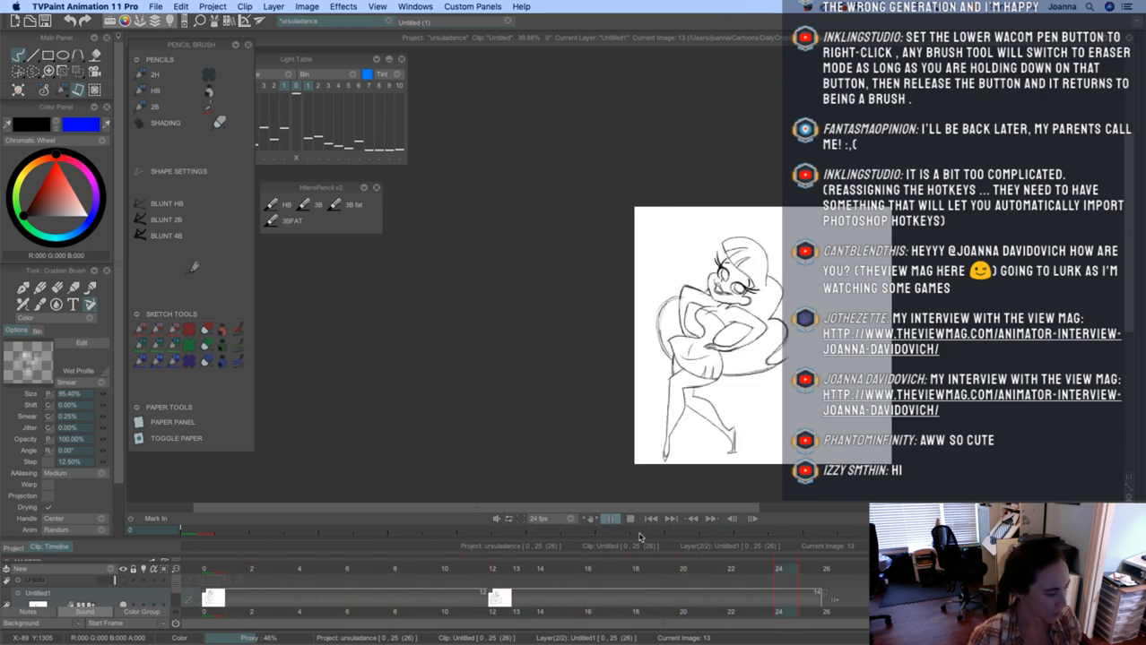
click(609, 519)
On frame 12, erase parts of both eyes and redraw them with the black pencil
scroll(712, 254, up, 3)
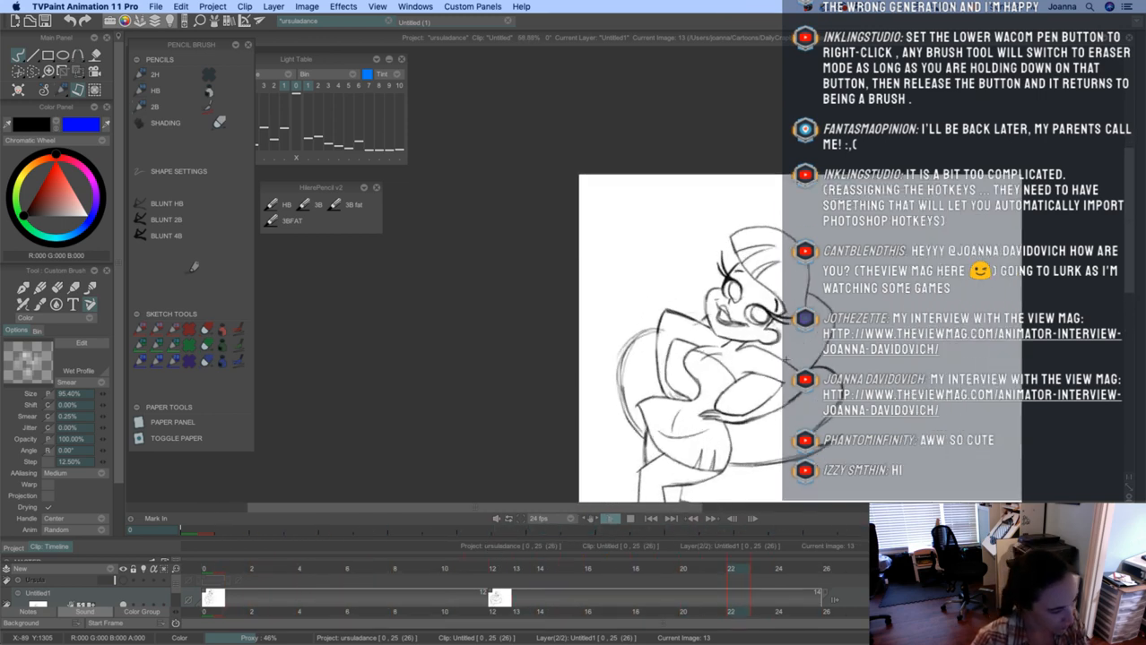
scroll(785, 359, up, 1)
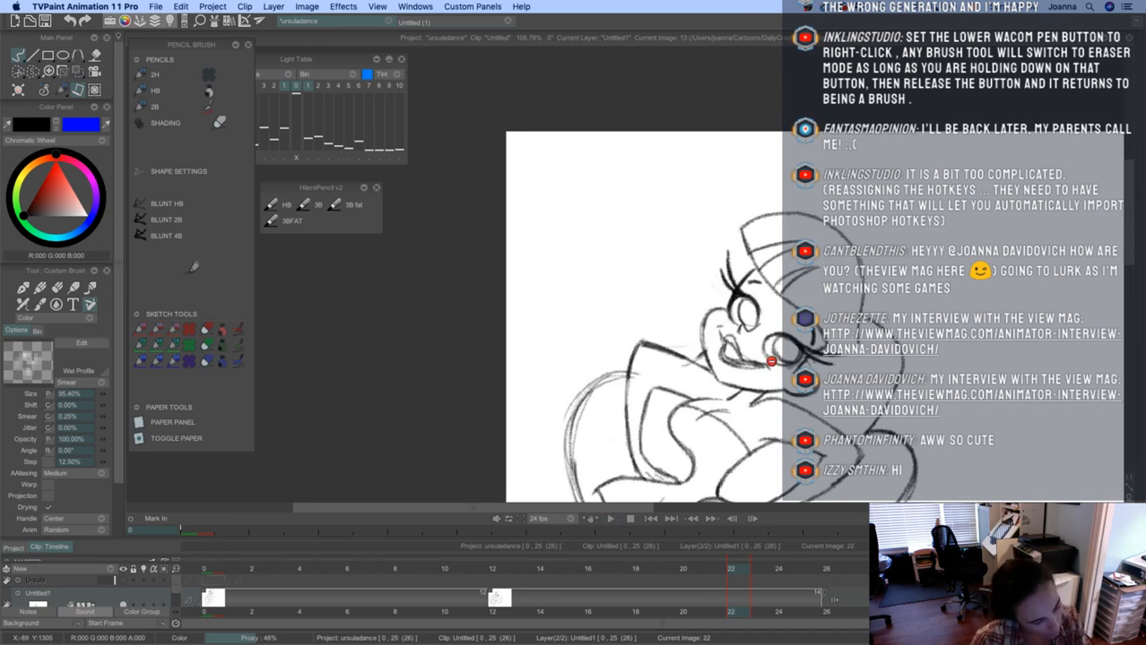
key(e)
click(497, 570)
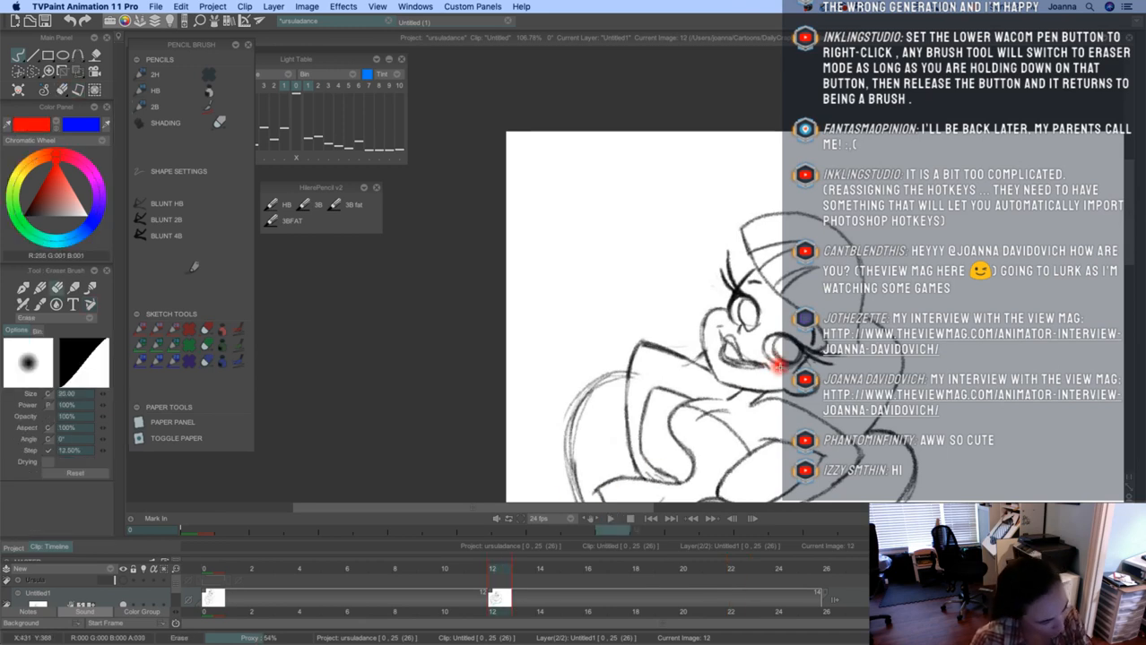
drag(778, 365, 735, 325)
key(e)
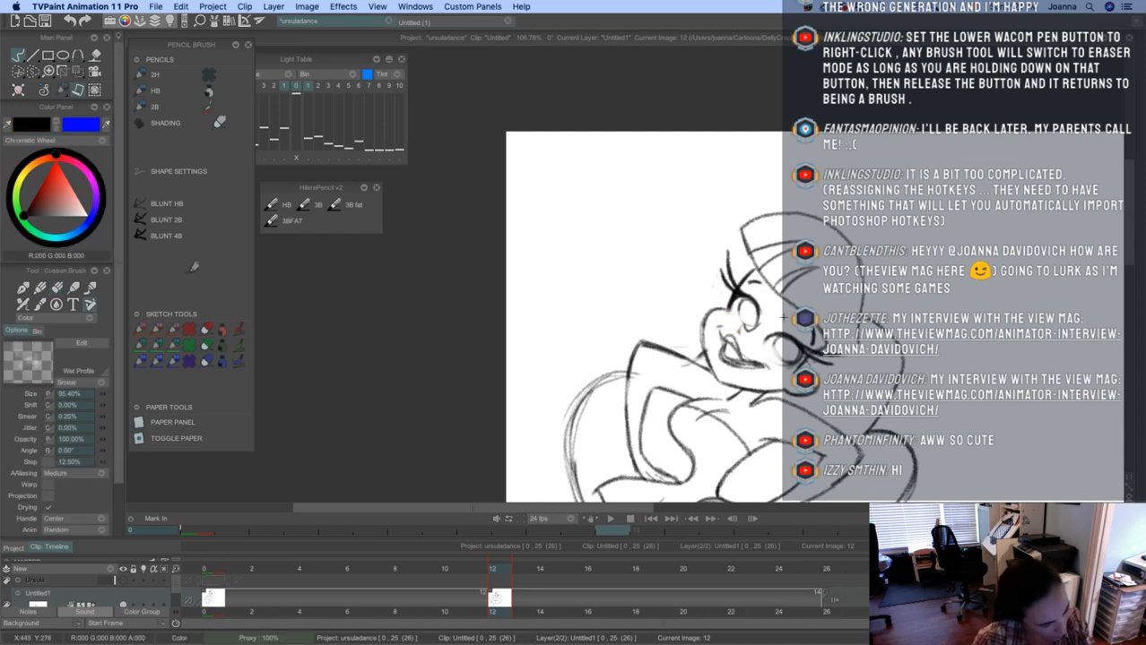
mouse_move(777, 334)
mouse_down()
mouse_move(772, 359)
mouse_move(789, 364)
mouse_move(767, 346)
mouse_move(781, 358)
mouse_up()
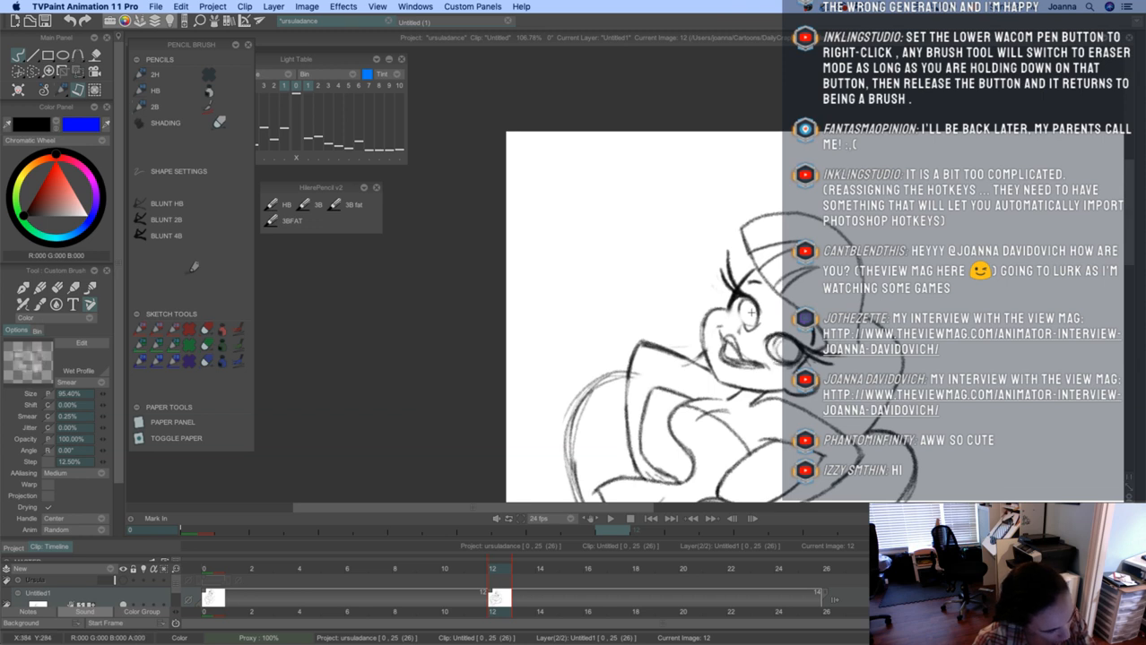
mouse_move(750, 311)
mouse_down()
mouse_move(747, 327)
mouse_move(730, 325)
mouse_move(750, 327)
mouse_move(747, 308)
mouse_move(780, 360)
mouse_up()
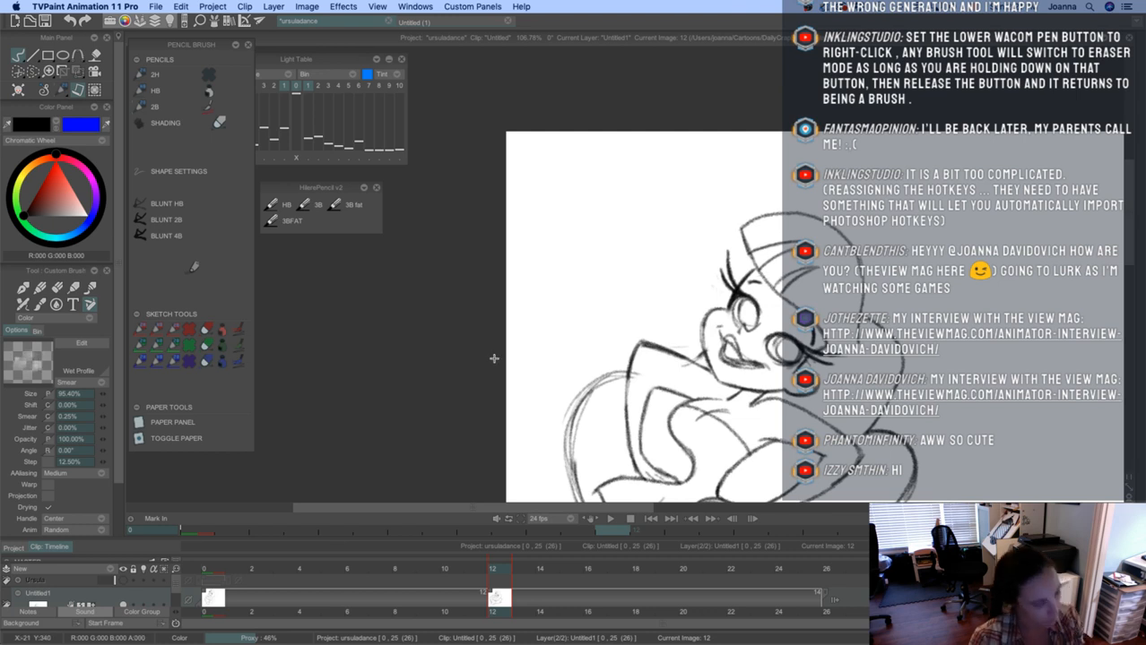
scroll(552, 381, down, 3)
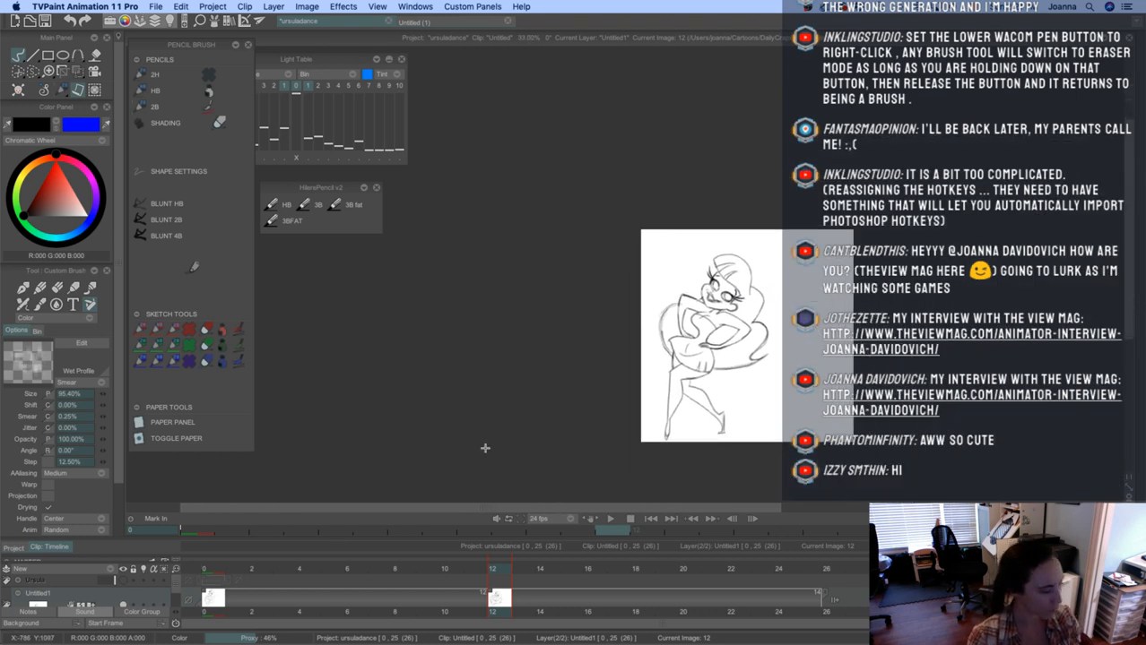
Expand the Ursula layer and extend its red sketch to the end of the clip, matching the Untitled1 layer
drag(174, 587, 134, 590)
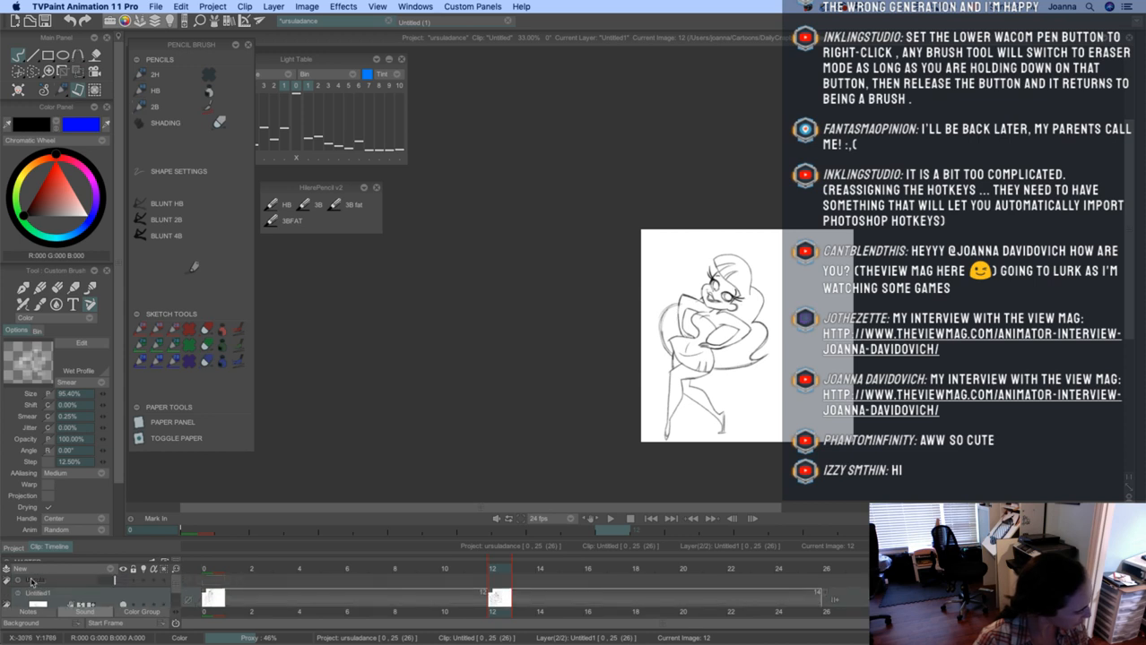
click(18, 594)
click(19, 581)
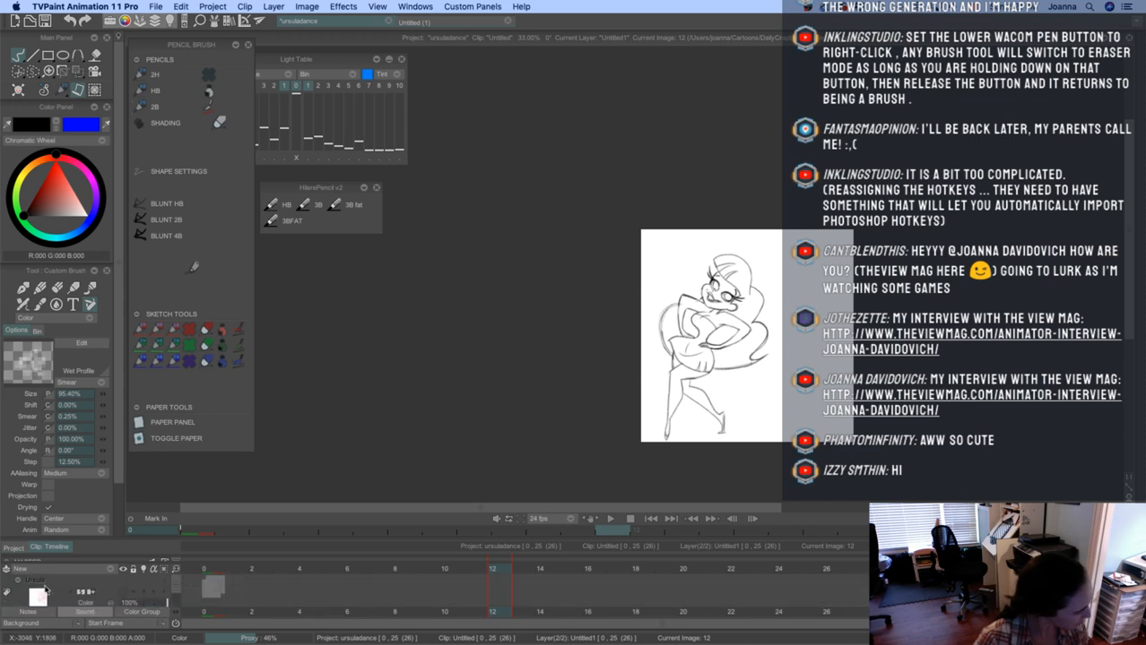
drag(225, 598, 650, 594)
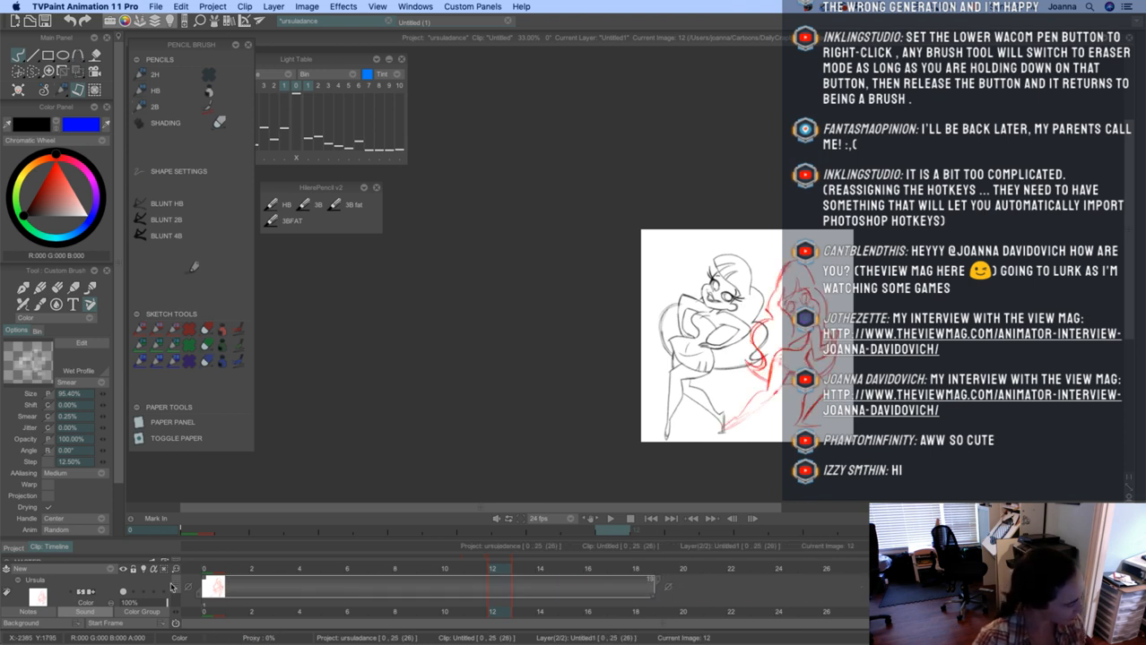
drag(173, 584, 174, 595)
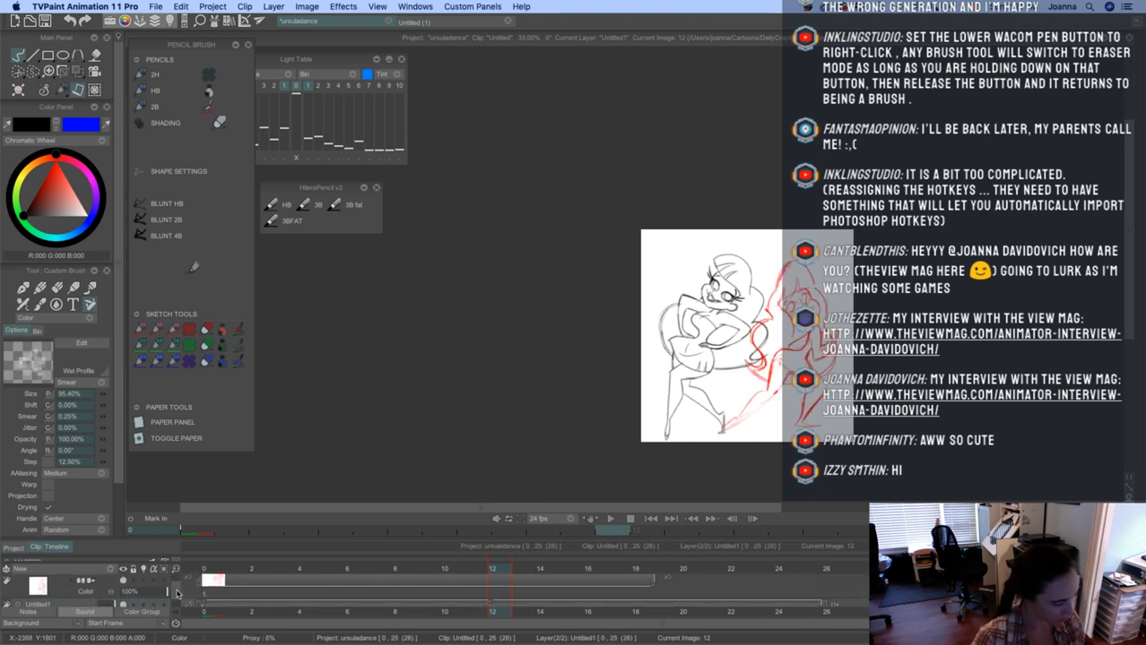
drag(653, 586, 818, 598)
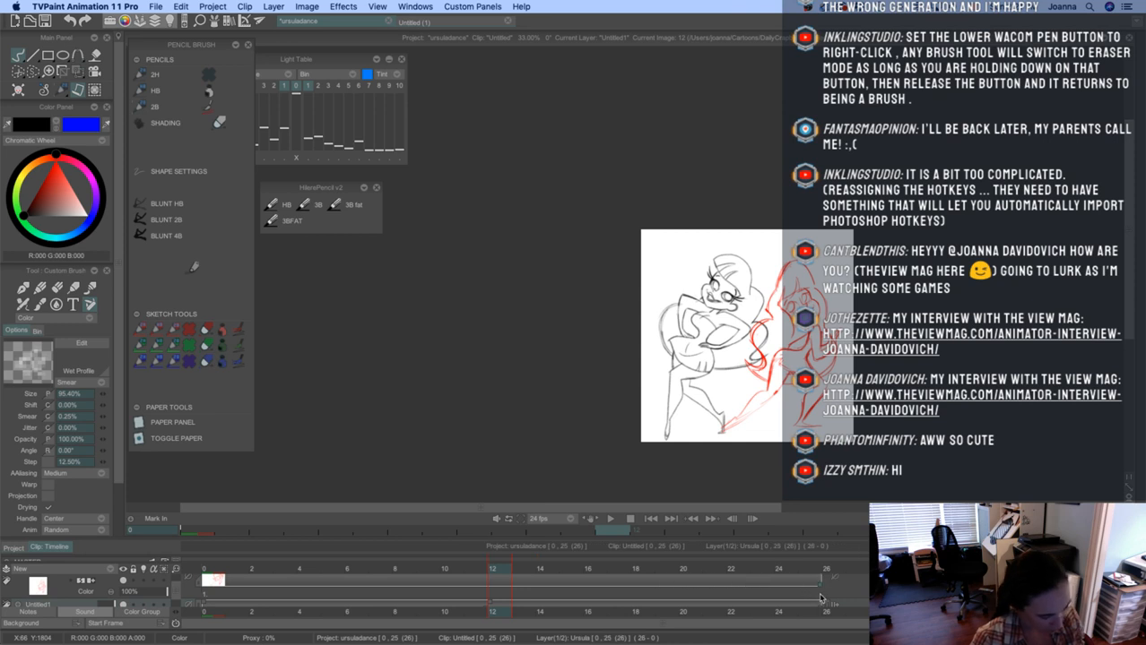
Go to frame 0, hide the Untitled1 layer's drawing, and make the Ursula layer active
drag(229, 571, 207, 568)
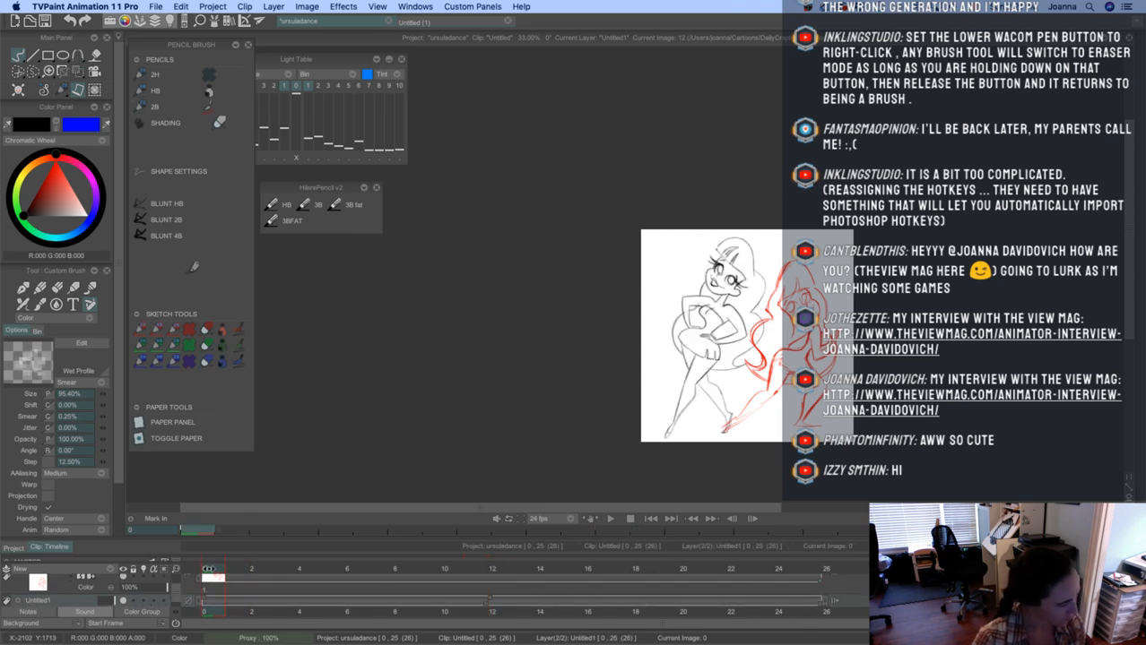
drag(124, 603, 30, 608)
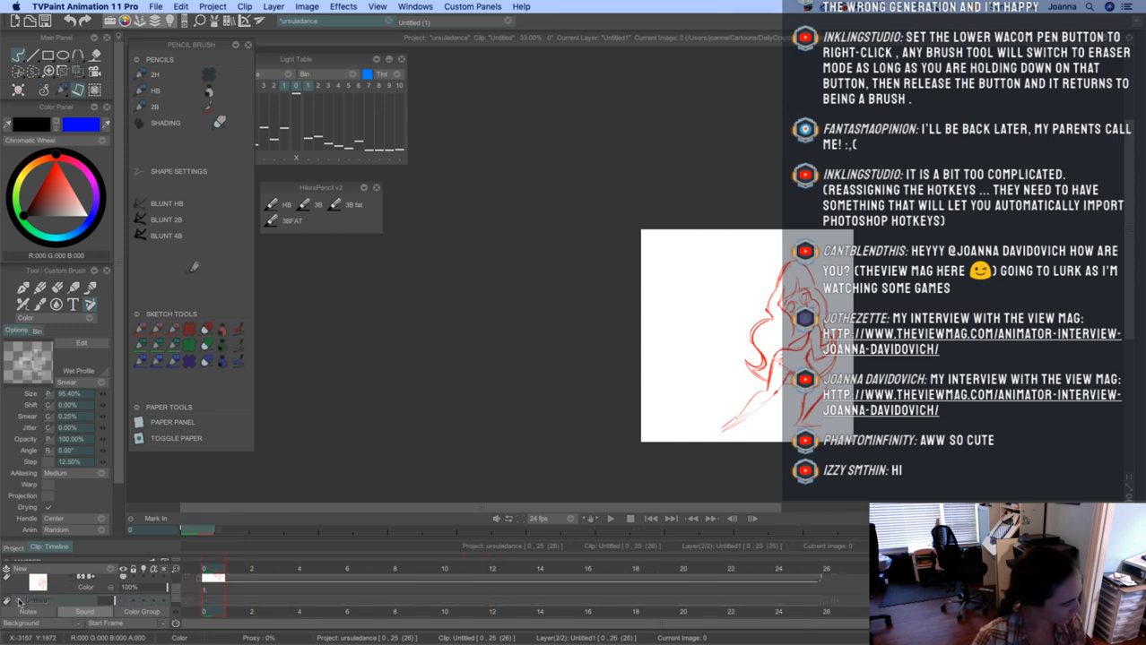
click(61, 587)
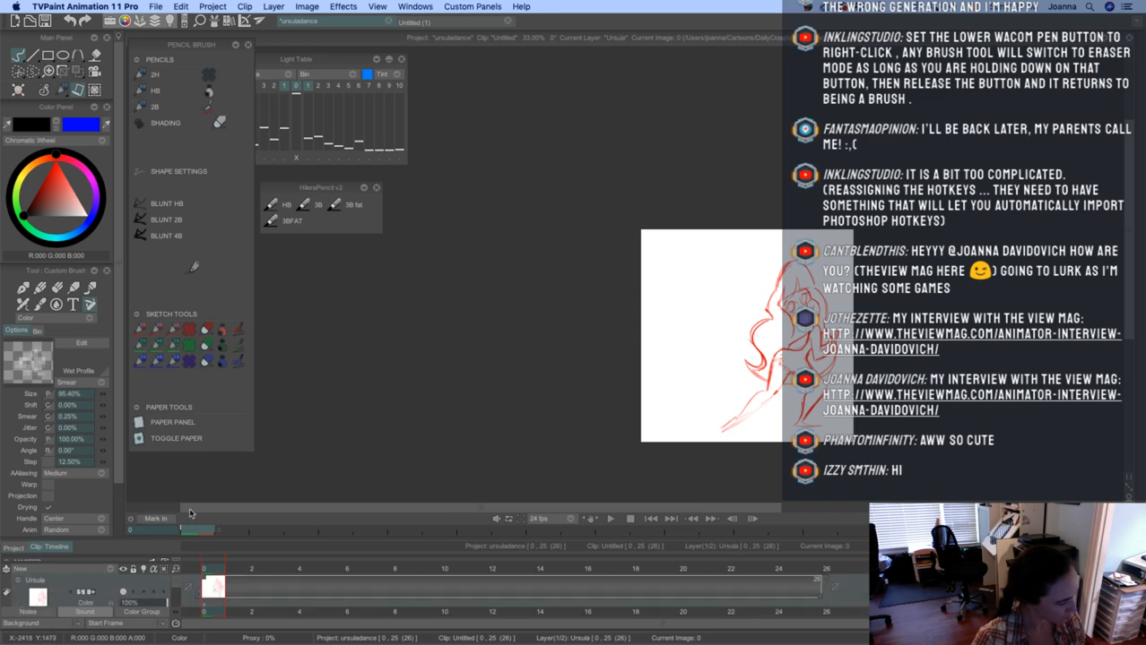
Trace the torso and hip contours of the red Ursula sketch with the black pencil
scroll(760, 305, up, 8)
mouse_move(693, 389)
mouse_down()
mouse_move(642, 350)
mouse_move(631, 247)
mouse_up()
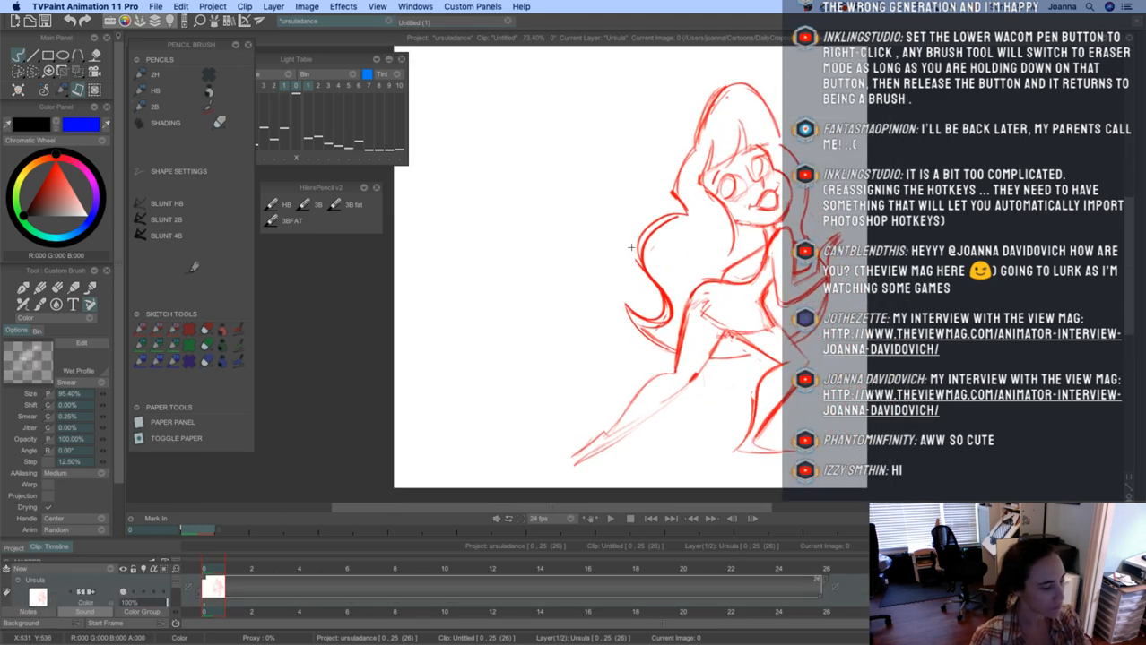
scroll(664, 247, up, 3)
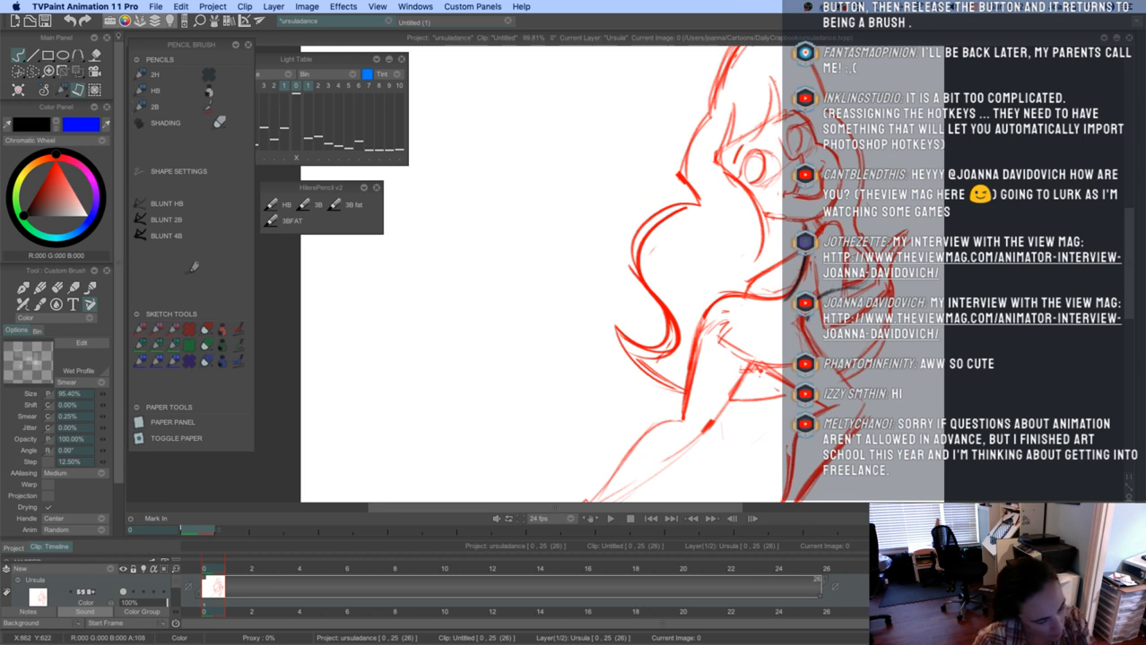
drag(805, 314, 860, 405)
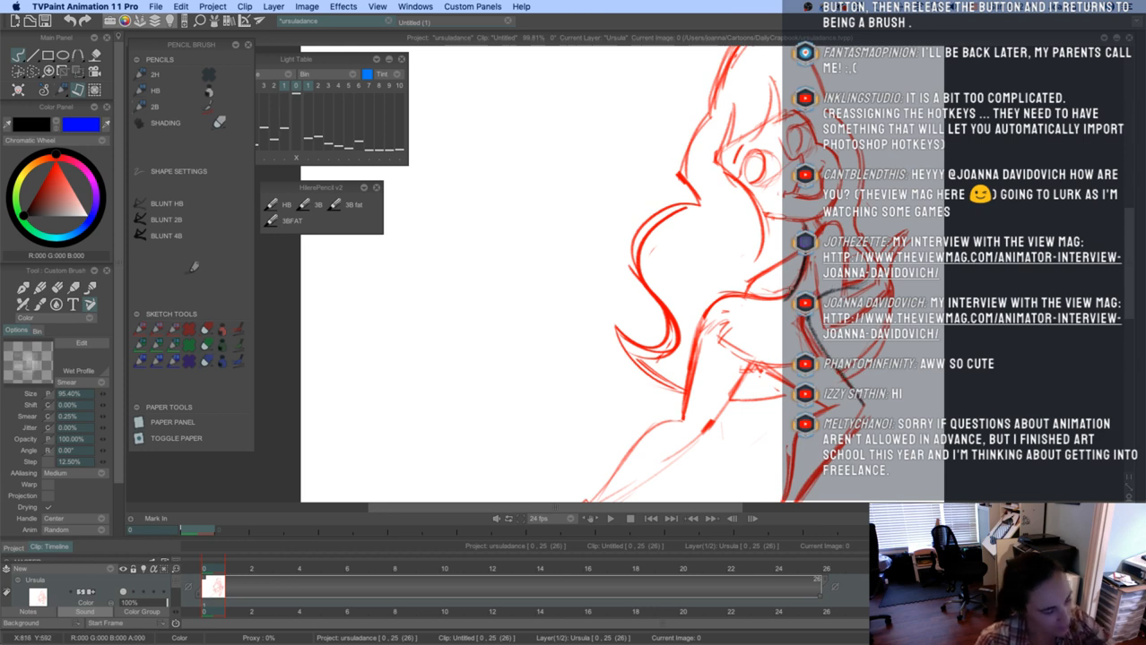
mouse_move(790, 290)
mouse_down()
mouse_move(737, 295)
mouse_move(713, 308)
mouse_move(761, 300)
mouse_move(701, 316)
mouse_move(714, 303)
mouse_move(777, 302)
mouse_move(801, 265)
mouse_move(725, 295)
mouse_move(703, 328)
mouse_up()
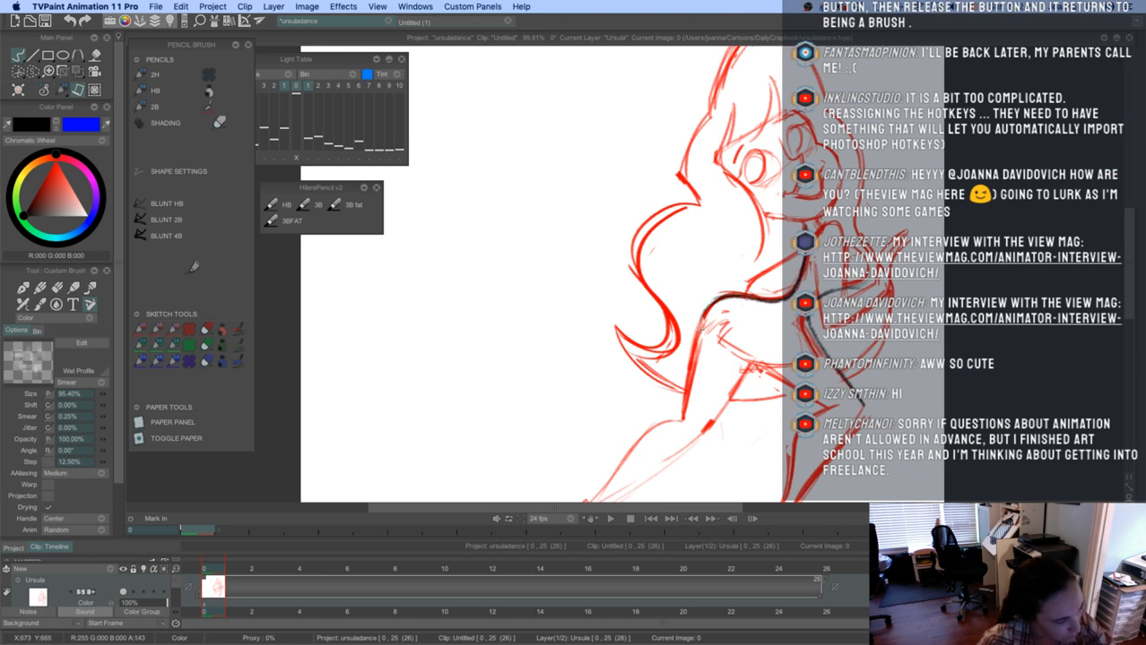
Trace the rear thigh and the bent front leg down to the foot in black over the red sketch
drag(656, 434, 660, 379)
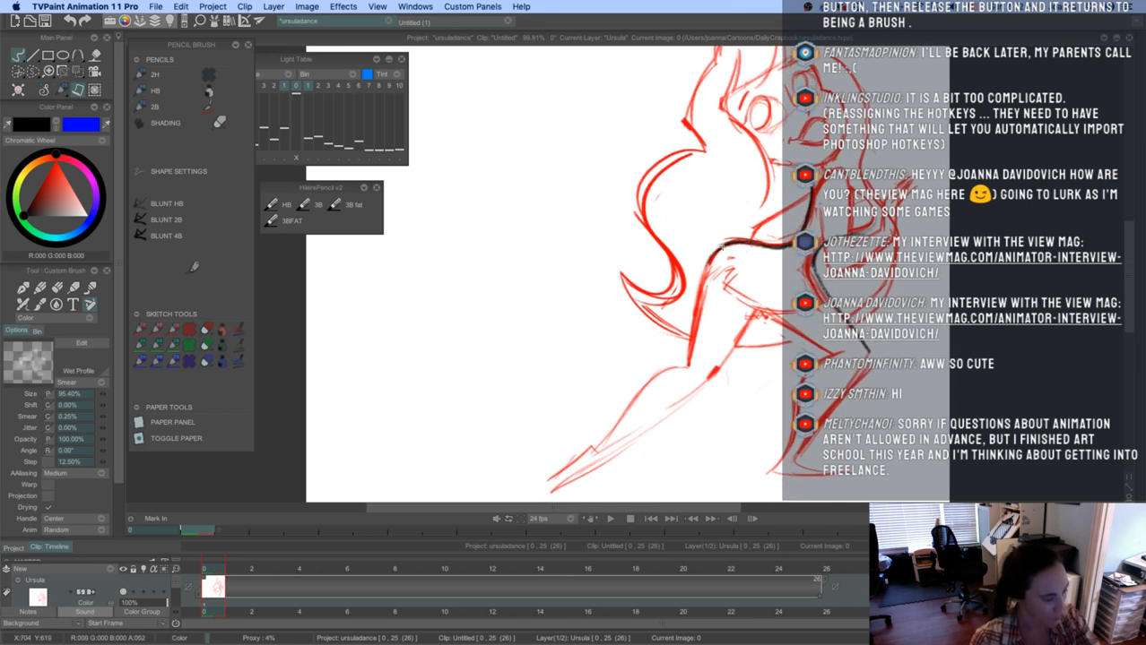
mouse_move(723, 248)
mouse_down()
mouse_move(691, 365)
mouse_move(702, 281)
mouse_up()
mouse_move(752, 317)
mouse_down()
mouse_move(710, 372)
mouse_move(756, 314)
mouse_move(859, 352)
mouse_up()
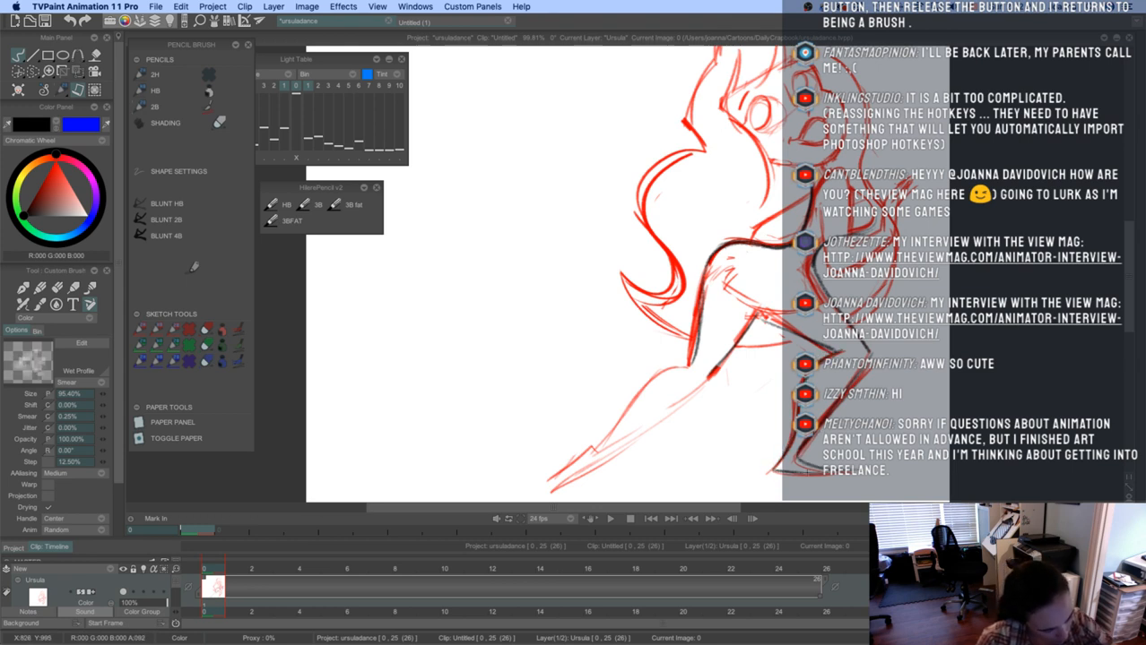
Trace the outstretched rear lower leg with its pointed foot, the hand at the hip, and the curved hem in black
drag(777, 467, 787, 465)
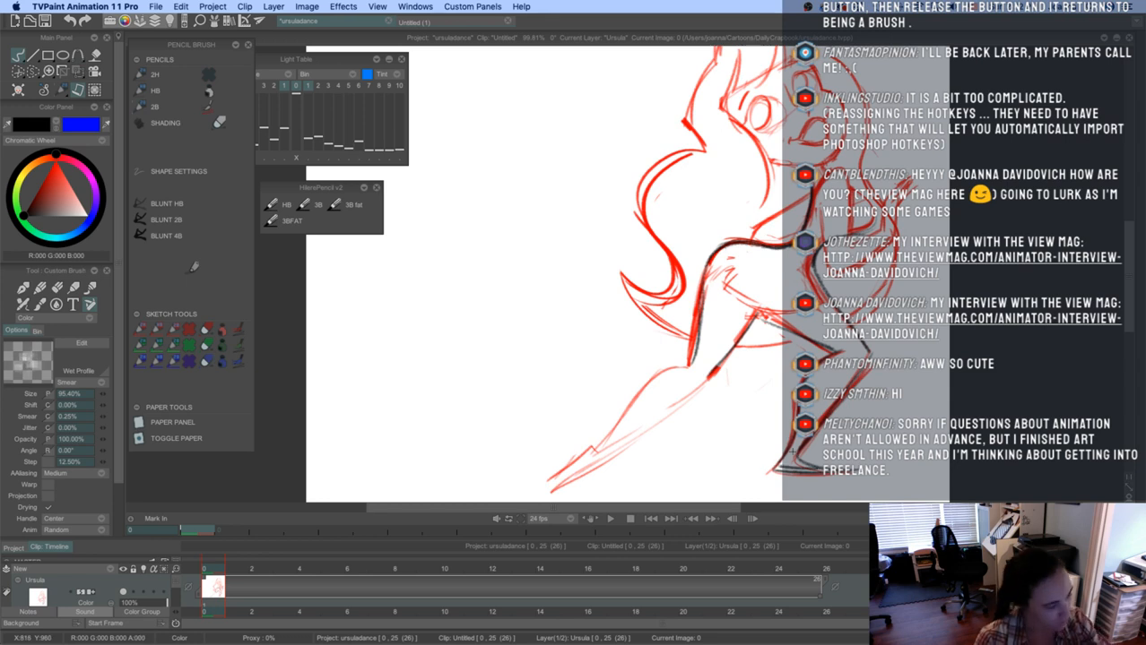
mouse_move(687, 363)
mouse_down()
mouse_move(659, 375)
mouse_move(598, 449)
mouse_up()
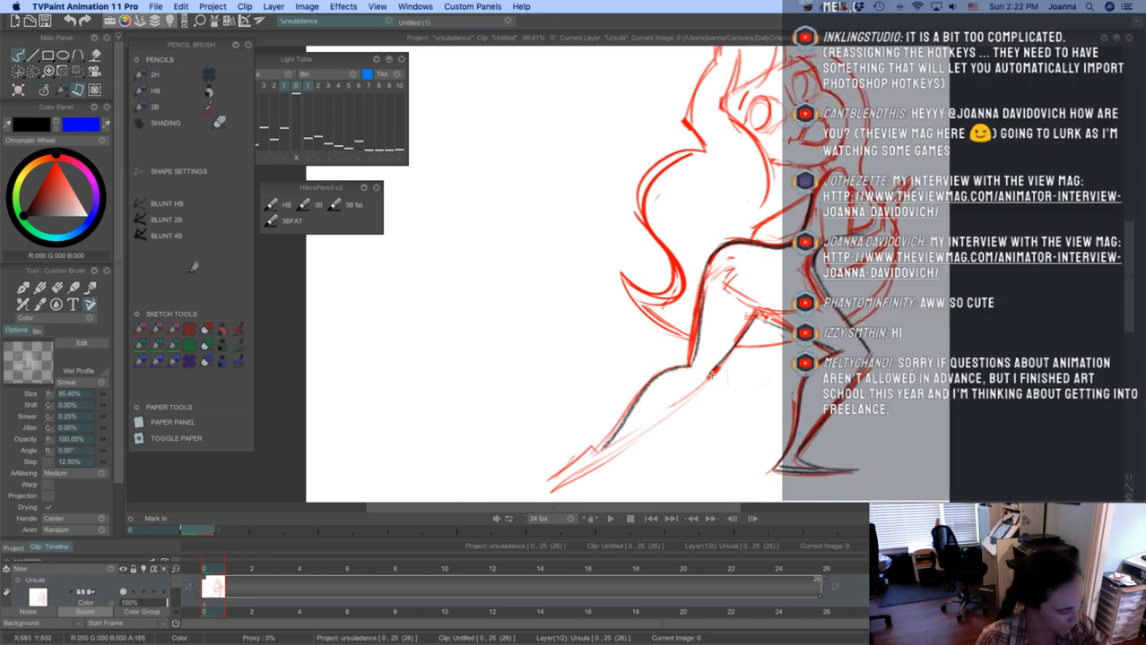
mouse_move(711, 376)
mouse_down()
mouse_move(589, 466)
mouse_move(598, 448)
mouse_move(560, 489)
mouse_up()
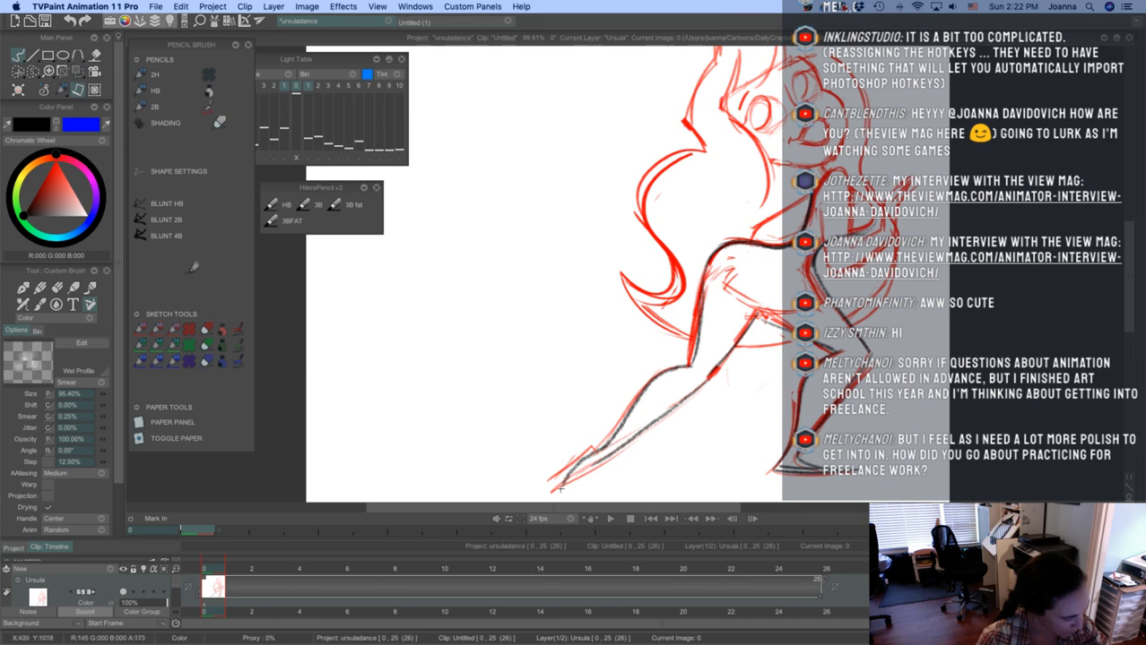
mouse_move(607, 448)
mouse_down()
mouse_move(554, 491)
mouse_move(577, 464)
mouse_move(574, 479)
mouse_up()
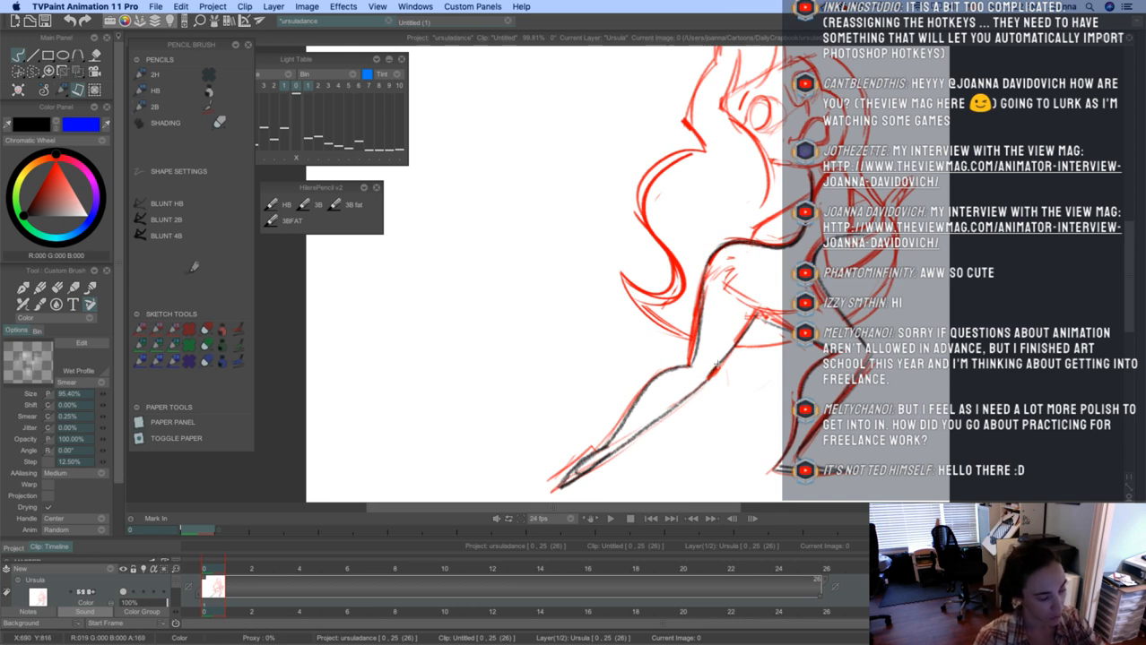
drag(717, 363, 629, 441)
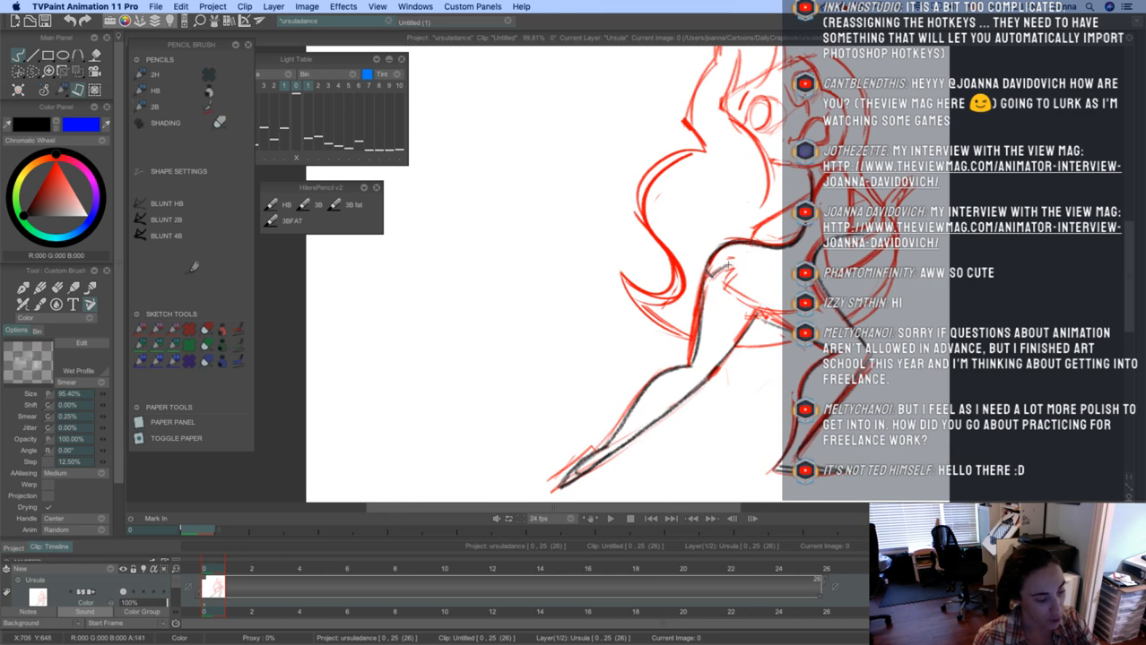
mouse_move(723, 271)
mouse_down()
mouse_move(746, 267)
mouse_move(692, 358)
mouse_move(726, 380)
mouse_move(792, 373)
mouse_up()
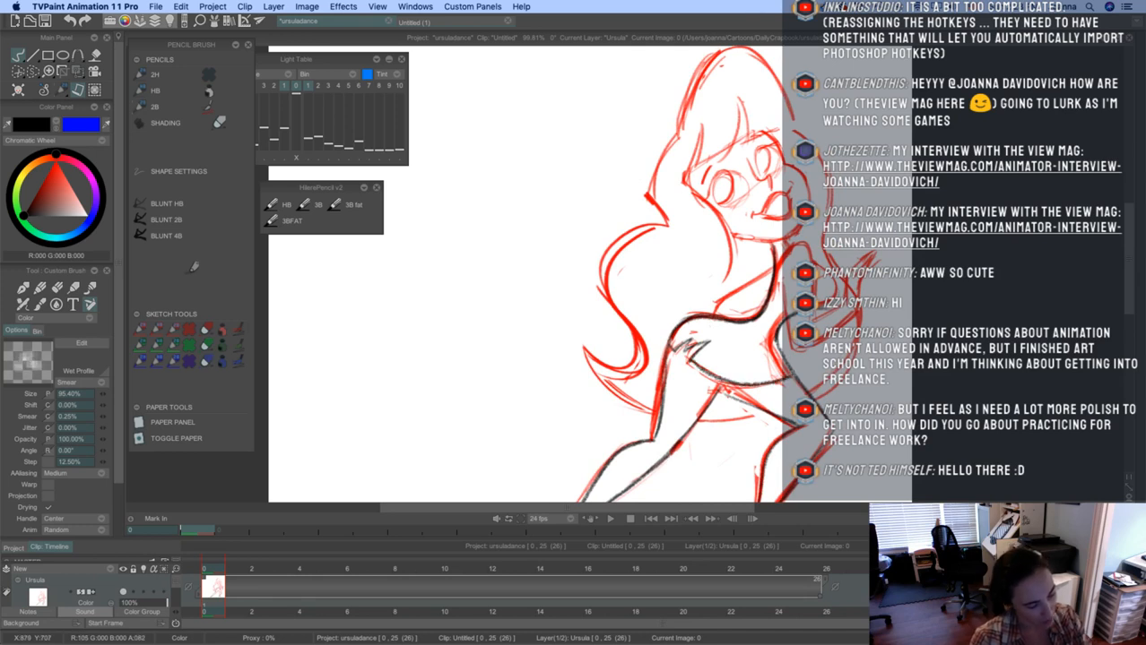
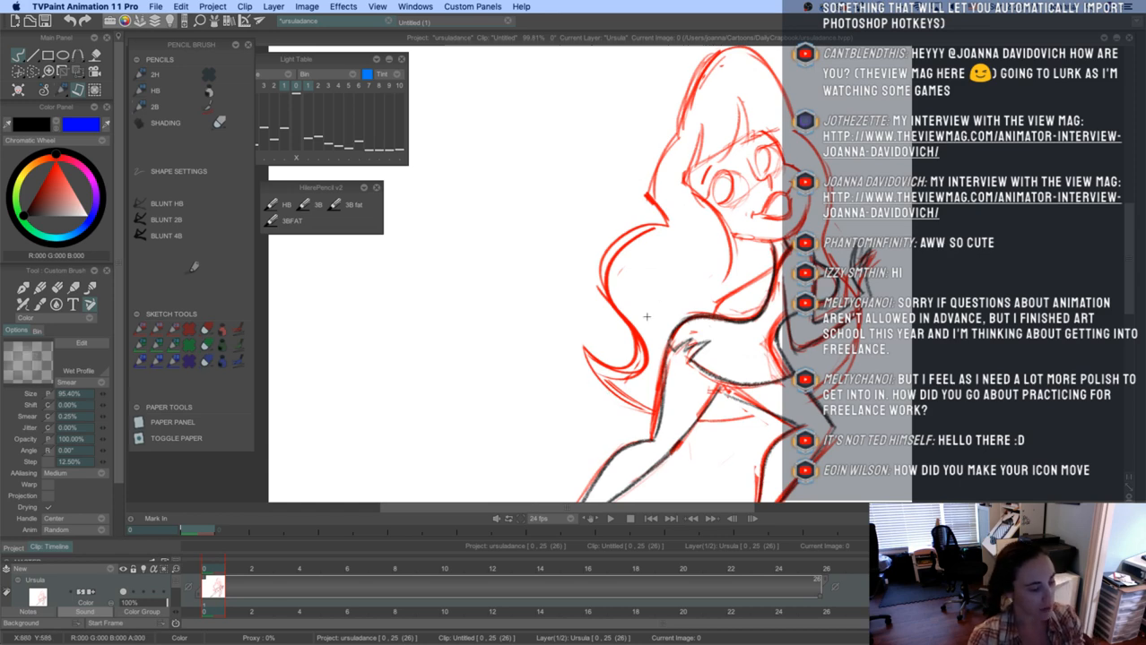
Trace the face contour from the forehead around the cheek and along the chin in black over the red sketch
mouse_move(609, 348)
mouse_down()
mouse_move(635, 276)
mouse_move(638, 311)
mouse_move(580, 434)
mouse_up()
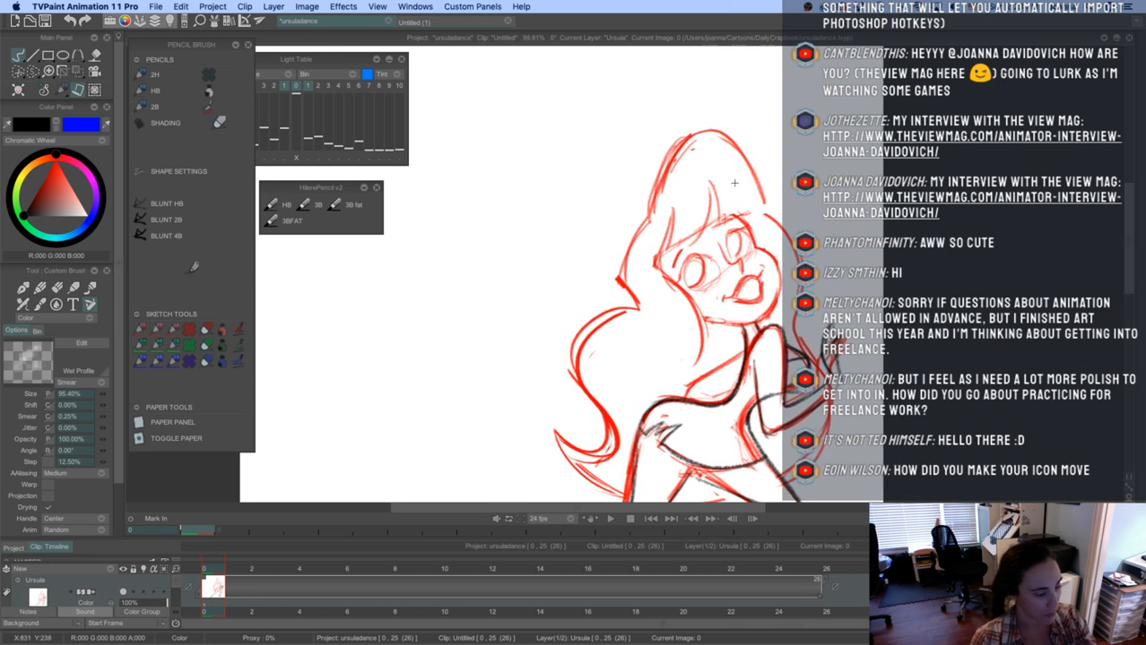
scroll(735, 224, up, 2)
mouse_move(732, 215)
mouse_down()
mouse_move(758, 265)
mouse_move(773, 266)
mouse_move(777, 341)
mouse_move(760, 356)
mouse_move(782, 332)
mouse_up()
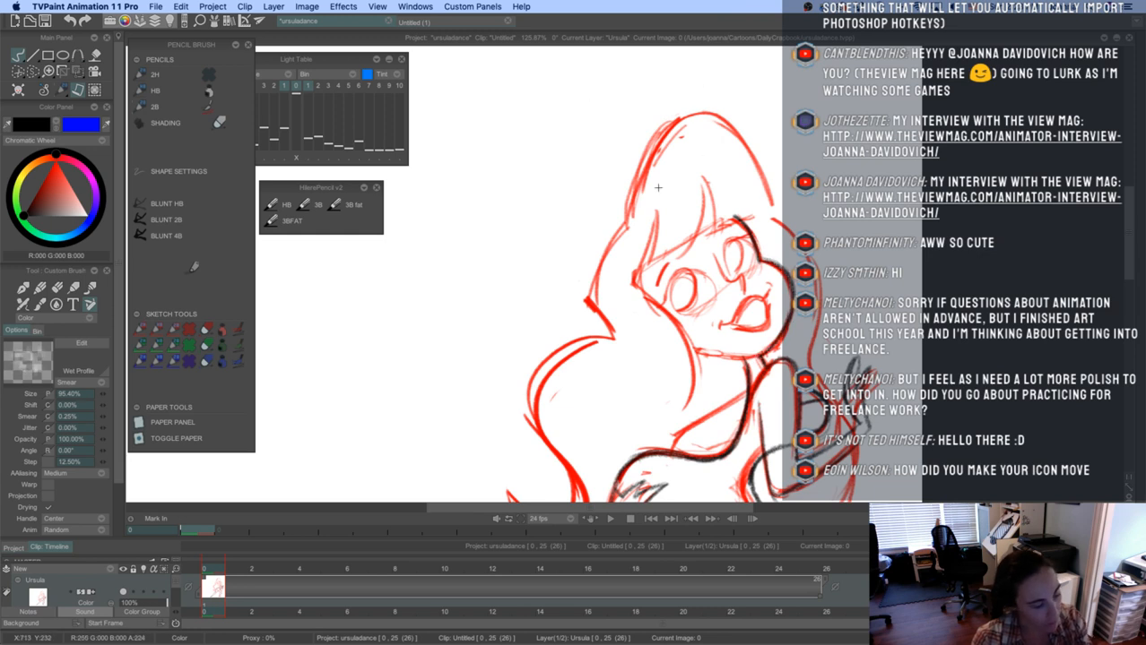
drag(693, 349, 755, 359)
drag(755, 359, 698, 350)
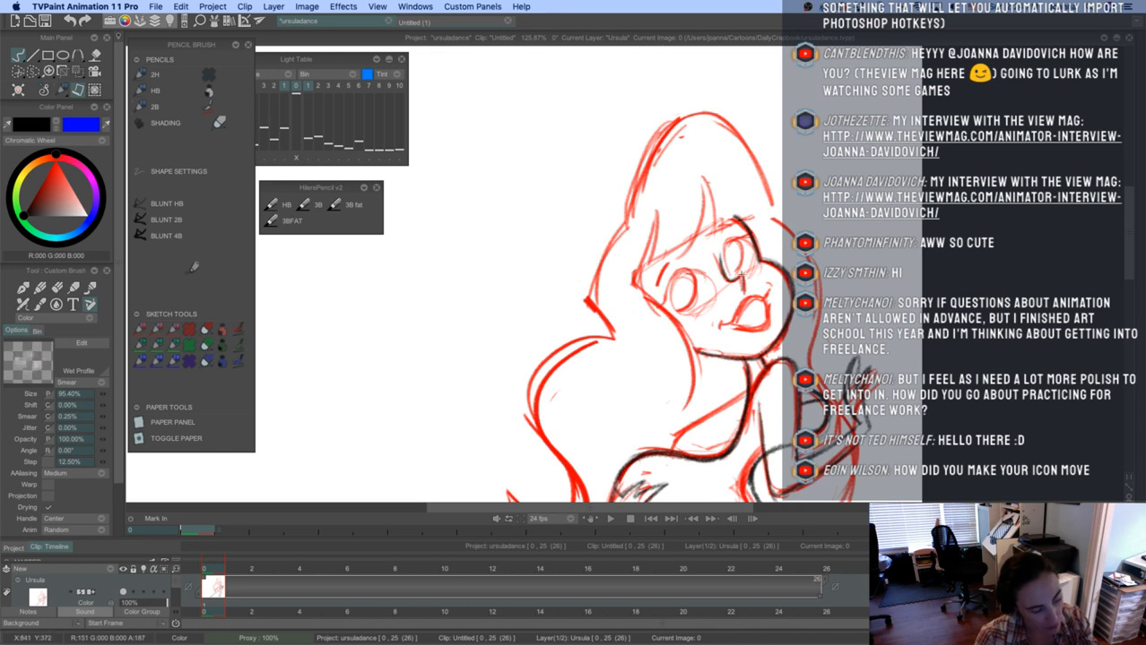
Trace the open mouth and both eyes with their long lashes in black pencil
drag(763, 294, 720, 324)
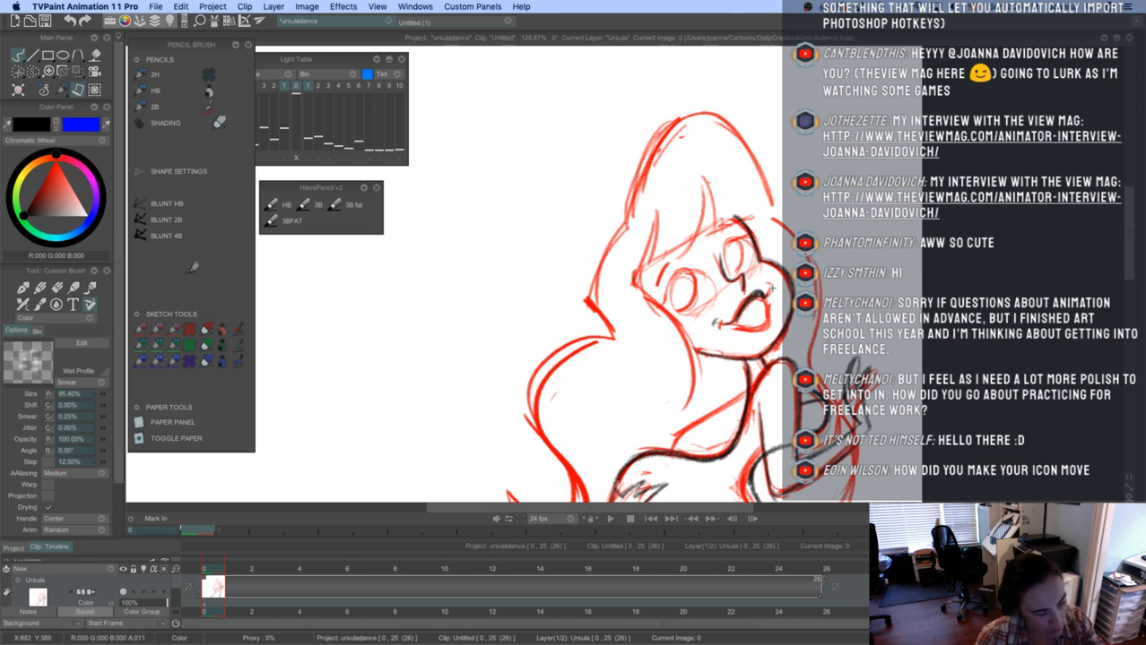
mouse_move(769, 296)
mouse_down()
mouse_move(751, 329)
mouse_move(729, 322)
mouse_move(764, 319)
mouse_move(751, 330)
mouse_up()
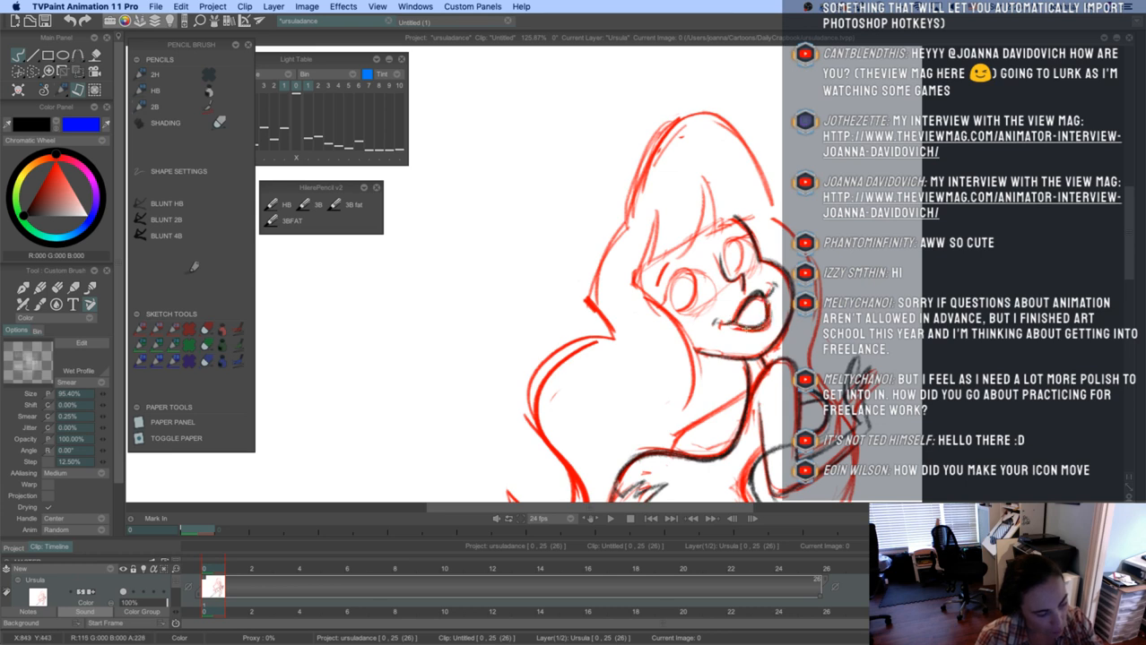
mouse_move(730, 276)
mouse_down()
mouse_move(728, 244)
mouse_move(747, 269)
mouse_move(753, 251)
mouse_move(728, 244)
mouse_move(753, 254)
mouse_move(730, 242)
mouse_move(759, 212)
mouse_move(749, 240)
mouse_move(762, 208)
mouse_move(740, 238)
mouse_move(779, 214)
mouse_up()
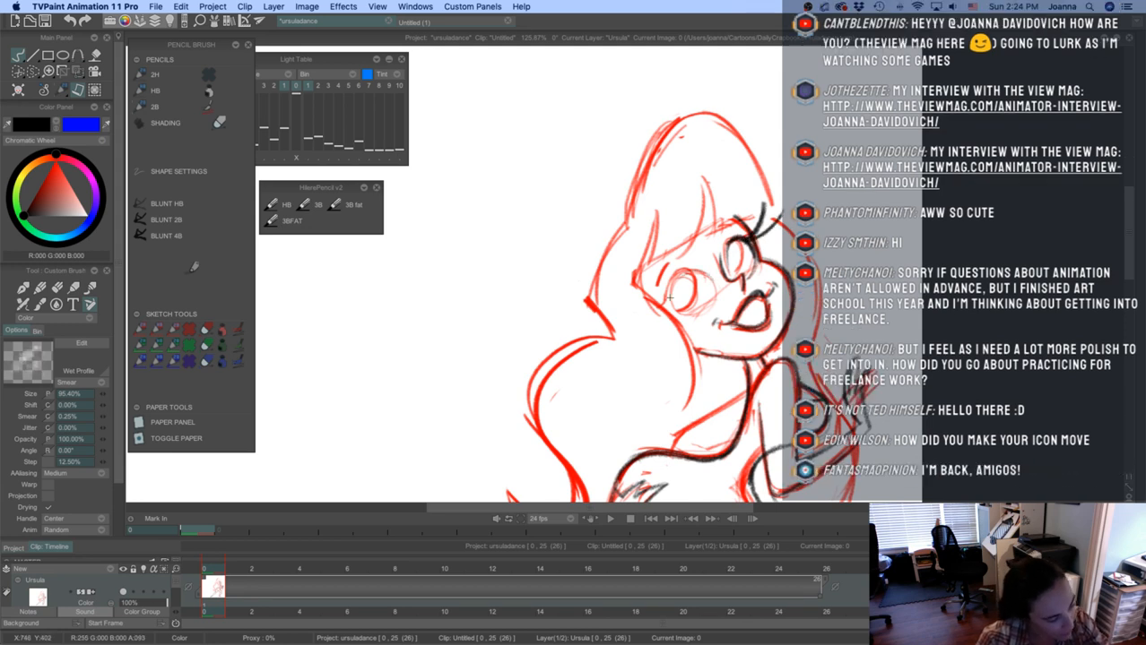
mouse_move(669, 297)
mouse_down()
mouse_move(701, 274)
mouse_move(673, 310)
mouse_move(712, 296)
mouse_move(708, 273)
mouse_move(691, 280)
mouse_move(681, 310)
mouse_move(693, 276)
mouse_up()
mouse_move(735, 241)
mouse_down()
mouse_move(669, 296)
mouse_move(619, 307)
mouse_move(670, 301)
mouse_move(621, 312)
mouse_up()
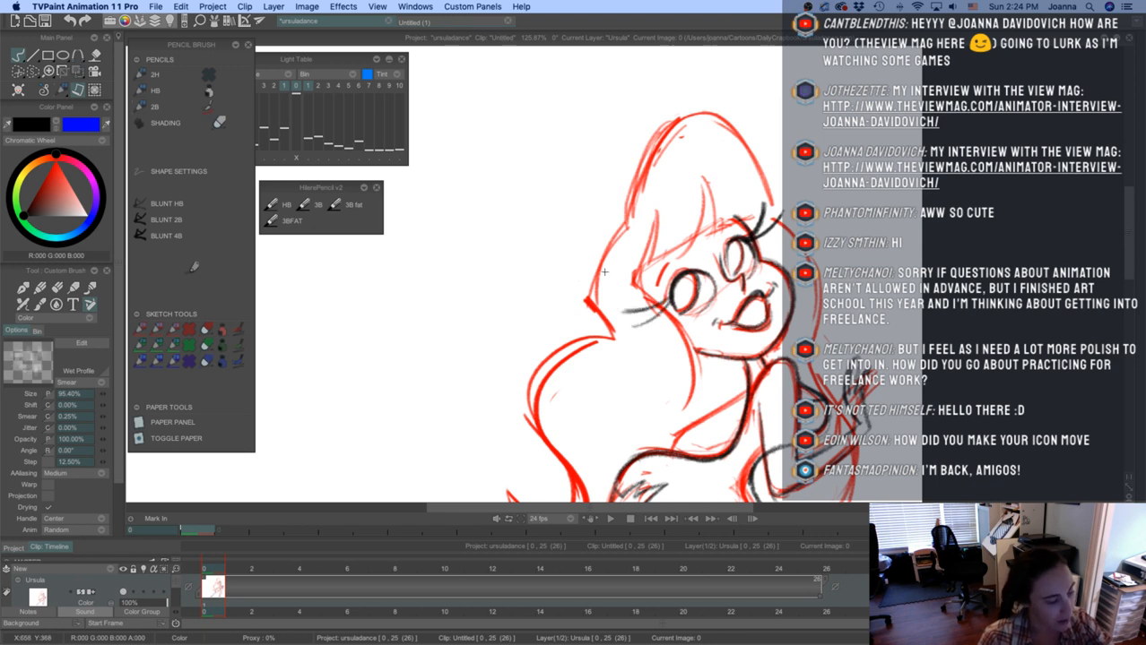
Strengthen the jawline in black and clean up its inner edge with the eraser at size 6.22
mouse_move(692, 349)
mouse_down()
mouse_move(715, 361)
mouse_move(758, 352)
mouse_up()
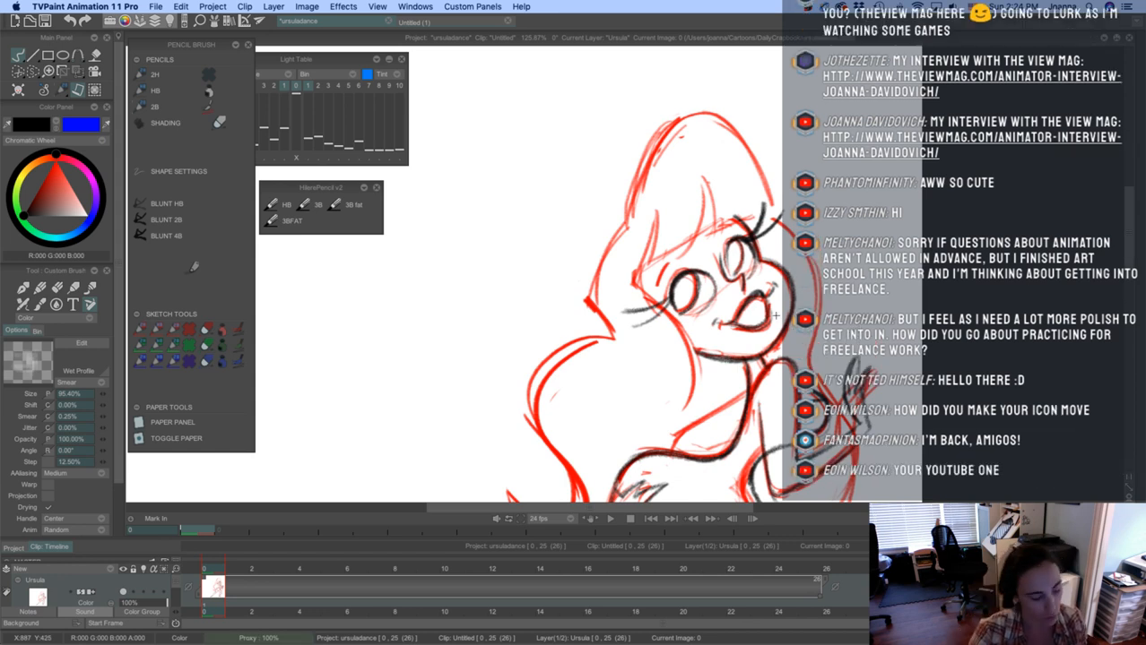
key(e)
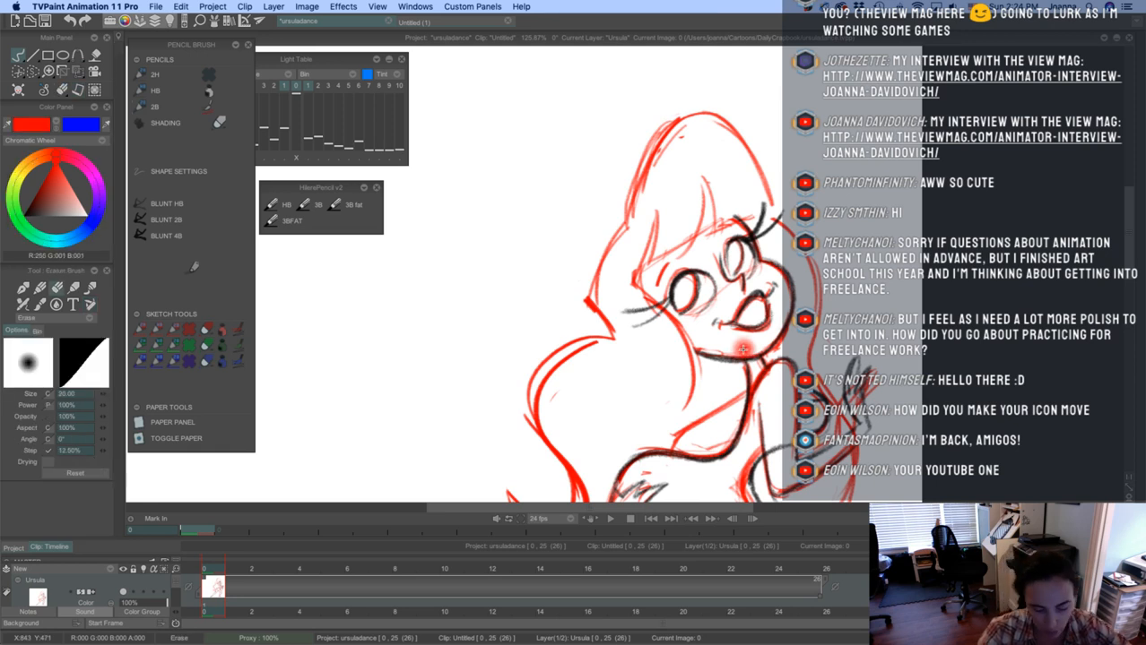
drag(743, 349, 703, 347)
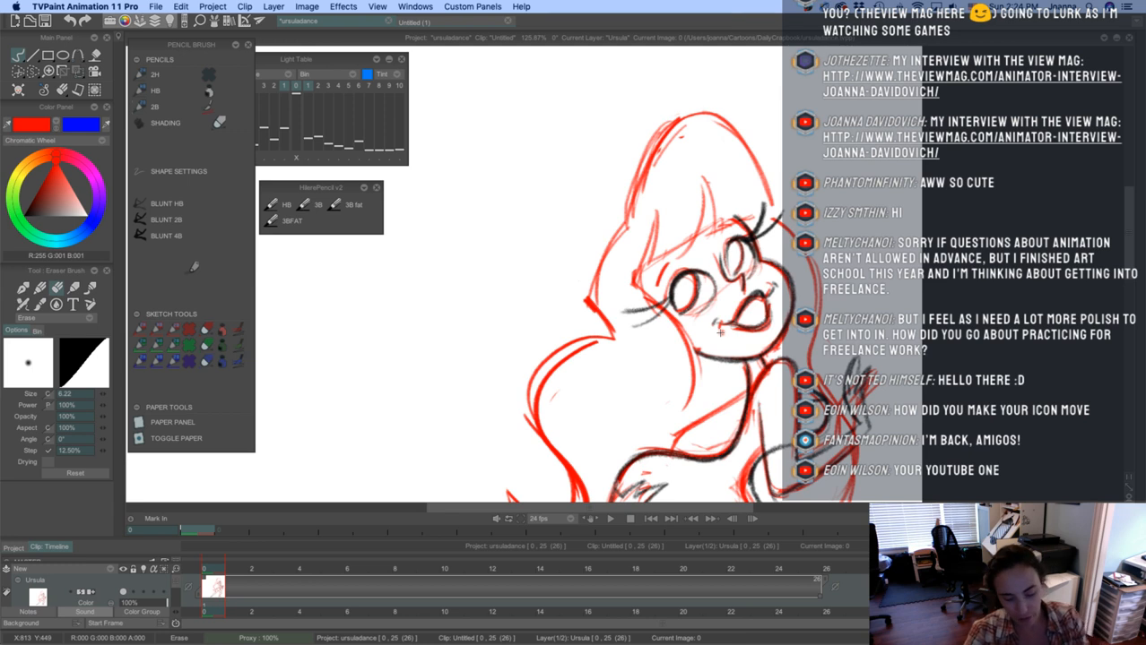
key(e)
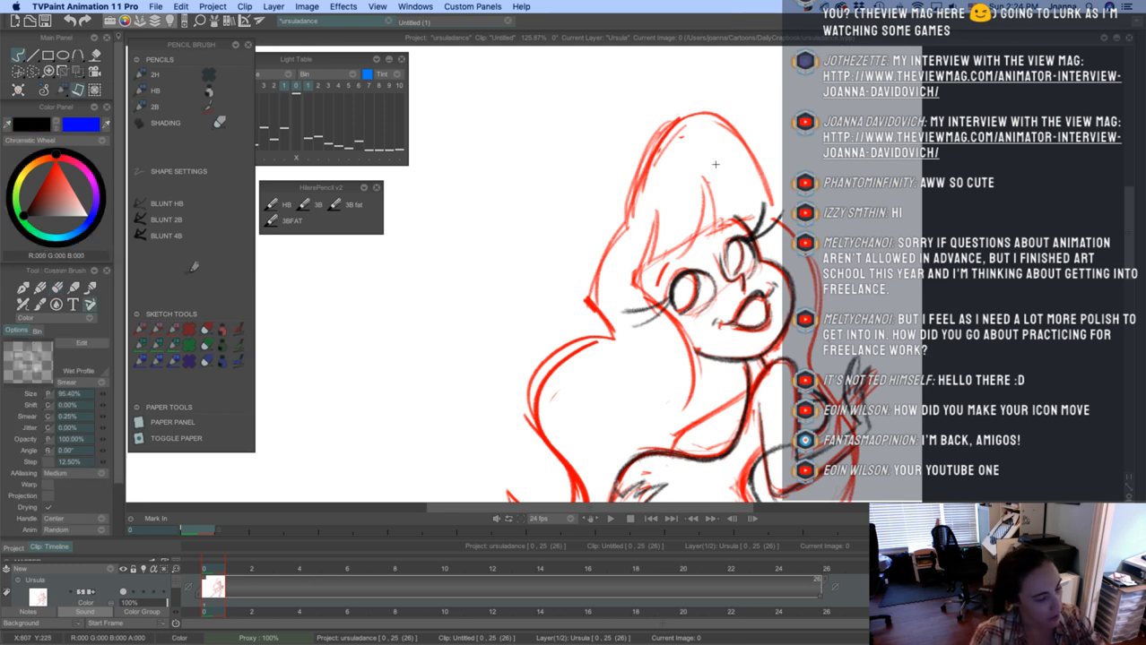
Trace the pointed bangs across the forehead and undo the trial strokes for the hair beside the cheek
mouse_move(773, 212)
mouse_down()
mouse_move(705, 183)
mouse_move(712, 198)
mouse_move(694, 244)
mouse_move(704, 179)
mouse_move(691, 248)
mouse_move(697, 240)
mouse_move(648, 265)
mouse_up()
mouse_move(656, 222)
mouse_down()
mouse_move(633, 282)
mouse_move(689, 354)
mouse_move(686, 403)
mouse_up()
mouse_move(686, 403)
mouse_down()
mouse_move(693, 368)
mouse_move(637, 270)
mouse_move(672, 323)
mouse_up()
key(ctrl+z)
key(ctrl+z)
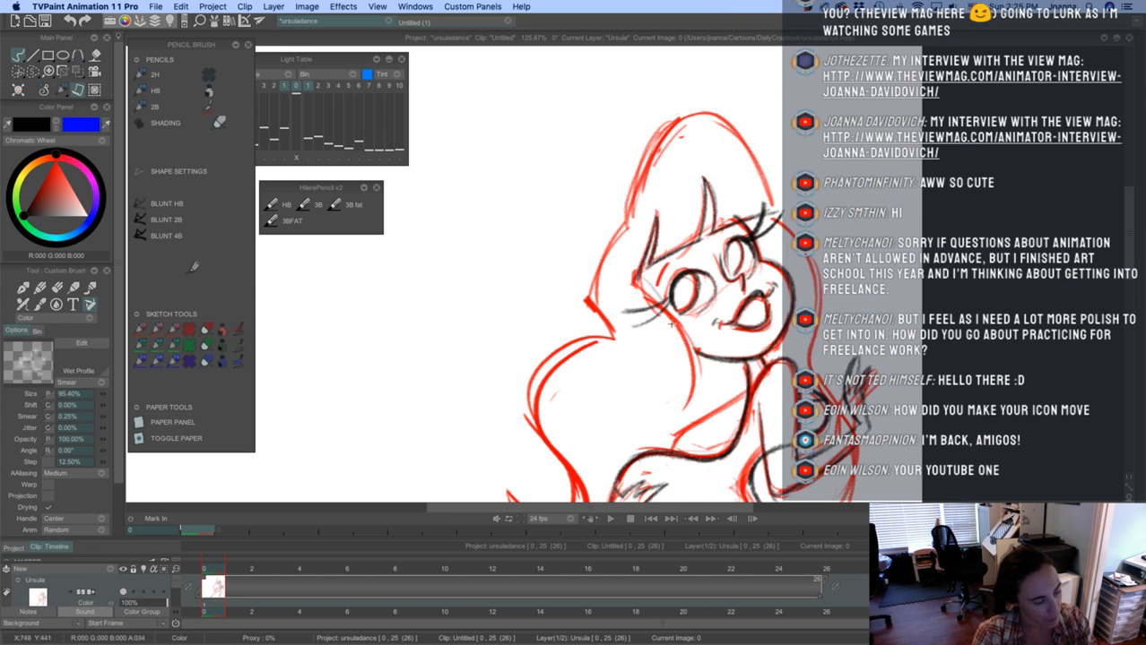
key(ctrl+z)
Trace the hair lock running from the temple down past the cheek and jaw in black
drag(636, 276, 689, 389)
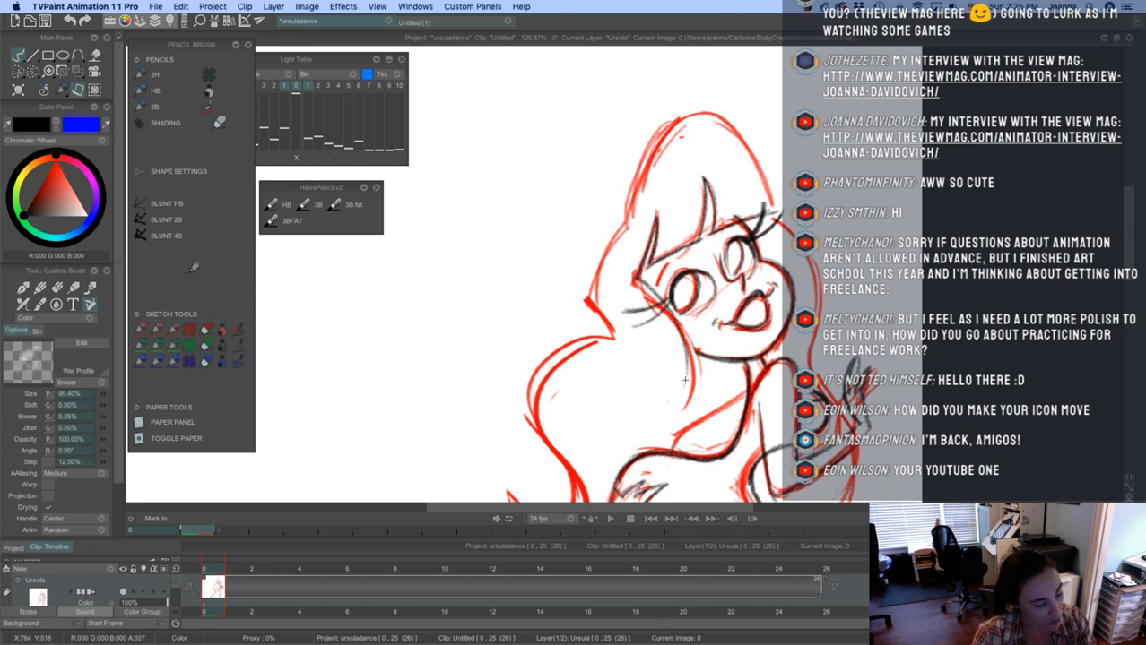
drag(662, 303, 685, 405)
drag(656, 294, 688, 390)
drag(636, 276, 687, 359)
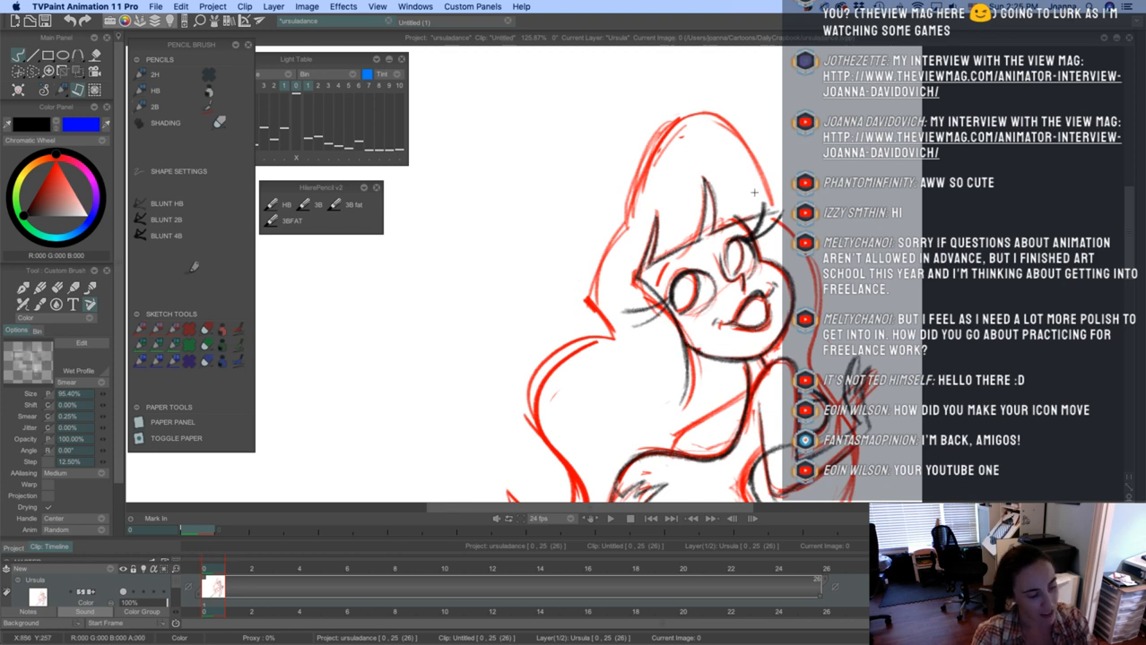
Trace the hair edge behind the far cheek and the rounded hair outline over the crown in black
mouse_move(755, 219)
mouse_down()
mouse_move(819, 296)
mouse_move(805, 356)
mouse_up()
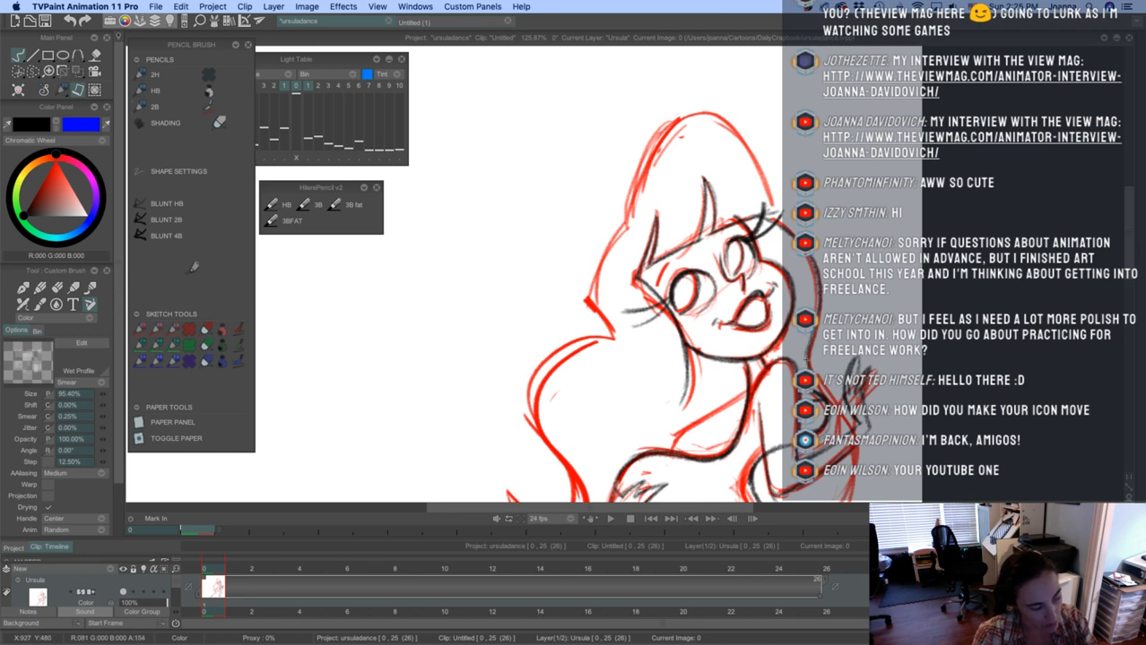
mouse_move(628, 247)
mouse_down()
mouse_move(669, 130)
mouse_move(713, 126)
mouse_move(750, 158)
mouse_move(777, 212)
mouse_up()
drag(751, 155, 778, 205)
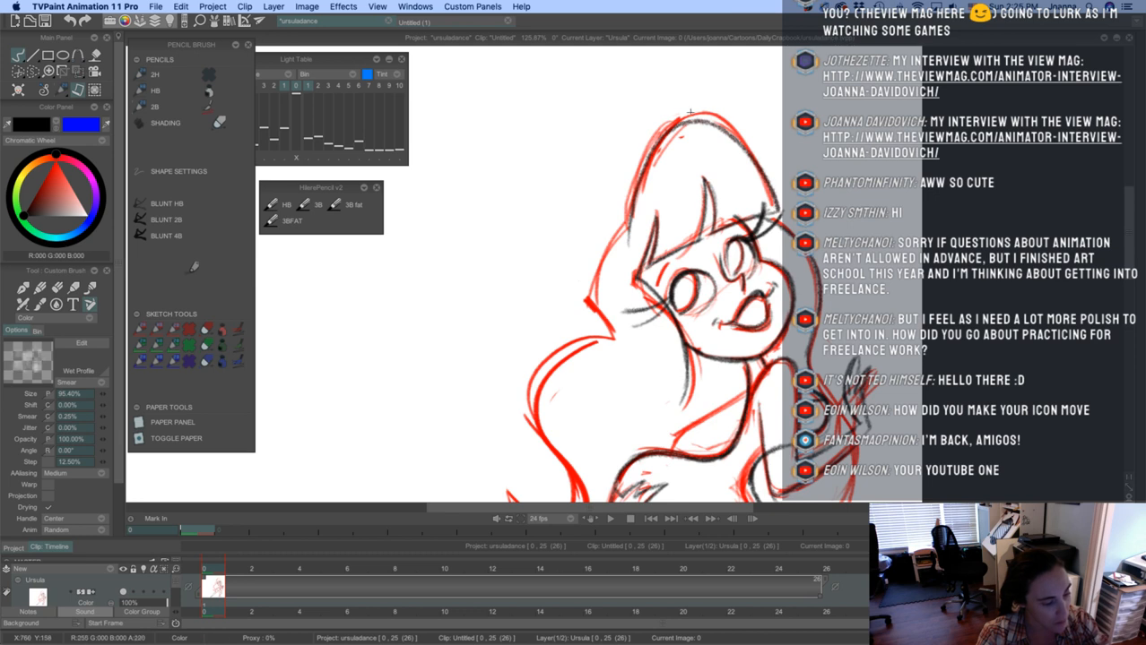
mouse_move(736, 137)
mouse_down()
mouse_move(689, 123)
mouse_move(662, 131)
mouse_up()
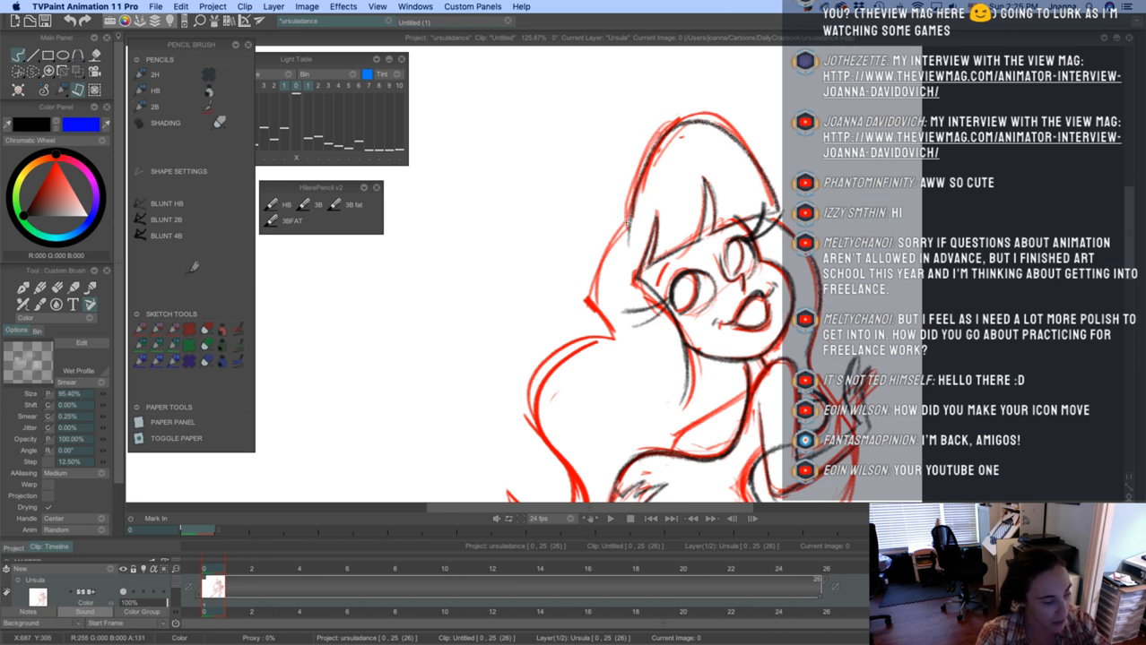
drag(631, 202, 623, 251)
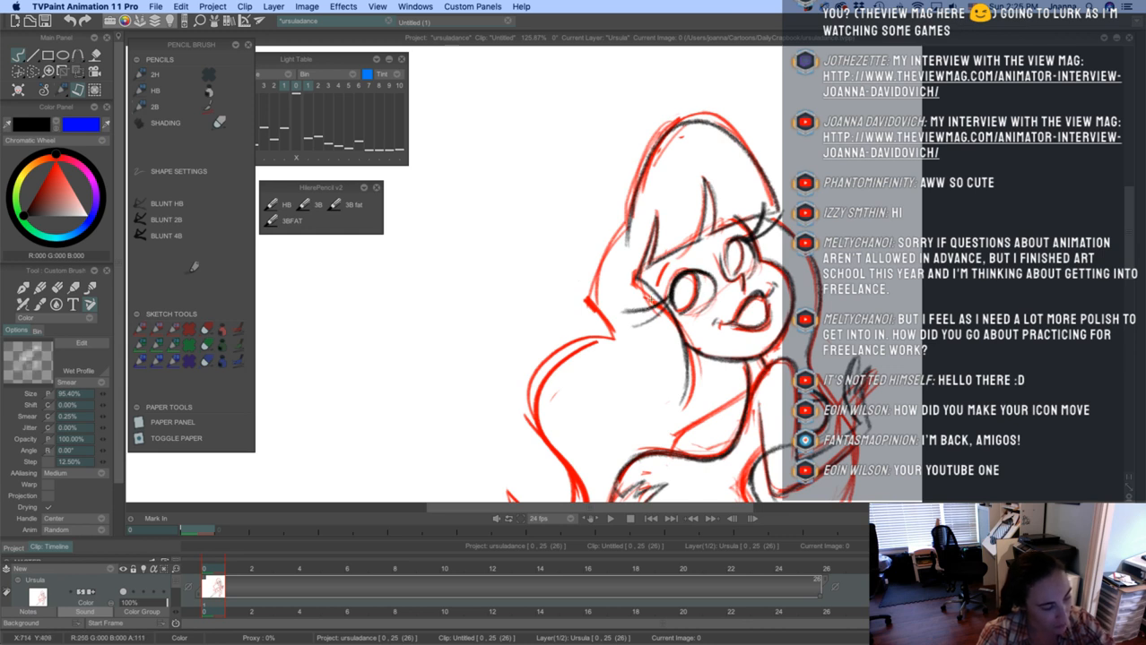
Darken the lashes and outlines of both eyes, and add the near eyebrow in black
mouse_move(625, 313)
mouse_down()
mouse_move(670, 295)
mouse_move(639, 324)
mouse_up()
mouse_move(751, 236)
mouse_down()
mouse_move(762, 205)
mouse_move(780, 217)
mouse_up()
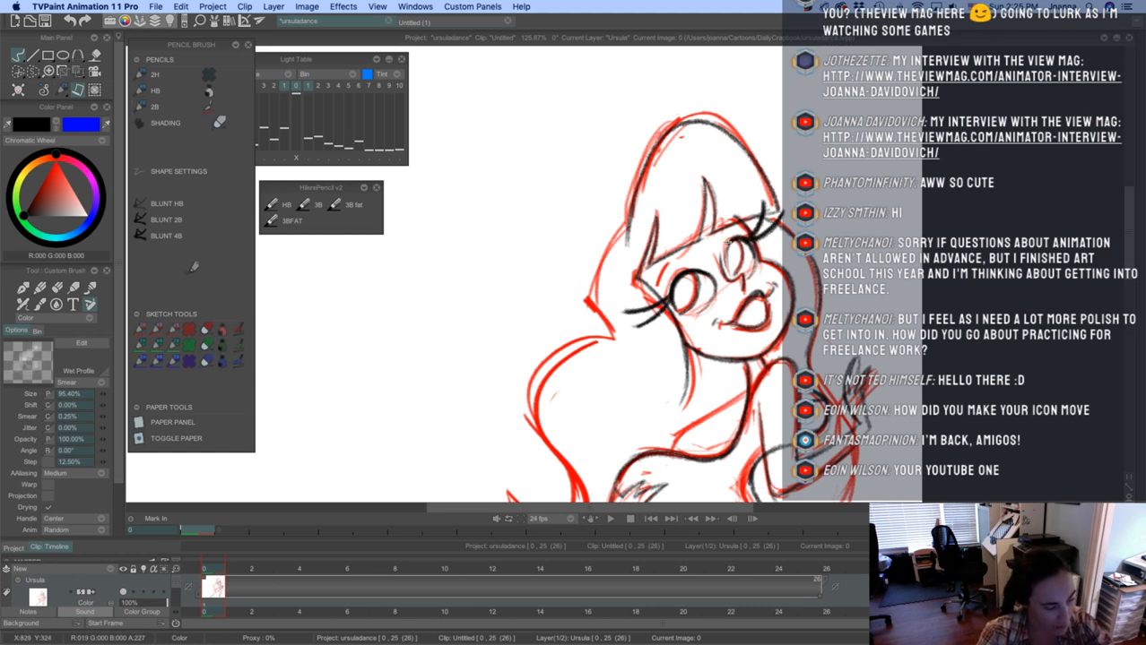
mouse_move(728, 243)
mouse_down()
mouse_move(725, 269)
mouse_move(754, 257)
mouse_move(671, 309)
mouse_move(689, 314)
mouse_up()
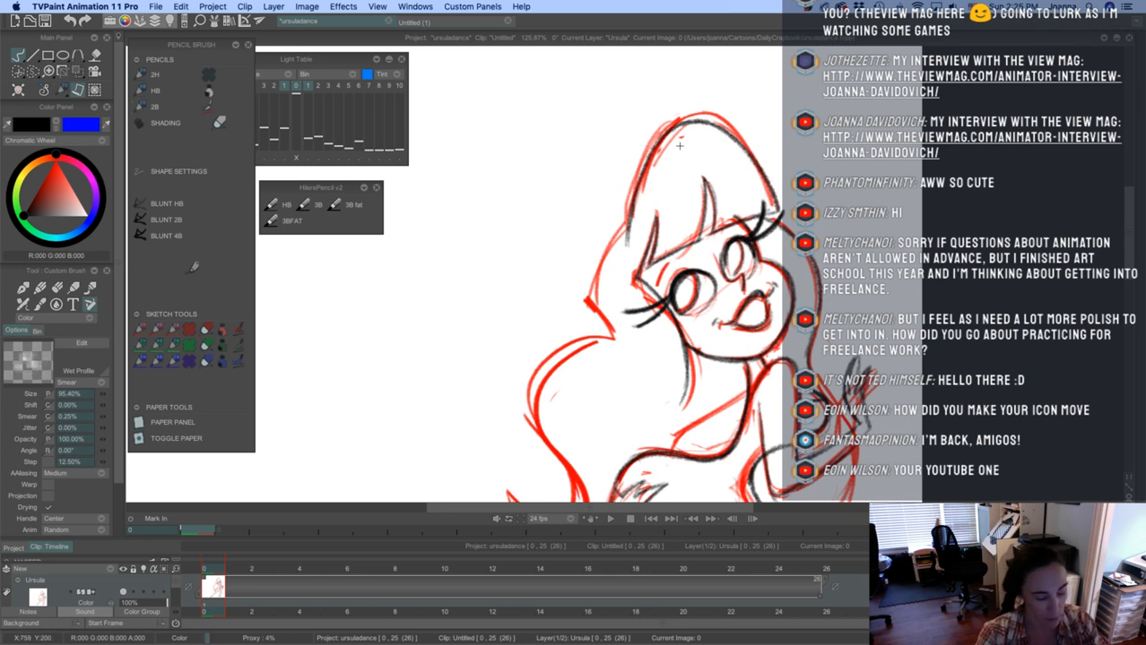
key(e)
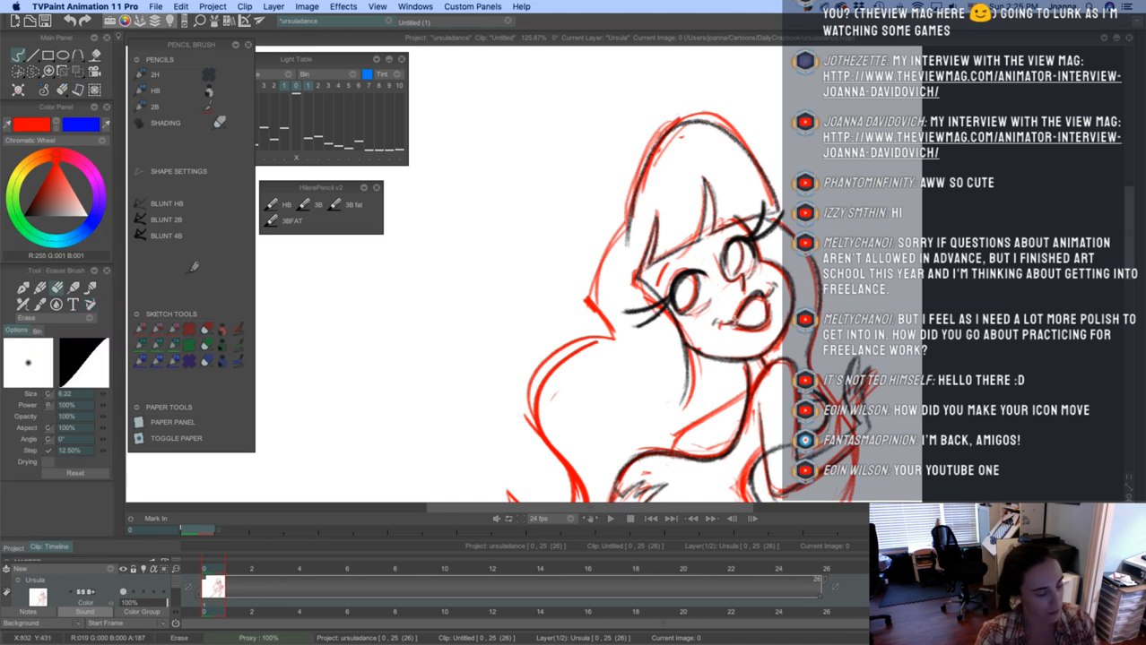
key(e)
mouse_move(695, 275)
mouse_down()
mouse_move(715, 294)
mouse_move(700, 309)
mouse_up()
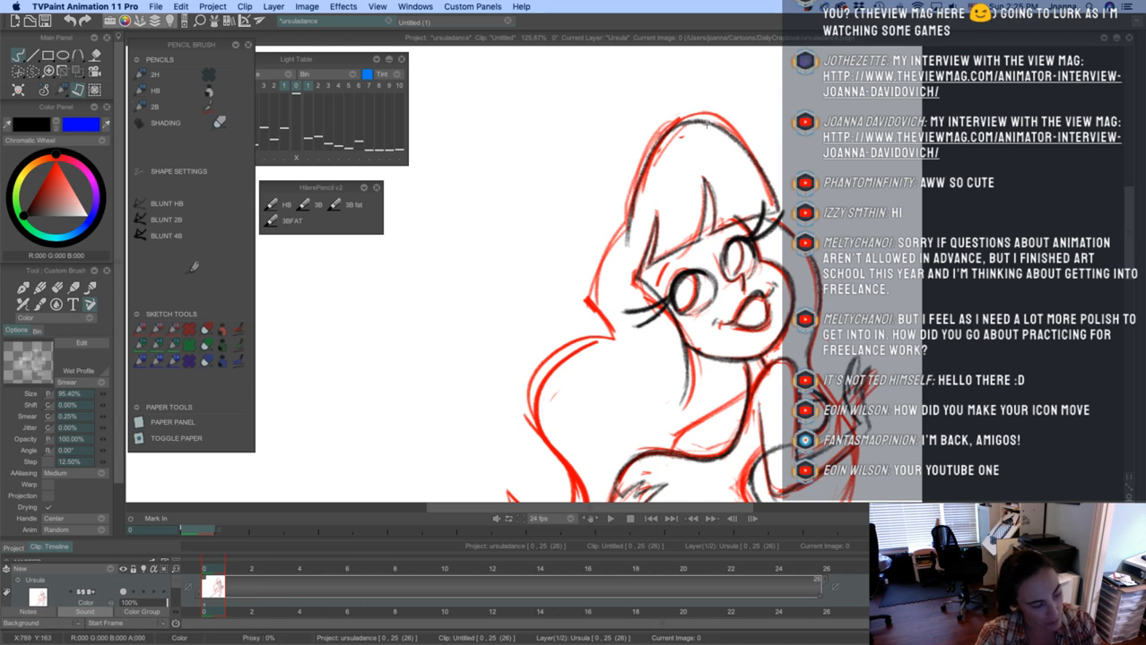
mouse_move(667, 266)
mouse_down()
mouse_move(659, 279)
mouse_move(648, 262)
mouse_up()
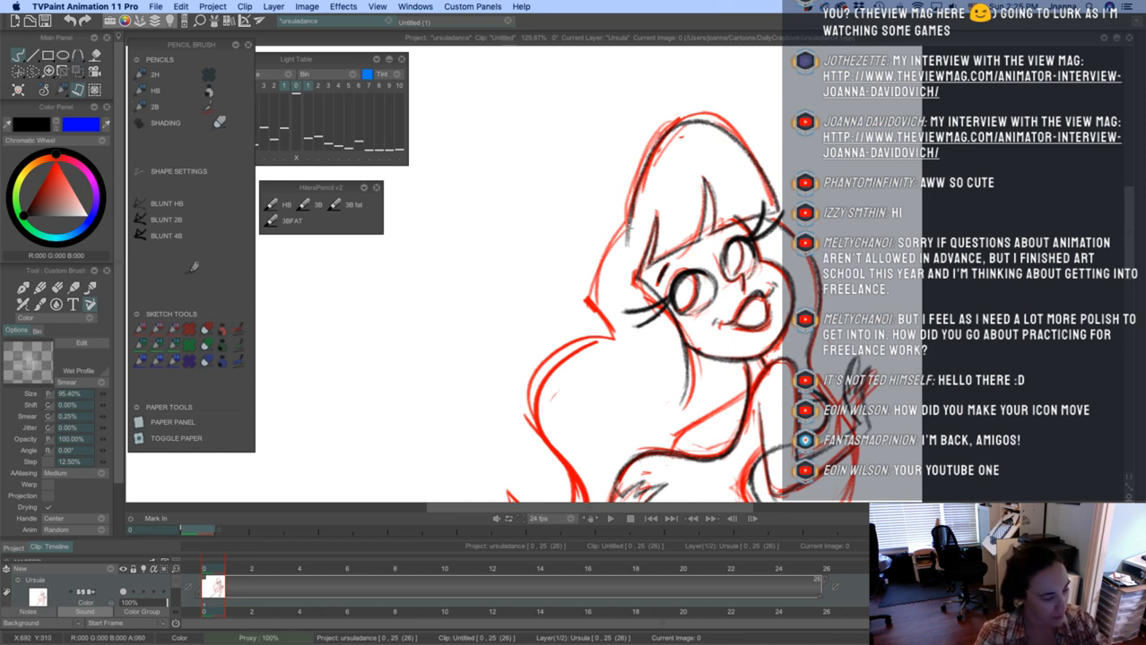
Trace the long wavy hair outline from behind the head down to its curled, pointed tip beside the hip
mouse_move(629, 227)
mouse_down()
mouse_move(589, 292)
mouse_move(596, 266)
mouse_move(589, 294)
mouse_move(617, 343)
mouse_up()
drag(520, 382, 549, 216)
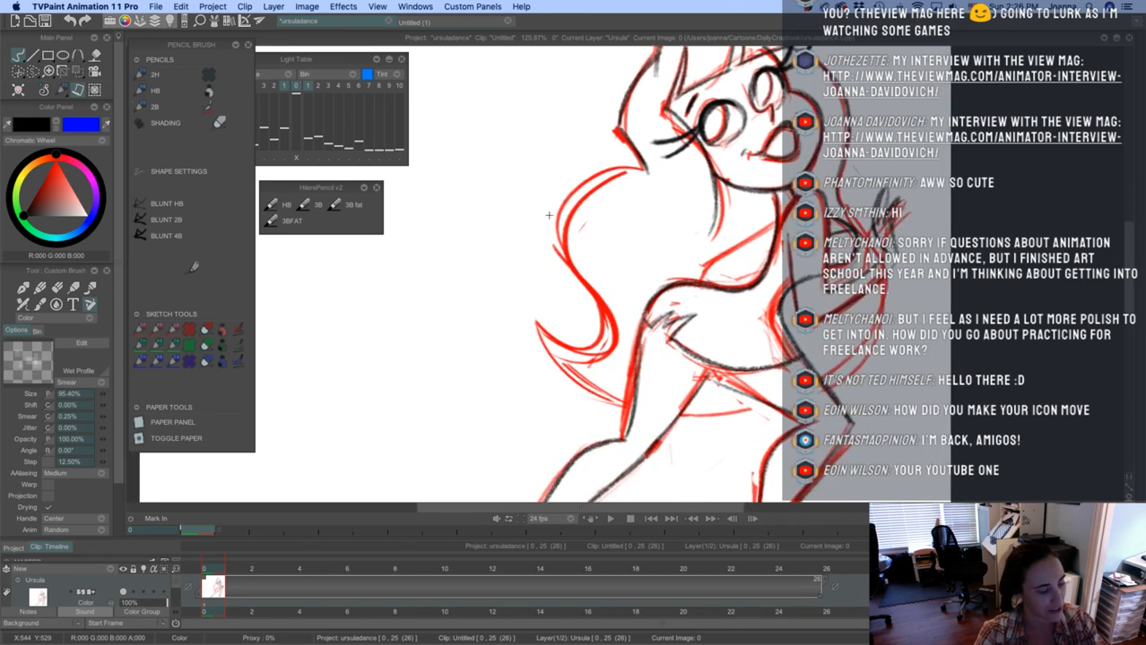
mouse_move(648, 164)
mouse_down()
mouse_move(600, 168)
mouse_move(545, 321)
mouse_up()
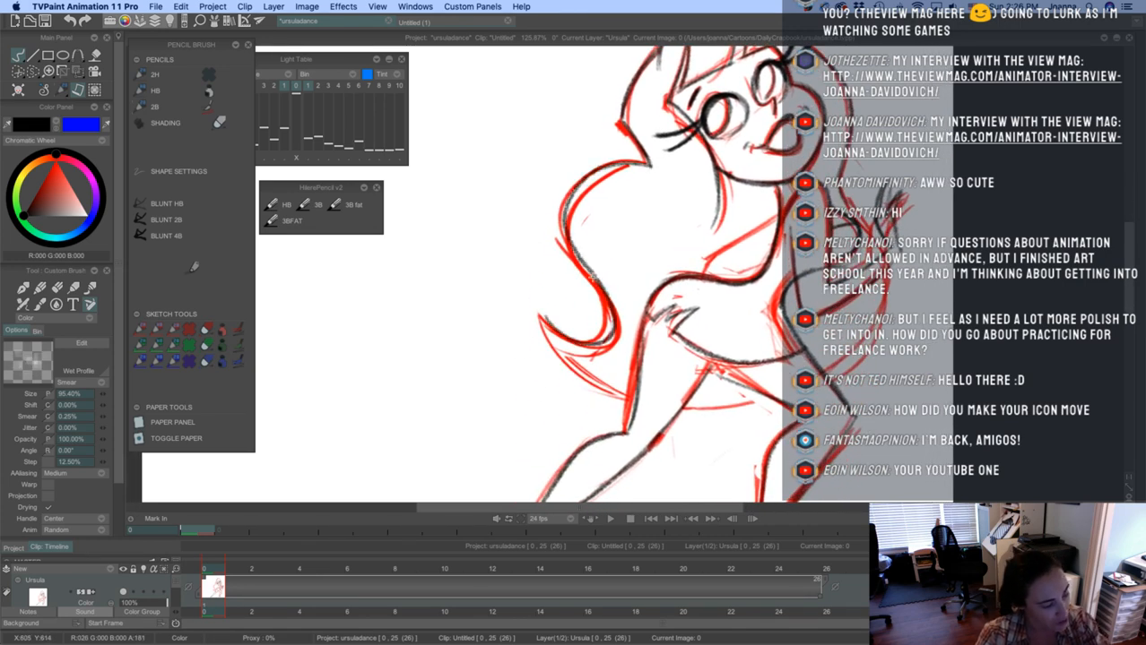
mouse_move(597, 283)
mouse_down()
mouse_move(568, 190)
mouse_move(650, 164)
mouse_up()
mouse_move(606, 342)
mouse_down()
mouse_move(538, 312)
mouse_move(543, 336)
mouse_move(599, 387)
mouse_move(544, 314)
mouse_move(641, 400)
mouse_up()
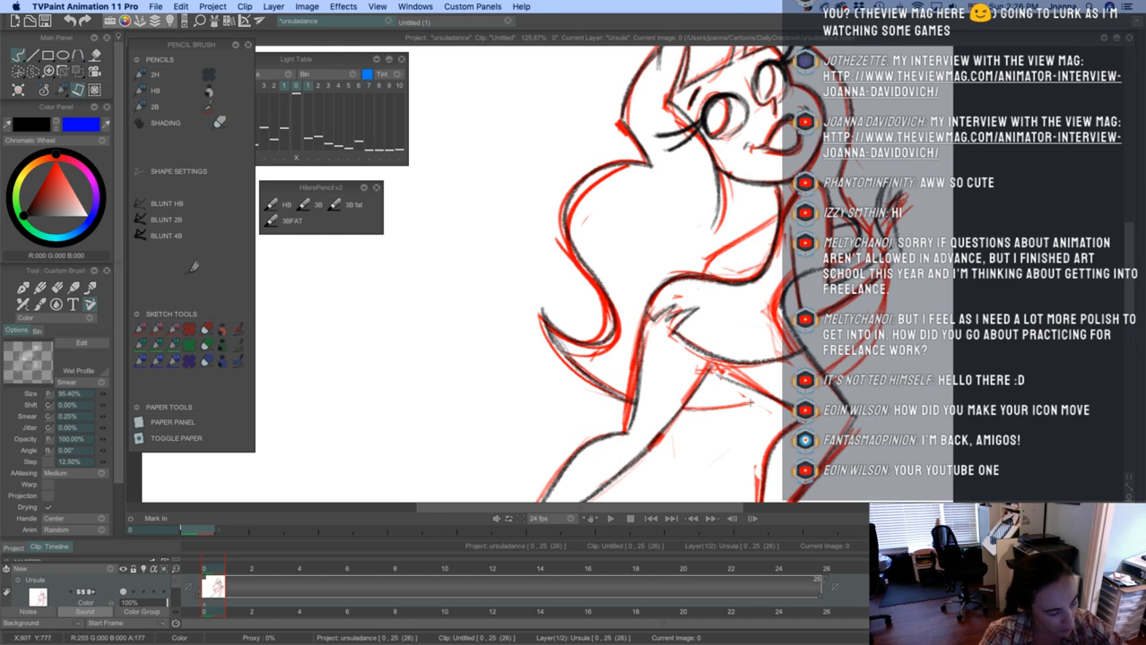
Trace the lower skirt curve between the thighs and the upper arm slanting down from the shoulder in black
mouse_move(746, 405)
mouse_down()
mouse_move(704, 404)
mouse_move(738, 406)
mouse_up()
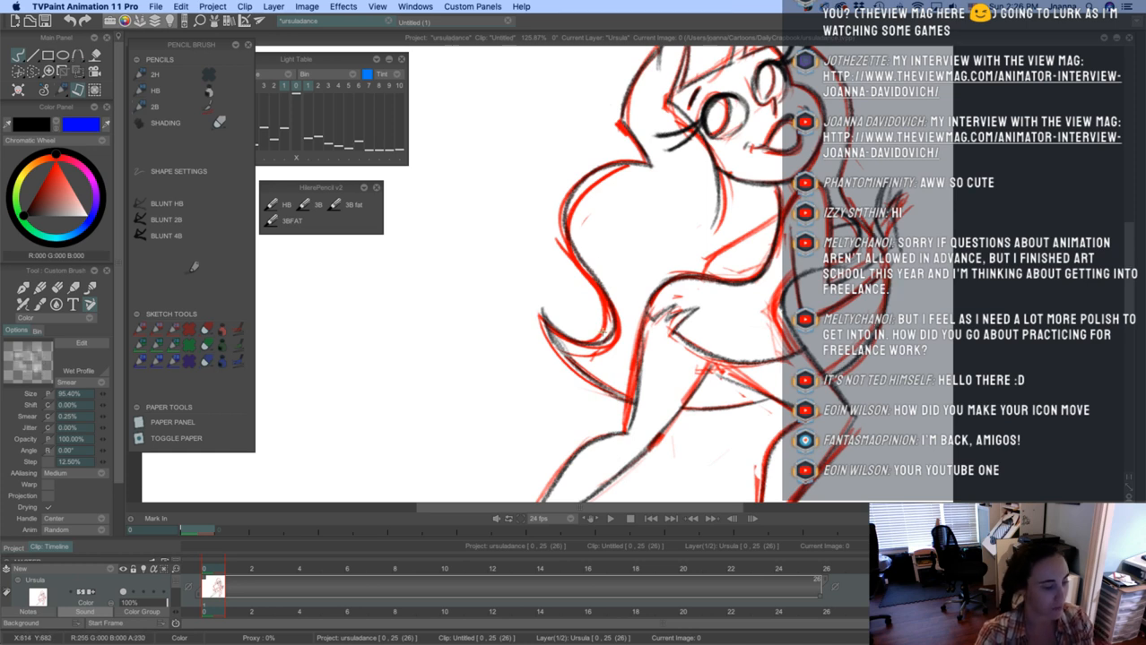
drag(769, 217, 698, 275)
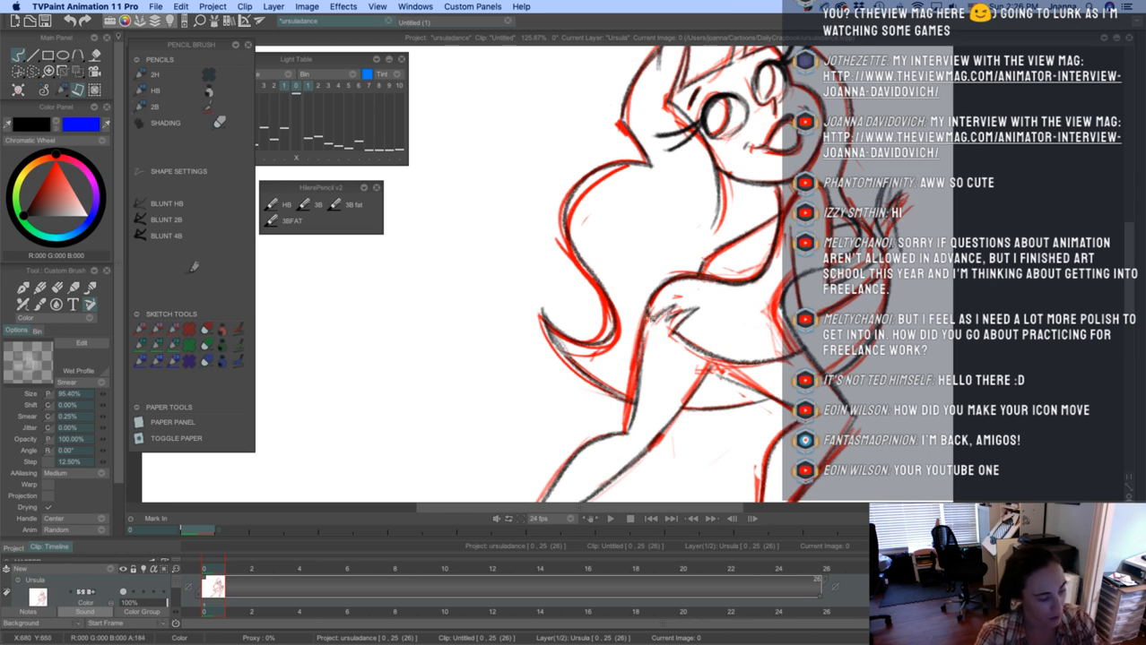
Trace the hand on the hip and the rear thigh outline in black, and clear the red sketch lines
drag(648, 312, 698, 309)
drag(698, 309, 636, 383)
drag(642, 329, 631, 418)
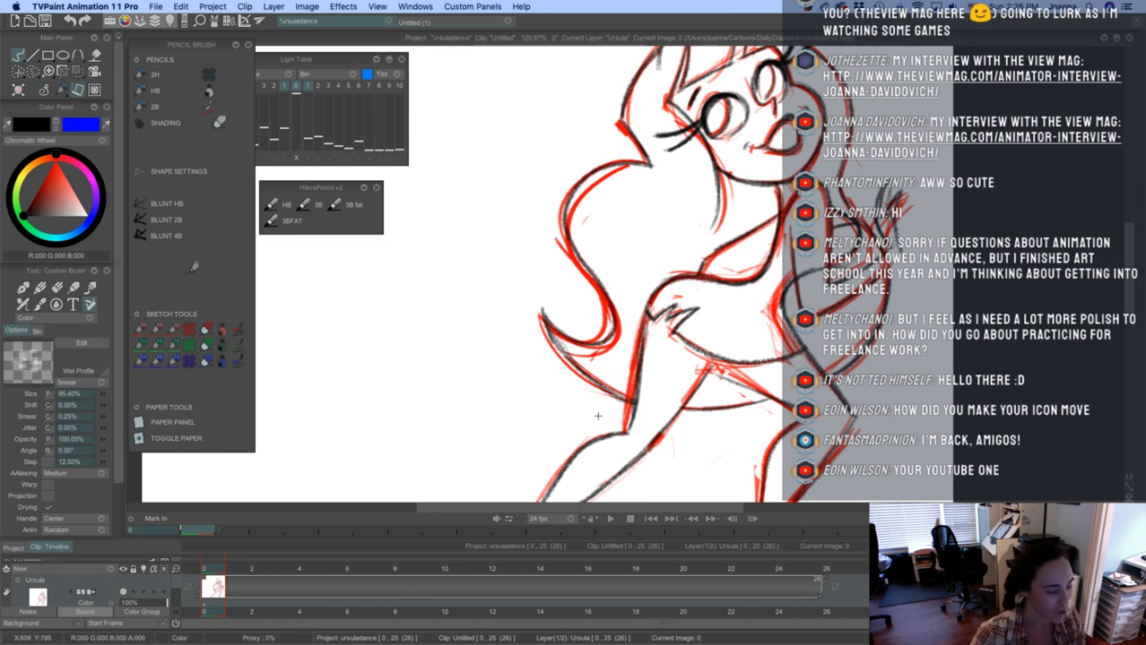
scroll(597, 415, down, 3)
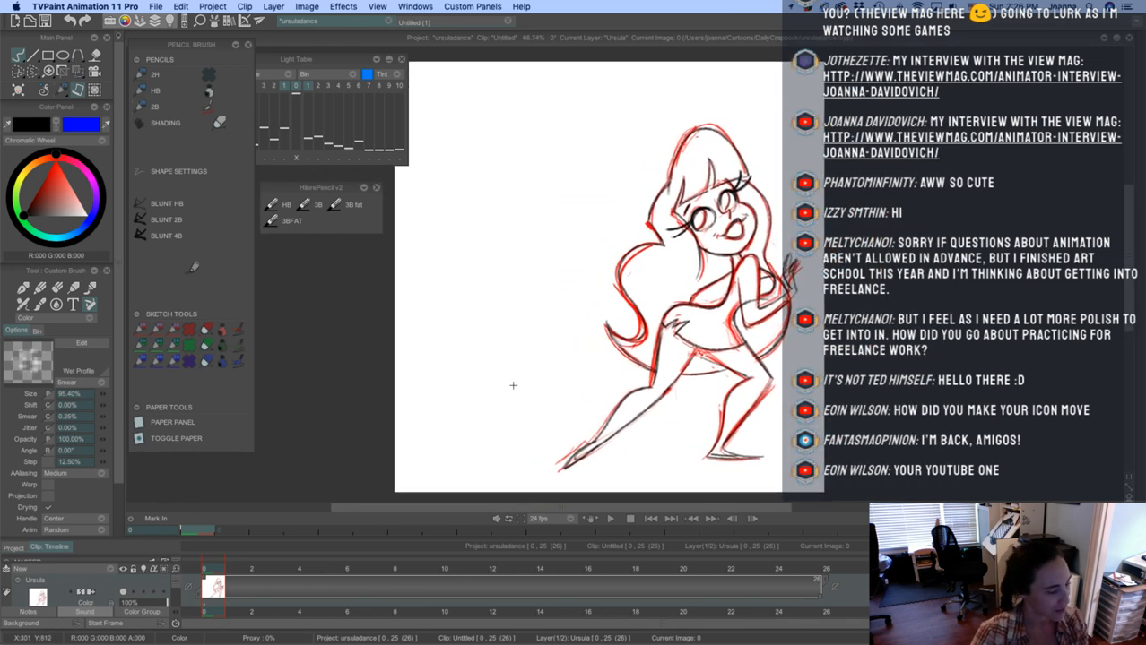
click(190, 329)
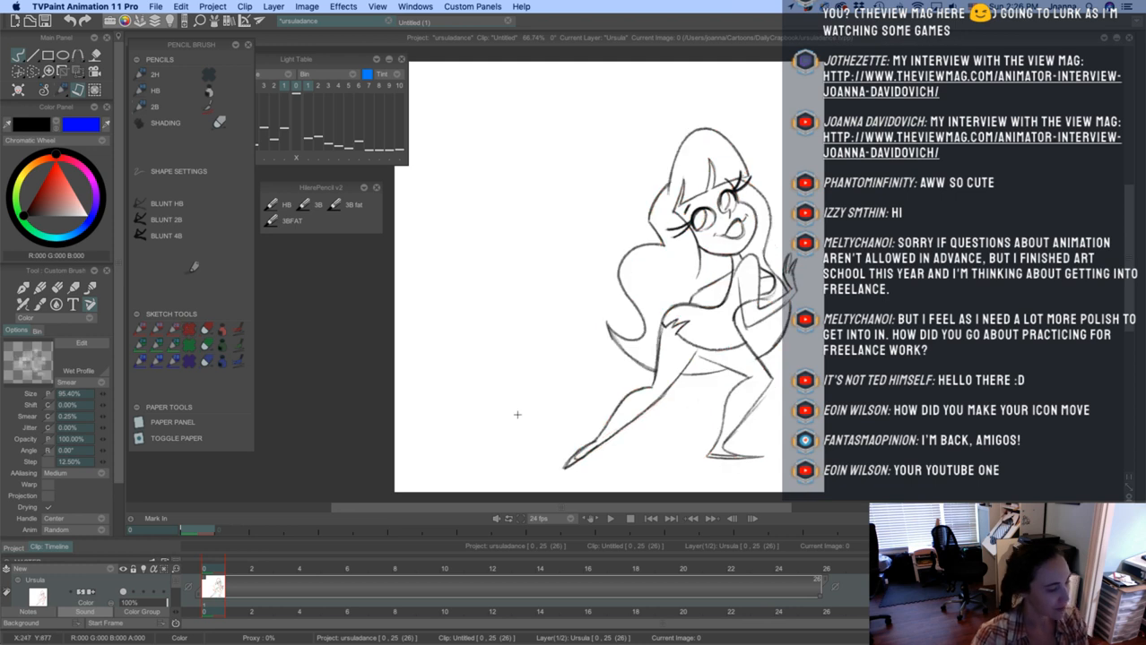
Extend the inner line of the rear thigh up to the skirt in black pencil
scroll(685, 414, up, 3)
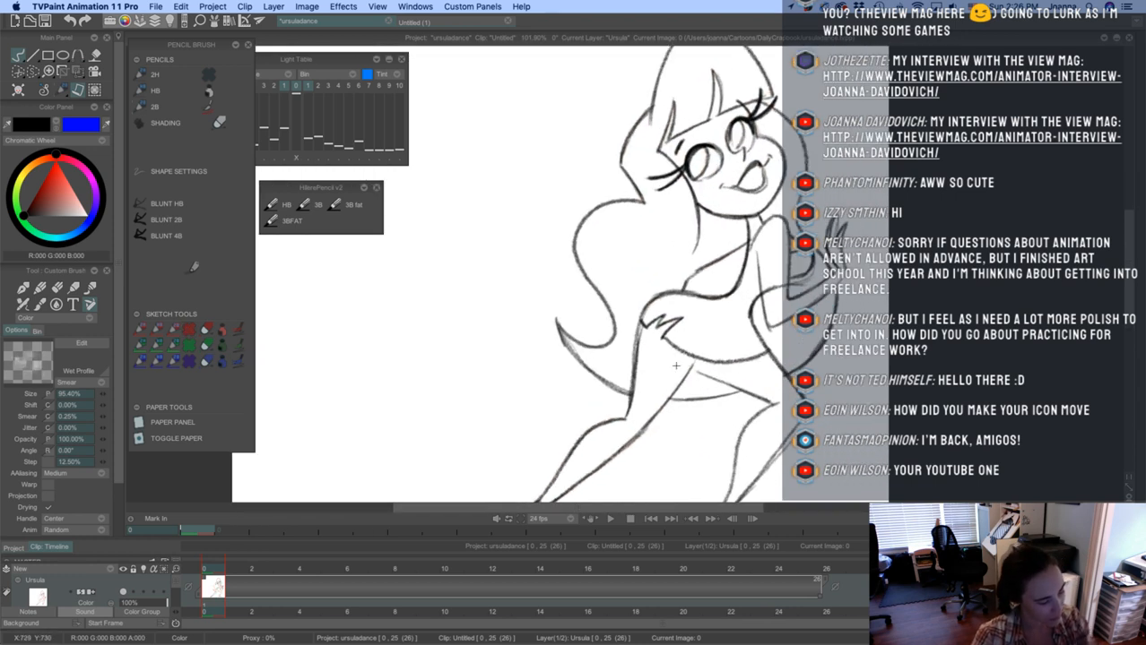
drag(699, 364, 647, 419)
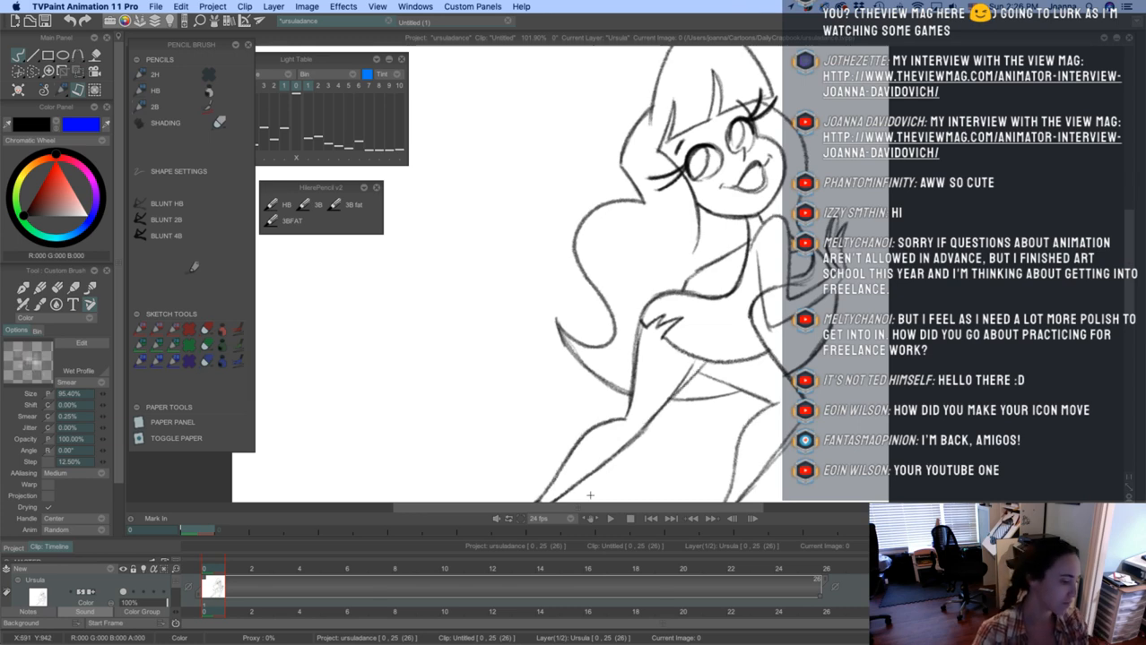
scroll(516, 401, down, 3)
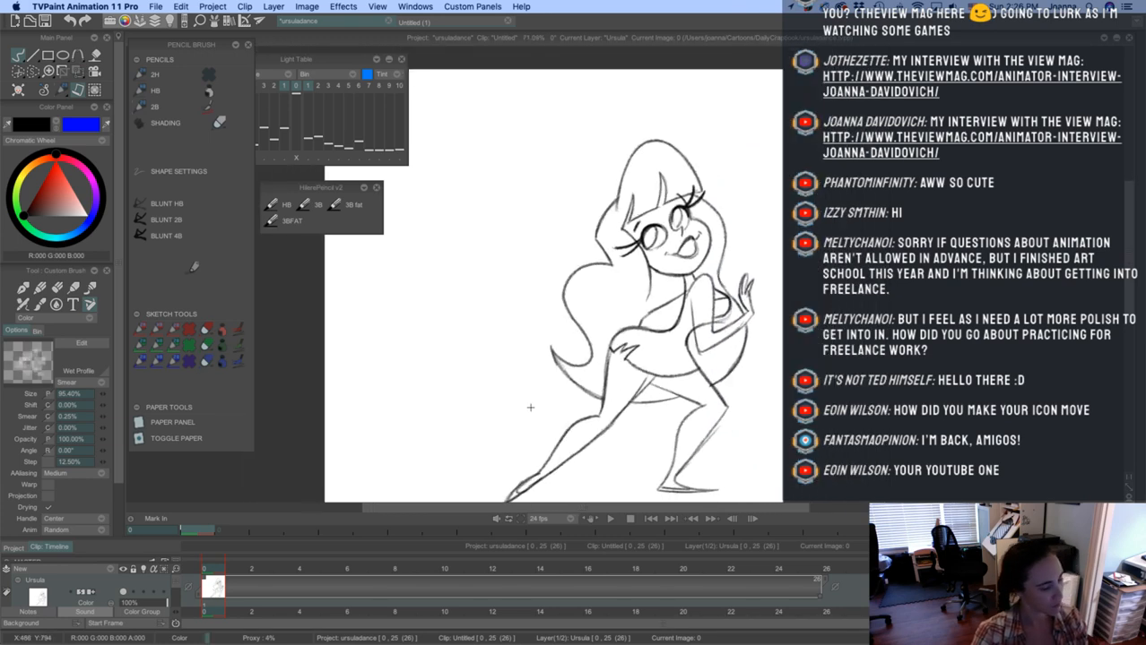
scroll(529, 410, up, 2)
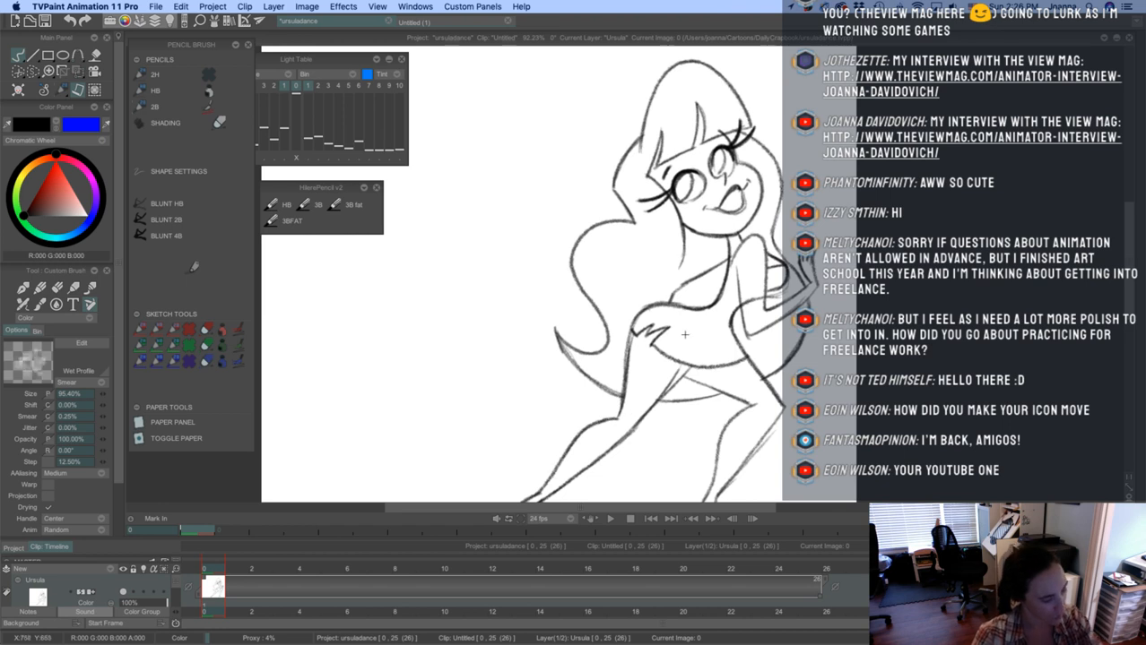
Erase the old hip curve beneath the hand and the inner thigh line overlapping the skirt
mouse_move(651, 341)
mouse_down()
mouse_move(650, 359)
mouse_move(739, 375)
mouse_move(755, 363)
mouse_up()
key(ctrl+z)
mouse_move(668, 326)
mouse_down()
mouse_move(648, 351)
mouse_move(654, 342)
mouse_move(681, 362)
mouse_move(737, 360)
mouse_move(682, 365)
mouse_move(659, 386)
mouse_up()
key(e)
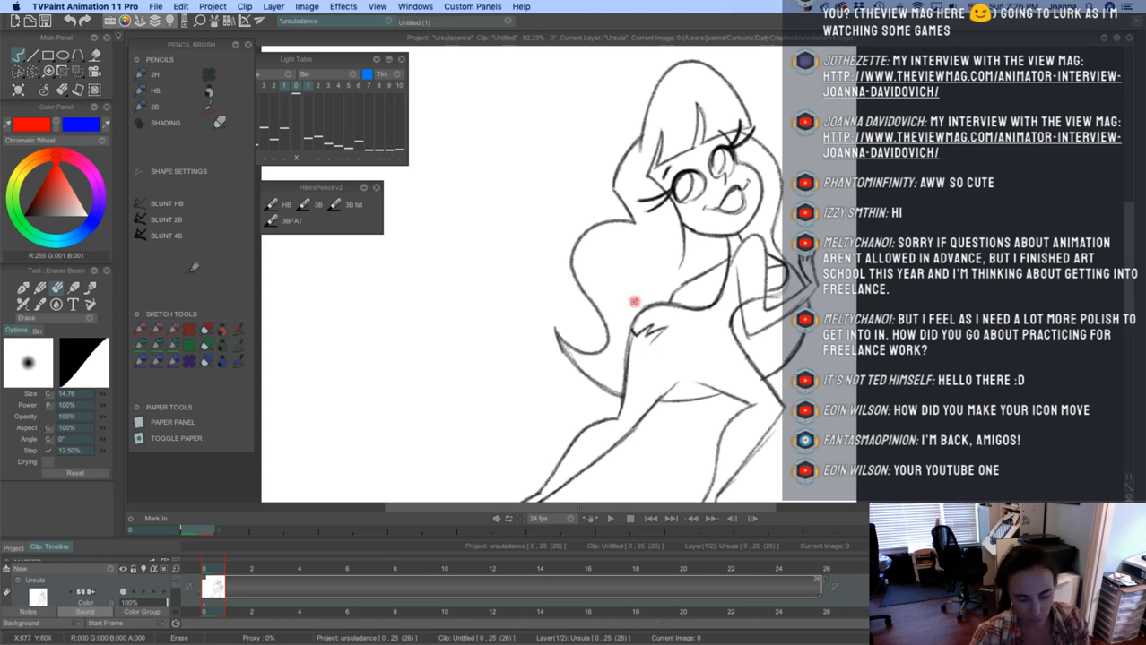
key(w)
drag(636, 333, 683, 387)
key(b)
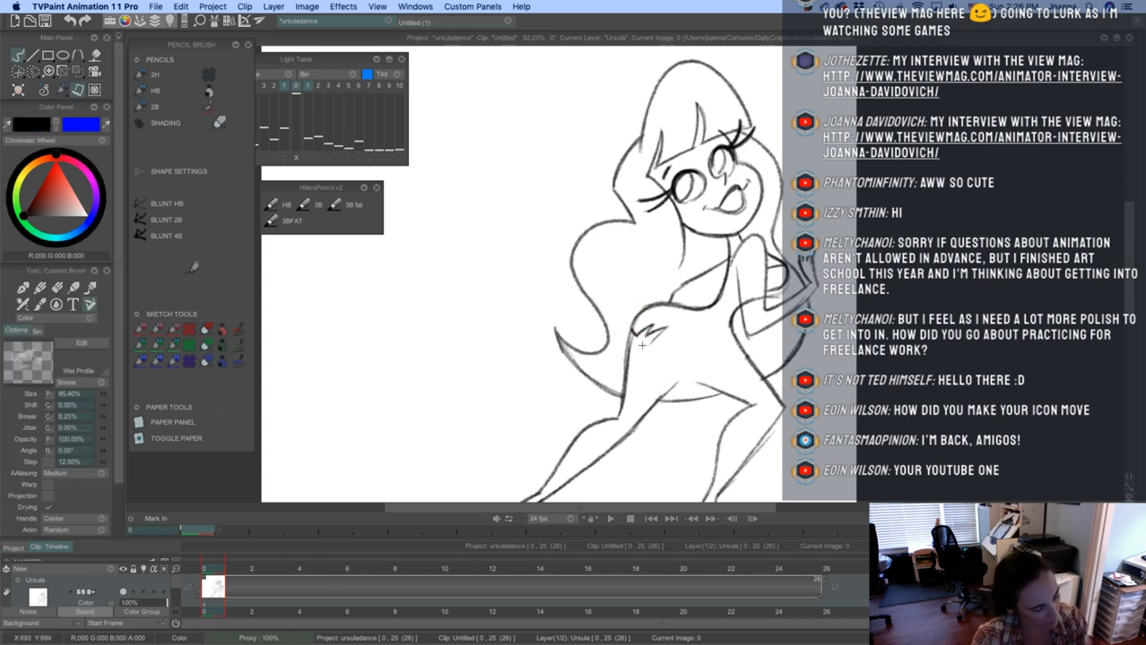
key(w)
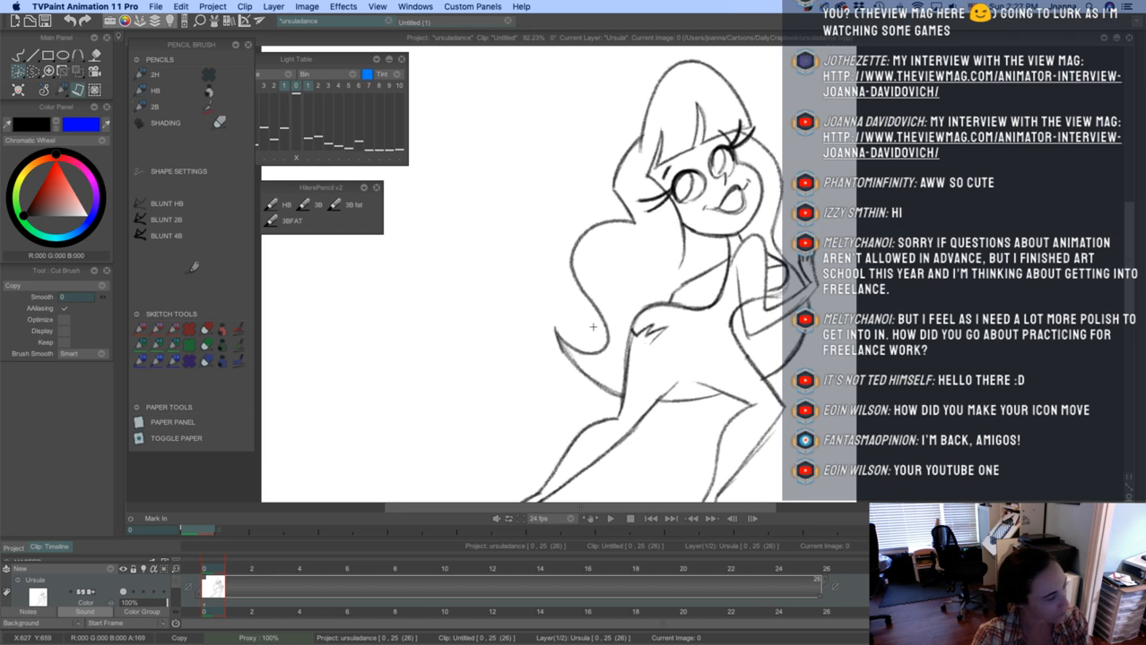
Redraw the hip curve from the hand down to the skirt hem with the black 2B pencil
click(145, 107)
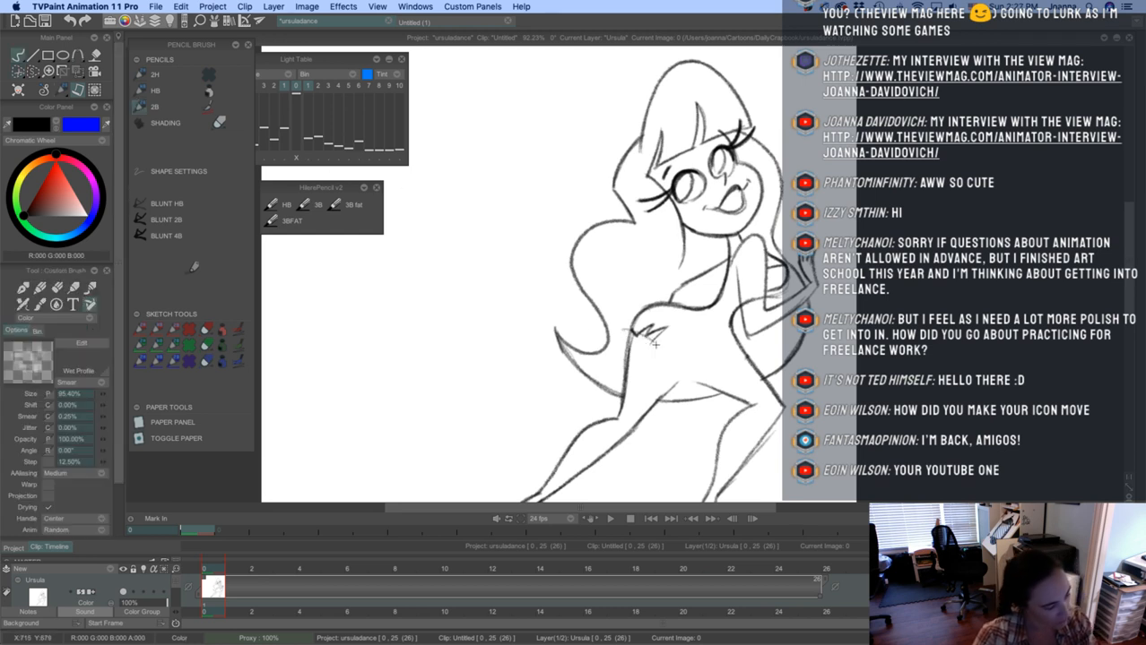
mouse_move(624, 333)
mouse_down()
mouse_move(689, 381)
mouse_move(755, 361)
mouse_up()
mouse_move(681, 375)
mouse_down()
mouse_move(751, 362)
mouse_move(689, 386)
mouse_move(630, 331)
mouse_move(687, 386)
mouse_move(749, 366)
mouse_up()
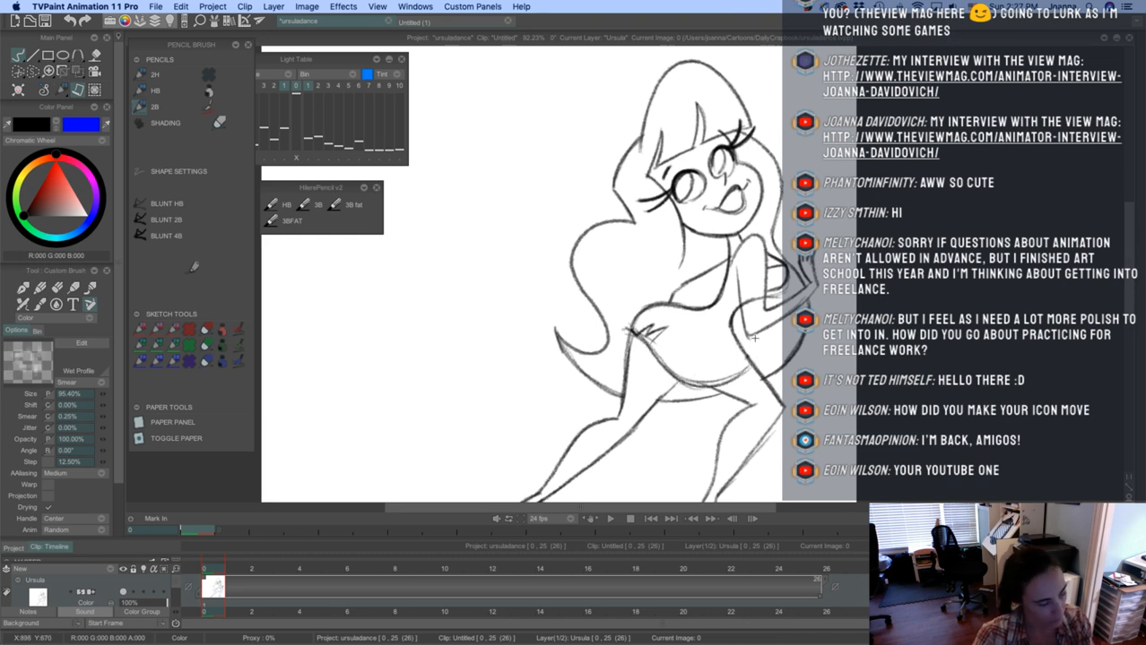
key(b)
mouse_move(652, 346)
mouse_down()
mouse_move(642, 333)
mouse_move(536, 391)
mouse_move(318, 456)
mouse_up()
key(super+z)
key(super+z)
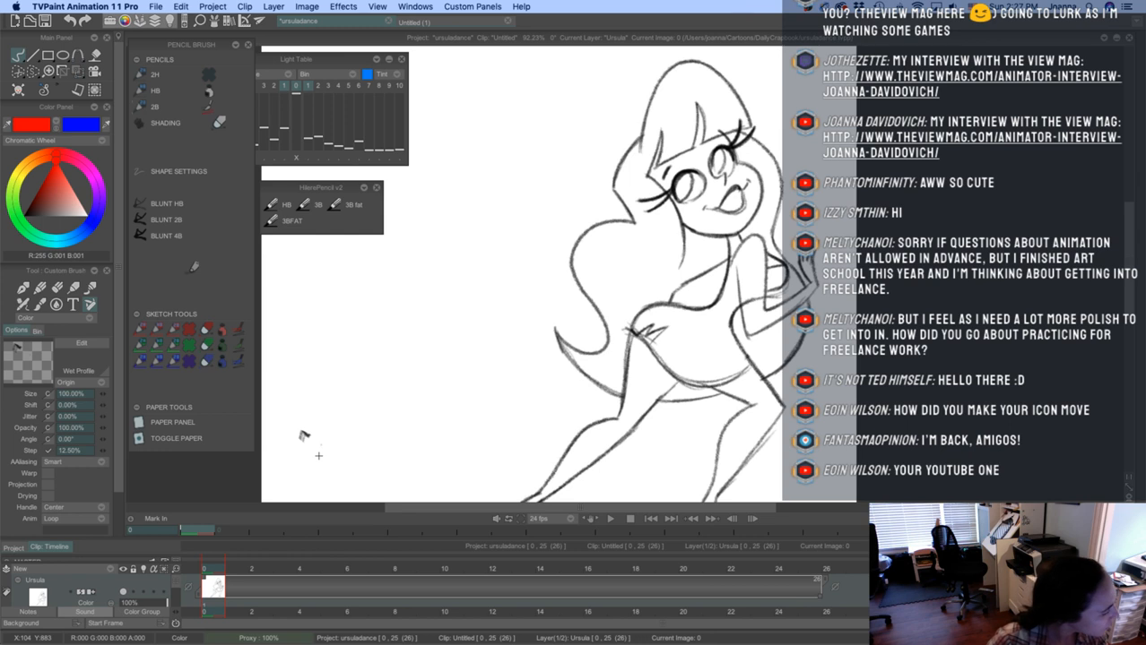
click(57, 288)
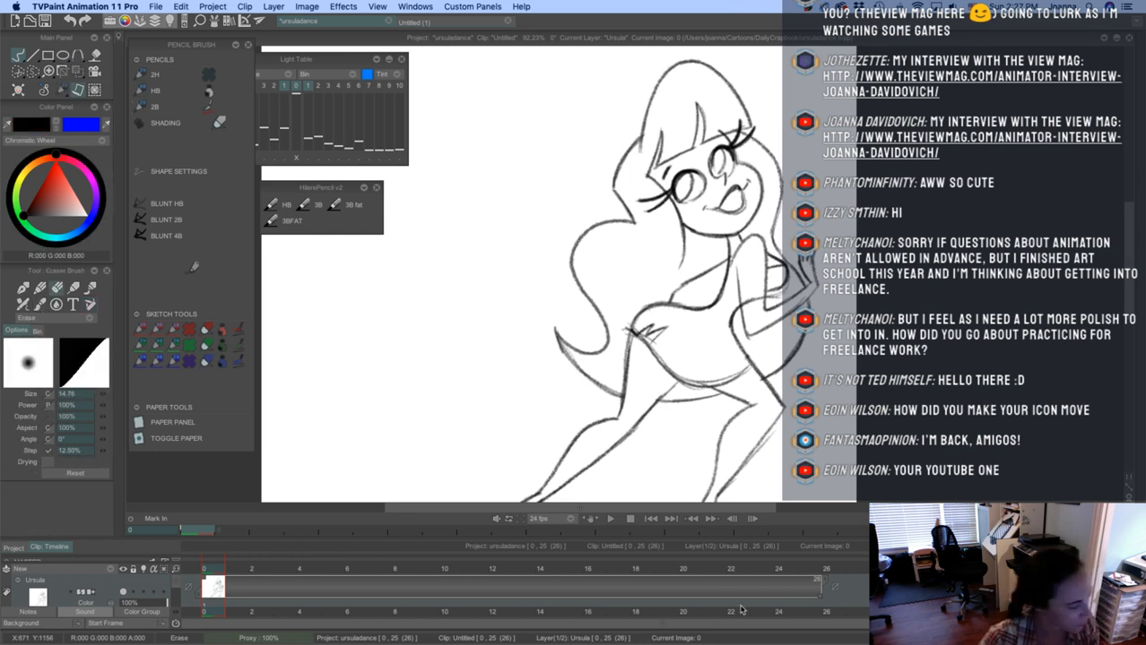
key(b)
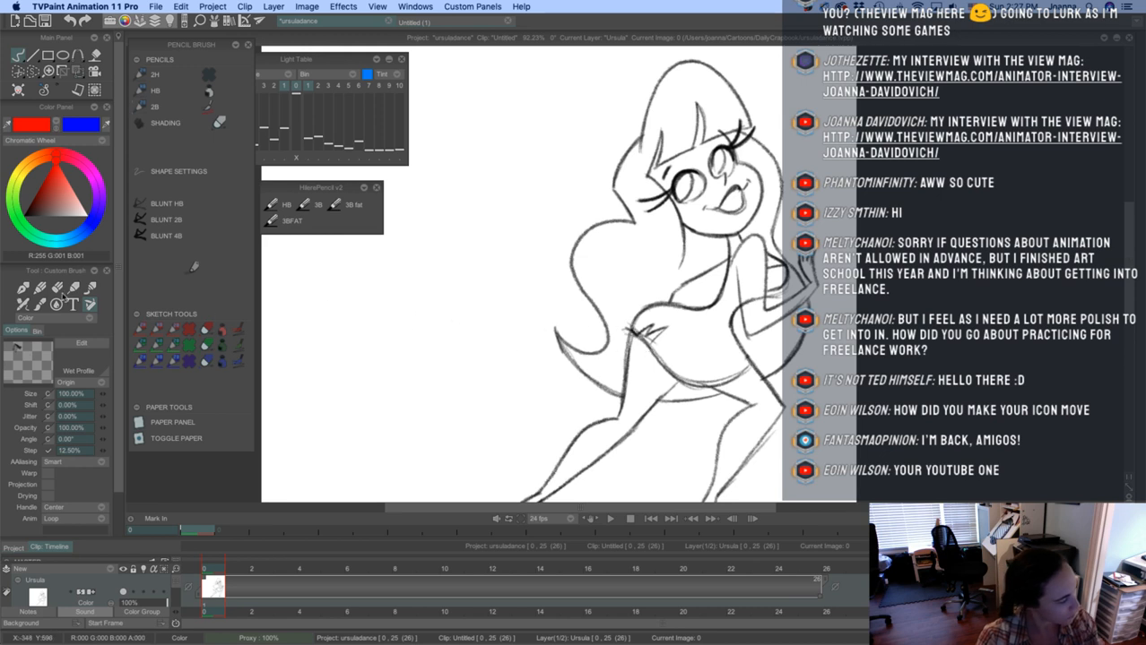
Erase the overlapping strokes at the top of the rear thigh, under the fingers and along the skirt hem
key(e)
drag(634, 339, 668, 358)
drag(743, 369, 681, 379)
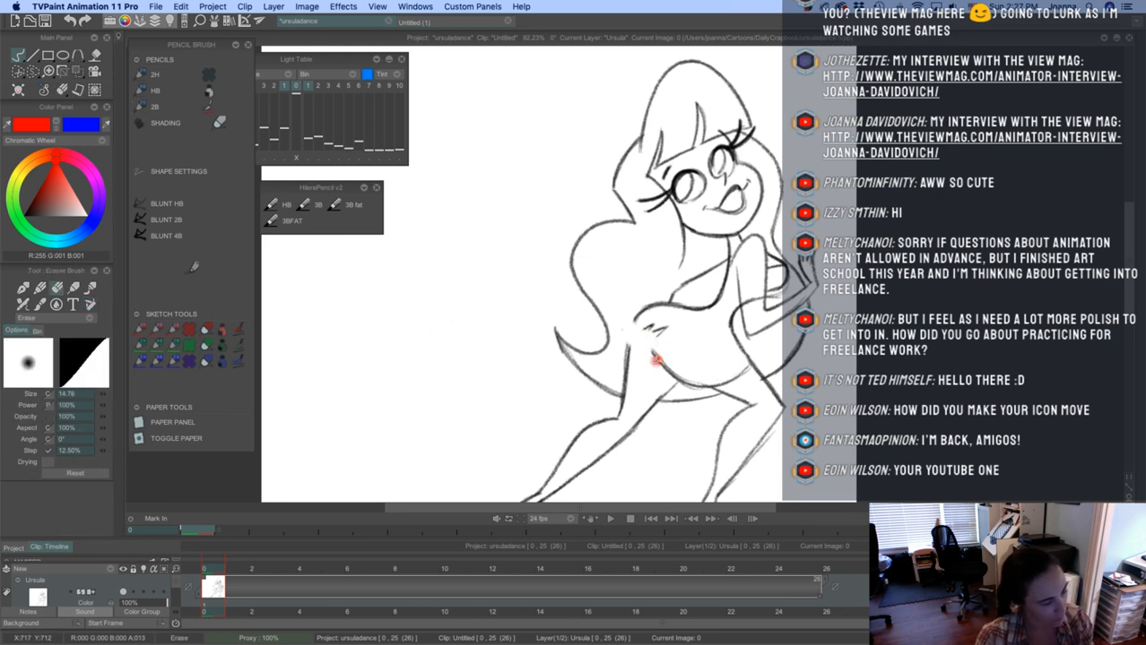
Redraw the fingers and upper rear thigh with the 2B pencil, and add a light crease across the skirt
click(149, 107)
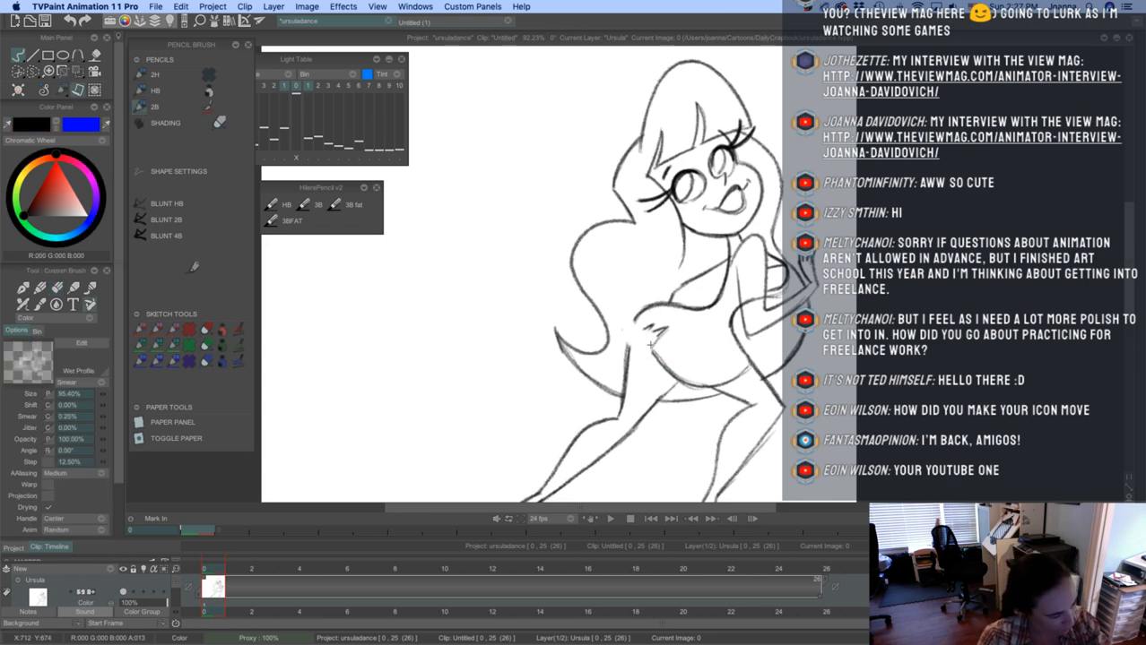
mouse_move(644, 337)
mouse_down()
mouse_move(650, 323)
mouse_move(667, 346)
mouse_move(627, 330)
mouse_move(647, 308)
mouse_move(624, 369)
mouse_up()
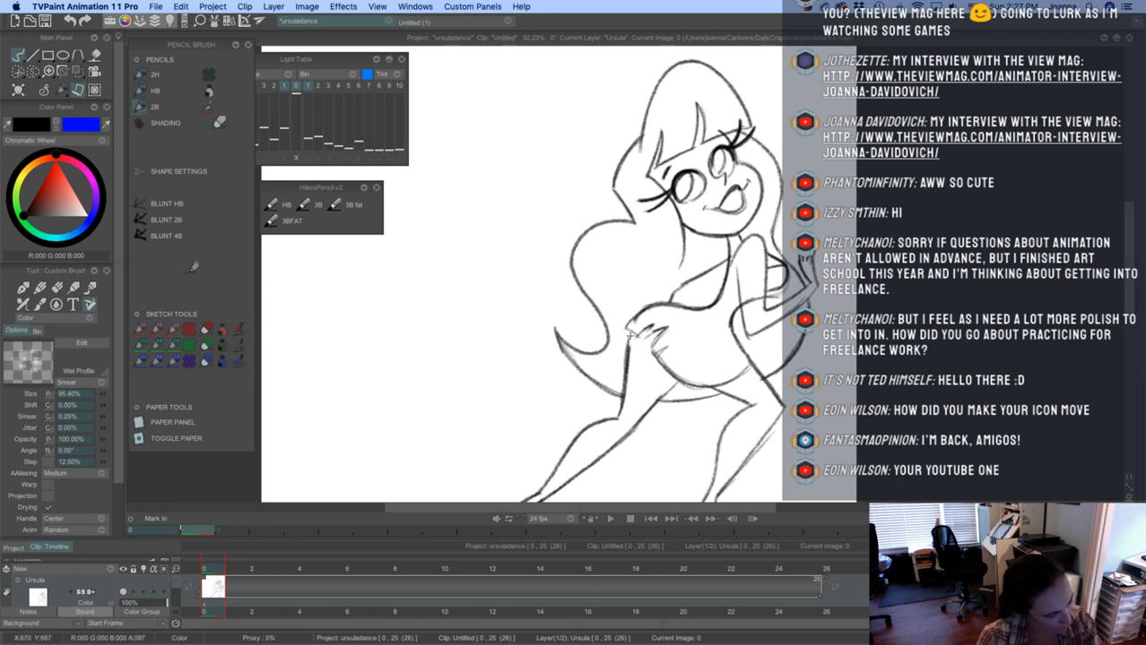
drag(694, 338, 718, 366)
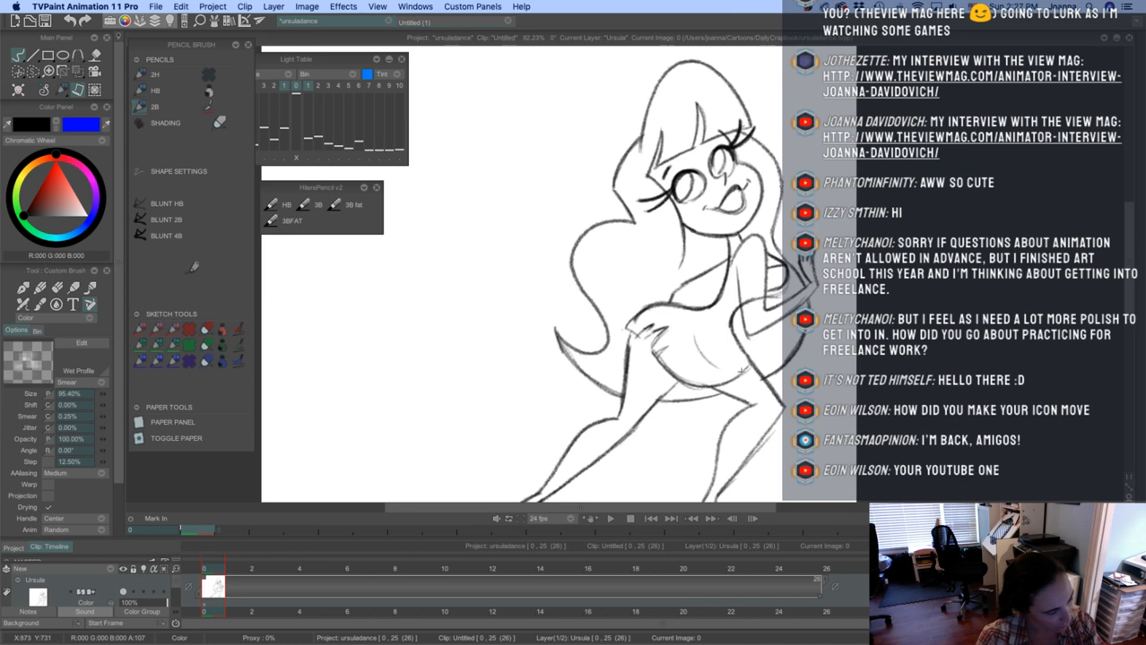
Darken the rear thigh outline from the hand on the hip down toward the knee in black
key(e)
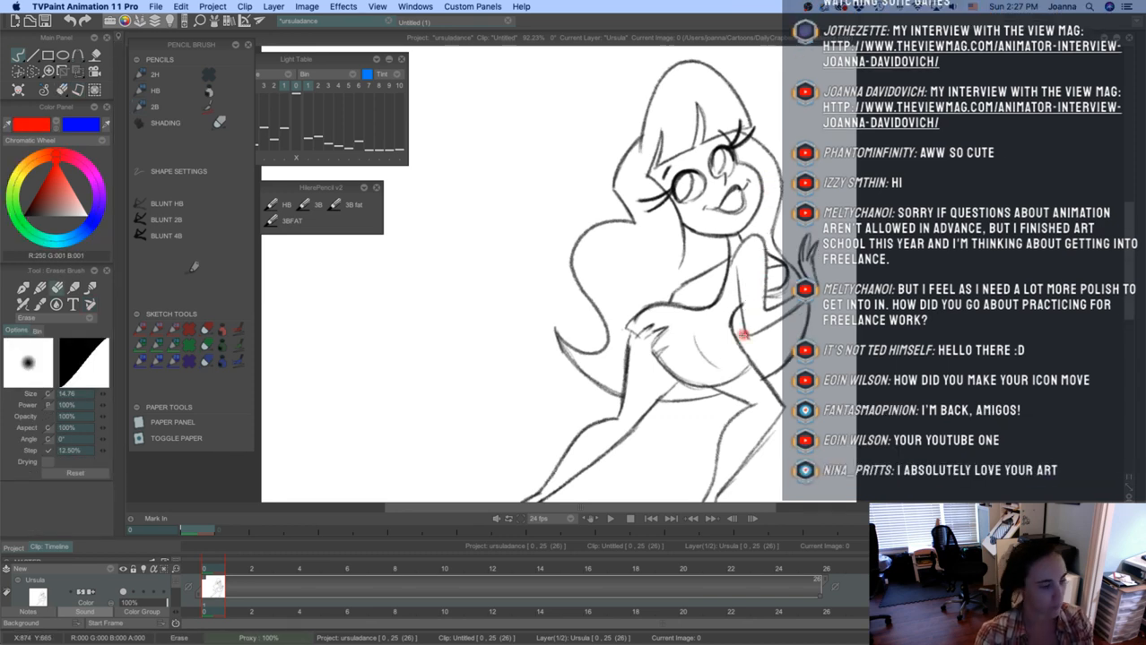
key(e)
scroll(641, 332, down, 3)
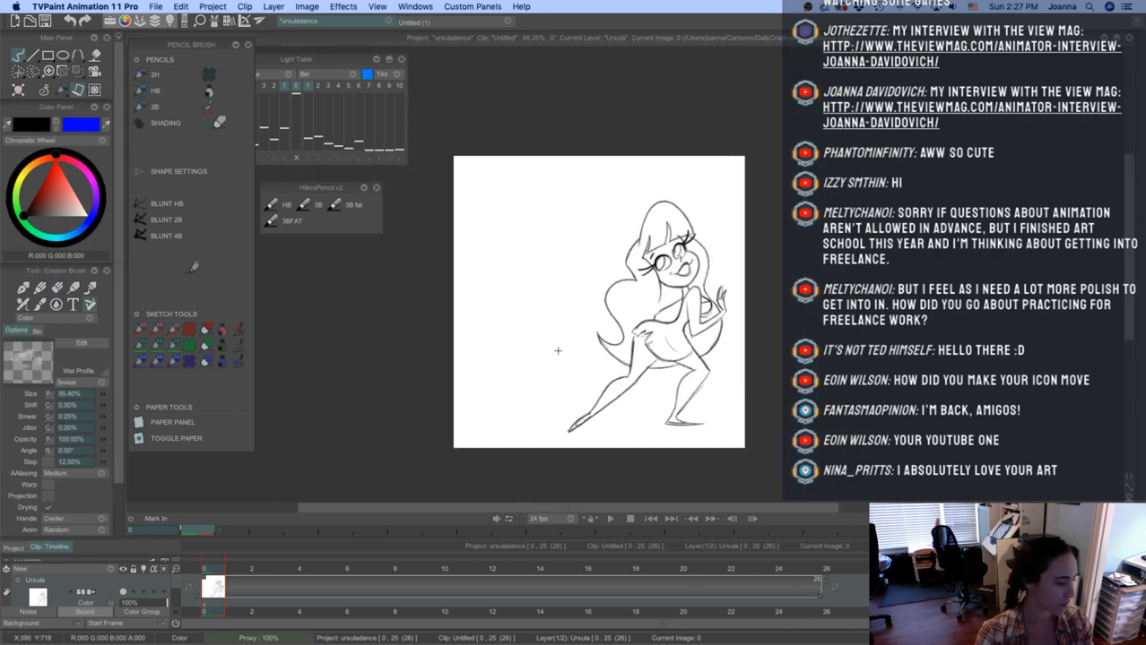
scroll(557, 350, up, 3)
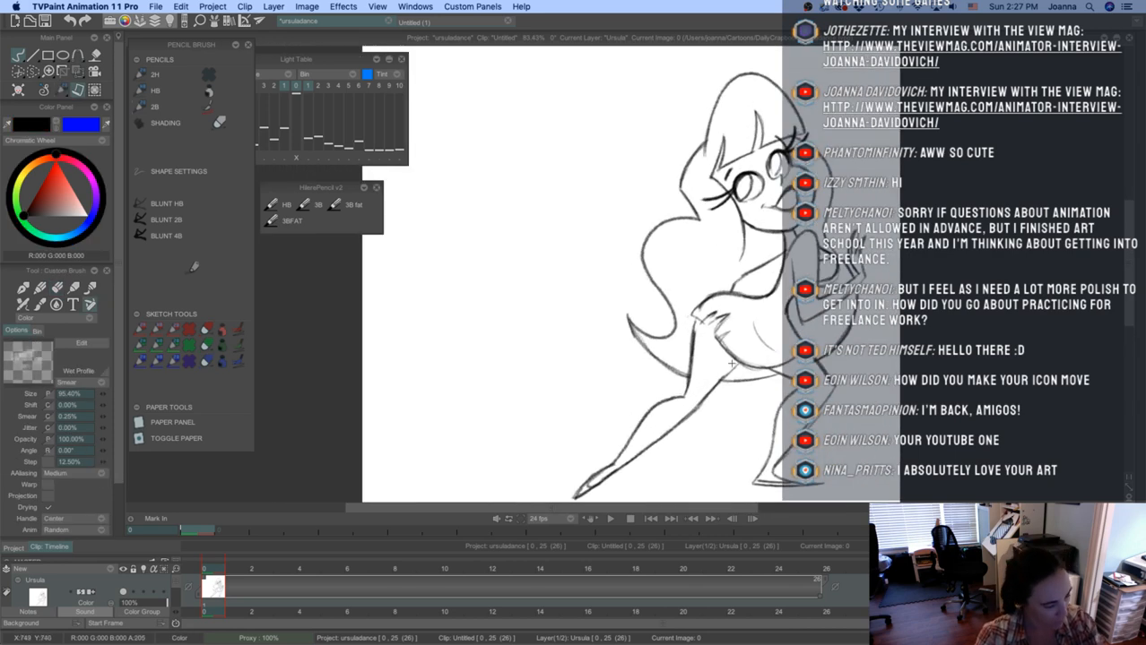
drag(699, 309, 686, 393)
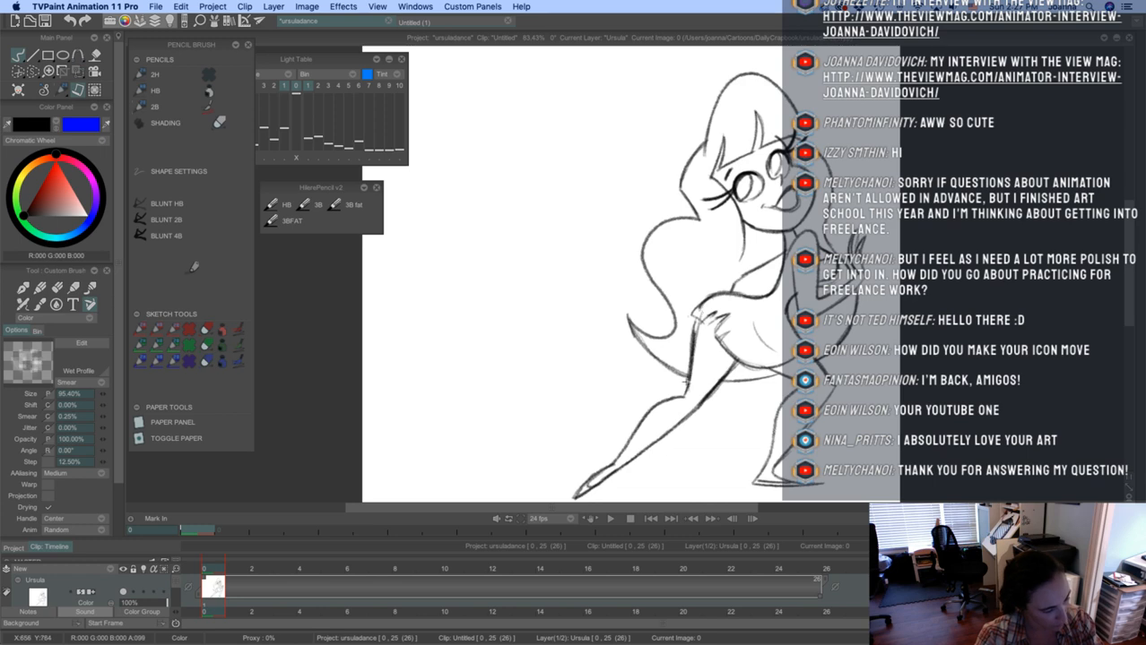
Erase the stray nose strokes beside the far eye on Ursula's face
scroll(685, 377, down, 3)
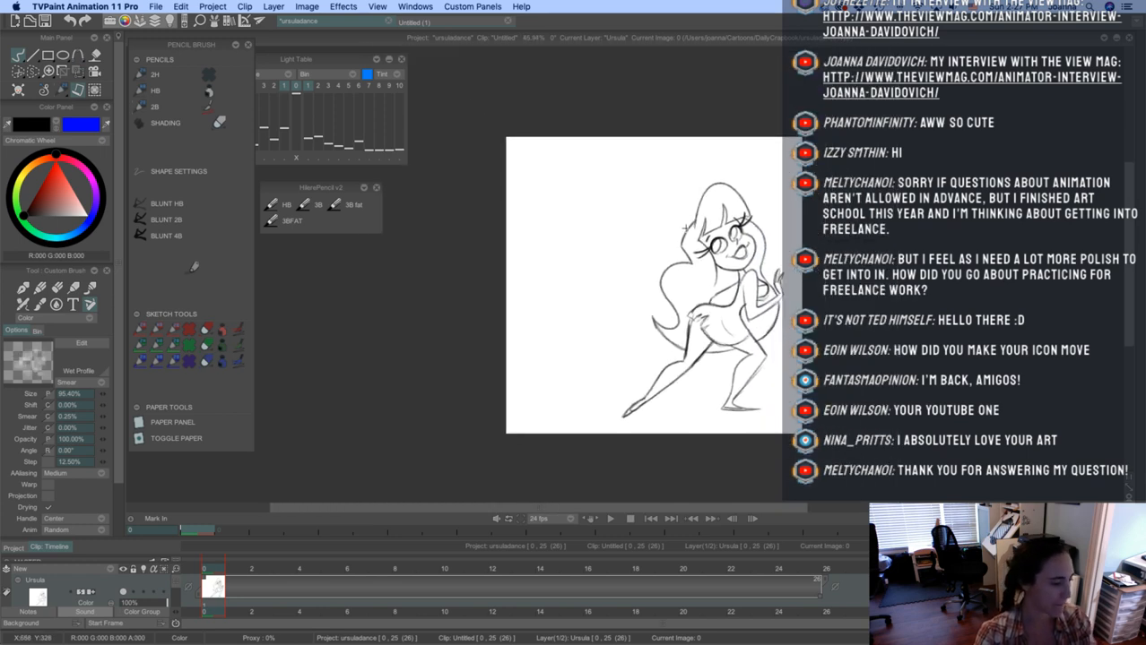
scroll(687, 231, up, 4)
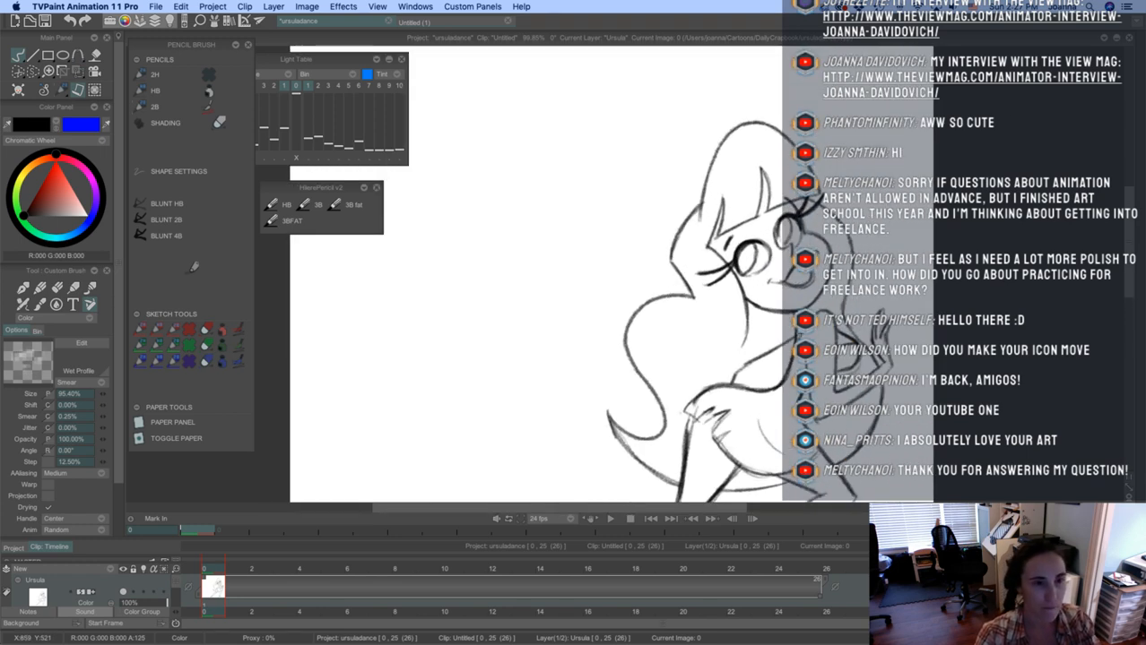
key(e)
drag(774, 225, 767, 243)
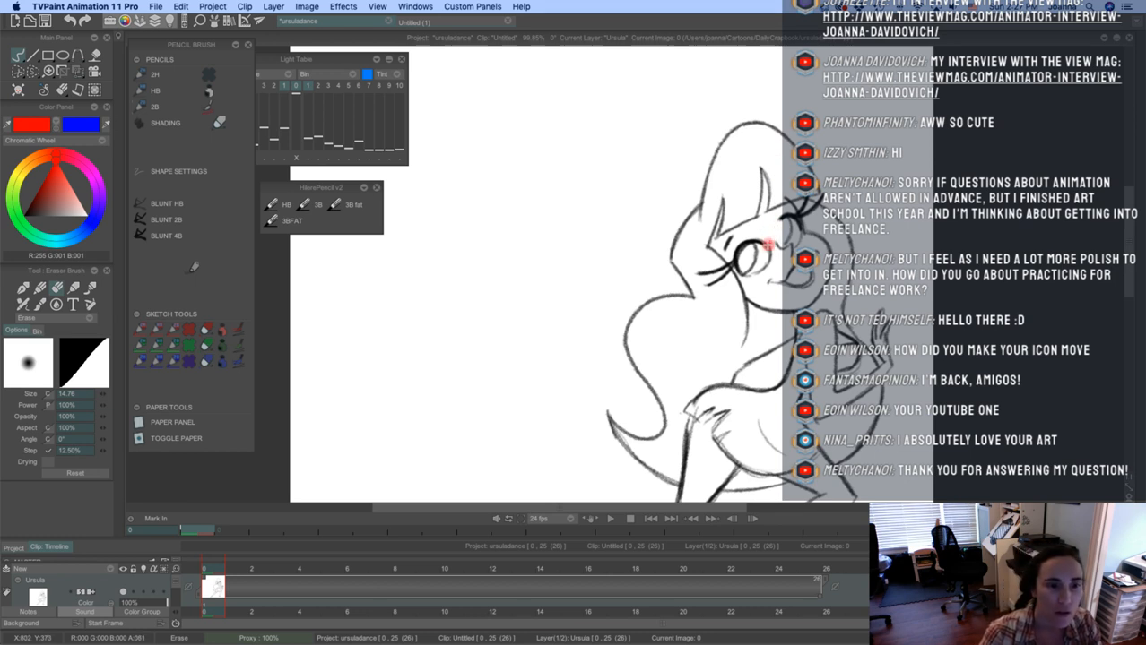
key(e)
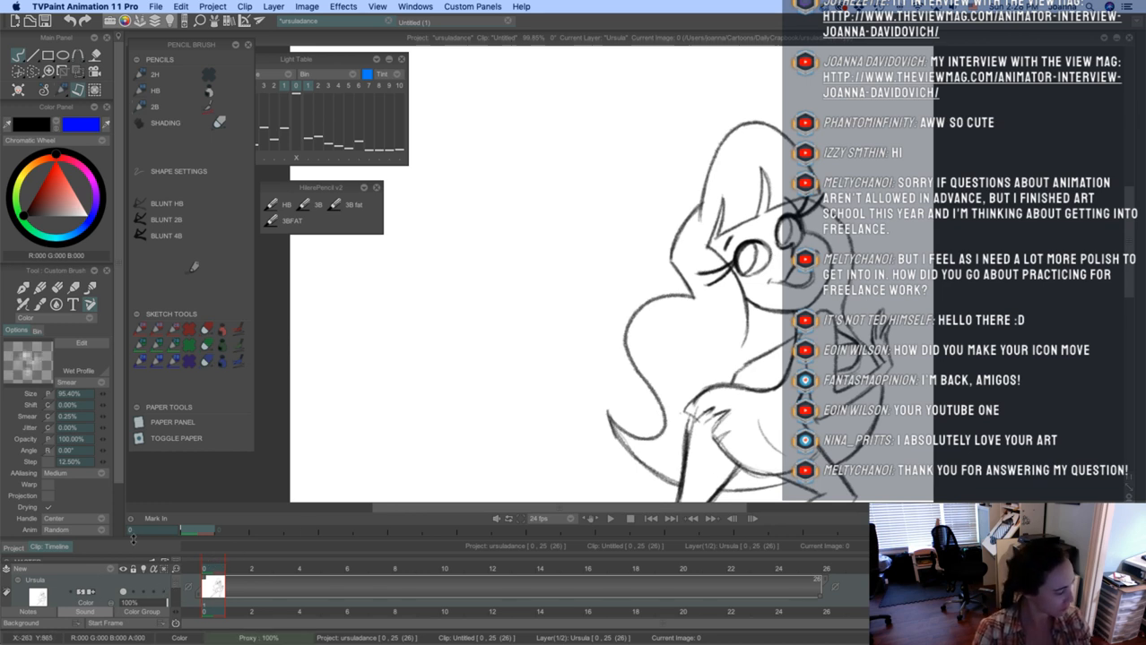
Enlarge the timeline and show the Untitled1 layer to compare the dancing woman with Ursula
drag(135, 540, 134, 490)
click(122, 578)
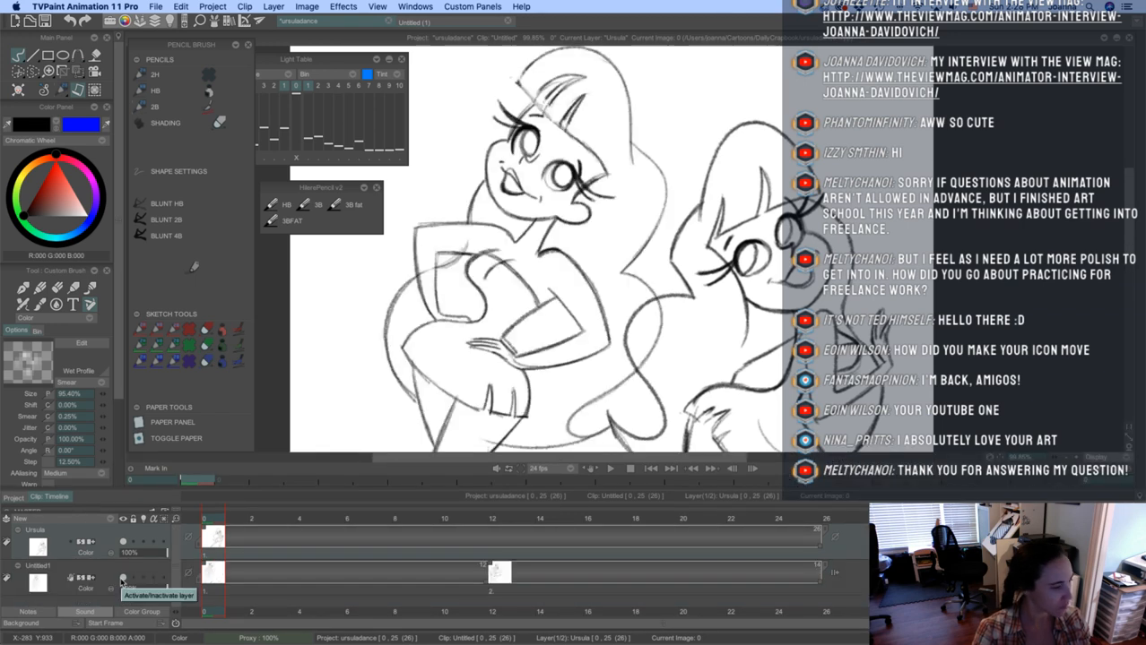
click(124, 579)
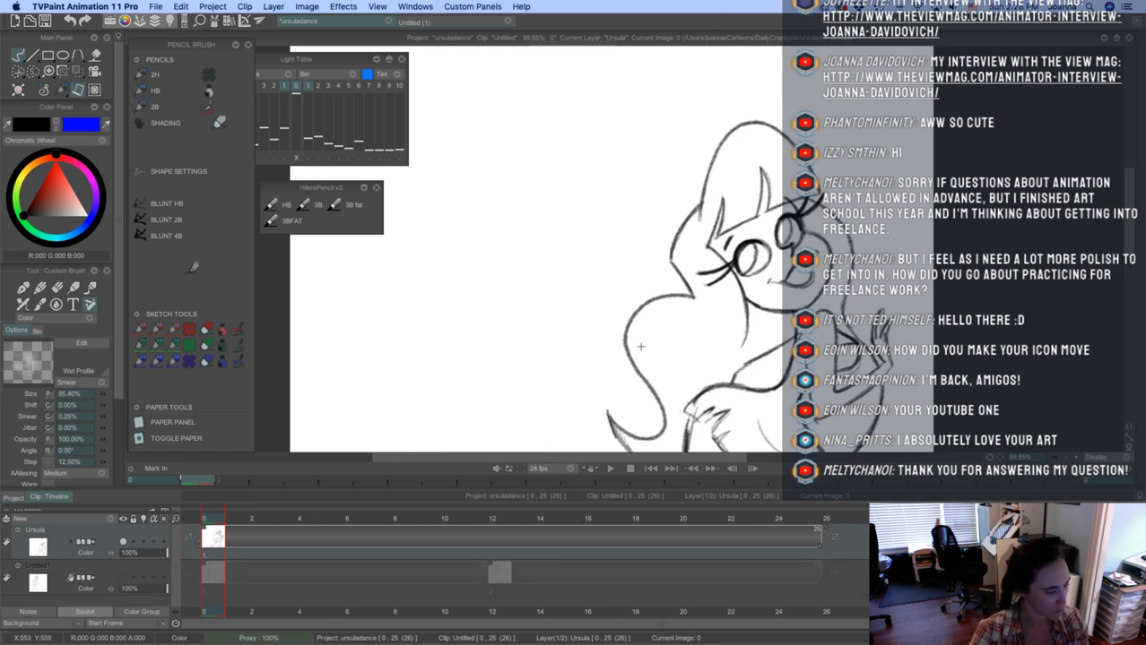
click(122, 578)
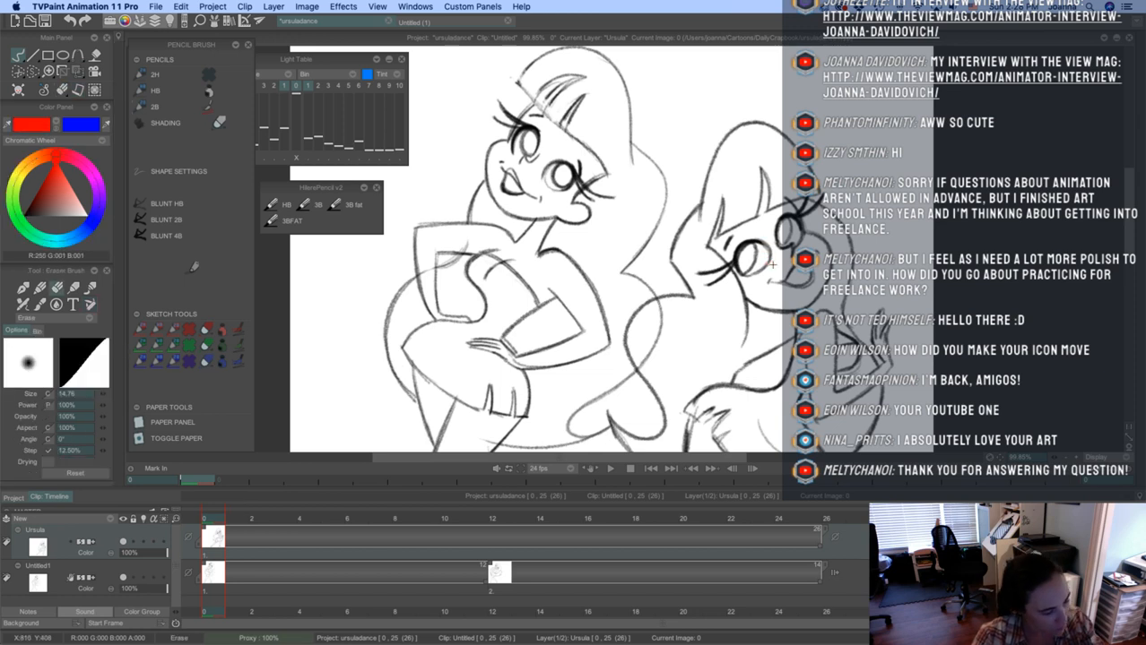
Erase stray strokes around Ursula's near eye and chin, and redraw the near eye in black
mouse_move(772, 265)
mouse_down()
mouse_move(760, 241)
mouse_move(770, 263)
mouse_up()
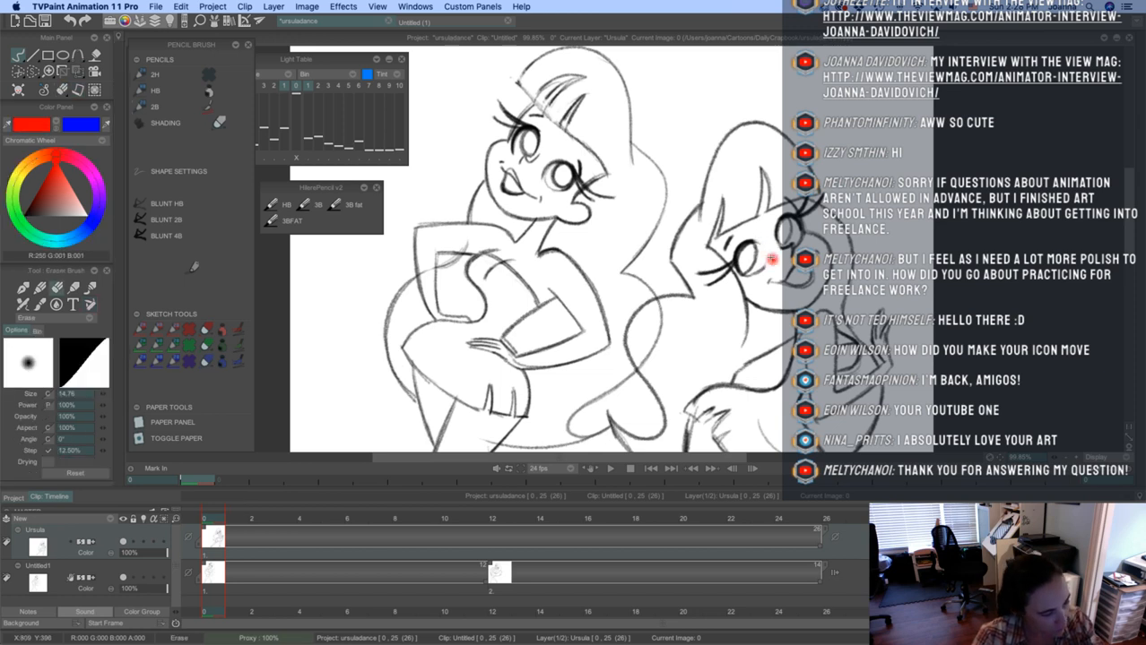
drag(813, 297, 772, 310)
key(n)
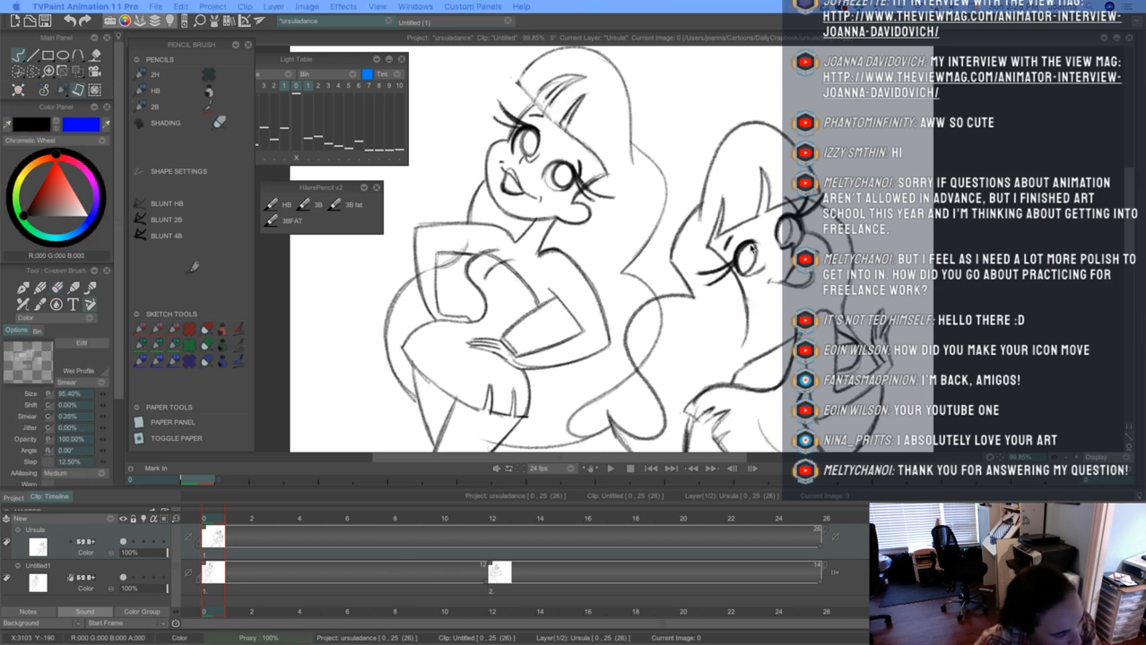
drag(749, 242, 763, 268)
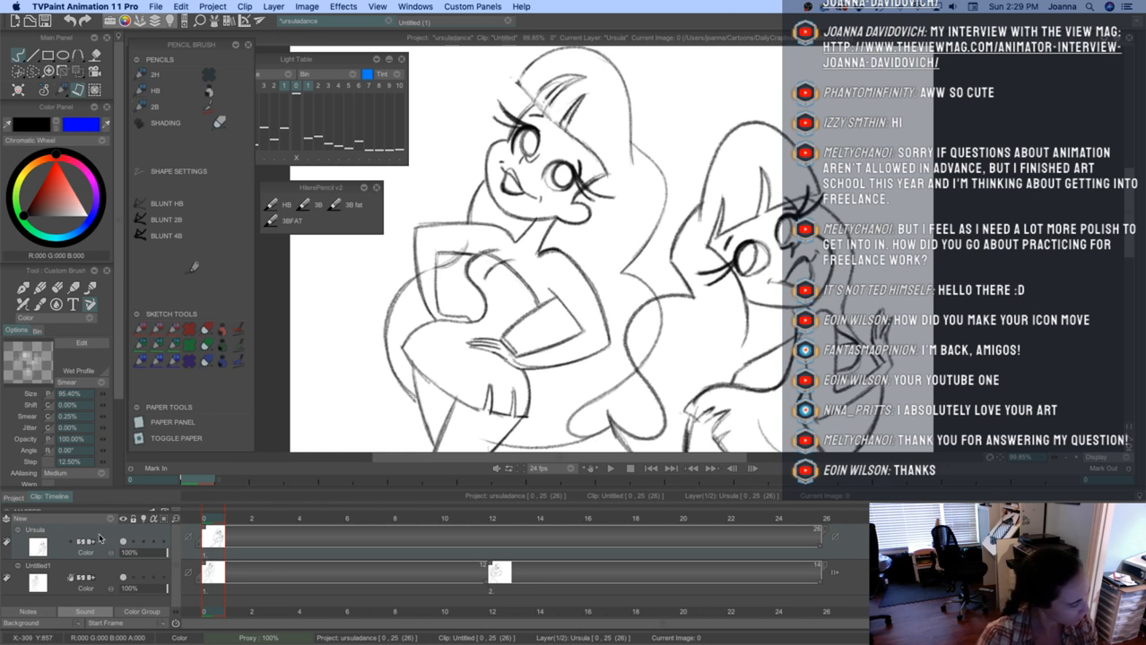
On the Untitled1 layer, replace the first pose's ear with a line running down beside the cheek
click(83, 572)
mouse_move(607, 174)
mouse_down()
mouse_move(563, 231)
mouse_move(578, 209)
mouse_move(588, 224)
mouse_up()
key(e)
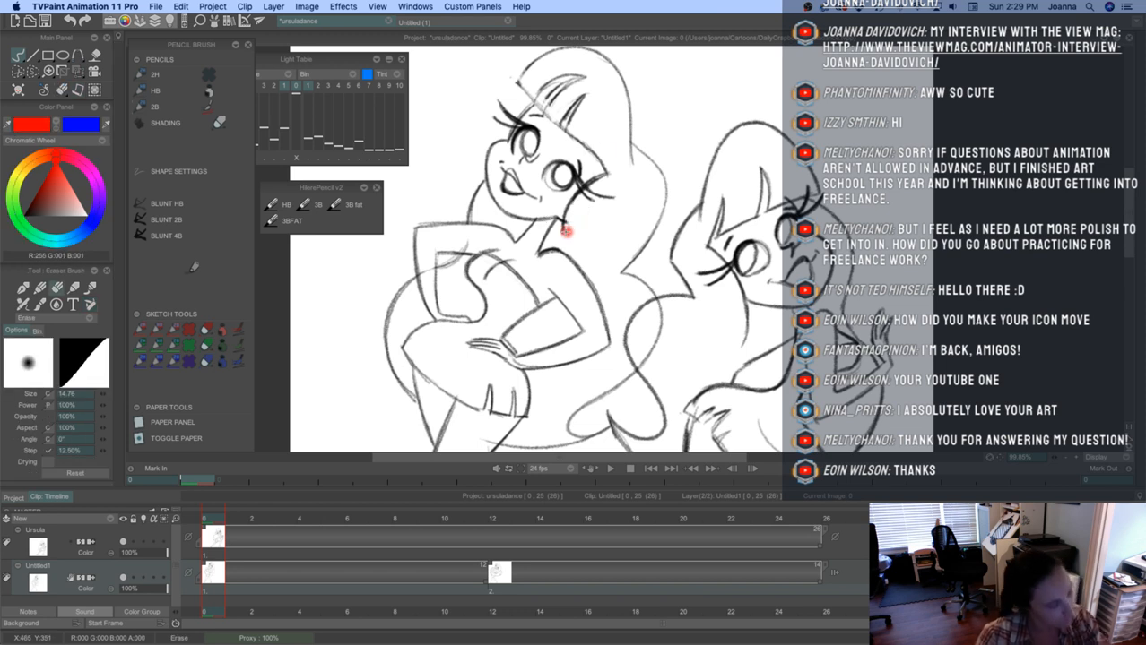
key(e)
On the Untitled1 layer's frame 12 pose, erase the ear and draw a short line beside the cheek
click(503, 573)
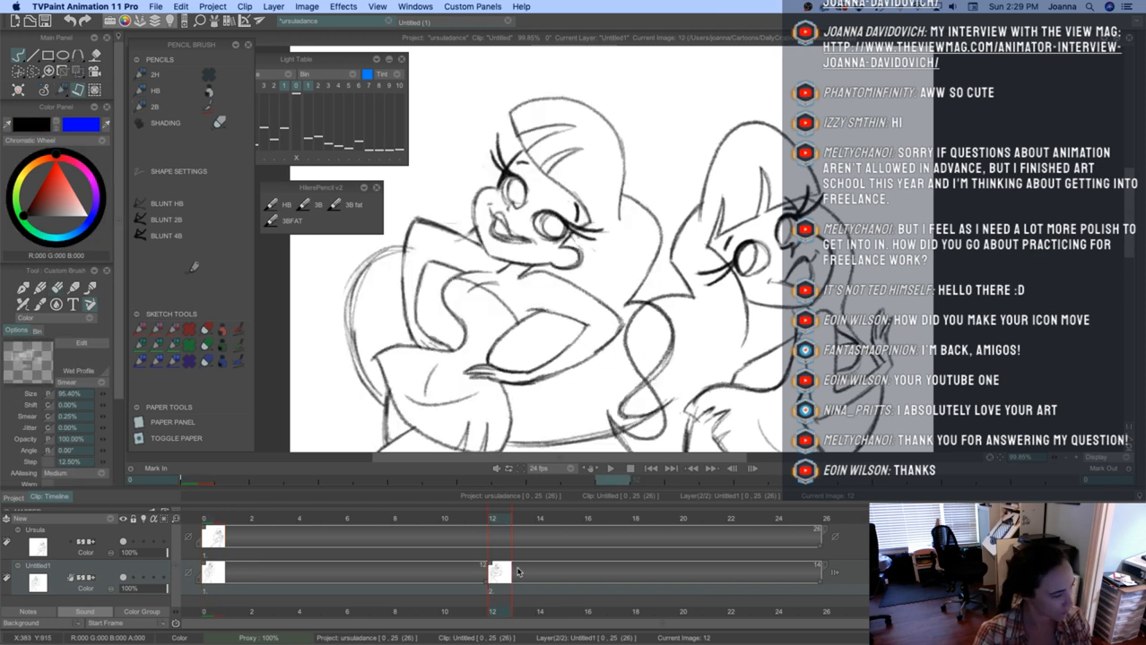
key(e)
mouse_move(583, 251)
mouse_down()
mouse_move(586, 279)
mouse_move(561, 261)
mouse_up()
key(e)
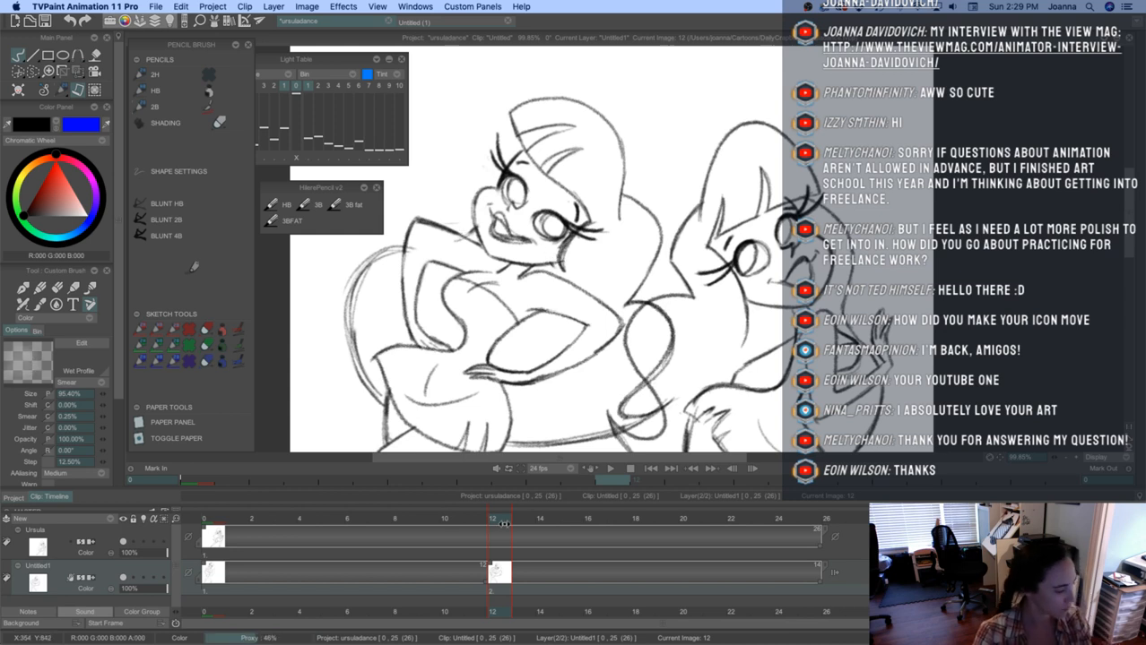
Collapse the Untitled1 layer and add a blank drawing at frame 12 of the Ursula layer
click(215, 524)
click(96, 536)
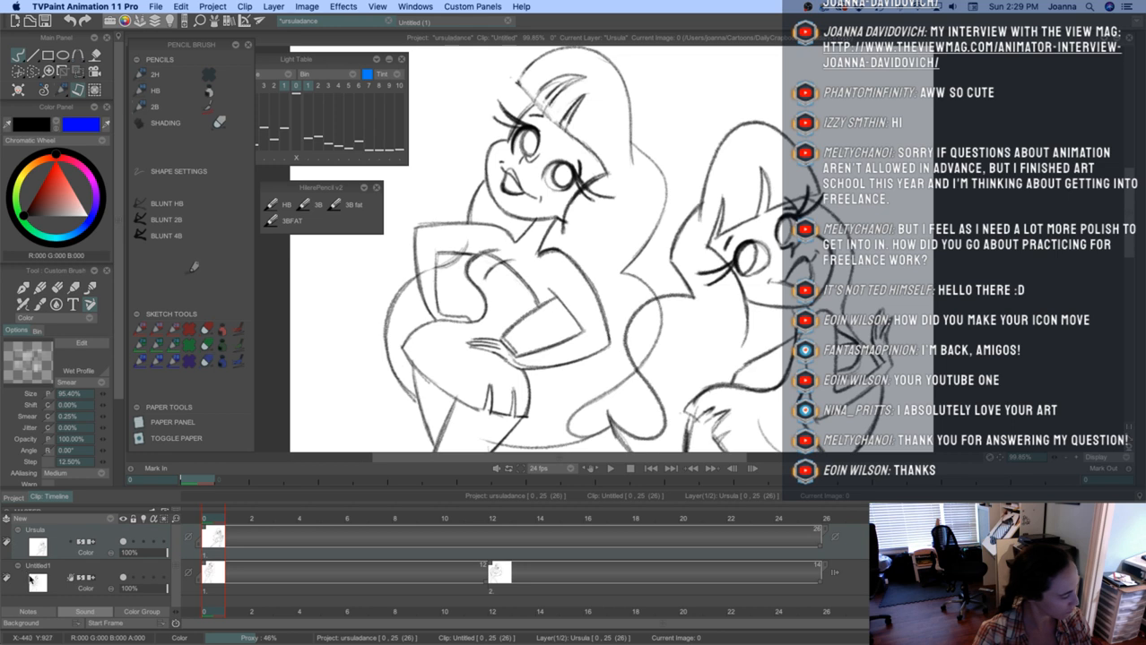
click(20, 569)
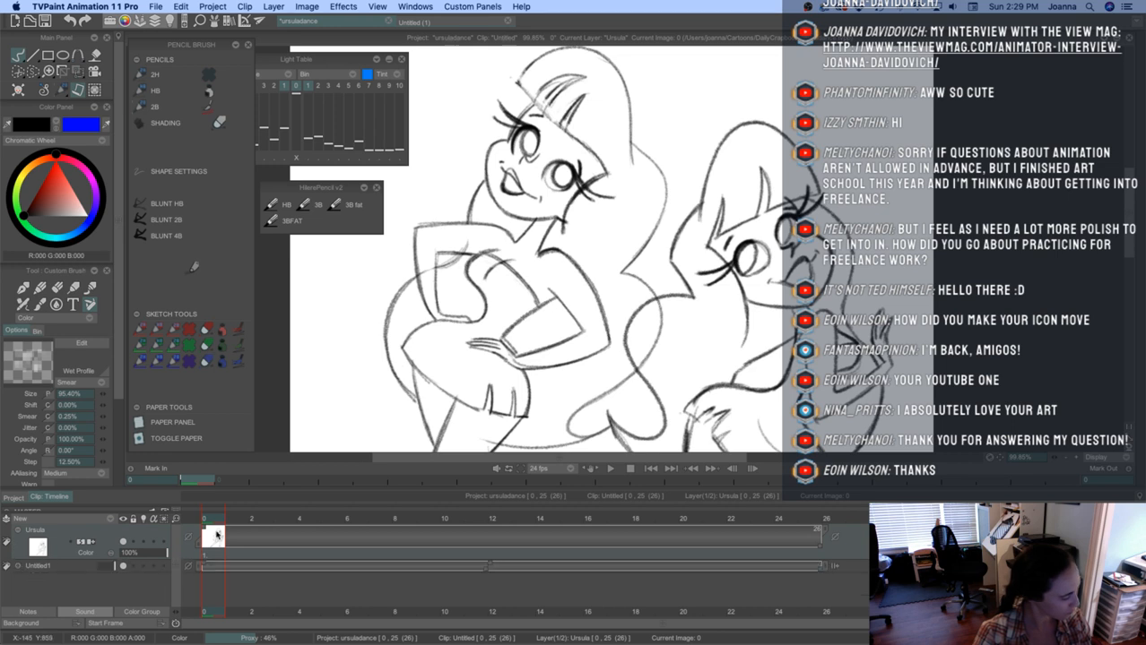
drag(217, 518, 494, 532)
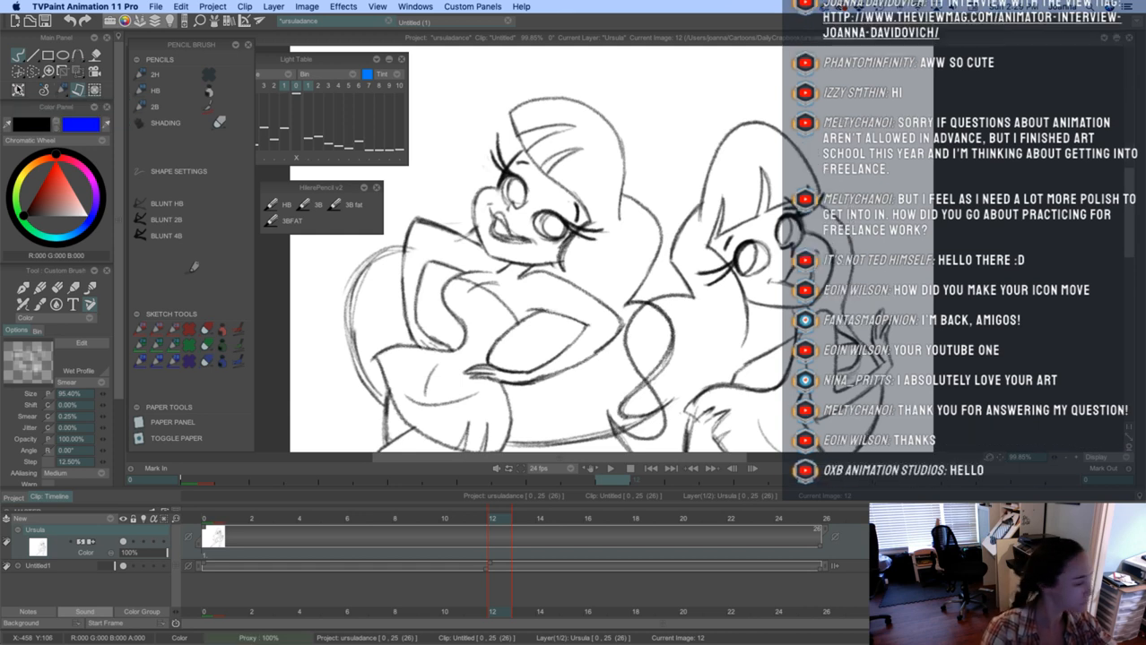
click(19, 88)
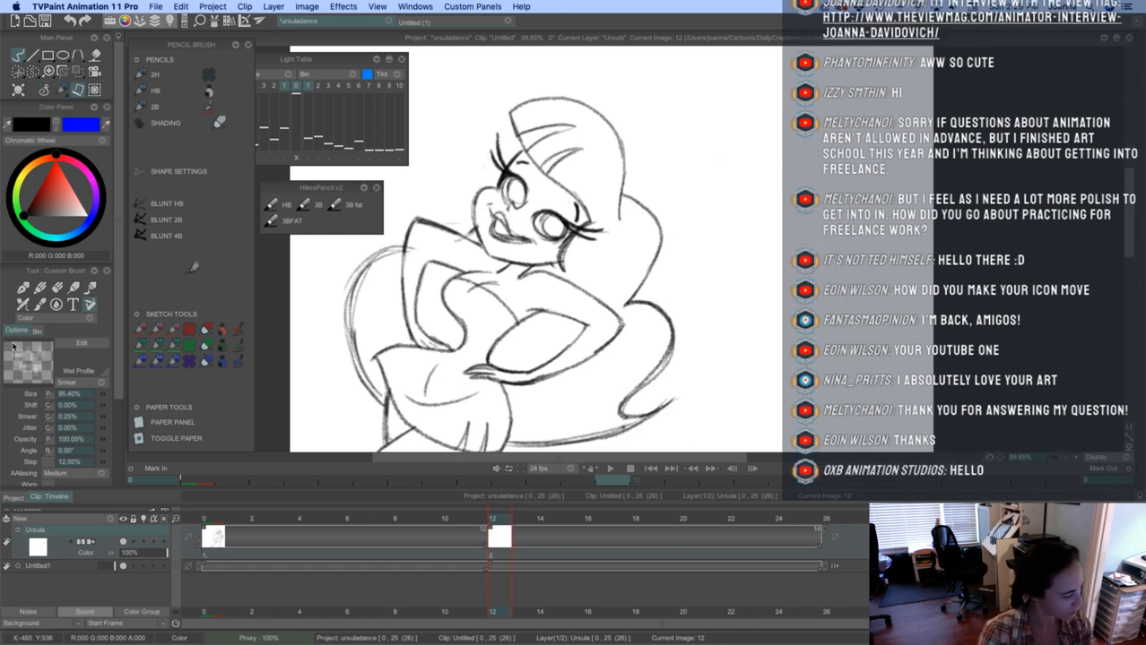
Hide the Untitled1 layer, show Ursula's previous drawing faintly through the light table, and shrink the timeline to enlarge the canvas
click(124, 567)
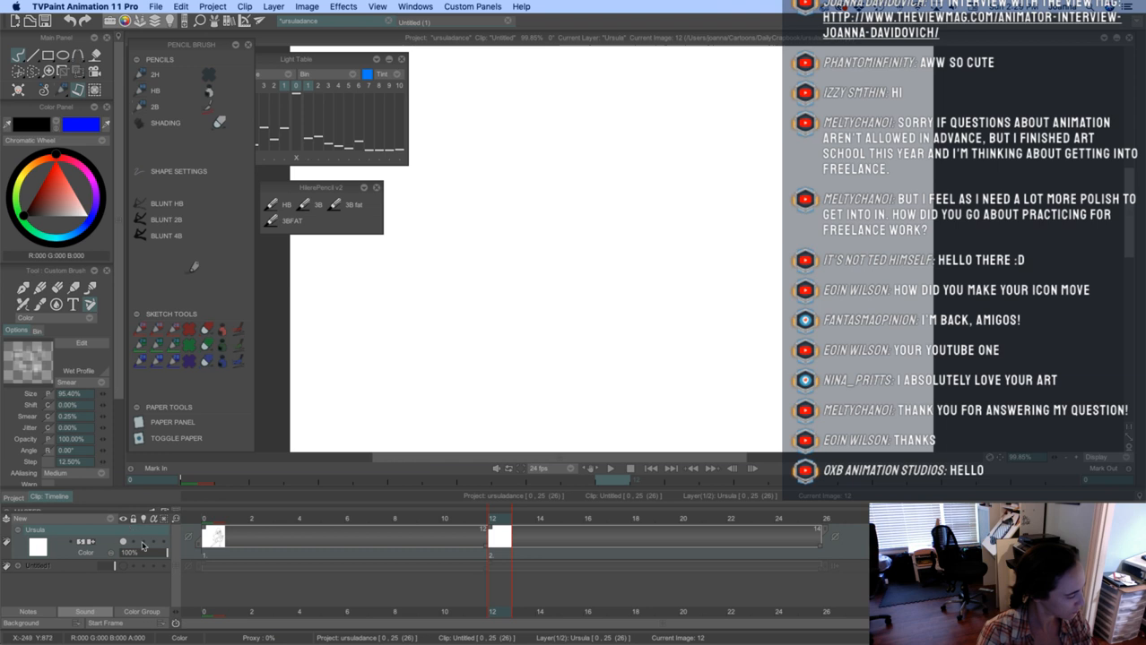
click(141, 543)
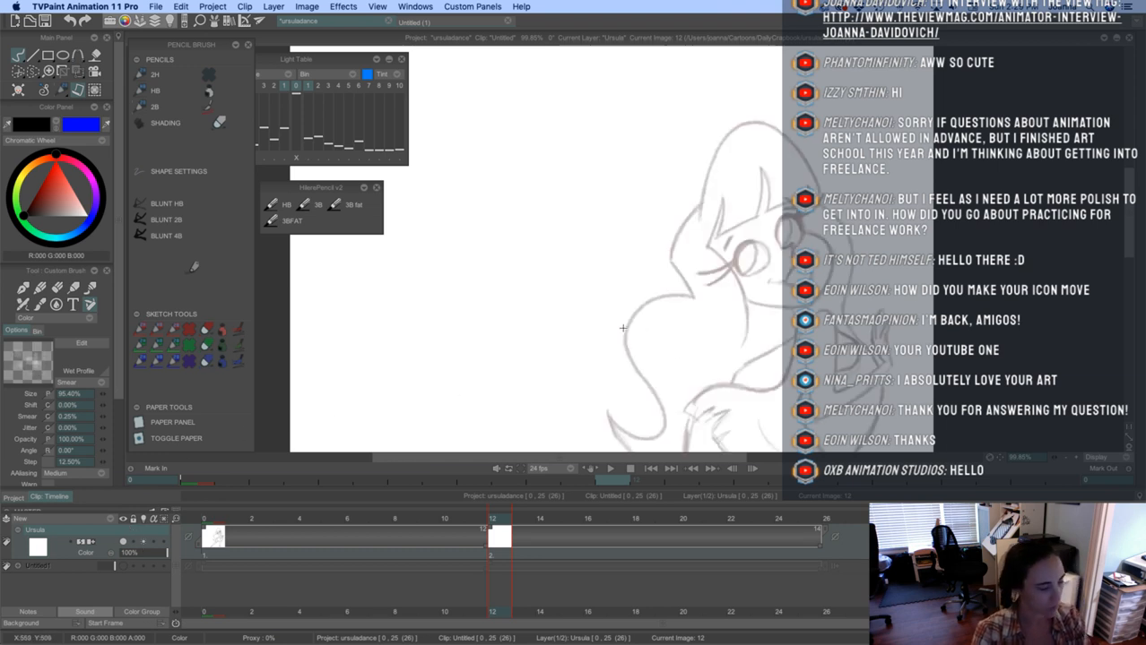
scroll(664, 338, down, 3)
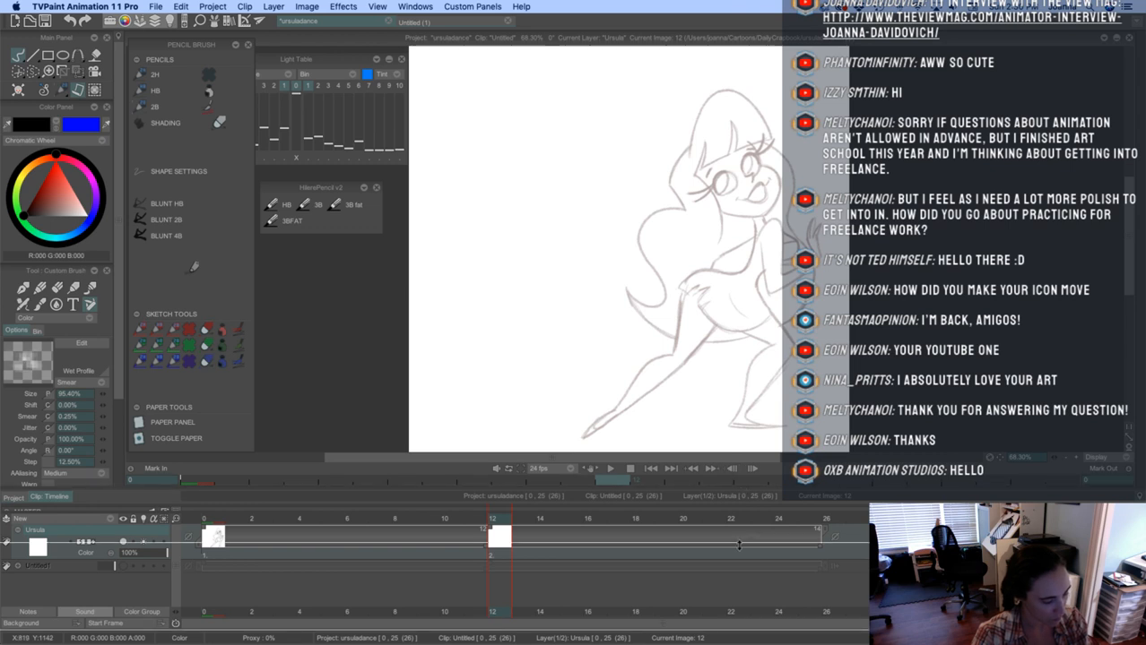
drag(738, 545, 738, 544)
drag(624, 356, 602, 387)
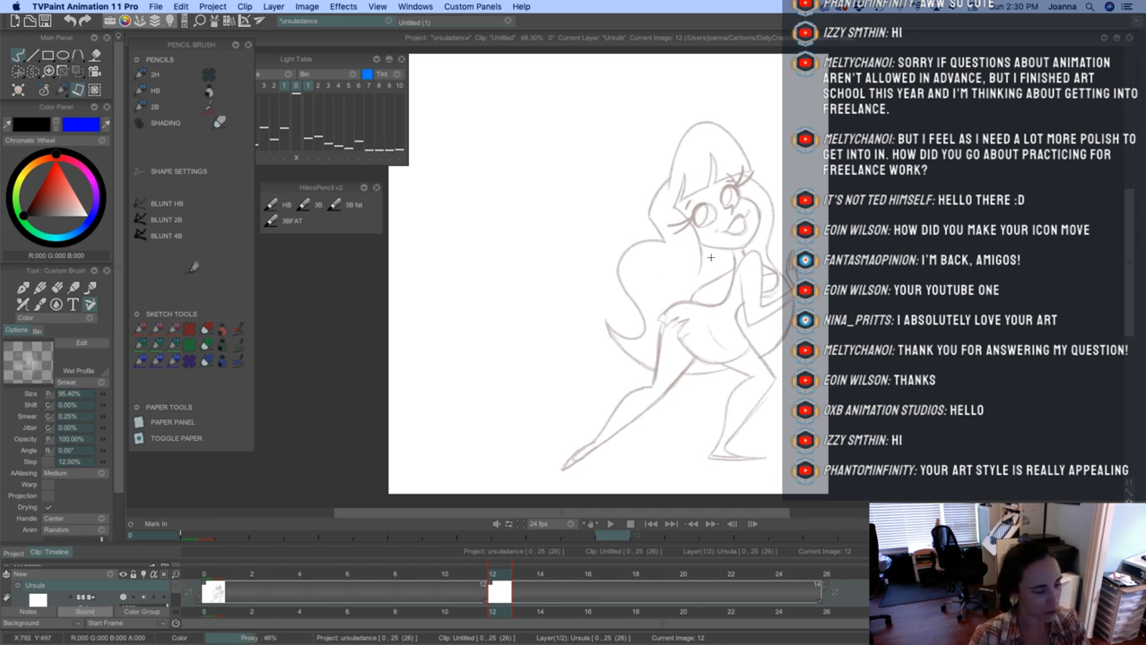
On Ursula's frame 12, draw the far eye with its lashes, the nose and the far cheek in black over the faded drawing
mouse_move(745, 260)
mouse_down()
mouse_move(775, 337)
mouse_move(706, 351)
mouse_move(715, 270)
mouse_move(763, 292)
mouse_up()
mouse_move(743, 231)
mouse_down()
mouse_move(777, 283)
mouse_move(774, 256)
mouse_move(778, 286)
mouse_up()
mouse_move(747, 228)
mouse_down()
mouse_move(773, 254)
mouse_move(777, 287)
mouse_up()
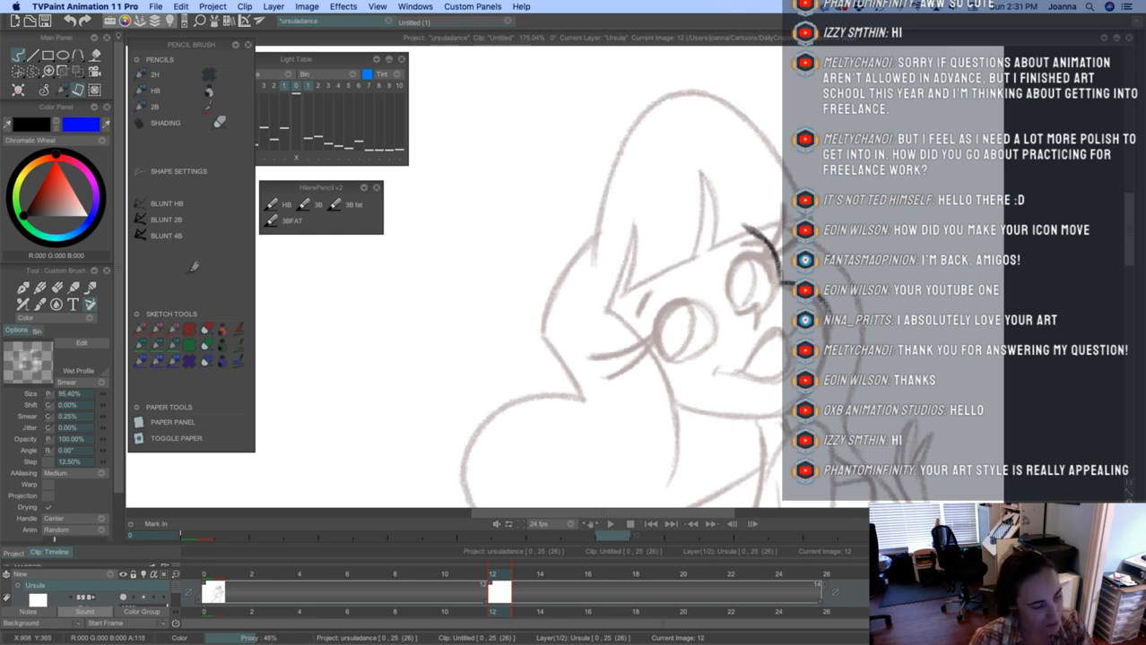
drag(823, 299, 831, 343)
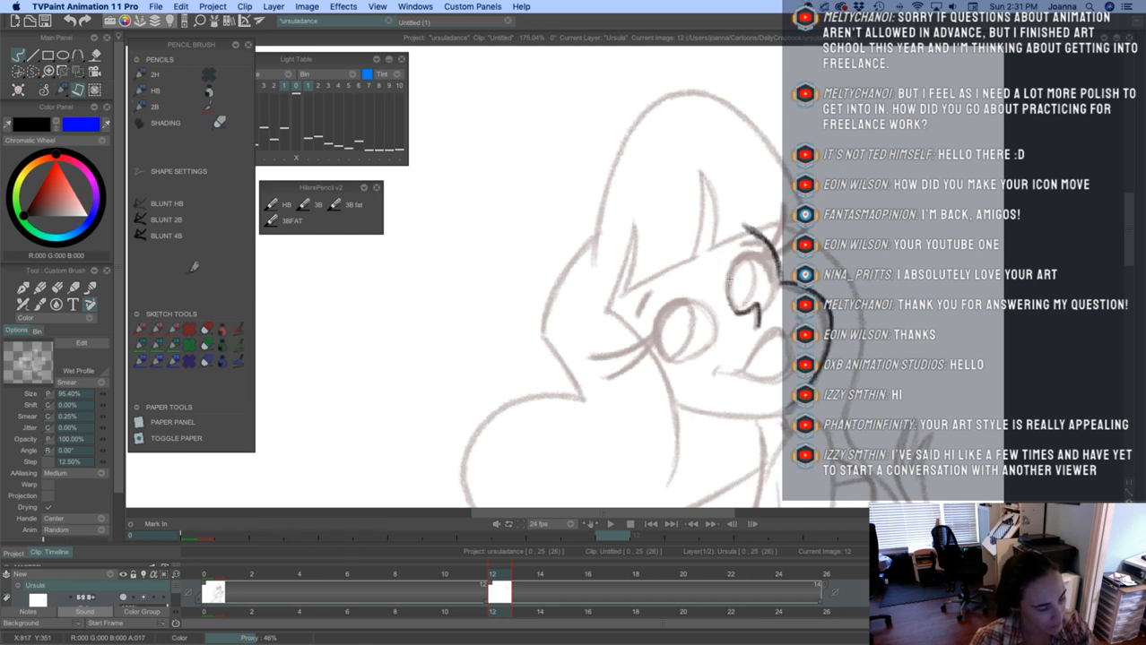
mouse_move(732, 279)
mouse_down()
mouse_move(730, 300)
mouse_move(761, 260)
mouse_move(729, 292)
mouse_move(752, 254)
mouse_move(773, 259)
mouse_move(771, 305)
mouse_move(775, 264)
mouse_move(736, 267)
mouse_move(750, 305)
mouse_move(759, 254)
mouse_up()
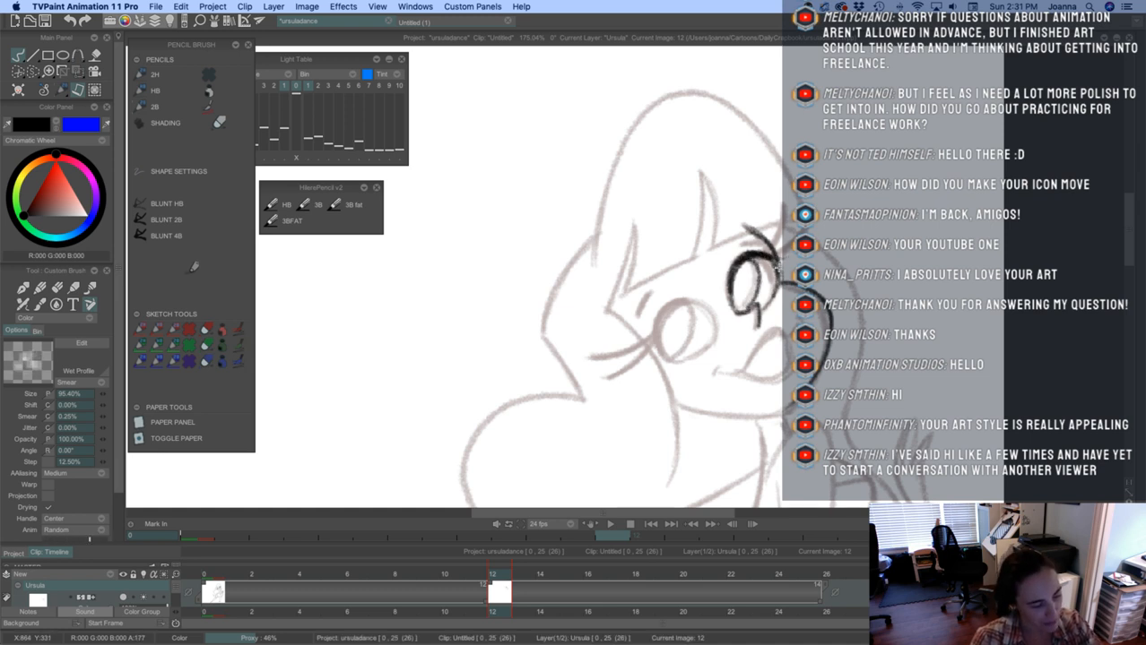
drag(777, 205, 772, 258)
drag(796, 233, 776, 256)
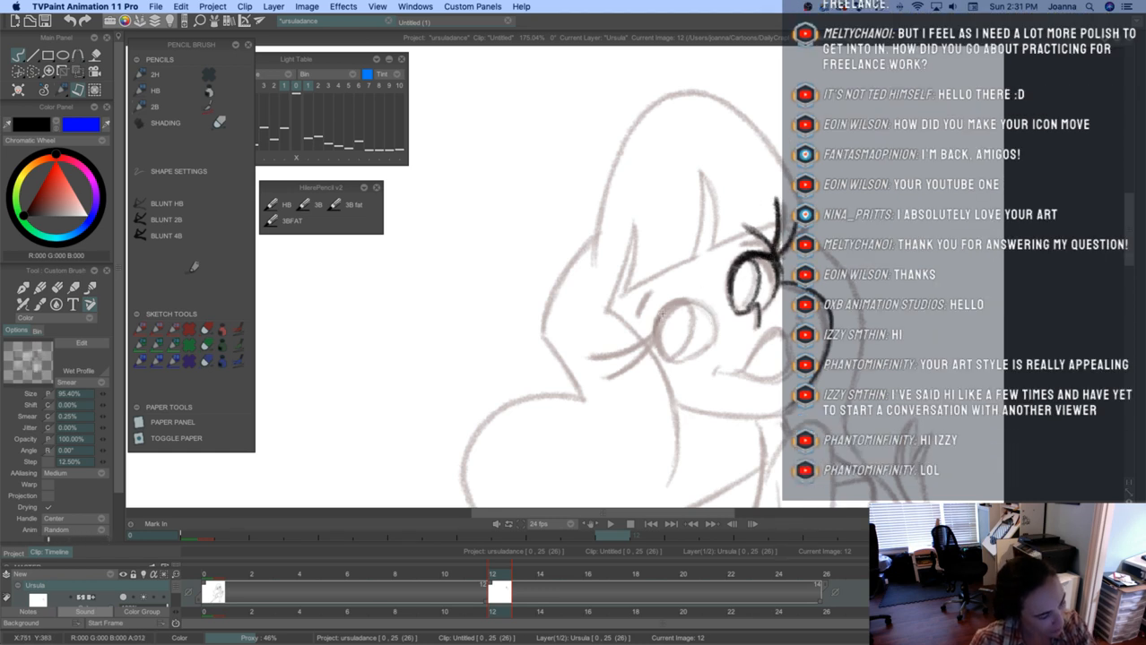
Draw the near eye with its pupil and lashes, the mouth and the near eyebrow in black
mouse_move(705, 309)
mouse_down()
mouse_move(658, 307)
mouse_move(657, 355)
mouse_up()
mouse_move(665, 309)
mouse_down()
mouse_move(655, 360)
mouse_move(654, 345)
mouse_move(709, 319)
mouse_up()
mouse_move(656, 346)
mouse_down()
mouse_move(696, 362)
mouse_move(578, 338)
mouse_move(597, 360)
mouse_up()
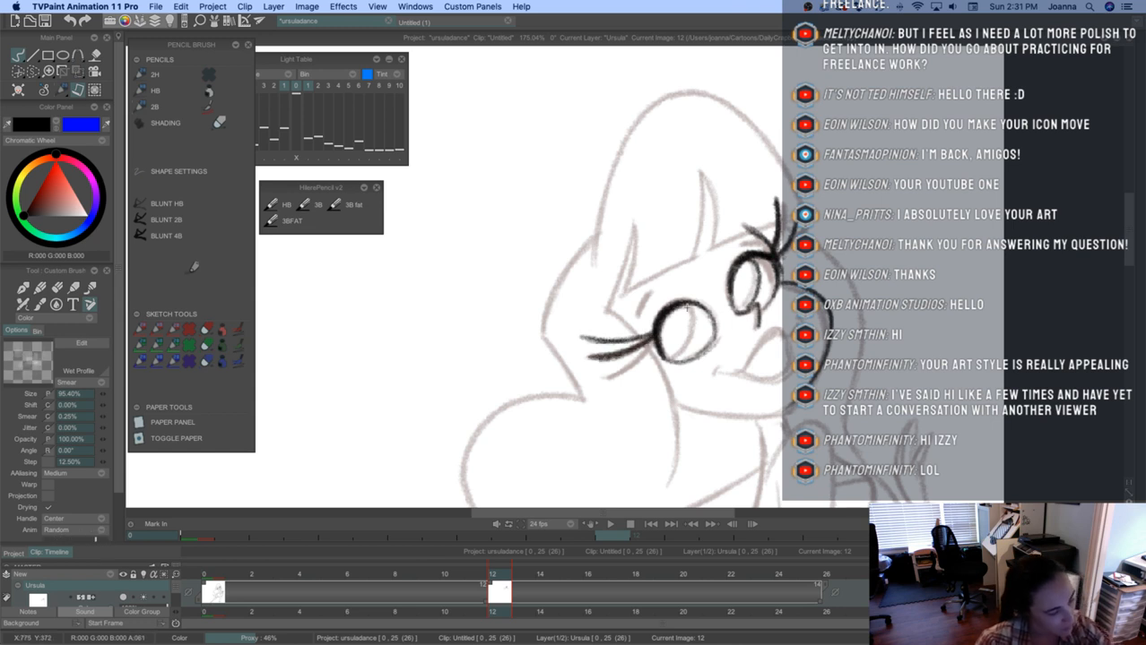
mouse_move(783, 337)
mouse_down()
mouse_move(753, 353)
mouse_move(767, 332)
mouse_move(749, 363)
mouse_move(725, 372)
mouse_move(740, 370)
mouse_move(708, 363)
mouse_up()
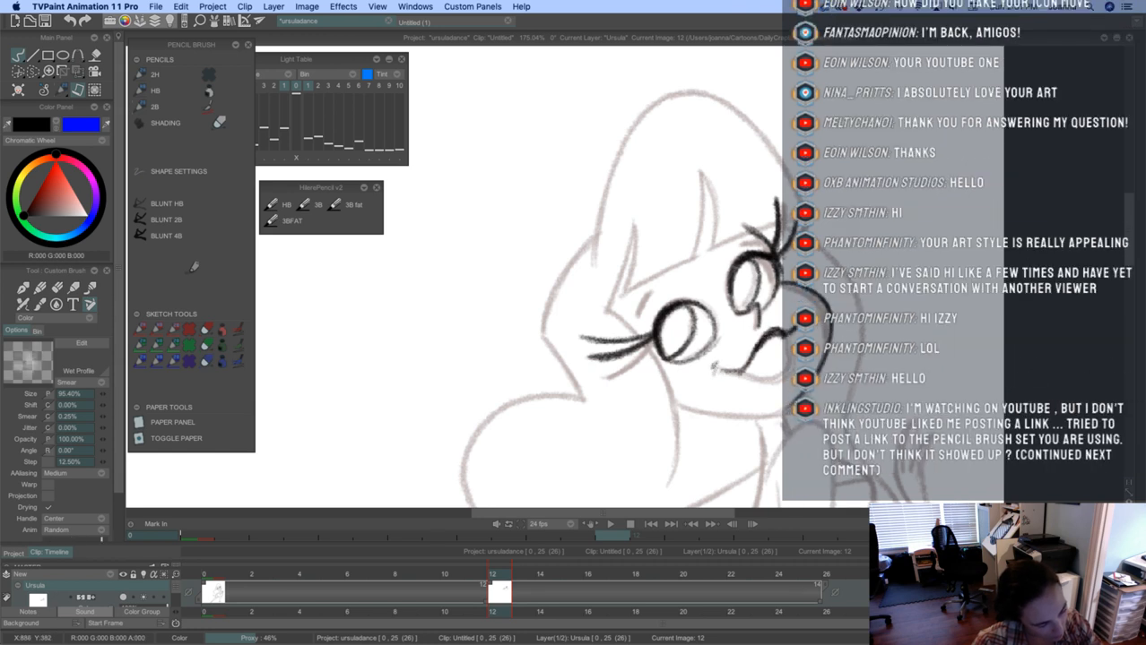
mouse_move(792, 361)
mouse_down()
mouse_move(767, 379)
mouse_move(725, 371)
mouse_move(778, 381)
mouse_move(795, 362)
mouse_up()
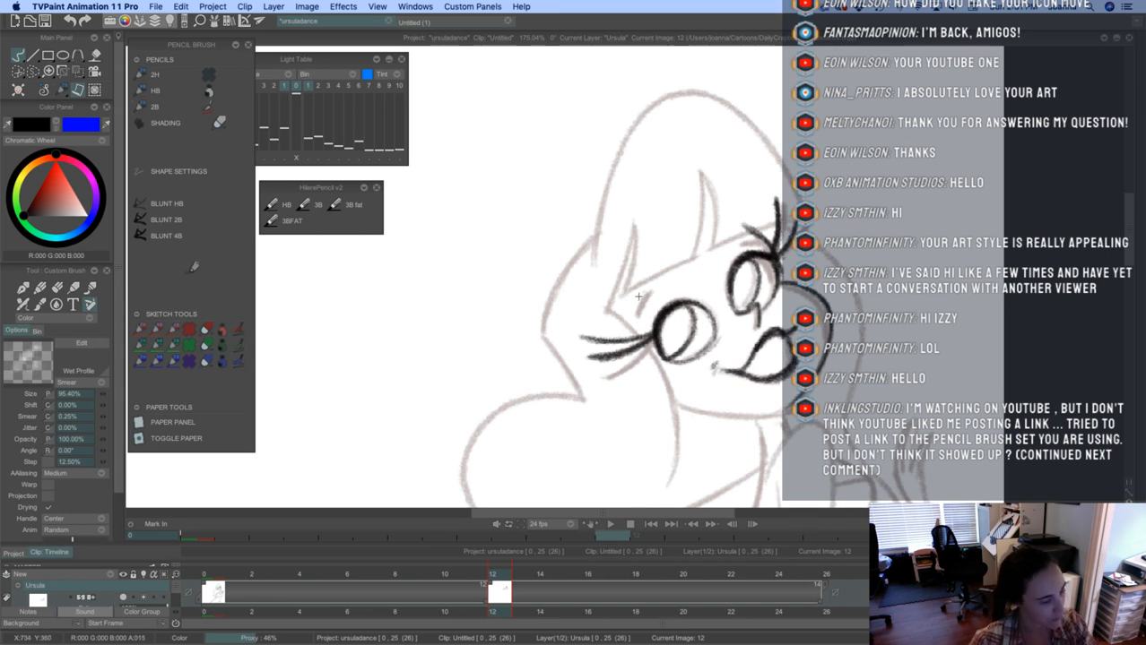
drag(638, 296, 634, 314)
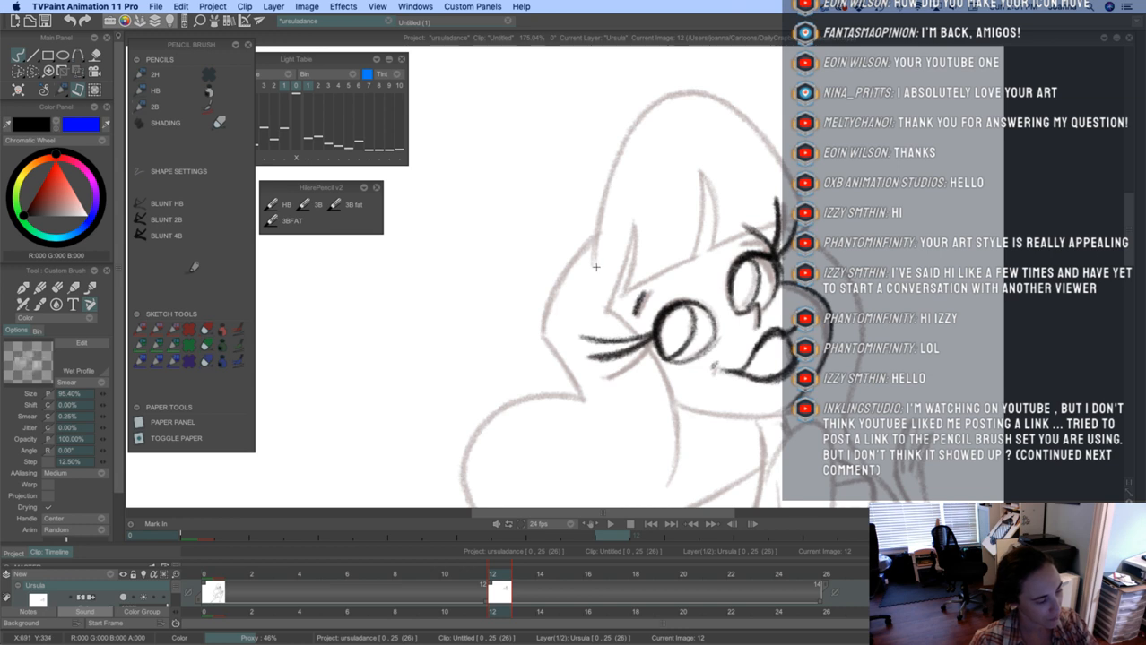
Draw the crown of the hair as one arc over the head and add the pointed bangs across the forehead
drag(596, 267, 612, 191)
key(super+z)
mouse_move(596, 266)
mouse_down()
mouse_move(610, 175)
mouse_move(647, 108)
mouse_move(726, 99)
mouse_move(801, 201)
mouse_up()
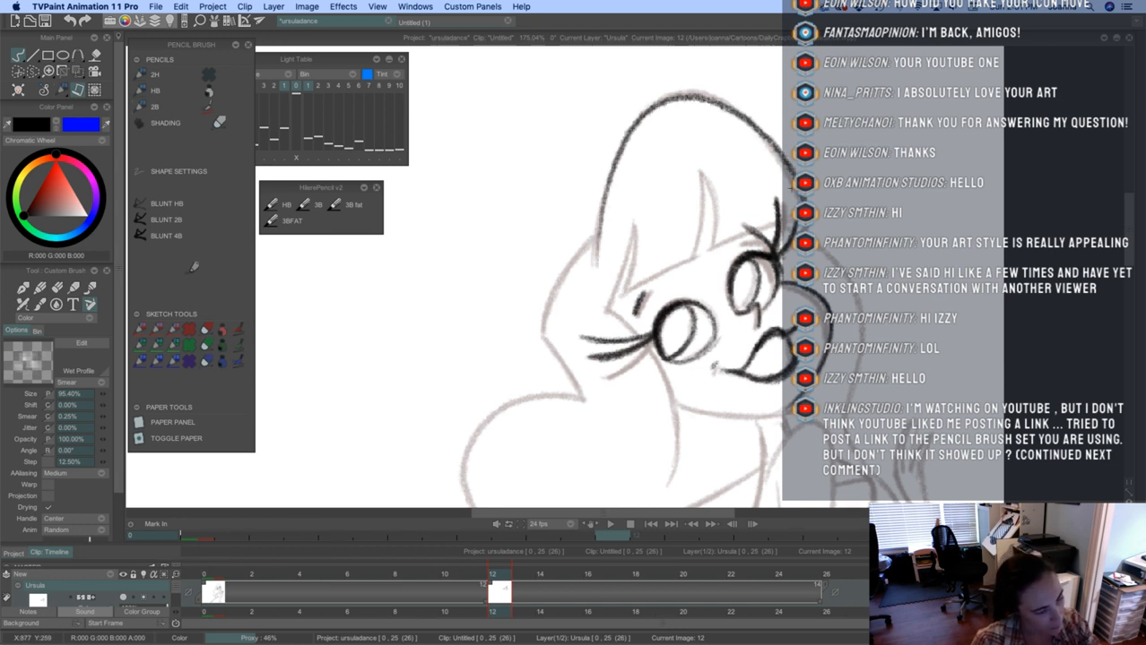
drag(610, 310, 633, 225)
mouse_move(633, 225)
mouse_down()
mouse_move(620, 294)
mouse_move(696, 257)
mouse_up()
drag(696, 257, 701, 174)
mouse_move(701, 174)
mouse_down()
mouse_move(710, 255)
mouse_move(794, 218)
mouse_up()
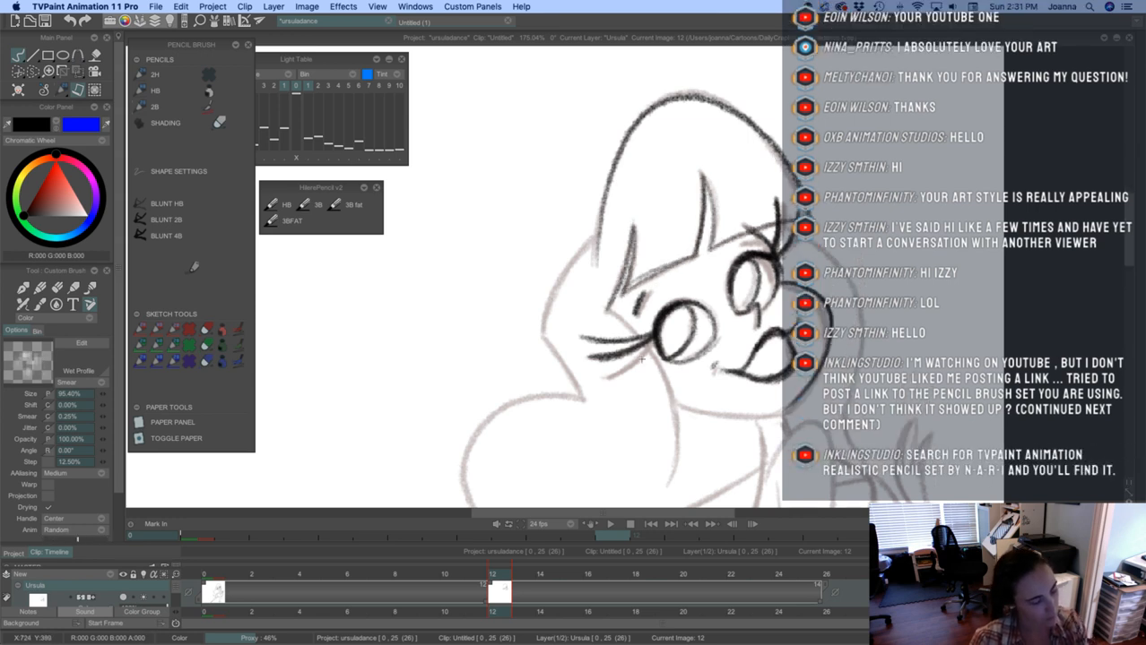
Draw the jaw line and the long curve running from below the chin down the torso
mouse_move(697, 412)
mouse_down()
mouse_move(772, 414)
mouse_move(698, 414)
mouse_up()
drag(626, 428, 603, 244)
mouse_move(736, 235)
mouse_down()
mouse_move(737, 288)
mouse_move(736, 246)
mouse_move(723, 351)
mouse_move(704, 372)
mouse_up()
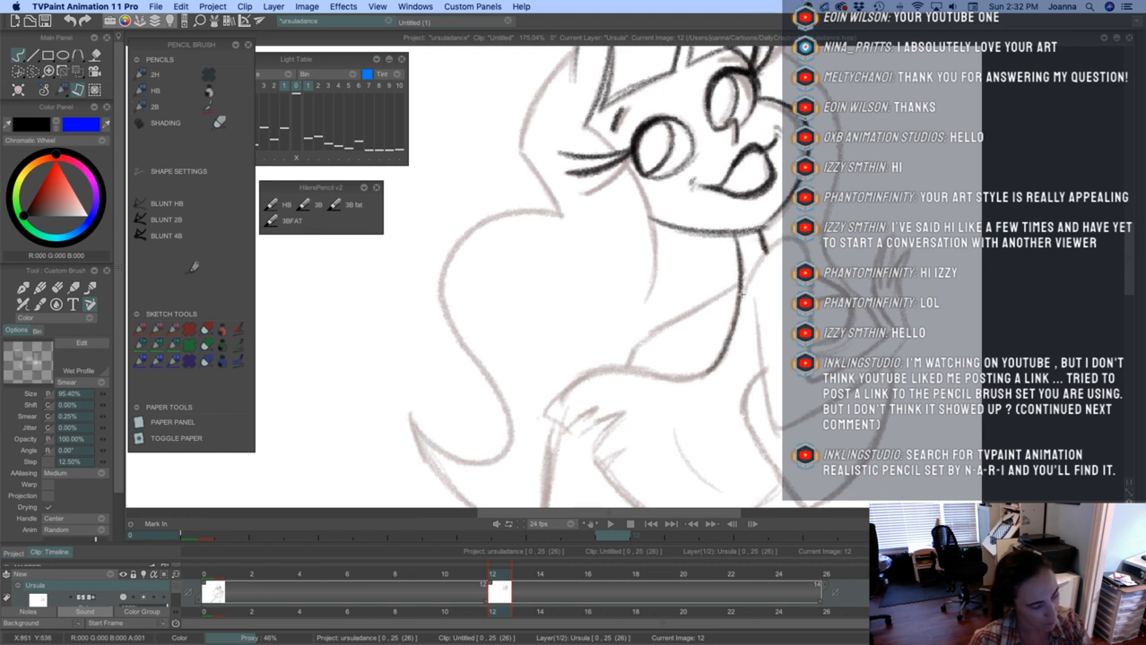
drag(741, 294, 792, 238)
key(super+z)
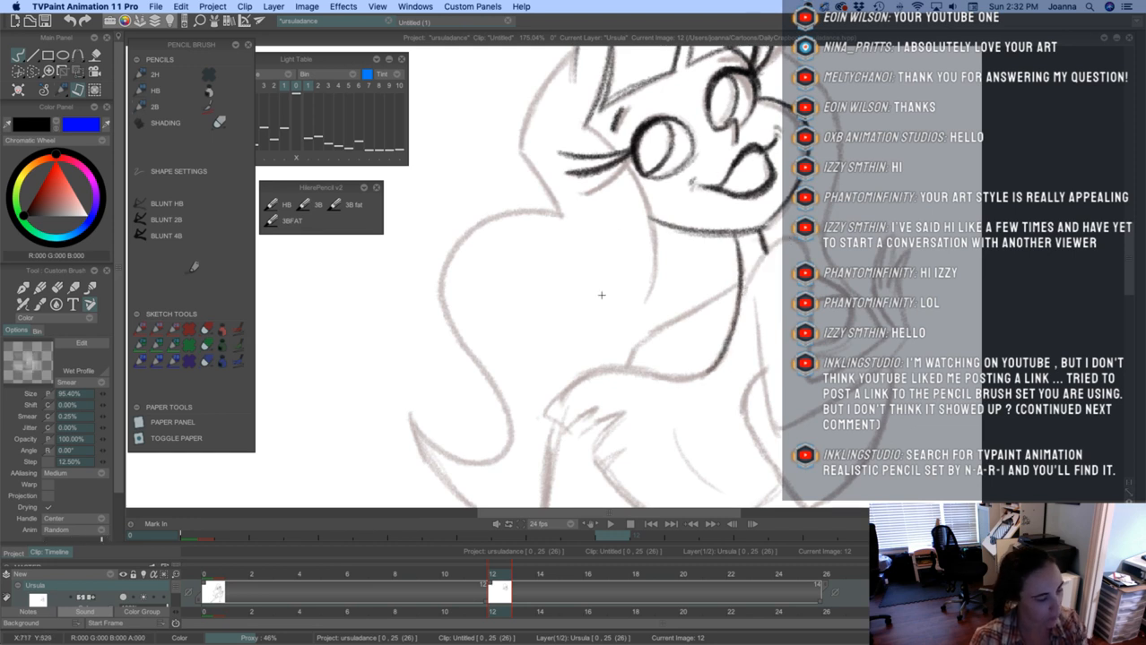
drag(633, 358, 657, 448)
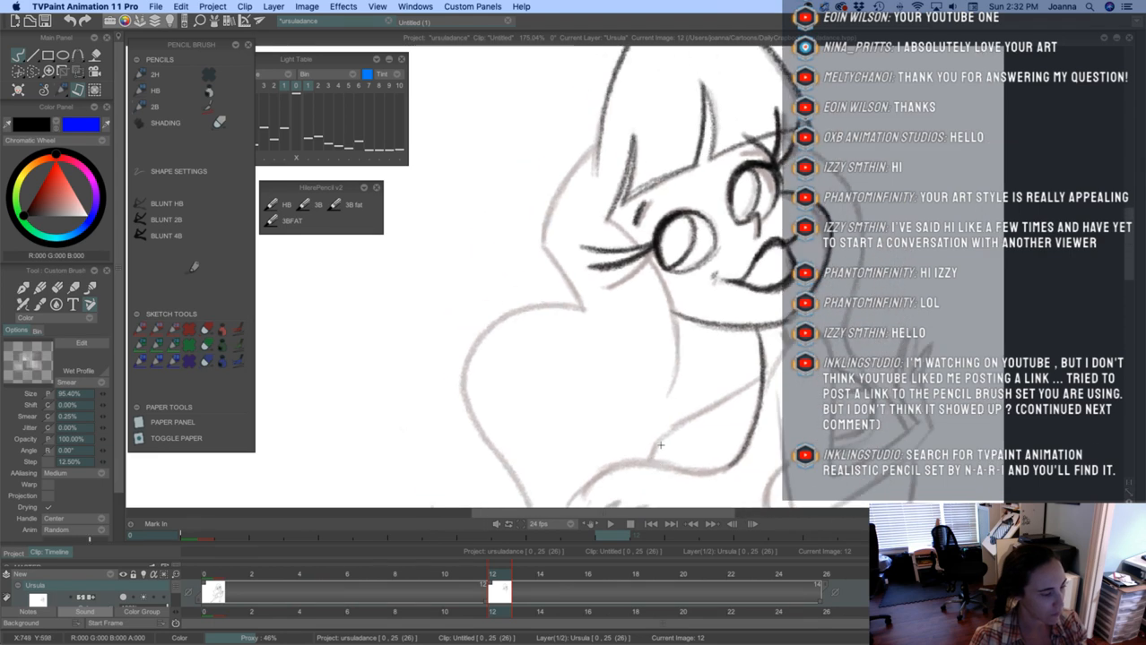
Draw the hair behind the near side of the head and the strand falling beside the near cheek
scroll(657, 398, down, 2)
drag(743, 158, 844, 269)
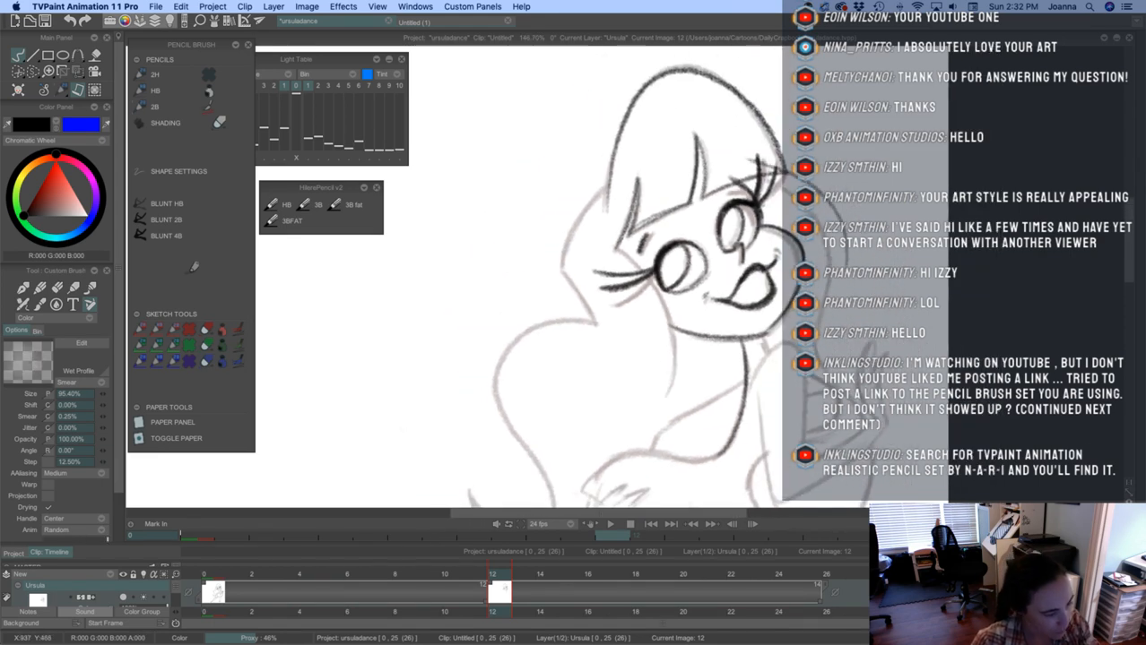
mouse_move(613, 182)
mouse_down()
mouse_move(558, 264)
mouse_move(560, 284)
mouse_move(558, 263)
mouse_move(569, 330)
mouse_up()
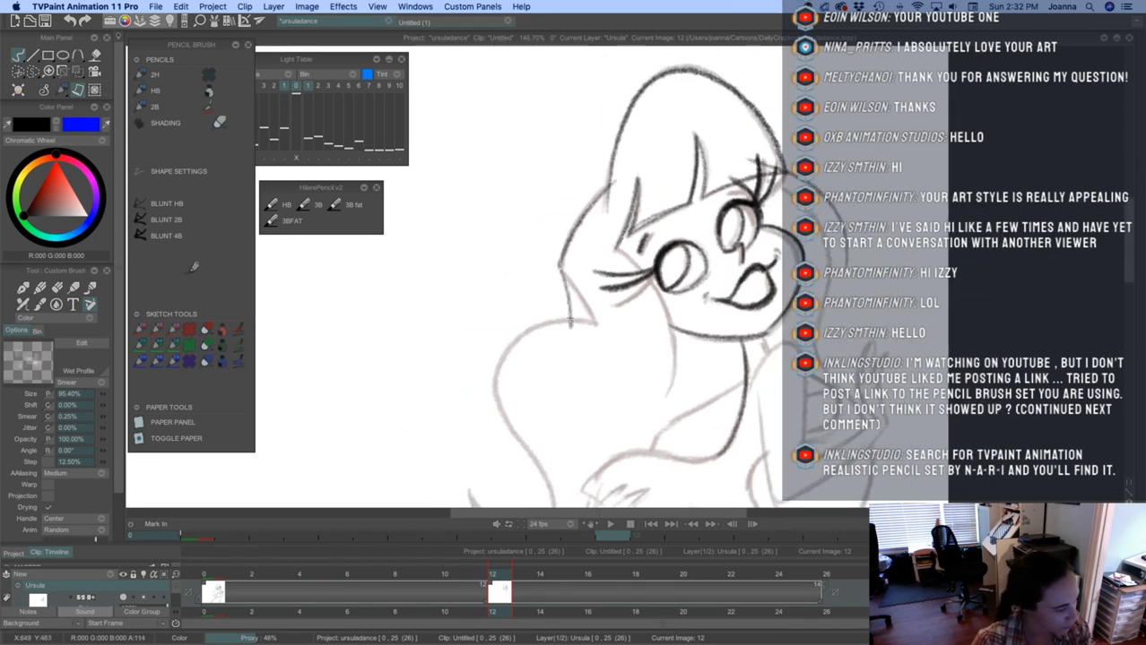
drag(606, 244, 653, 285)
drag(671, 284, 645, 387)
scroll(554, 356, down, 3)
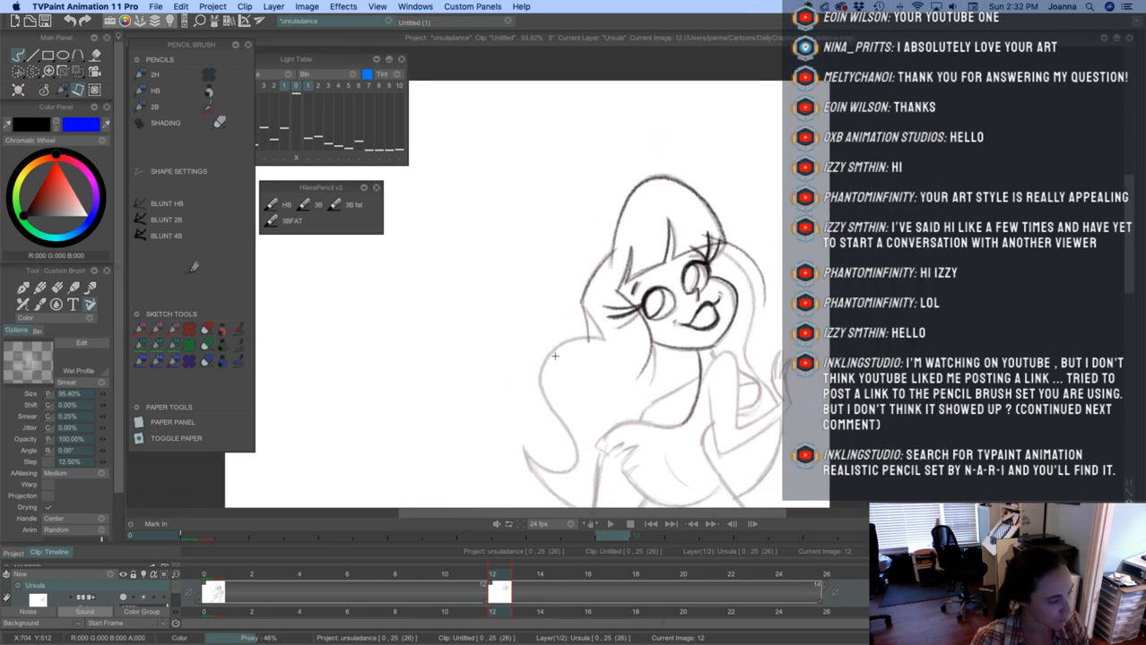
scroll(554, 356, down, 2)
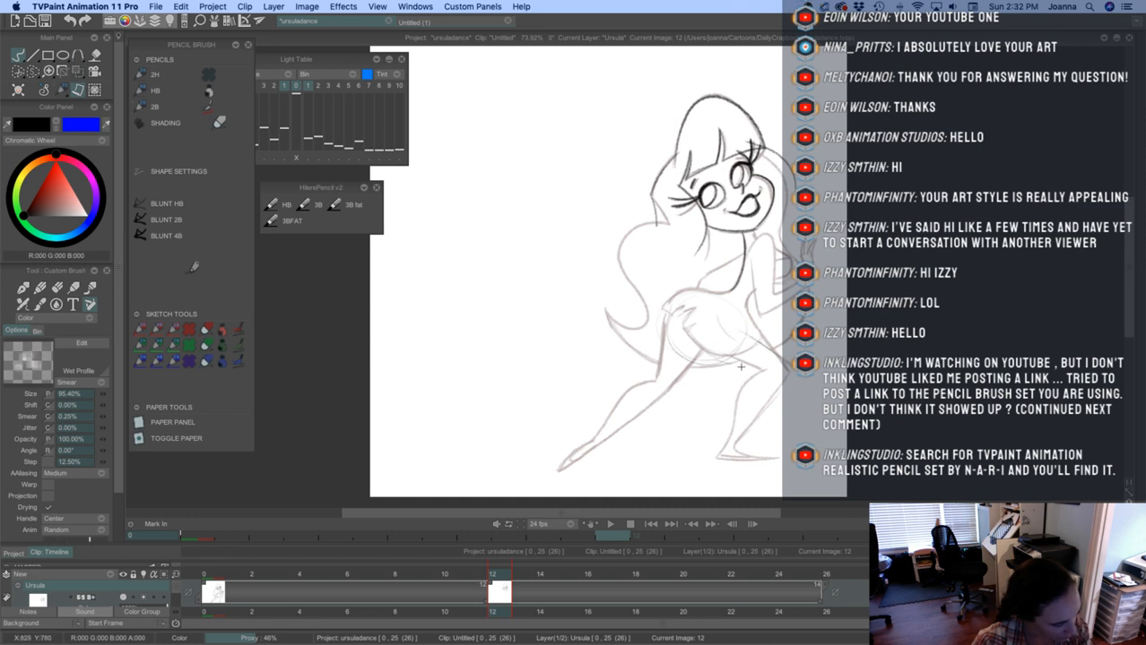
Roughly sketch new contours for the bent front leg and the stretched leg from hip to toe
mouse_move(740, 366)
mouse_down()
mouse_move(776, 384)
mouse_move(752, 428)
mouse_move(756, 458)
mouse_up()
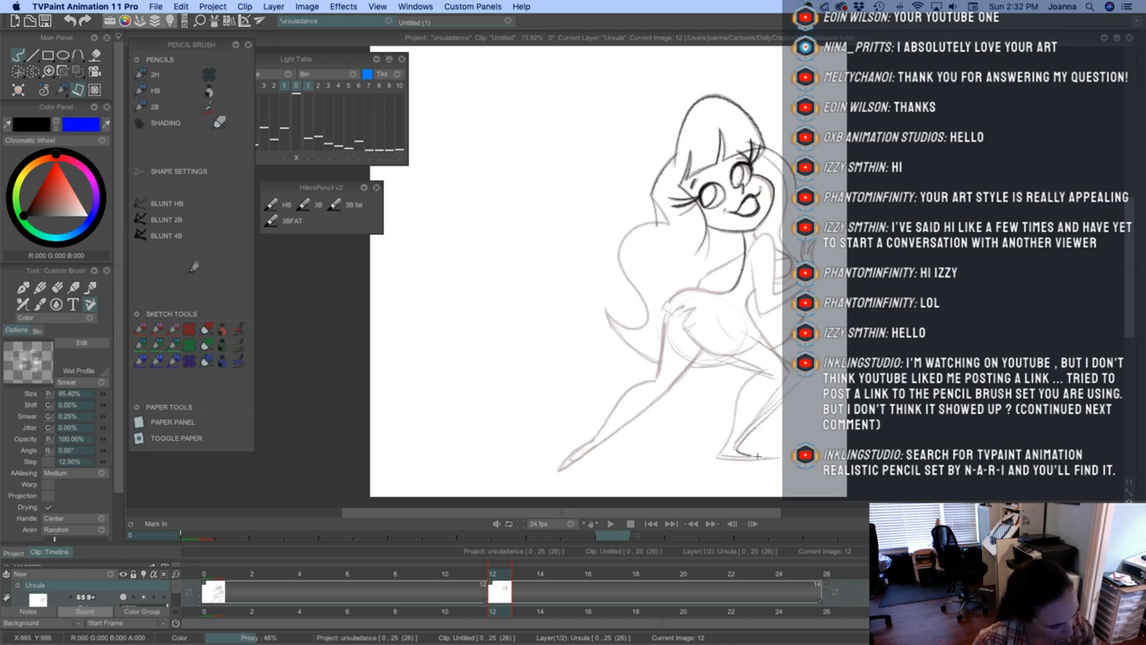
mouse_move(772, 371)
mouse_down()
mouse_move(749, 388)
mouse_move(776, 369)
mouse_move(737, 411)
mouse_move(744, 399)
mouse_move(716, 458)
mouse_move(777, 369)
mouse_up()
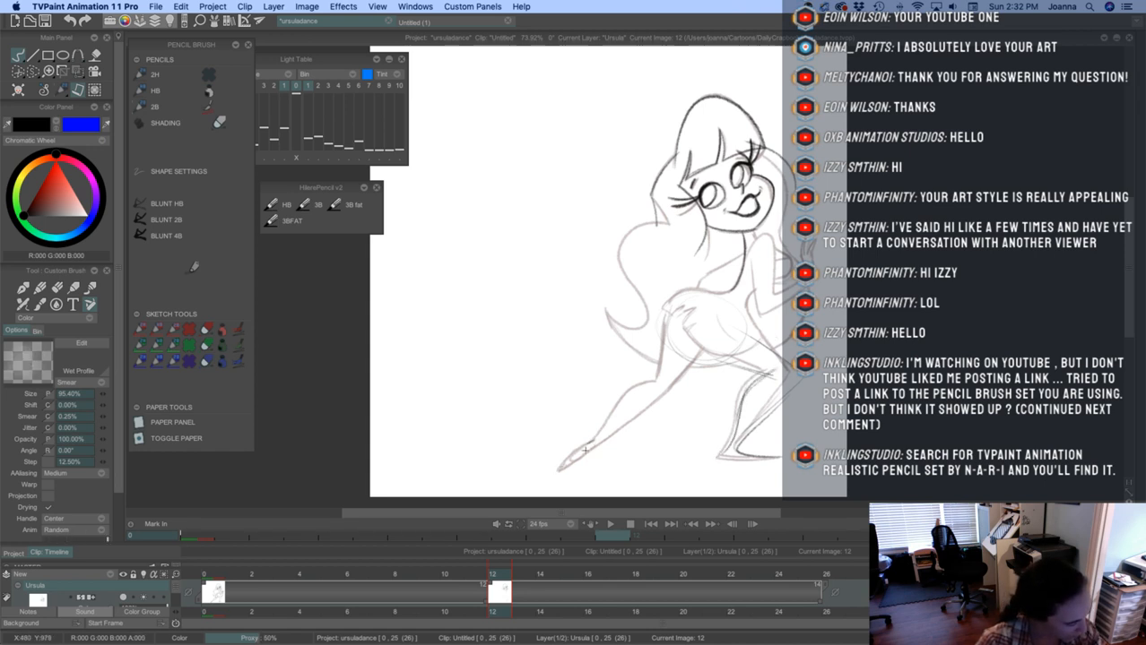
mouse_move(585, 450)
mouse_down()
mouse_move(559, 466)
mouse_move(580, 462)
mouse_up()
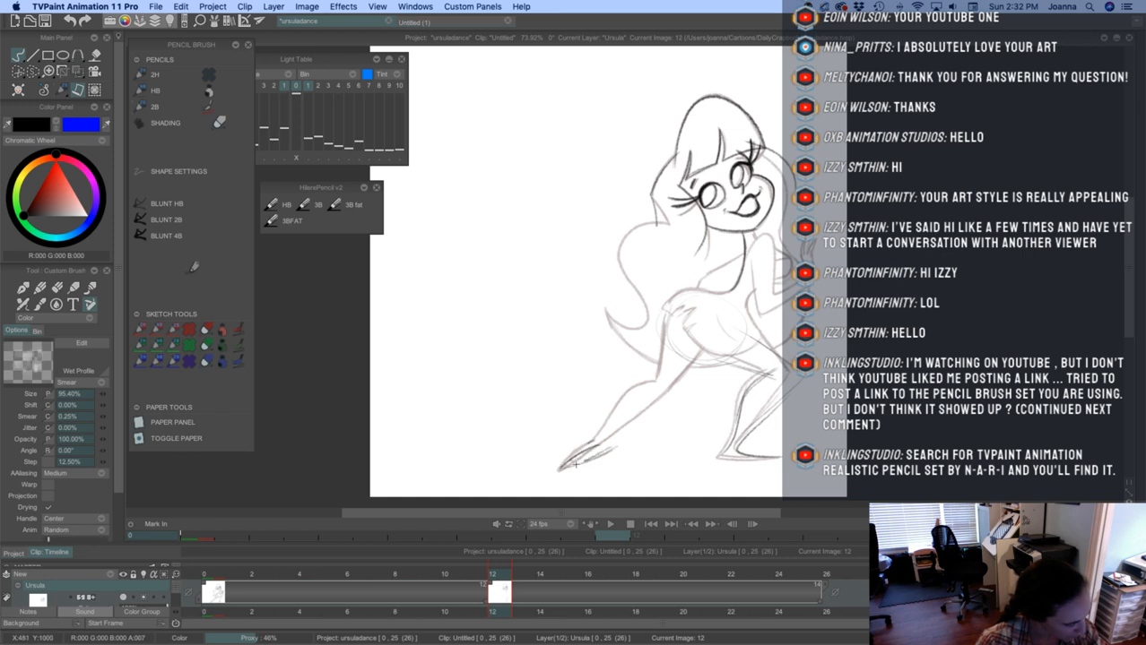
mouse_move(669, 330)
mouse_down()
mouse_move(667, 379)
mouse_move(674, 327)
mouse_move(691, 366)
mouse_move(707, 347)
mouse_move(683, 399)
mouse_up()
mouse_move(710, 352)
mouse_down()
mouse_move(688, 394)
mouse_move(662, 364)
mouse_move(661, 392)
mouse_move(605, 443)
mouse_up()
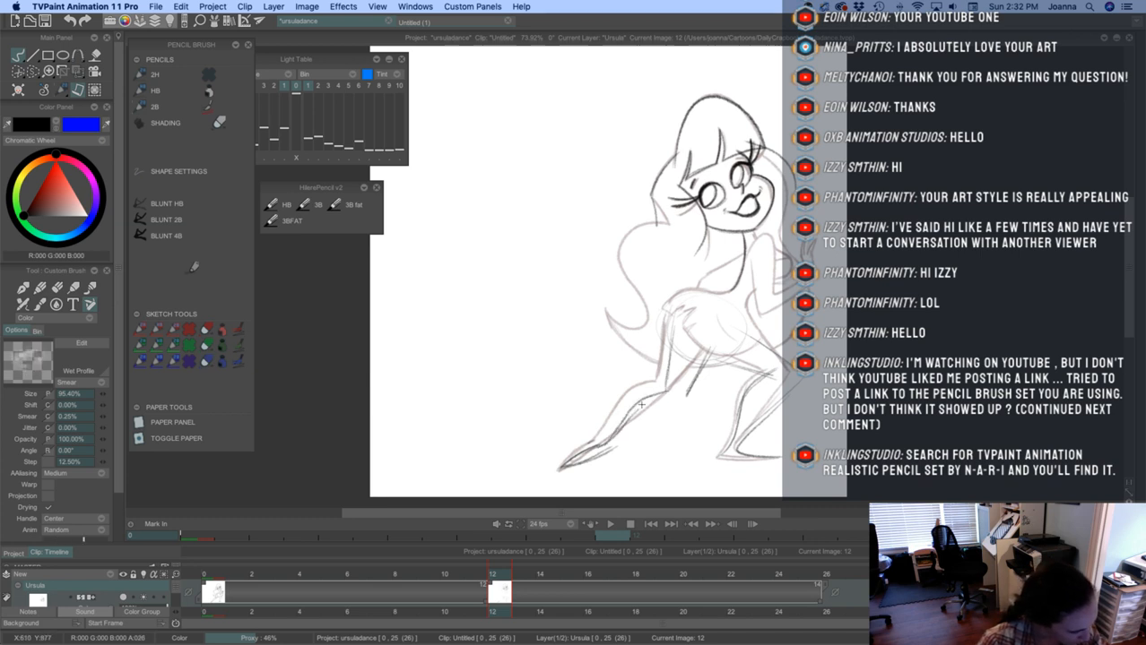
drag(685, 401, 617, 444)
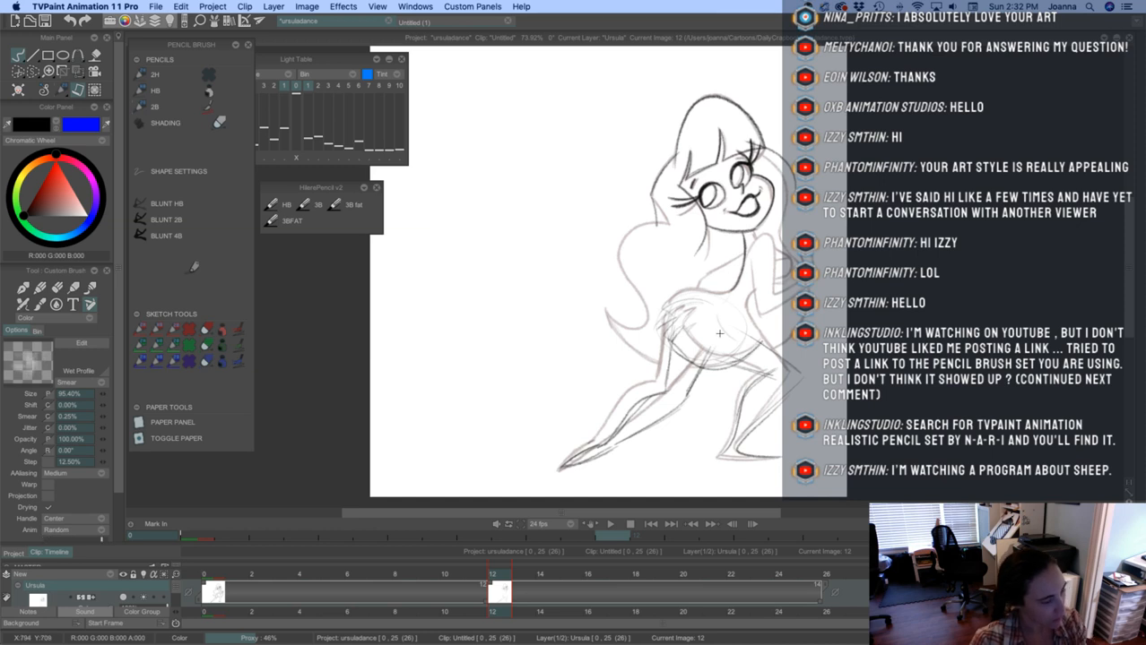
Lasso the head and upper chest on frame 12 and transform the selection, shifting it down onto the lower body
click(33, 71)
mouse_move(624, 180)
mouse_down()
mouse_move(635, 220)
mouse_move(728, 320)
mouse_move(821, 159)
mouse_move(608, 168)
mouse_up()
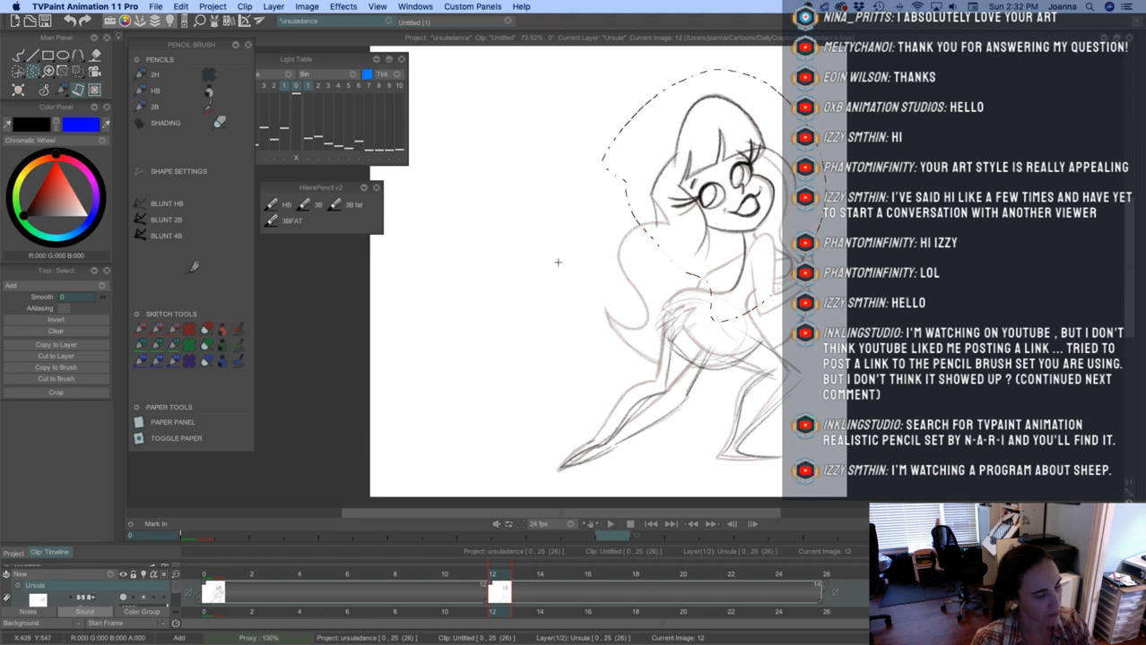
click(80, 77)
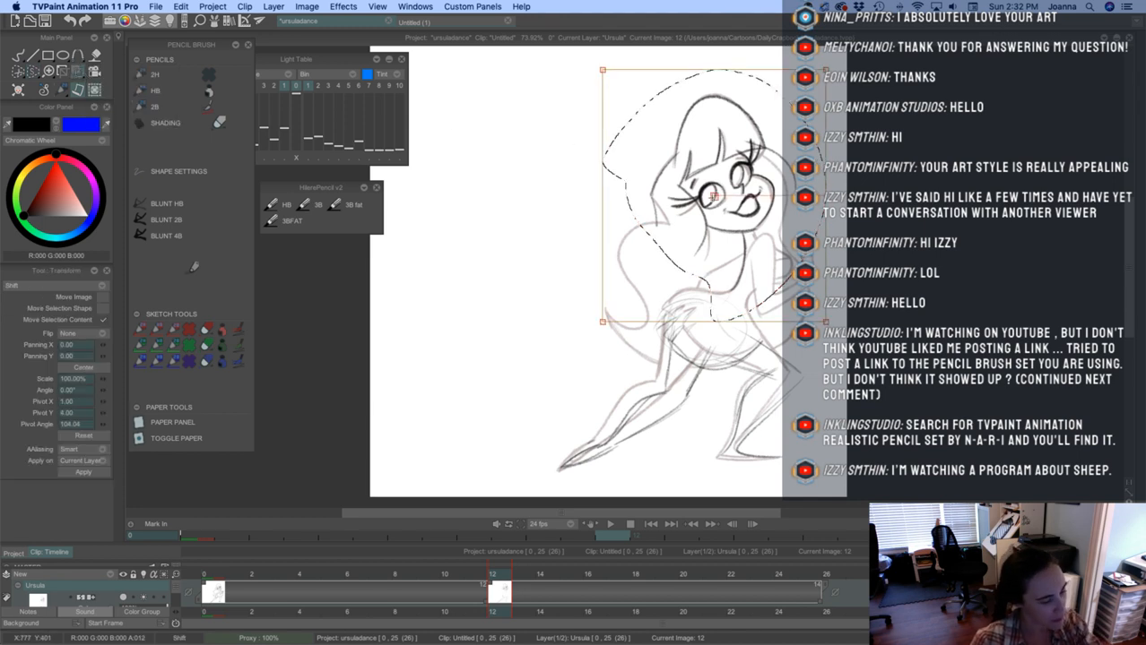
drag(709, 193, 709, 195)
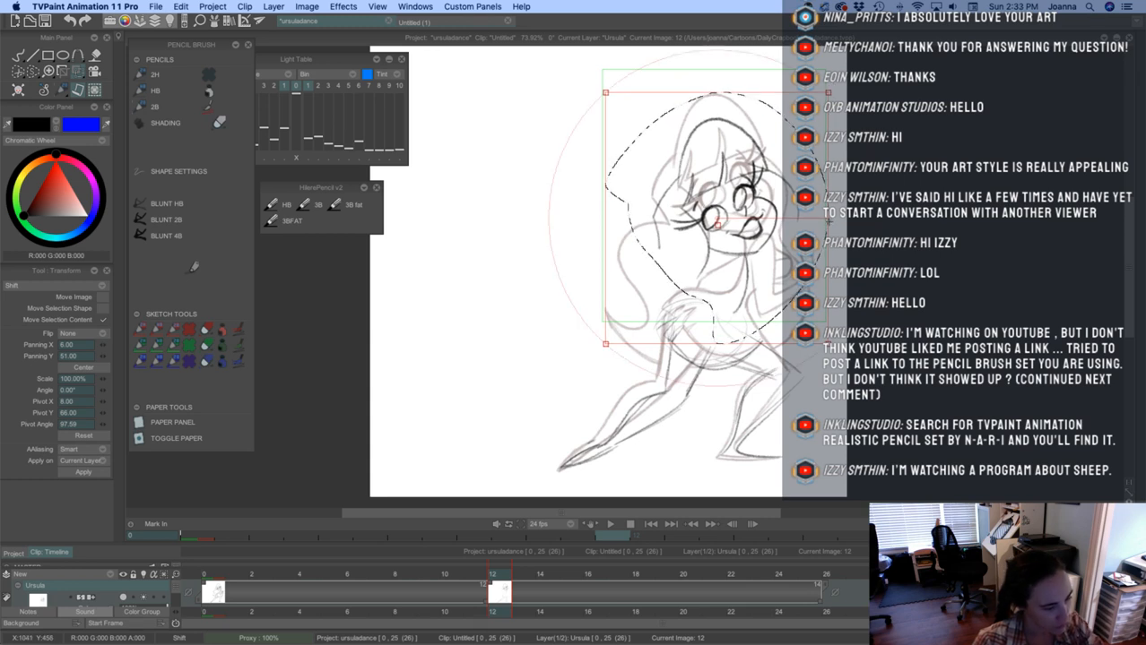
Rotate the selected head about 8.5° and nudge it to its final position, apply the transform and clear the selection
drag(828, 118, 841, 135)
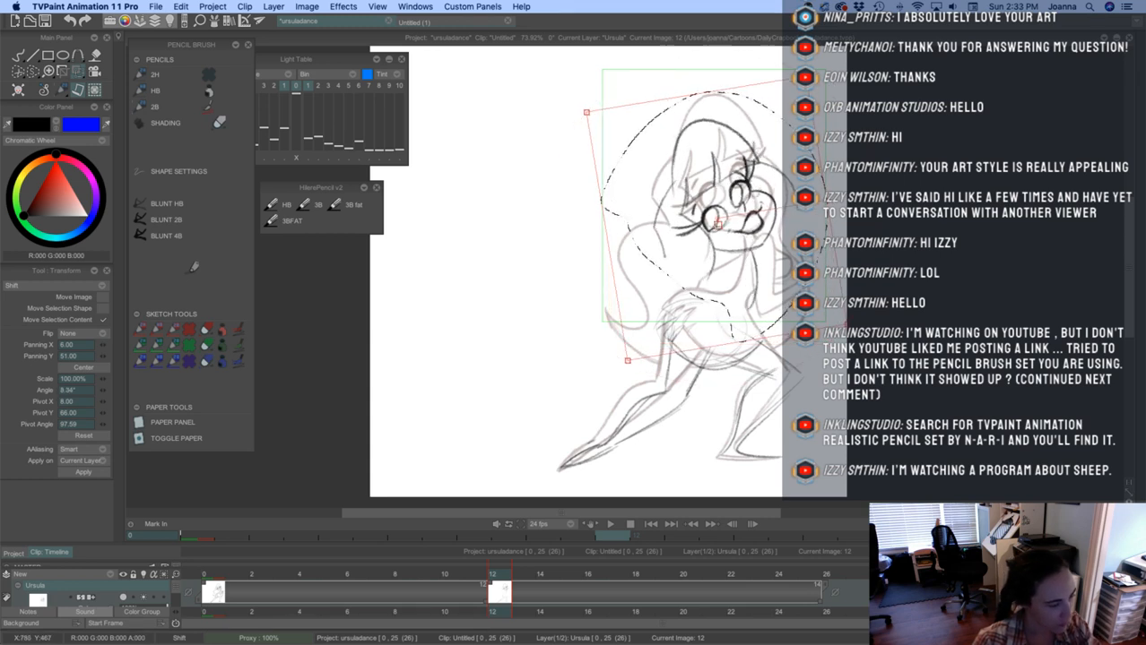
drag(690, 244, 660, 226)
drag(806, 75, 797, 71)
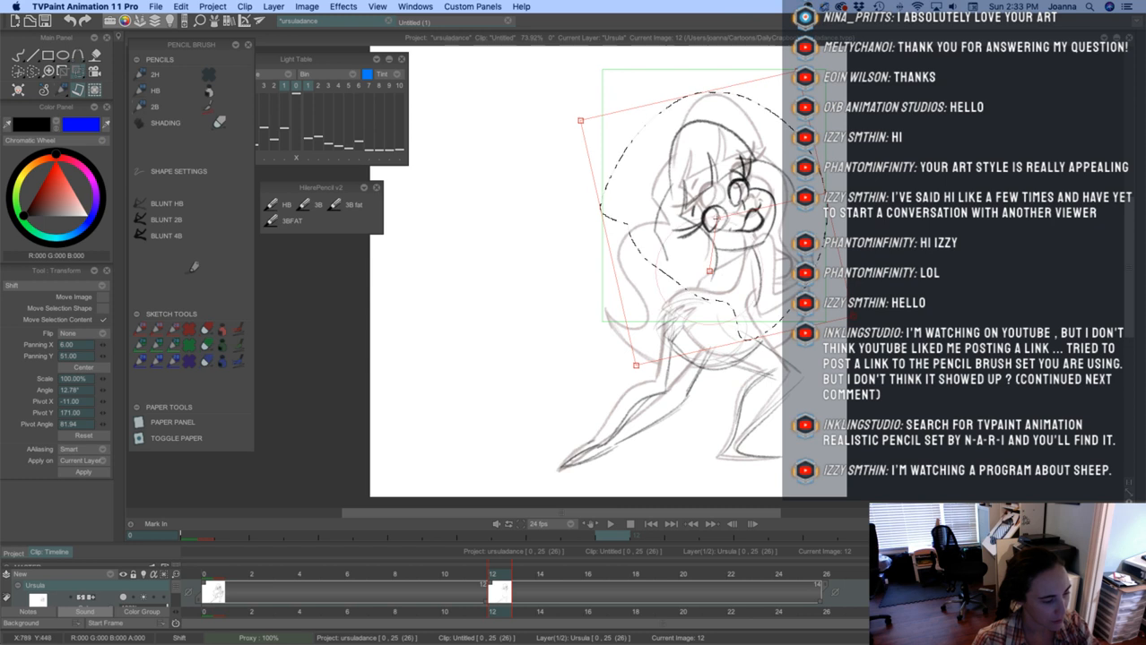
drag(717, 218, 743, 251)
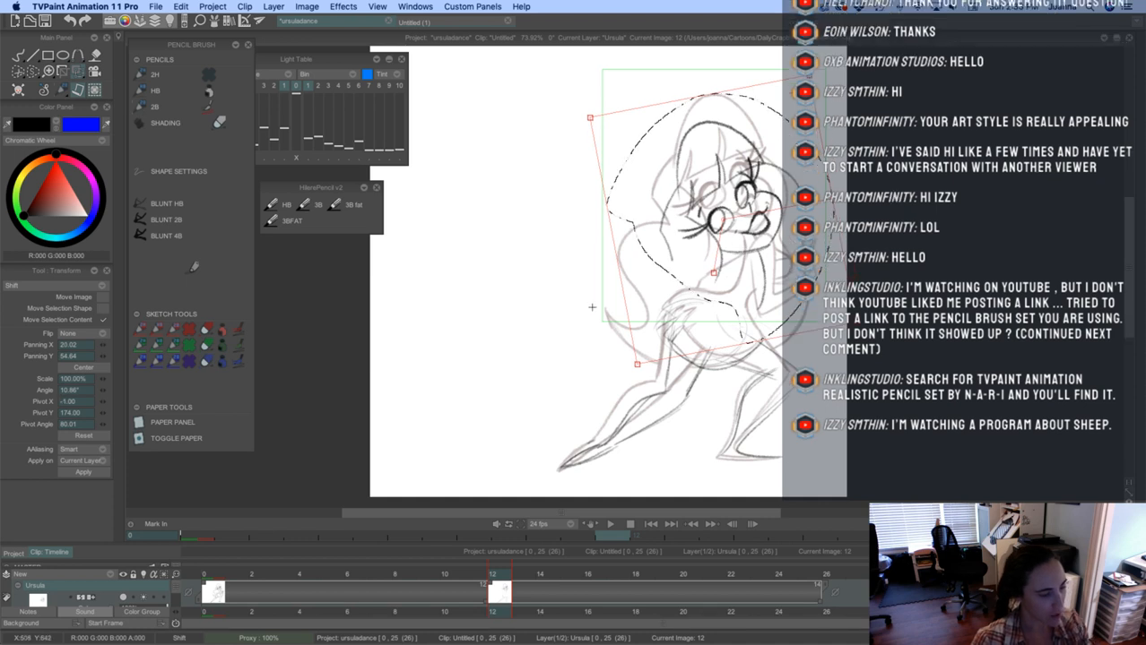
drag(589, 114, 593, 108)
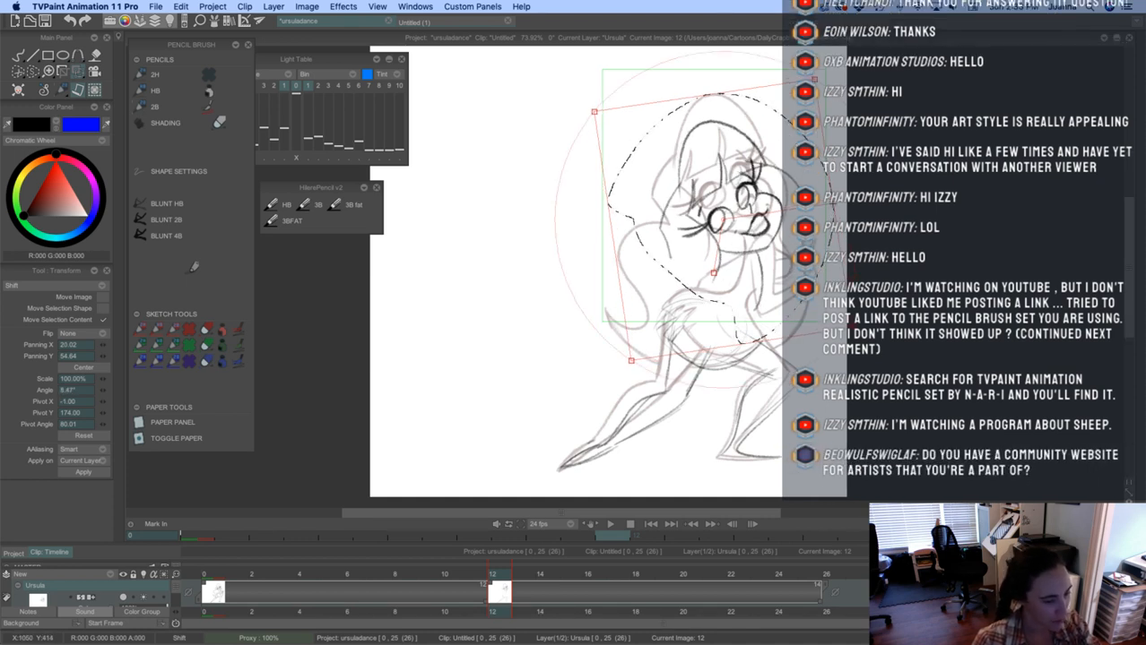
key(Return)
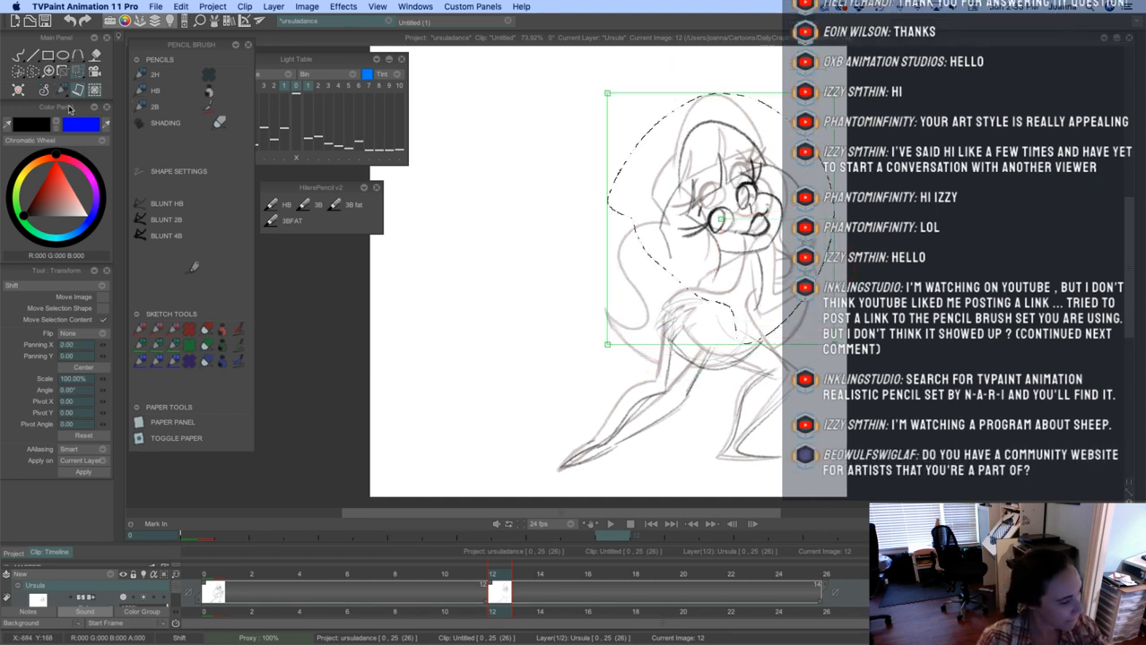
click(39, 73)
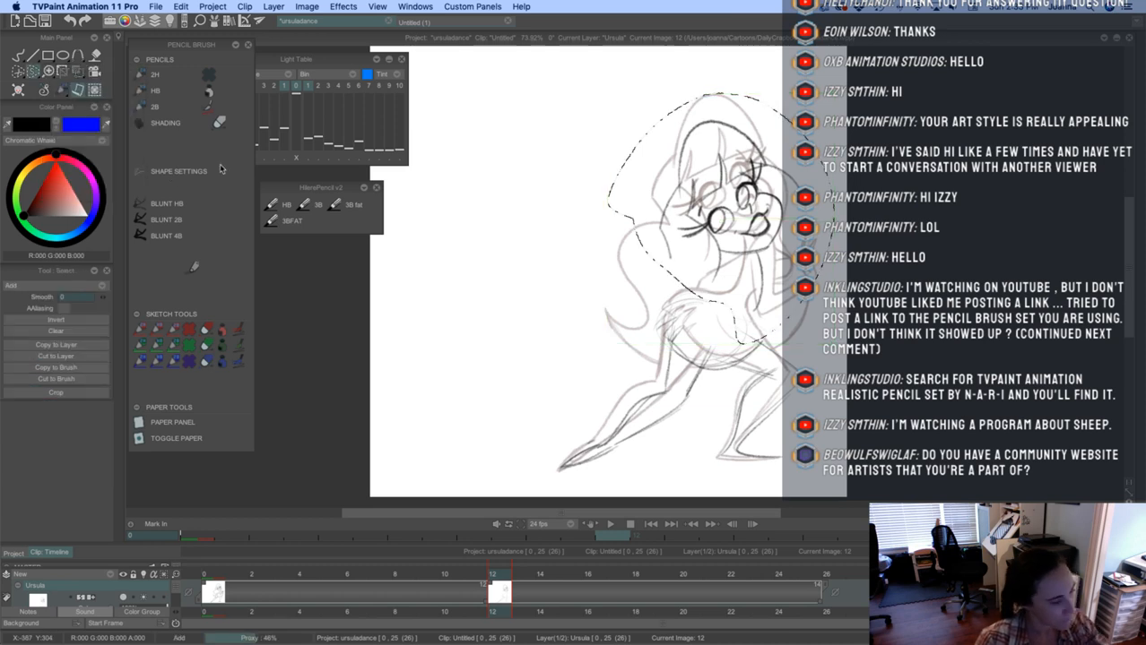
click(538, 366)
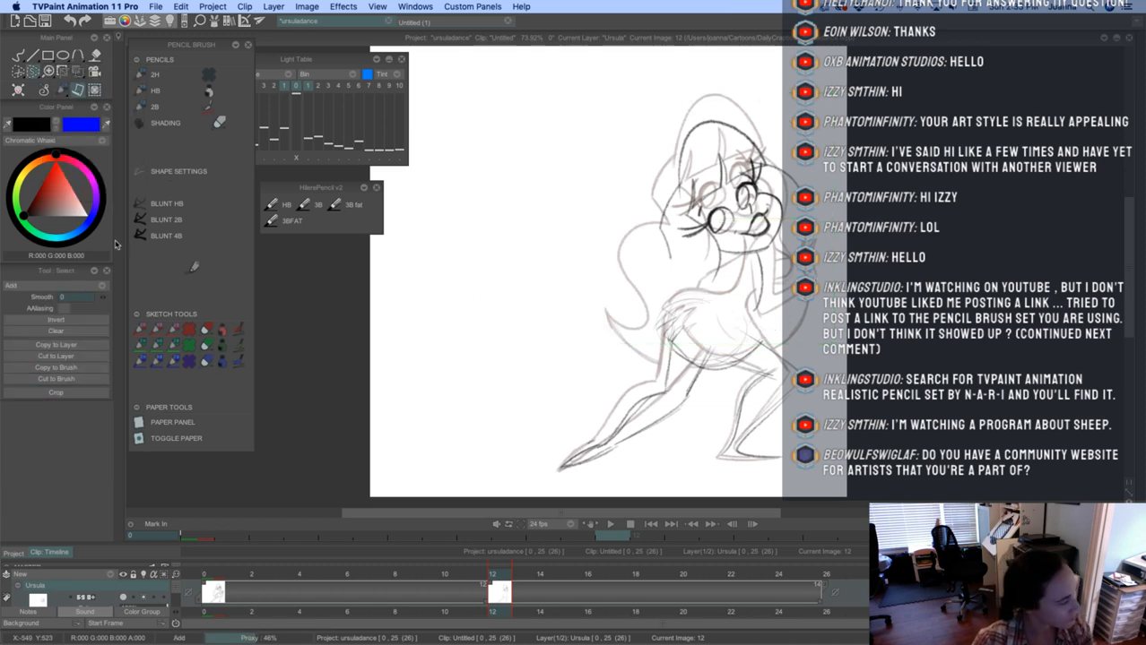
Redraw the raised hand and bent forearm below the chin with the 2B pencil, erasing stray lines along the arm
click(150, 111)
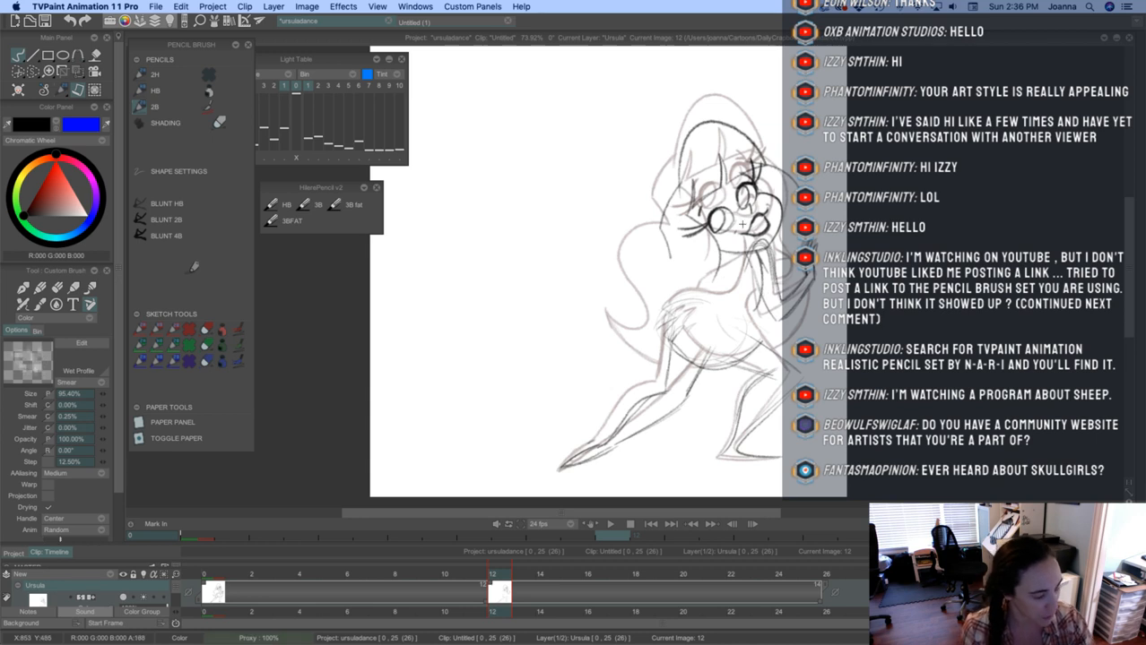
key(e)
drag(761, 251, 751, 336)
key(e)
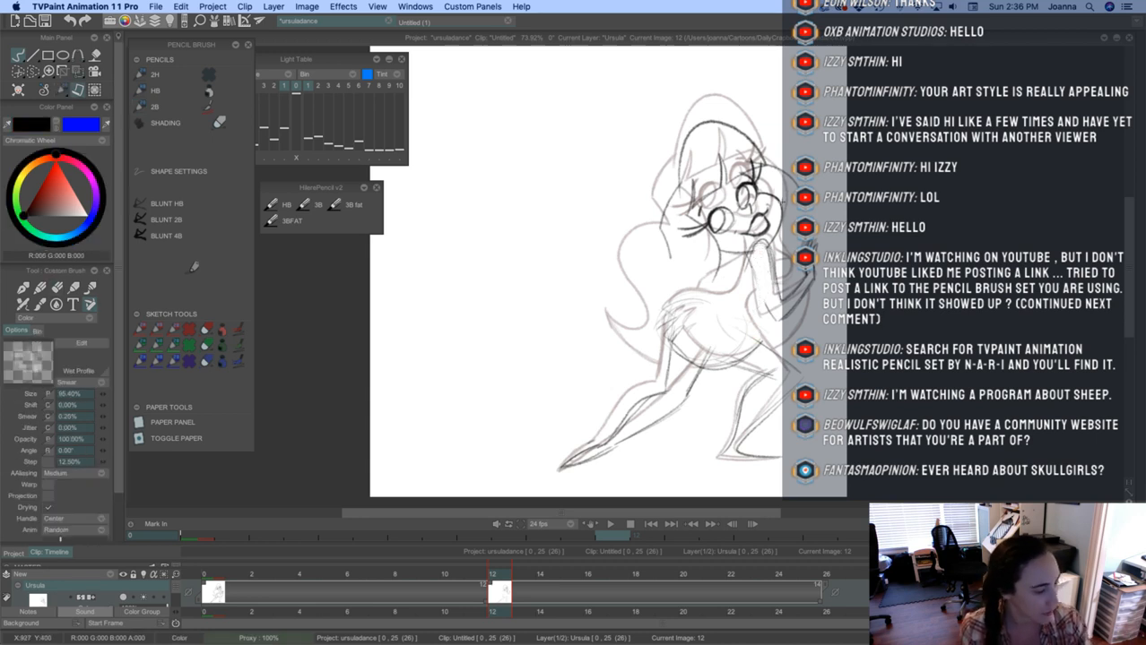
mouse_move(750, 254)
mouse_down()
mouse_move(766, 244)
mouse_move(778, 296)
mouse_move(753, 315)
mouse_up()
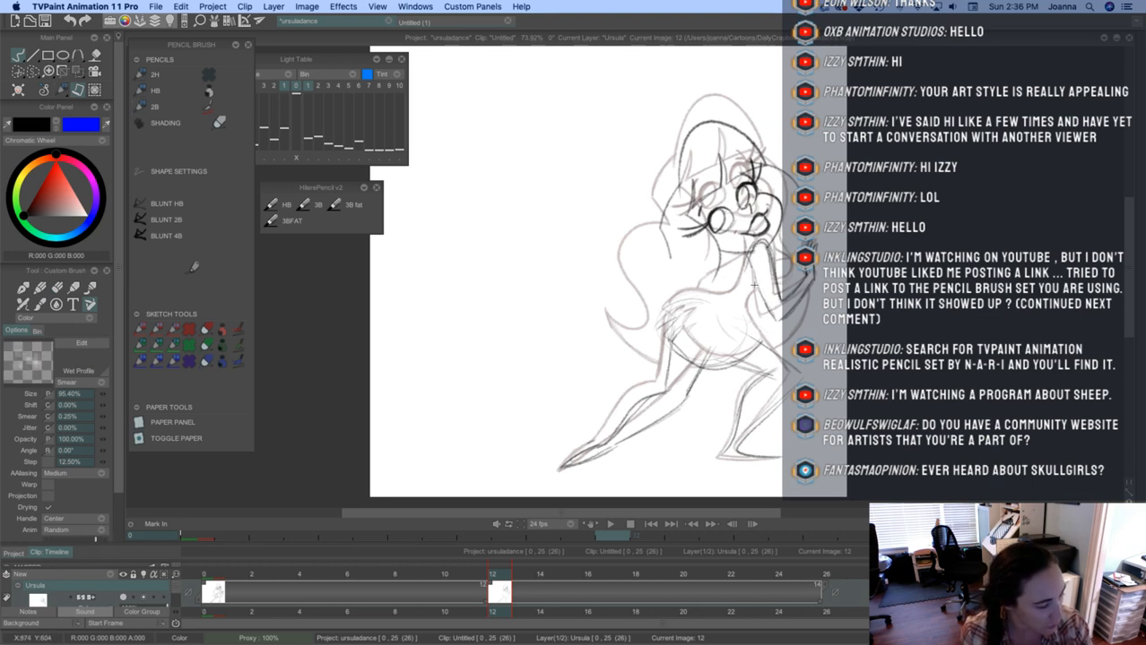
drag(790, 277, 788, 279)
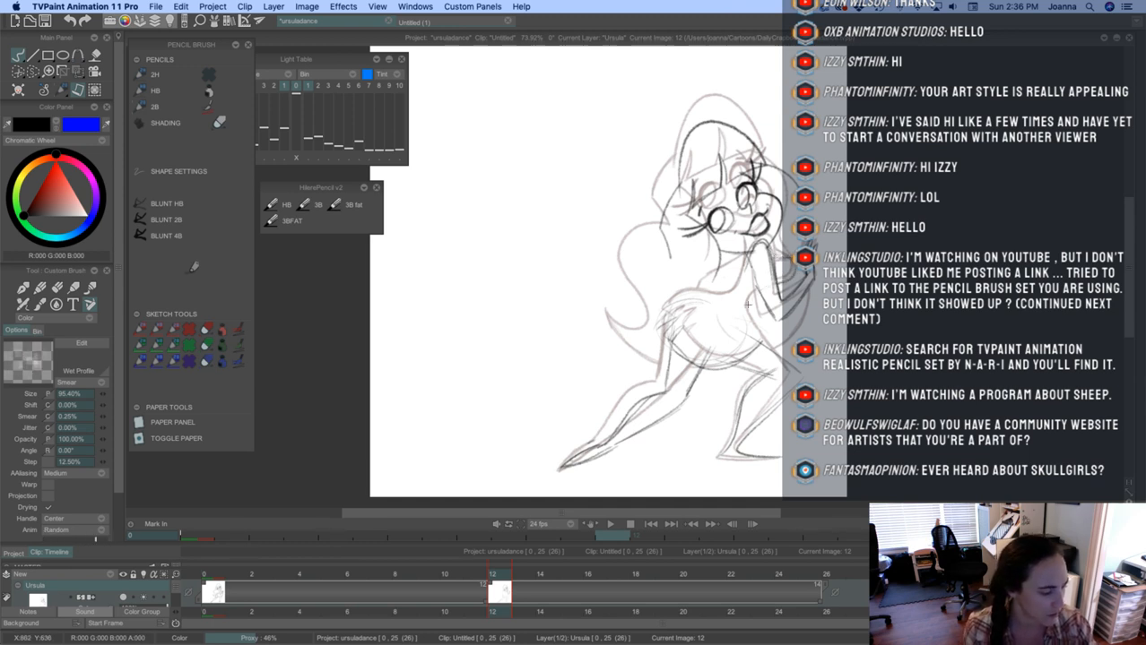
mouse_move(754, 288)
mouse_down()
mouse_move(749, 315)
mouse_move(746, 305)
mouse_move(759, 336)
mouse_move(753, 294)
mouse_move(744, 319)
mouse_move(793, 362)
mouse_up()
drag(760, 337, 794, 362)
drag(746, 303, 750, 326)
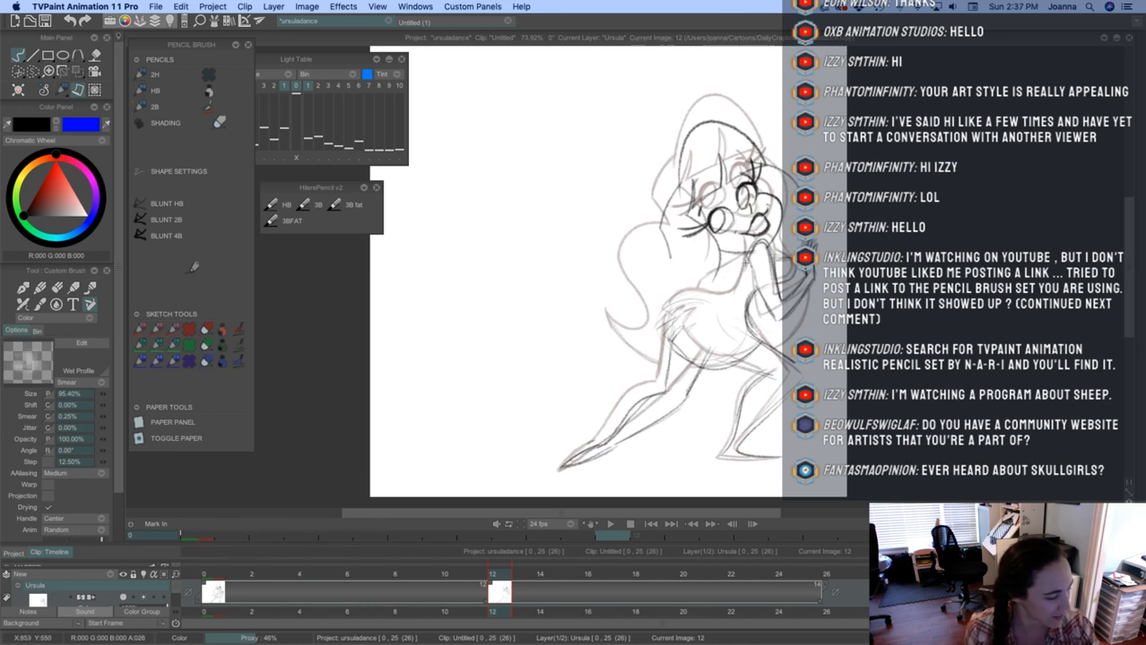
Draw the torso contour curving down over the hip and the line of the near upper arm
mouse_move(744, 267)
mouse_down()
mouse_move(723, 297)
mouse_move(657, 321)
mouse_up()
drag(730, 289, 667, 302)
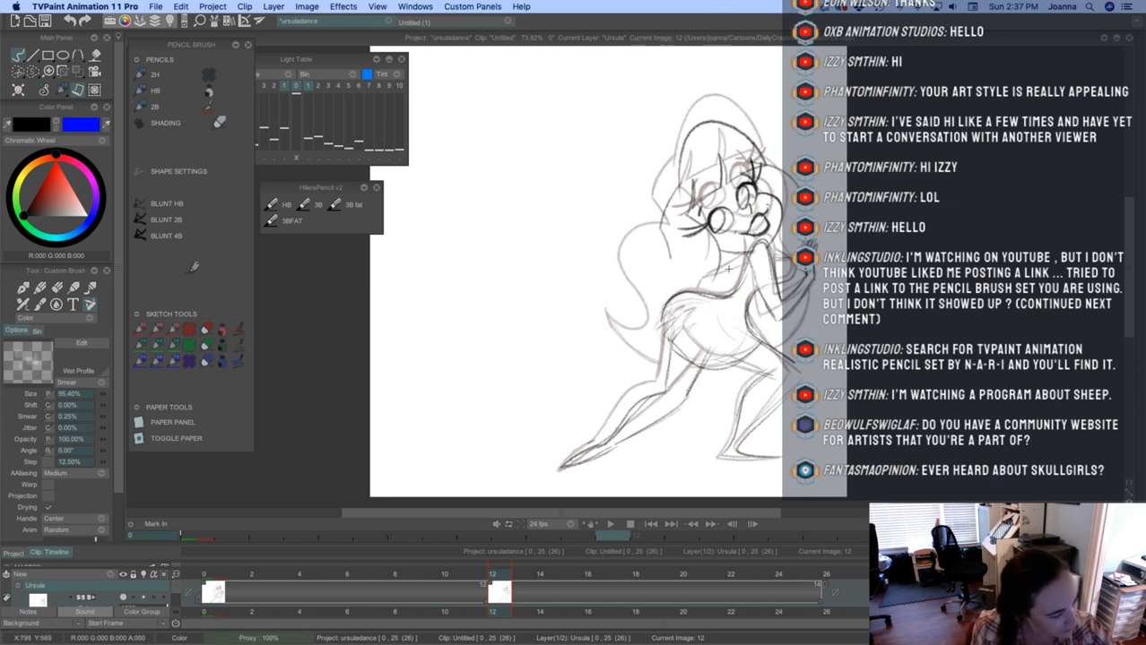
mouse_move(752, 262)
mouse_down()
mouse_move(688, 282)
mouse_move(741, 266)
mouse_up()
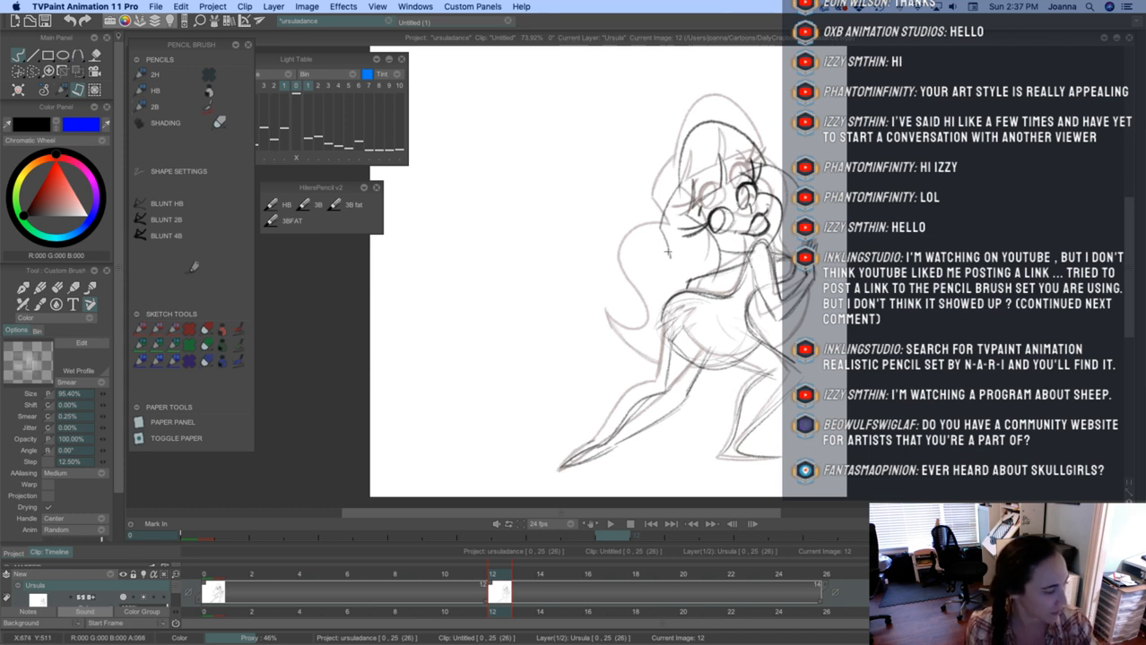
Draw the long wavy hair flowing behind the back, with its curled tip and the lower edge sweeping under the hips
mouse_move(667, 255)
mouse_down()
mouse_move(609, 253)
mouse_move(600, 327)
mouse_move(581, 290)
mouse_move(575, 320)
mouse_move(587, 344)
mouse_move(630, 366)
mouse_up()
mouse_move(583, 337)
mouse_down()
mouse_move(693, 378)
mouse_move(791, 345)
mouse_up()
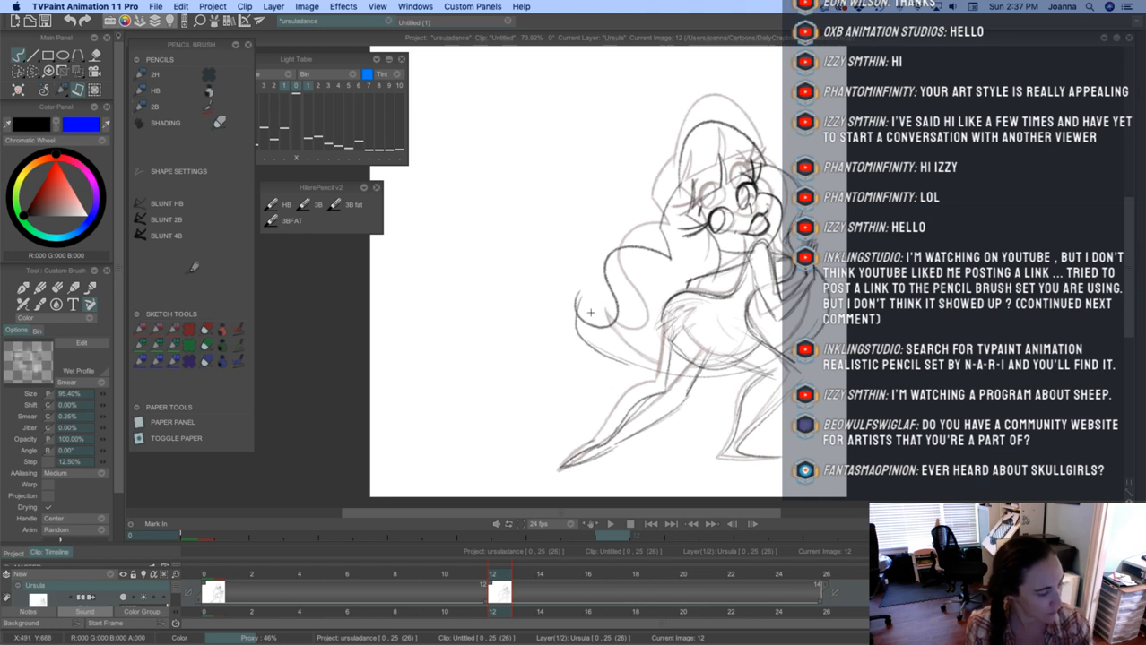
mouse_move(611, 287)
mouse_down()
mouse_move(604, 323)
mouse_move(581, 293)
mouse_move(626, 365)
mouse_up()
drag(585, 332, 666, 373)
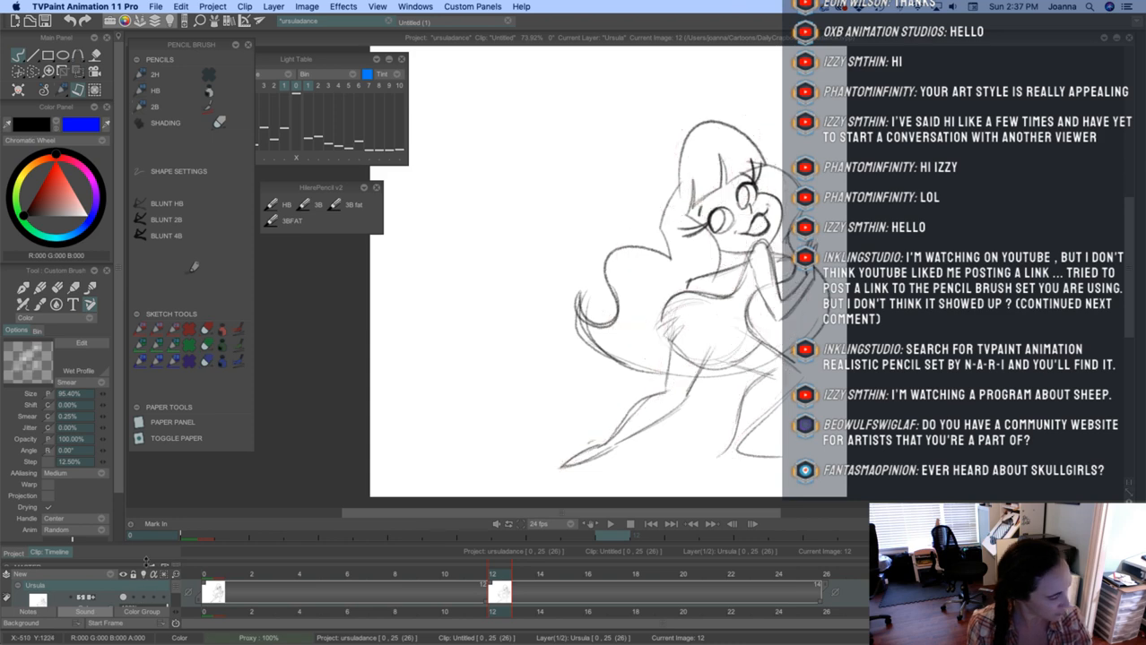
Show the faded first pose as a reference, draw the front foot and touch up the stretched leg's contour
scroll(593, 375, down, 2)
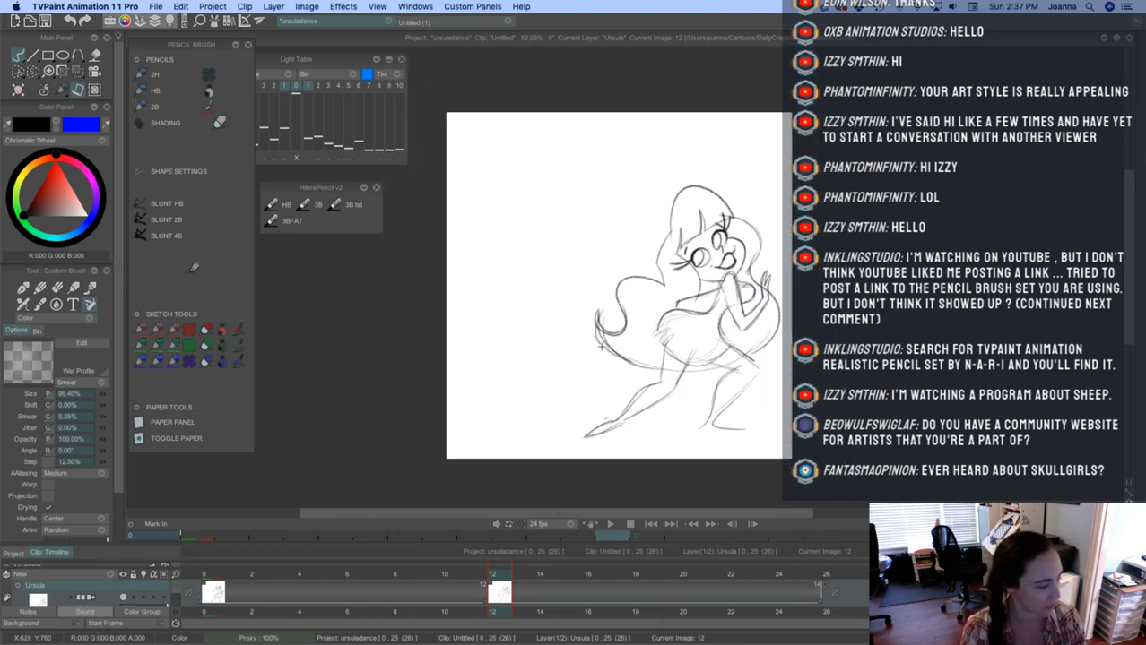
scroll(712, 430, up, 4)
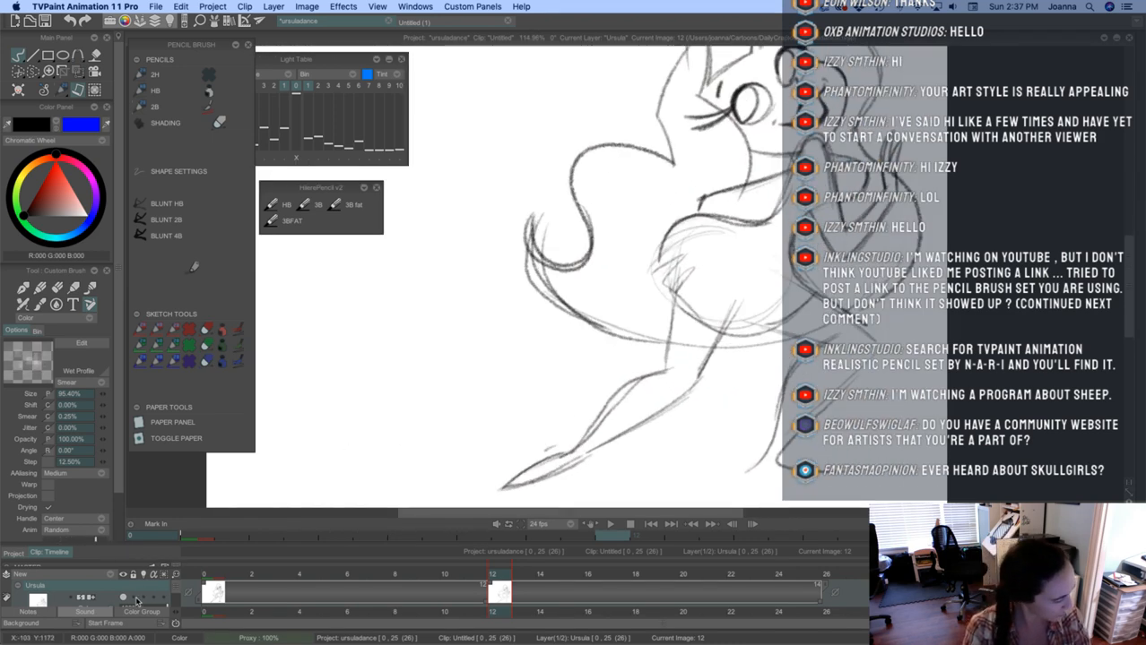
click(143, 599)
drag(755, 470, 789, 476)
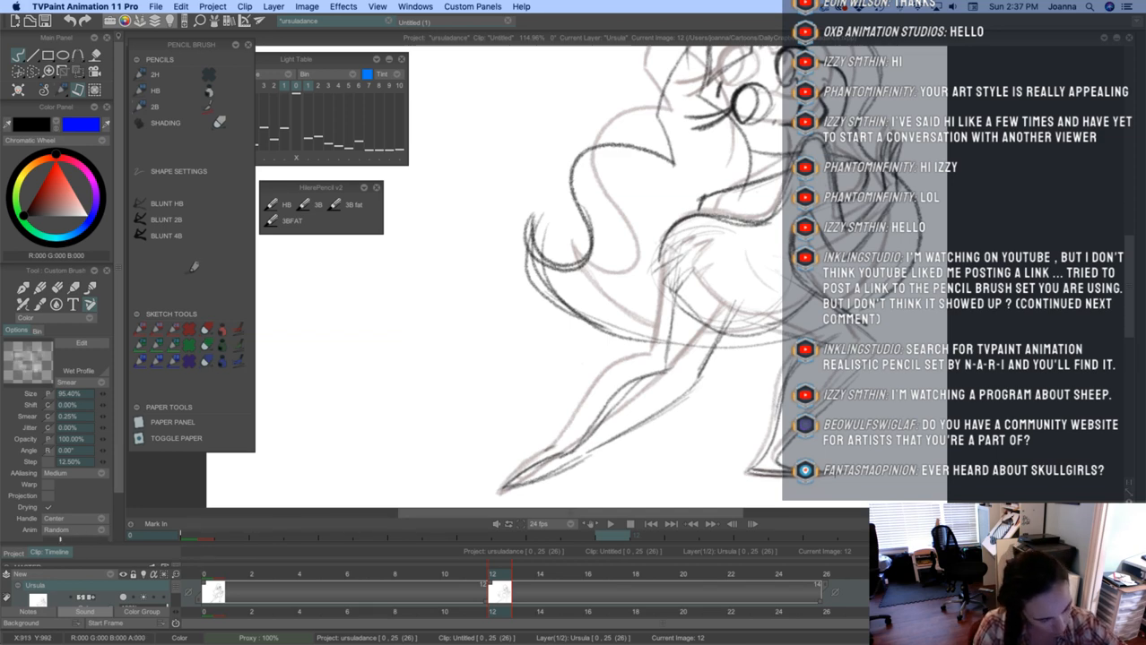
mouse_move(685, 375)
mouse_down()
mouse_move(571, 356)
mouse_move(660, 394)
mouse_up()
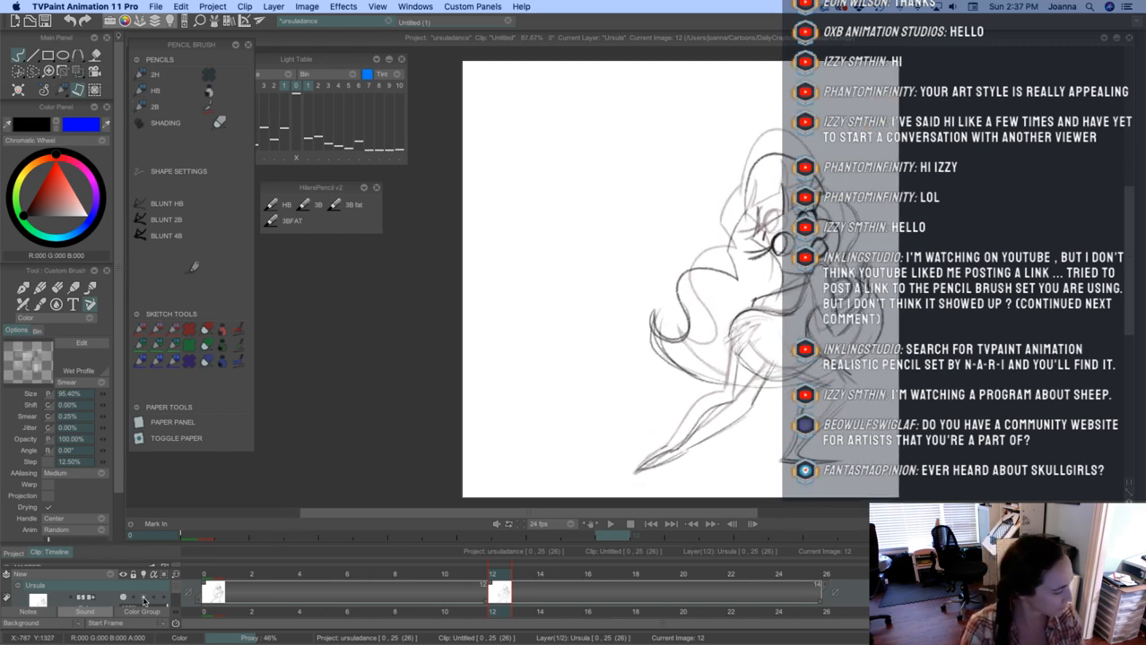
Hide the faded reference and scrub the timeline around frame 12 to compare the two poses
click(144, 598)
mouse_move(499, 574)
mouse_down()
mouse_move(473, 572)
mouse_move(501, 567)
mouse_up()
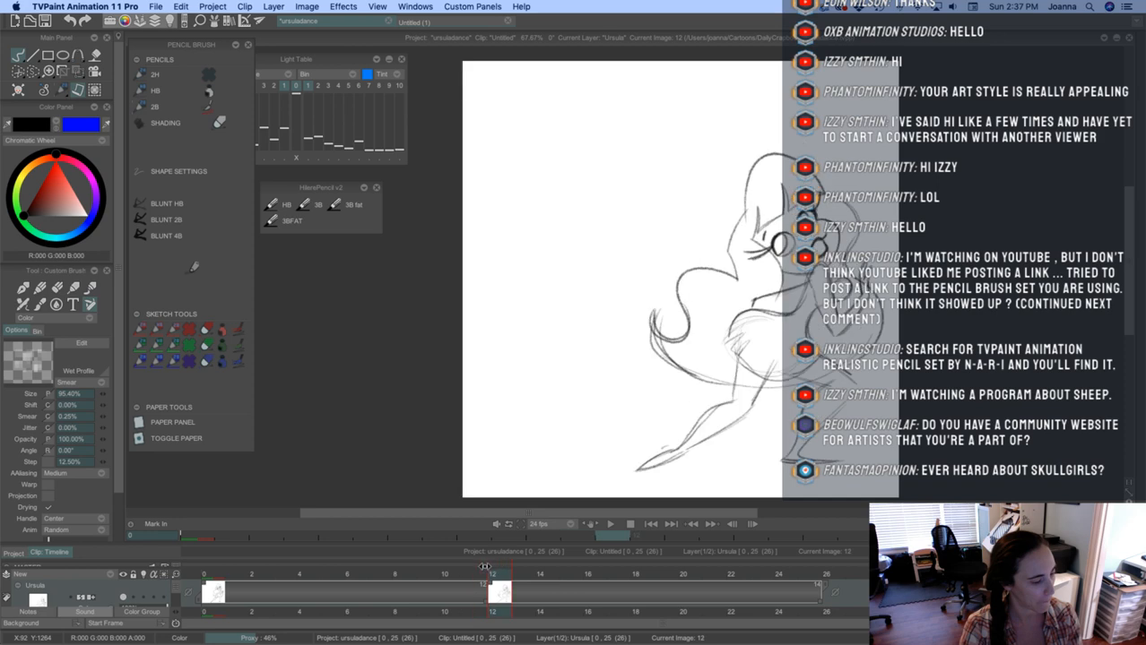
drag(484, 566, 493, 563)
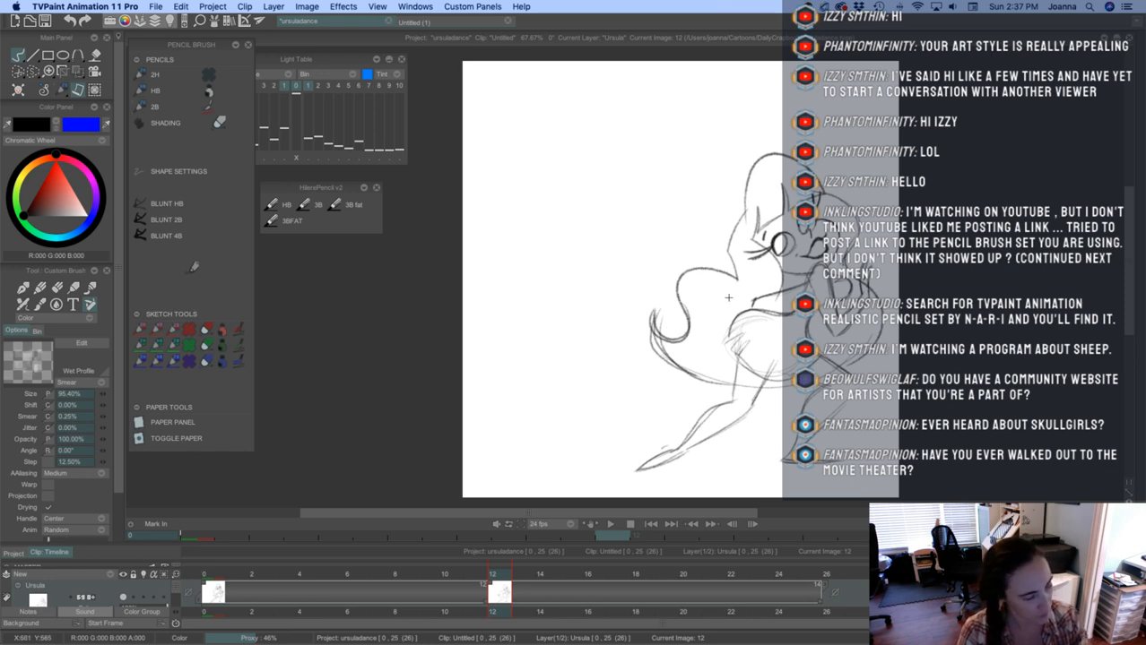
Erase stray sketch lines around the arms and the upper stretched leg, with the faded first pose shown again
key(e)
mouse_move(815, 285)
mouse_down()
mouse_move(823, 273)
mouse_move(847, 313)
mouse_move(868, 283)
mouse_up()
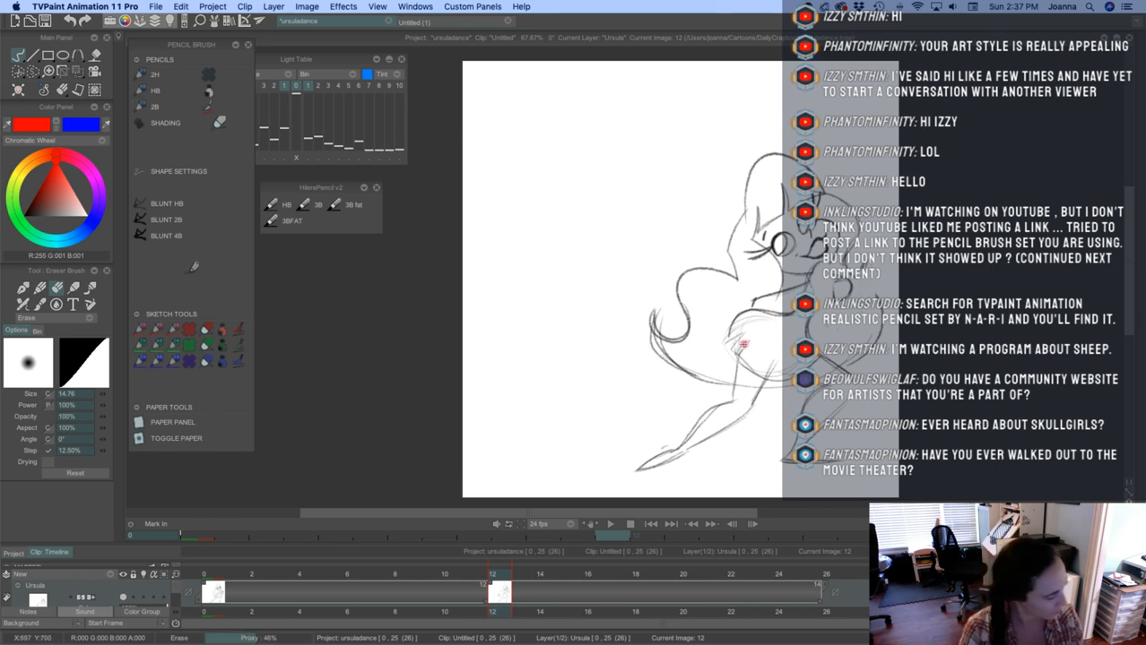
key(b)
click(142, 598)
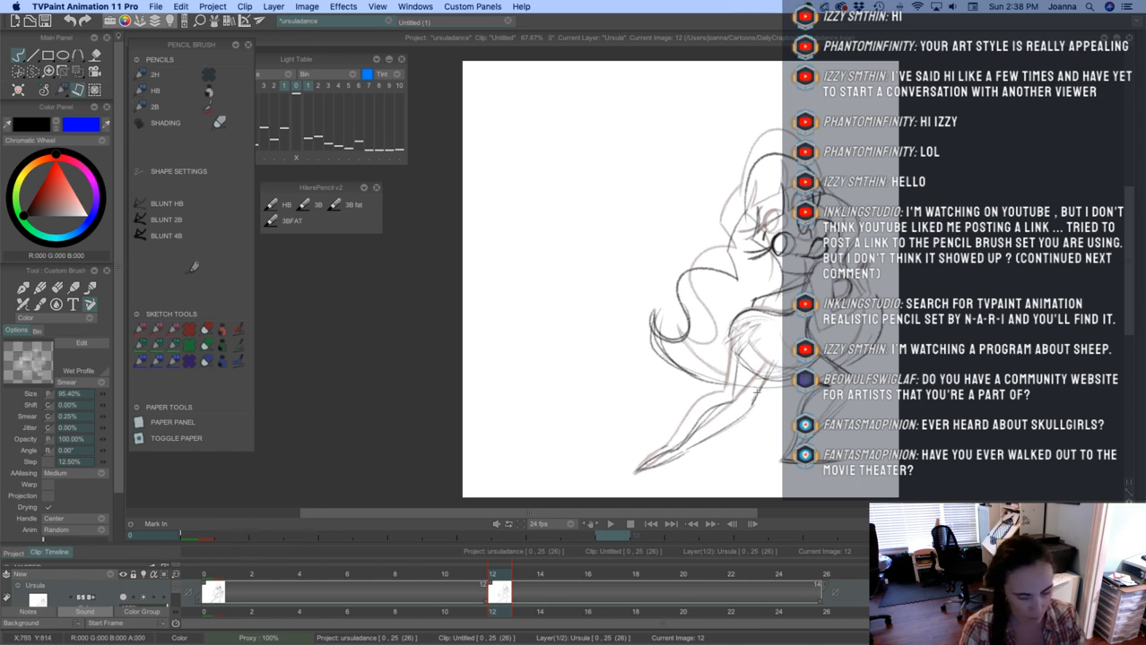
key(e)
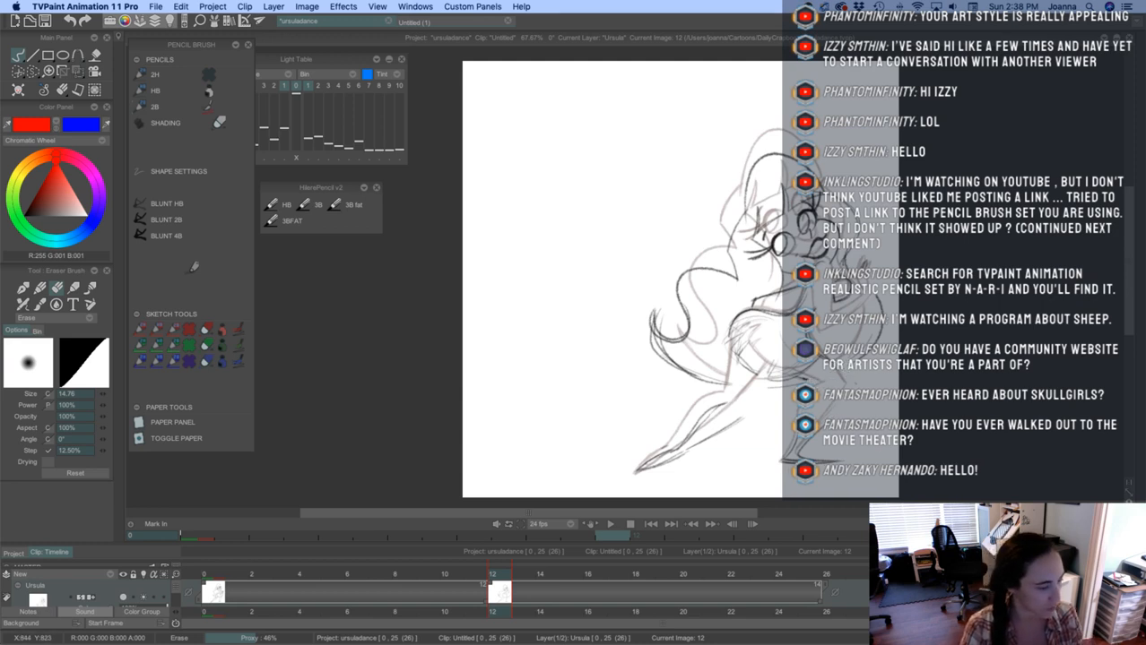
key(e)
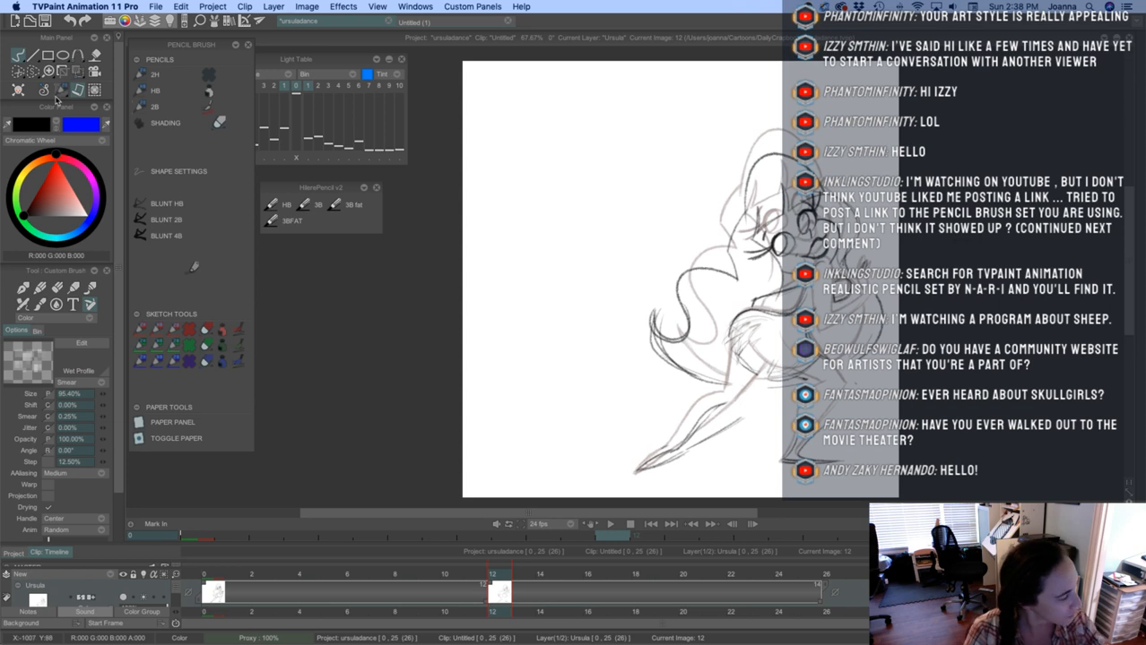
Lasso the arms and hips, move them slightly down, apply the transform and clear the selection
click(33, 71)
click(100, 73)
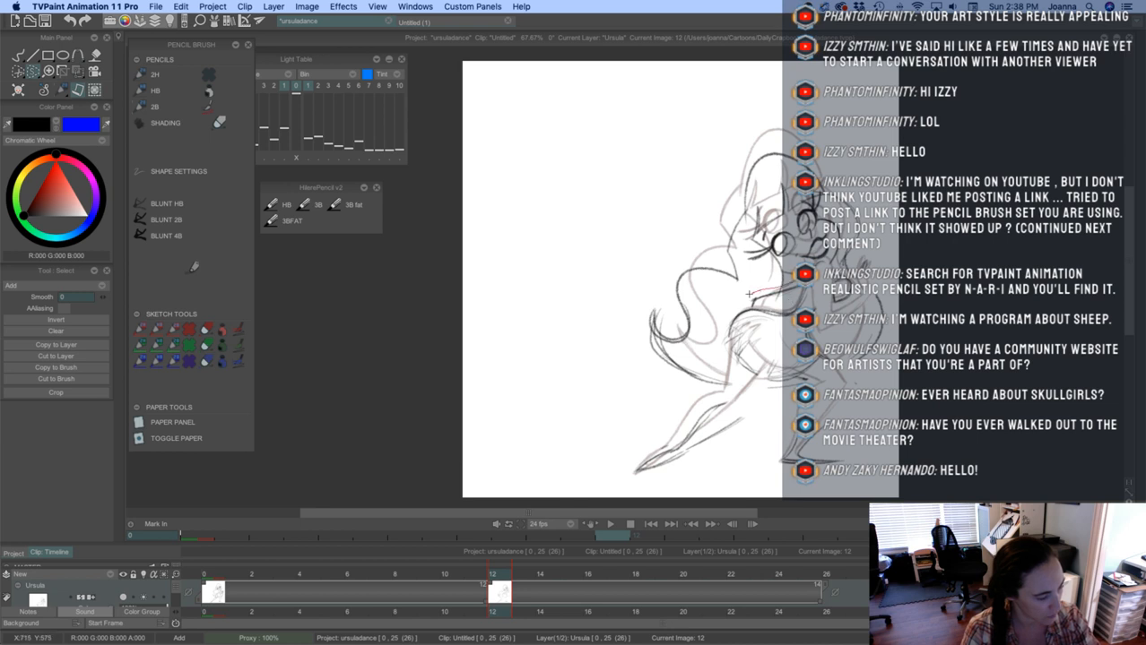
mouse_move(749, 293)
mouse_down()
mouse_move(720, 330)
mouse_move(767, 391)
mouse_move(824, 373)
mouse_up()
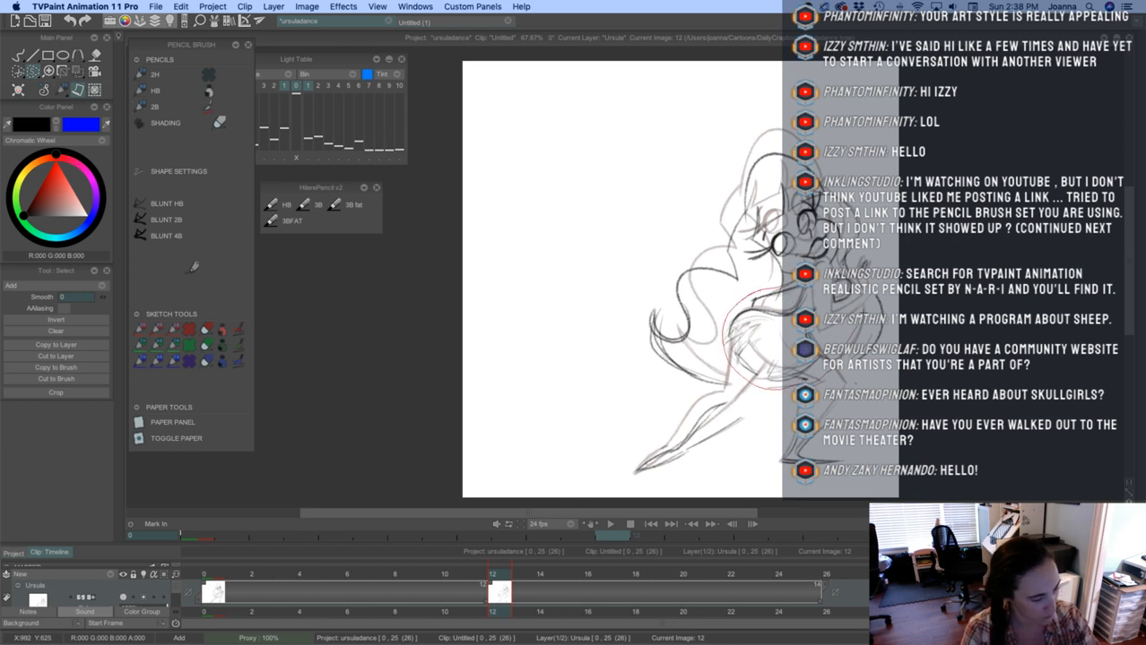
drag(834, 263, 815, 267)
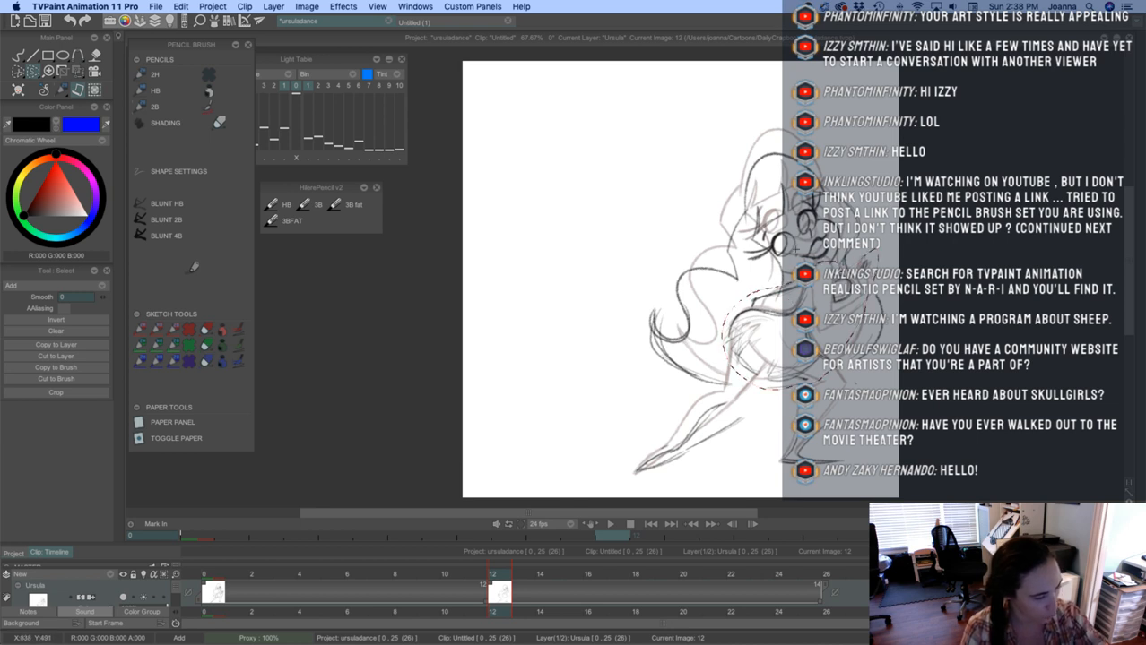
click(78, 73)
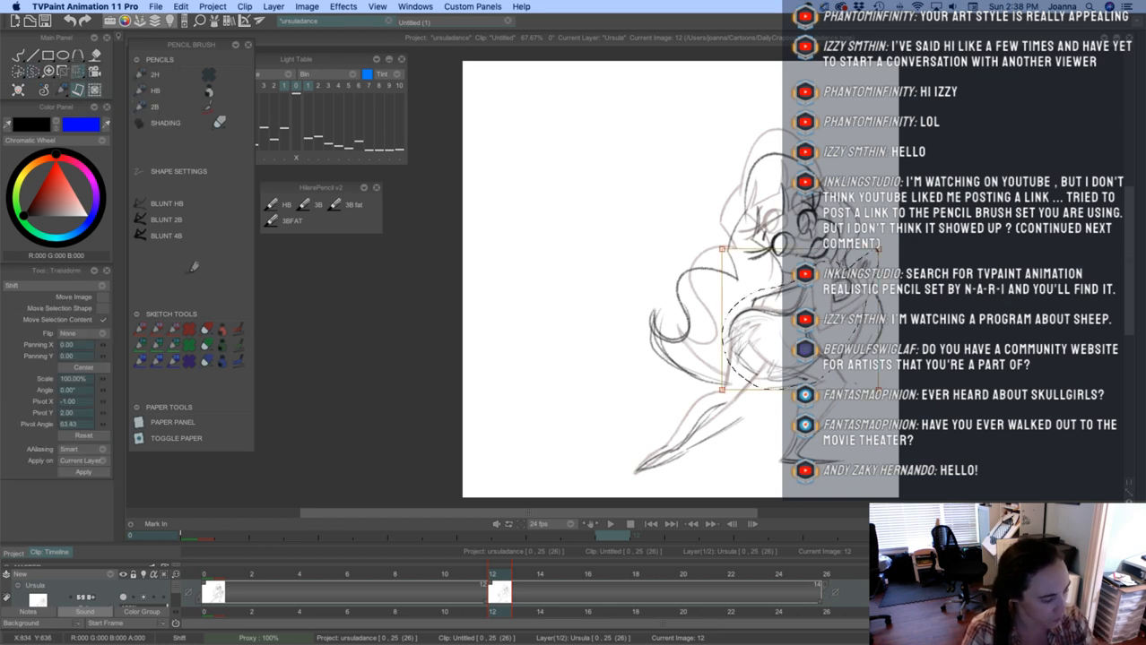
drag(737, 369, 734, 380)
key(Return)
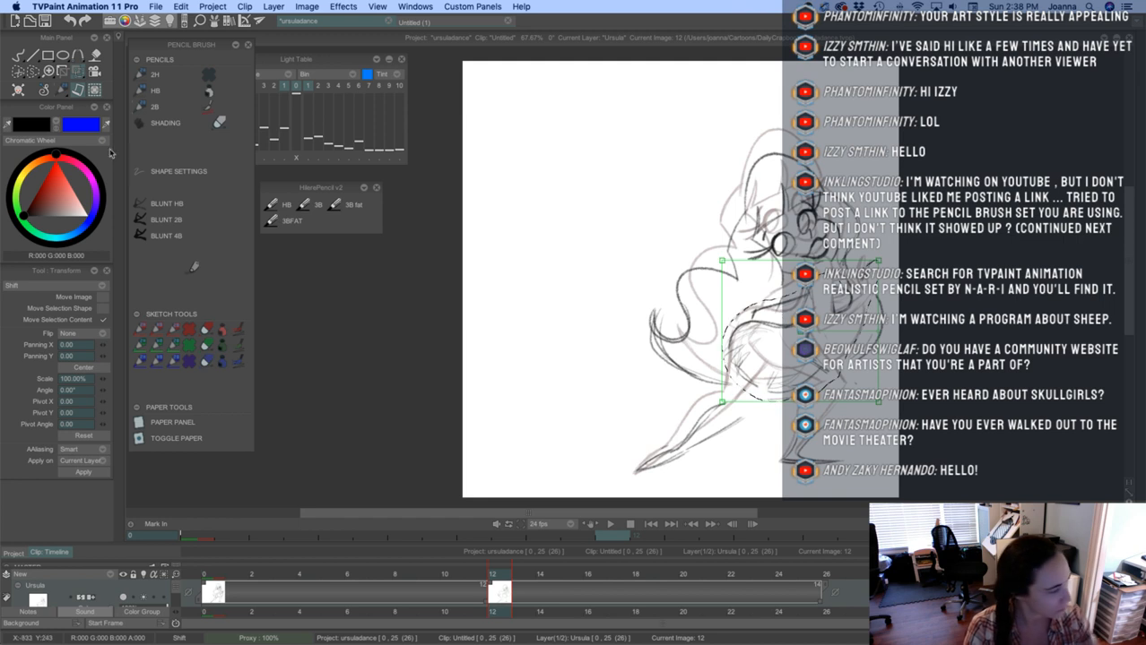
click(36, 77)
key(super+d)
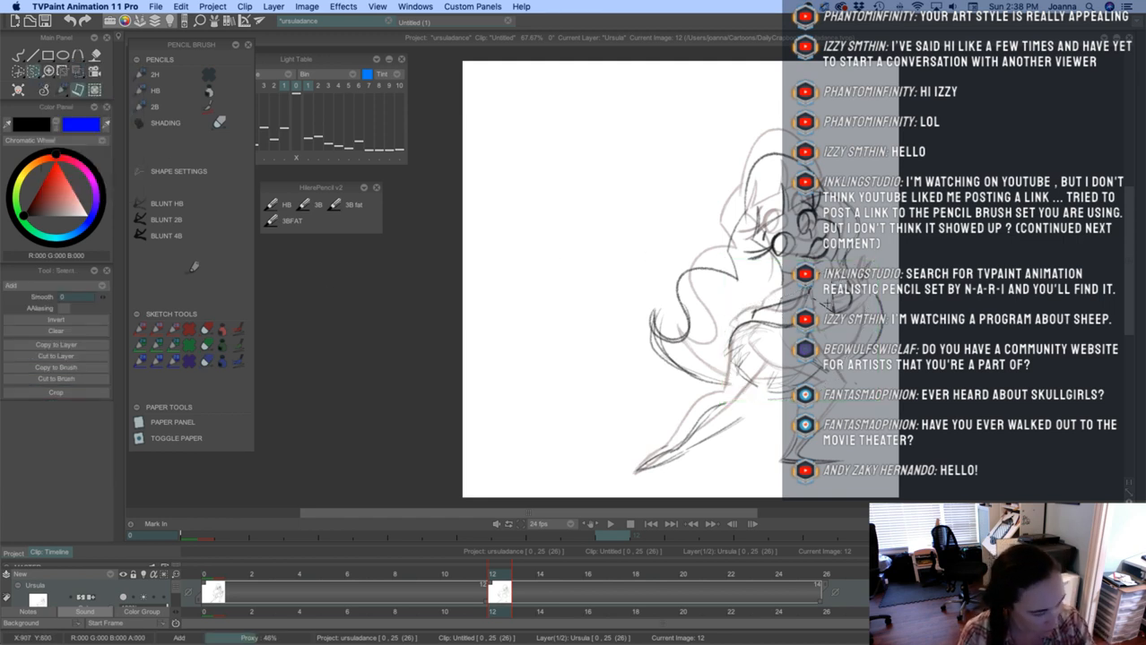
Draw the stretched leg's thigh and underside and firm up the hip contour with the 2B pencil
click(142, 106)
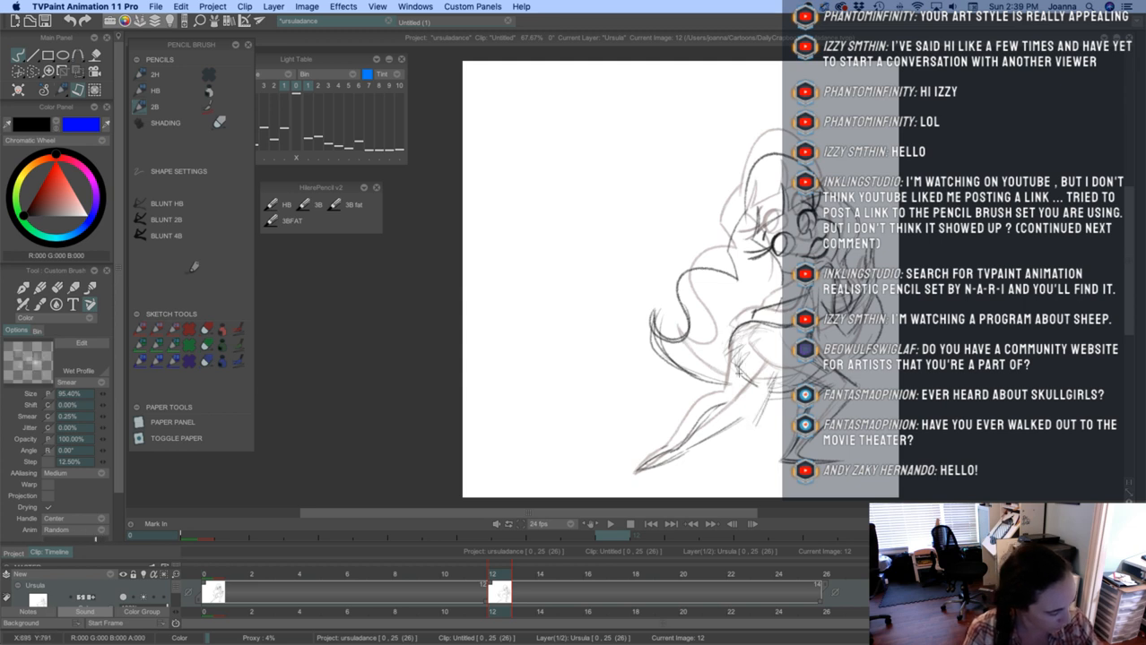
drag(741, 328, 735, 392)
drag(740, 341, 742, 406)
mouse_move(739, 341)
mouse_down()
mouse_move(730, 396)
mouse_move(743, 407)
mouse_move(694, 429)
mouse_move(758, 418)
mouse_up()
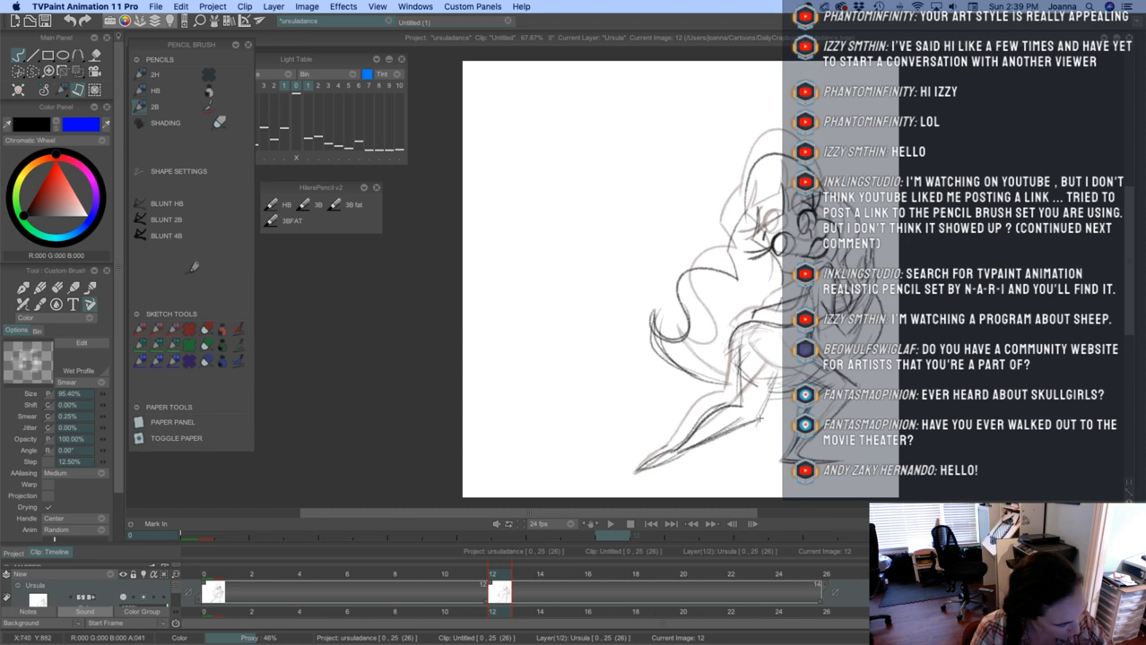
mouse_move(721, 336)
mouse_down()
mouse_move(793, 387)
mouse_move(730, 351)
mouse_up()
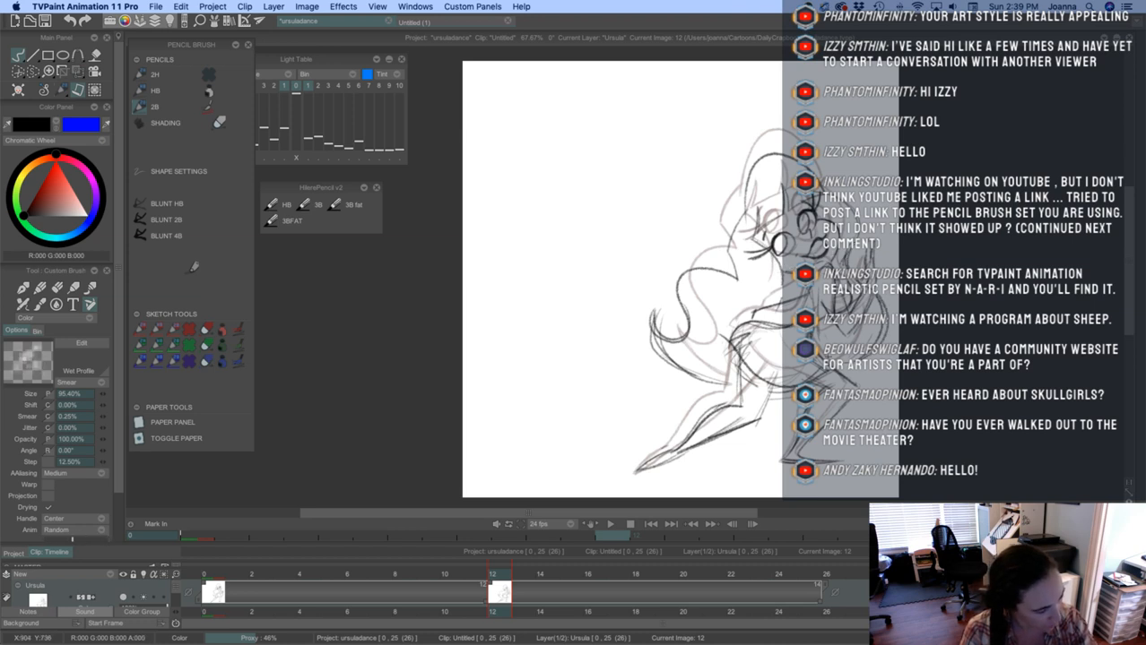
Hide the faded first pose and scrub around frame 12 to check the reworked leg and hips
click(144, 597)
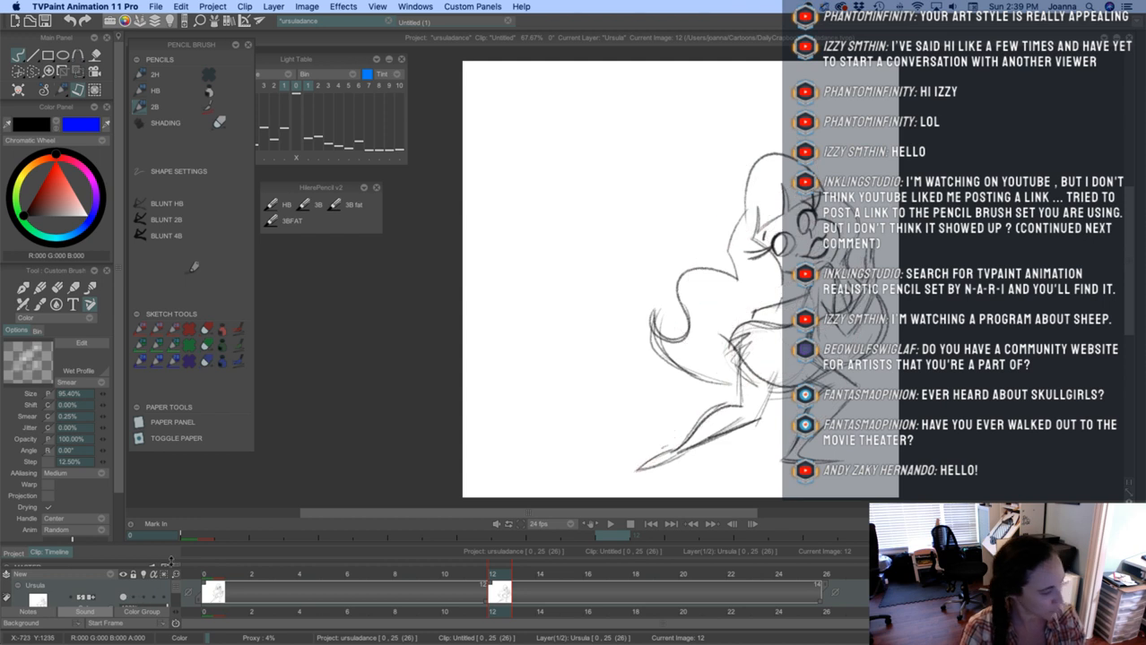
mouse_move(495, 574)
mouse_down()
mouse_move(448, 572)
mouse_move(520, 572)
mouse_move(478, 574)
mouse_move(508, 569)
mouse_up()
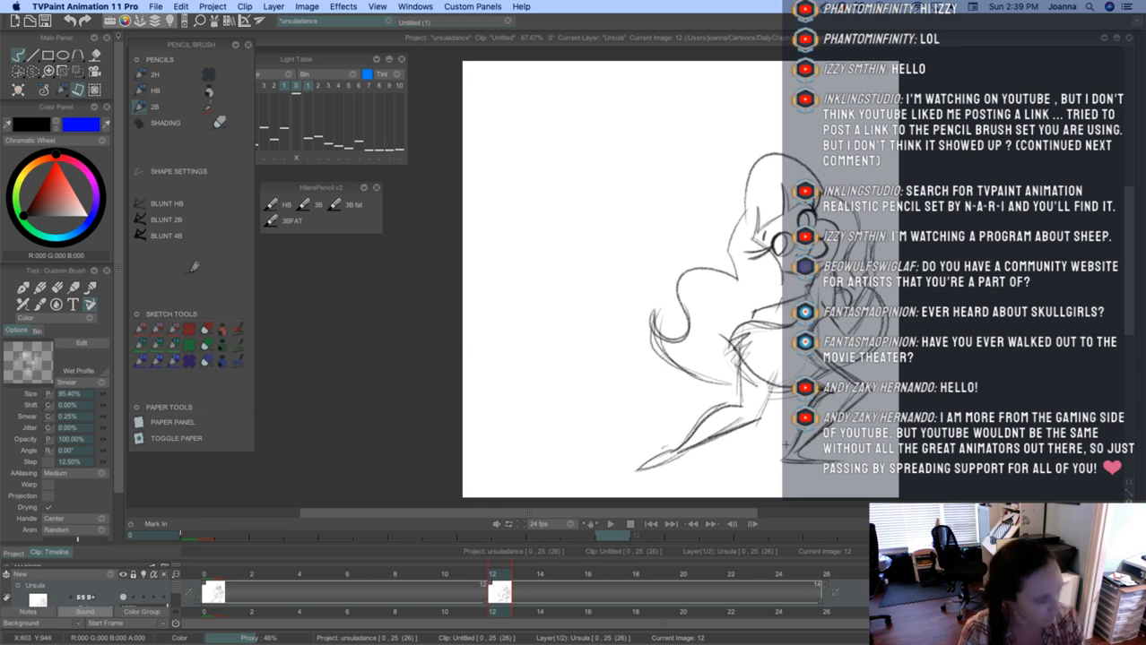
mouse_move(500, 576)
mouse_down()
mouse_move(460, 577)
mouse_move(520, 576)
mouse_move(460, 578)
mouse_move(493, 575)
mouse_up()
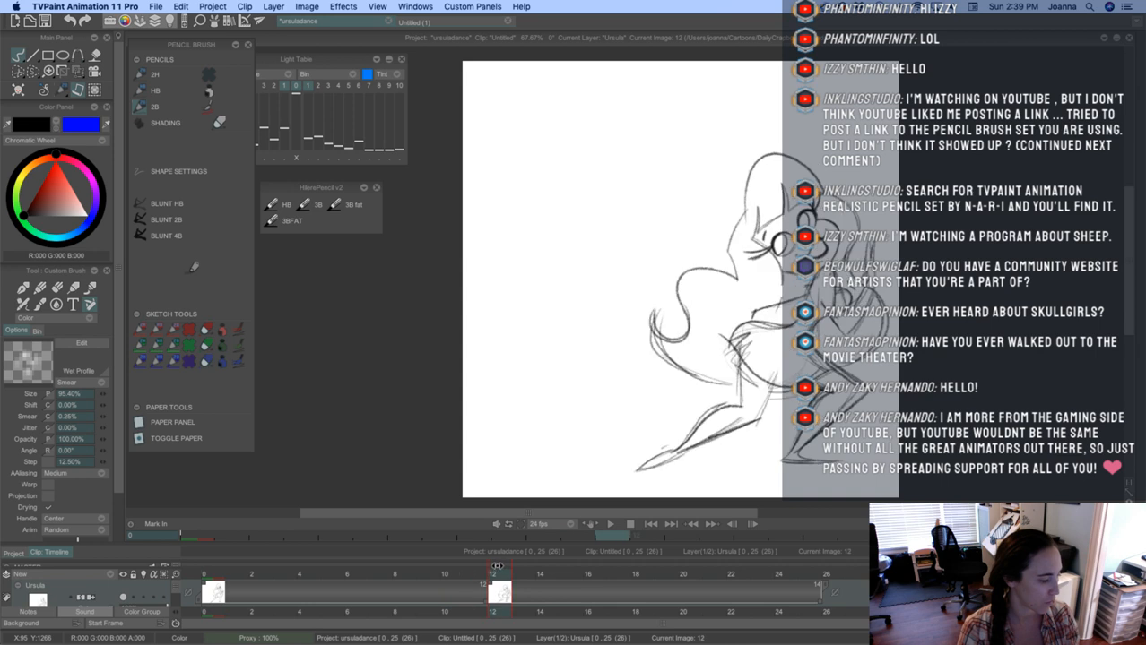
Darken Ursula's lower hair line, erase the outer curl and redraw the tip shorter and closer to the body, checking it against the first pose
mouse_move(653, 310)
mouse_down()
mouse_move(651, 331)
mouse_move(741, 377)
mouse_up()
drag(668, 350, 742, 376)
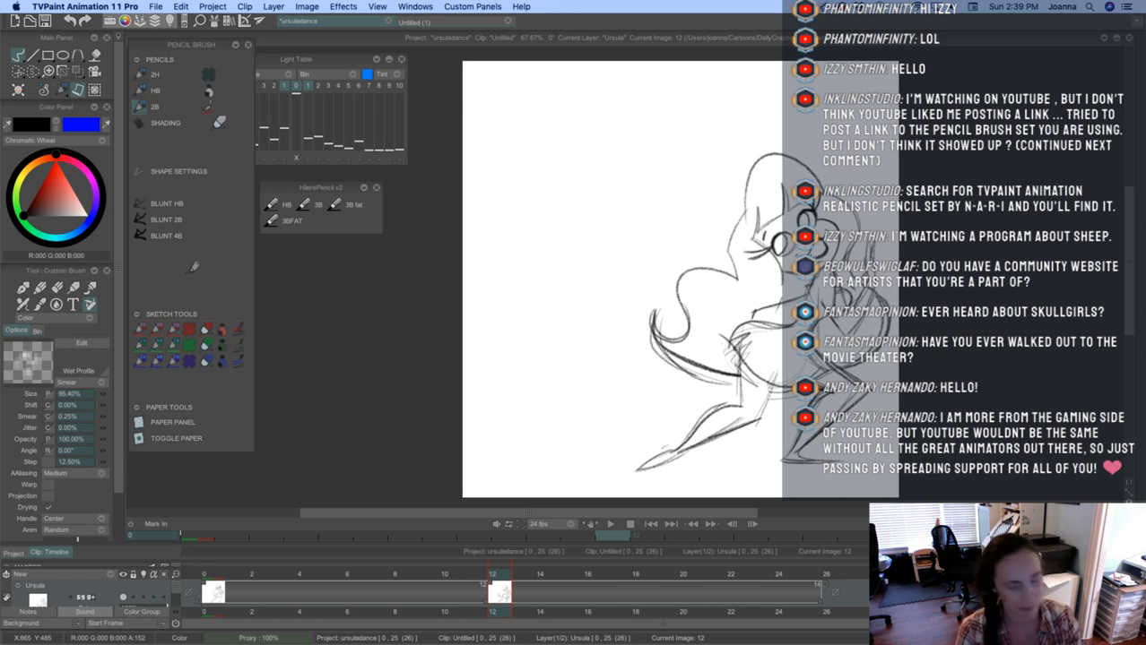
key(e)
drag(730, 386, 663, 365)
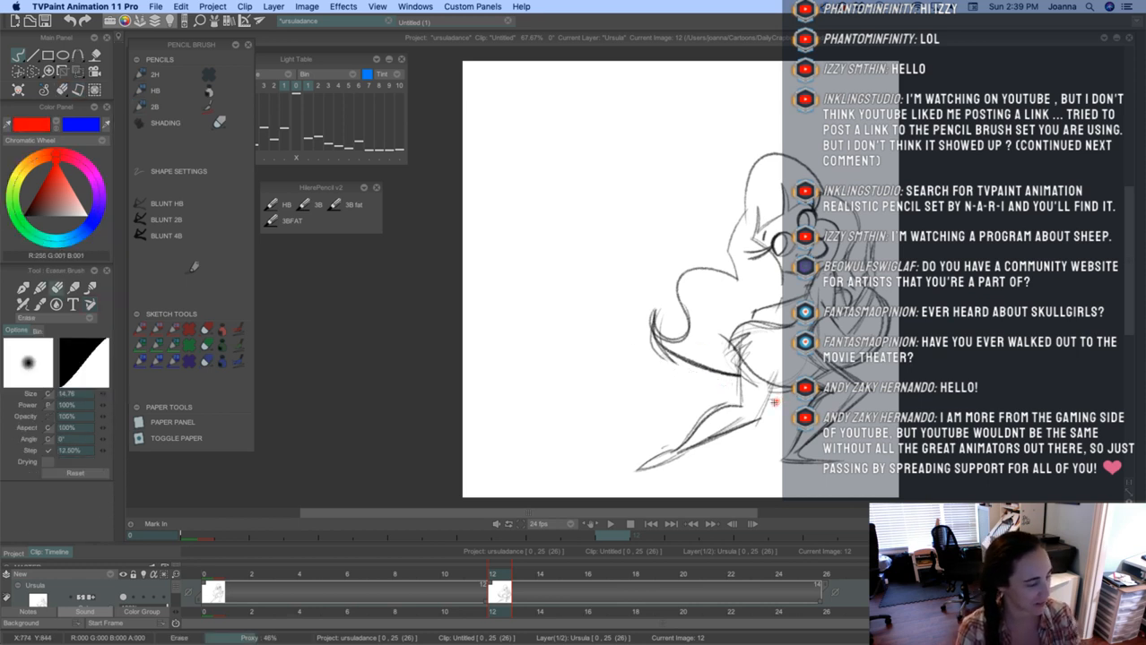
mouse_move(670, 349)
mouse_down()
mouse_move(651, 310)
mouse_move(649, 326)
mouse_move(659, 338)
mouse_move(665, 301)
mouse_up()
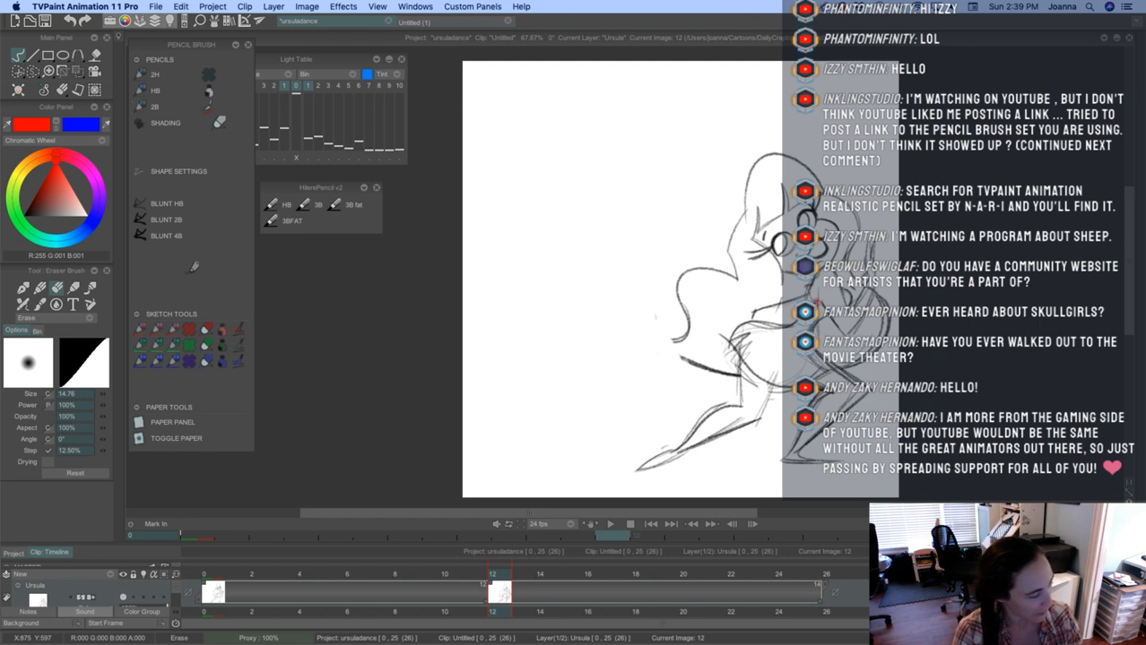
key(b)
mouse_move(689, 326)
mouse_down()
mouse_move(667, 321)
mouse_move(678, 338)
mouse_move(665, 343)
mouse_move(688, 362)
mouse_move(677, 356)
mouse_move(739, 374)
mouse_up()
drag(691, 365, 821, 376)
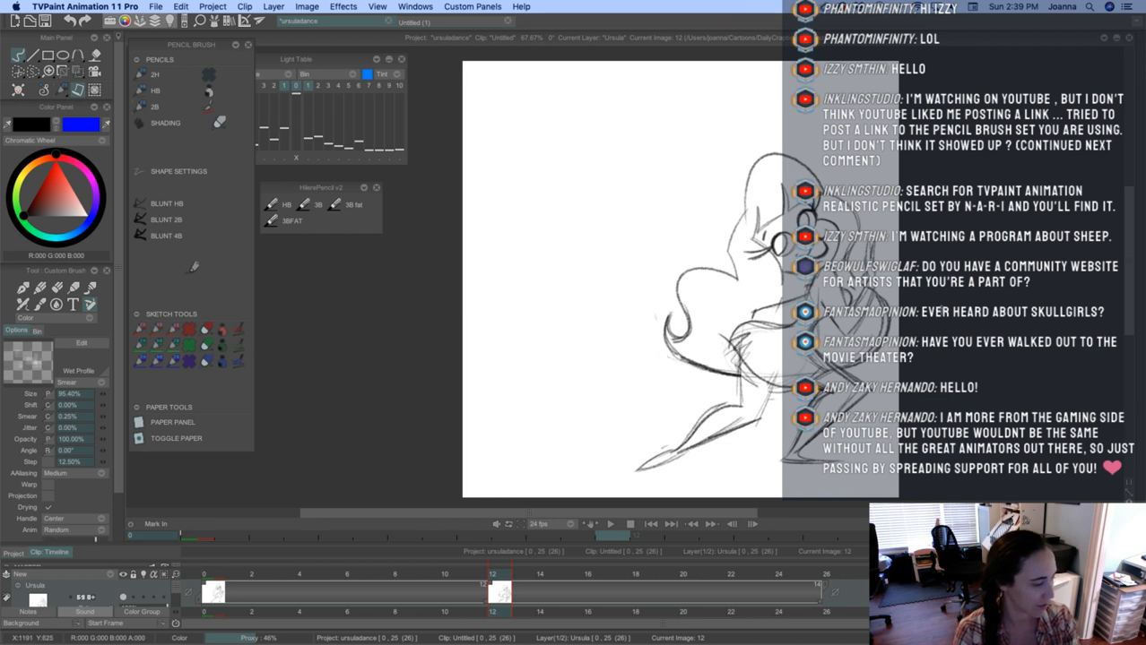
mouse_move(498, 574)
mouse_down()
mouse_move(479, 574)
mouse_move(522, 565)
mouse_move(471, 566)
mouse_move(500, 562)
mouse_up()
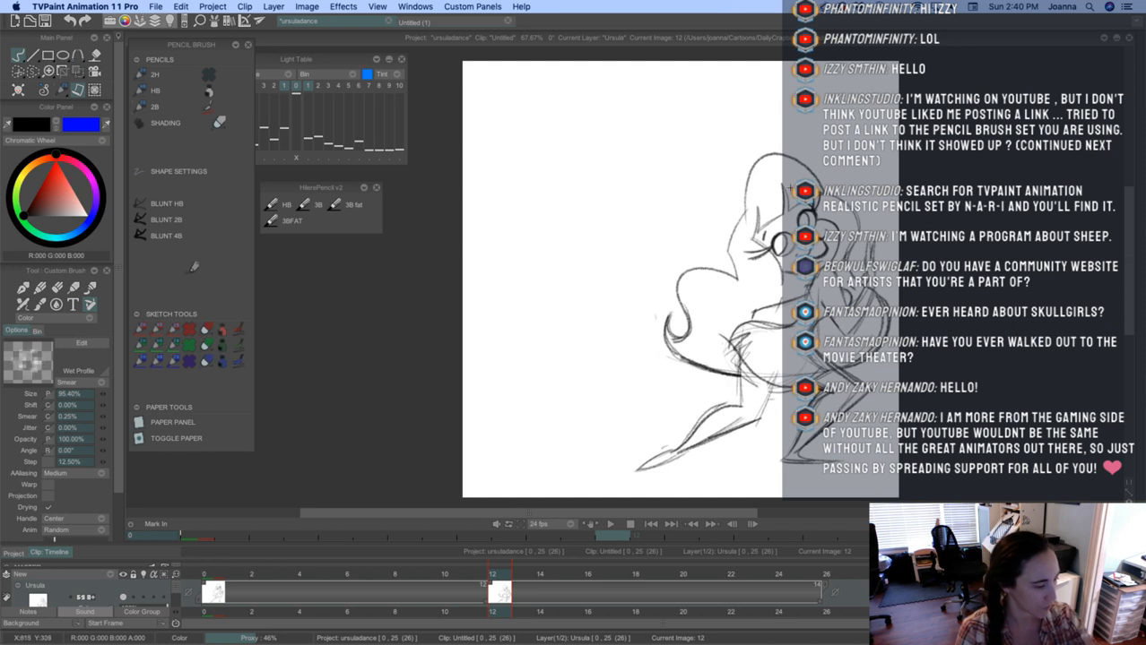
Lasso the top of the hair and fringe, recolour those lines red as a guide, redraw them in 2B pencil and remove the red lines
drag(744, 205, 795, 157)
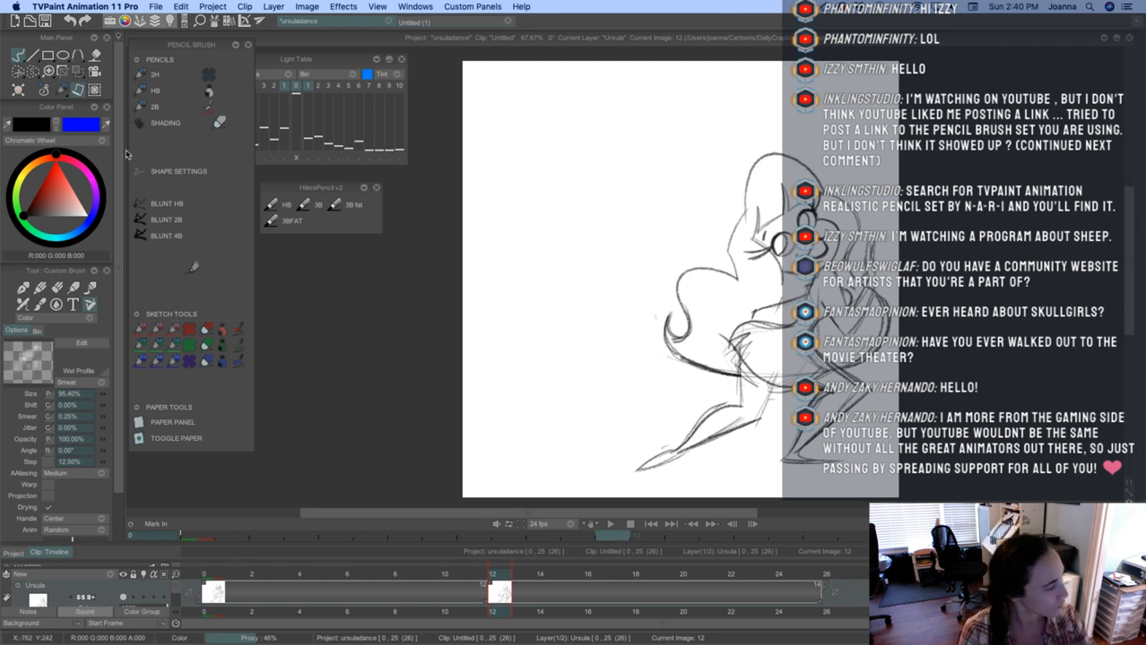
click(34, 72)
mouse_move(733, 163)
mouse_down()
mouse_move(800, 209)
mouse_move(703, 183)
mouse_up()
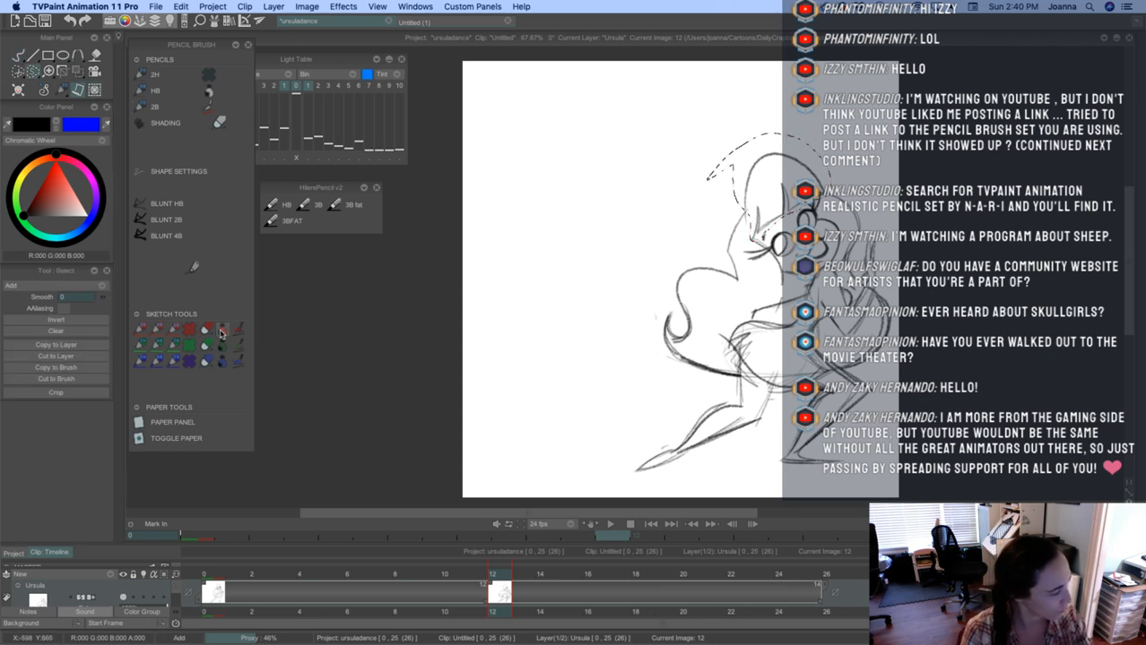
click(141, 108)
mouse_move(745, 215)
mouse_down()
mouse_move(786, 154)
mouse_move(827, 176)
mouse_up()
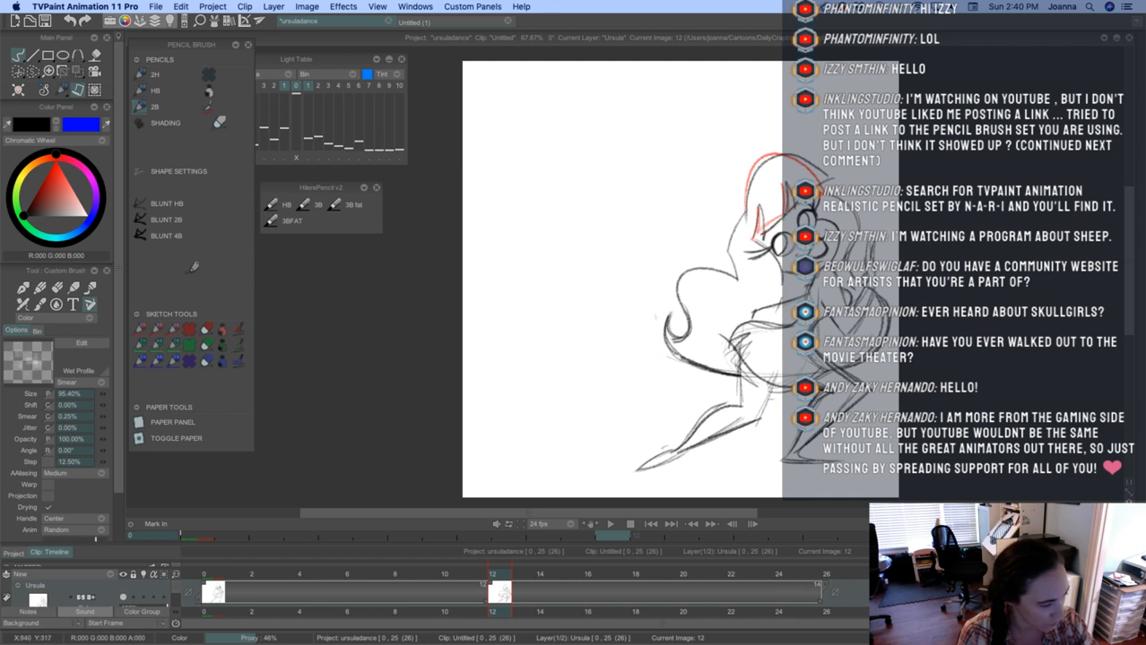
click(190, 330)
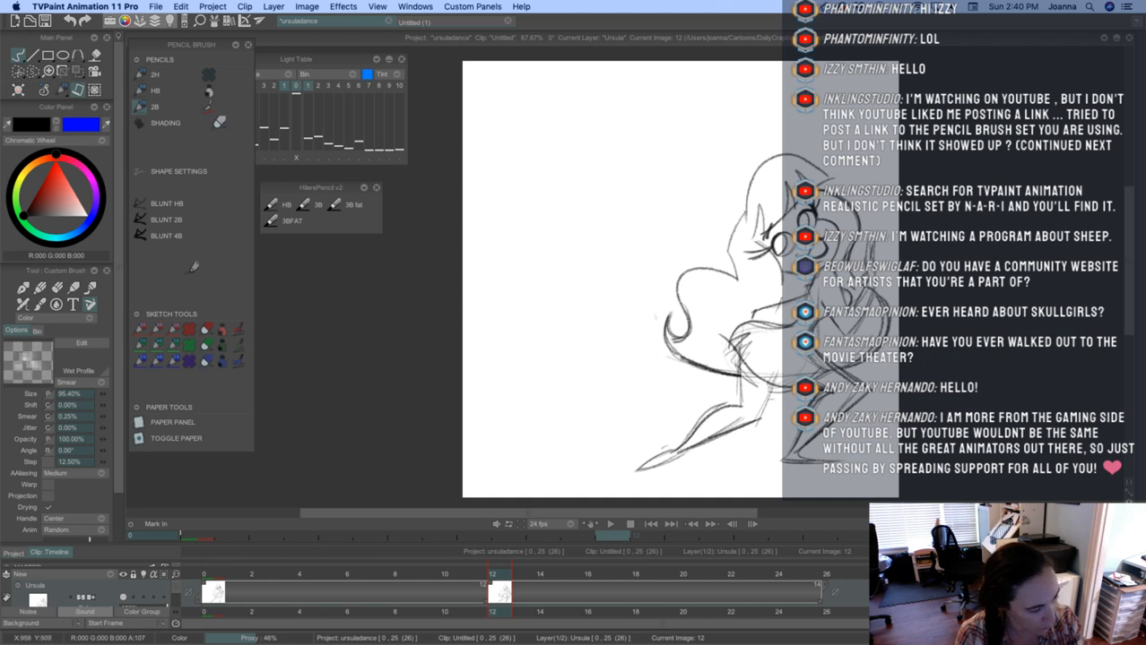
Enlarge the timeline, show the Untitled1 layer and fit both characters' full figures in view
mouse_move(498, 577)
mouse_down()
mouse_move(476, 577)
mouse_move(520, 576)
mouse_move(467, 577)
mouse_move(507, 576)
mouse_move(478, 580)
mouse_up()
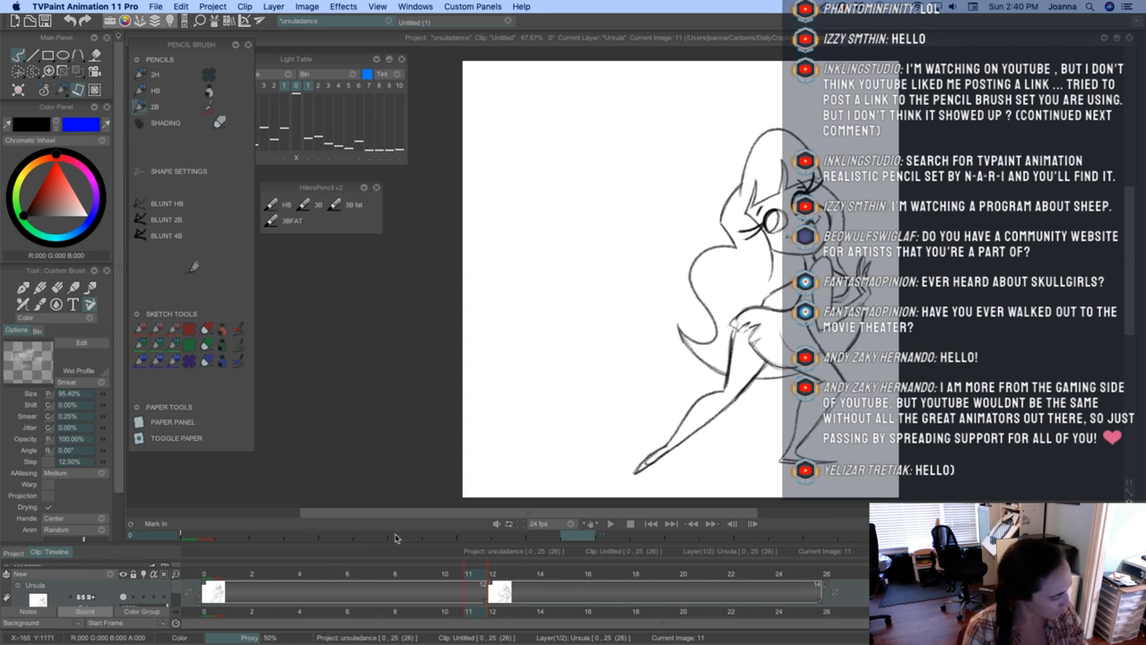
drag(390, 516, 391, 433)
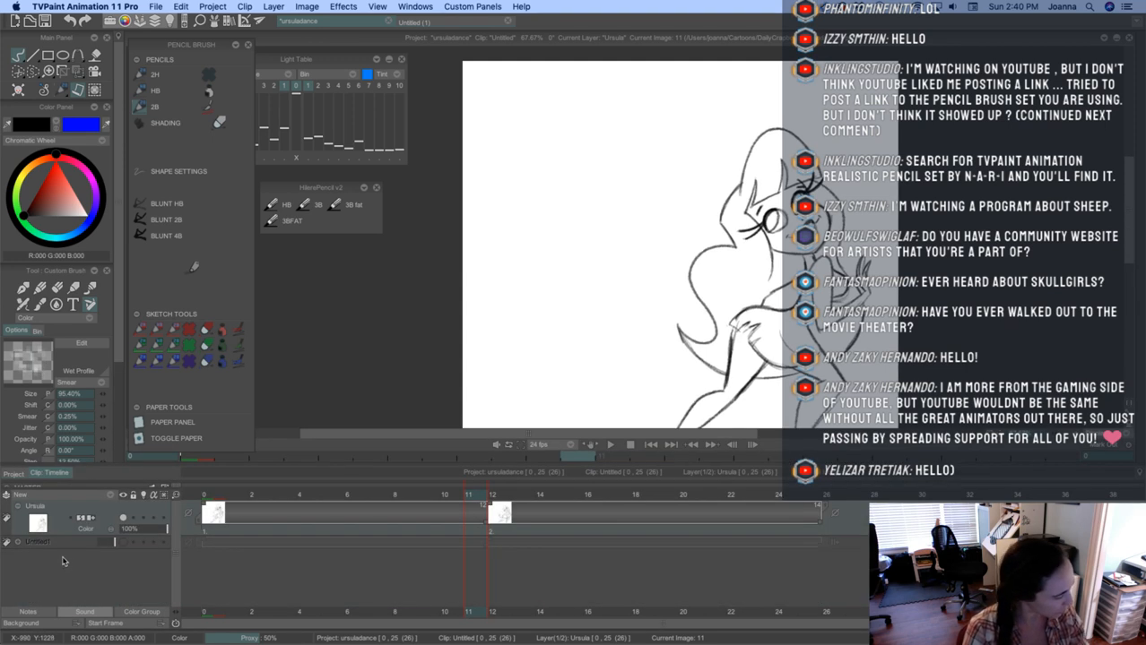
click(124, 542)
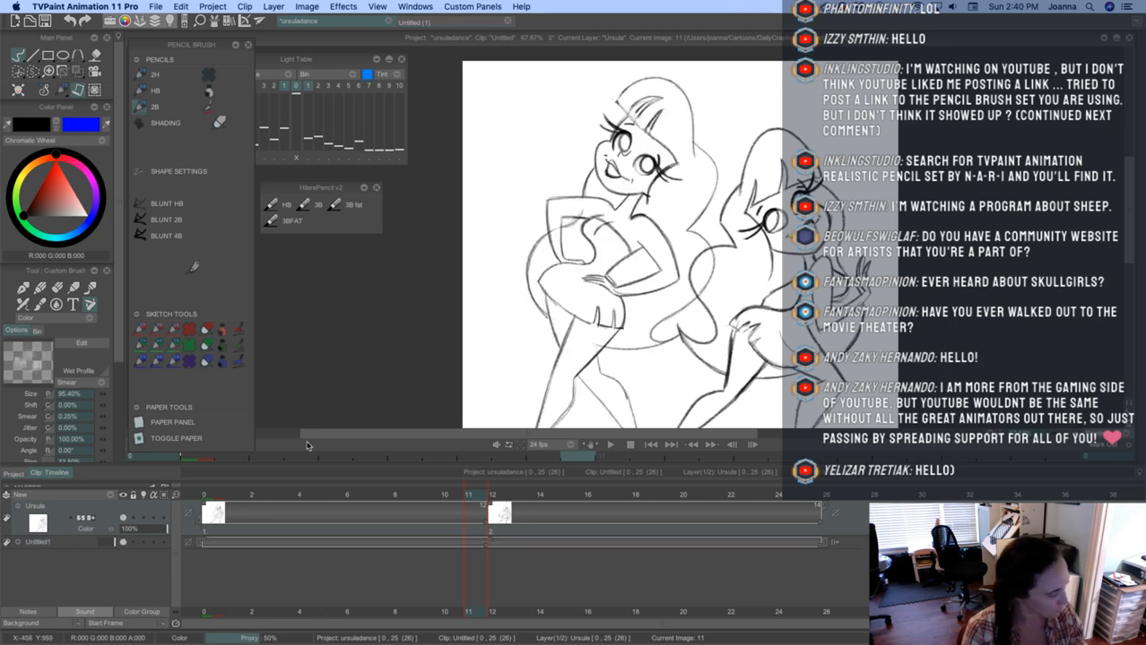
scroll(652, 319, down, 3)
scroll(657, 325, down, 1)
drag(657, 325, 699, 280)
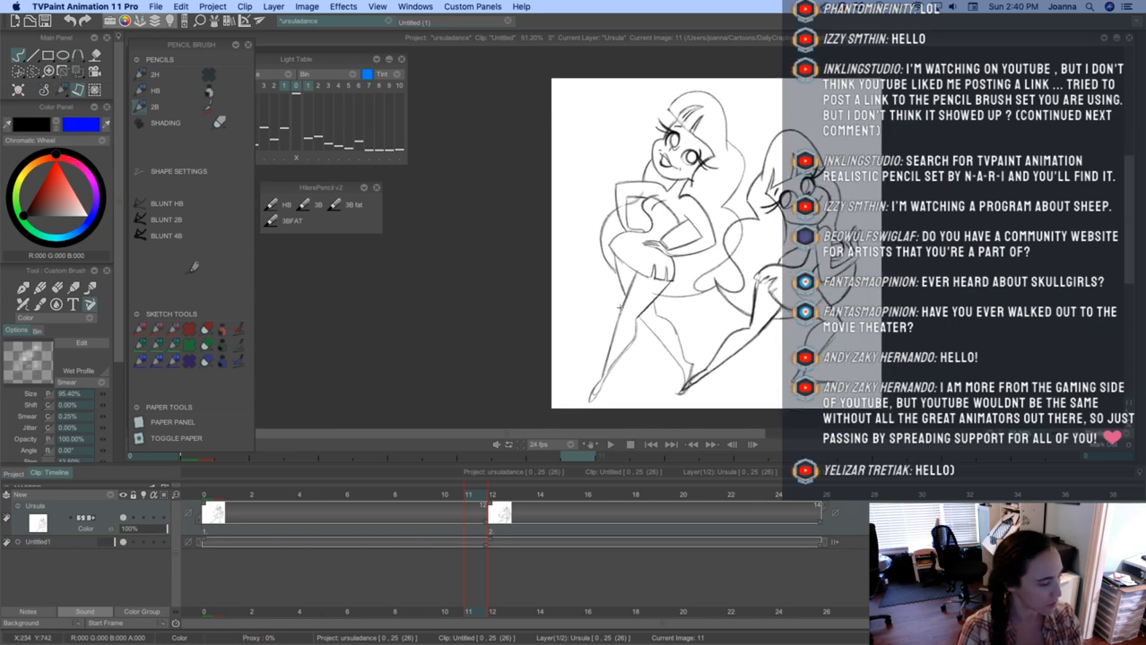
Scrub between frames 11 and 12 to compare both characters' first and second poses together
mouse_move(472, 494)
mouse_down()
mouse_move(493, 506)
mouse_move(455, 507)
mouse_move(508, 507)
mouse_move(458, 508)
mouse_move(506, 513)
mouse_move(473, 515)
mouse_up()
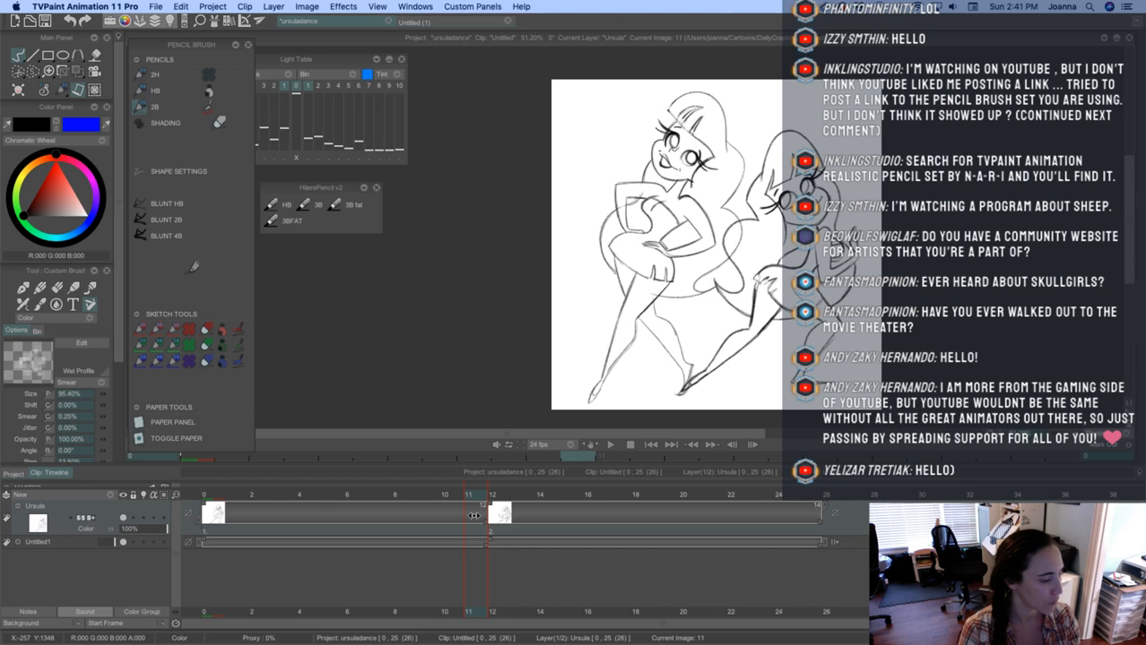
click(501, 518)
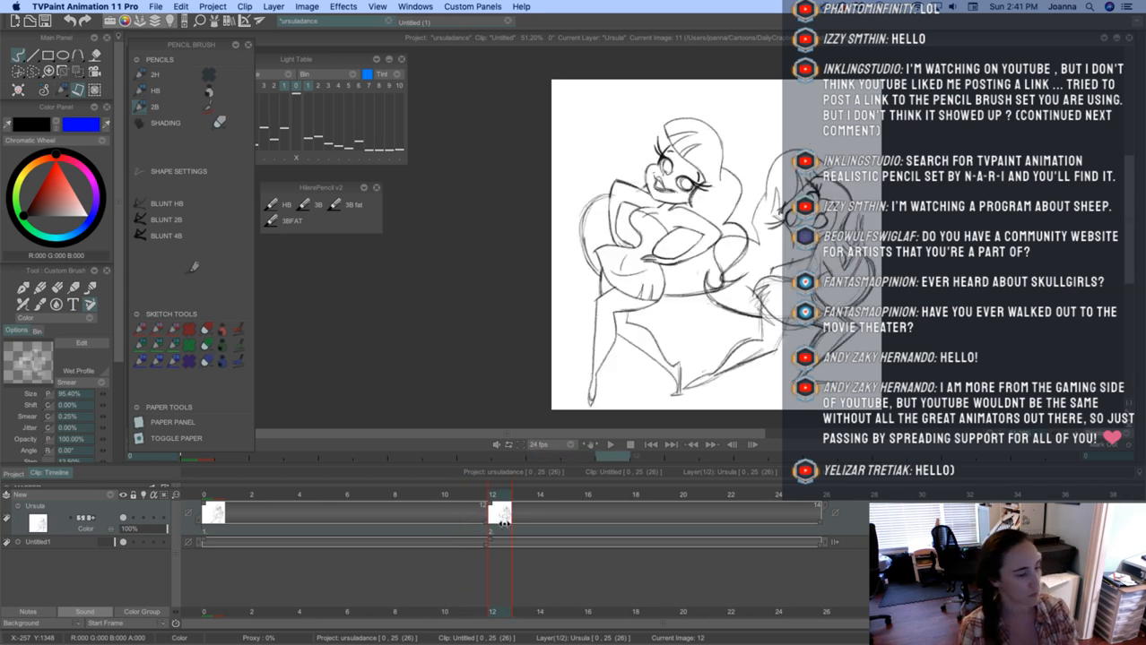
mouse_move(504, 523)
mouse_down()
mouse_move(477, 520)
mouse_move(501, 525)
mouse_up()
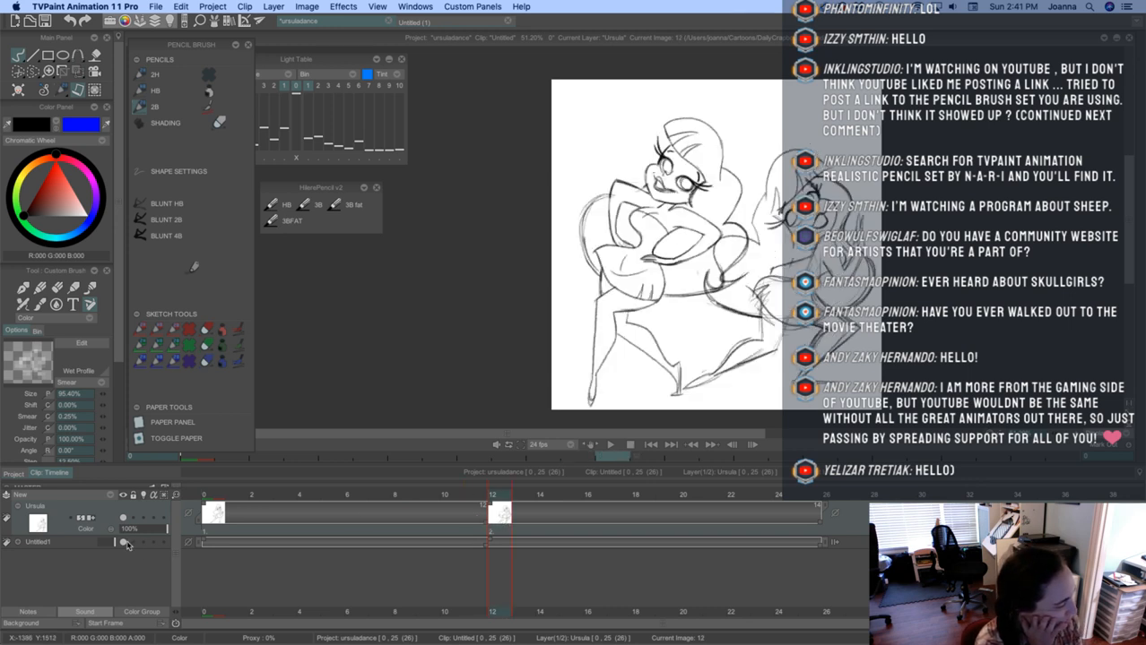
click(123, 543)
click(156, 6)
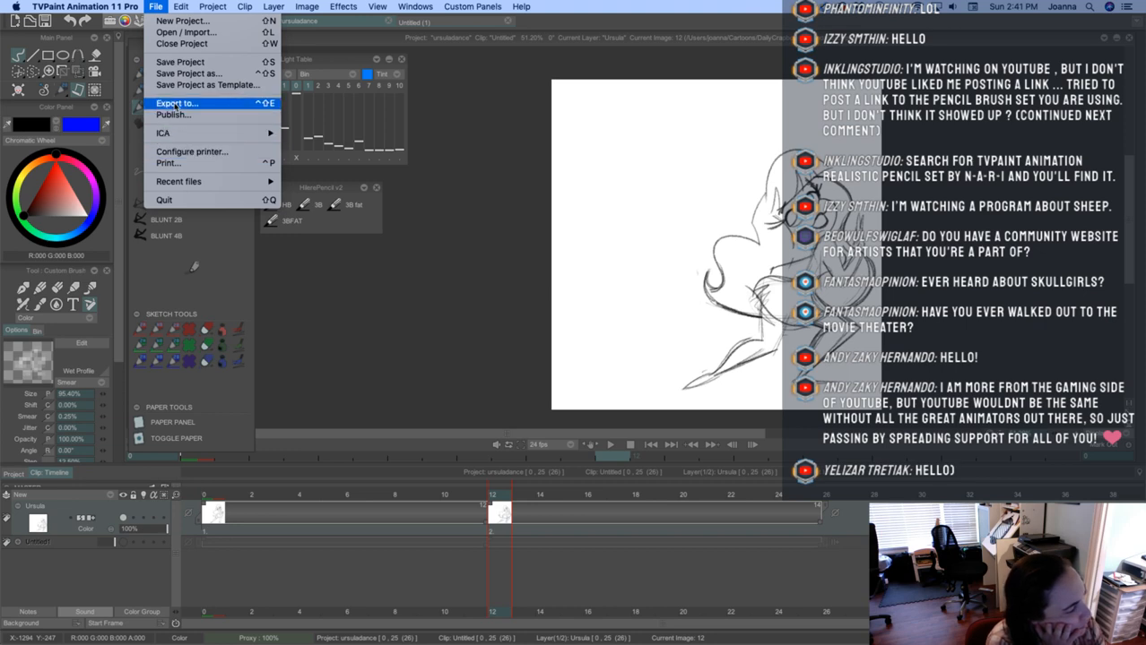
click(174, 105)
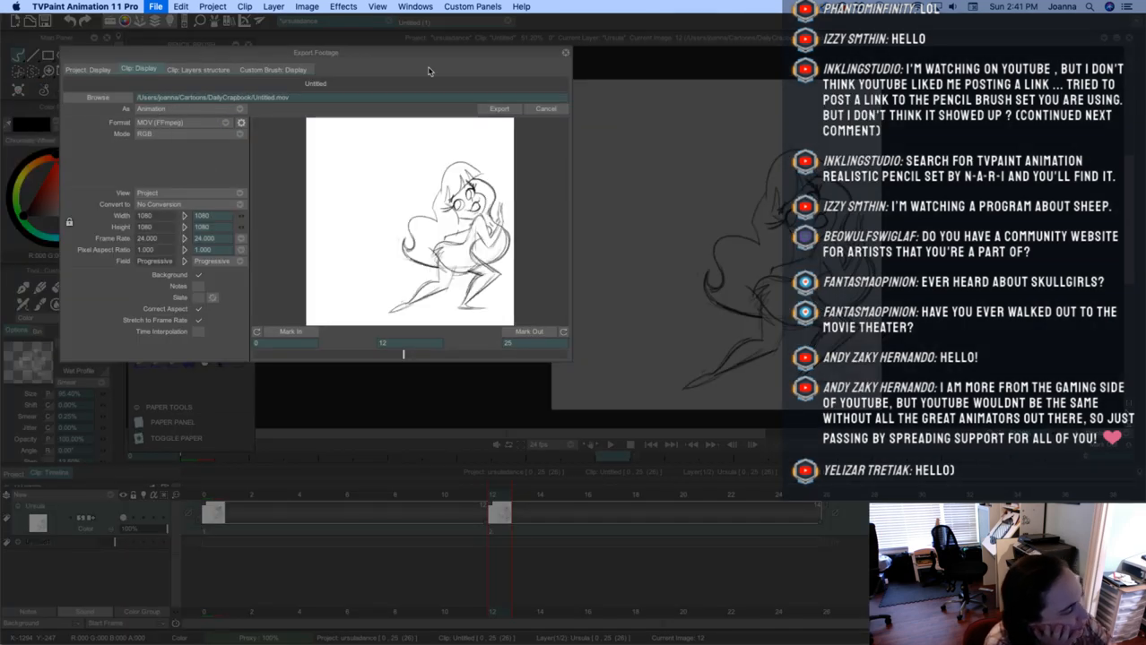
click(565, 53)
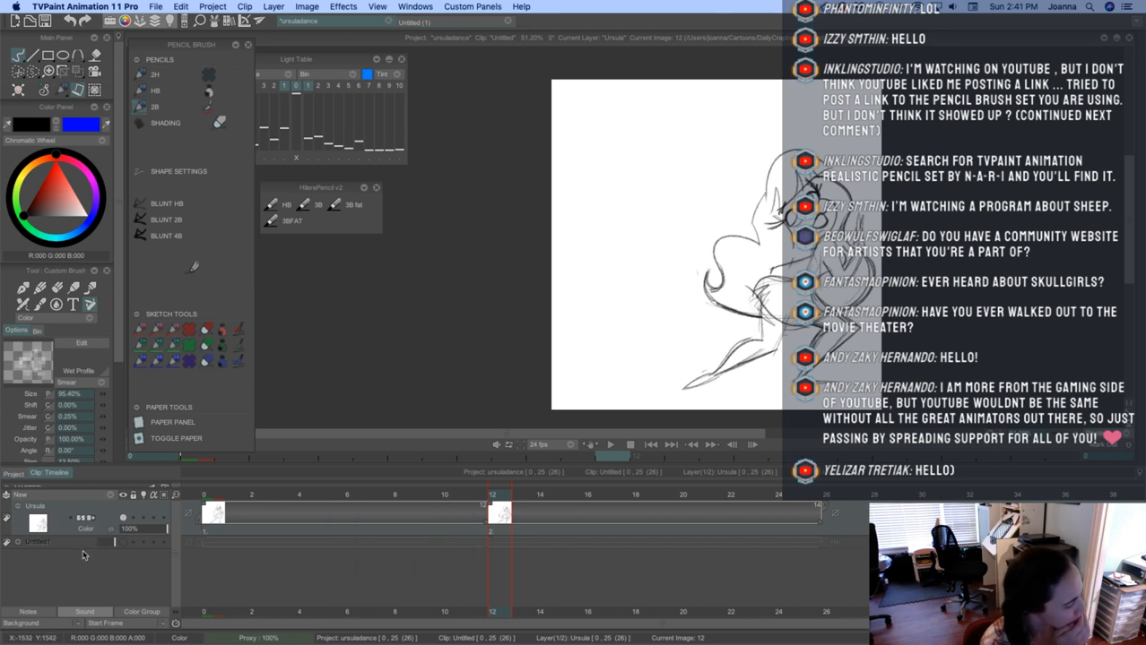
click(123, 543)
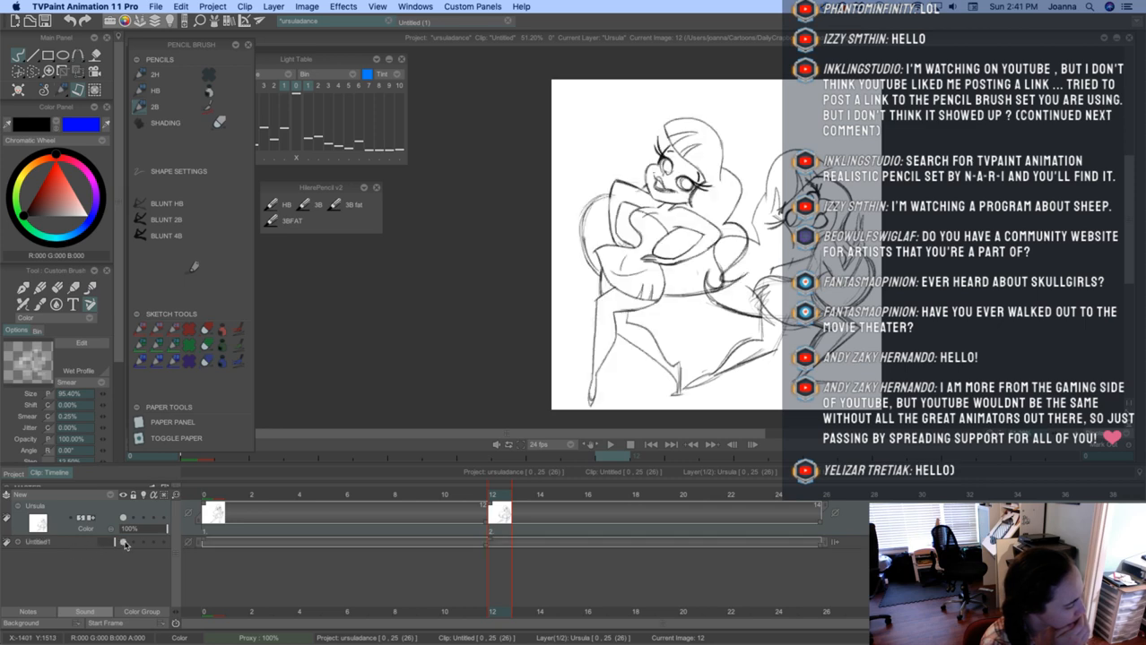
Flip between frames 11 and 12 to examine the spacing between the two dancers
click(481, 494)
mouse_move(480, 491)
mouse_down()
mouse_move(502, 492)
mouse_move(472, 489)
mouse_move(499, 491)
mouse_move(485, 489)
mouse_up()
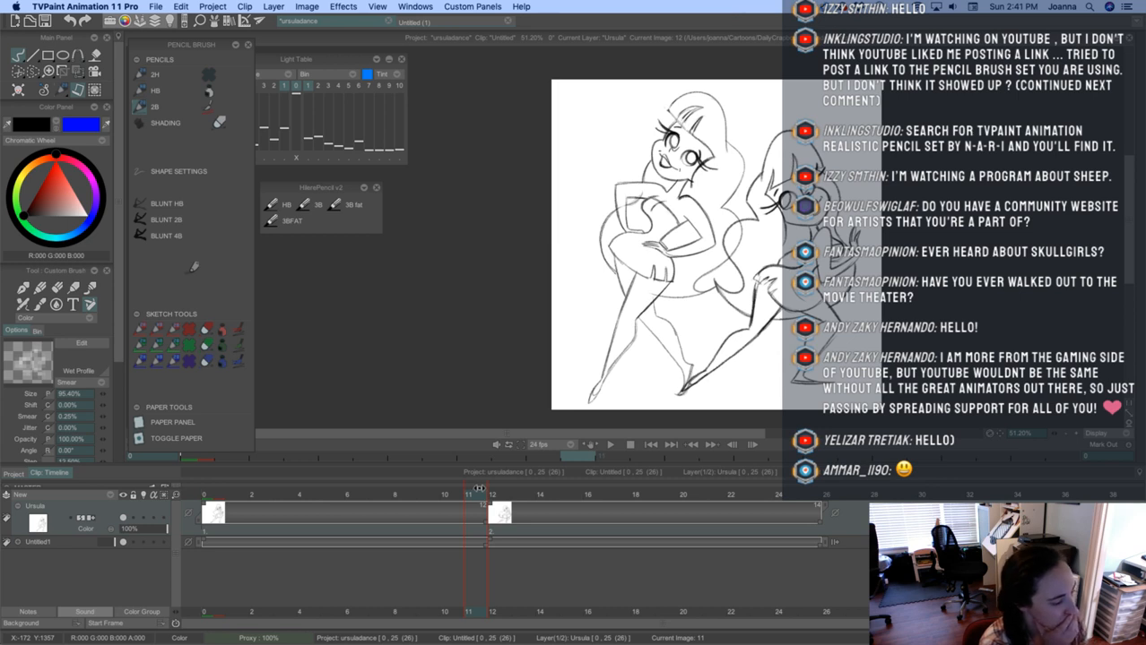
mouse_move(479, 488)
mouse_down()
mouse_move(505, 491)
mouse_move(475, 492)
mouse_move(505, 491)
mouse_move(475, 491)
mouse_move(493, 489)
mouse_up()
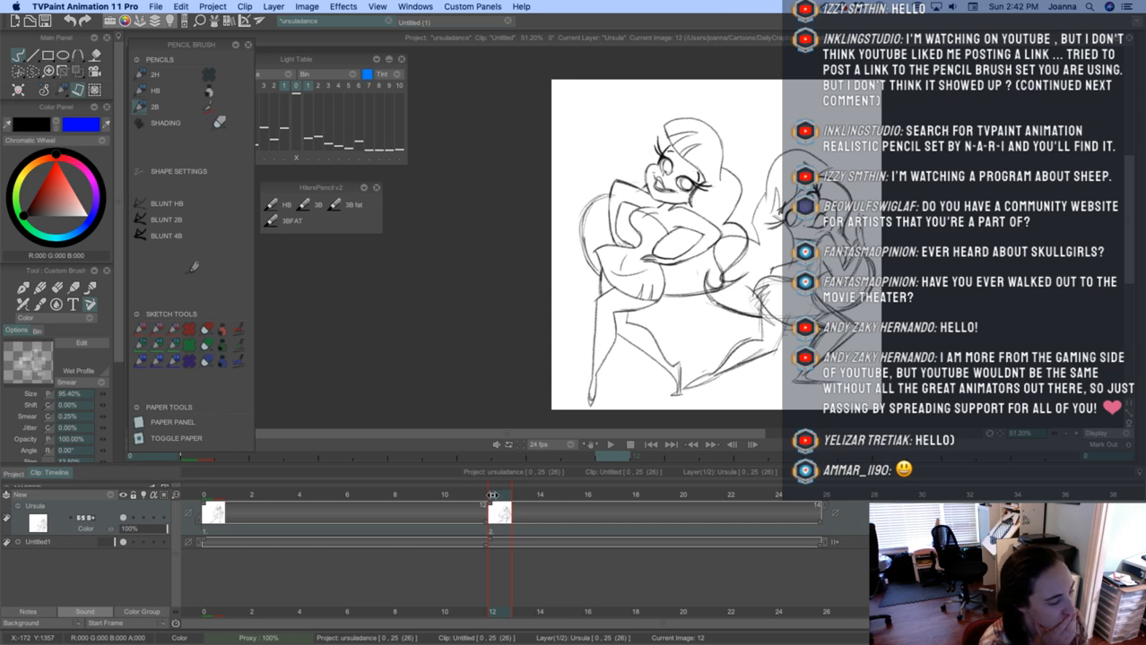
mouse_move(492, 494)
mouse_down()
mouse_move(469, 496)
mouse_move(493, 496)
mouse_move(475, 498)
mouse_move(493, 499)
mouse_move(475, 502)
mouse_move(492, 510)
mouse_up()
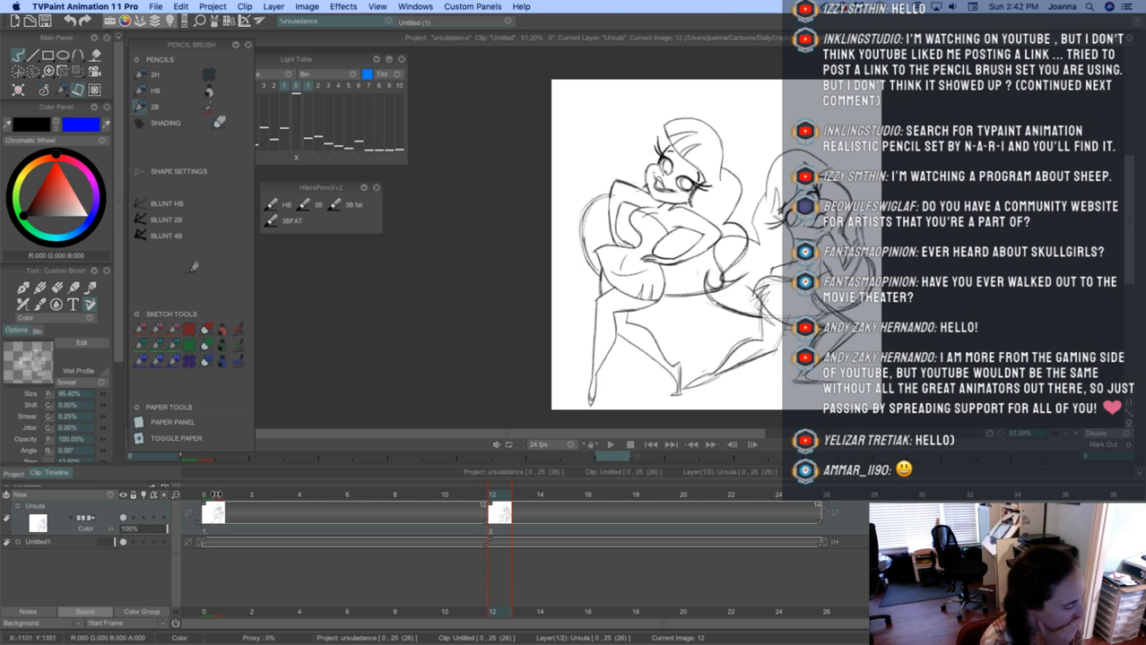
Lasso Ursula, select frames 0 to 12 of her layer, and shift her closer to the other dancer in both poses
click(33, 70)
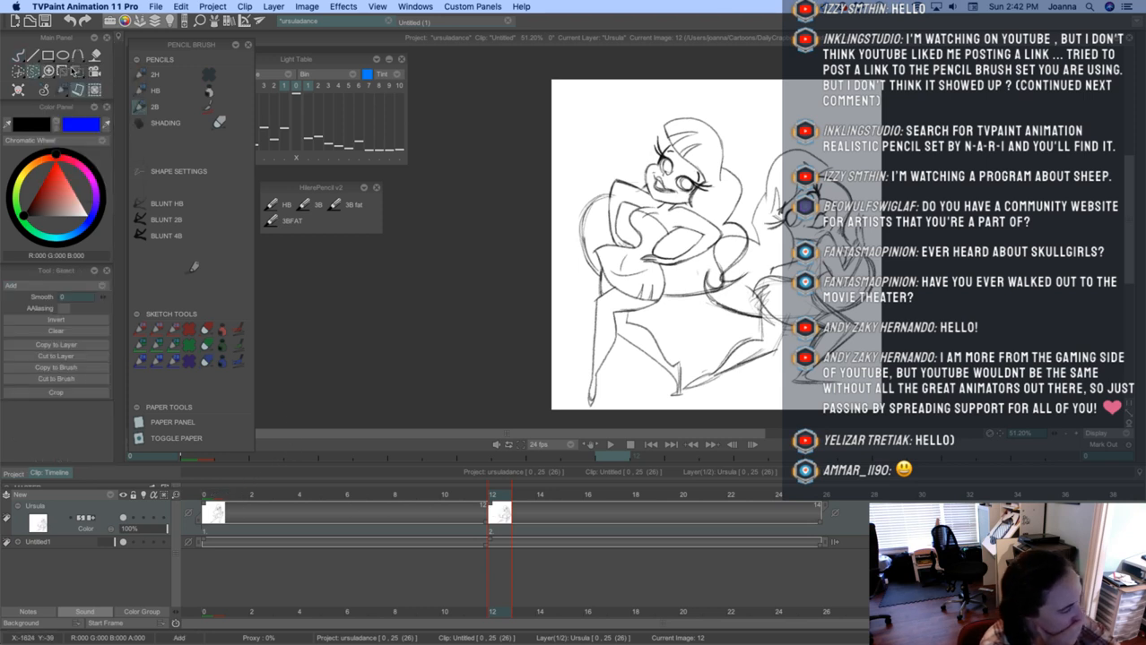
mouse_move(745, 123)
mouse_down()
mouse_move(618, 329)
mouse_move(911, 189)
mouse_move(701, 116)
mouse_up()
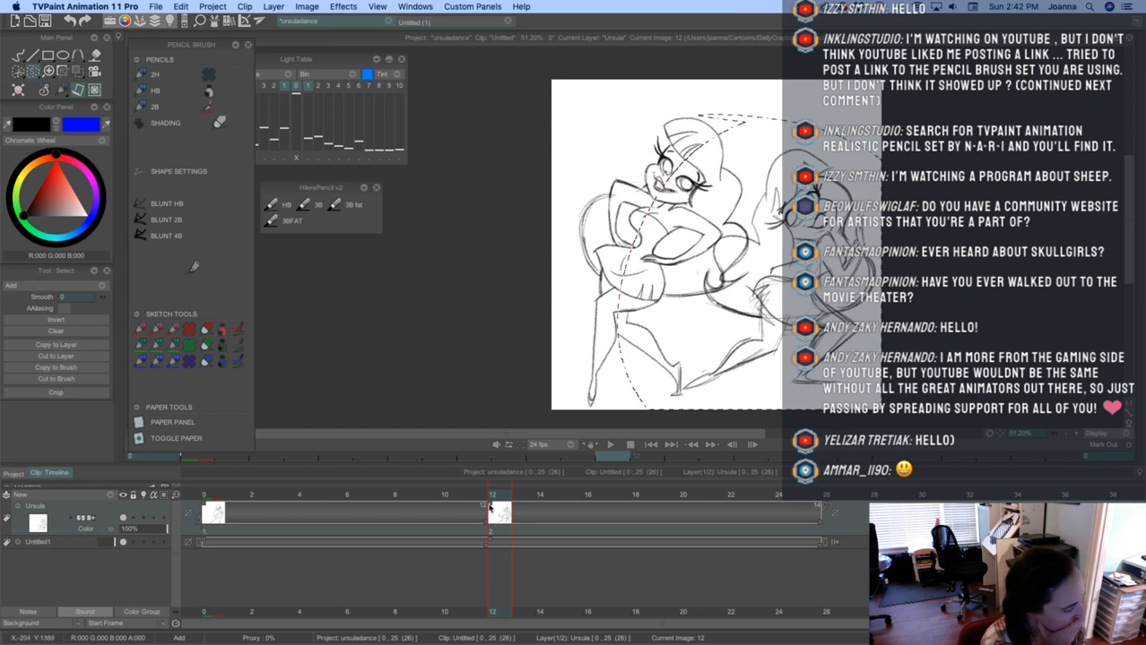
drag(491, 530, 203, 529)
click(78, 71)
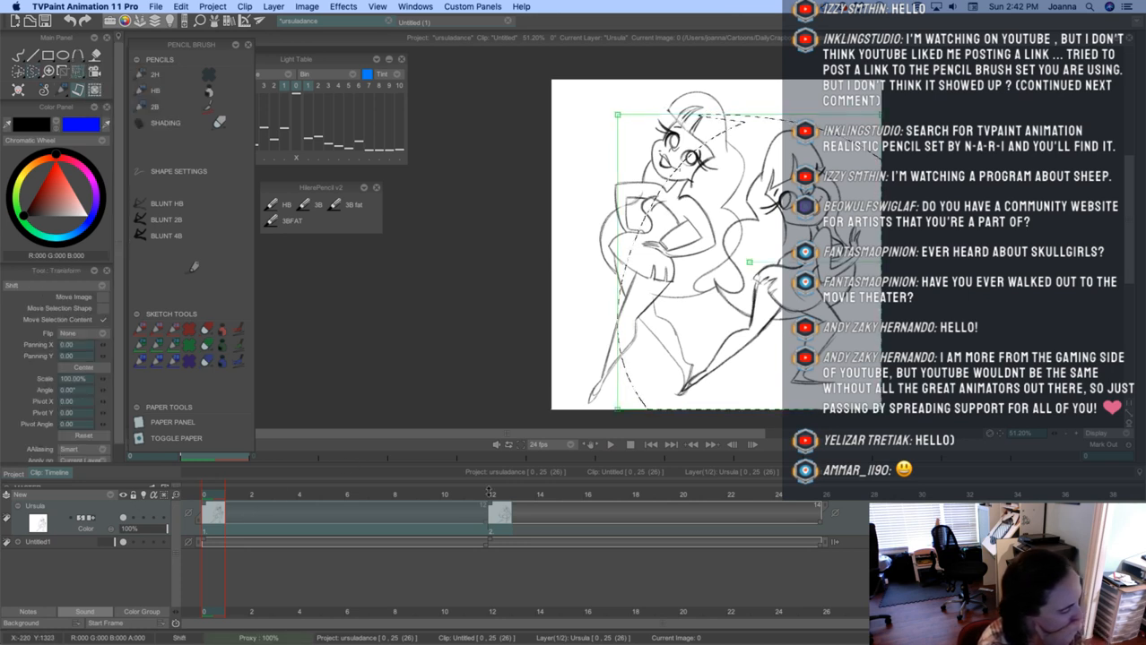
drag(748, 262, 733, 262)
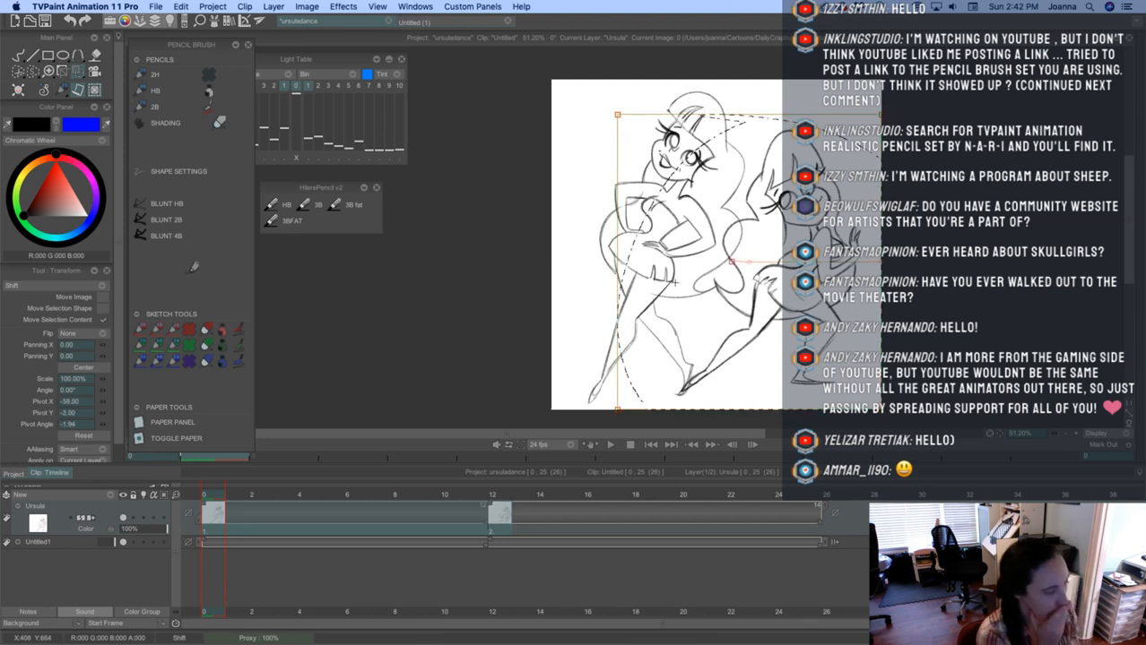
drag(755, 298, 742, 301)
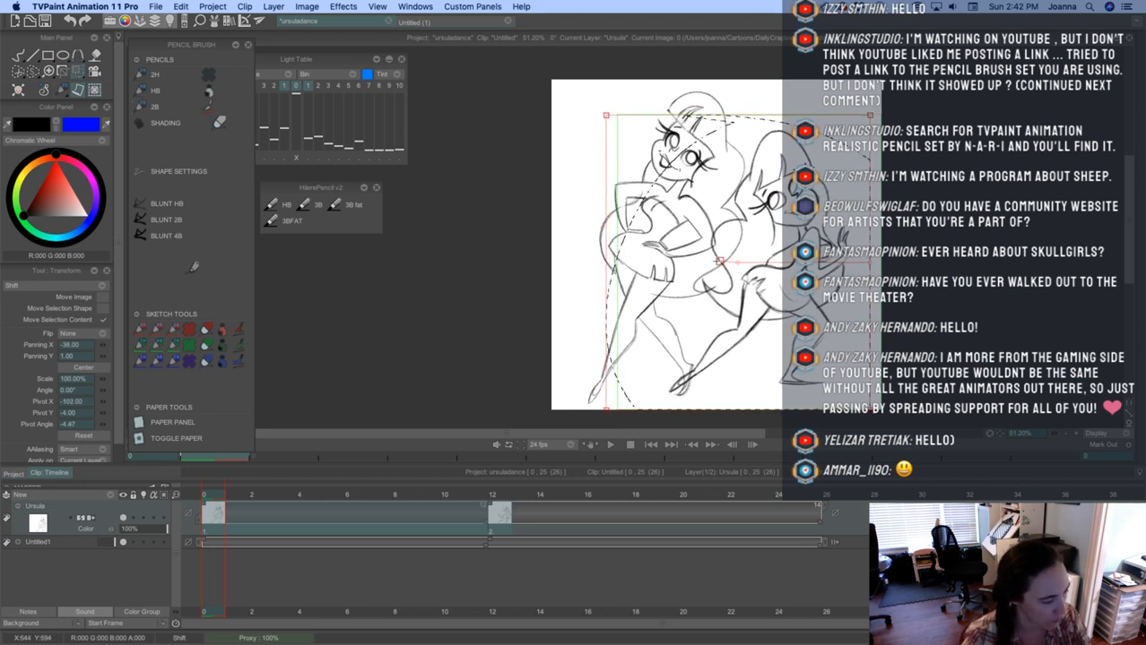
drag(715, 262, 711, 264)
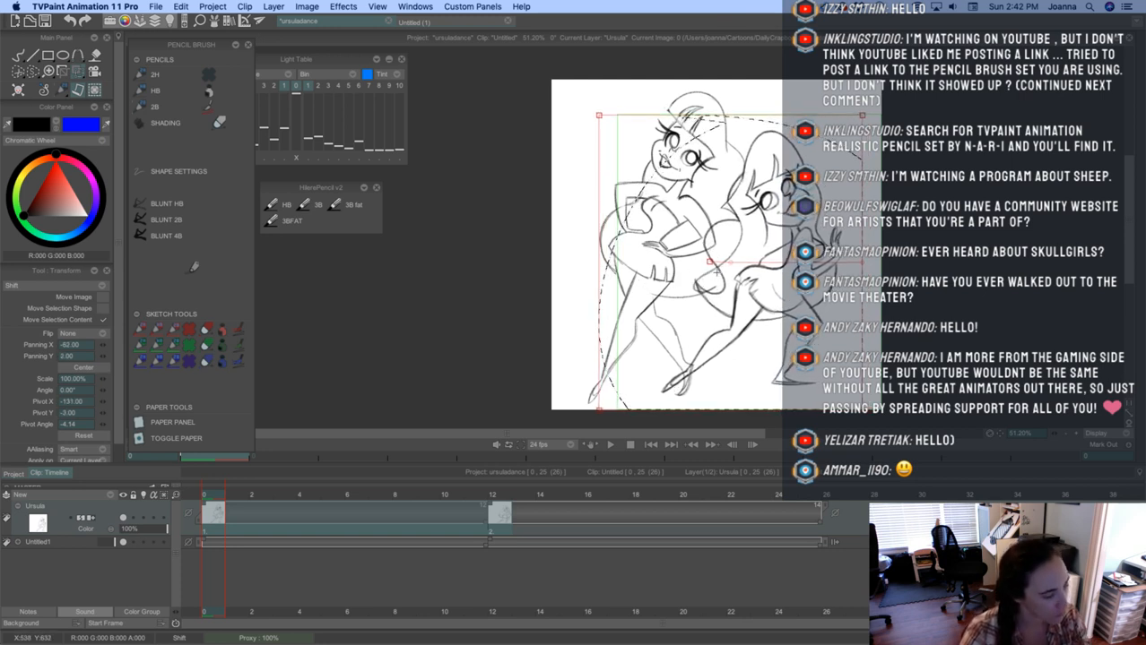
drag(717, 273, 680, 272)
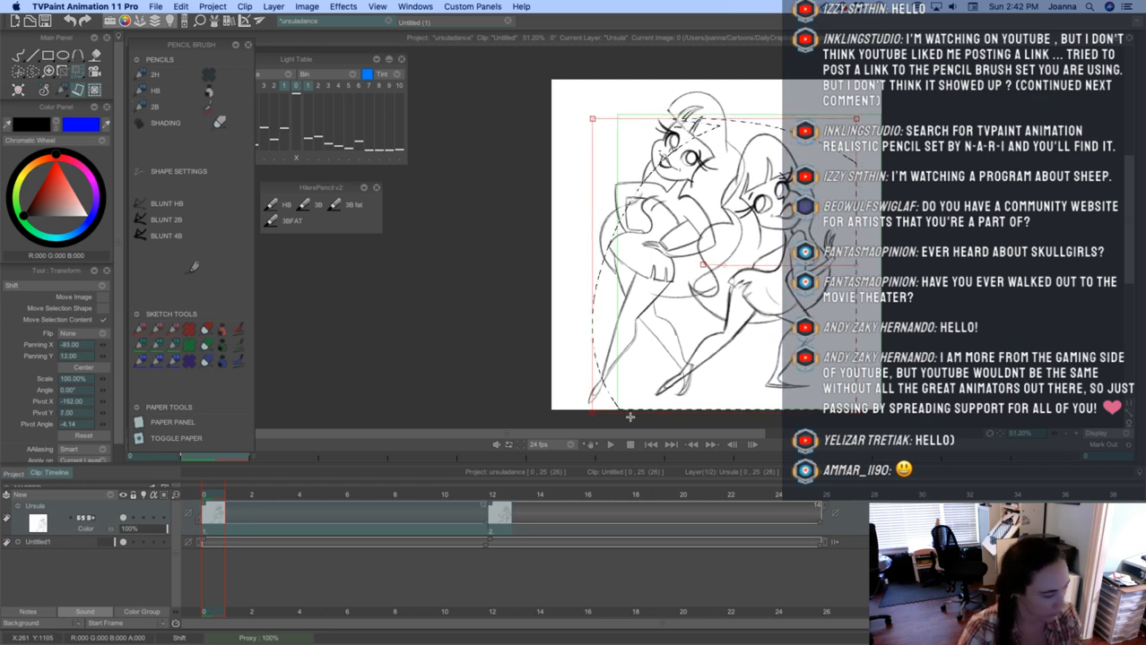
key(Return)
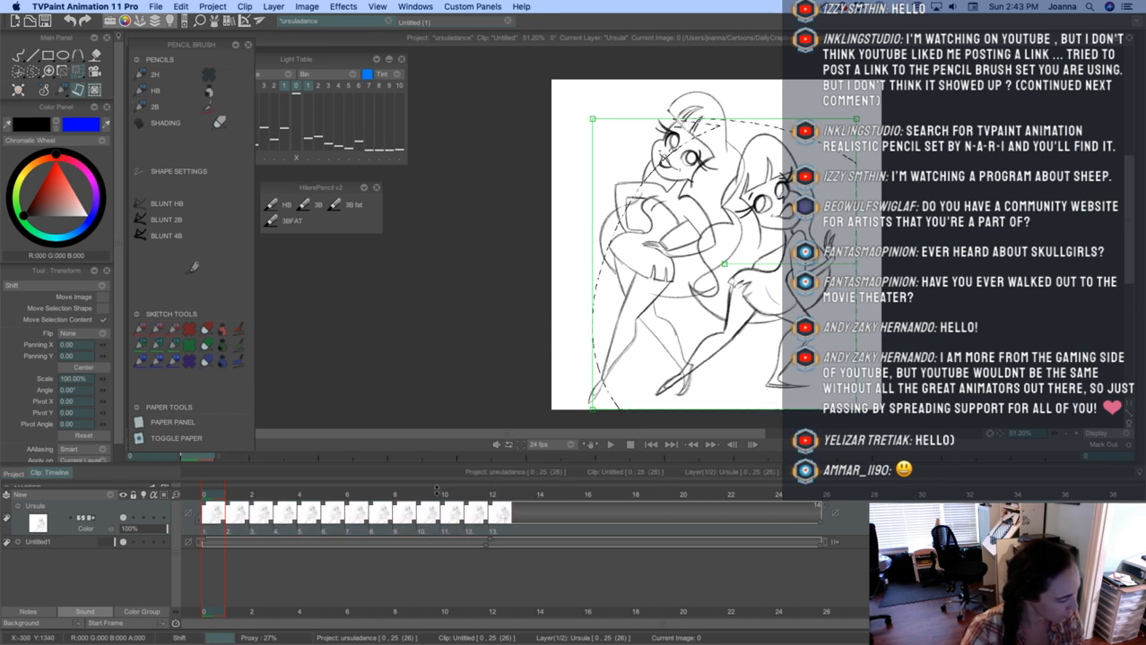
key(super+d)
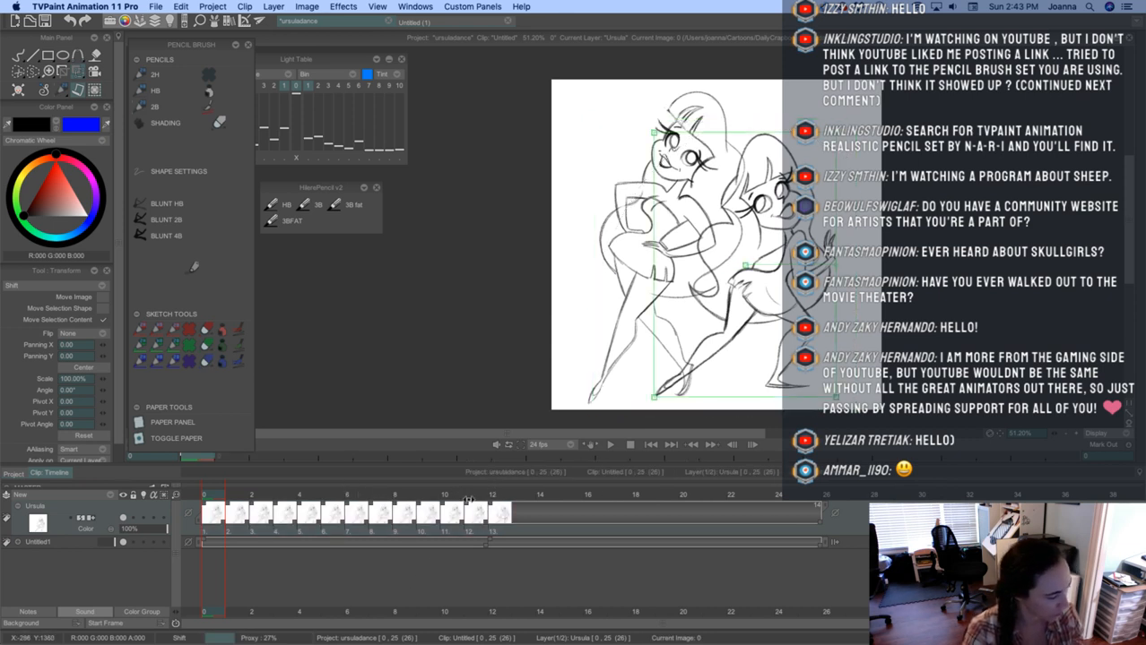
Check Ursula's new position at frame 12 and play back the animation to judge the spacing
mouse_move(491, 507)
mouse_down()
mouse_move(253, 522)
mouse_move(233, 511)
mouse_move(490, 523)
mouse_move(494, 494)
mouse_move(473, 494)
mouse_move(502, 494)
mouse_move(463, 494)
mouse_move(493, 494)
mouse_up()
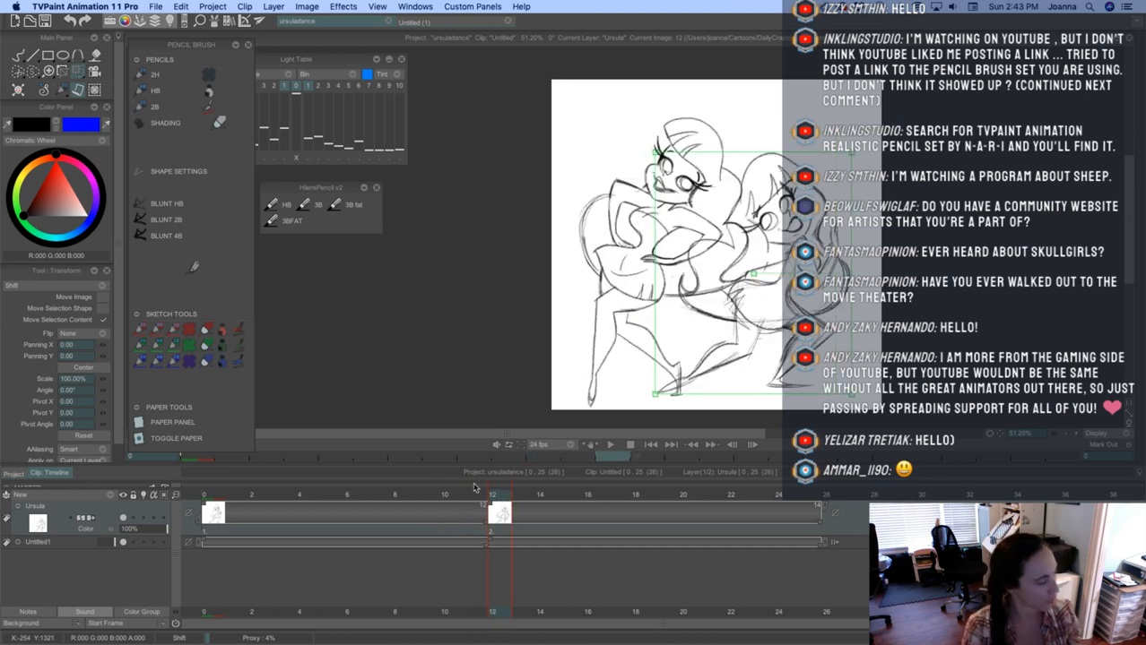
click(610, 447)
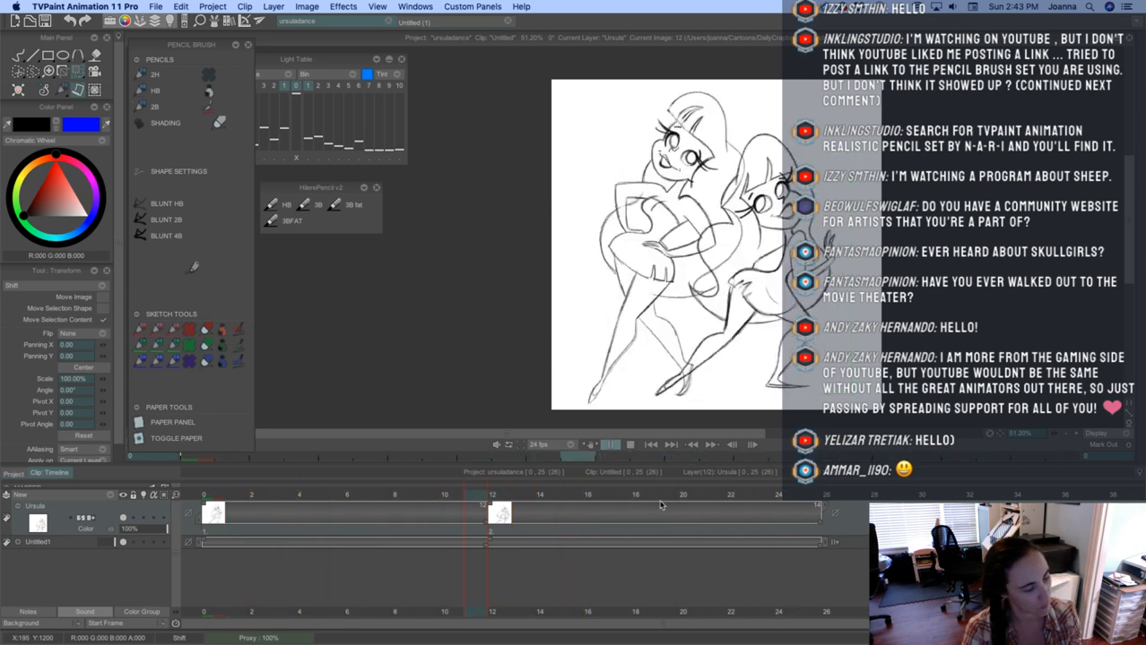
key(space)
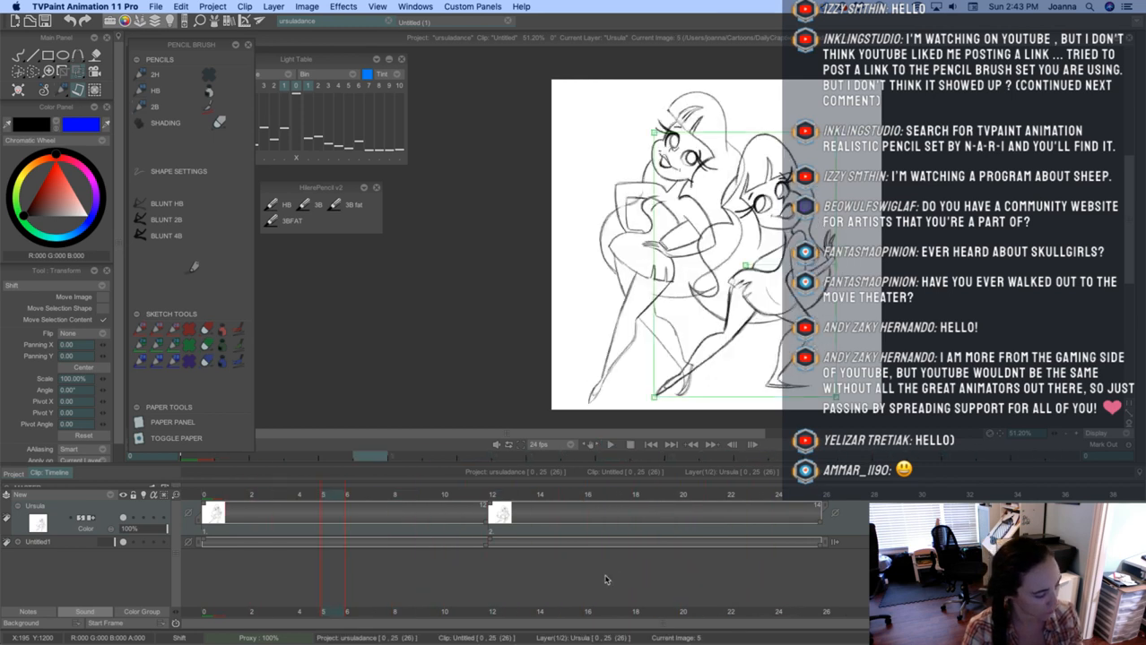
Shorten the second pose's hold so the clip ends at frame 21, and play back the new timing
drag(818, 524, 731, 522)
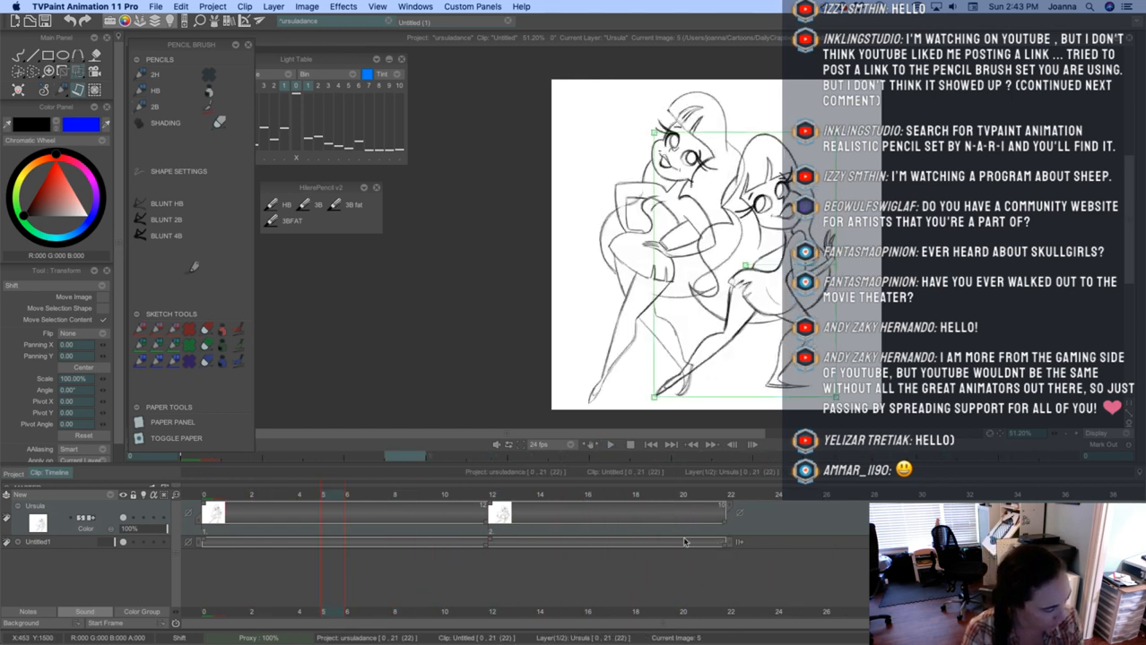
click(609, 445)
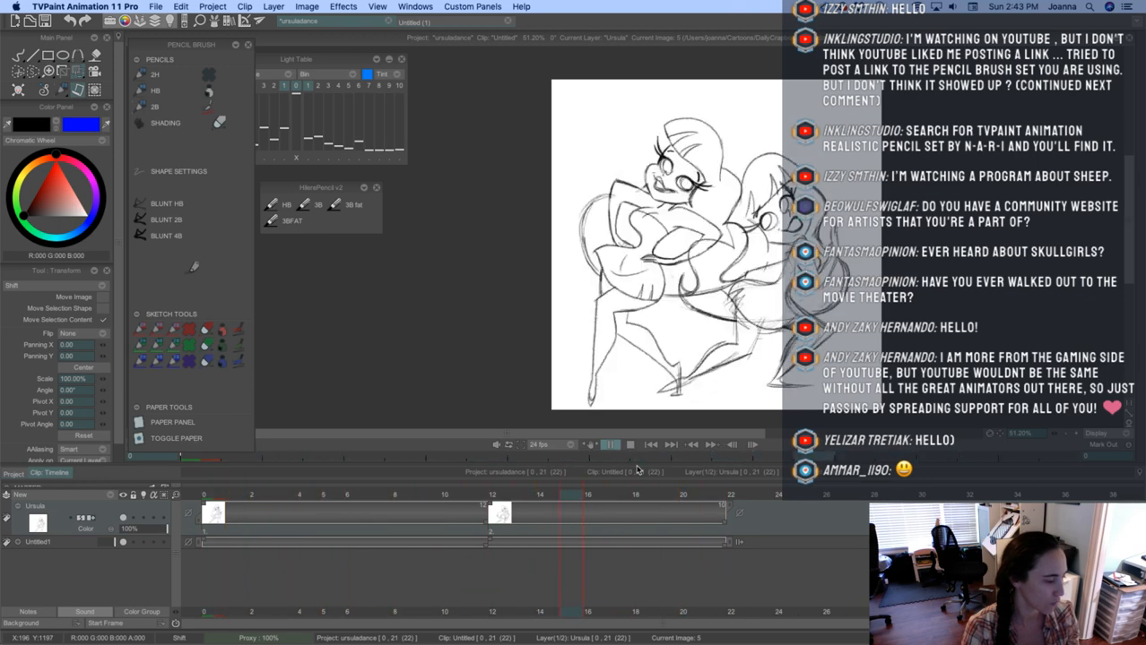
key(space)
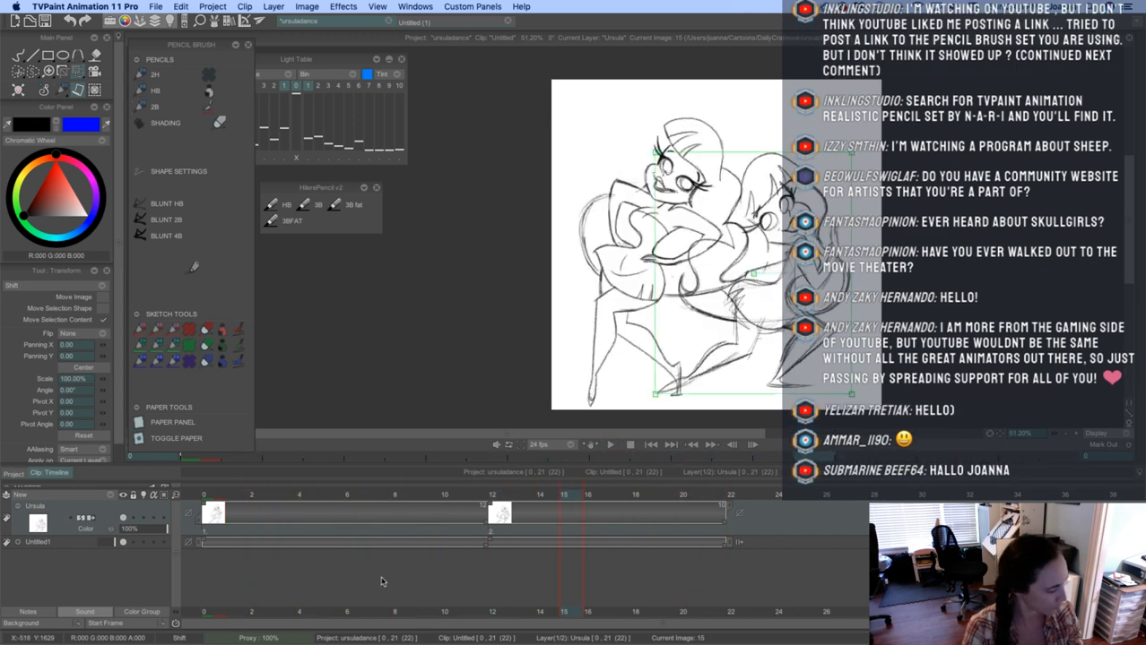
Expand the Untitled1 layer in the timeline and make it the active layer at frame 12
click(17, 543)
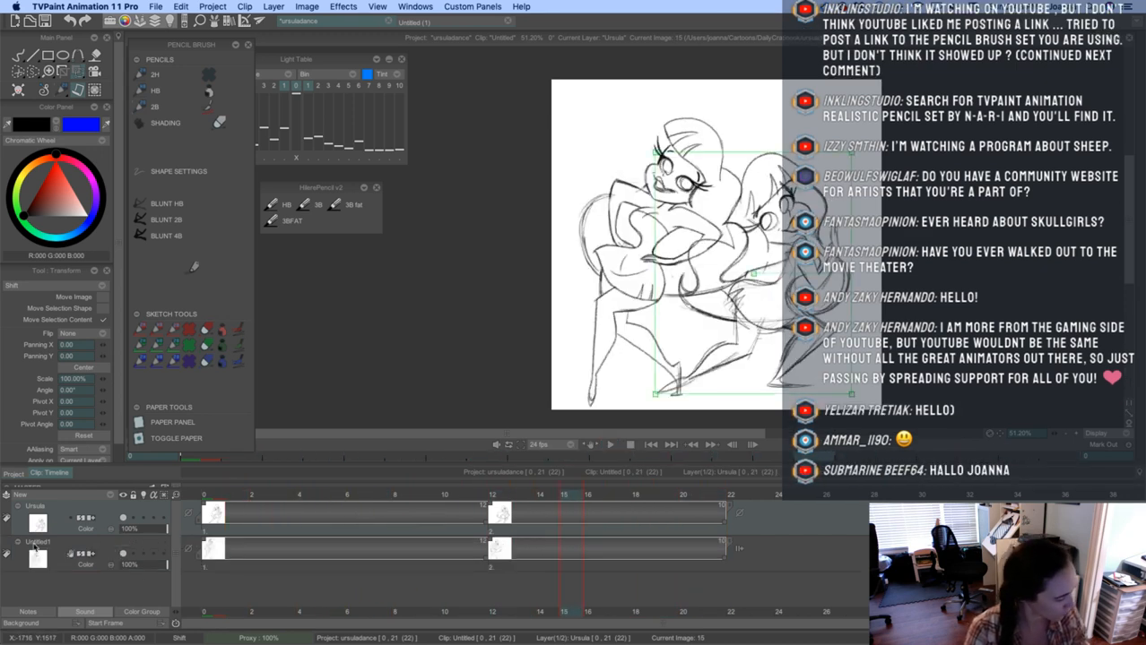
click(499, 498)
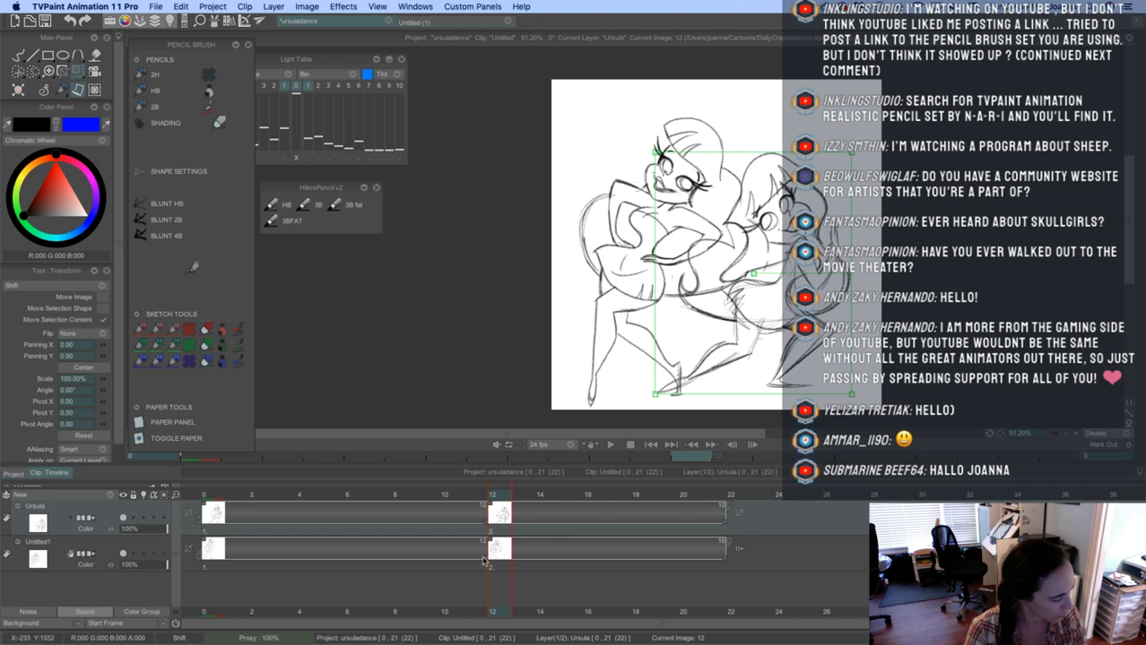
click(139, 547)
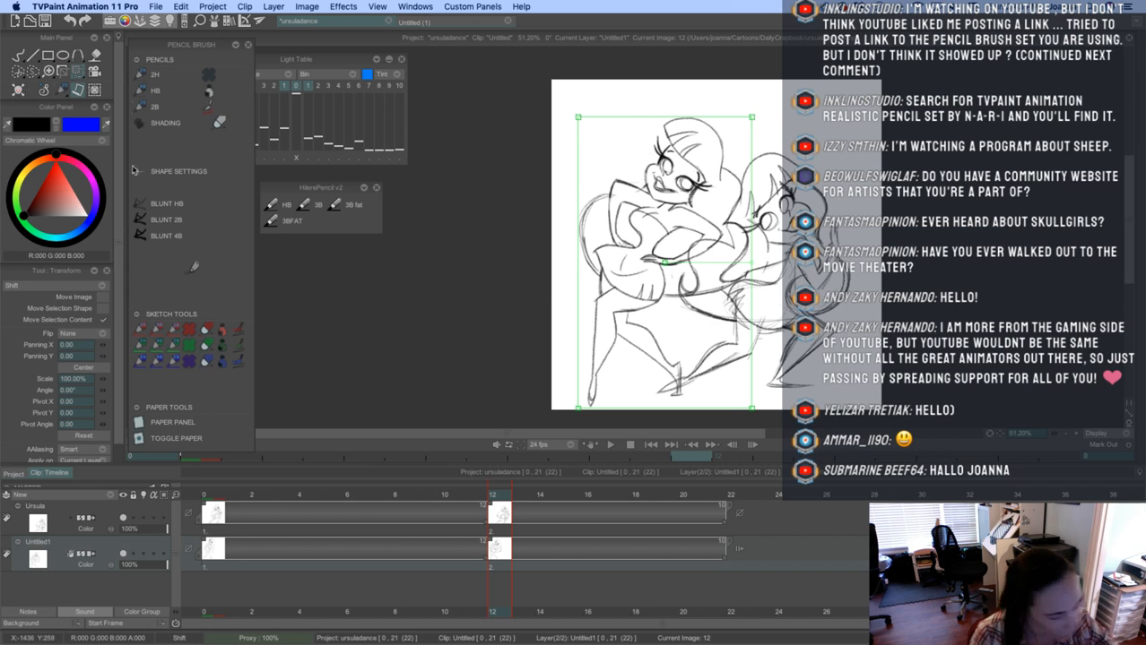
drag(606, 260, 593, 249)
click(333, 518)
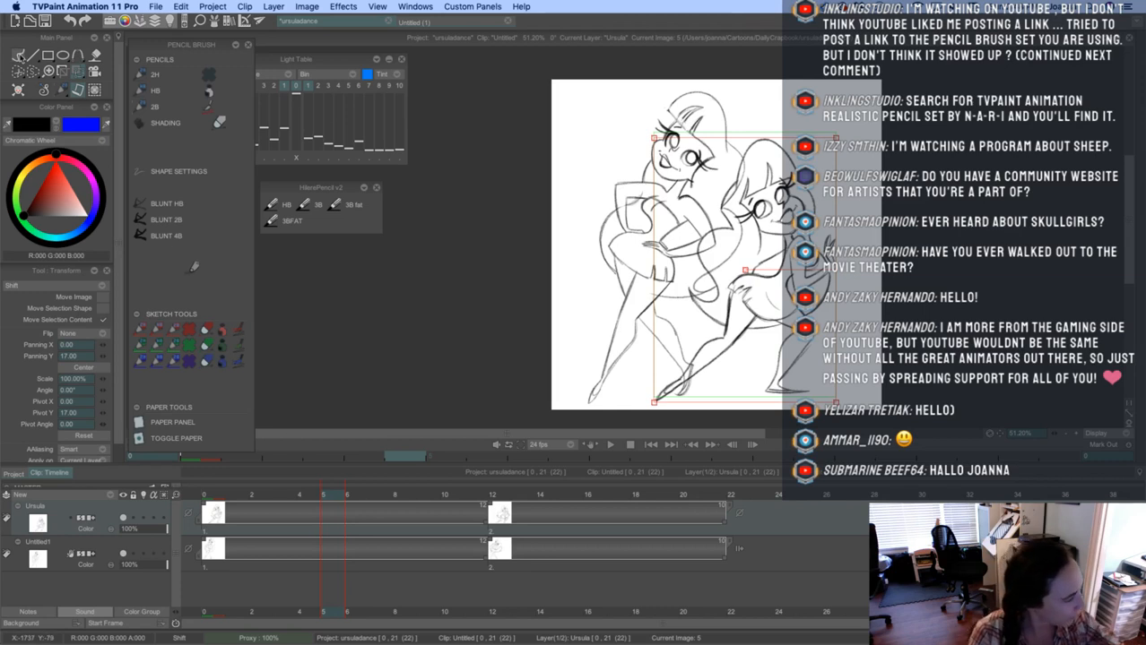
click(18, 55)
click(56, 288)
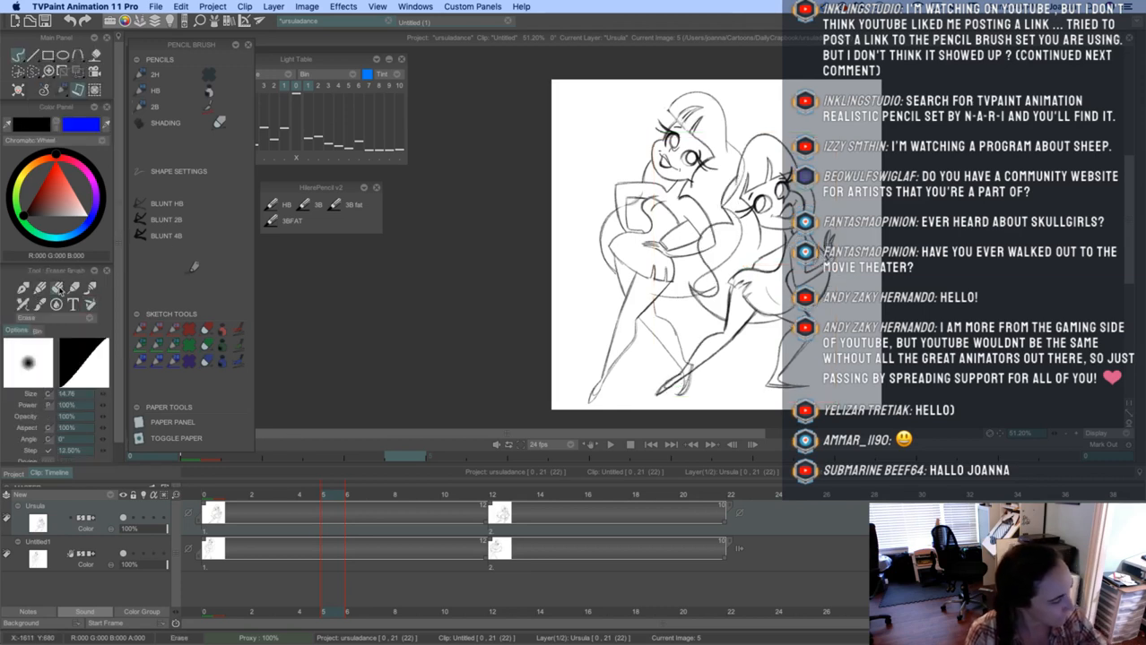
On frame 12 of the Untitled1 layer, redraw the other dancer's skirt in 2B pencil, refining the waist curves and hem pleats
click(496, 494)
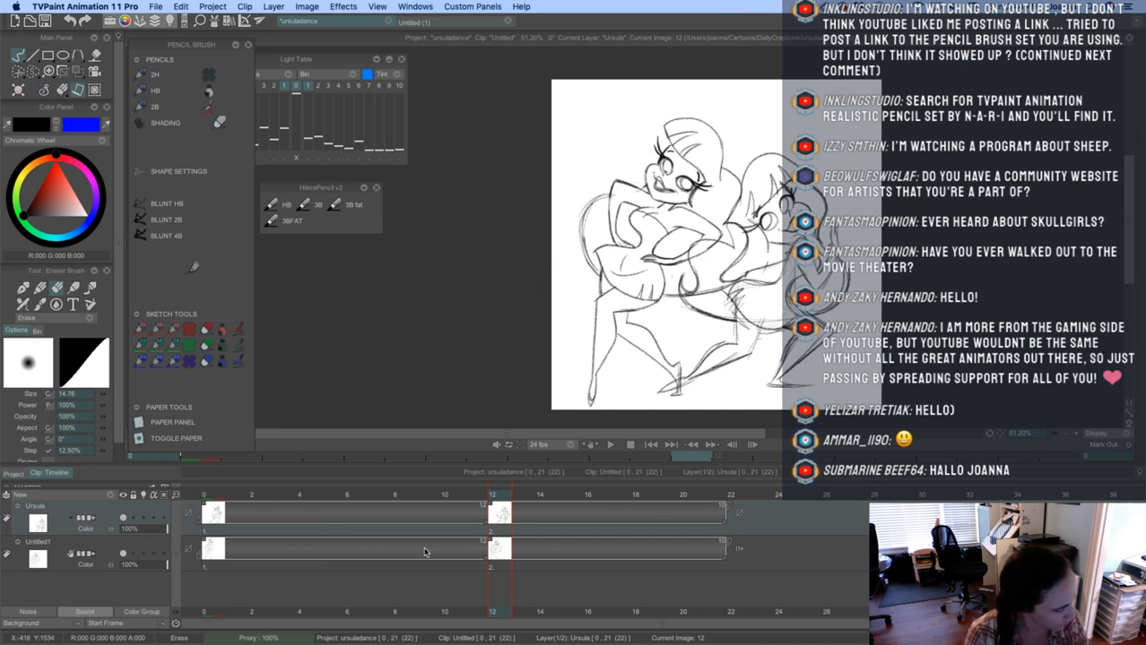
click(112, 544)
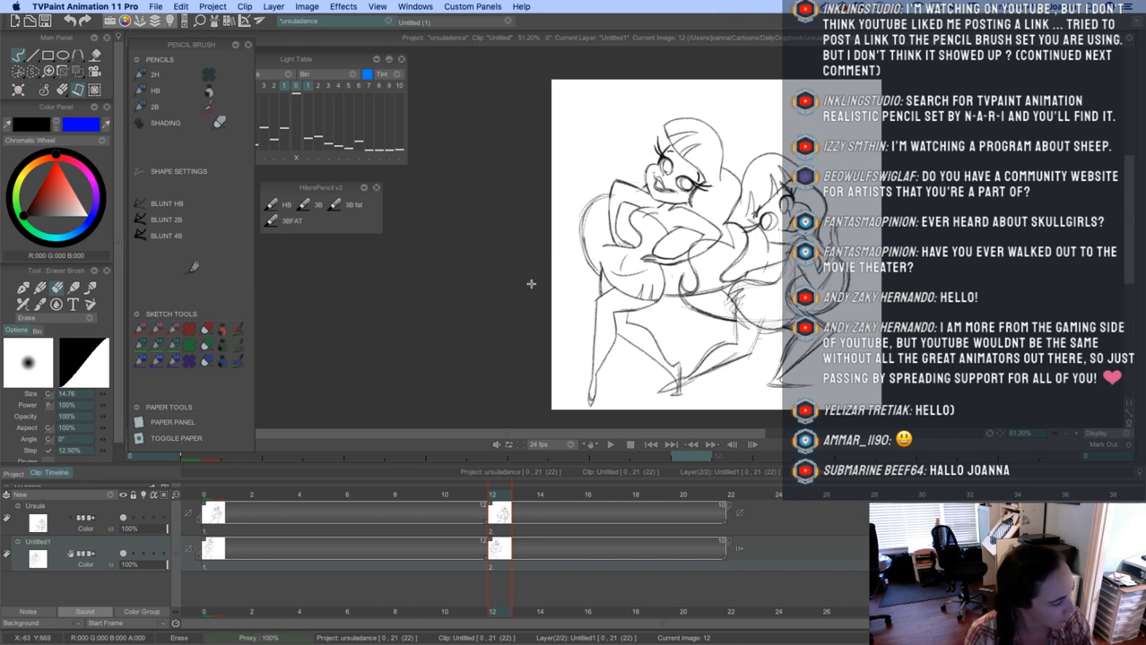
click(141, 107)
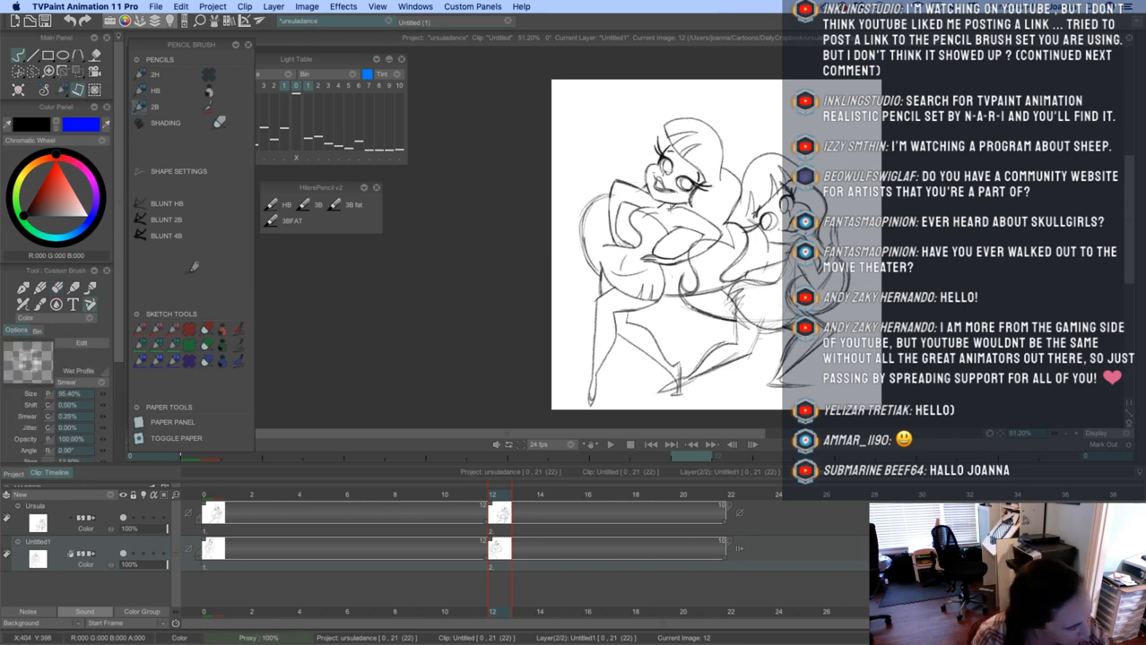
drag(626, 247, 596, 266)
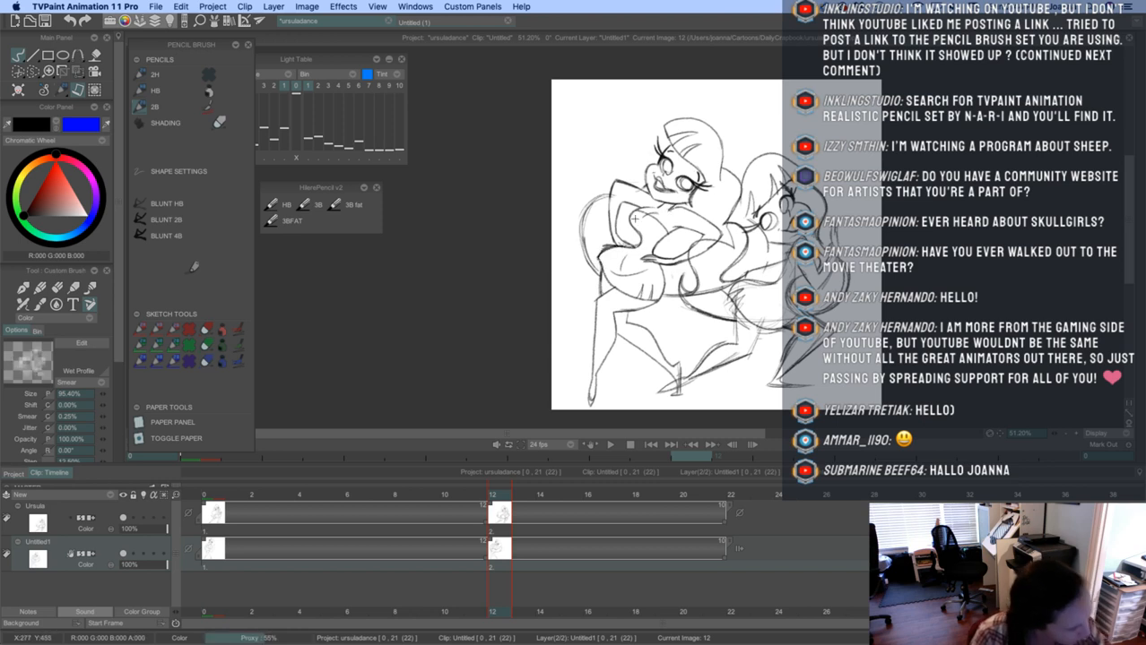
drag(515, 494, 496, 494)
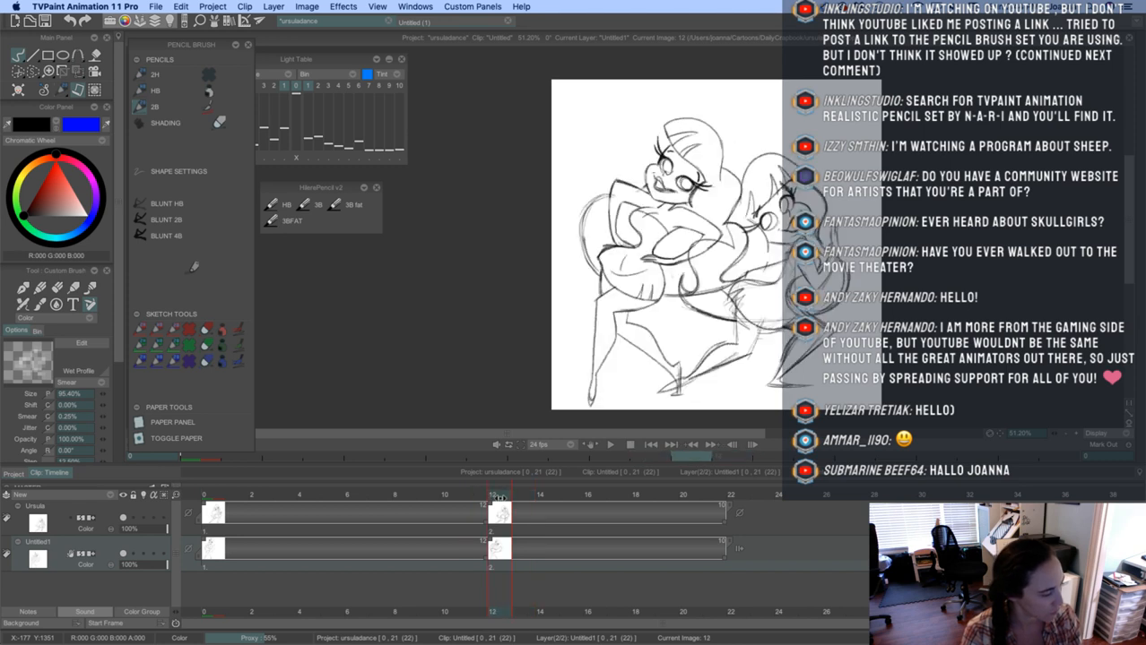
drag(649, 281, 665, 298)
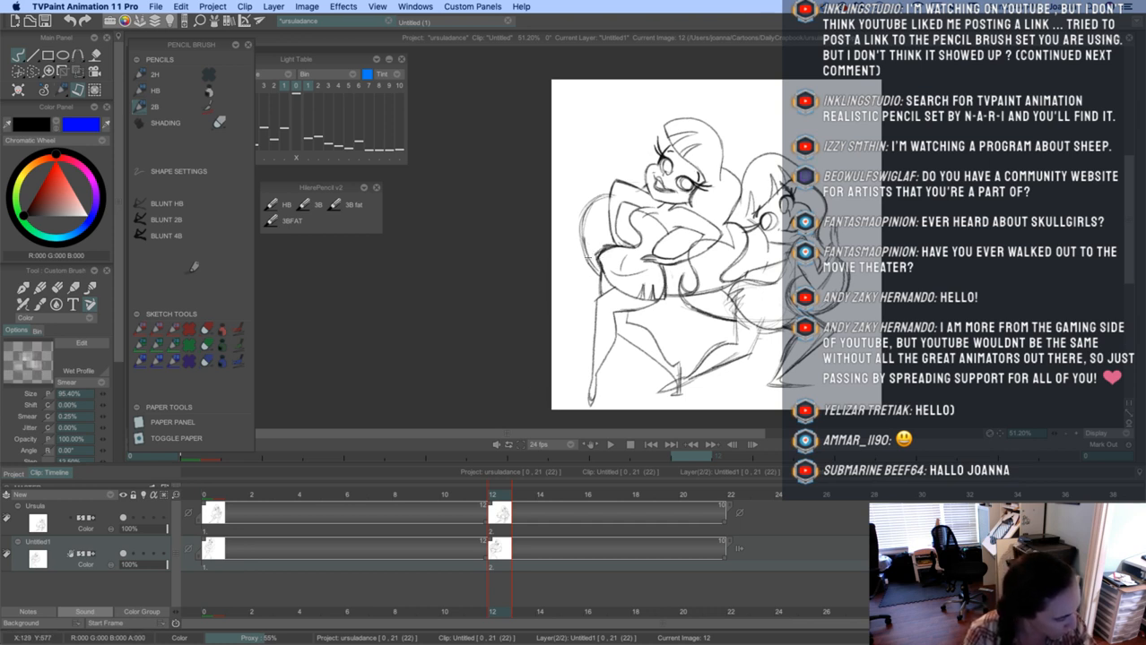
mouse_move(499, 494)
mouse_down()
mouse_move(471, 494)
mouse_move(495, 494)
mouse_up()
Select the Ursula layer at frame 12 and recolour her second-pose lines red as a guide
click(491, 517)
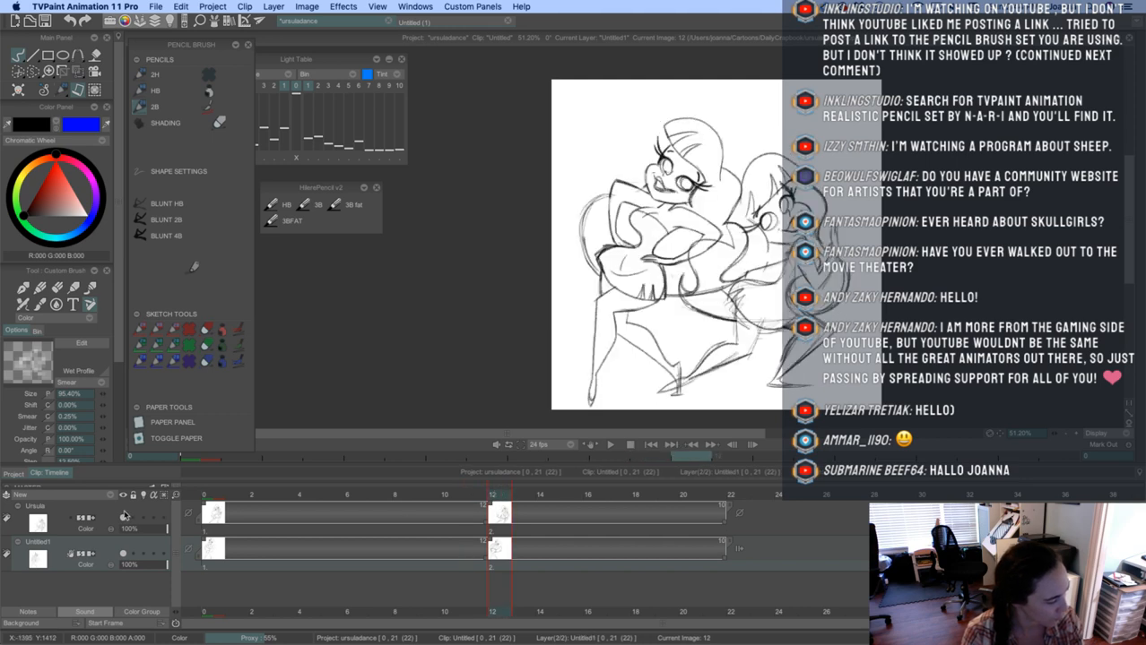
click(403, 509)
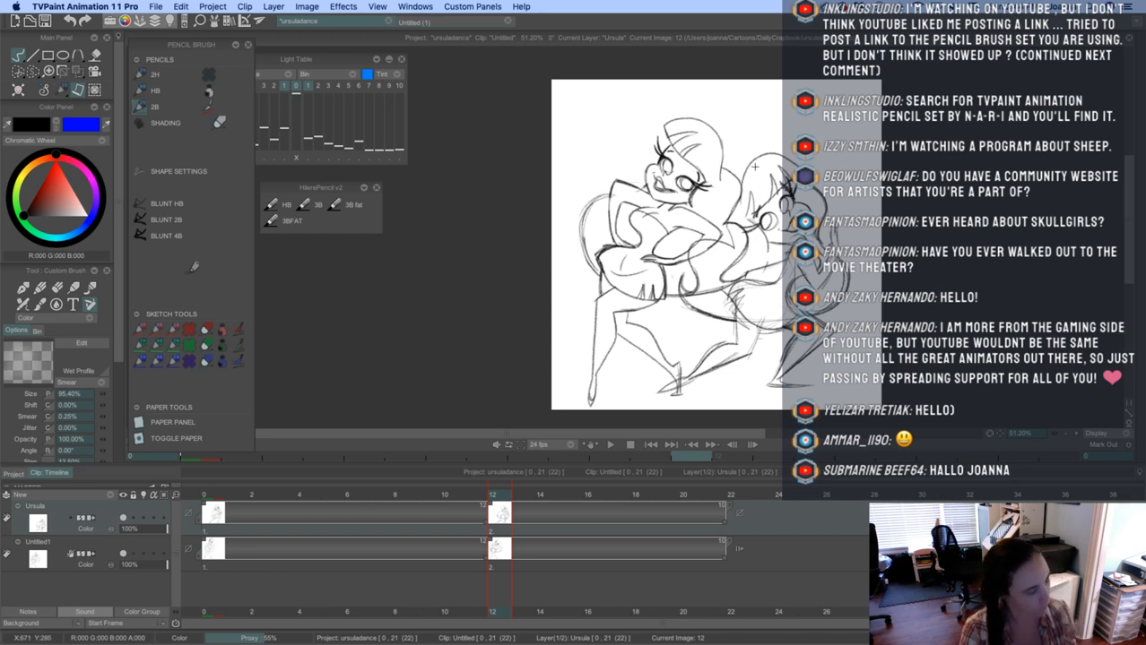
mouse_move(497, 495)
mouse_down()
mouse_move(466, 495)
mouse_move(500, 497)
mouse_up()
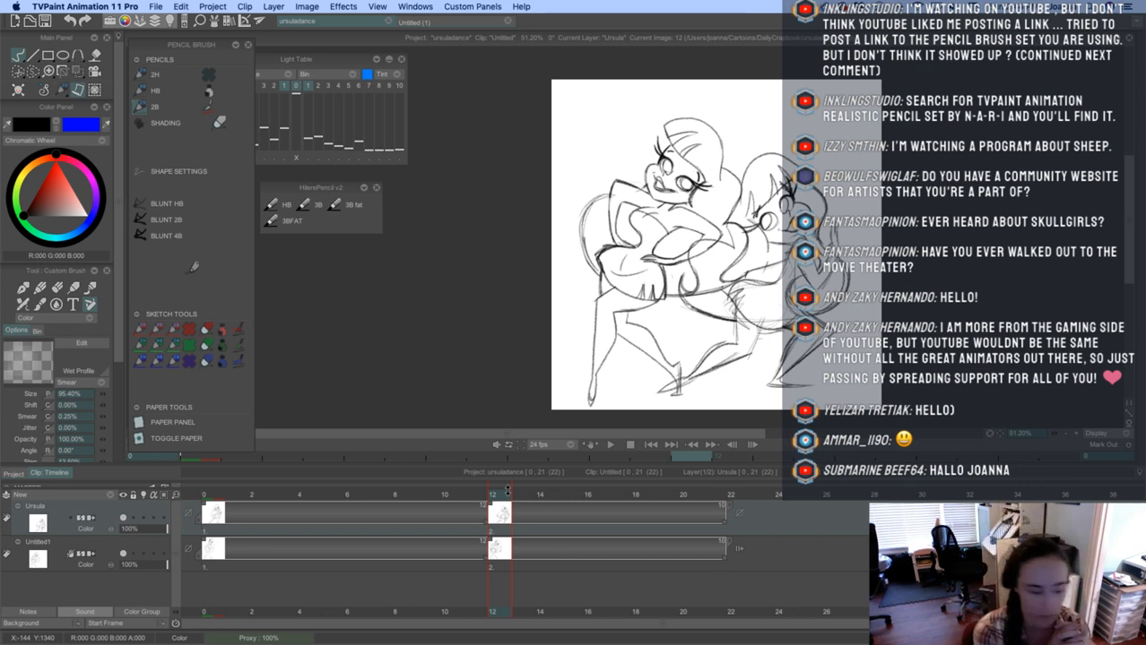
click(239, 330)
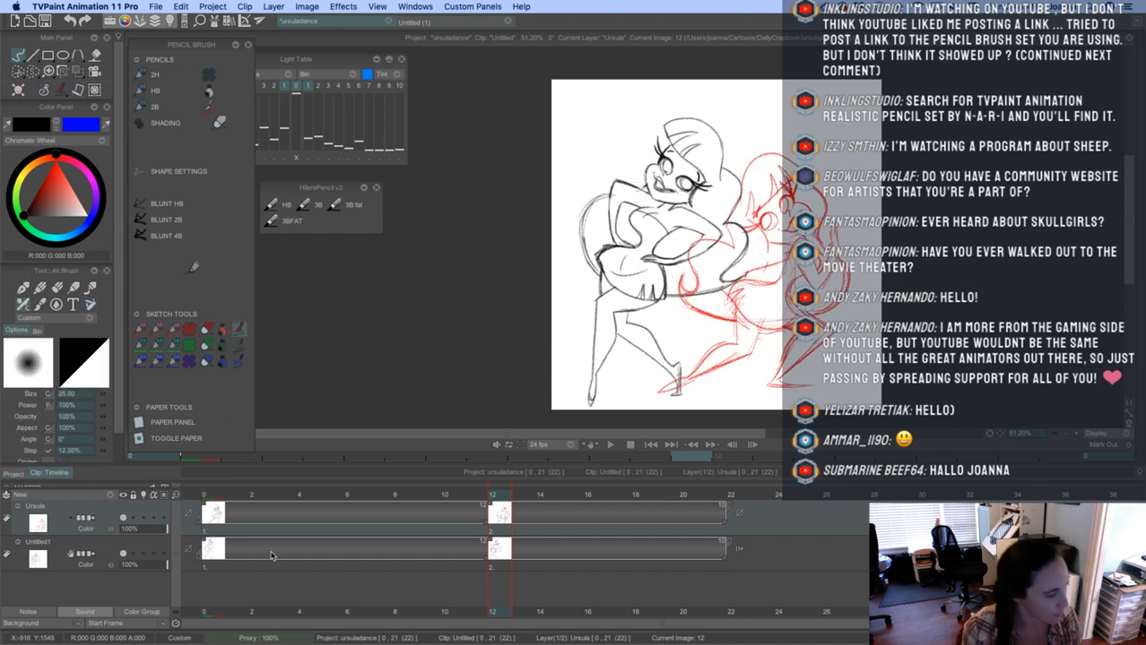
On the Untitled1 layer, lasso the other dancer's face, torso, arms and skirt, recolour those lines red, and deselect
click(139, 549)
key(v)
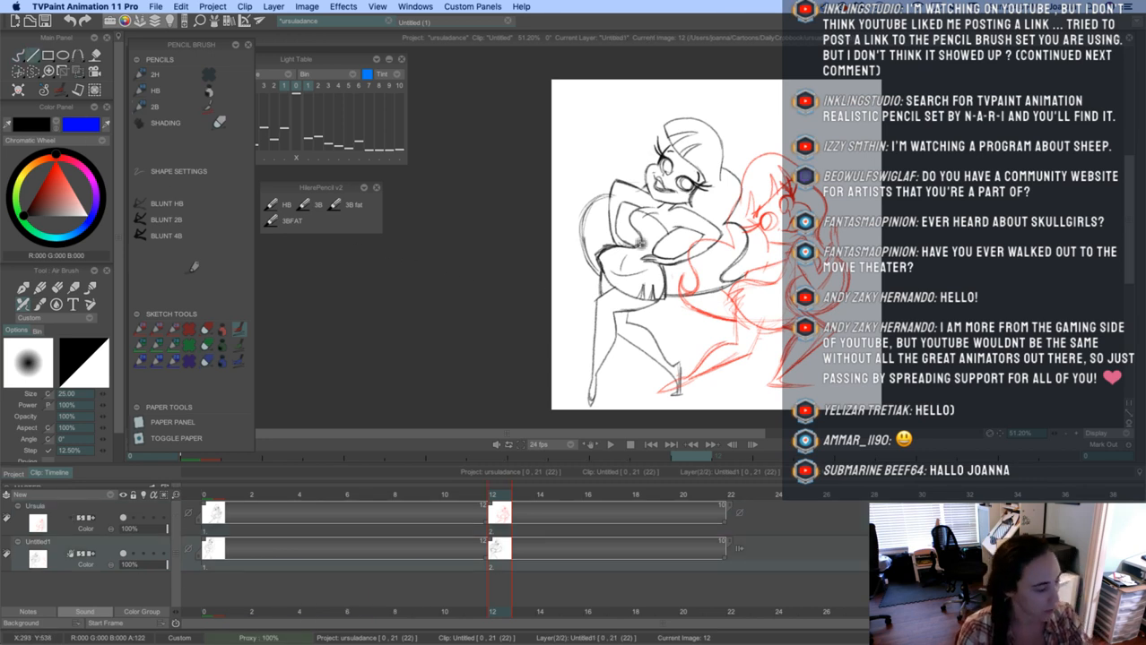
click(35, 72)
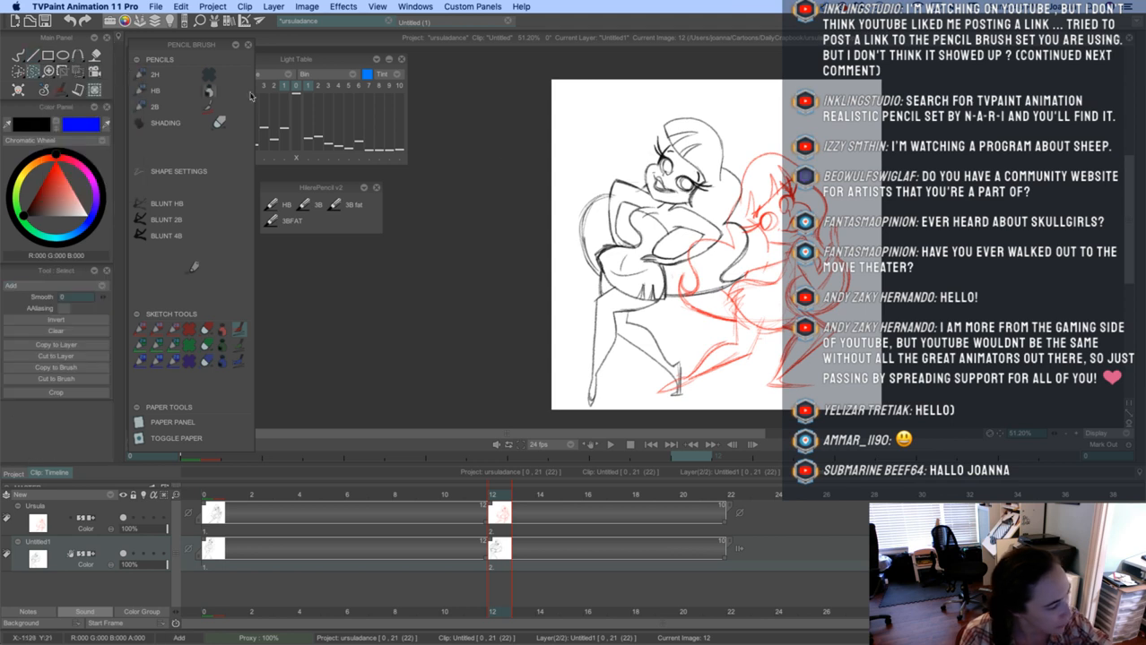
mouse_move(637, 158)
mouse_down()
mouse_move(748, 216)
mouse_move(762, 265)
mouse_move(704, 315)
mouse_move(677, 317)
mouse_move(575, 271)
mouse_move(561, 196)
mouse_move(581, 173)
mouse_move(631, 162)
mouse_up()
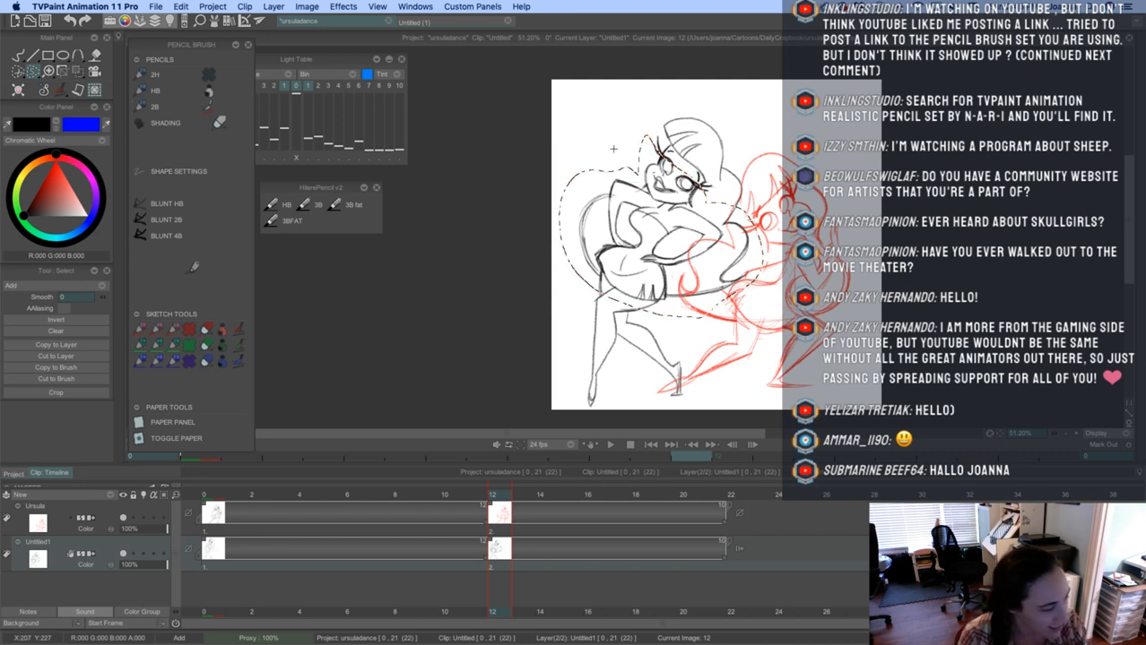
click(223, 329)
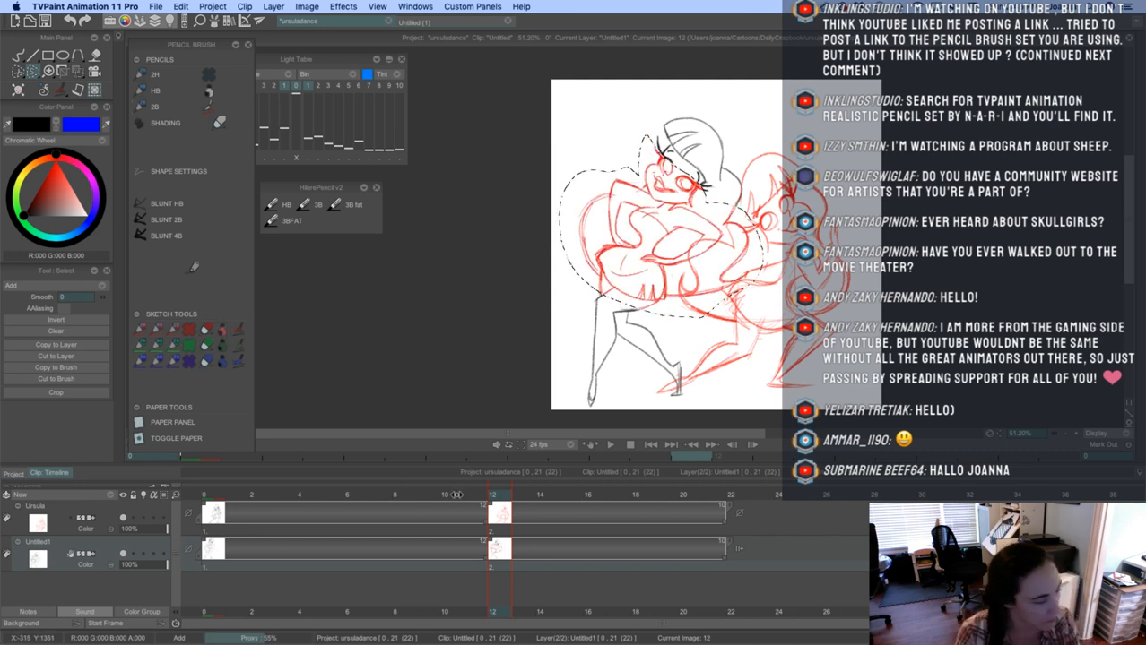
key(super+d)
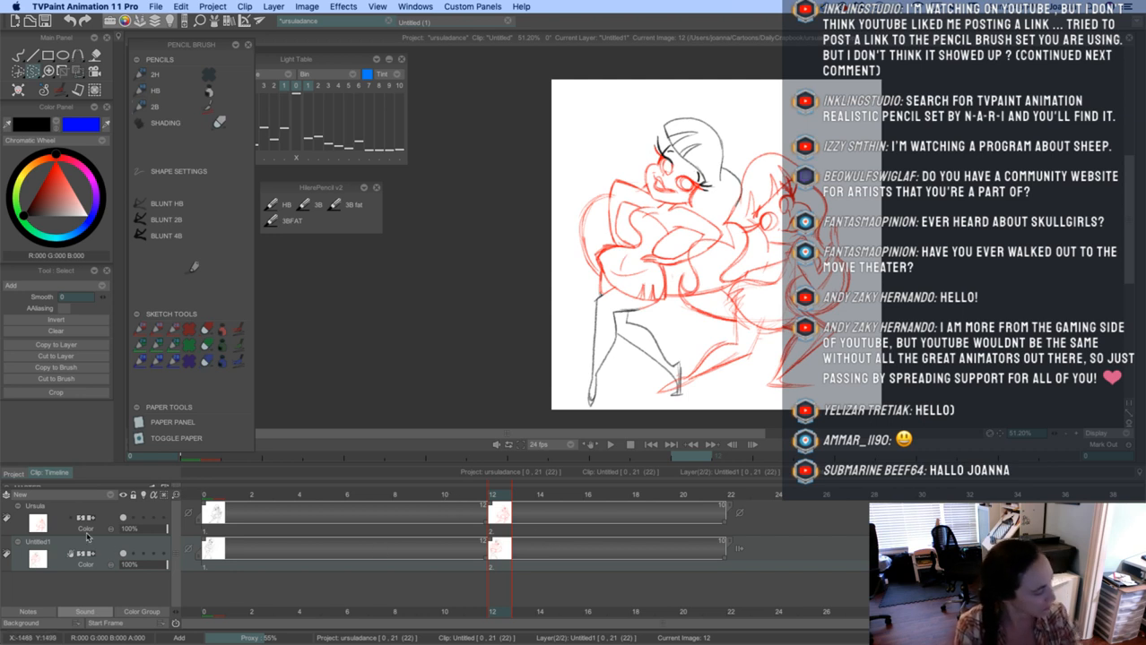
Hide the Untitled1 layer and, on the Ursula layer at frame 12, redraw her eyes, mouth and lashes in black 2B pencil over the red guide
click(123, 554)
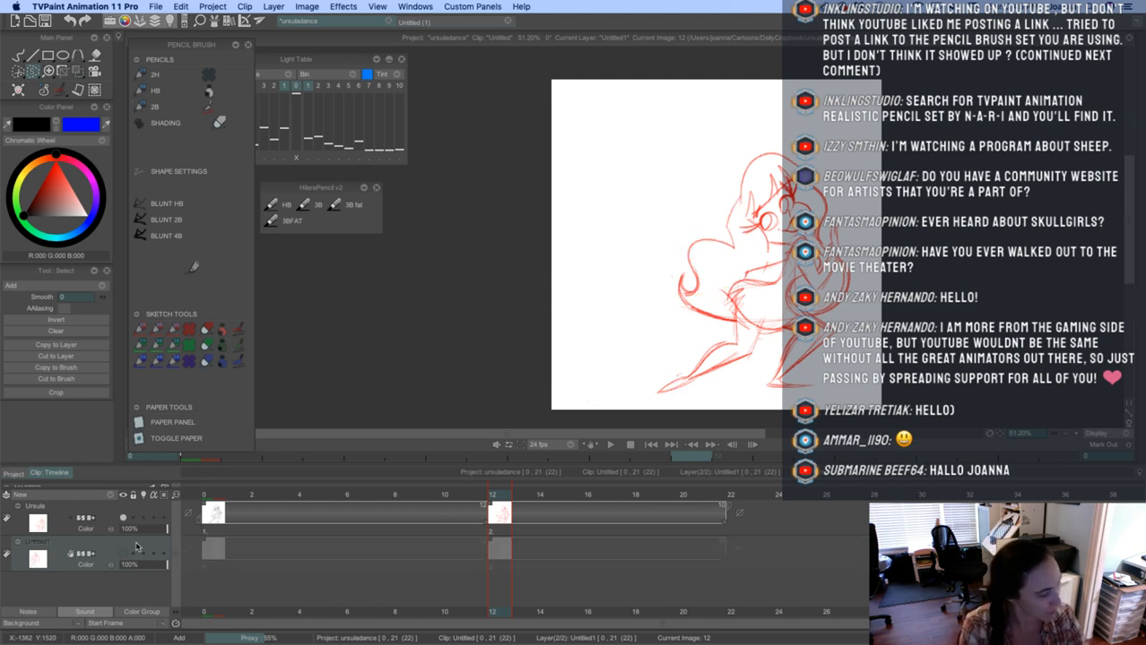
click(96, 510)
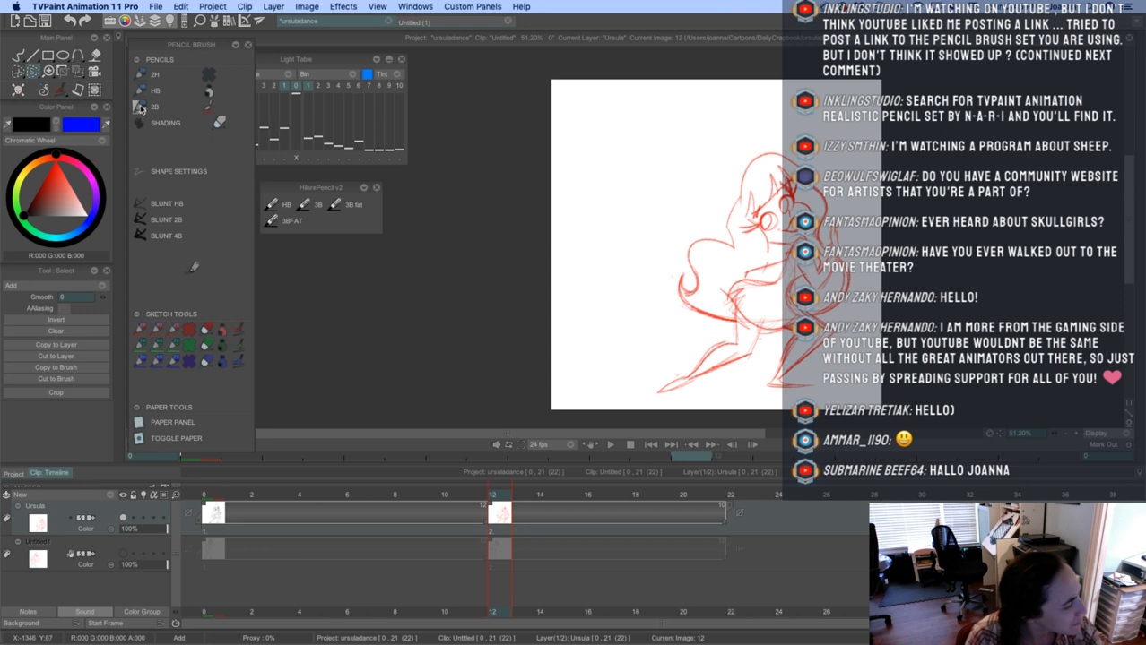
click(140, 108)
scroll(743, 257, up, 3)
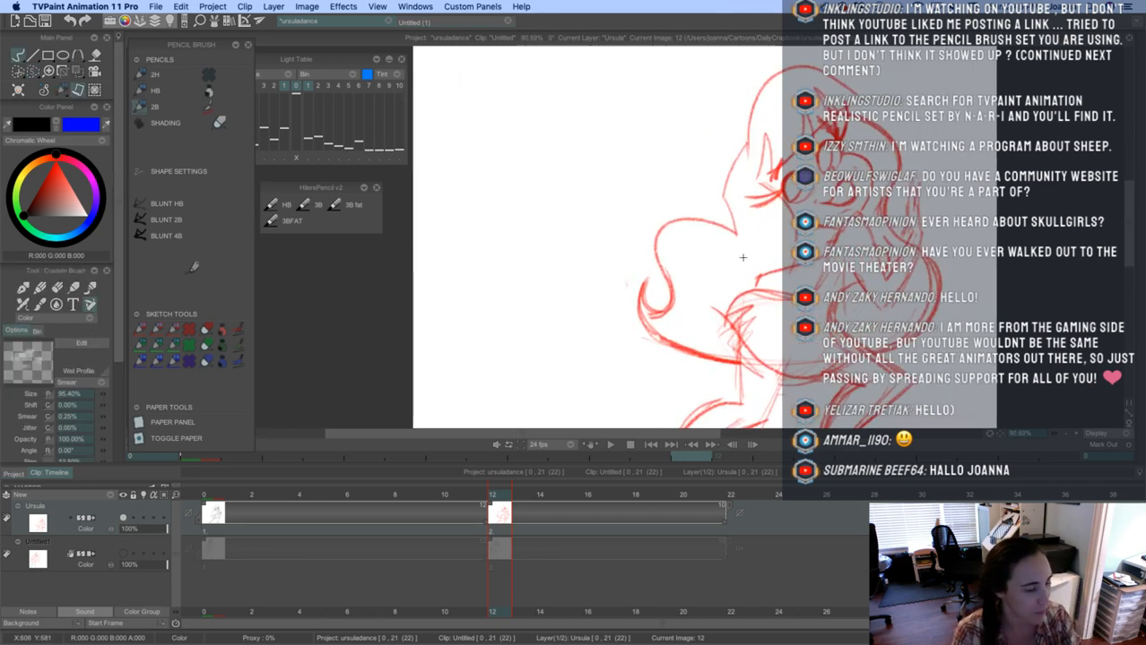
scroll(742, 257, up, 4)
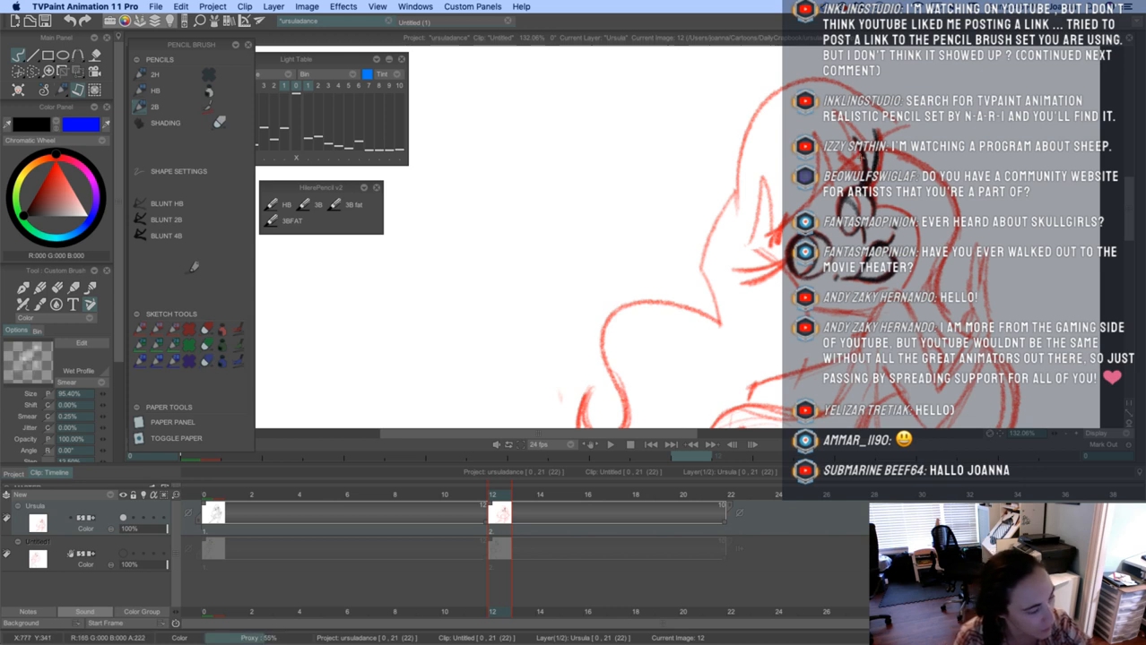
drag(786, 259, 744, 282)
drag(786, 261, 738, 283)
mouse_move(780, 265)
mouse_down()
mouse_move(744, 283)
mouse_move(769, 274)
mouse_move(728, 269)
mouse_move(739, 269)
mouse_up()
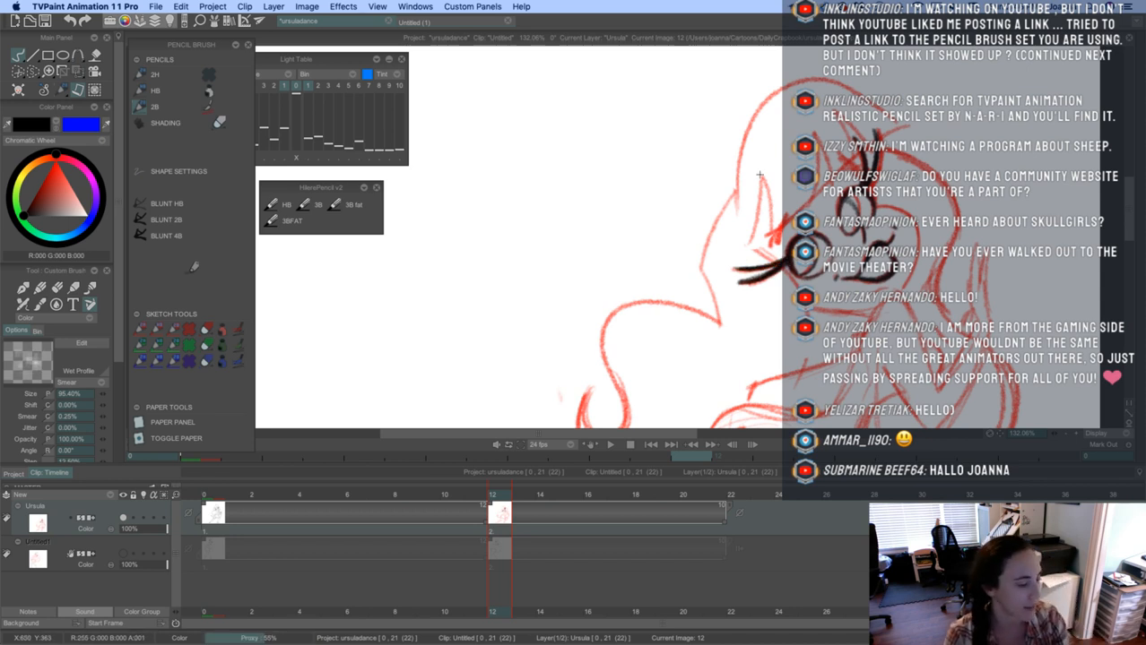
Trace the pointed strands of Ursula's fringe in black and clean up the overlap with a small eraser
mouse_move(785, 249)
mouse_down()
mouse_move(767, 196)
mouse_move(760, 239)
mouse_move(813, 197)
mouse_move(819, 149)
mouse_up()
mouse_move(814, 172)
mouse_down()
mouse_move(826, 138)
mouse_move(820, 170)
mouse_move(903, 128)
mouse_up()
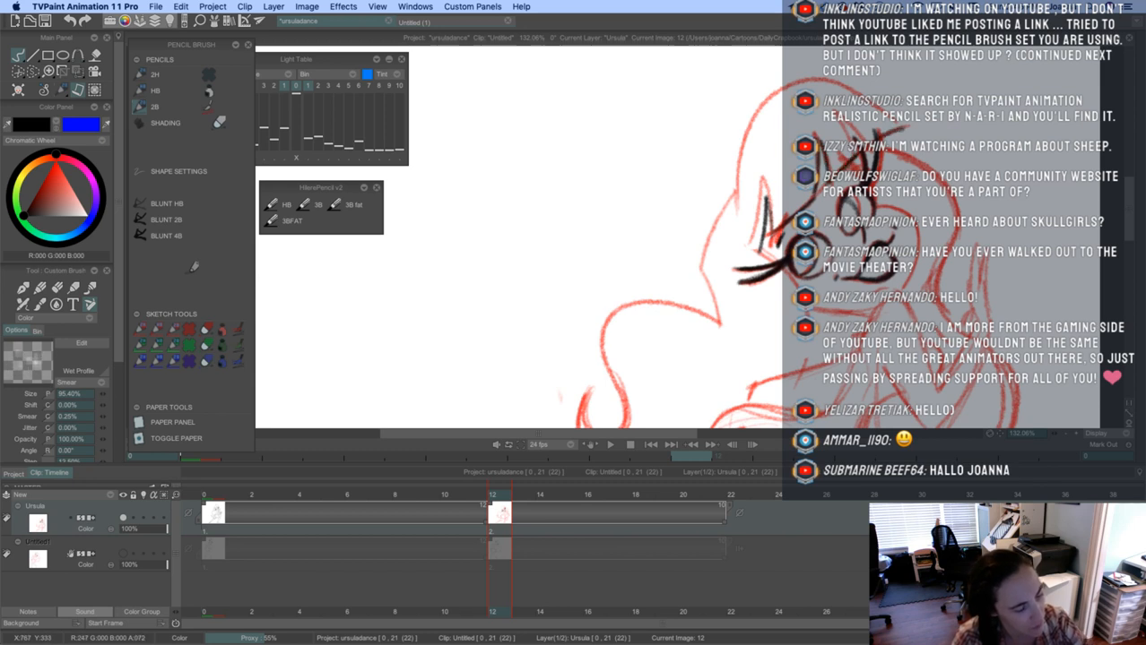
drag(856, 156, 843, 117)
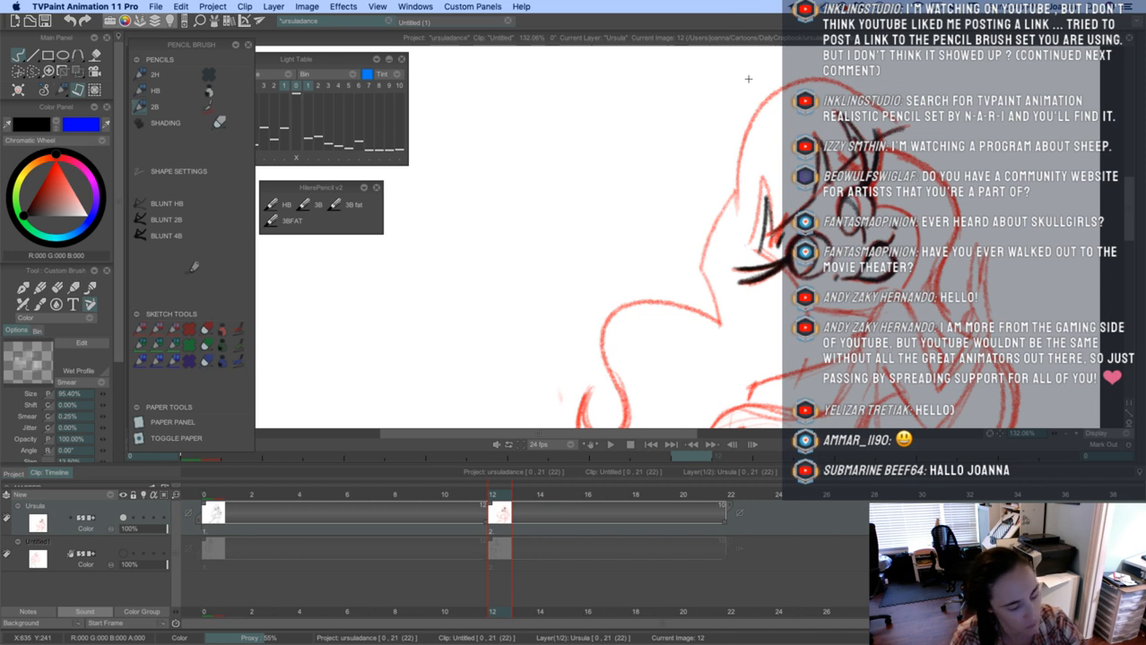
key(e)
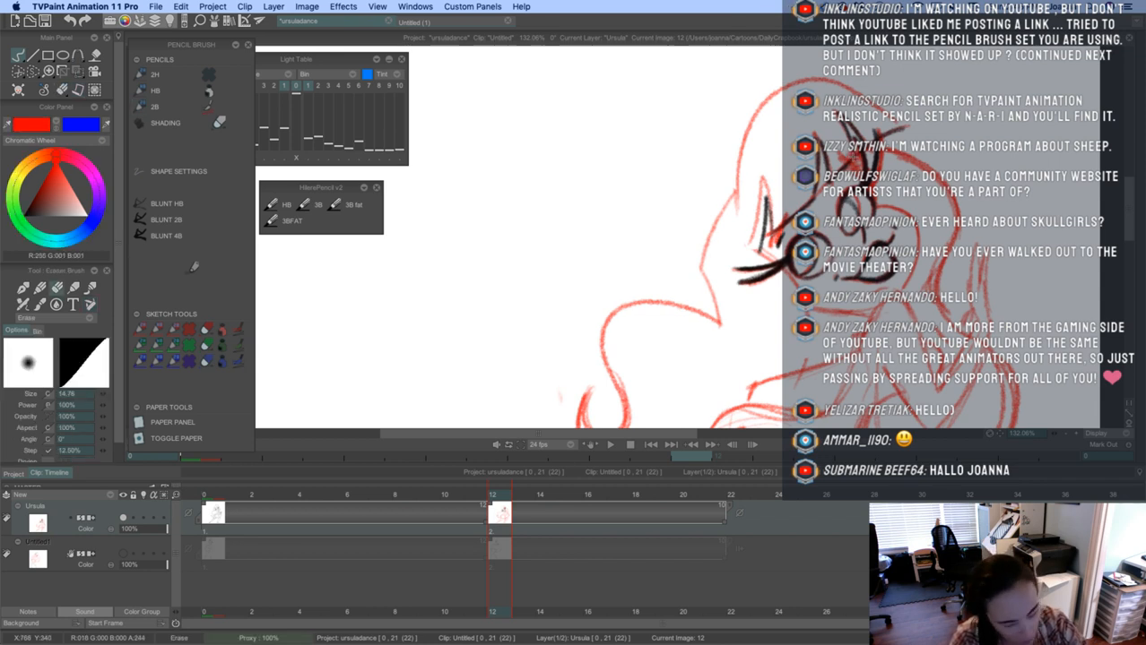
drag(854, 158, 848, 152)
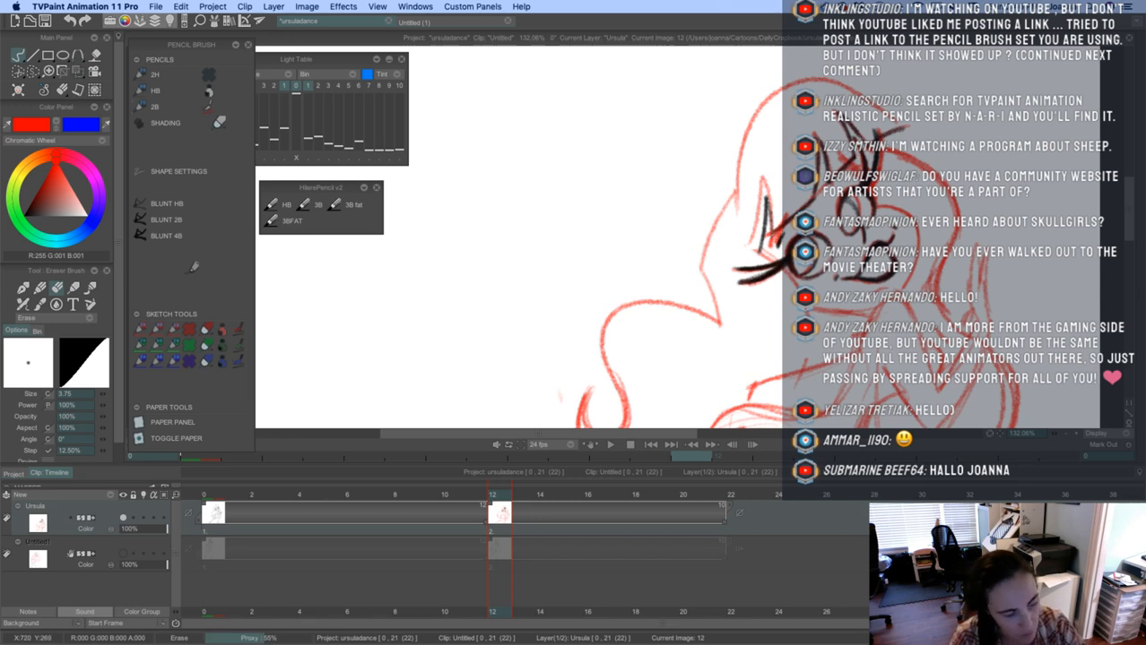
key(e)
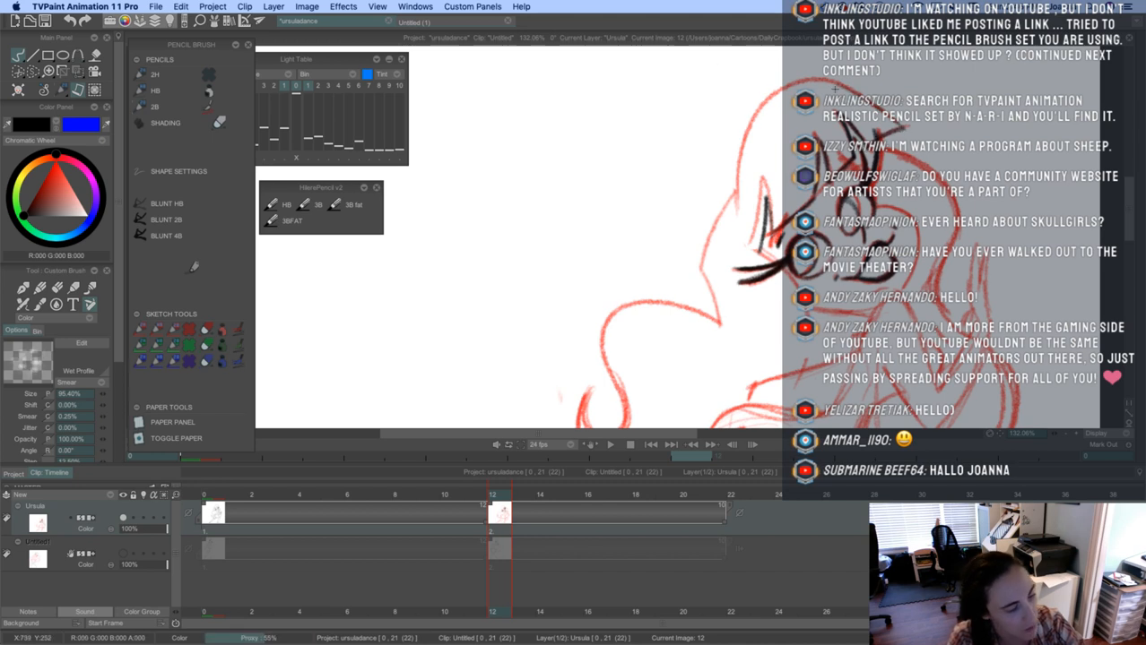
Trace the outer contour of Ursula's hair in black, from the crown down past the side of her face
mouse_move(844, 81)
mouse_down()
mouse_move(774, 97)
mouse_move(742, 135)
mouse_move(735, 210)
mouse_up()
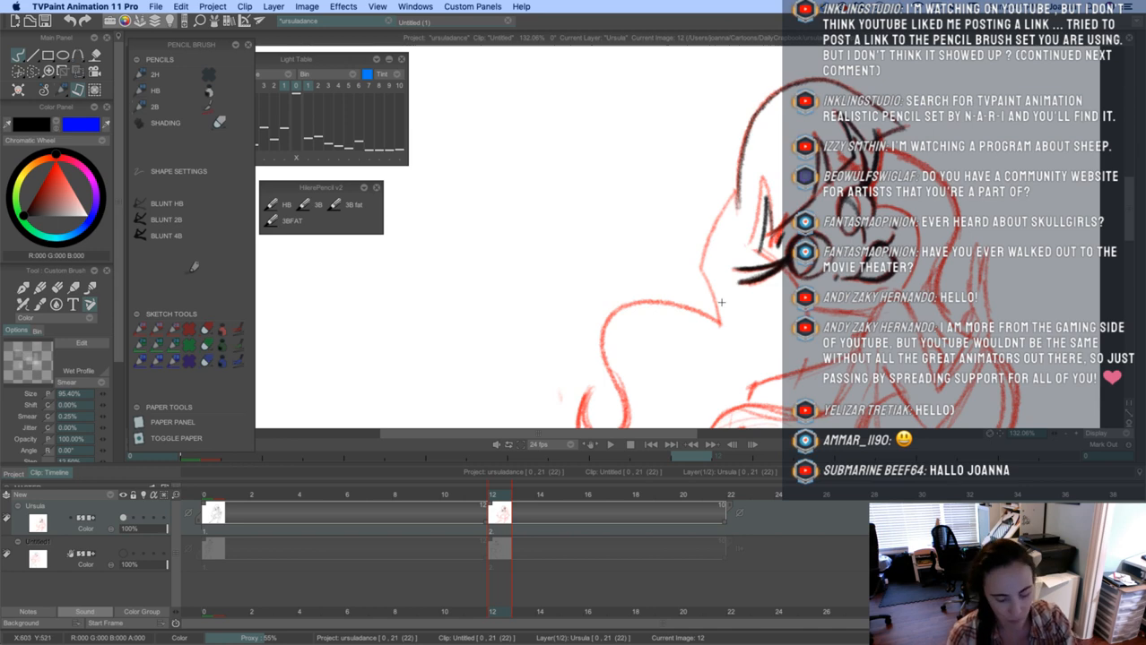
drag(728, 339, 737, 298)
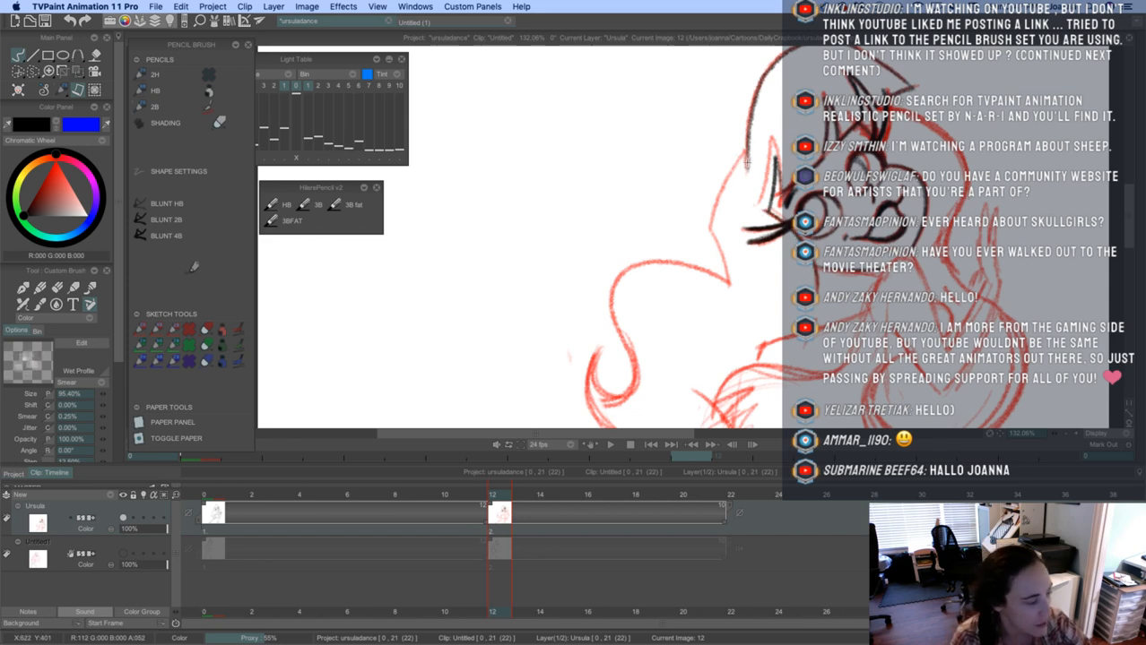
mouse_move(746, 161)
mouse_down()
mouse_move(745, 133)
mouse_move(711, 215)
mouse_move(747, 158)
mouse_move(717, 185)
mouse_up()
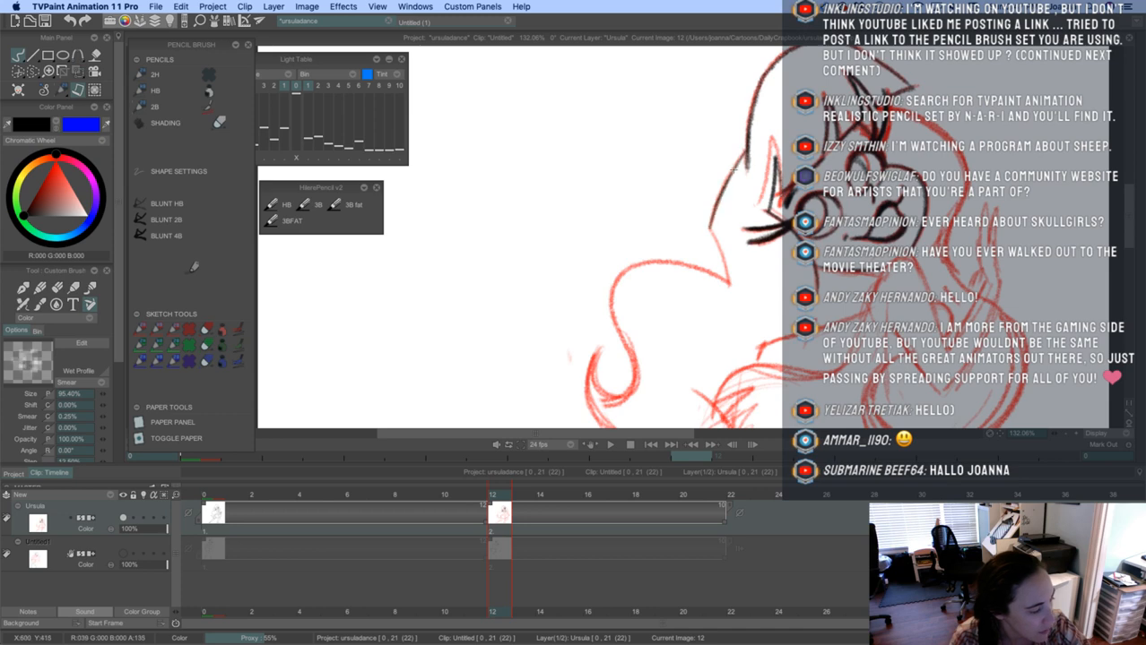
Trace the back of Ursula's hair and her raised arm and hand, including the fingers, in black pencil
mouse_move(880, 107)
mouse_down()
mouse_move(955, 143)
mouse_move(943, 232)
mouse_move(948, 275)
mouse_move(967, 294)
mouse_move(976, 157)
mouse_move(1021, 297)
mouse_move(939, 339)
mouse_move(1023, 274)
mouse_up()
mouse_move(995, 167)
mouse_down()
mouse_move(954, 230)
mouse_move(979, 203)
mouse_move(953, 274)
mouse_up()
drag(1004, 196, 962, 265)
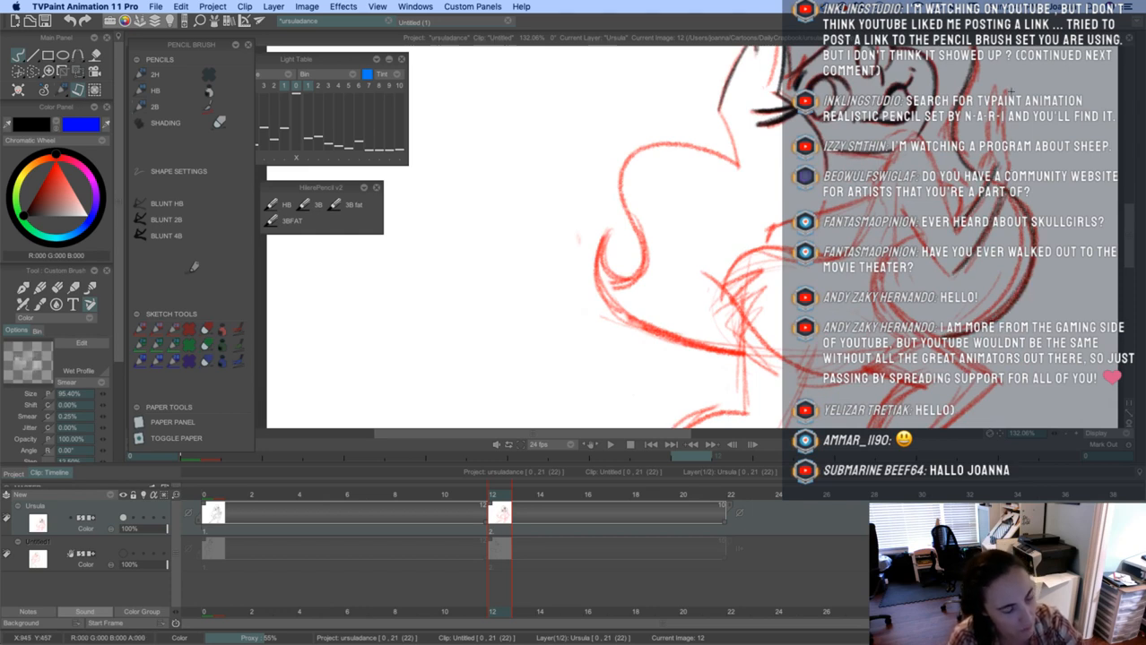
drag(1004, 182, 988, 231)
mouse_move(1006, 168)
mouse_down()
mouse_move(1009, 90)
mouse_move(997, 126)
mouse_move(1007, 93)
mouse_move(997, 108)
mouse_move(997, 83)
mouse_up()
drag(981, 126, 995, 88)
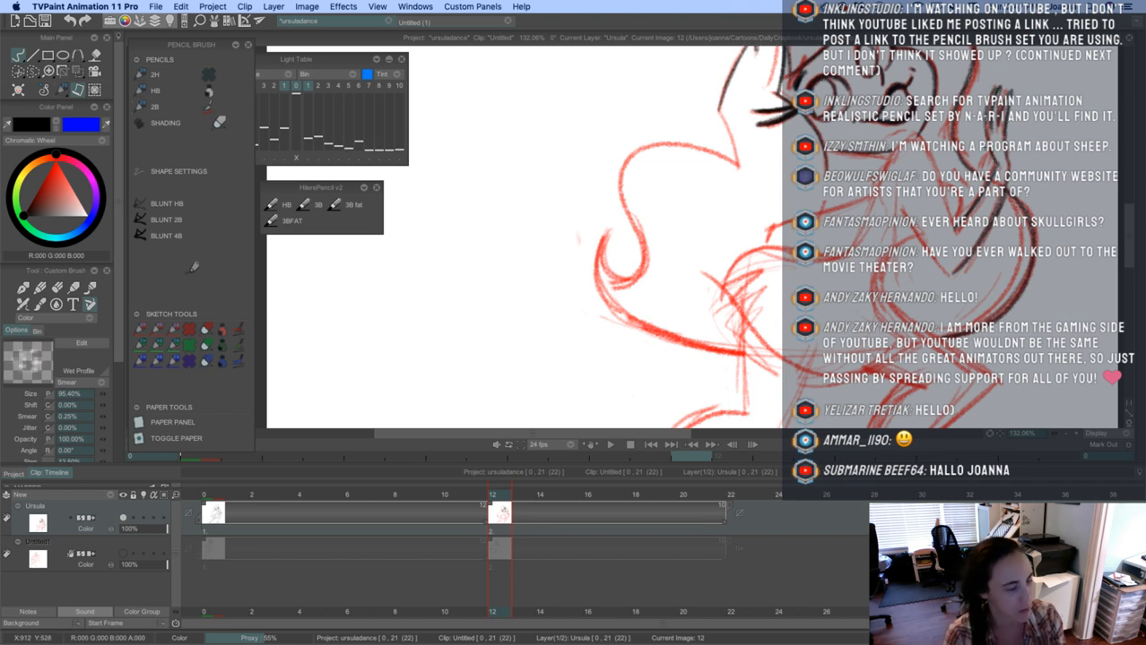
Trace Ursula's neckline and reaching arm, and draw the long hair curl sweeping down behind her in black pencil
mouse_move(863, 231)
mouse_down()
mouse_move(910, 132)
mouse_move(933, 156)
mouse_move(946, 228)
mouse_up()
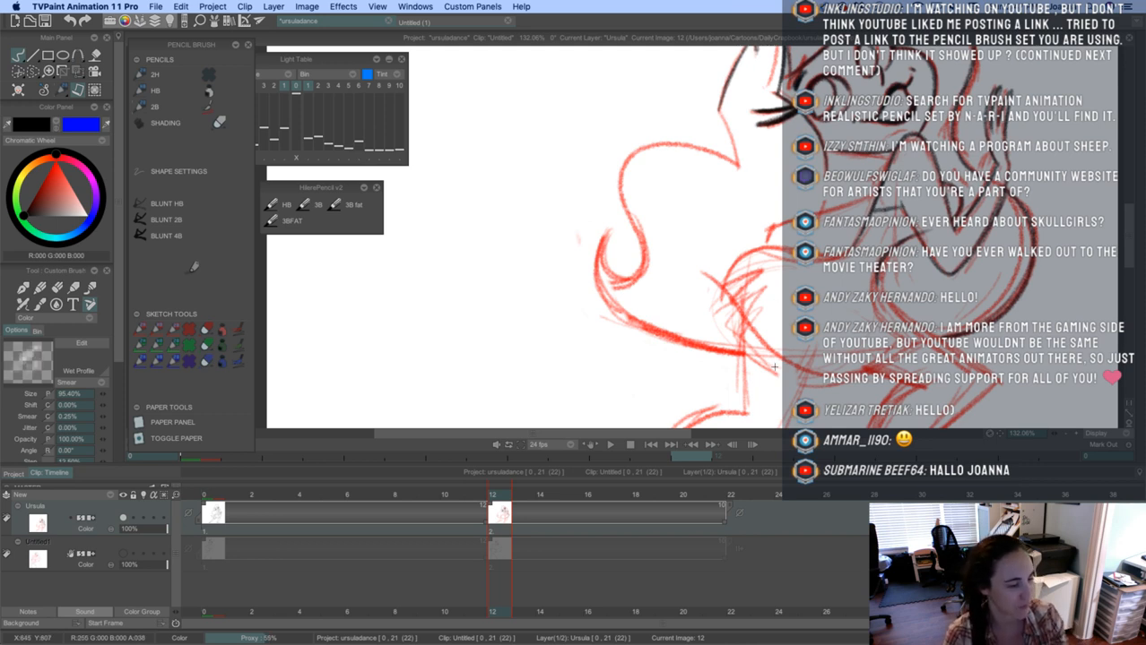
mouse_move(871, 198)
mouse_down()
mouse_move(771, 244)
mouse_move(789, 220)
mouse_up()
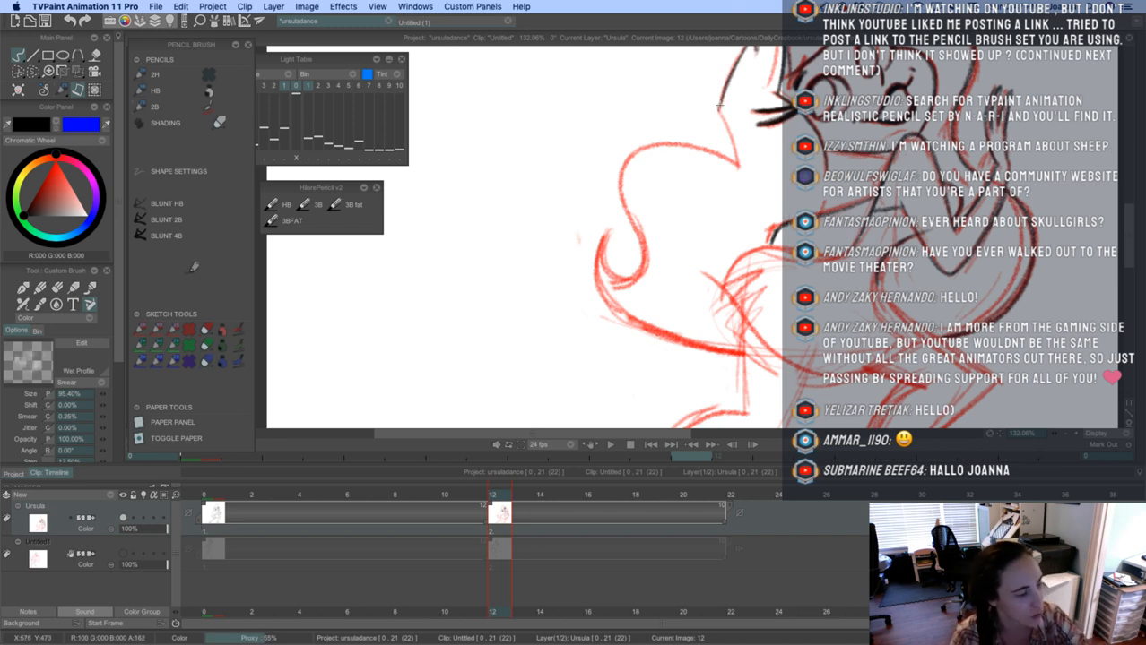
mouse_move(720, 104)
mouse_down()
mouse_move(733, 158)
mouse_move(720, 106)
mouse_up()
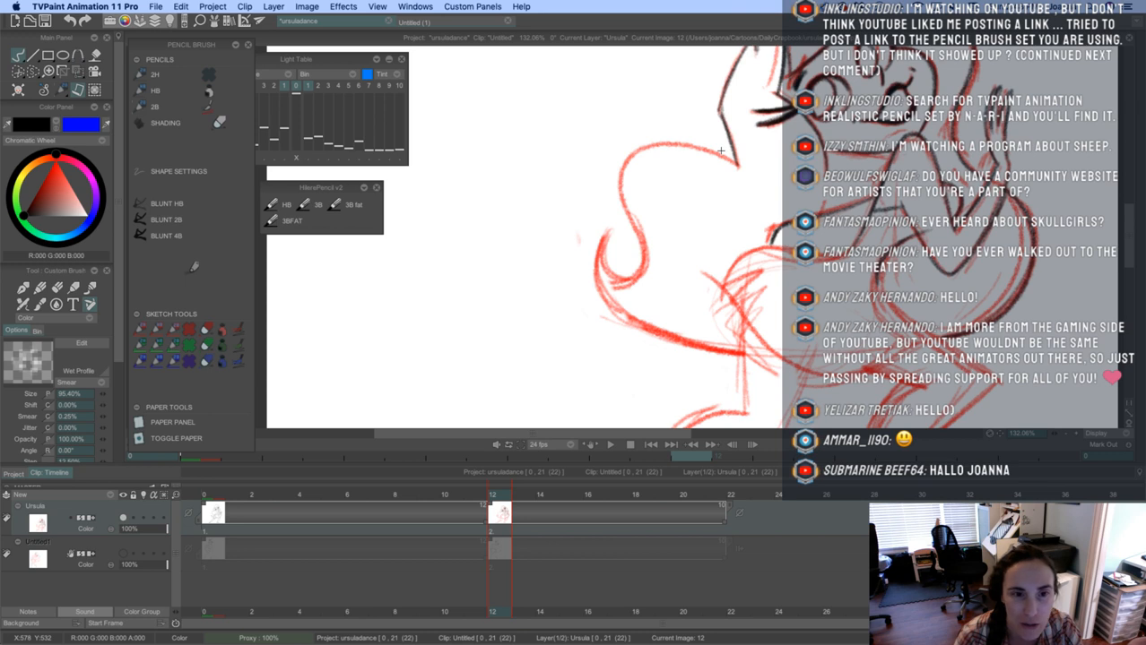
mouse_move(733, 166)
mouse_down()
mouse_move(665, 140)
mouse_move(624, 160)
mouse_move(638, 267)
mouse_move(625, 281)
mouse_move(608, 242)
mouse_move(605, 256)
mouse_move(611, 233)
mouse_move(600, 269)
mouse_move(609, 306)
mouse_move(655, 335)
mouse_move(742, 349)
mouse_move(739, 194)
mouse_up()
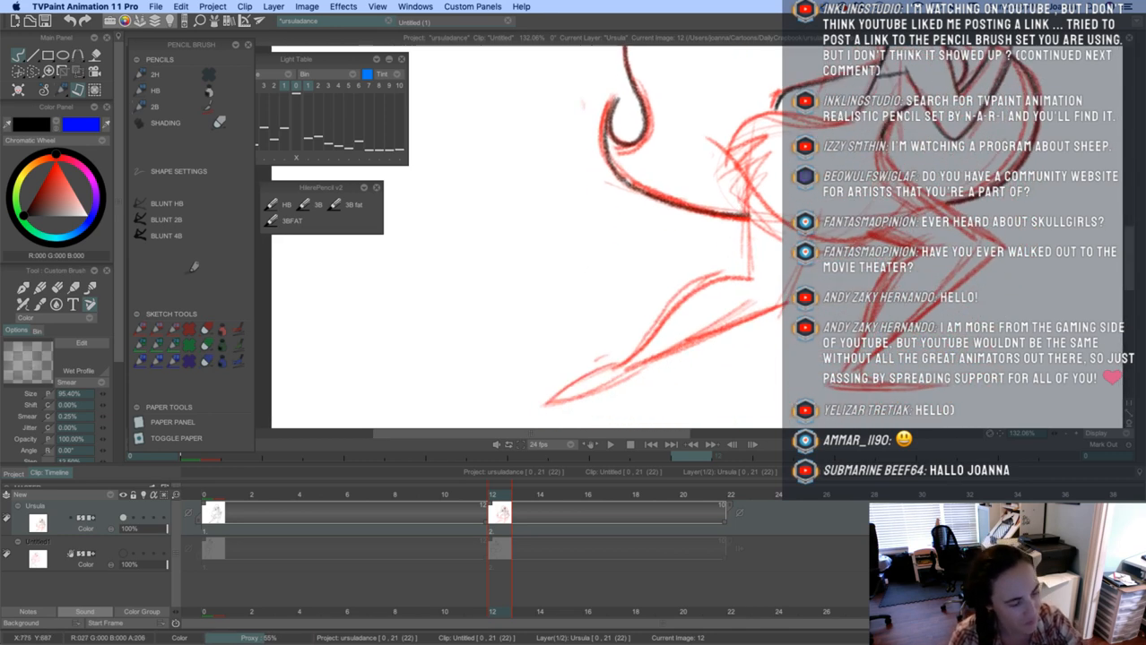
Trace Ursula's bent leg in black pencil, from the thigh and knee down to the flat foot
mouse_move(882, 153)
mouse_down()
mouse_move(929, 202)
mouse_move(995, 239)
mouse_move(945, 291)
mouse_up()
mouse_move(984, 258)
mouse_down()
mouse_move(857, 370)
mouse_move(938, 385)
mouse_move(919, 386)
mouse_up()
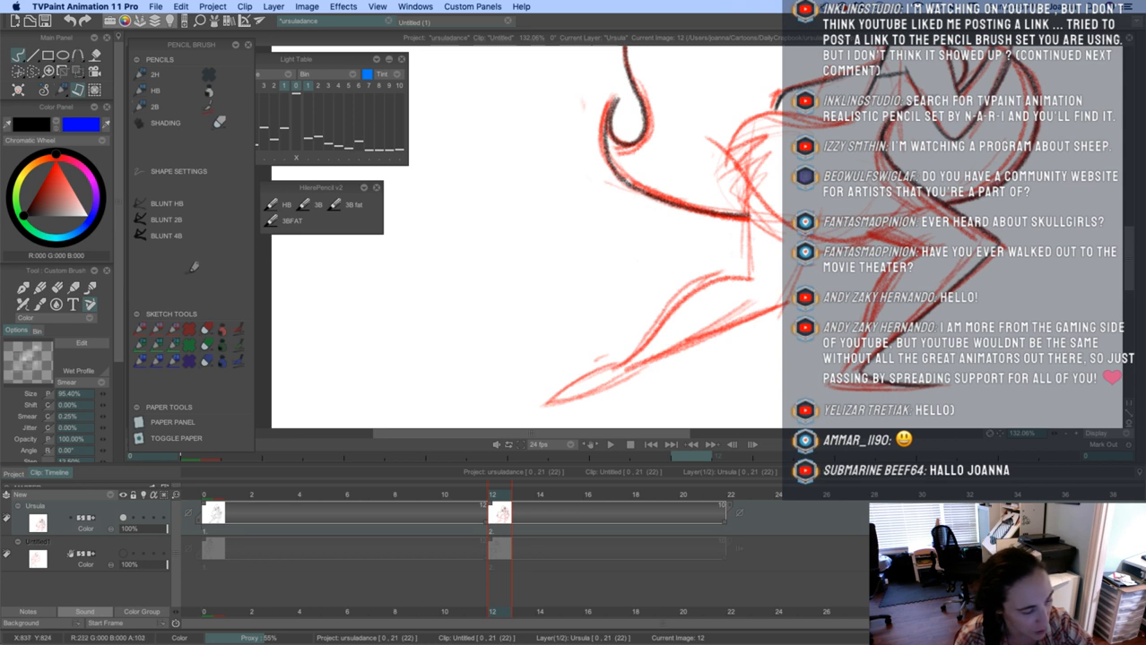
drag(916, 253, 829, 387)
mouse_move(828, 388)
mouse_down()
mouse_move(950, 386)
mouse_move(830, 384)
mouse_up()
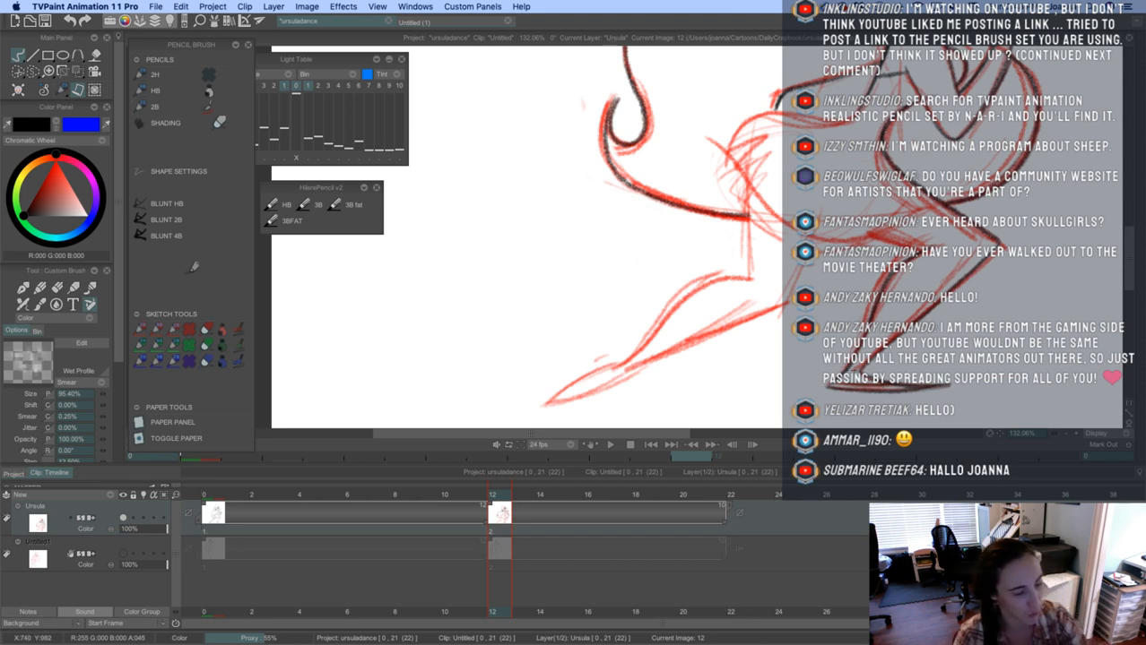
mouse_move(867, 235)
mouse_down()
mouse_move(922, 246)
mouse_move(874, 237)
mouse_up()
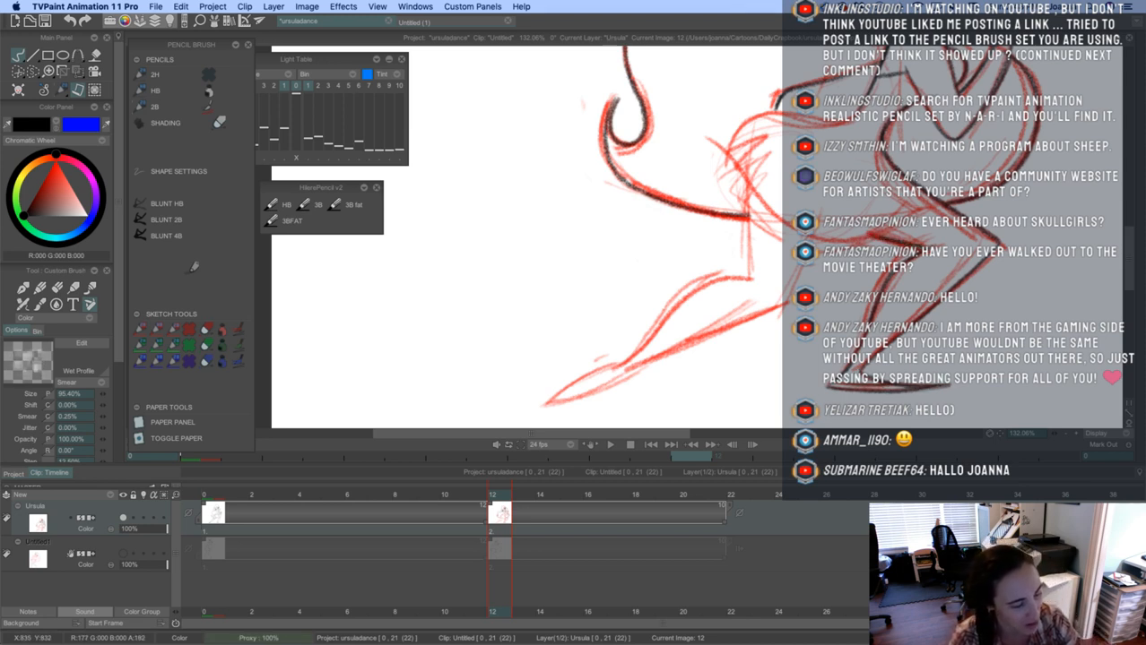
Trace Ursula's front hand, hip curve and extended leg down to the pointed foot in black pencil
mouse_move(869, 83)
mouse_down()
mouse_move(848, 117)
mouse_move(732, 131)
mouse_move(715, 160)
mouse_move(767, 135)
mouse_move(735, 169)
mouse_move(770, 150)
mouse_move(742, 186)
mouse_move(784, 226)
mouse_move(856, 245)
mouse_move(933, 197)
mouse_up()
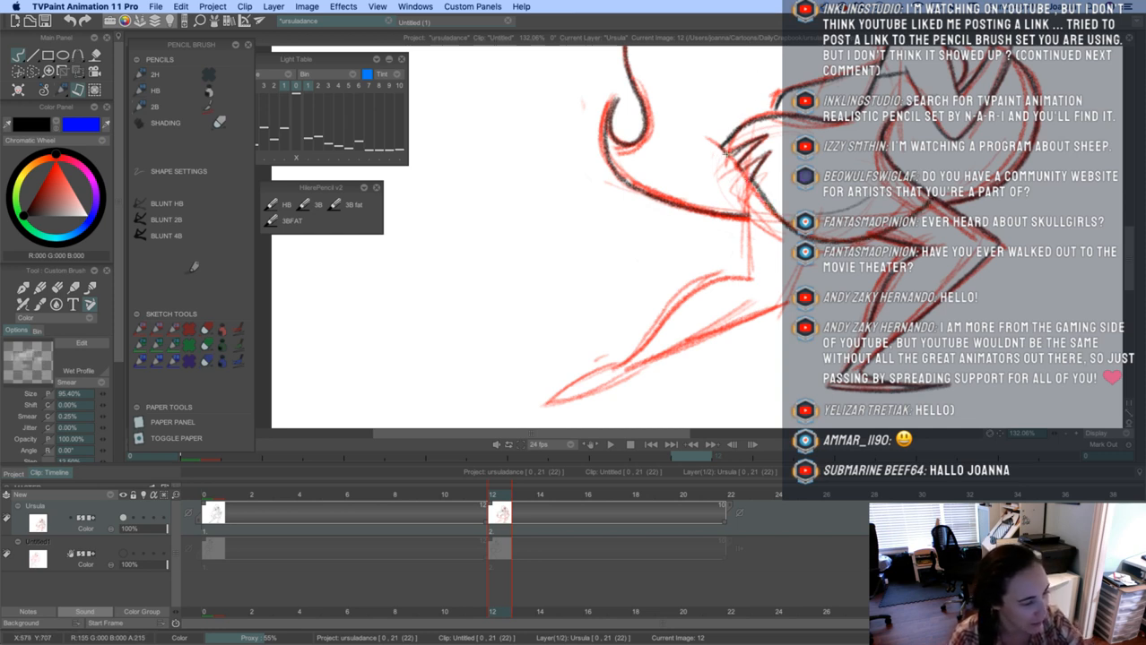
drag(747, 167, 748, 256)
drag(747, 188, 749, 283)
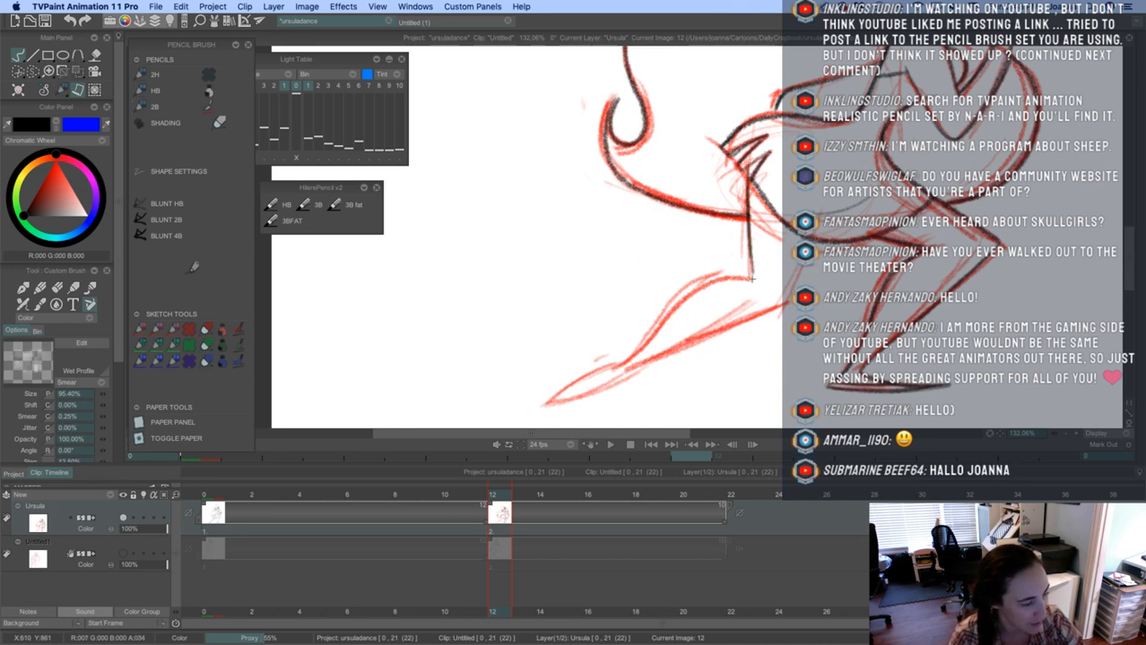
drag(751, 237, 750, 280)
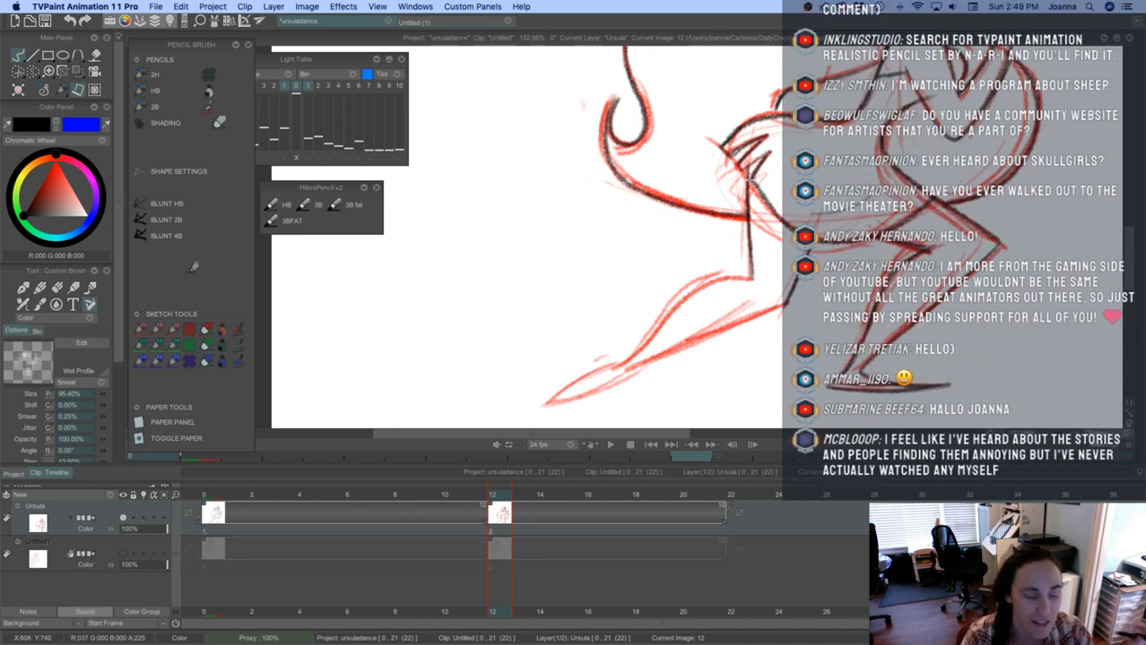
mouse_move(752, 278)
mouse_down()
mouse_move(681, 300)
mouse_move(625, 362)
mouse_up()
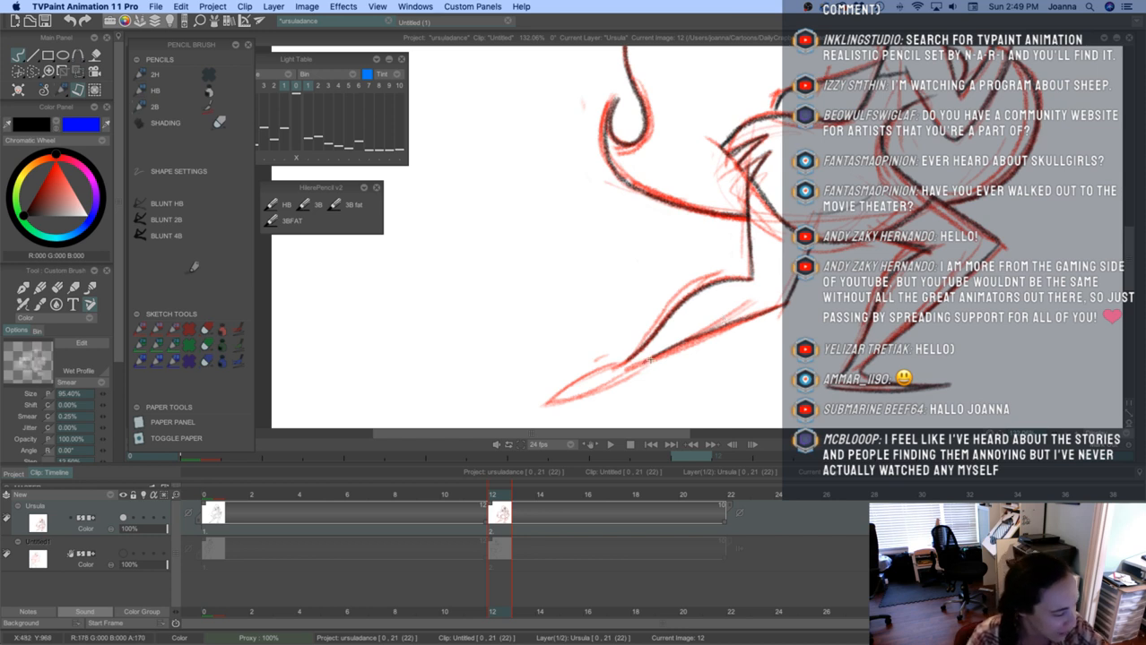
mouse_move(638, 359)
mouse_down()
mouse_move(585, 395)
mouse_move(635, 353)
mouse_move(554, 402)
mouse_move(596, 374)
mouse_move(555, 402)
mouse_move(602, 384)
mouse_move(556, 404)
mouse_move(584, 393)
mouse_up()
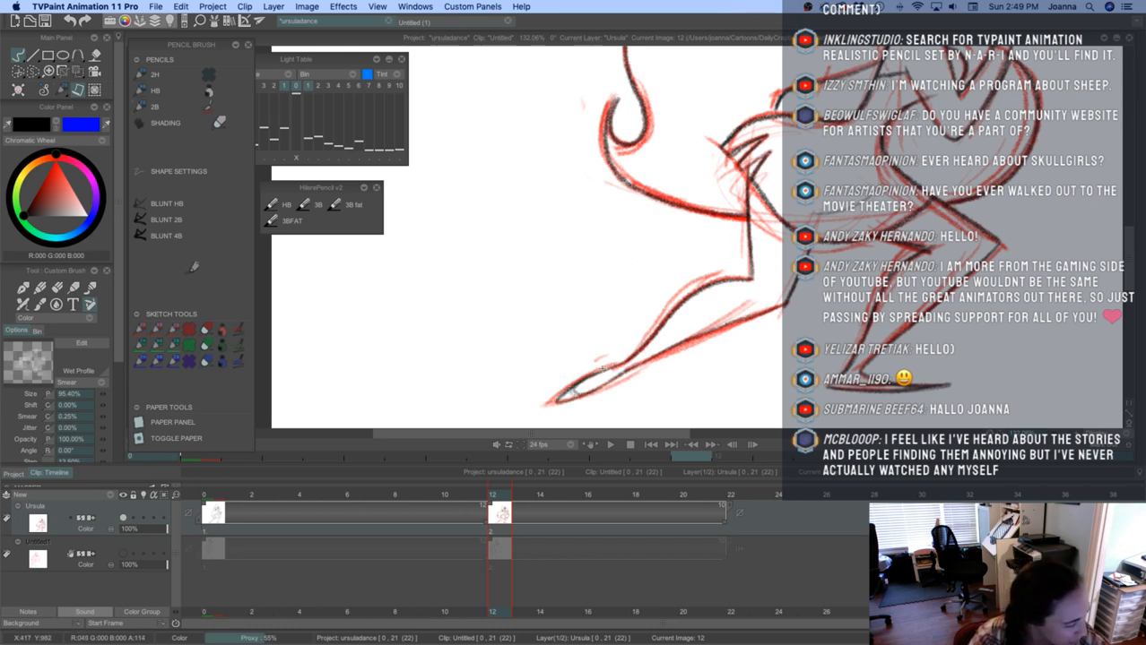
Remove the red guide lines from Ursula's frame 12 drawing, leaving only the black pencil, and check the cleaned pose
scroll(669, 307, down, 1)
scroll(665, 306, down, 5)
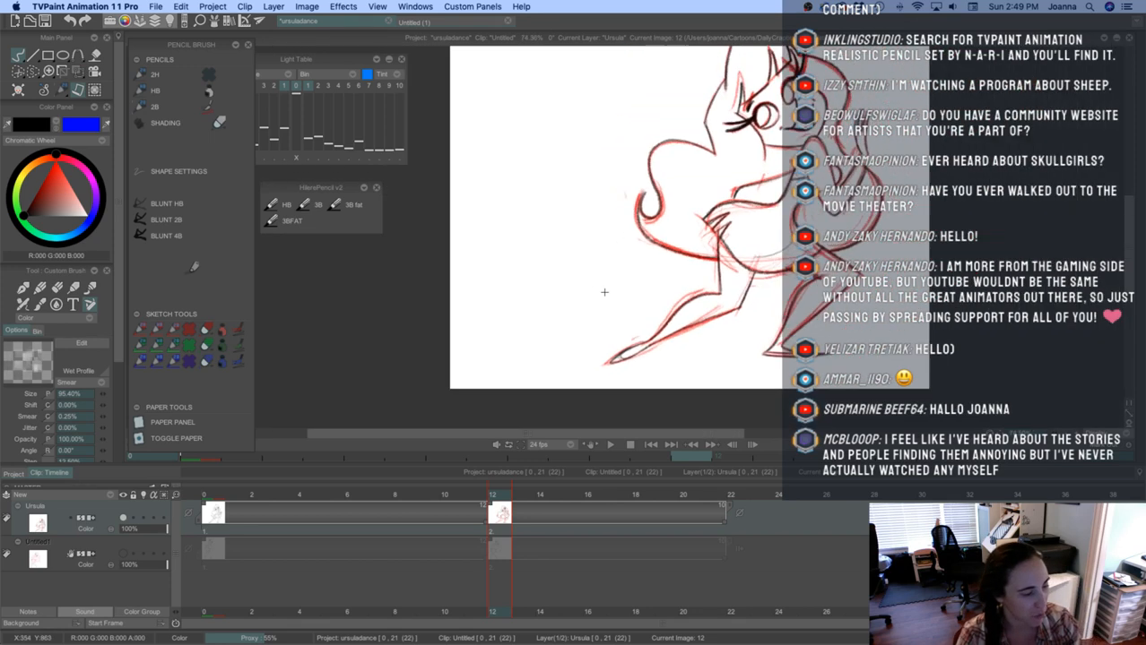
scroll(659, 269, up, 2)
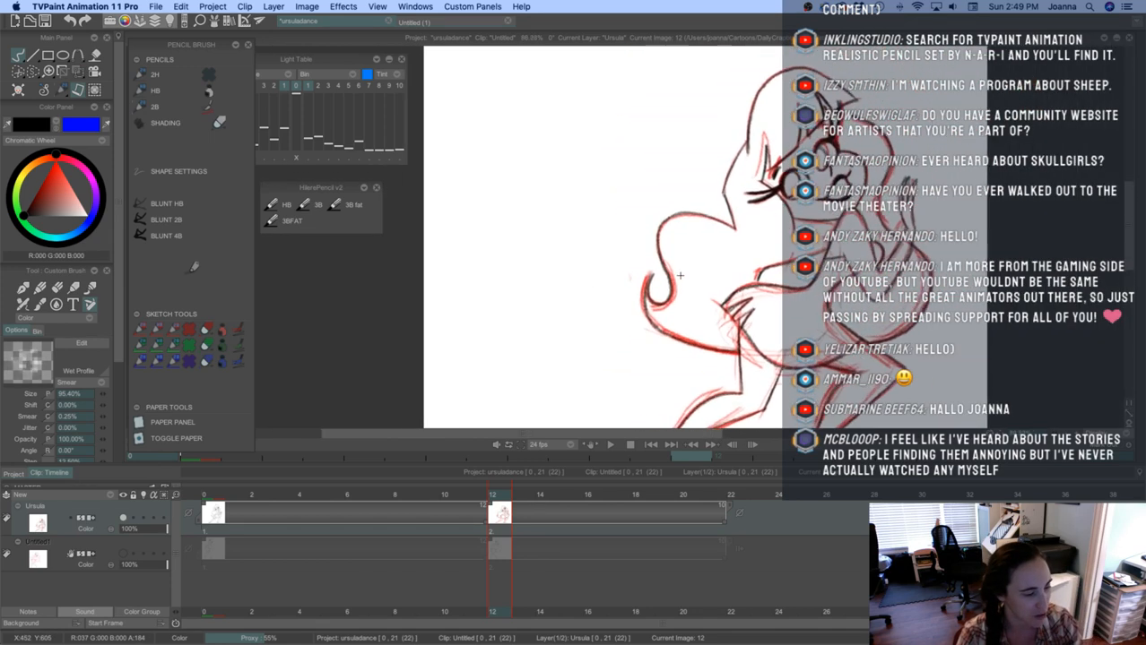
scroll(690, 359, up, 2)
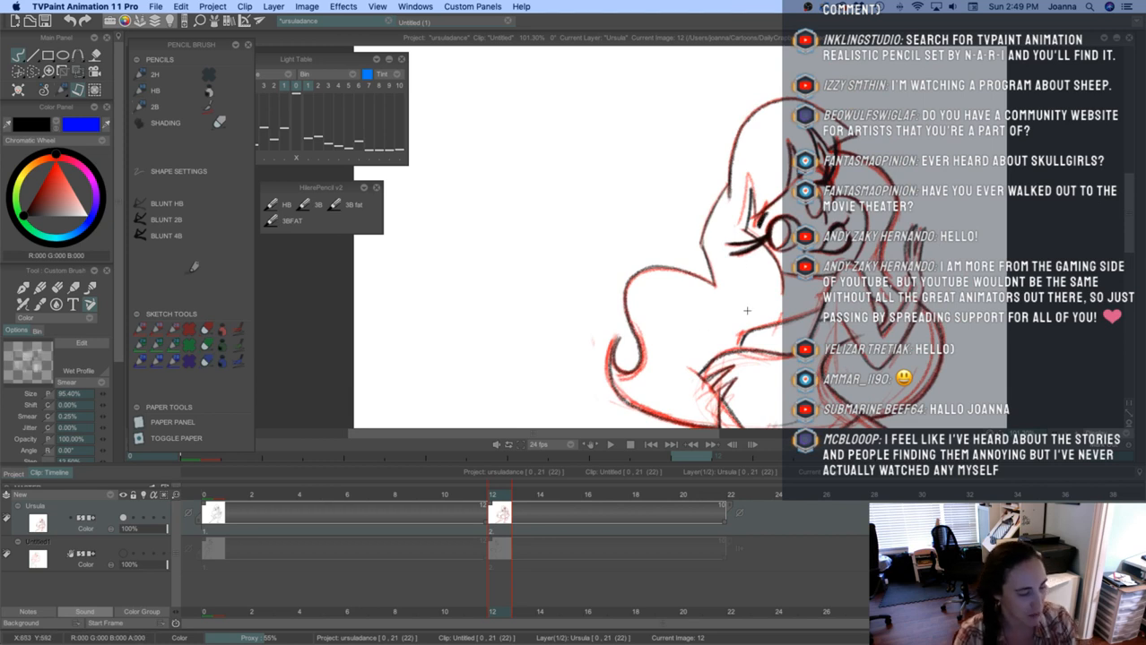
key(e)
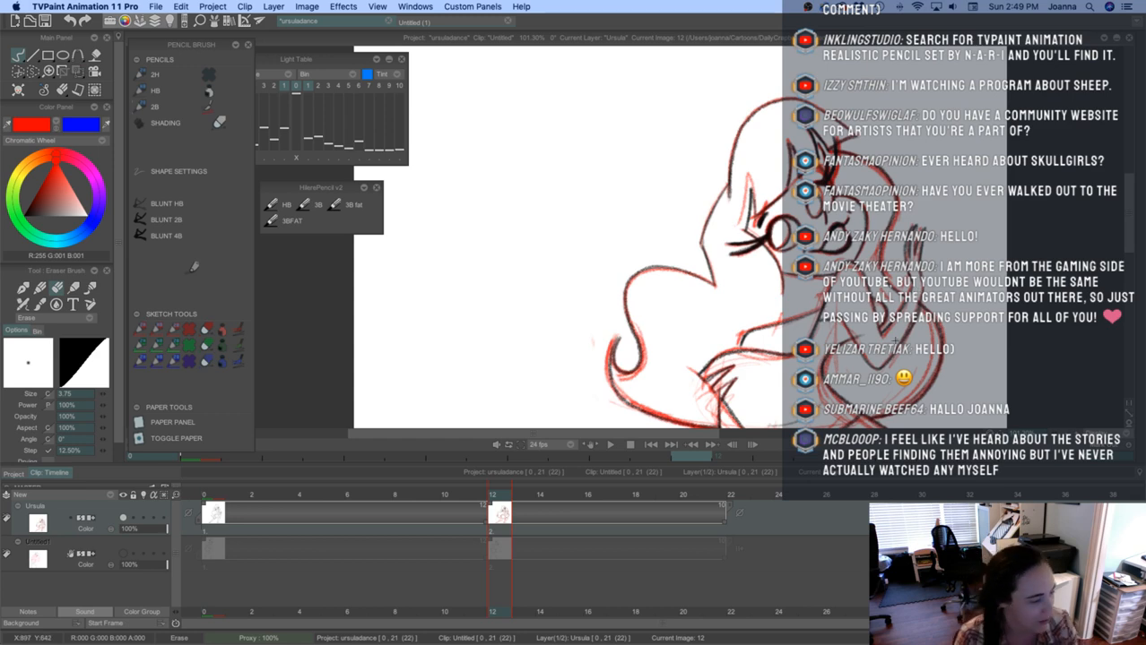
click(192, 268)
click(190, 330)
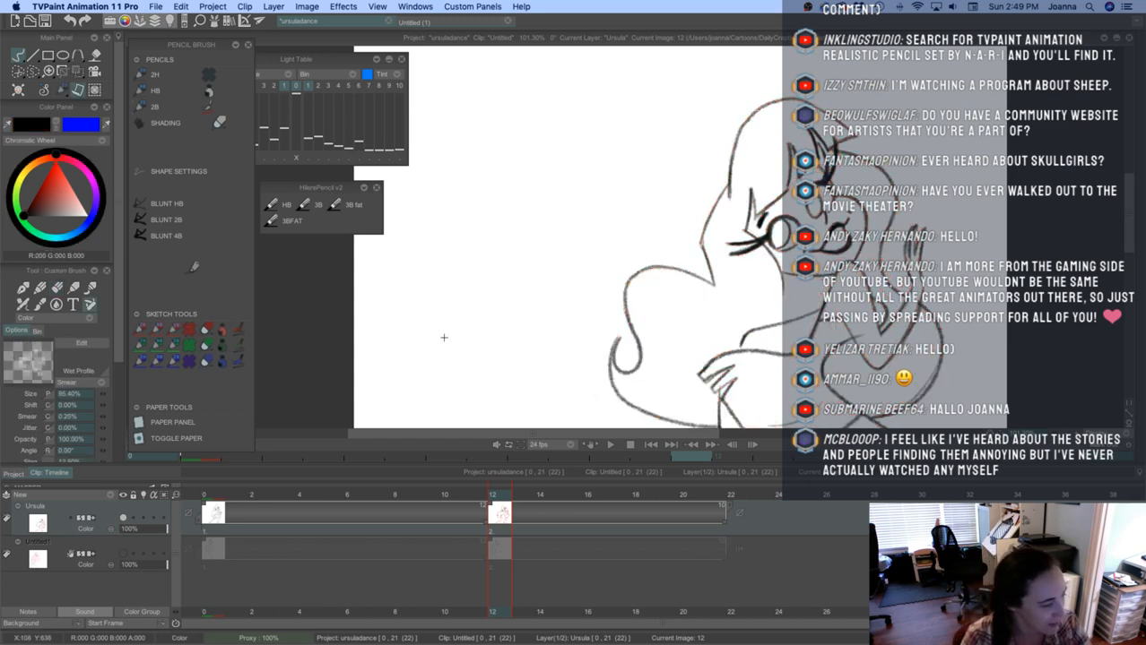
scroll(756, 314, down, 5)
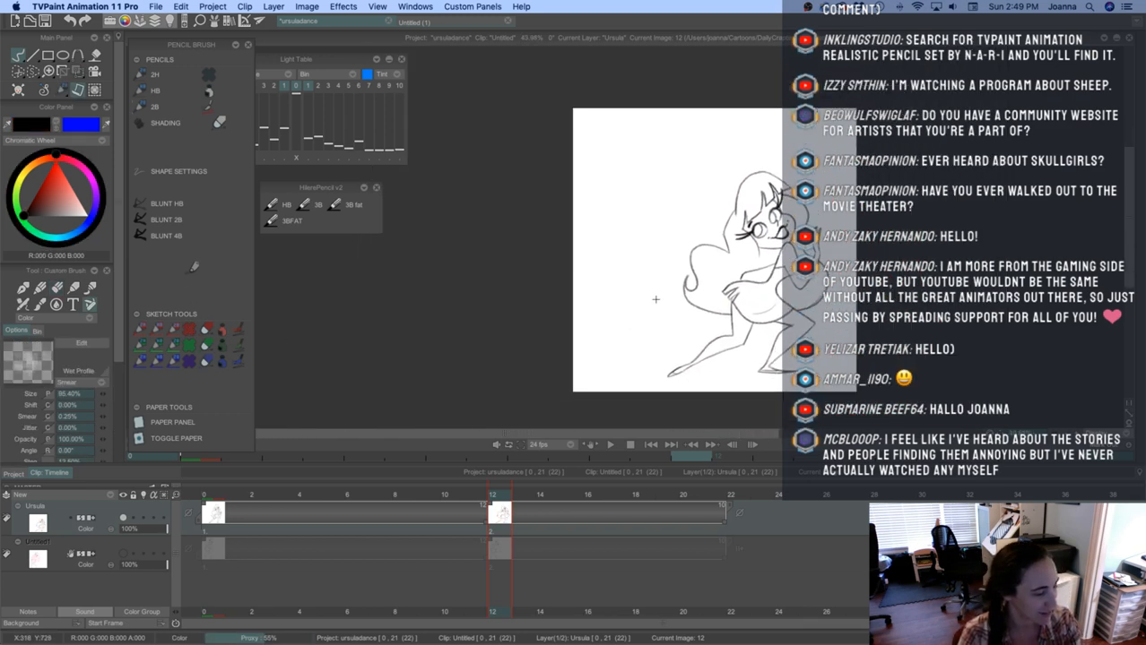
scroll(681, 310, up, 1)
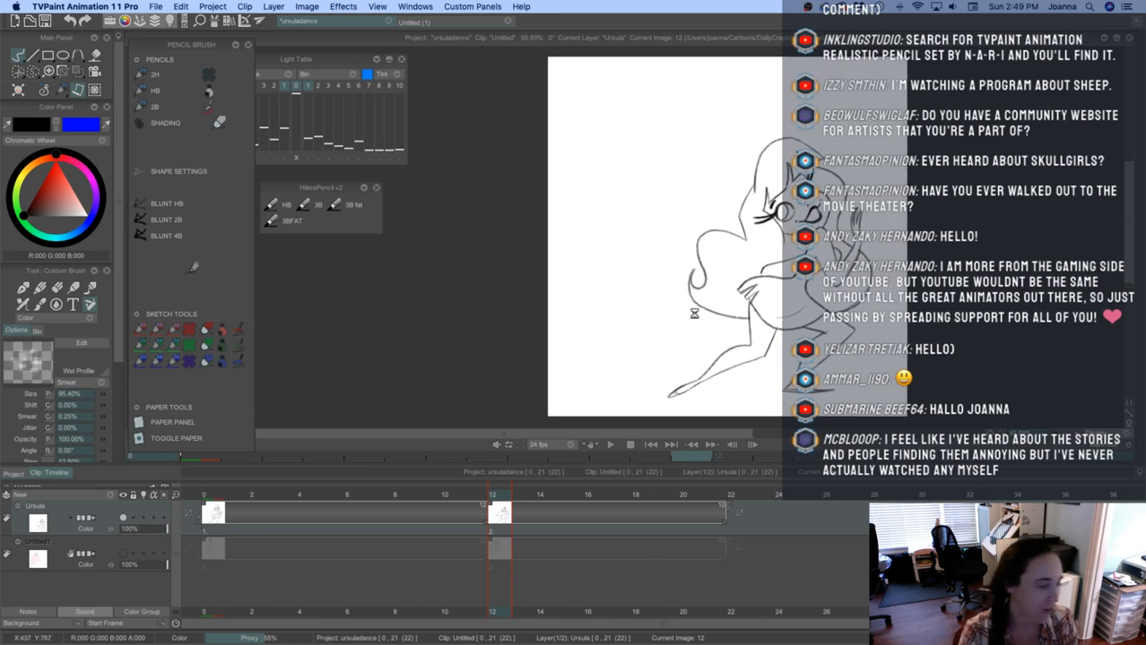
scroll(803, 253, up, 7)
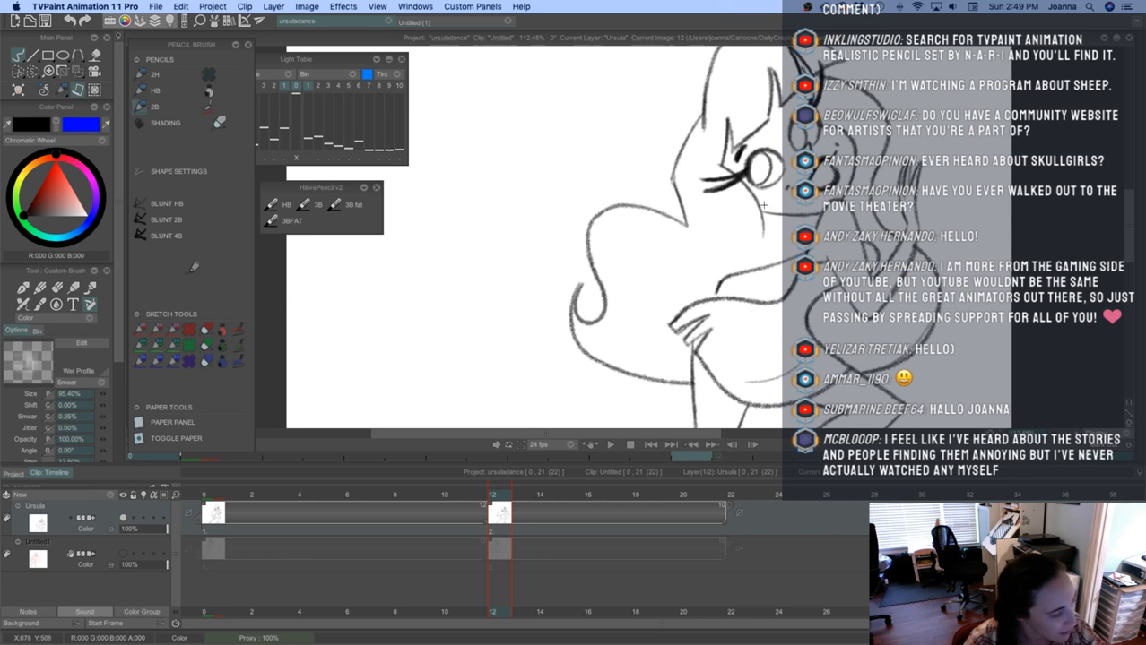
Inspect Ursula's cleaned frame 12 drawing up close and flip between it and the preceding pose
scroll(723, 317, up, 2)
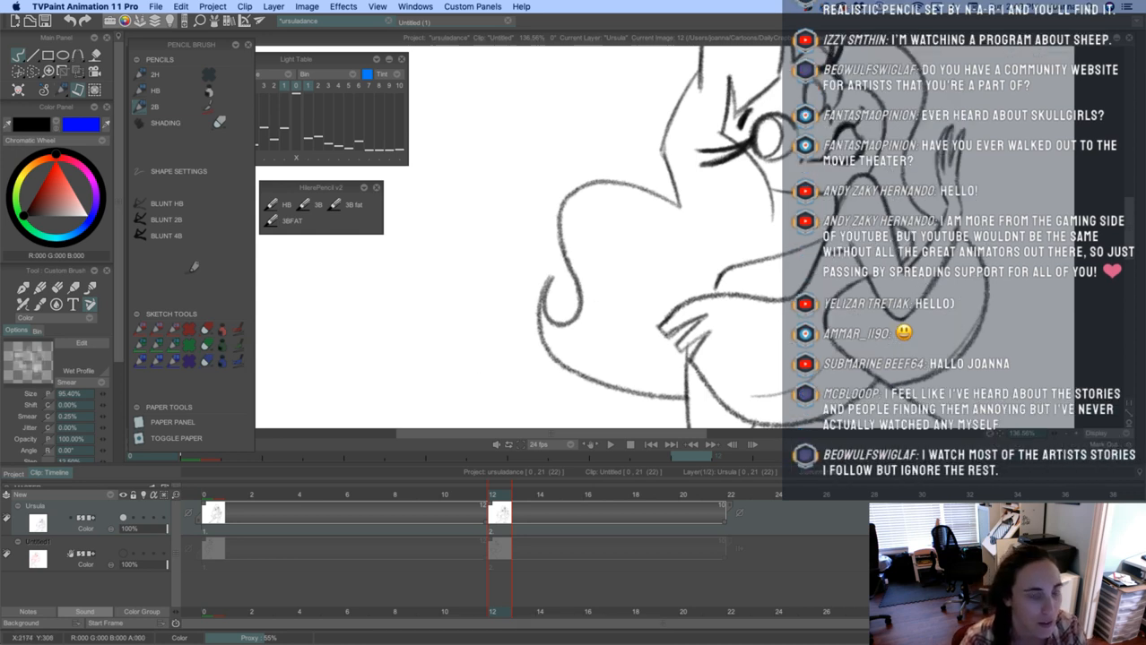
scroll(643, 340, down, 4)
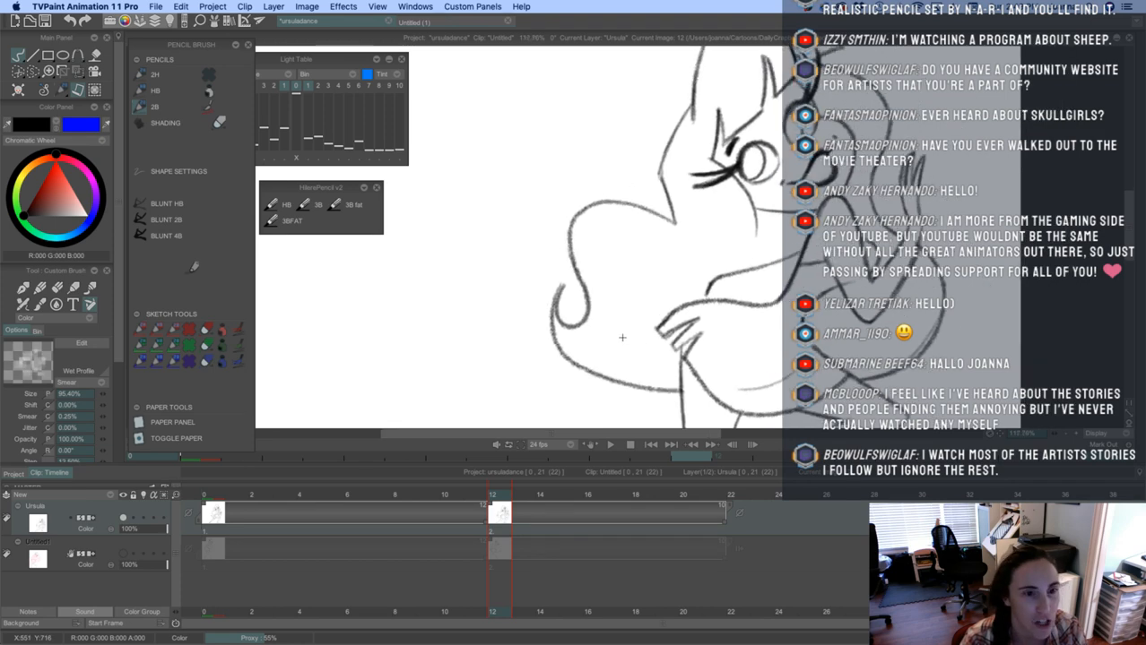
drag(612, 349, 653, 335)
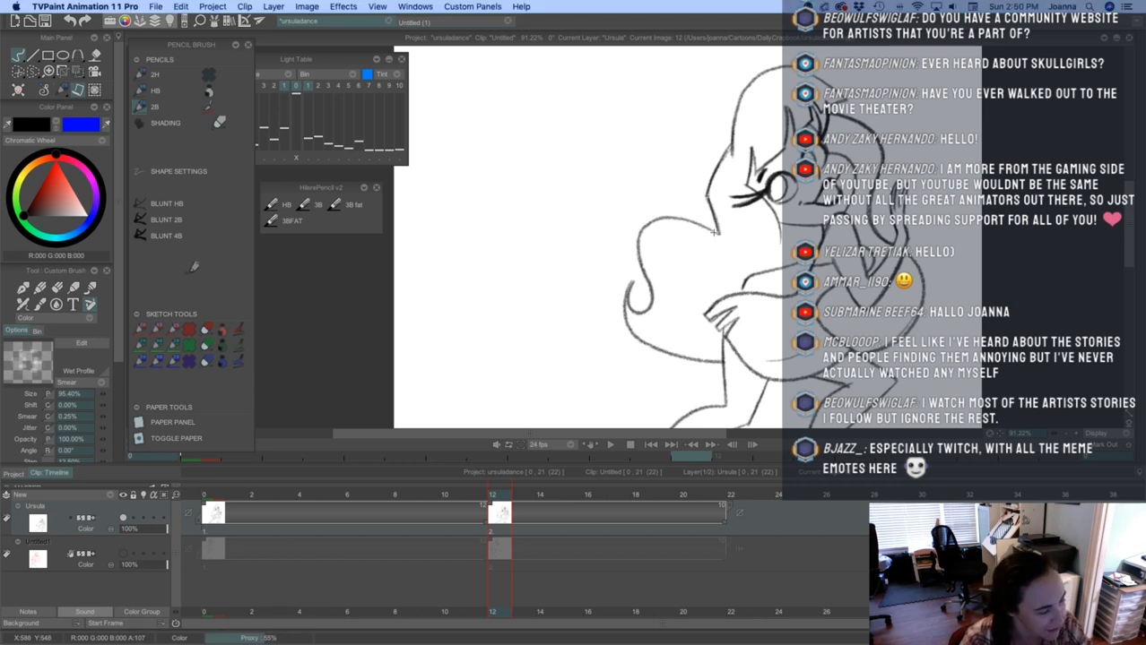
mouse_move(700, 224)
mouse_down()
mouse_move(650, 217)
mouse_move(635, 258)
mouse_move(655, 309)
mouse_up()
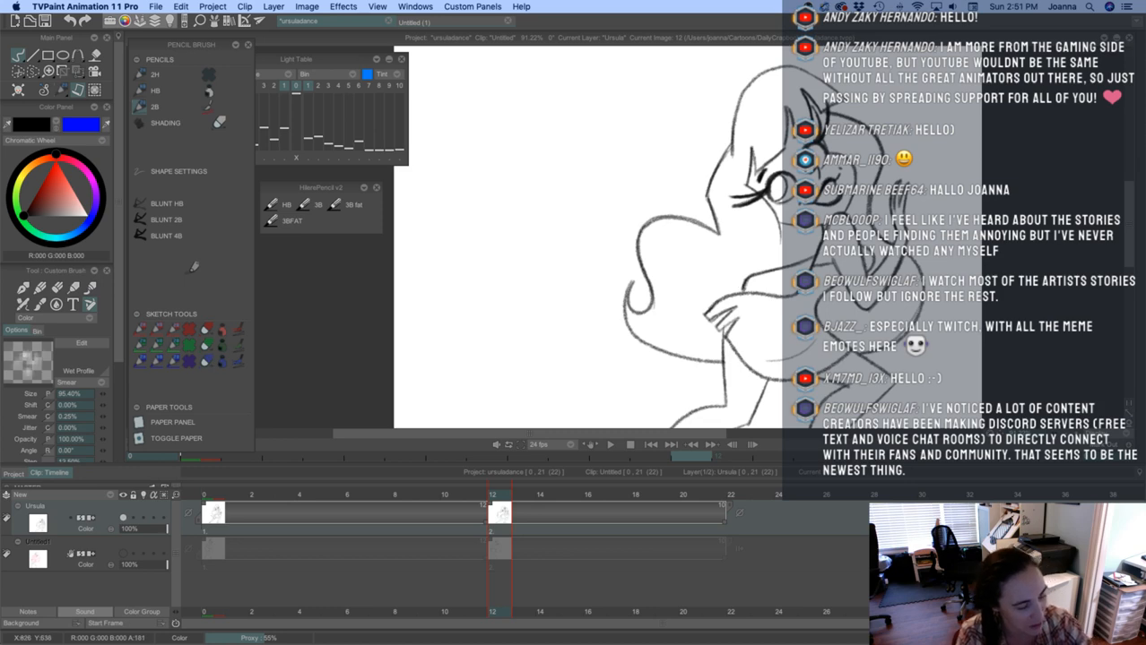
mouse_move(737, 341)
mouse_down()
mouse_move(618, 351)
mouse_move(642, 317)
mouse_move(645, 266)
mouse_move(652, 284)
mouse_move(713, 312)
mouse_move(684, 273)
mouse_up()
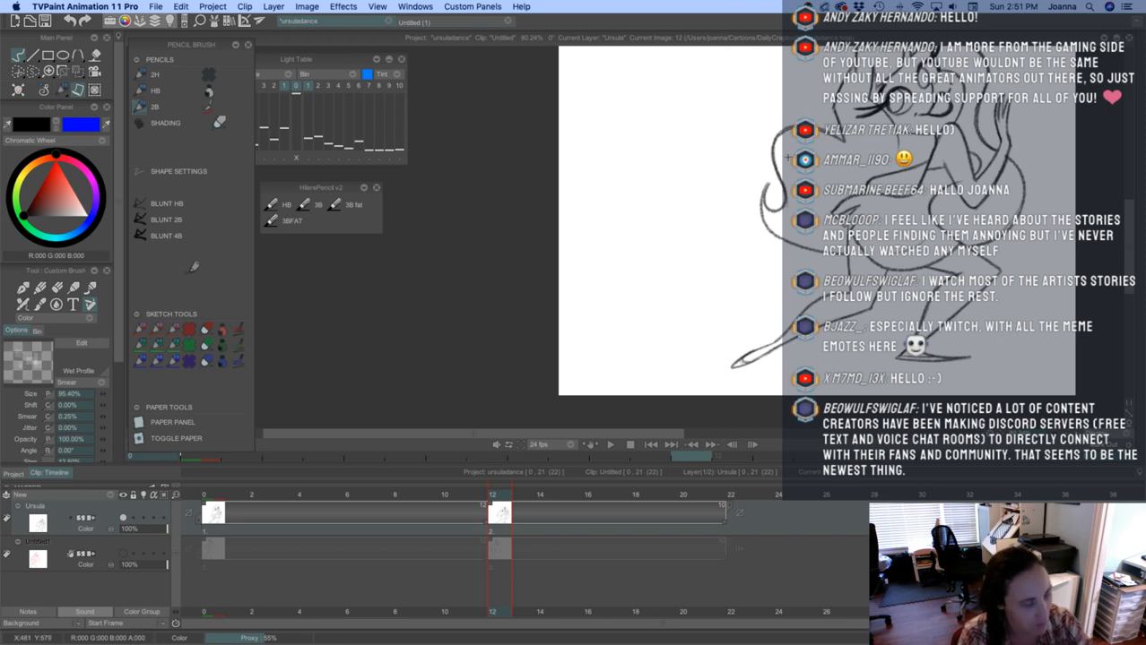
scroll(753, 215, down, 3)
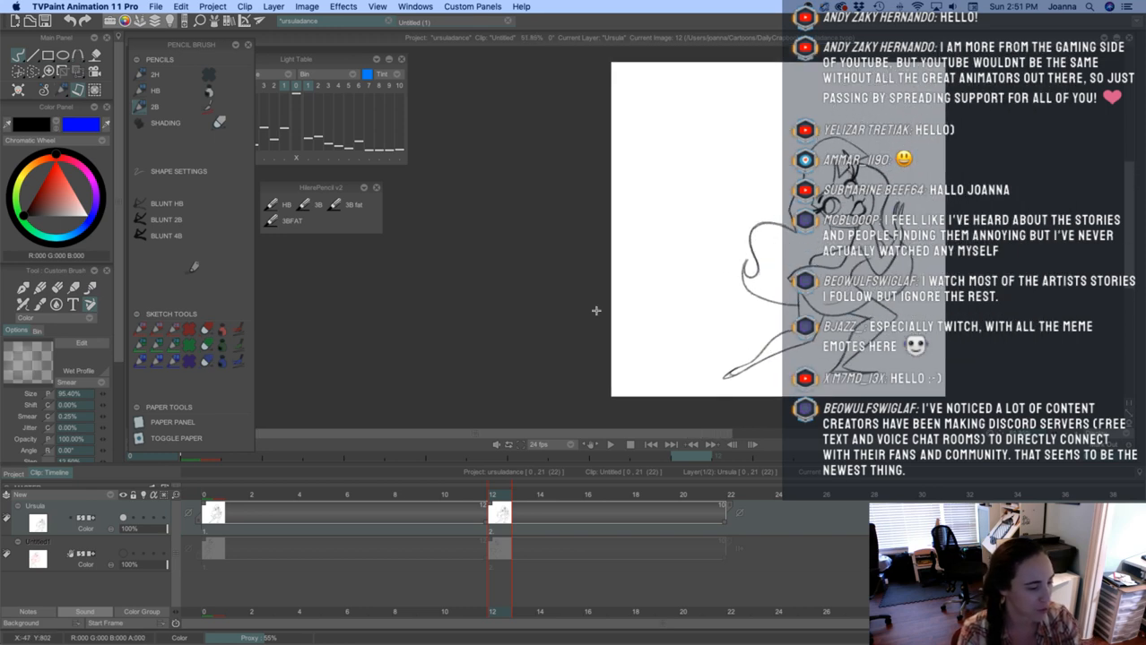
click(490, 493)
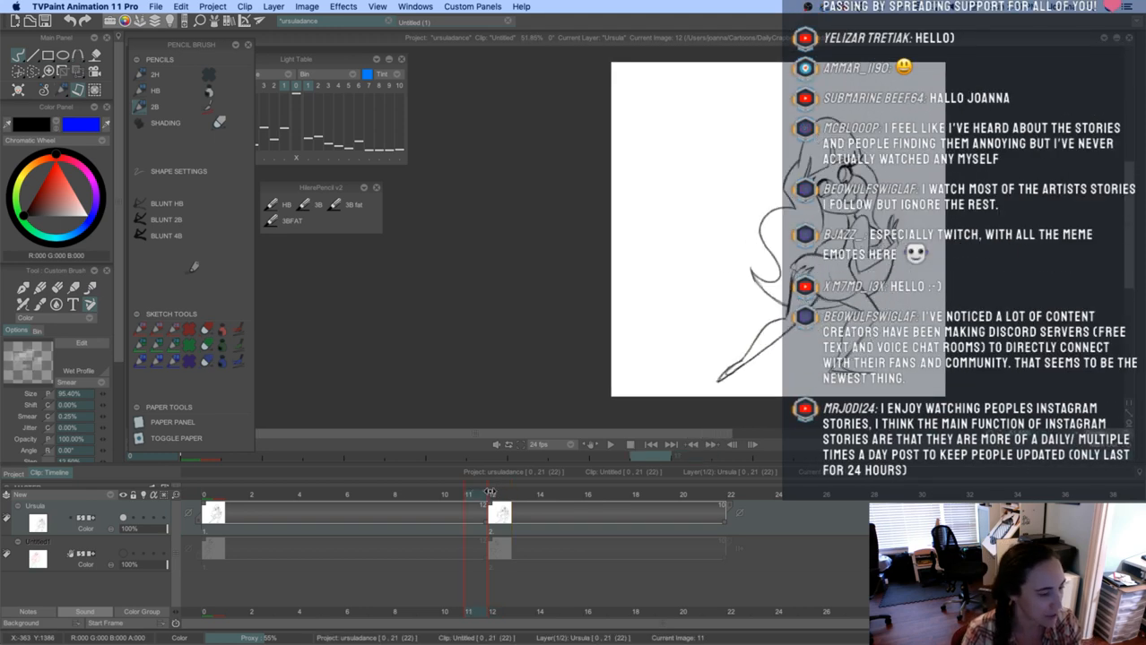
mouse_move(490, 492)
mouse_down()
mouse_move(504, 491)
mouse_move(477, 489)
mouse_move(519, 492)
mouse_move(476, 492)
mouse_move(518, 493)
mouse_move(492, 489)
mouse_up()
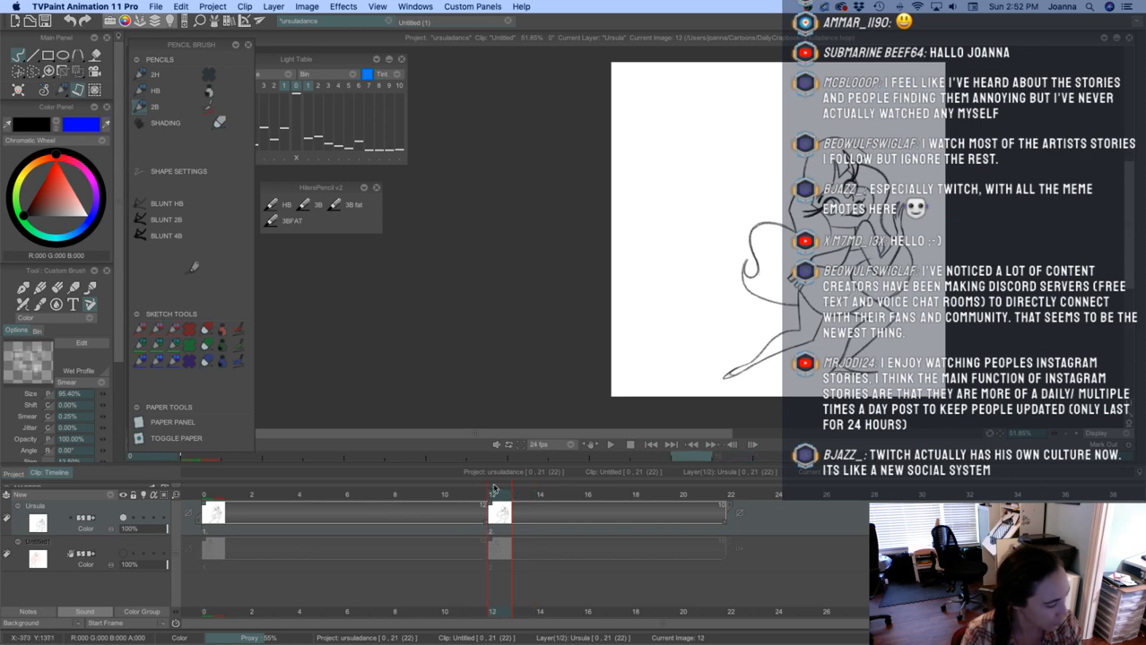
scroll(780, 197, up, 5)
scroll(781, 197, up, 1)
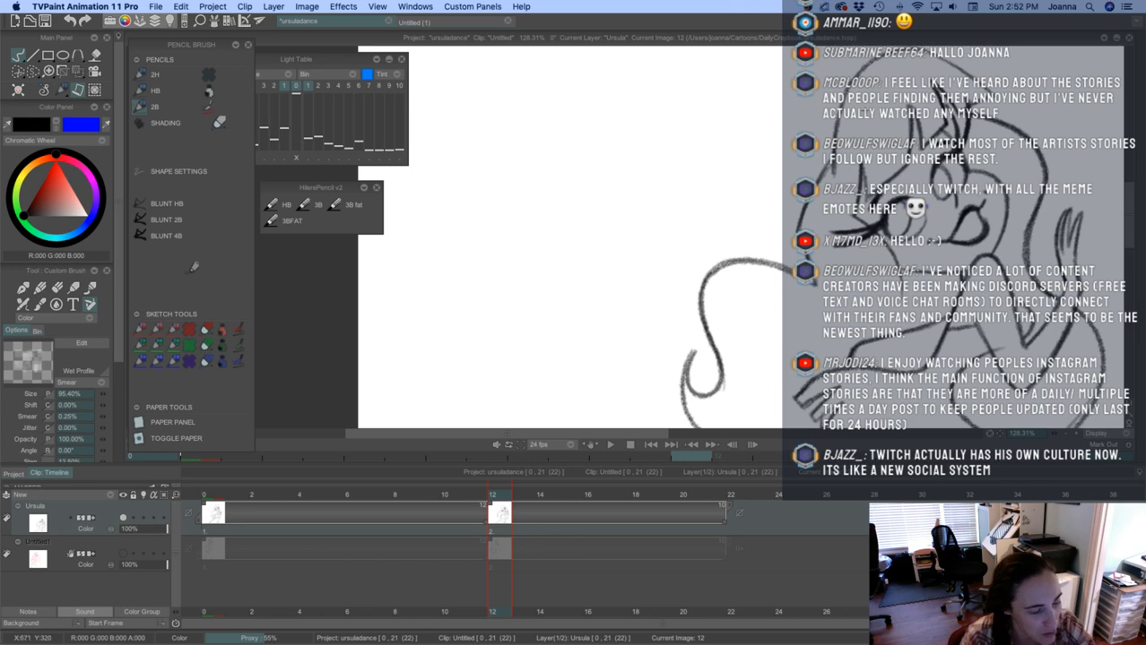
Show the Untitled1 layer, hide the Ursula layer, and make Untitled1 active at frame 12 for tracing the other dancer
scroll(700, 314, down, 1)
scroll(702, 316, down, 10)
click(124, 554)
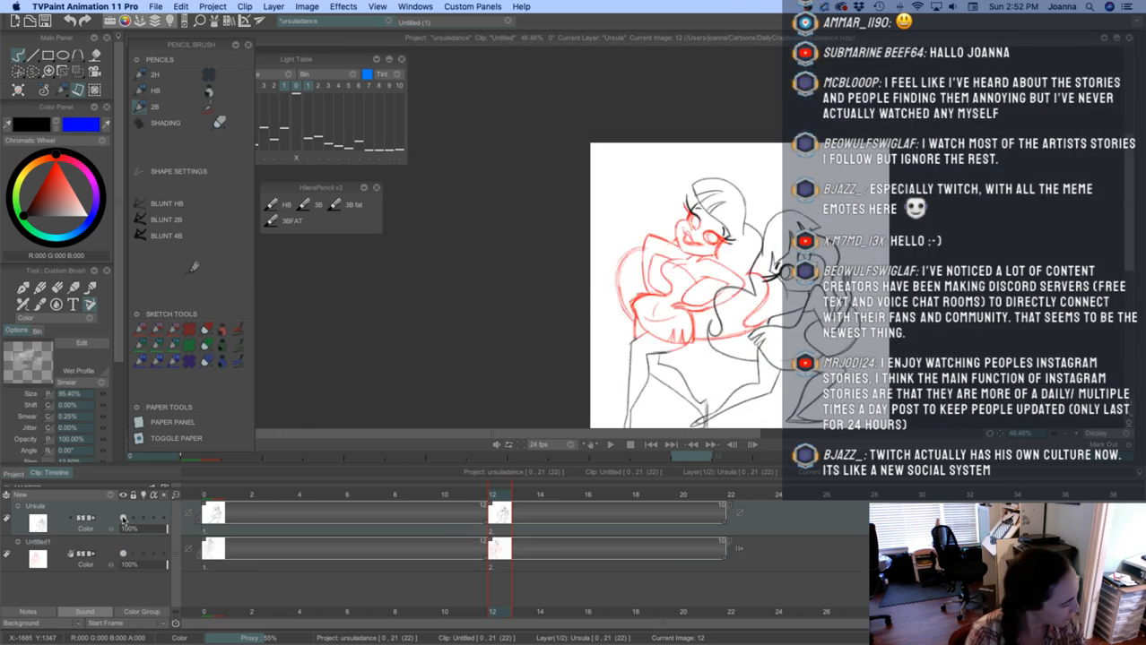
click(124, 519)
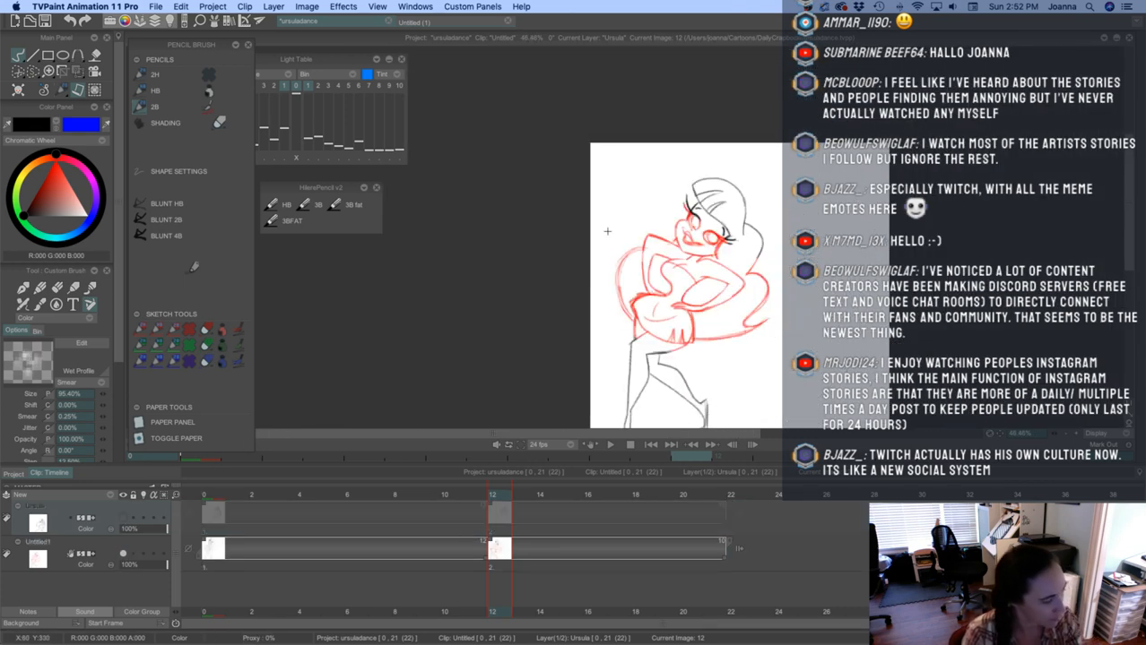
scroll(702, 314, up, 7)
scroll(701, 312, up, 5)
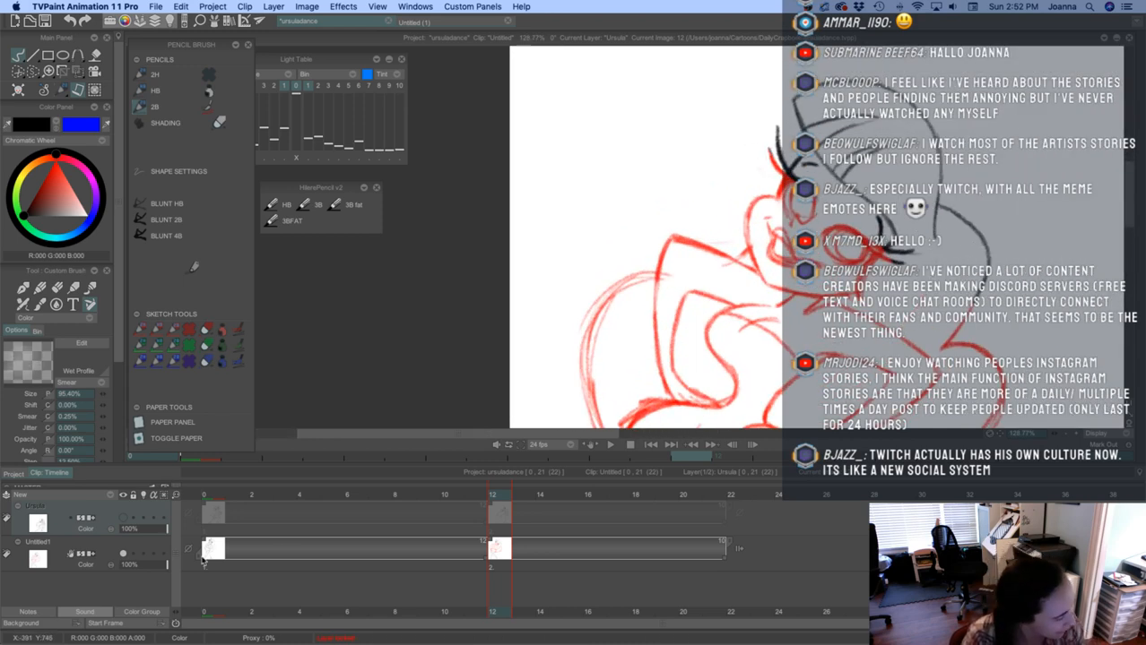
click(115, 547)
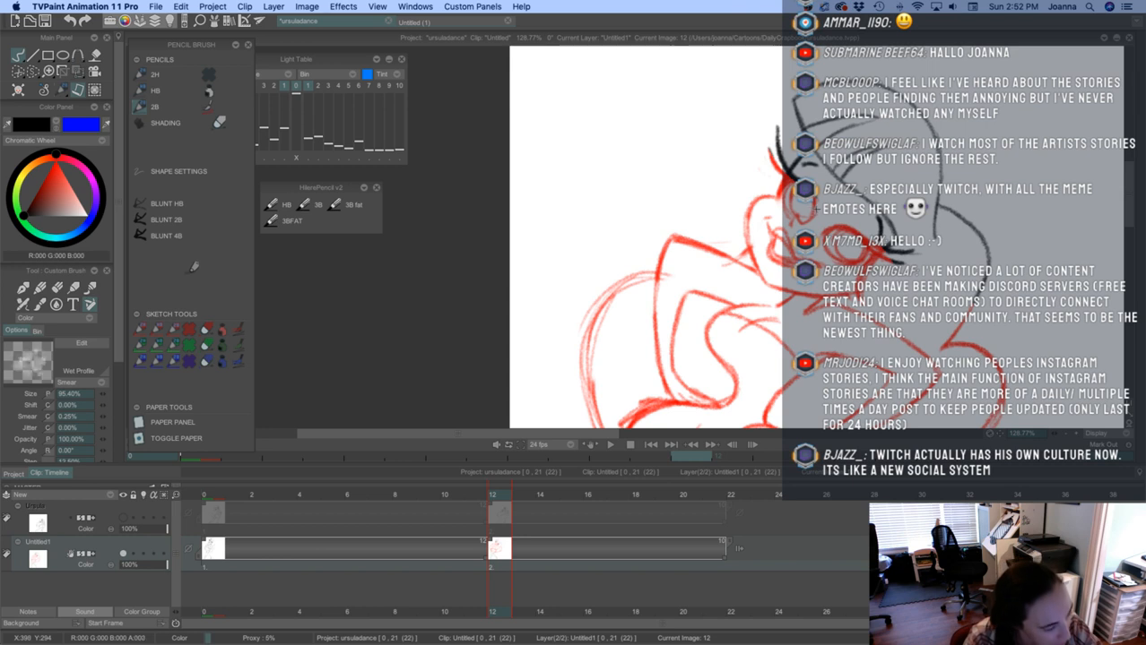
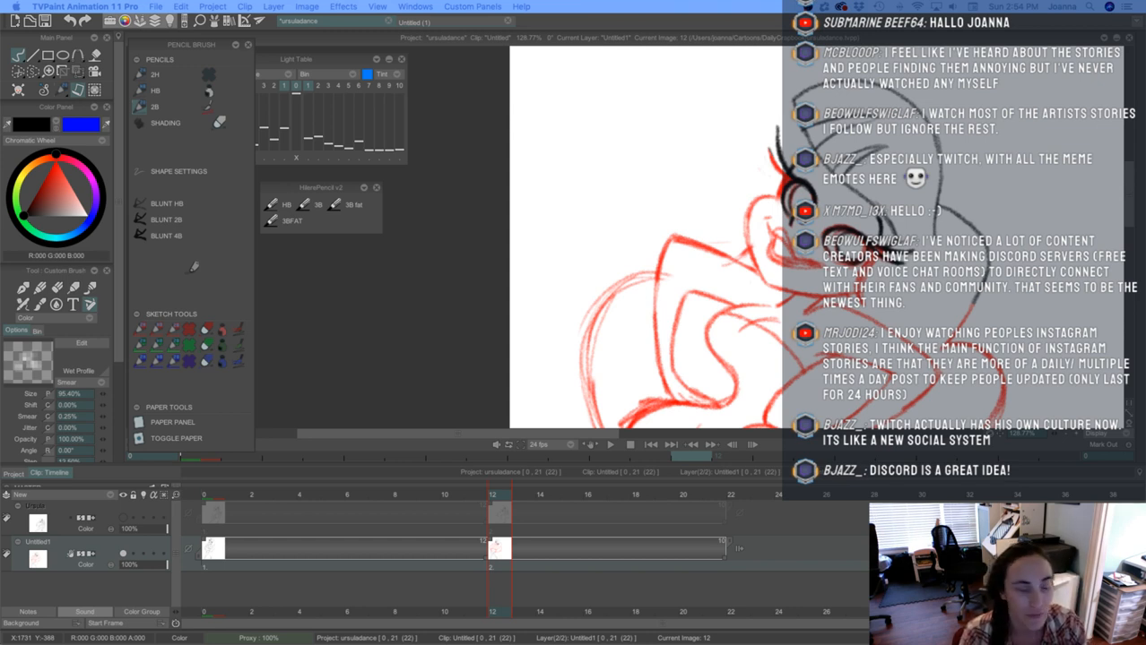
Trace the other dancer's eyes, mouth and cheek in black pencil, and her hair lock curving down past the shoulder
mouse_move(787, 178)
mouse_down()
mouse_move(780, 187)
mouse_move(791, 173)
mouse_move(770, 160)
mouse_move(789, 178)
mouse_move(771, 232)
mouse_move(793, 259)
mouse_move(821, 264)
mouse_up()
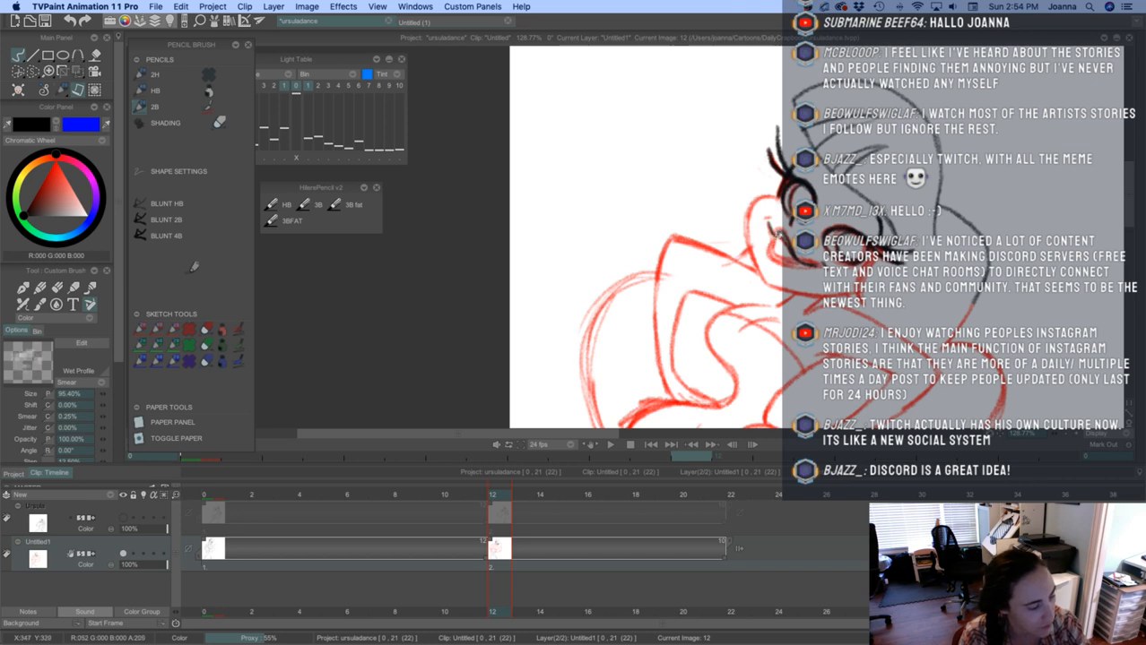
drag(771, 235, 802, 263)
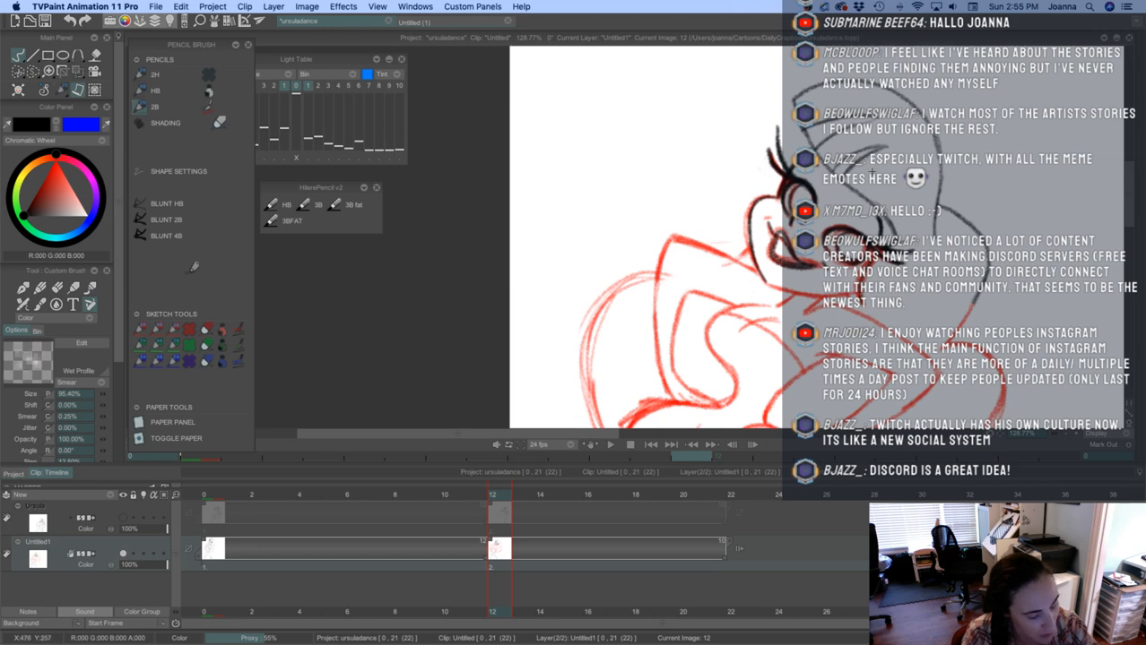
mouse_move(764, 316)
mouse_down()
mouse_move(753, 269)
mouse_move(781, 258)
mouse_up()
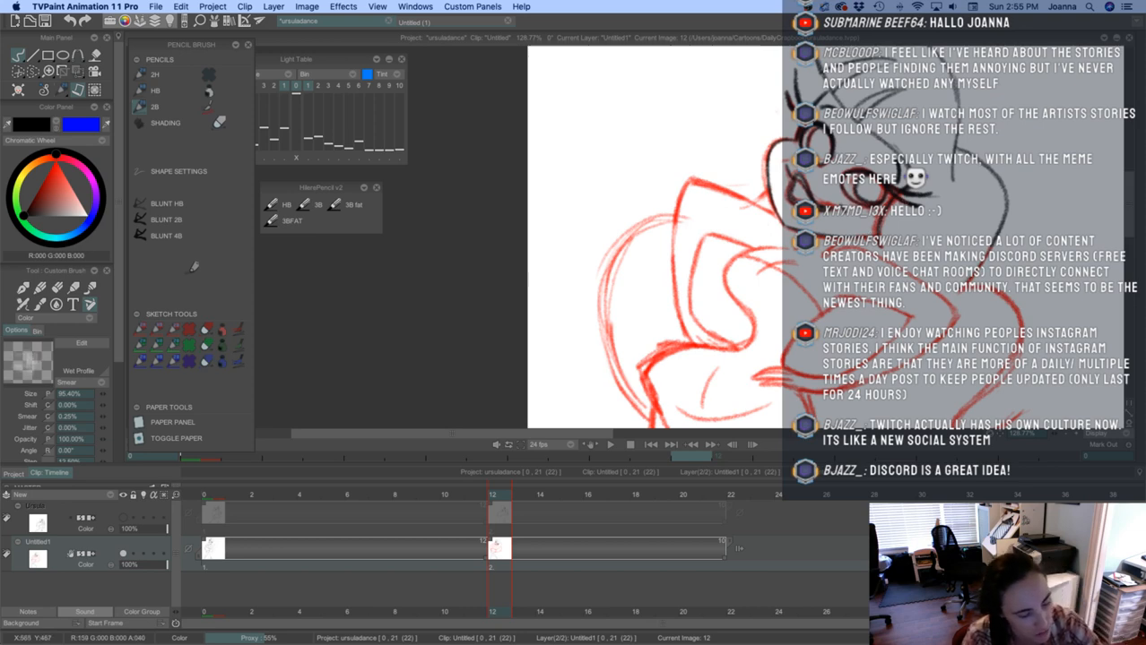
mouse_move(949, 295)
mouse_down()
mouse_move(946, 252)
mouse_move(915, 204)
mouse_move(971, 204)
mouse_move(982, 273)
mouse_move(921, 333)
mouse_up()
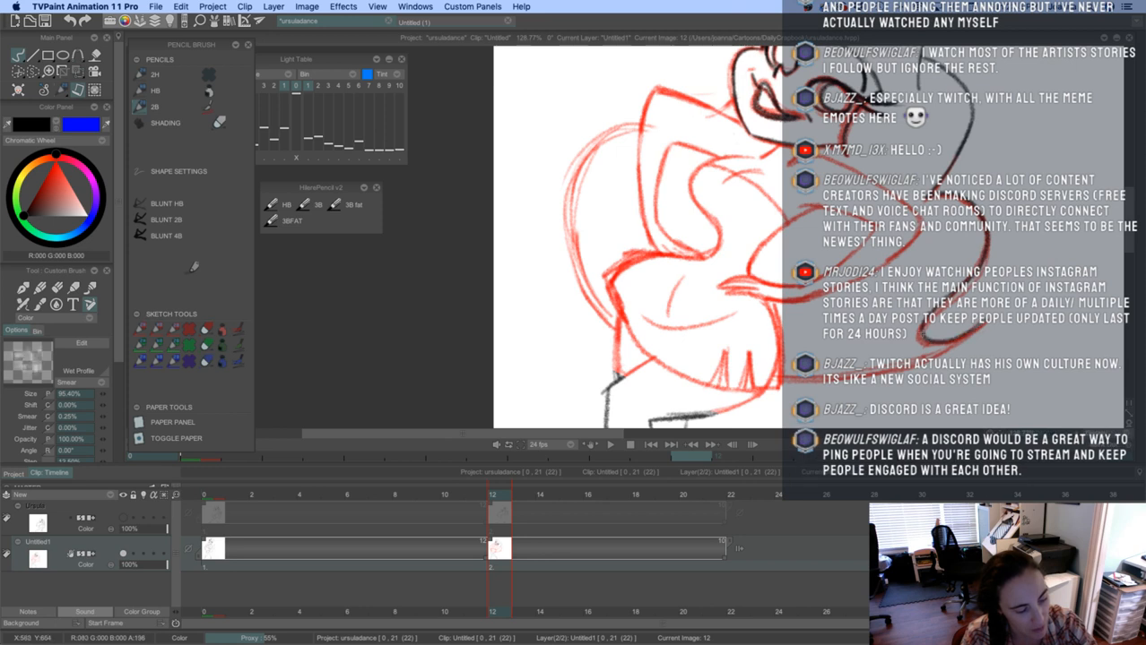
drag(689, 273, 717, 355)
Trace the other dancer's bent arm in black pencil, from the shoulder around the elbow to the fingers at her waist
mouse_move(810, 227)
mouse_down()
mouse_move(793, 239)
mouse_move(887, 255)
mouse_move(941, 298)
mouse_up()
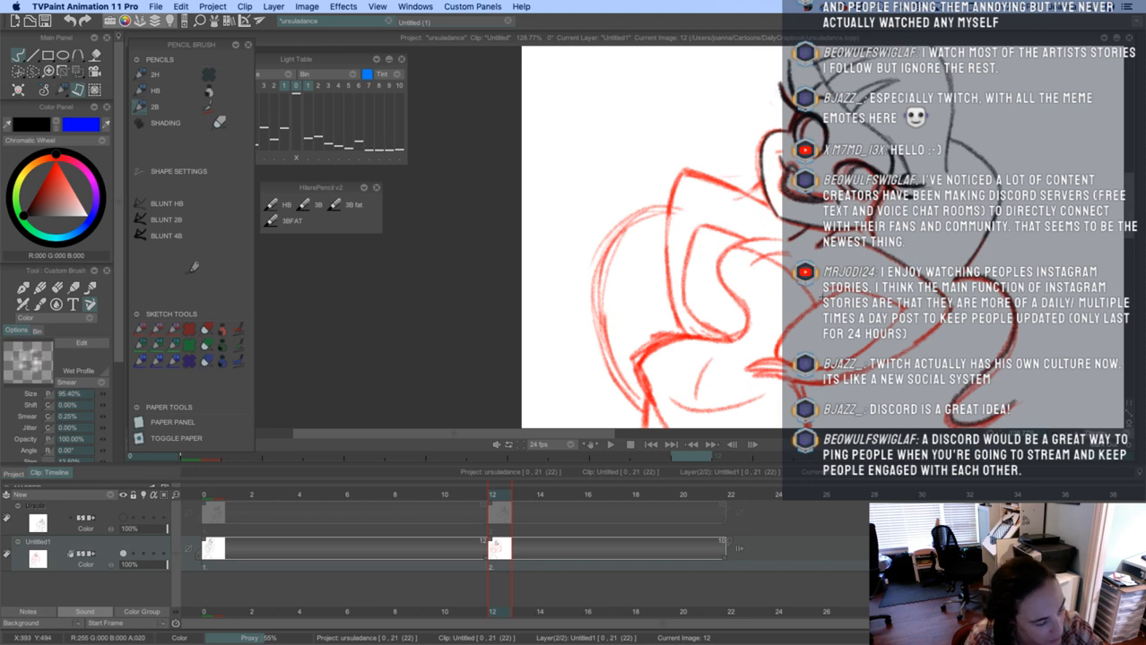
drag(825, 298, 773, 360)
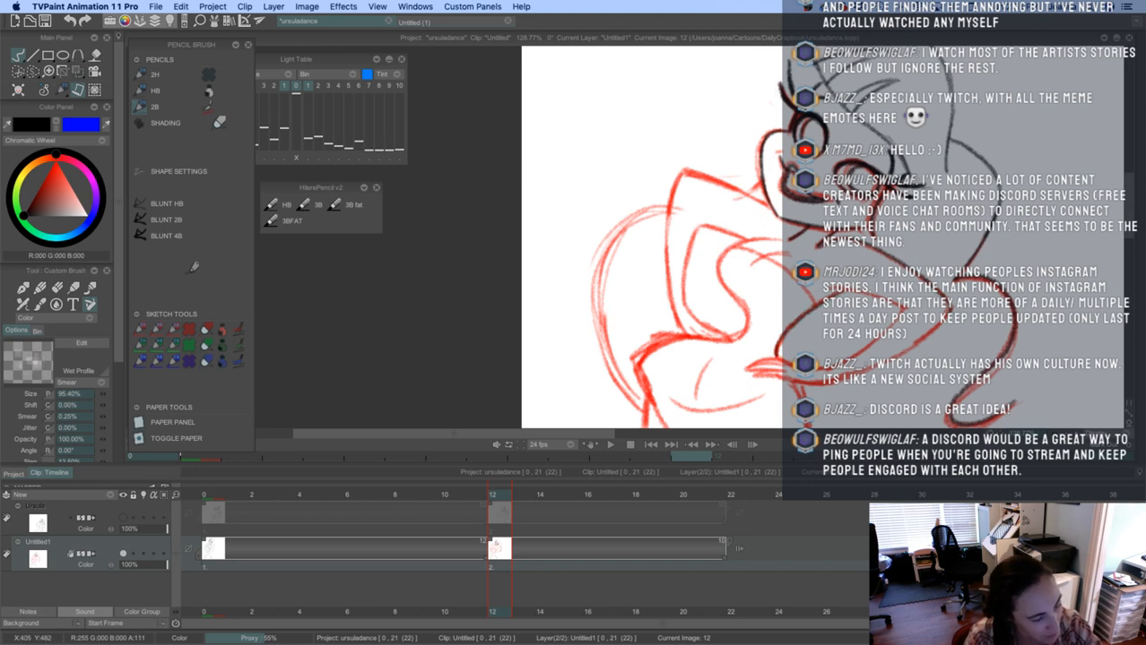
mouse_move(861, 290)
mouse_down()
mouse_move(900, 304)
mouse_move(844, 361)
mouse_up()
drag(932, 330, 845, 378)
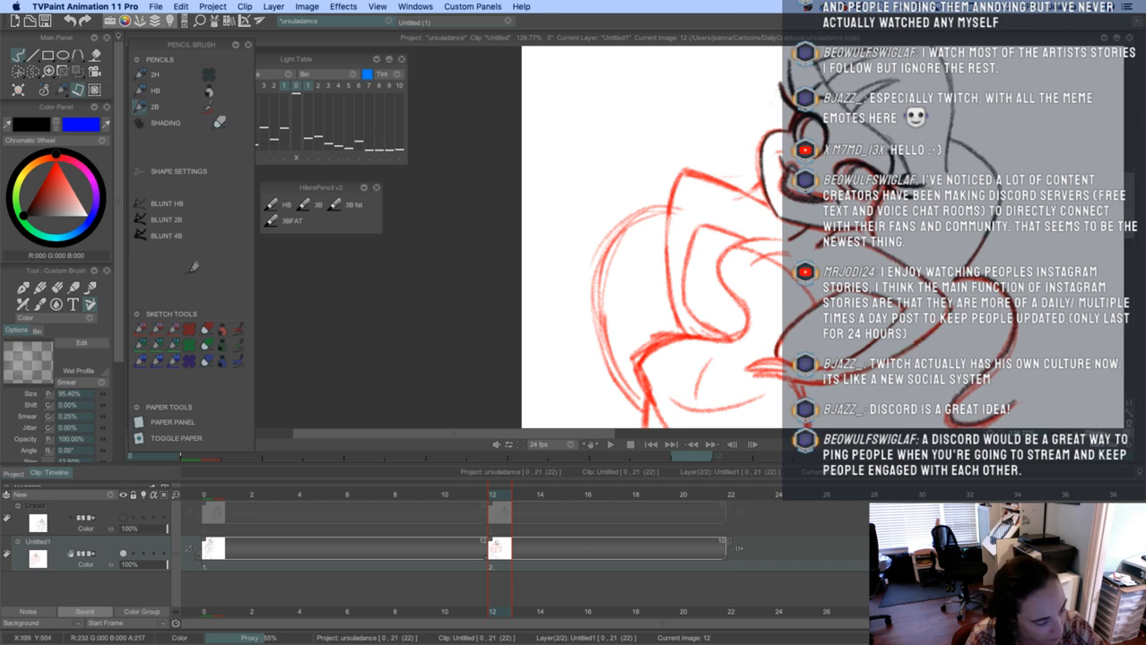
drag(900, 346, 855, 375)
mouse_move(791, 361)
mouse_down()
mouse_move(744, 368)
mouse_move(816, 383)
mouse_move(791, 382)
mouse_up()
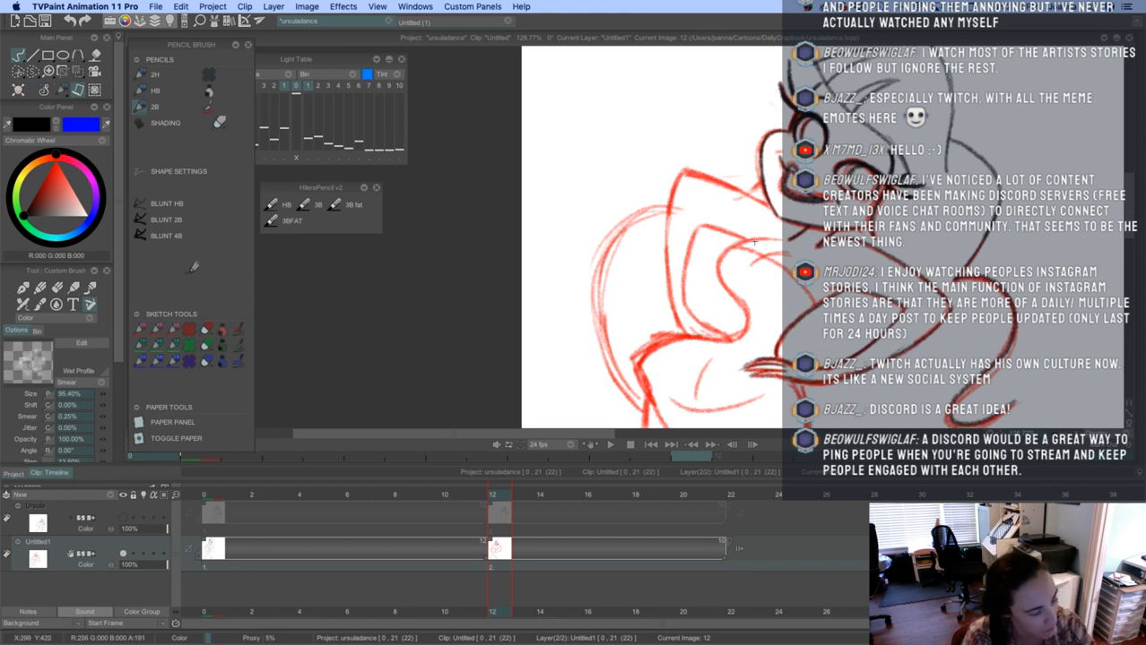
Trace the other dancer's bust contour and the large rounded curve sweeping behind her back in black pencil
mouse_move(737, 242)
mouse_down()
mouse_move(723, 273)
mouse_move(731, 301)
mouse_move(719, 278)
mouse_move(733, 337)
mouse_move(744, 330)
mouse_move(737, 337)
mouse_move(747, 247)
mouse_move(813, 305)
mouse_move(773, 254)
mouse_up()
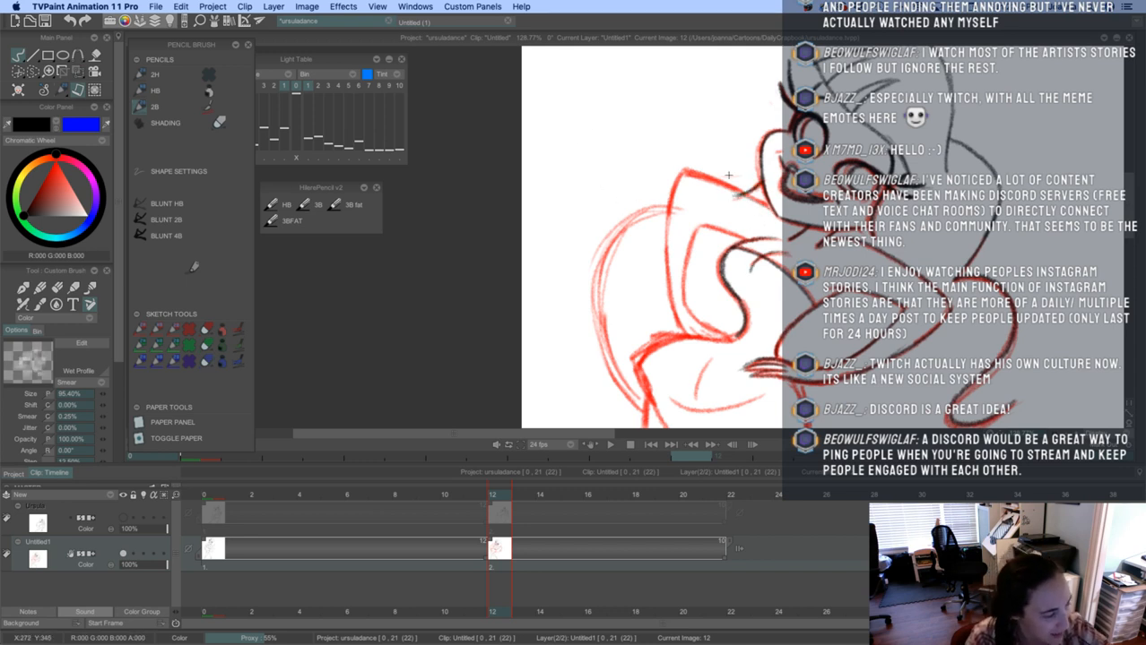
mouse_move(680, 208)
mouse_down()
mouse_move(628, 217)
mouse_move(600, 269)
mouse_up()
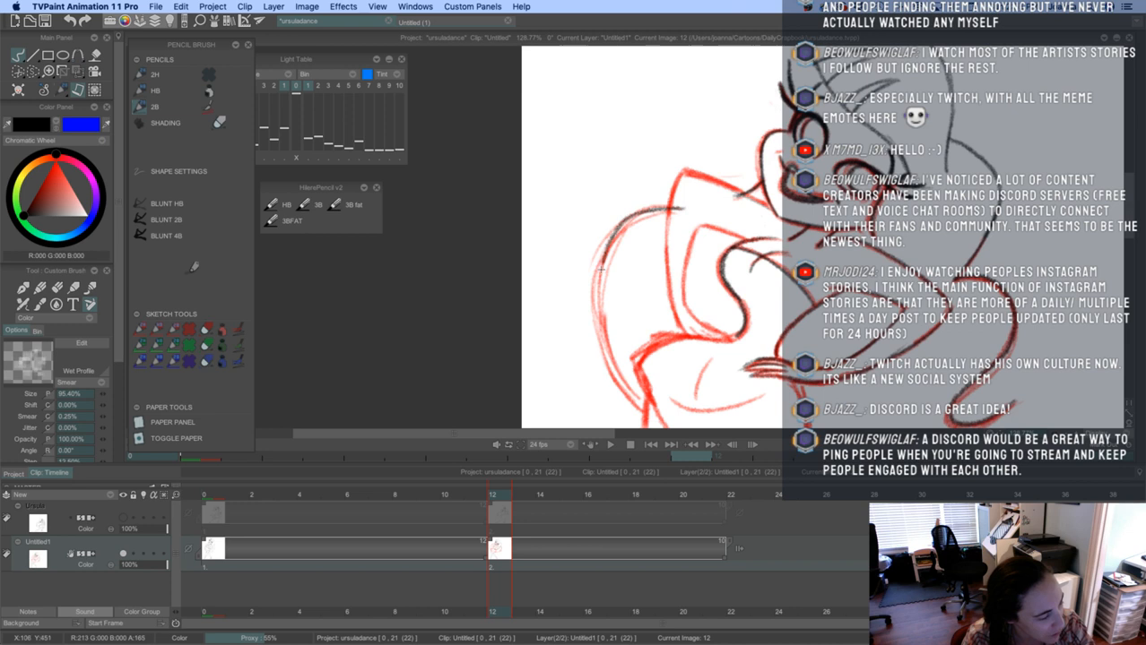
scroll(601, 267, down, 3)
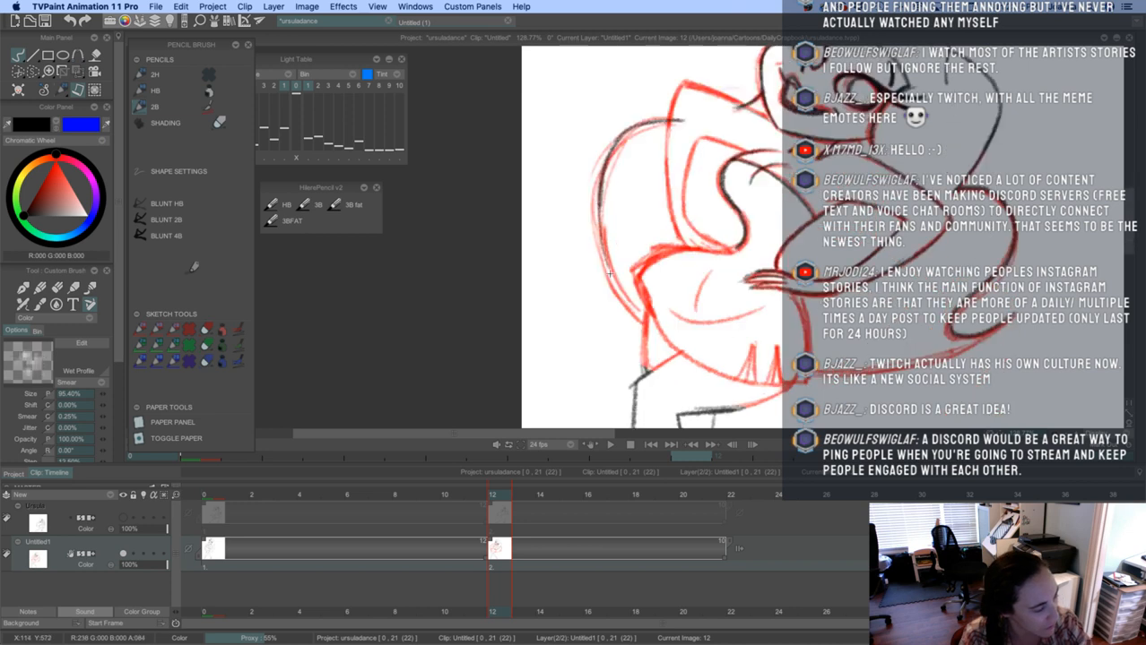
mouse_move(598, 190)
mouse_down()
mouse_move(607, 261)
mouse_move(641, 316)
mouse_up()
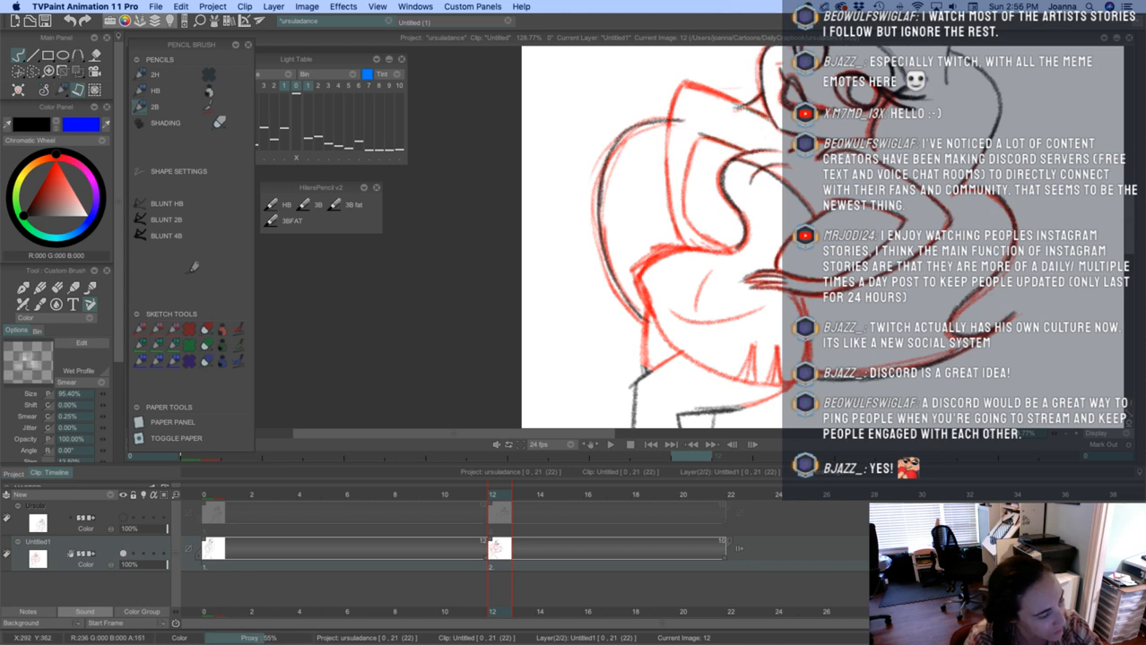
Trace the other dancer's rear shoulder and bent arm in black pencil, with the line where it meets the waist
drag(739, 105, 666, 191)
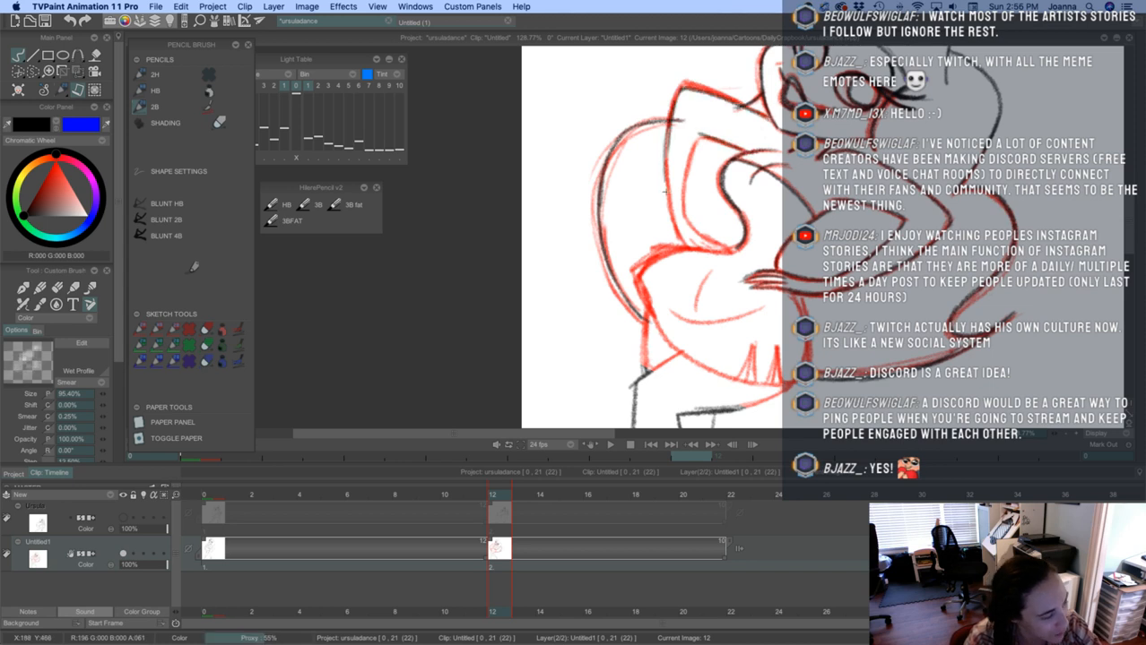
drag(698, 134, 666, 239)
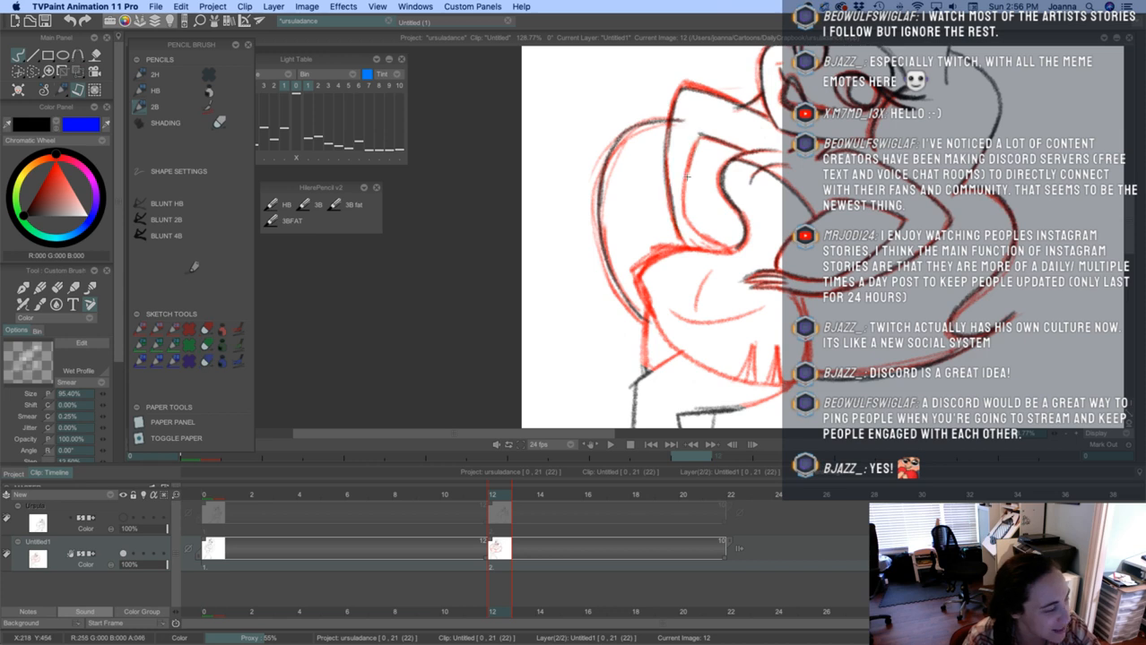
mouse_move(707, 135)
mouse_down()
mouse_move(685, 213)
mouse_move(728, 252)
mouse_up()
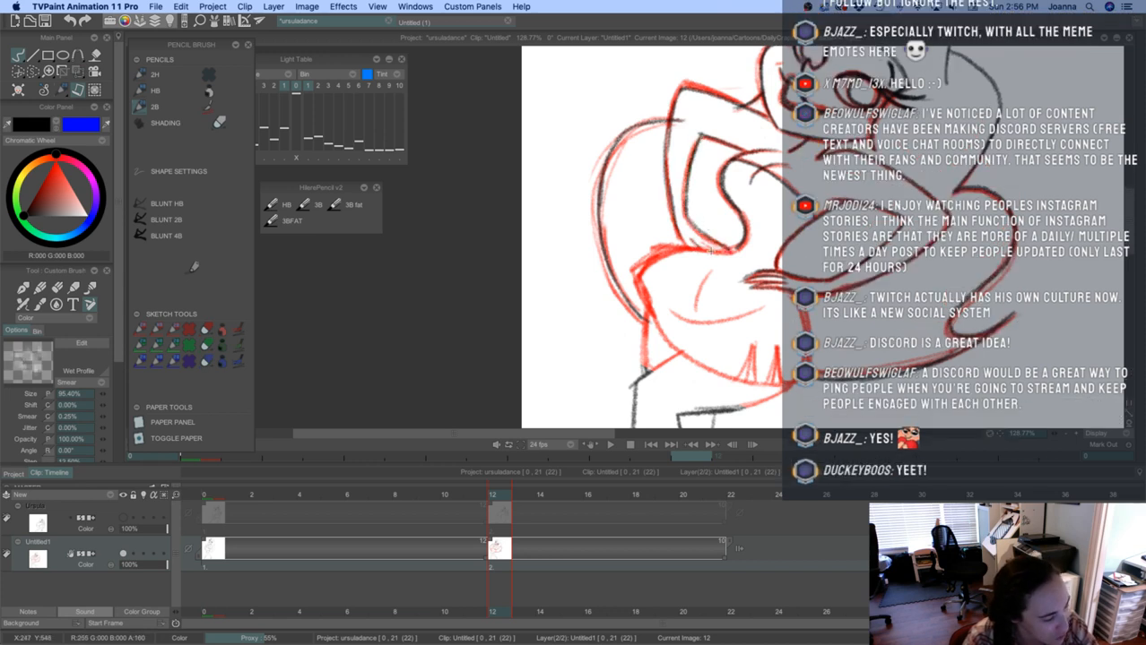
mouse_move(674, 220)
mouse_down()
mouse_move(743, 235)
mouse_move(719, 253)
mouse_move(653, 255)
mouse_move(641, 265)
mouse_move(671, 249)
mouse_move(633, 275)
mouse_move(662, 254)
mouse_move(714, 247)
mouse_up()
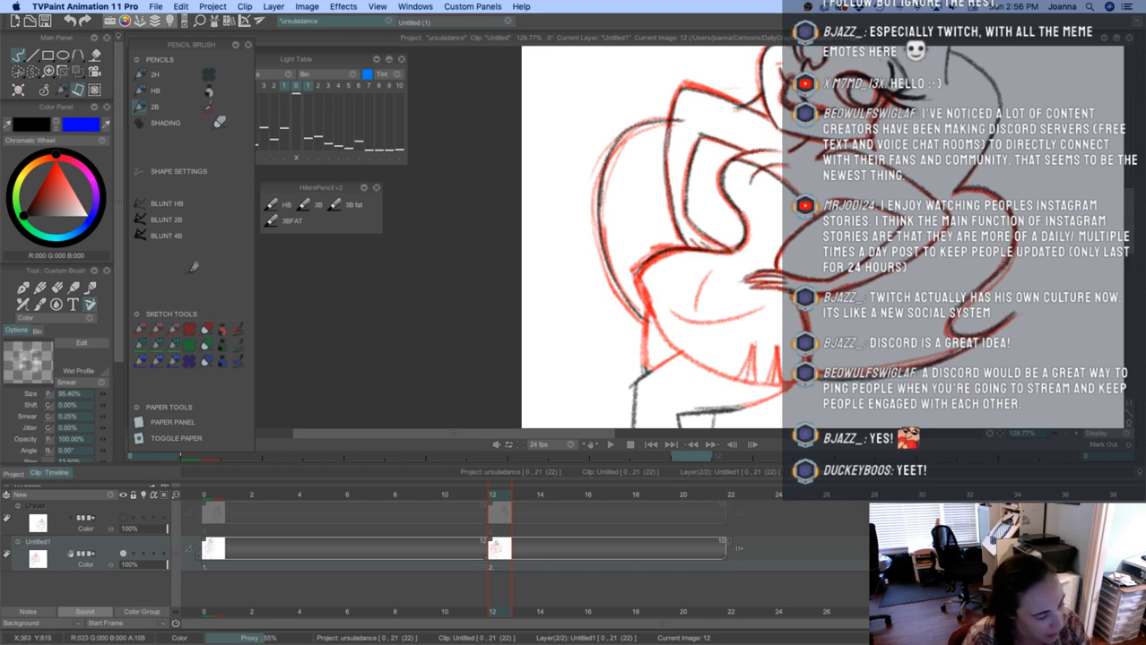
Trace the other dancer's rounded hip, its pointed lower details and the line down to the top of her leg in black pencil
mouse_move(634, 271)
mouse_down()
mouse_move(658, 330)
mouse_move(707, 367)
mouse_move(746, 383)
mouse_move(752, 350)
mouse_move(753, 384)
mouse_move(776, 386)
mouse_move(777, 346)
mouse_move(791, 385)
mouse_up()
mouse_move(693, 406)
mouse_down()
mouse_move(700, 377)
mouse_move(765, 324)
mouse_up()
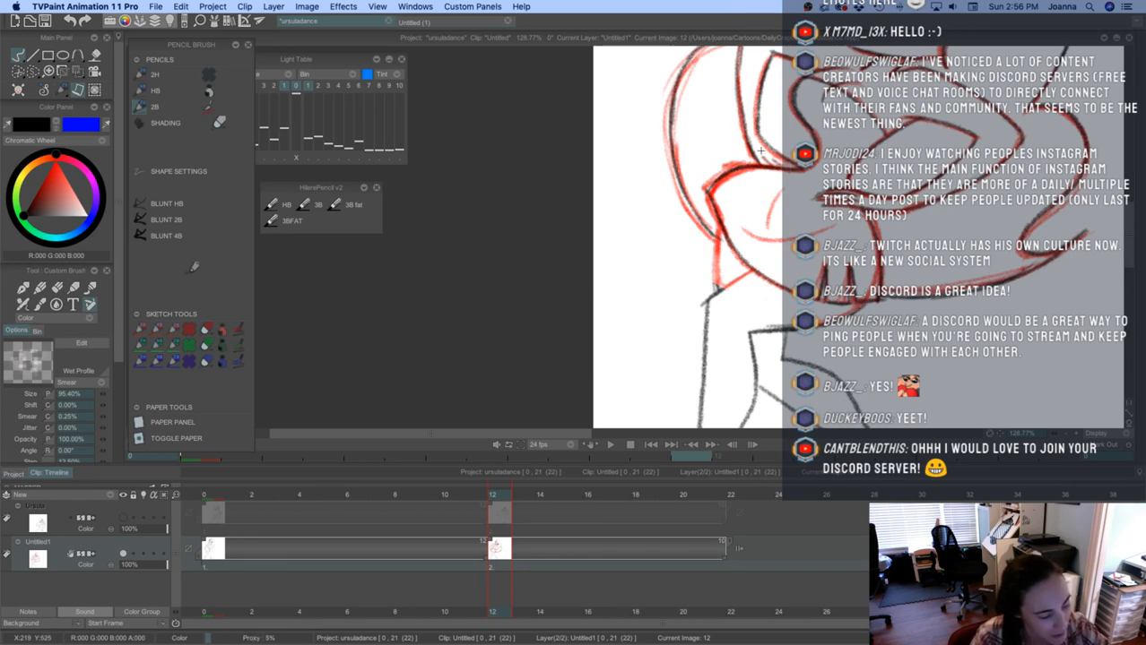
key(e)
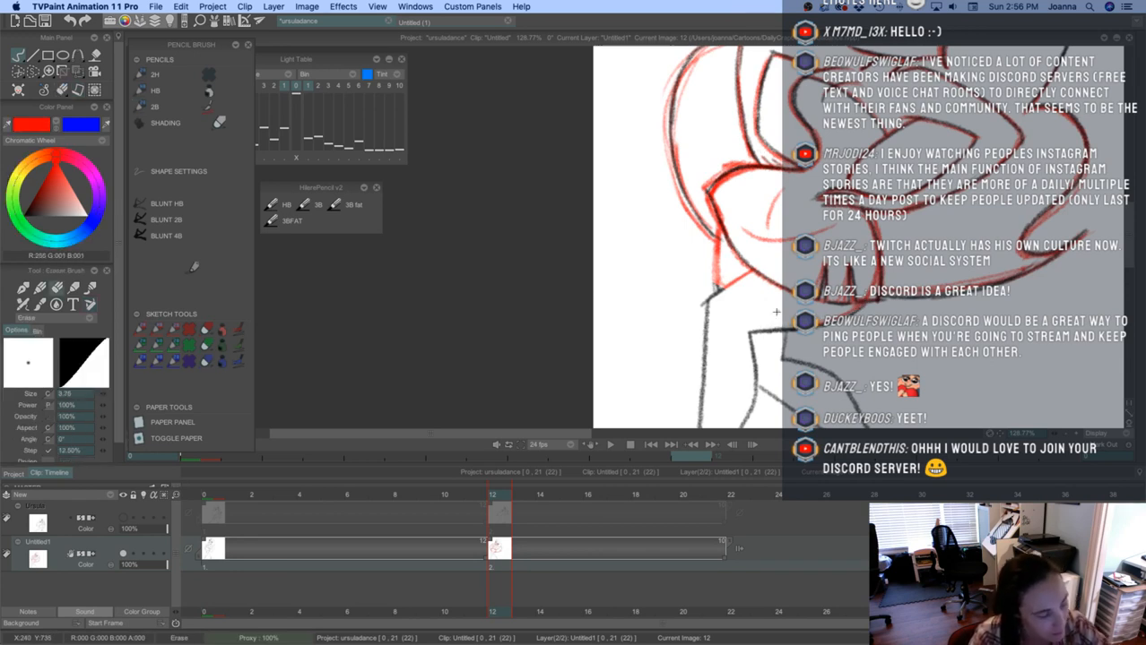
key(e)
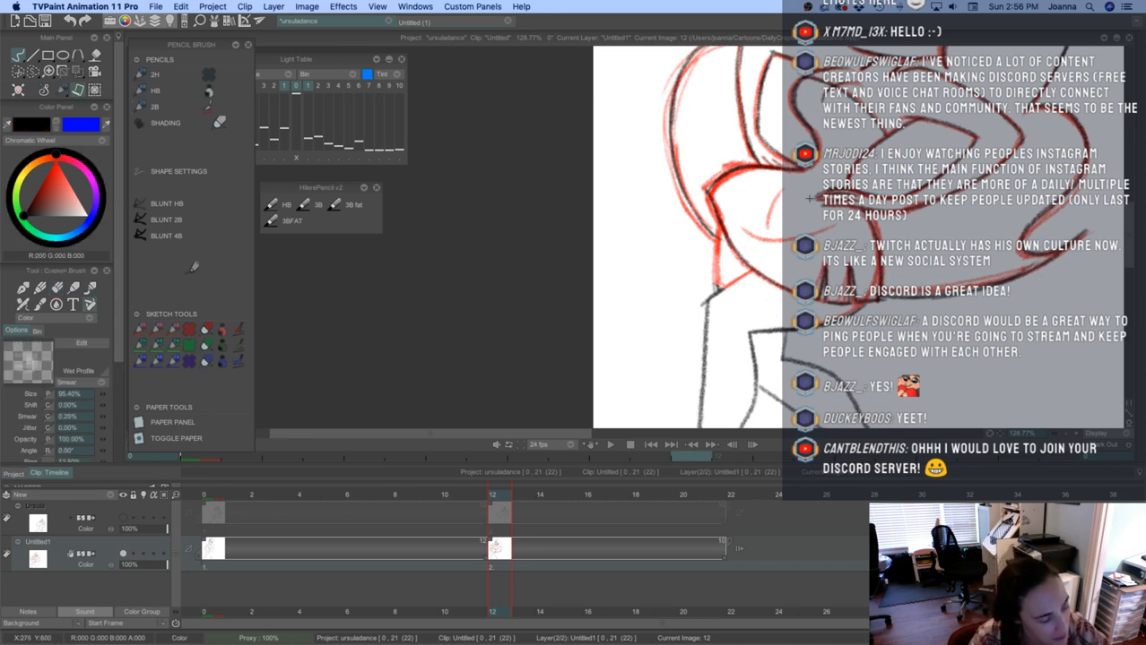
drag(754, 268, 721, 291)
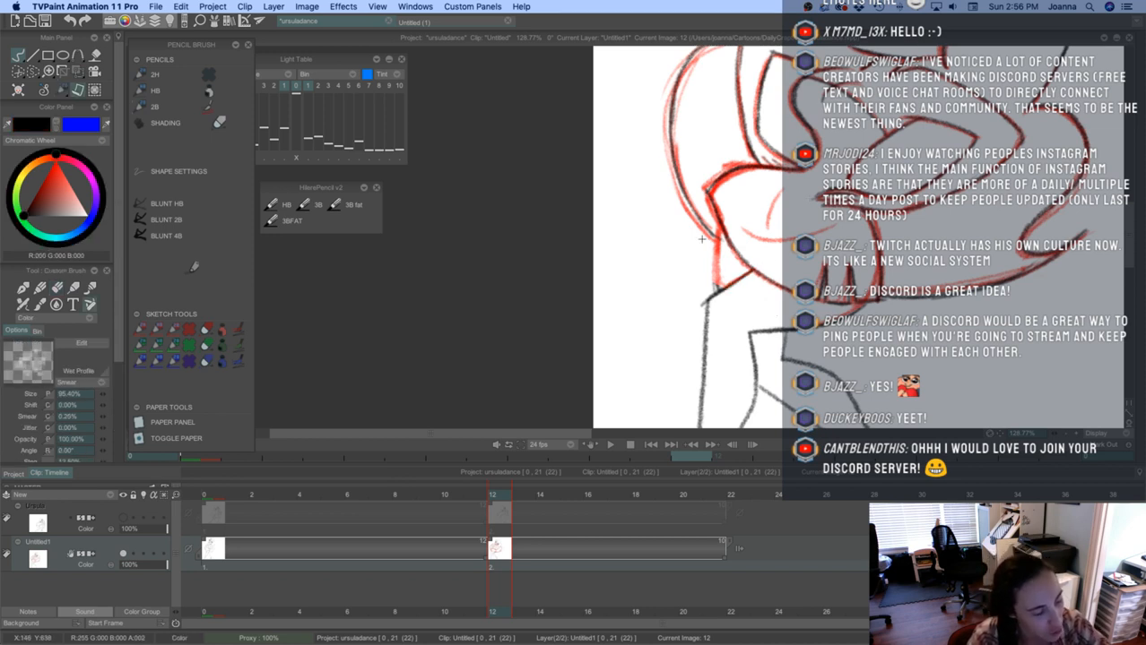
mouse_move(719, 225)
mouse_down()
mouse_move(718, 289)
mouse_move(647, 270)
mouse_up()
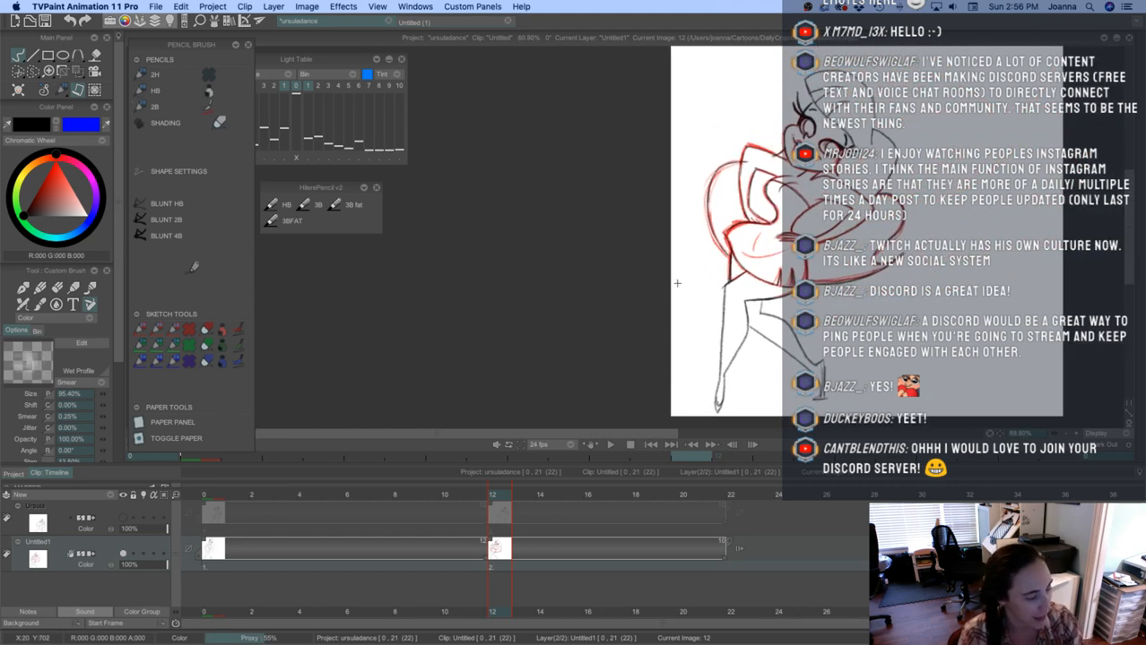
Finish the black pencil tracing over the other dancer's torso and remove the red rough sketch from the frame 12 drawing
drag(716, 198, 798, 255)
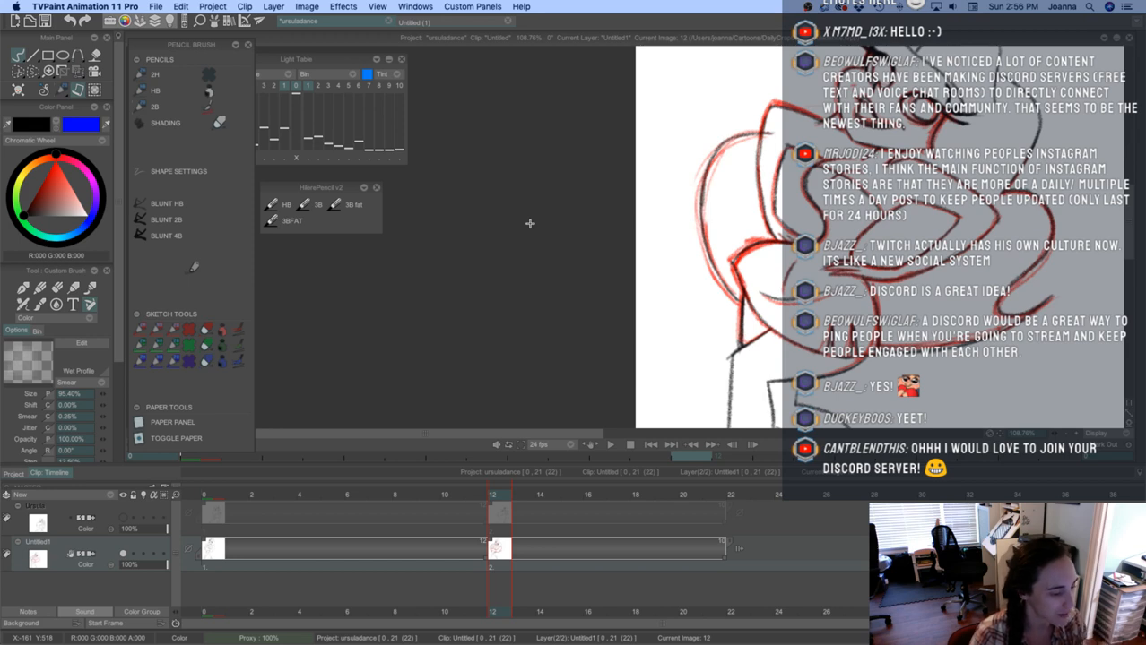
click(190, 333)
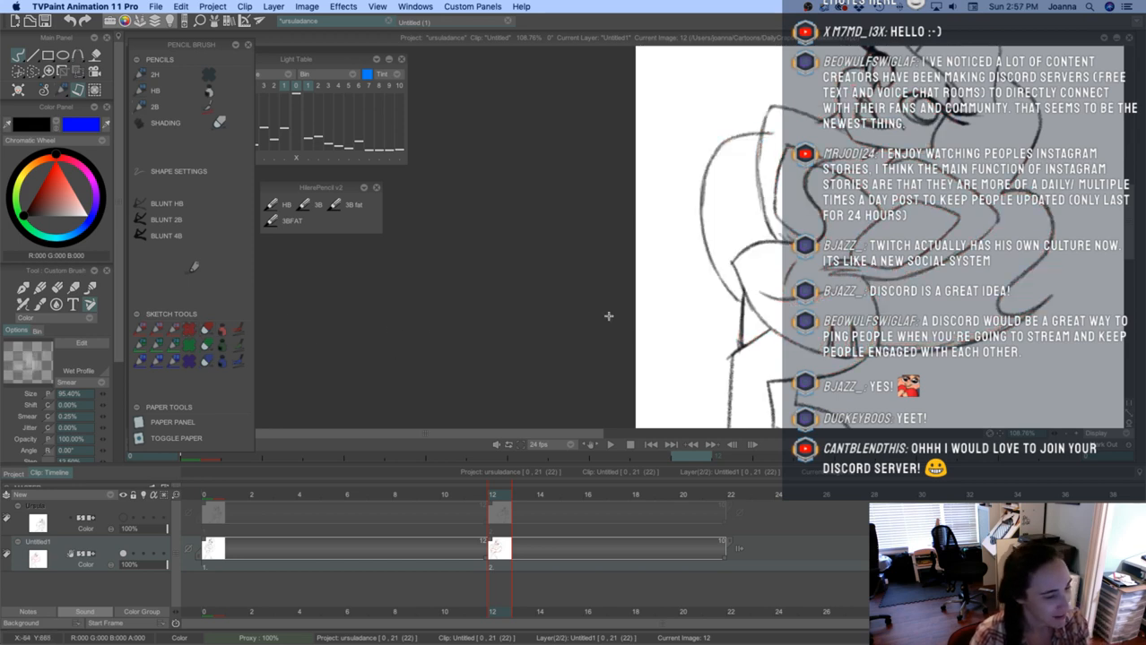
scroll(608, 316, down, 4)
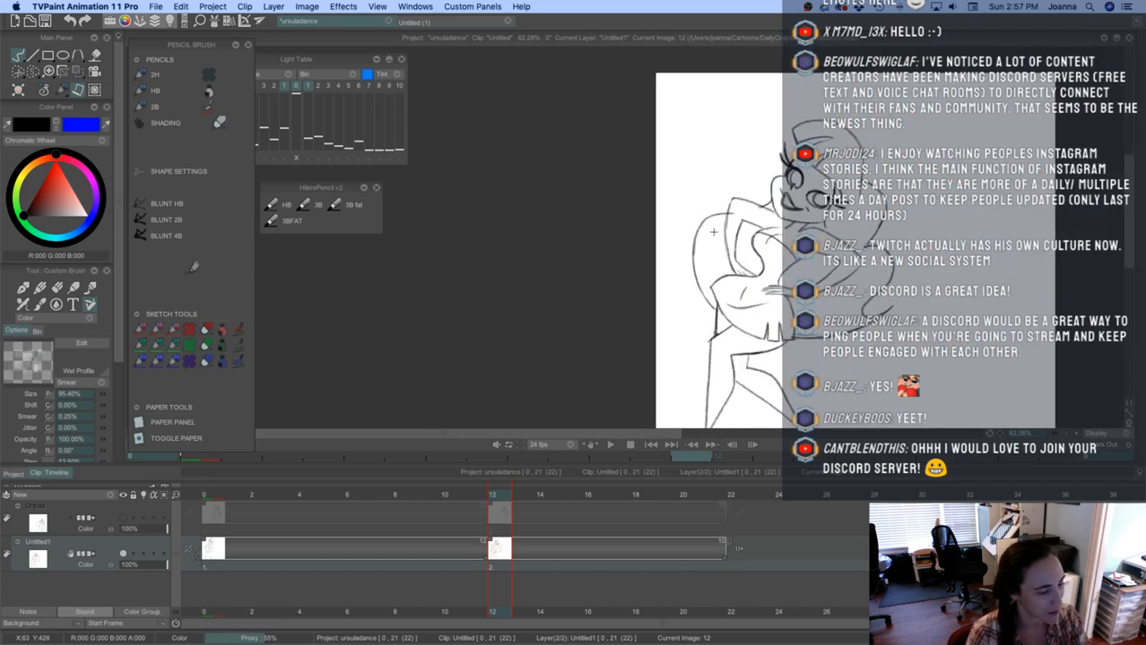
Erase the rough part of the other dancer's outer arm line and redraw it darker from the raised shoulder toward her waist
scroll(714, 232, up, 4)
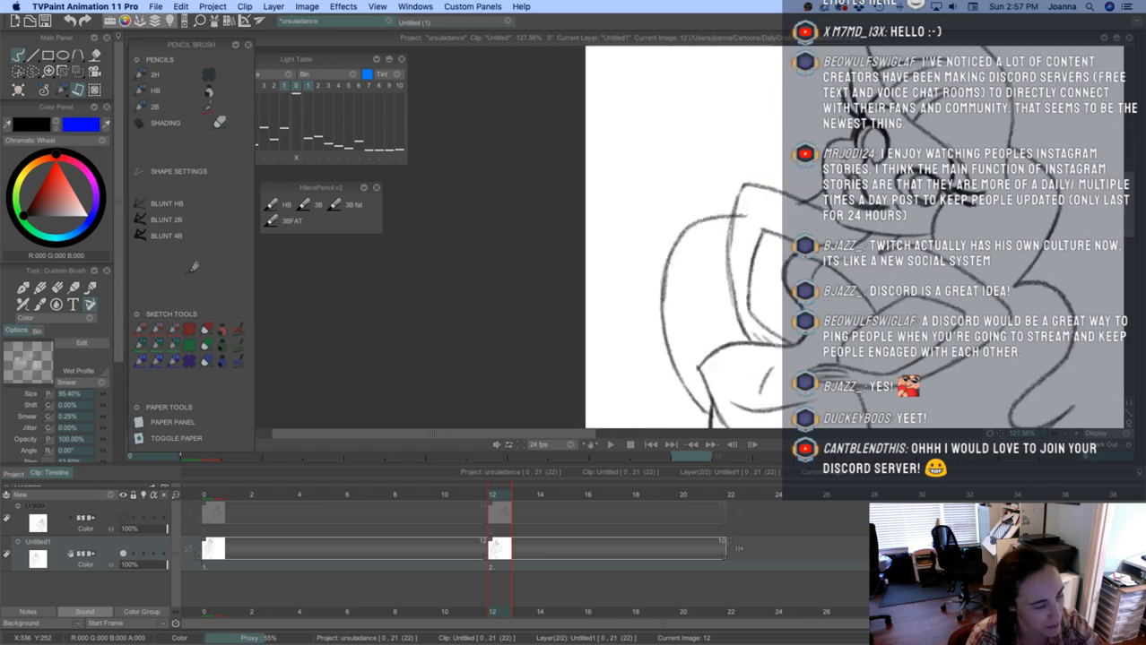
key(e)
drag(751, 215, 737, 220)
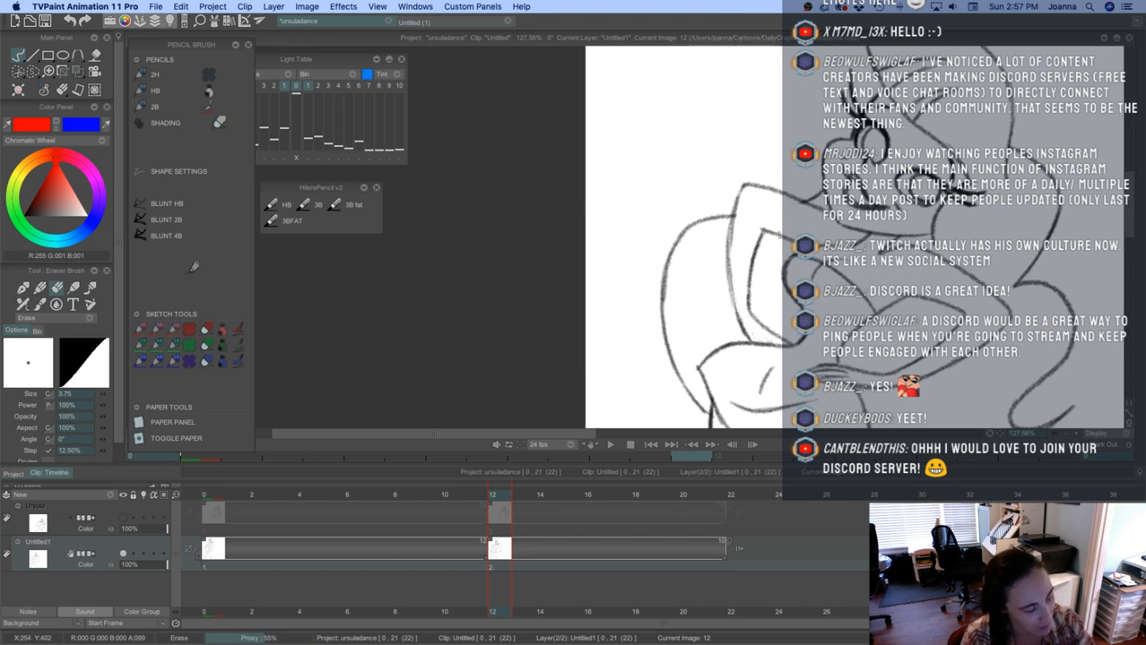
key(b)
mouse_move(745, 185)
mouse_down()
mouse_move(728, 233)
mouse_move(733, 216)
mouse_move(732, 299)
mouse_up()
mouse_move(728, 240)
mouse_down()
mouse_move(739, 325)
mouse_move(744, 192)
mouse_move(821, 214)
mouse_move(757, 243)
mouse_move(748, 313)
mouse_move(796, 345)
mouse_move(737, 345)
mouse_up()
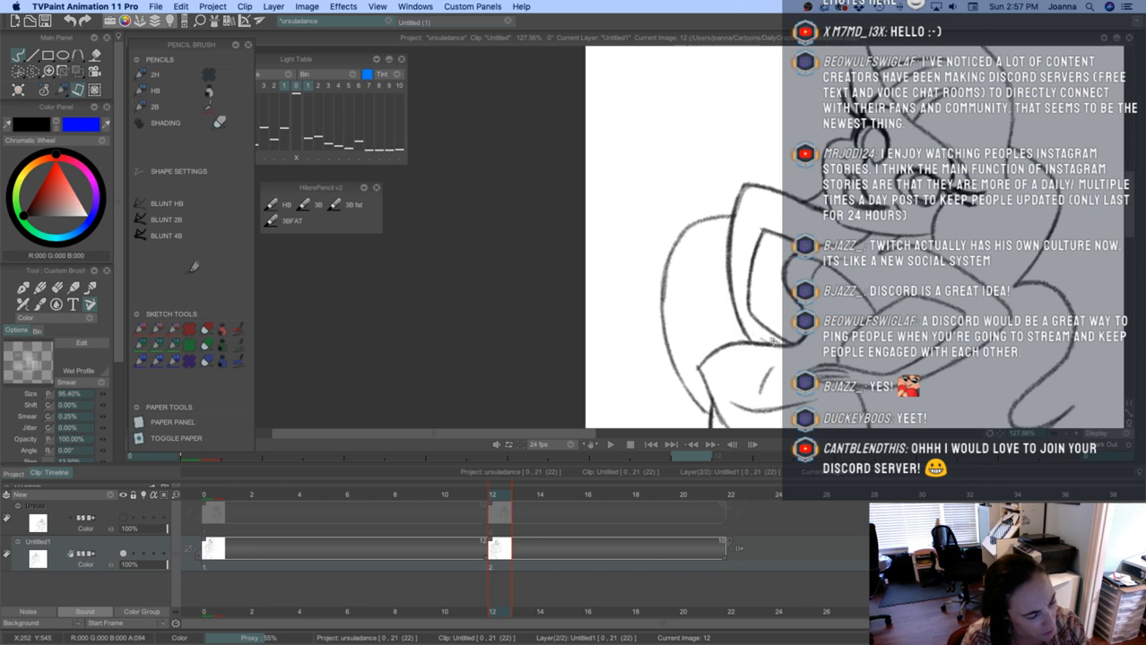
drag(762, 285, 634, 287)
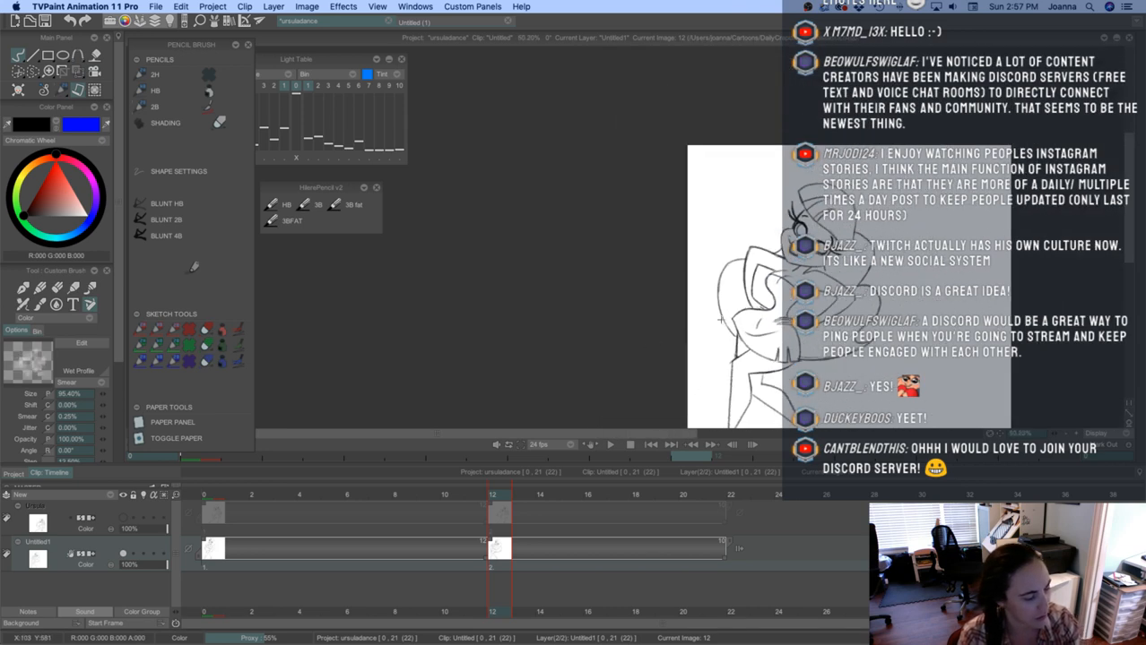
Reinforce the other dancer's hip contour in black pencil from her waist down toward the top of her legs
scroll(719, 320, up, 3)
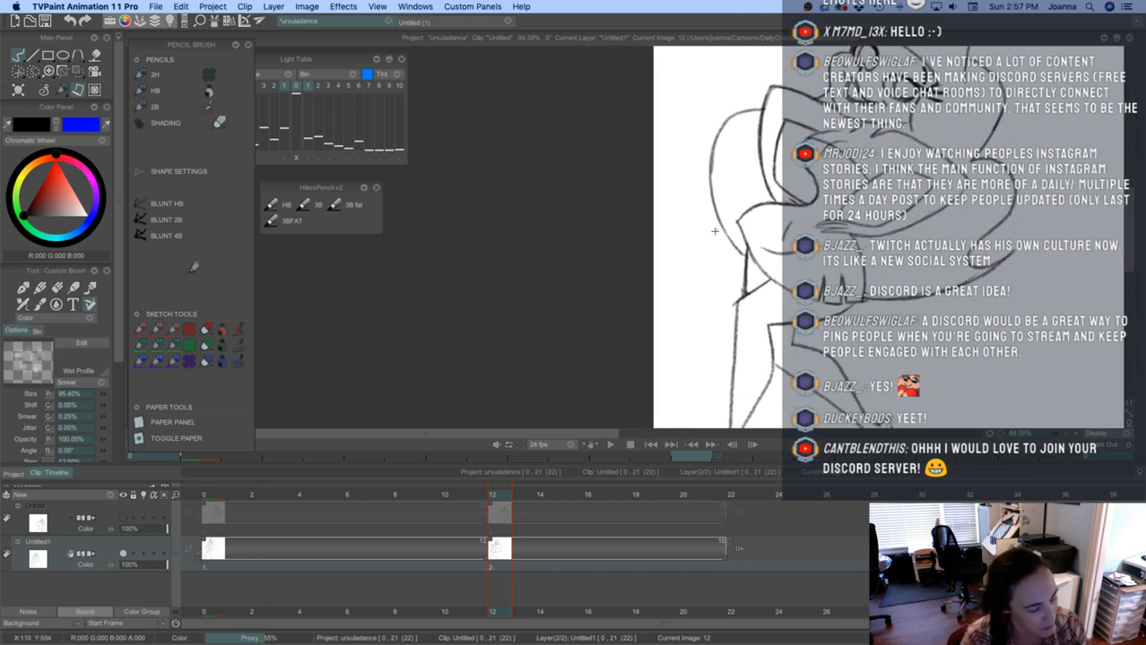
key(e)
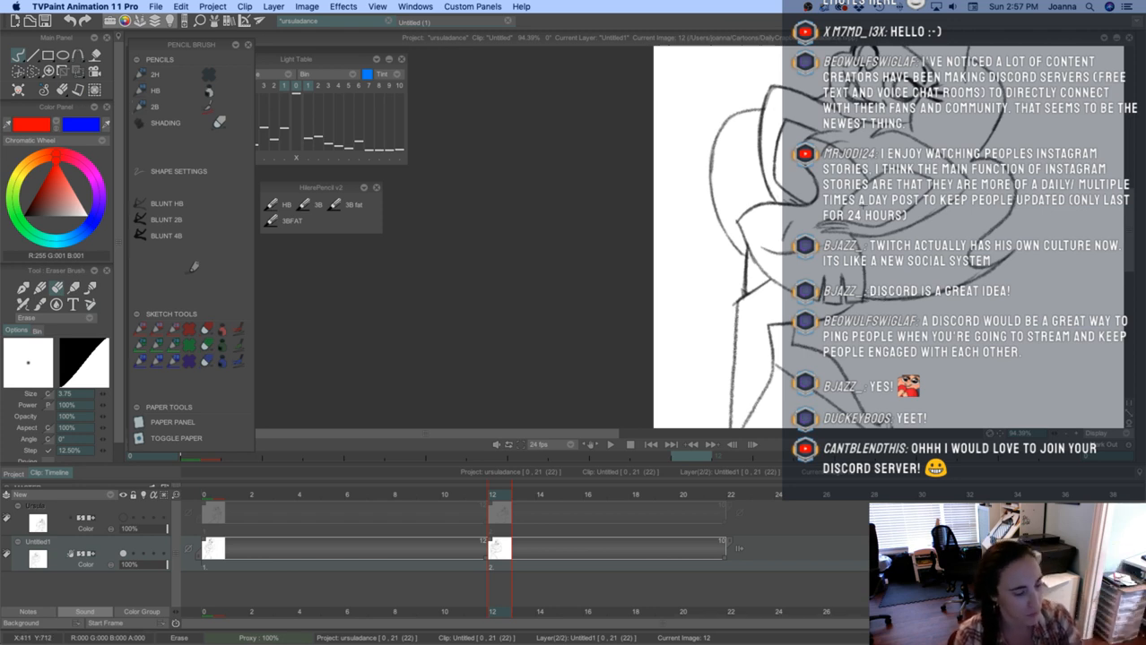
key(e)
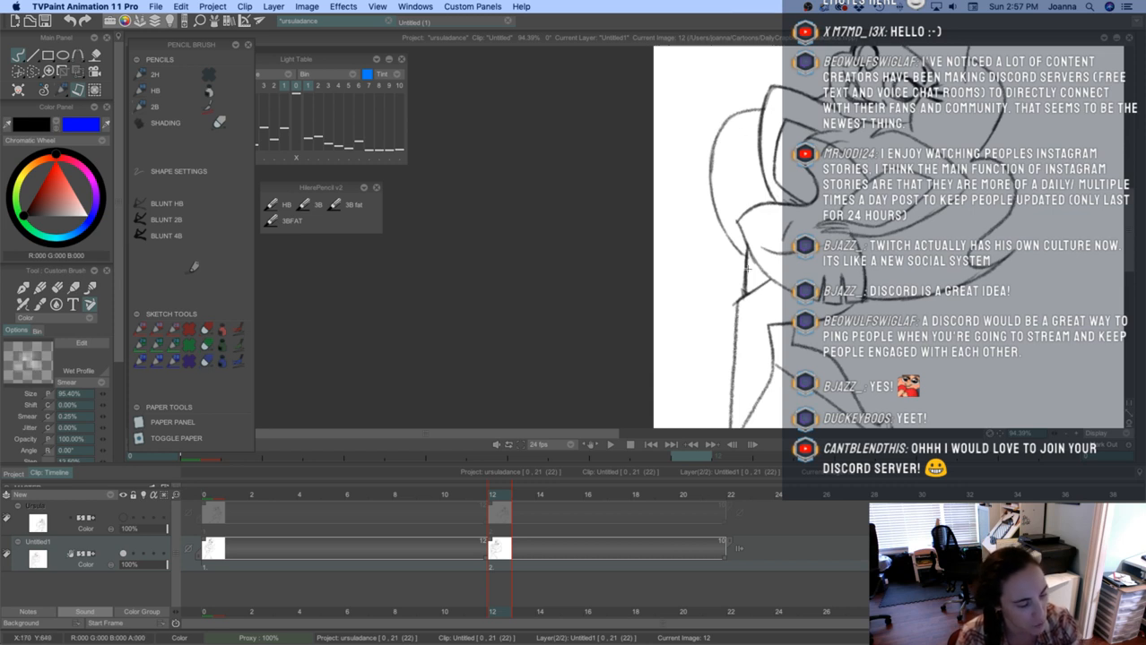
mouse_move(738, 222)
mouse_down()
mouse_move(754, 266)
mouse_move(790, 292)
mouse_up()
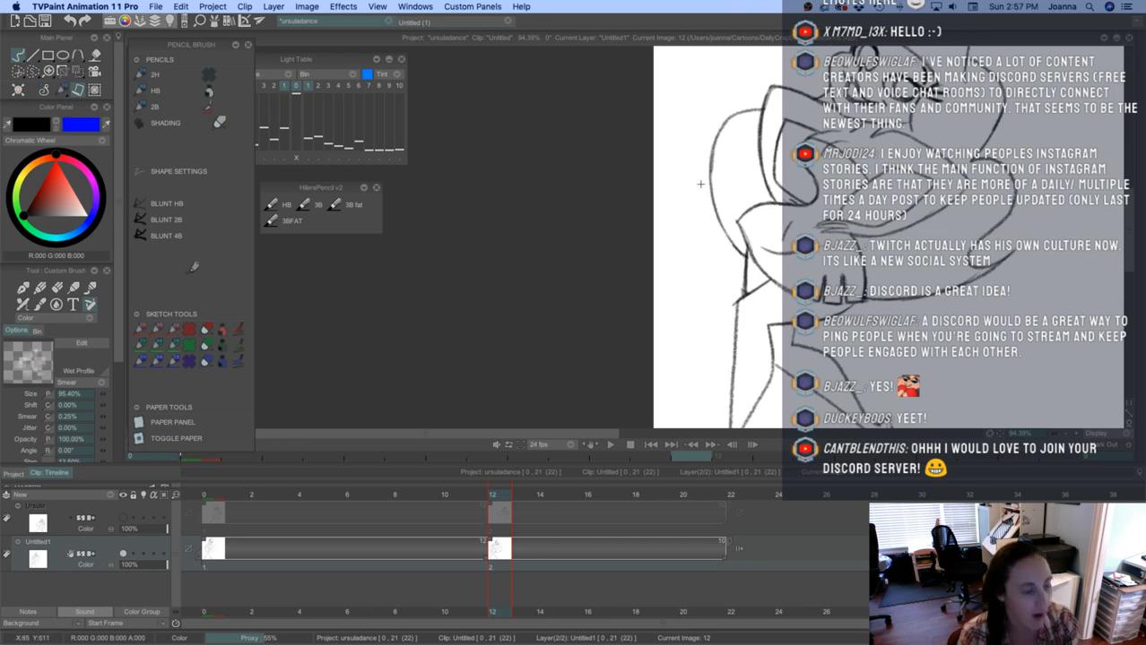
scroll(644, 348, down, 3)
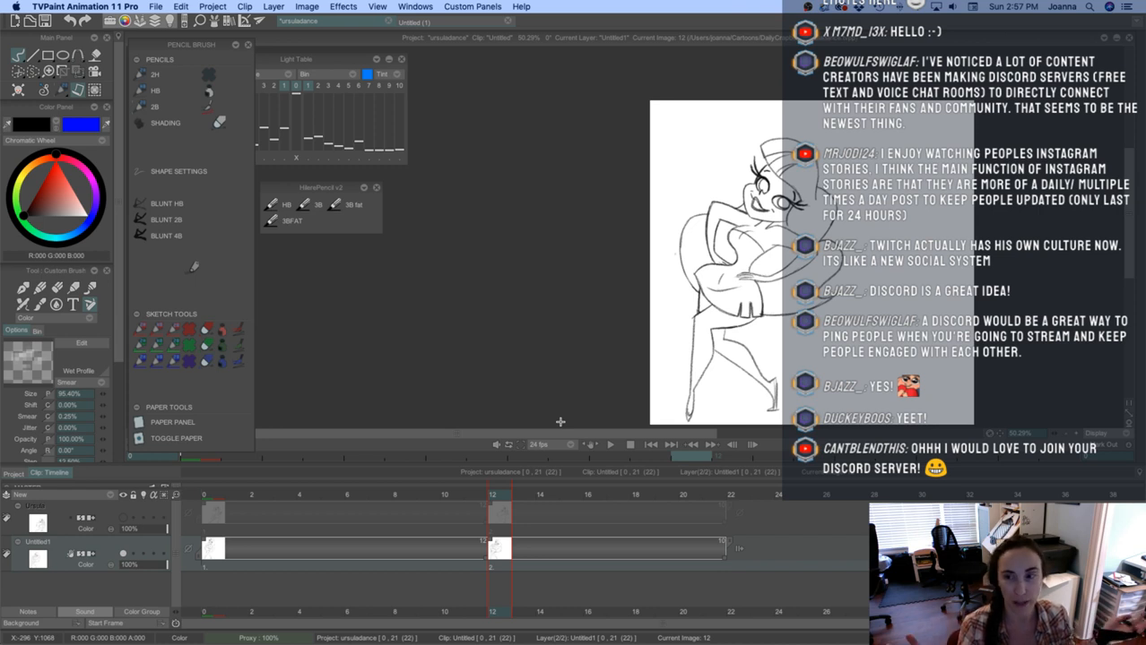
Make the Ursula layer visible again and play back the clip to check both dancers' poses together
click(124, 519)
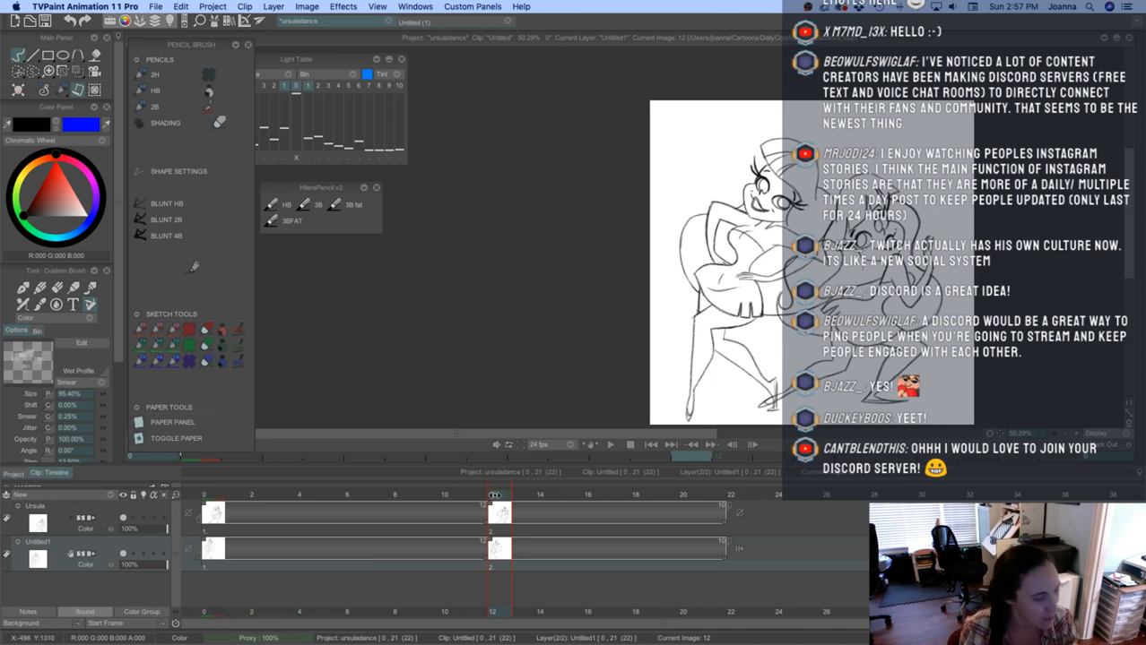
mouse_move(495, 496)
mouse_down()
mouse_move(480, 501)
mouse_move(528, 507)
mouse_move(468, 505)
mouse_move(535, 504)
mouse_move(459, 506)
mouse_move(529, 511)
mouse_move(518, 502)
mouse_up()
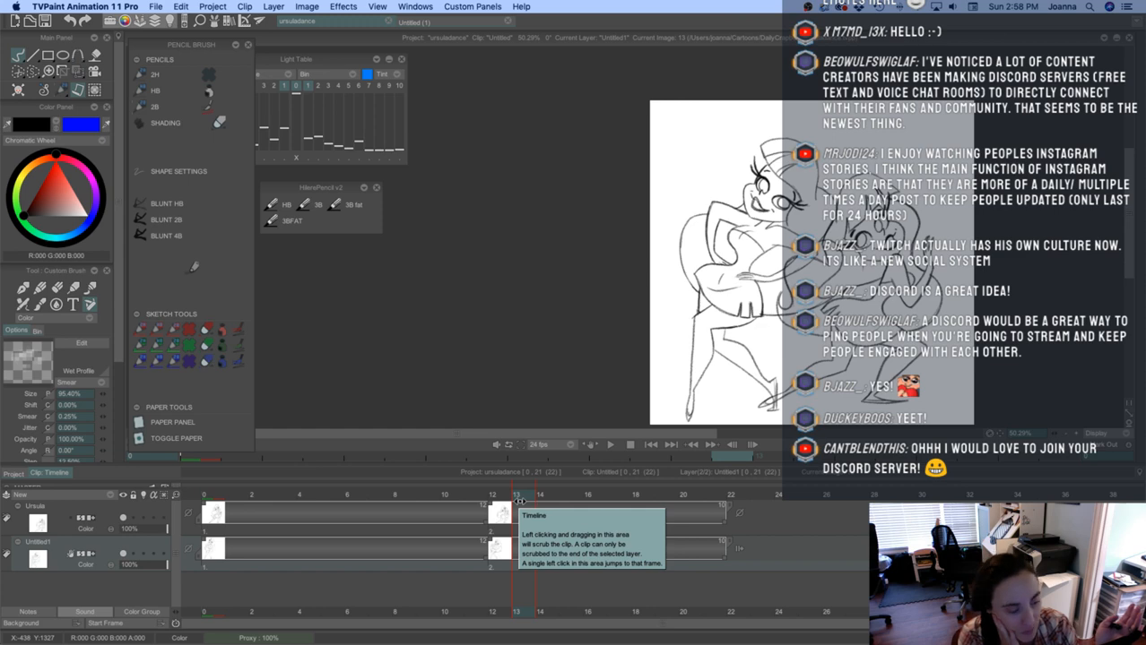
click(610, 444)
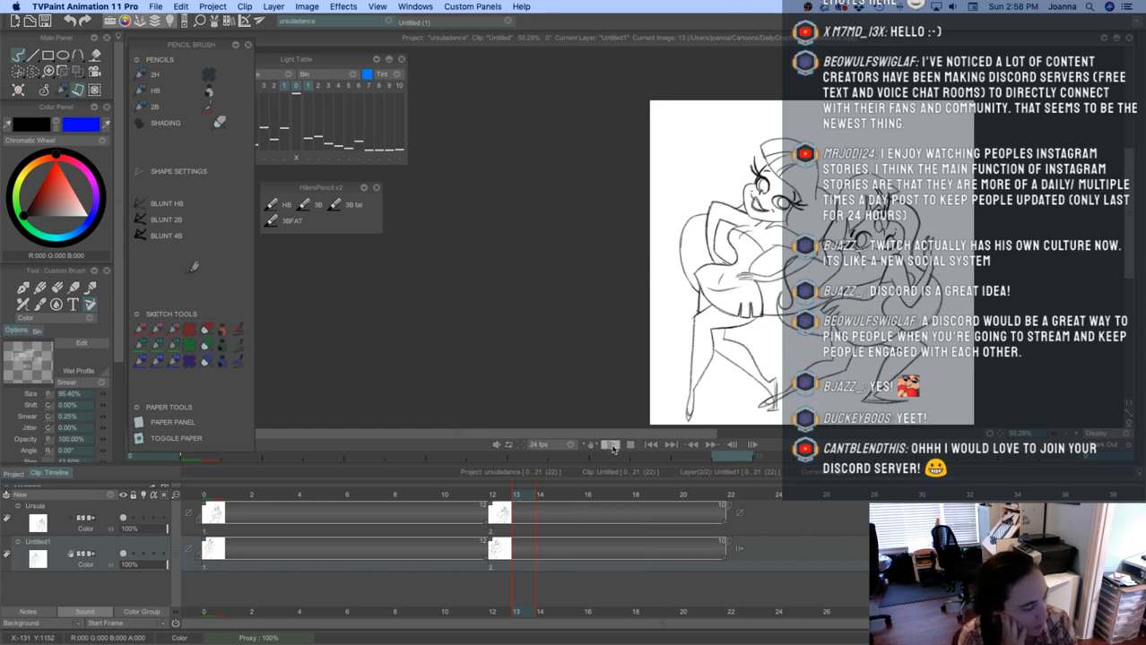